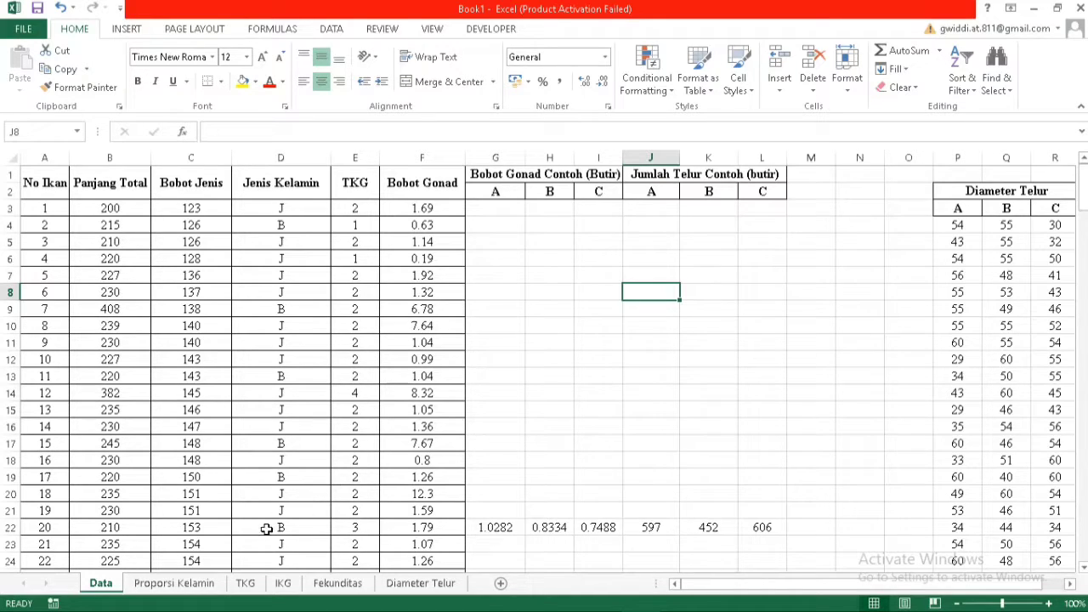
# Open the Proporsi Kelamin sheet and review the column headers of the Data Ikan table
pyautogui.click(174, 583)
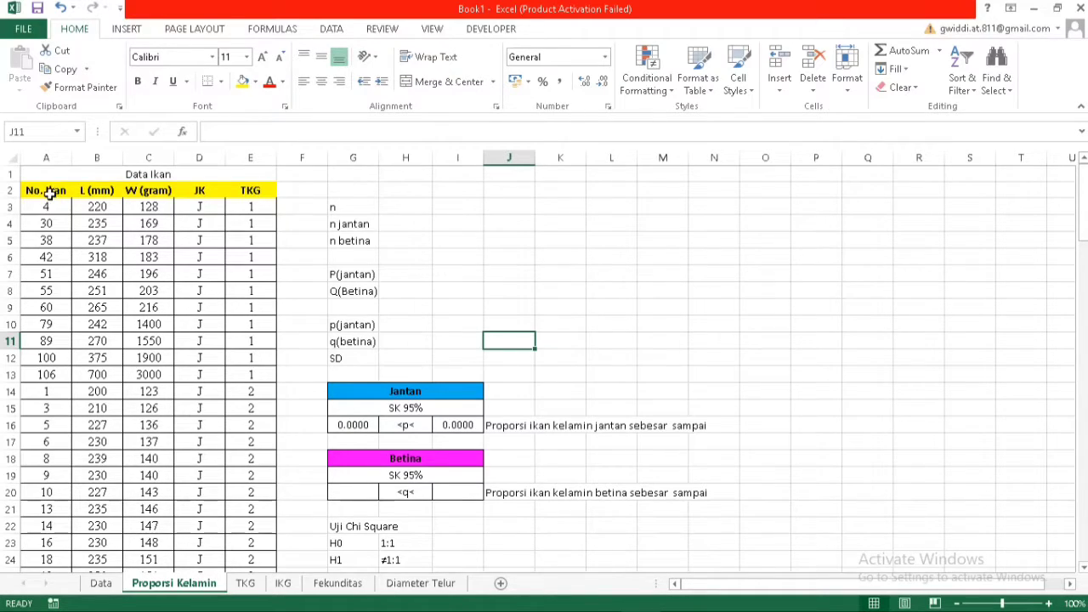
pyautogui.click(97, 189)
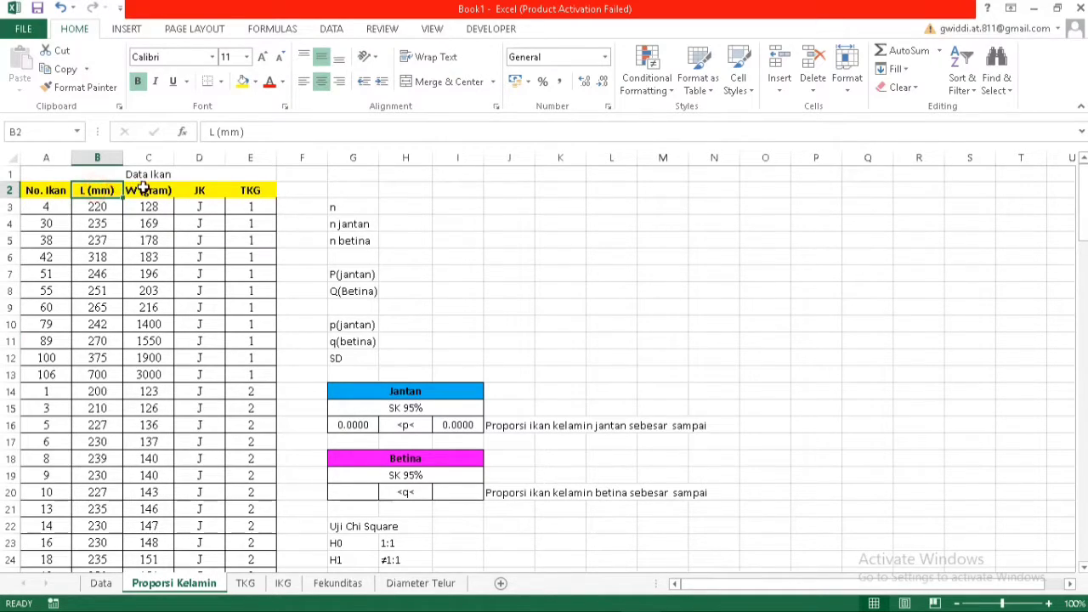
pyautogui.click(148, 189)
pyautogui.click(190, 187)
pyautogui.click(255, 189)
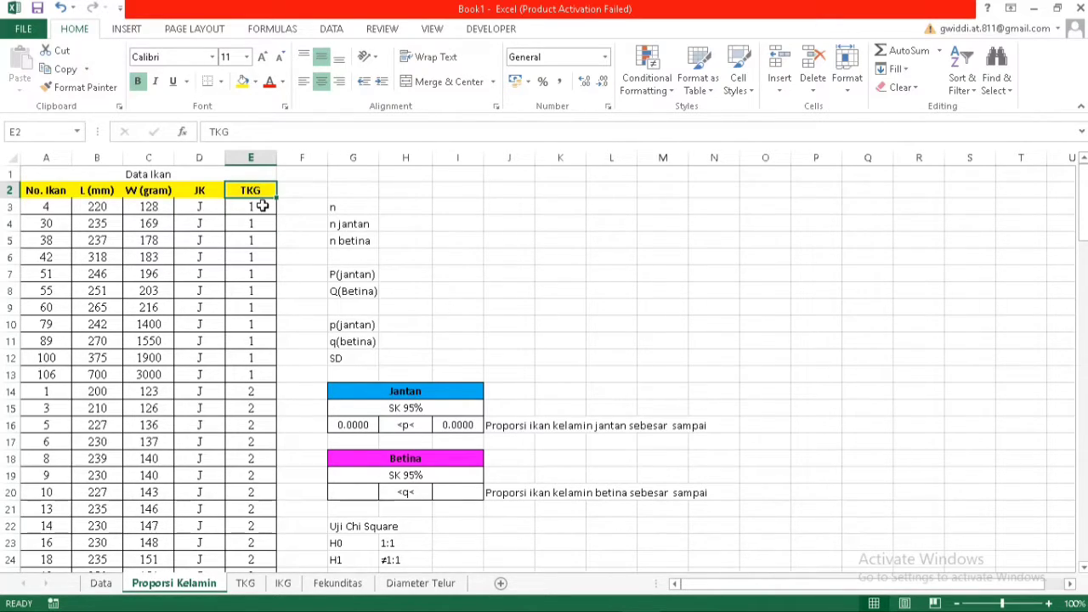
# Calculate n in H3 with a COUNT of all fish numbers in the No. Ikan column, from A3 down
pyautogui.click(415, 210)
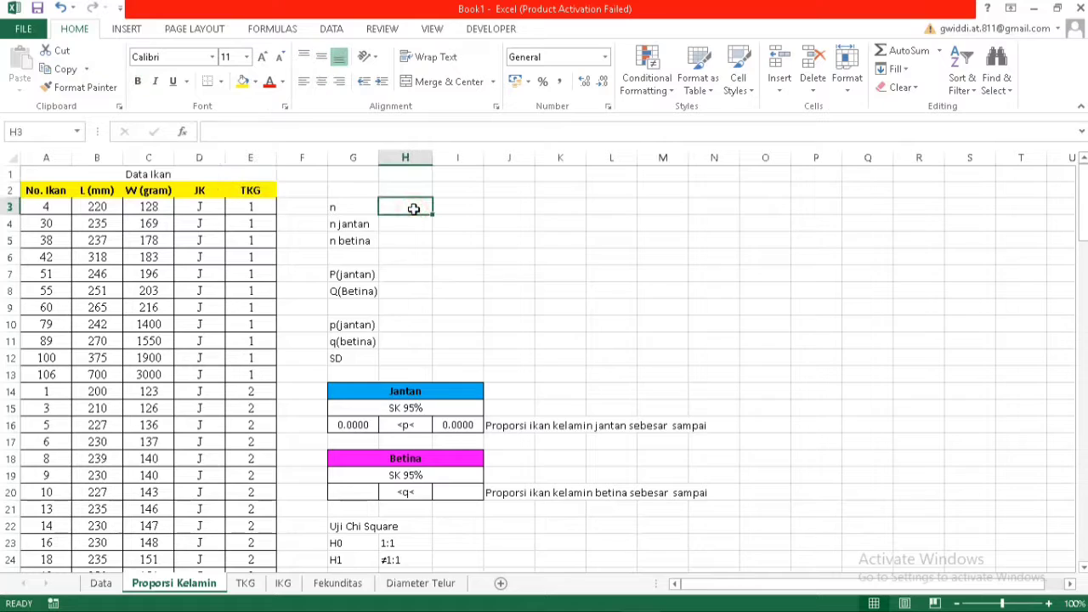
pyautogui.write('=')
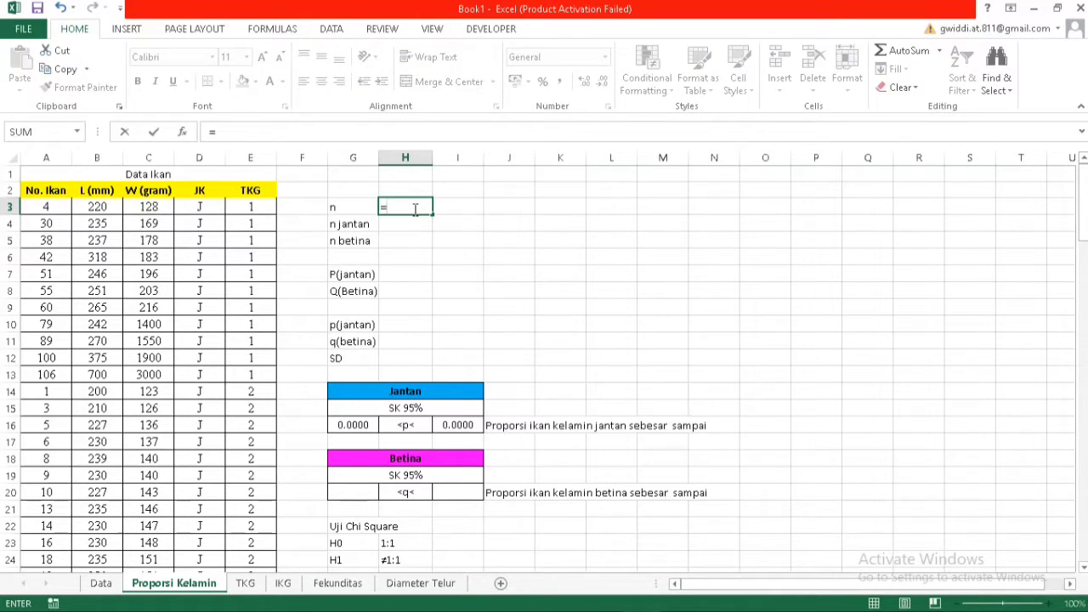
pyautogui.write('count')
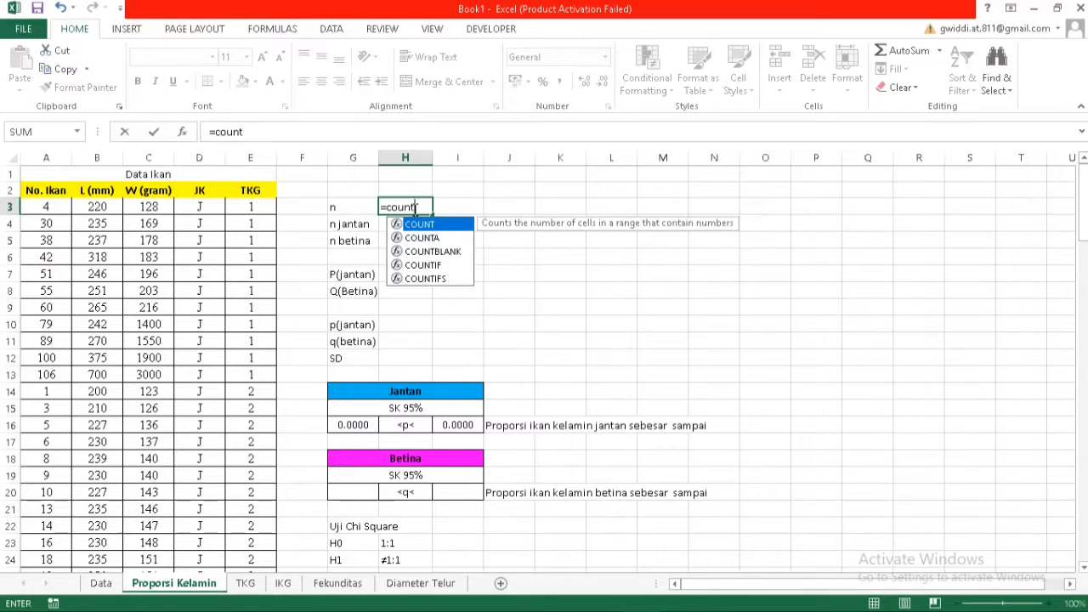
pyautogui.press('Tab')
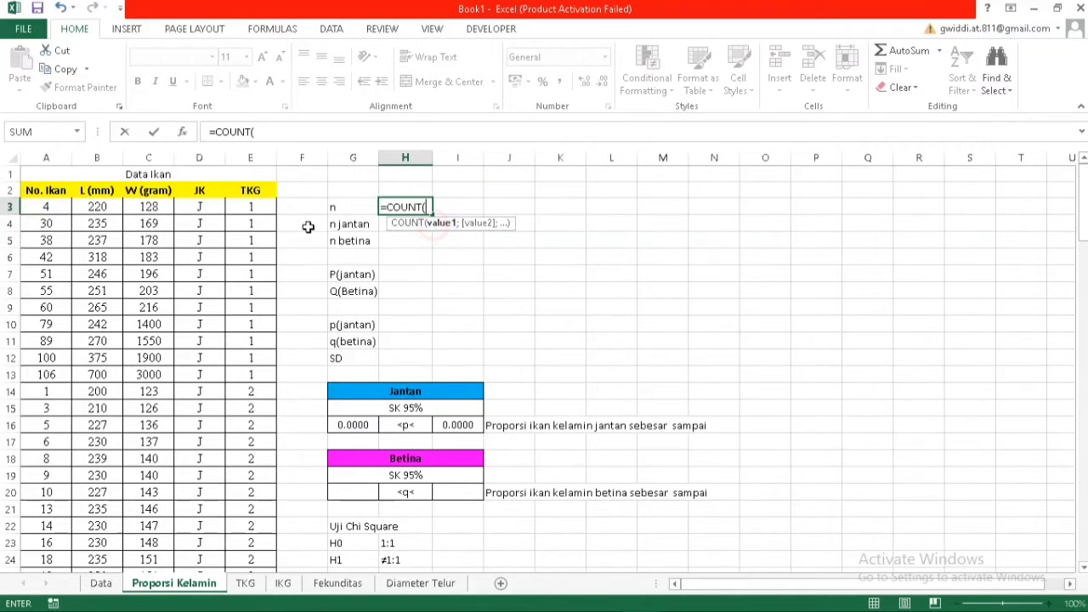
pyautogui.click(61, 211)
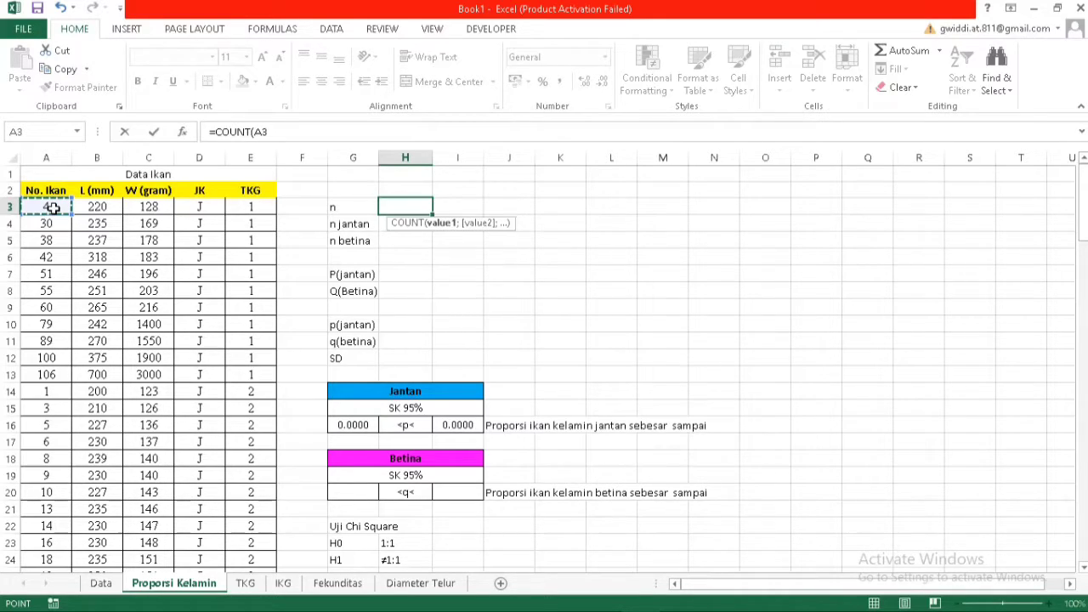
pyautogui.hotkey('ctrl', 'shift', 'Down')
pyautogui.press('Return')
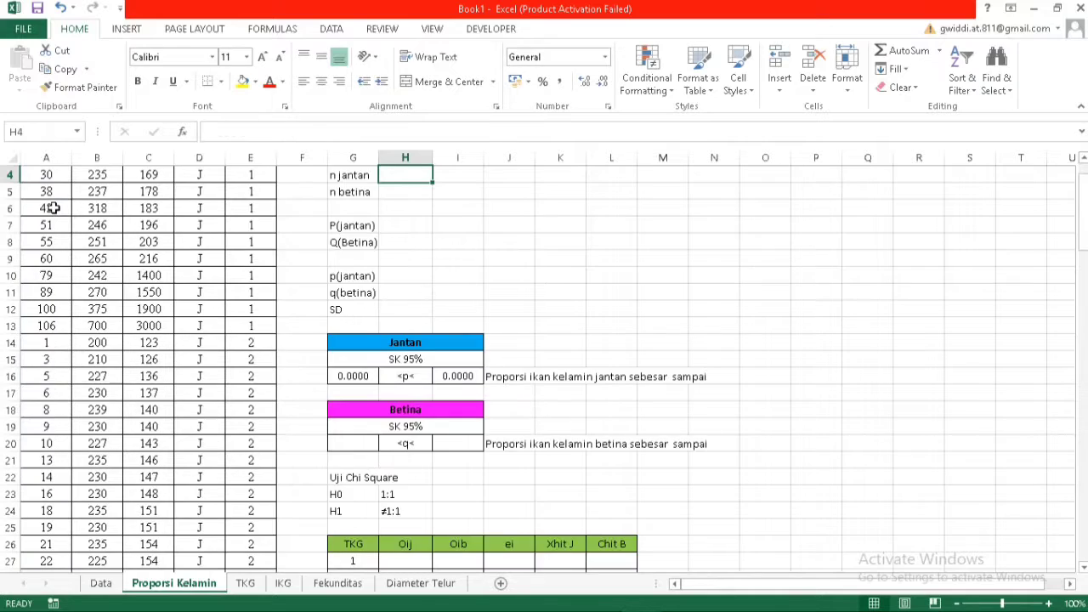
pyautogui.scroll(1, 384, 267)
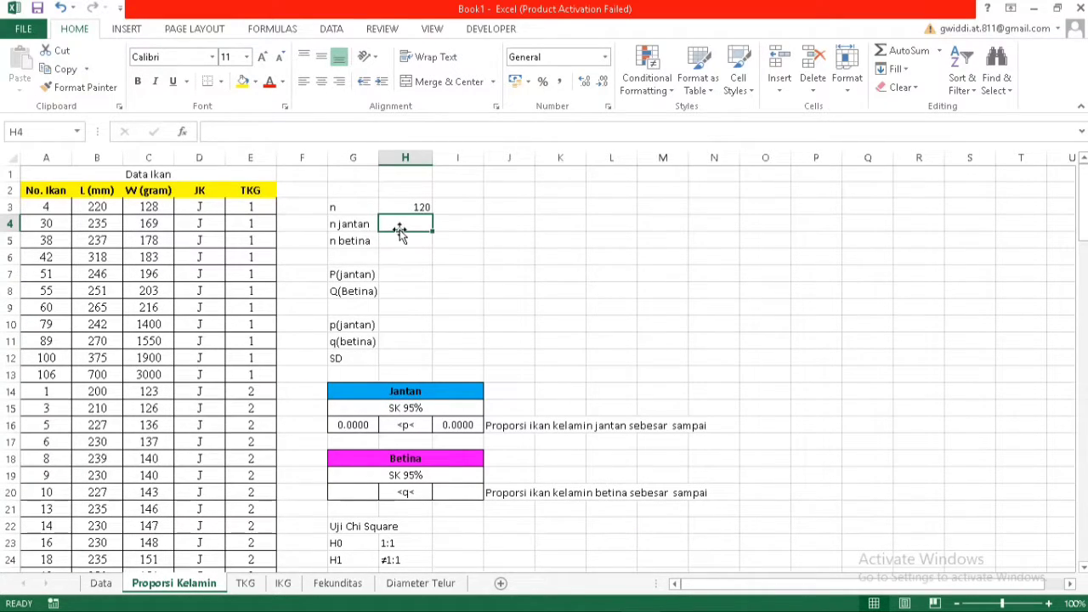
# Calculate n jantan in H4 by counting the male fish numbers with COUNT over A3:A76
pyautogui.write('=coun')
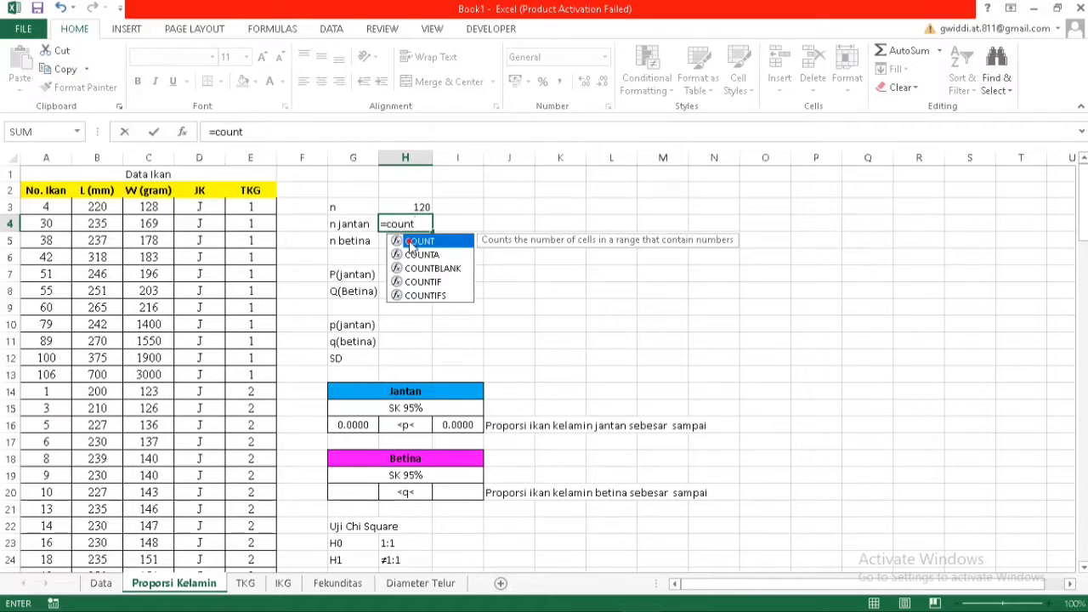
pyautogui.write('t')
pyautogui.doubleClick(412, 242)
pyautogui.moveTo(55, 207)
pyautogui.mouseDown()
pyautogui.moveTo(54, 563)
pyautogui.moveTo(54, 175)
pyautogui.moveTo(66, 143)
pyautogui.moveTo(59, 192)
pyautogui.mouseUp()
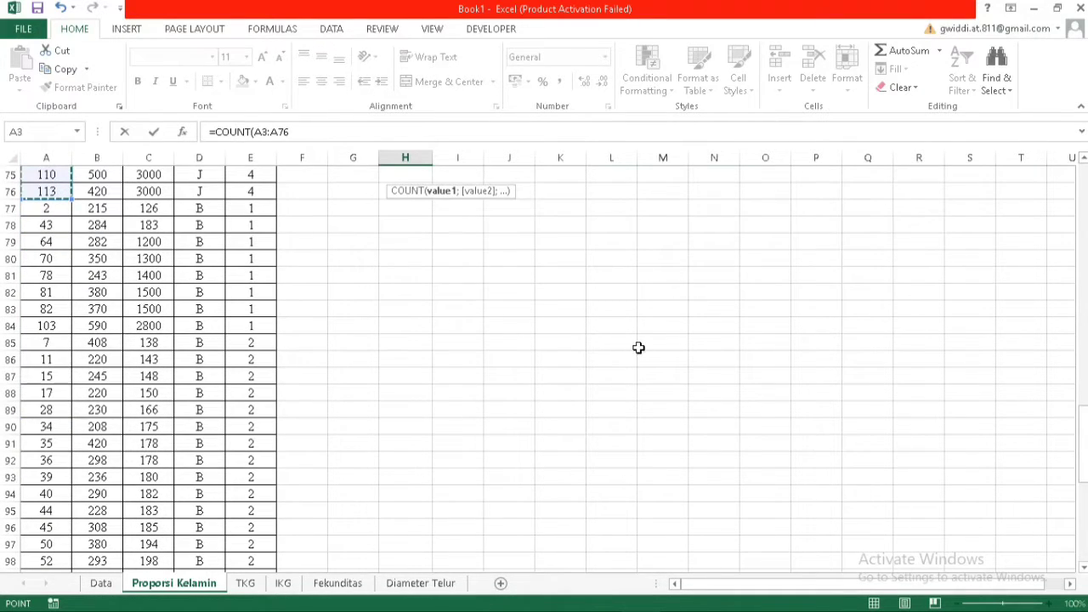
pyautogui.press('Return')
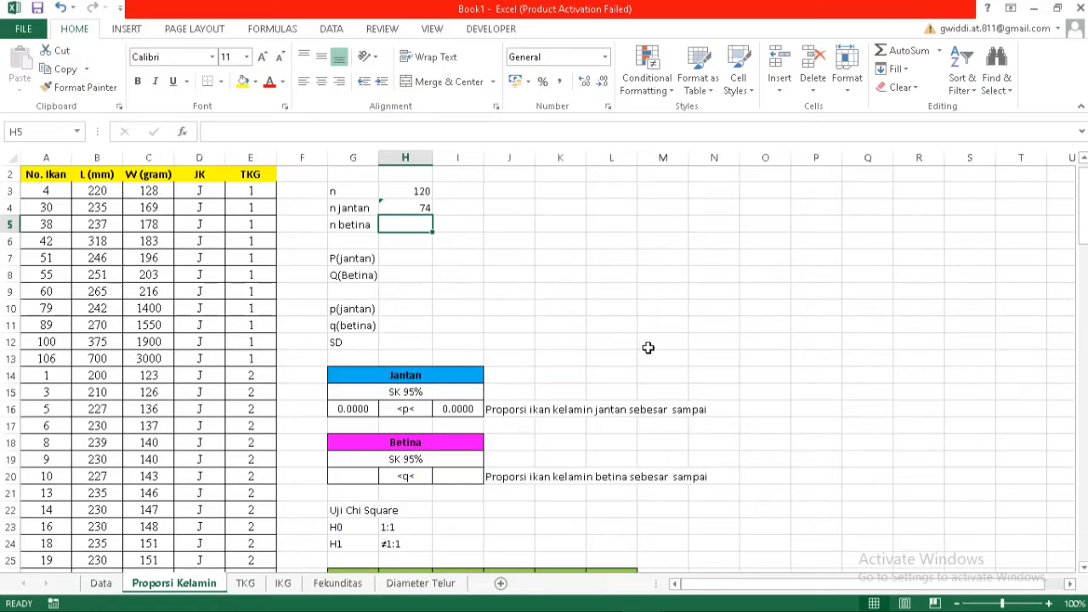
# Calculate n betina in H5 by counting the female fish numbers with COUNT from A77 to the end of the column
pyautogui.write('=coun')
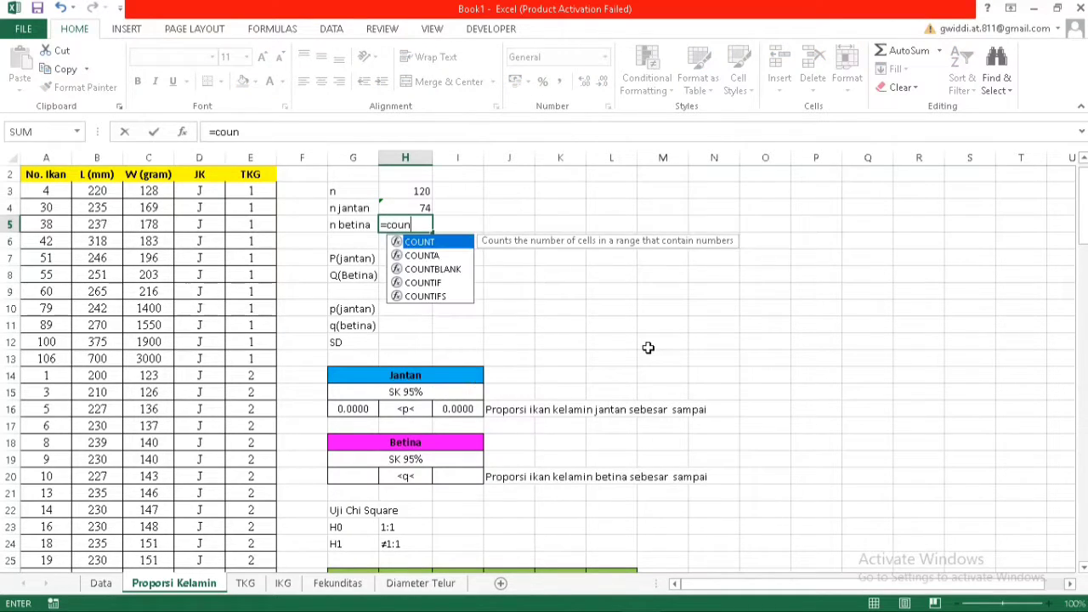
pyautogui.doubleClick(414, 242)
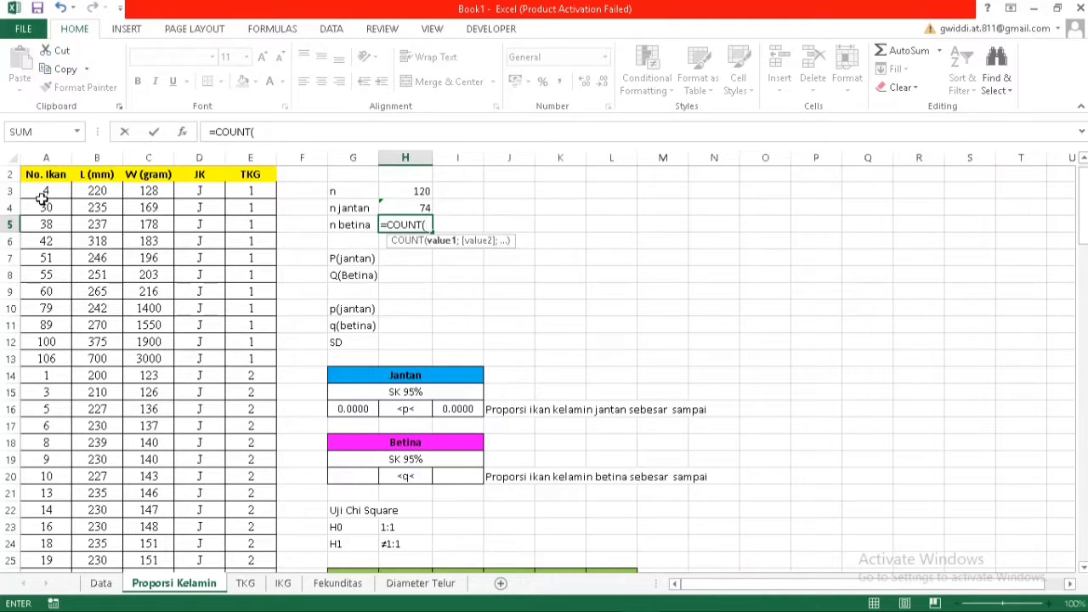
pyautogui.scroll(-17, 133, 321)
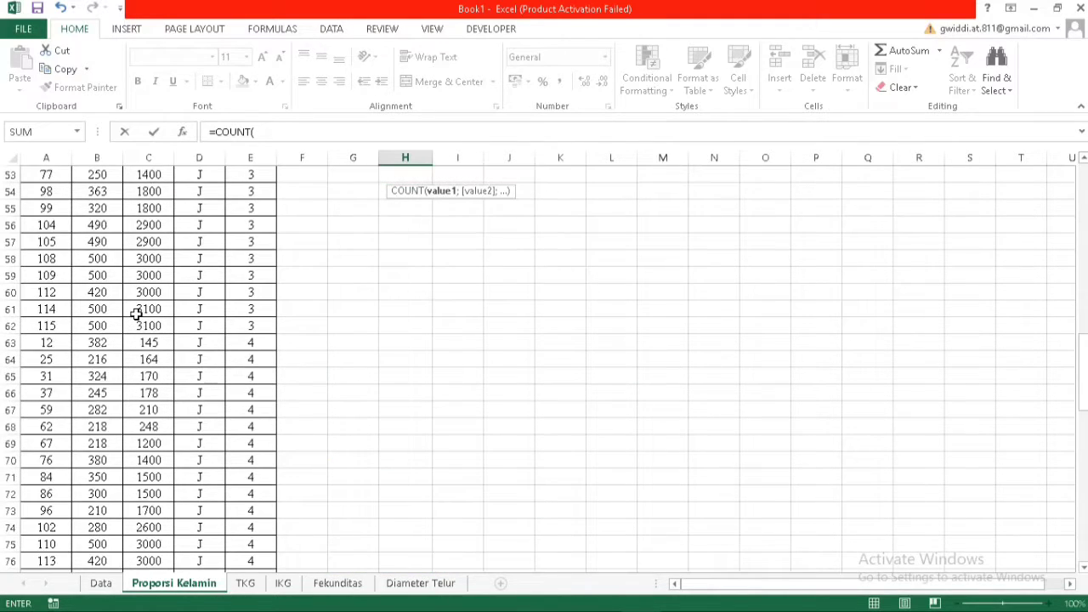
pyautogui.scroll(-4, 136, 314)
pyautogui.click(56, 375)
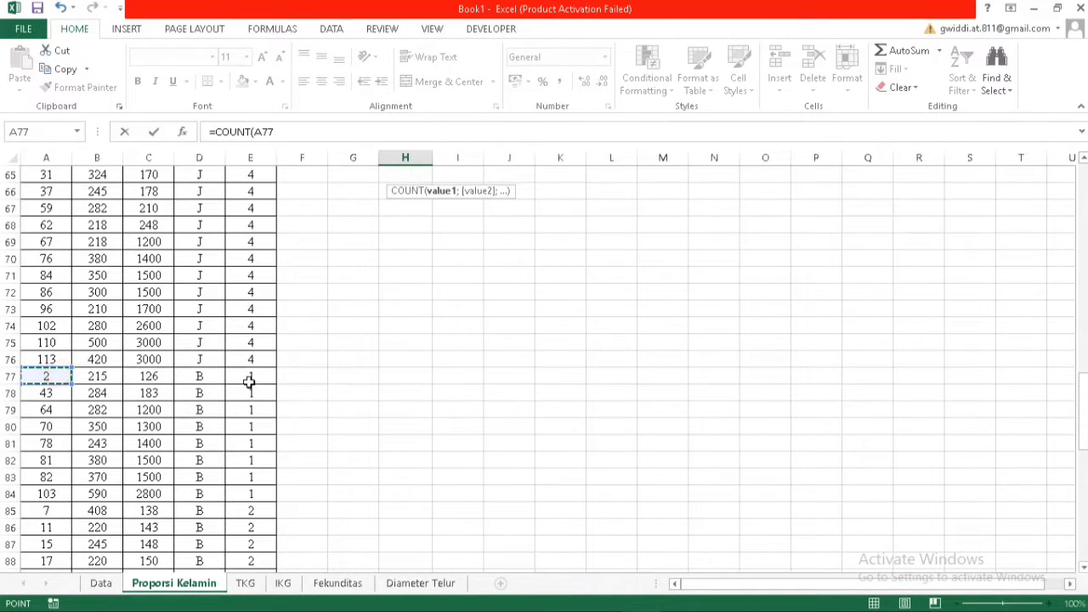
pyautogui.hotkey('ctrl', 'shift', 'Down')
pyautogui.press('Return')
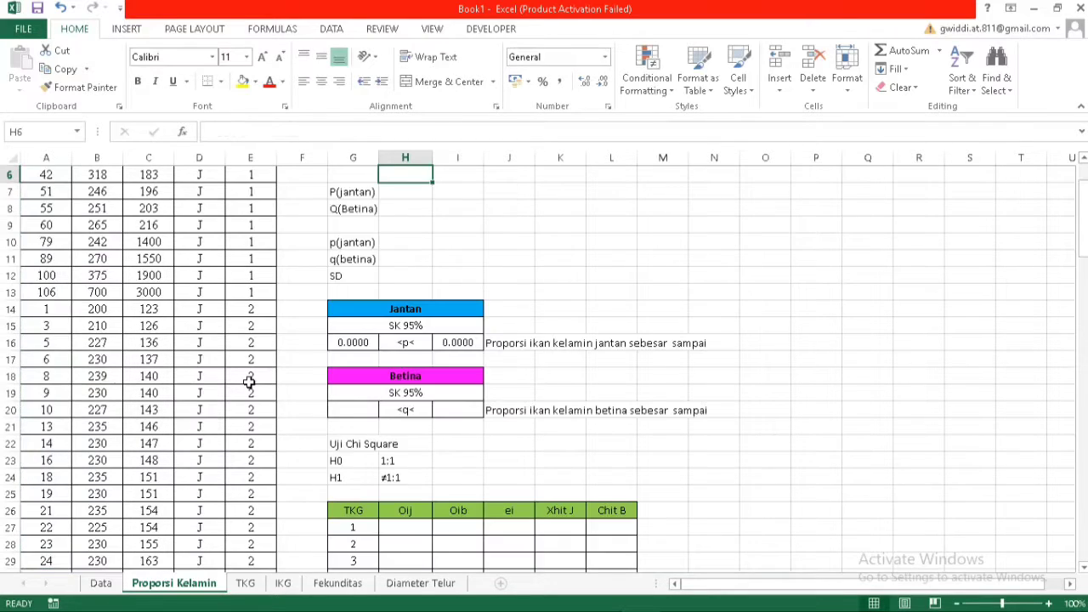
pyautogui.scroll(2, 519, 399)
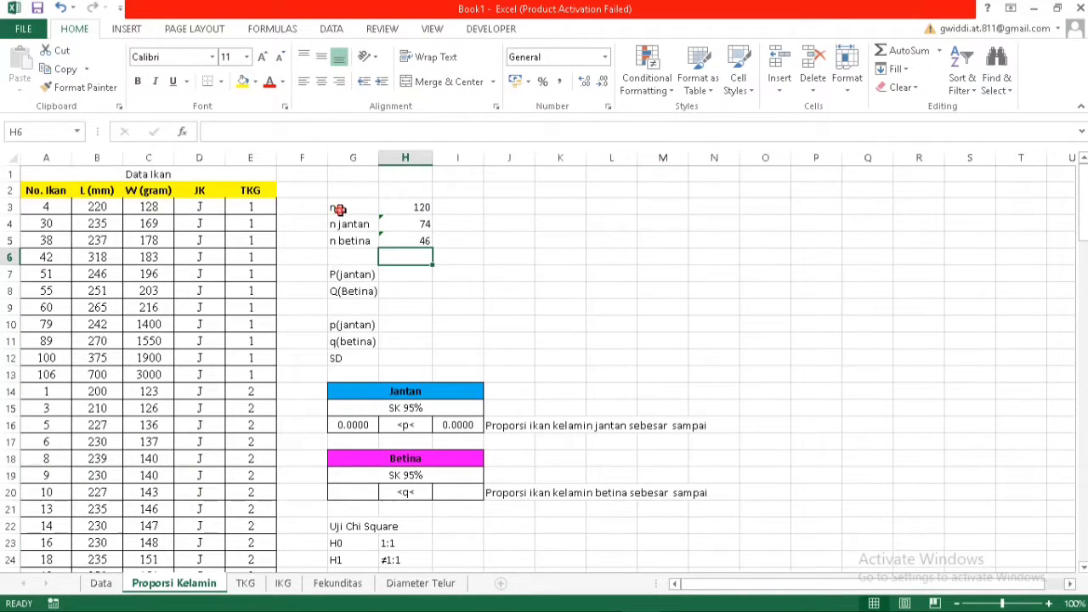
pyautogui.moveTo(341, 211); pyautogui.dragTo(420, 245)
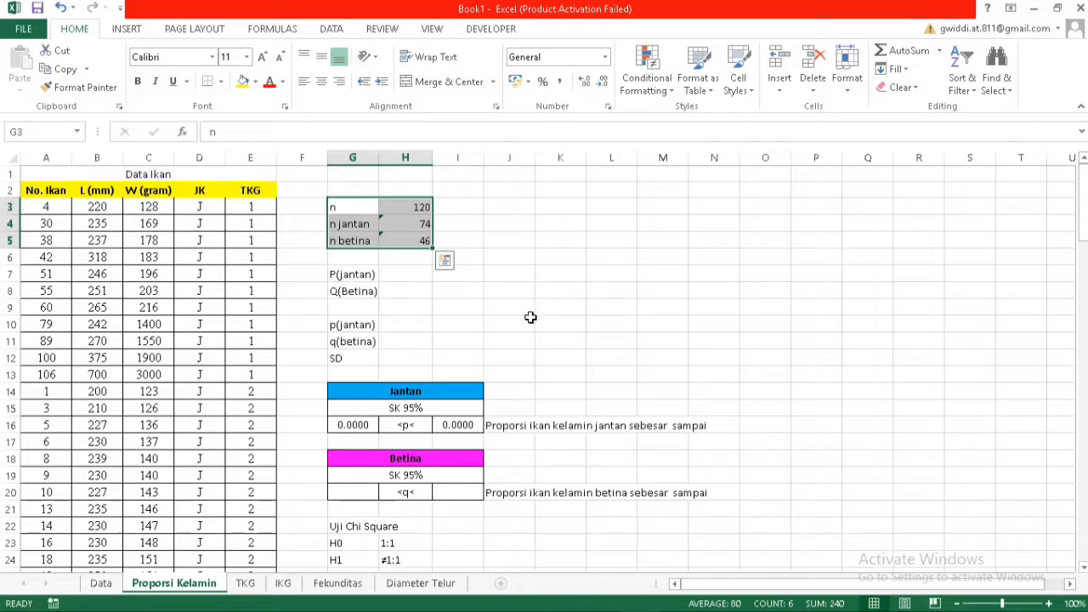
# Calculate the male percentage P(jantan) in H7 with the formula =H4/H3
pyautogui.click(396, 274)
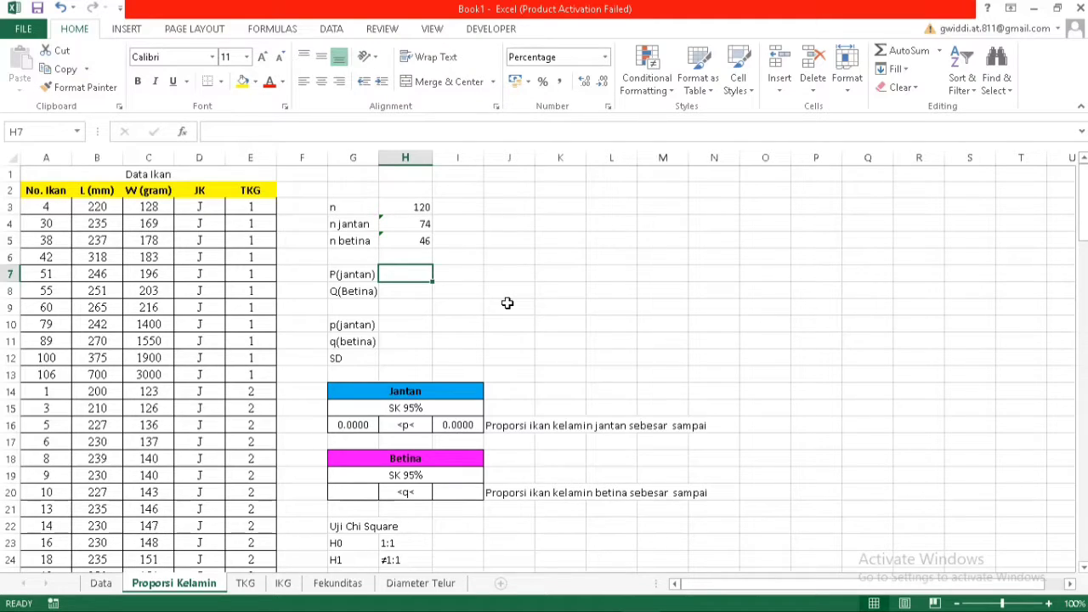
pyautogui.write('=')
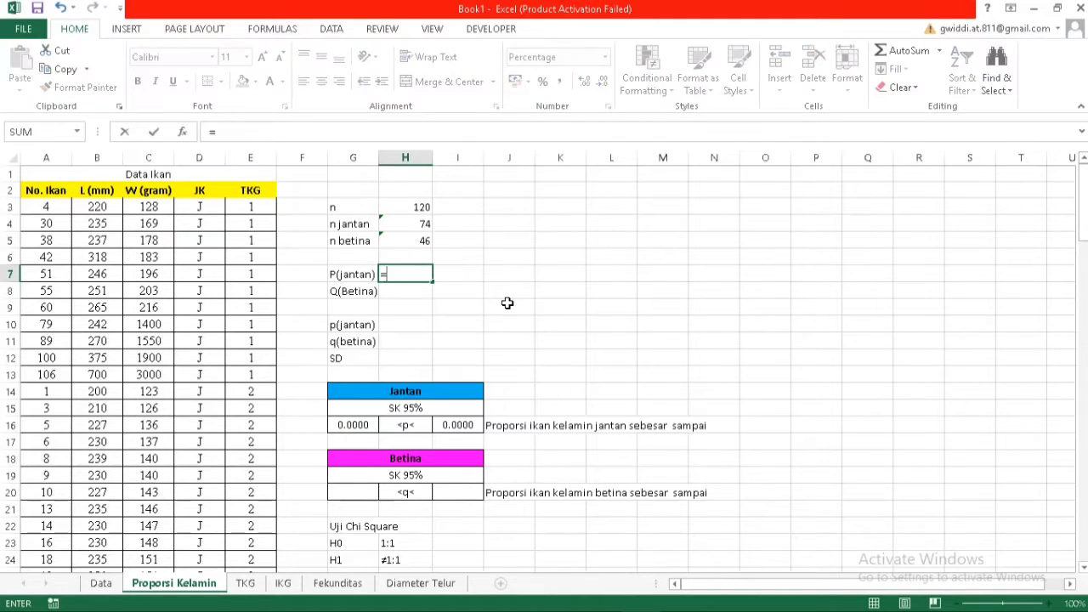
pyautogui.click(422, 222)
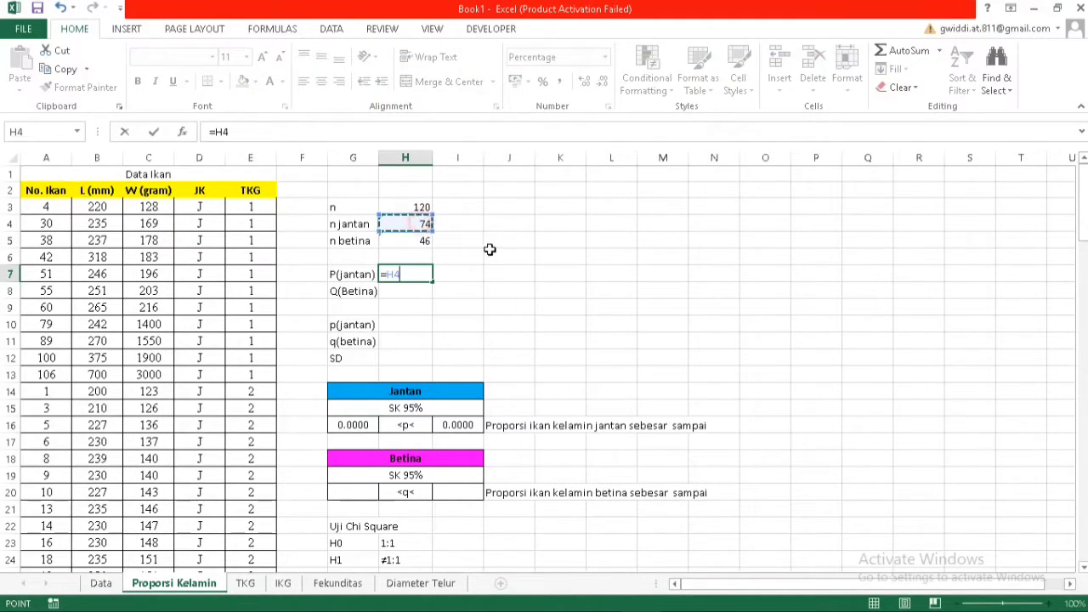
pyautogui.write('/')
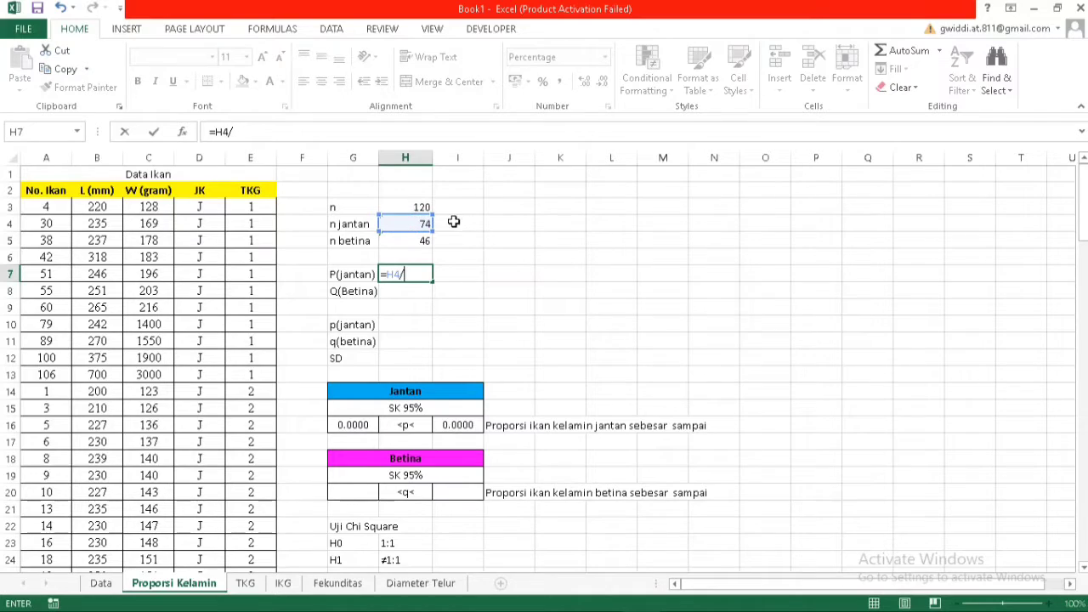
pyautogui.click(403, 207)
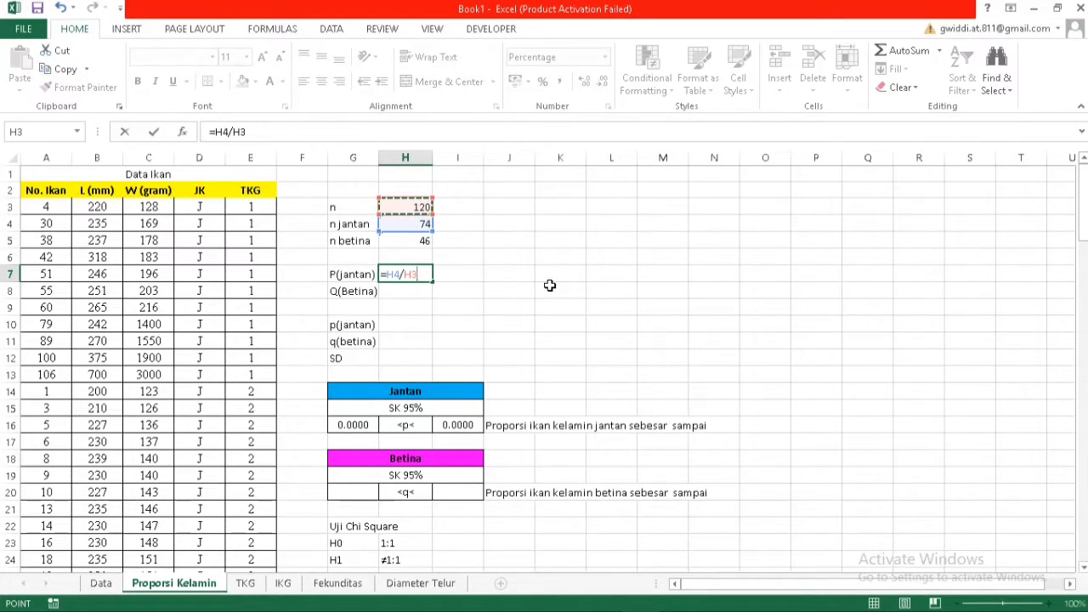
pyautogui.press('Return')
# Calculate the female percentage Q(Betina) in H8 with the formula =H5/H3
pyautogui.write('=')
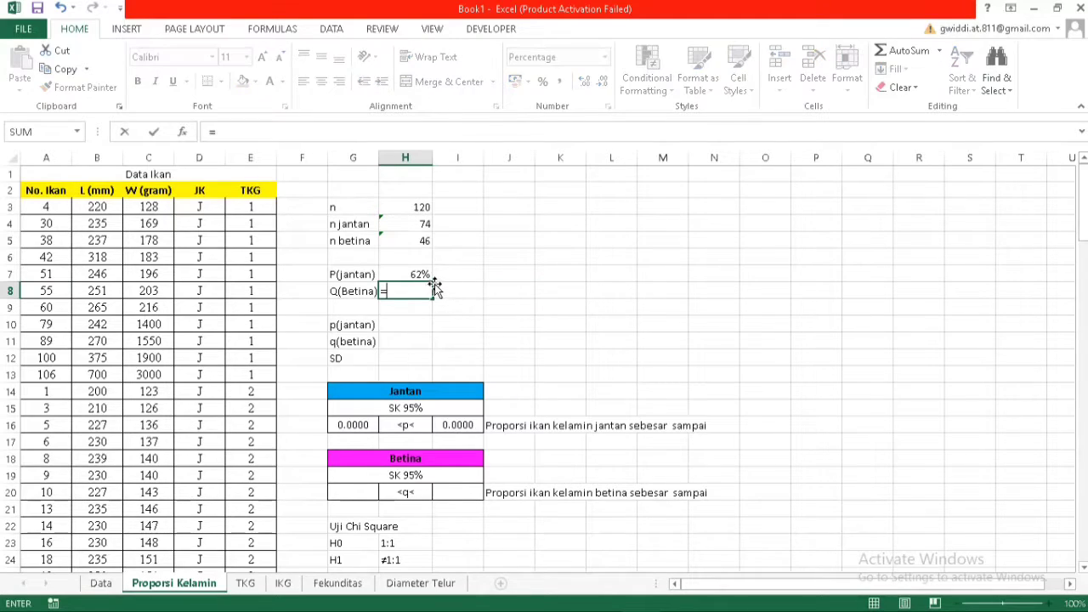
pyautogui.click(425, 241)
pyautogui.write('/')
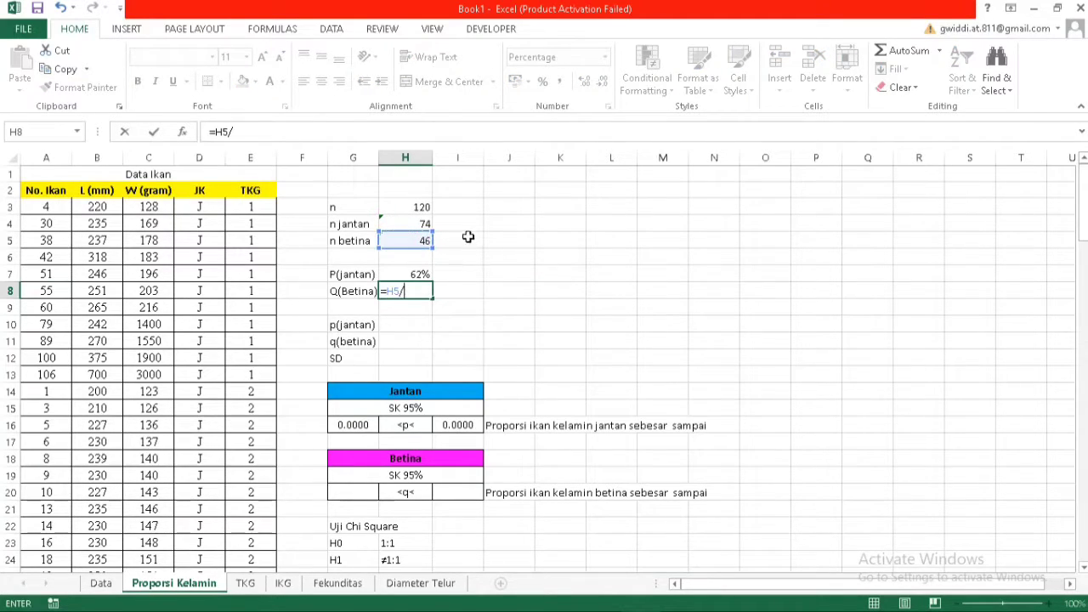
pyautogui.click(423, 208)
pyautogui.press('Return')
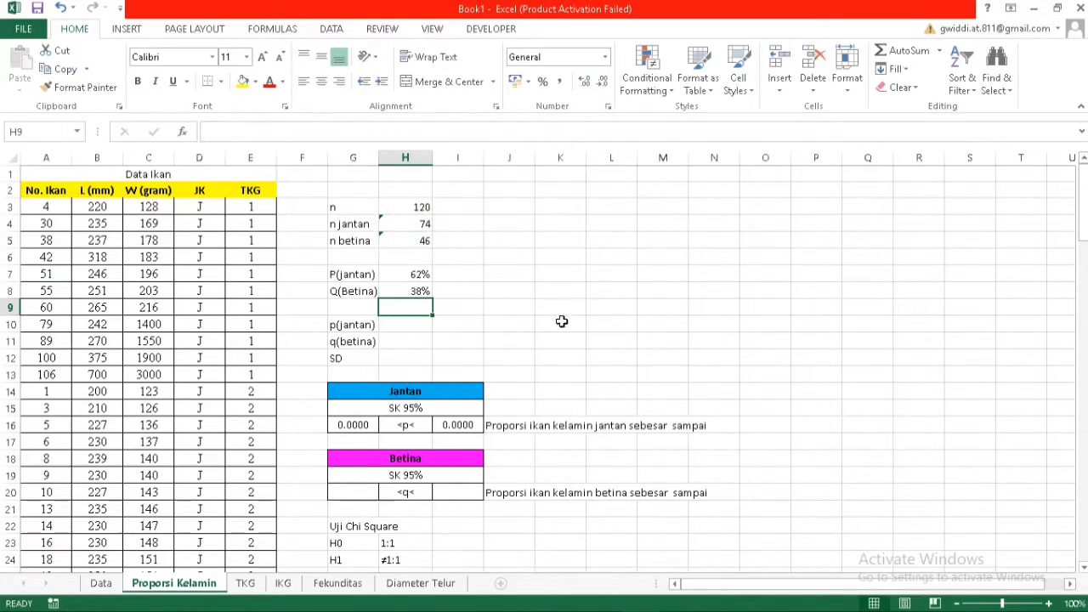
pyautogui.moveTo(402, 274); pyautogui.dragTo(415, 292)
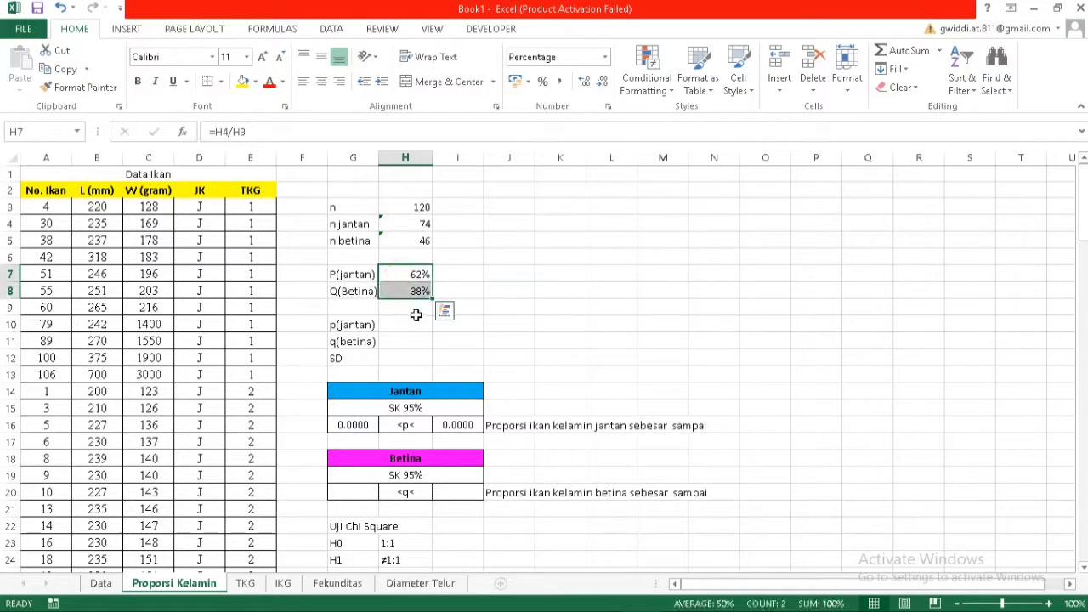
pyautogui.click(352, 324)
pyautogui.click(352, 341)
pyautogui.click(400, 328)
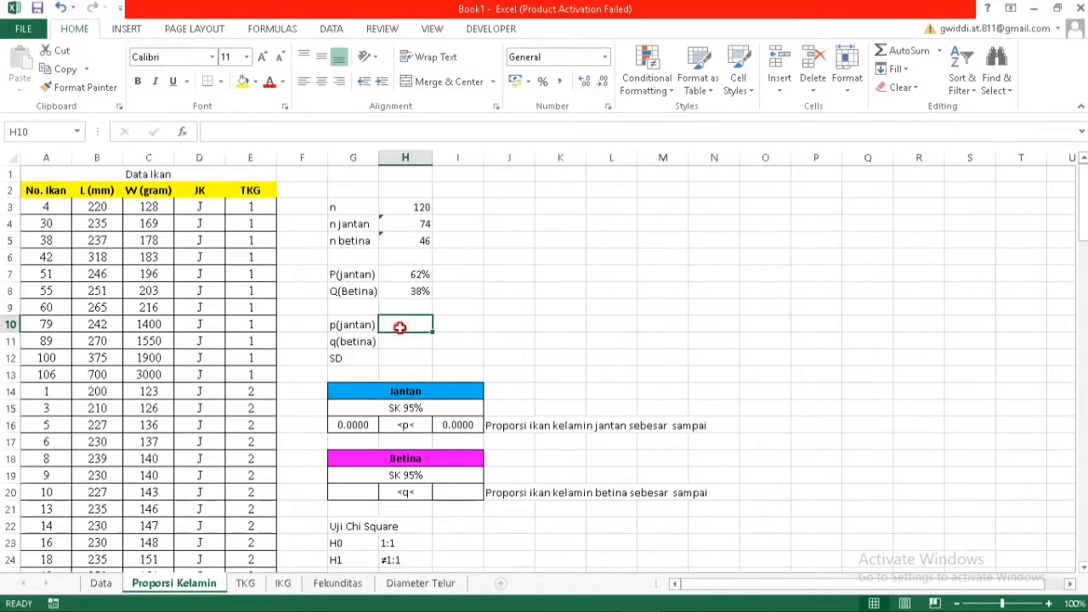
pyautogui.click(403, 341)
pyautogui.click(344, 325)
pyautogui.click(347, 342)
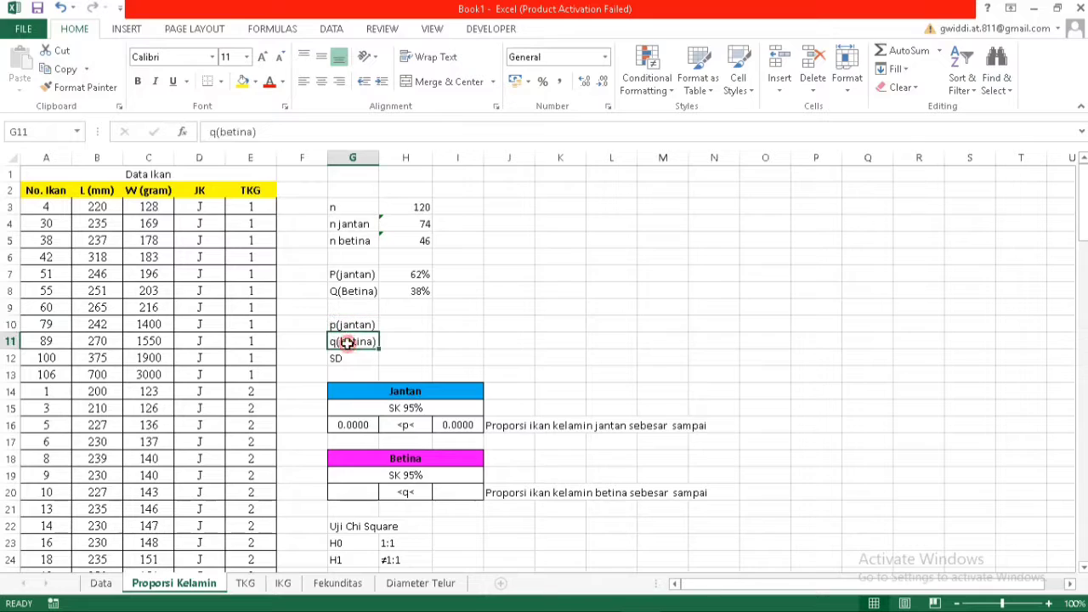
# Calculate the male proportion p(jantan) in H10 with the formula =H4/H3
pyautogui.click(421, 324)
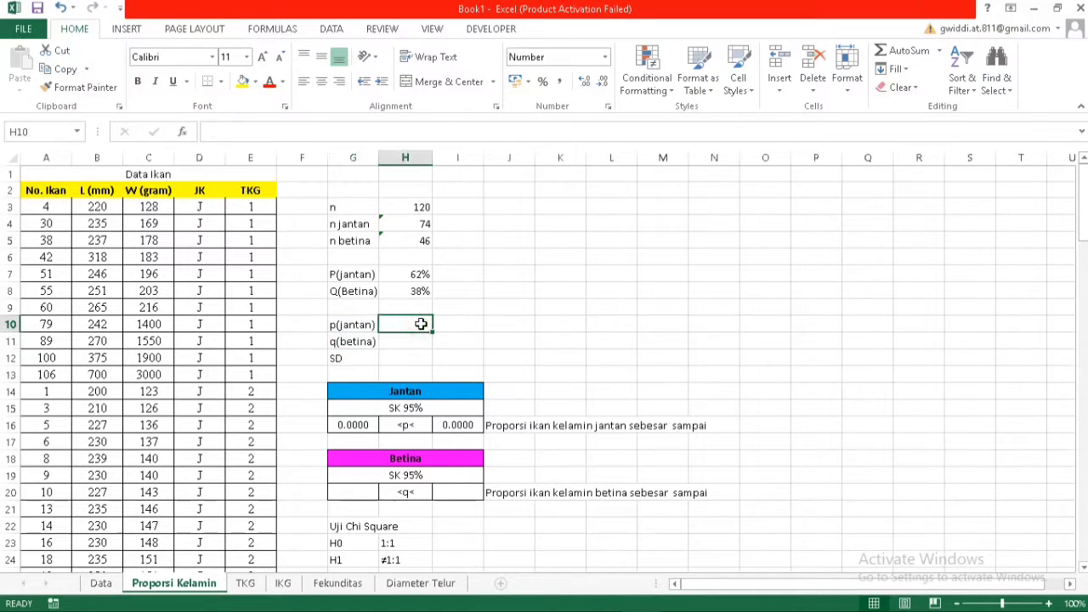
pyautogui.write('=')
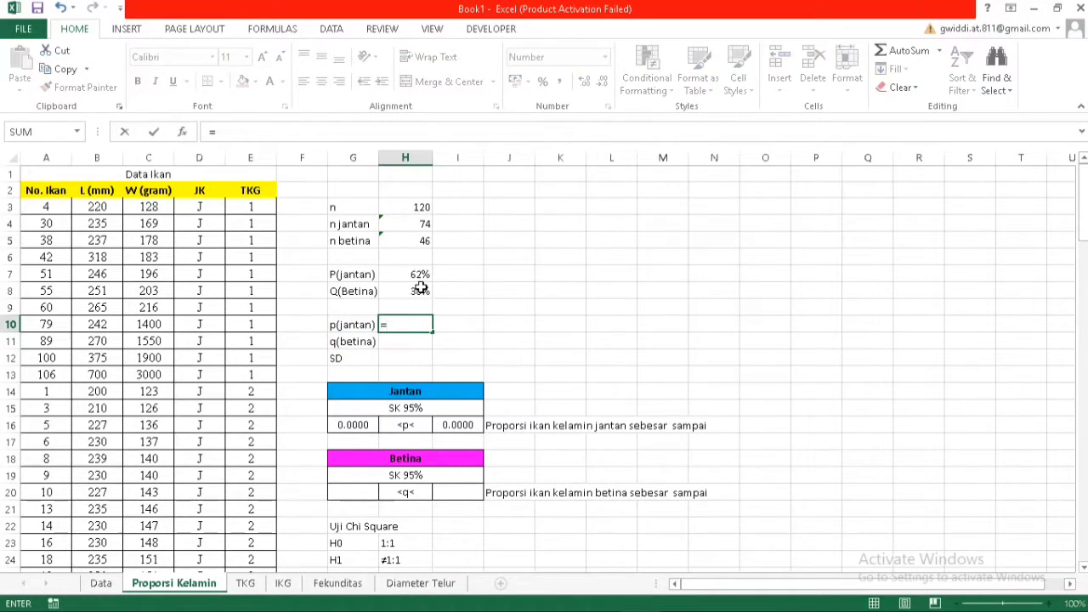
pyautogui.click(418, 241)
pyautogui.click(422, 223)
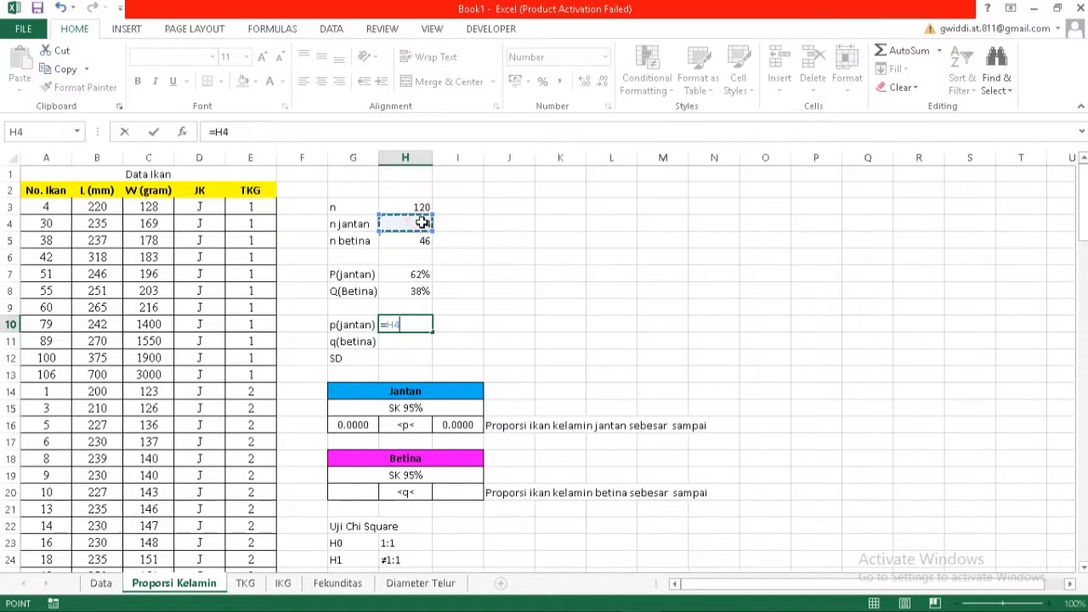
pyautogui.write('/')
pyautogui.click(422, 208)
pyautogui.press('Return')
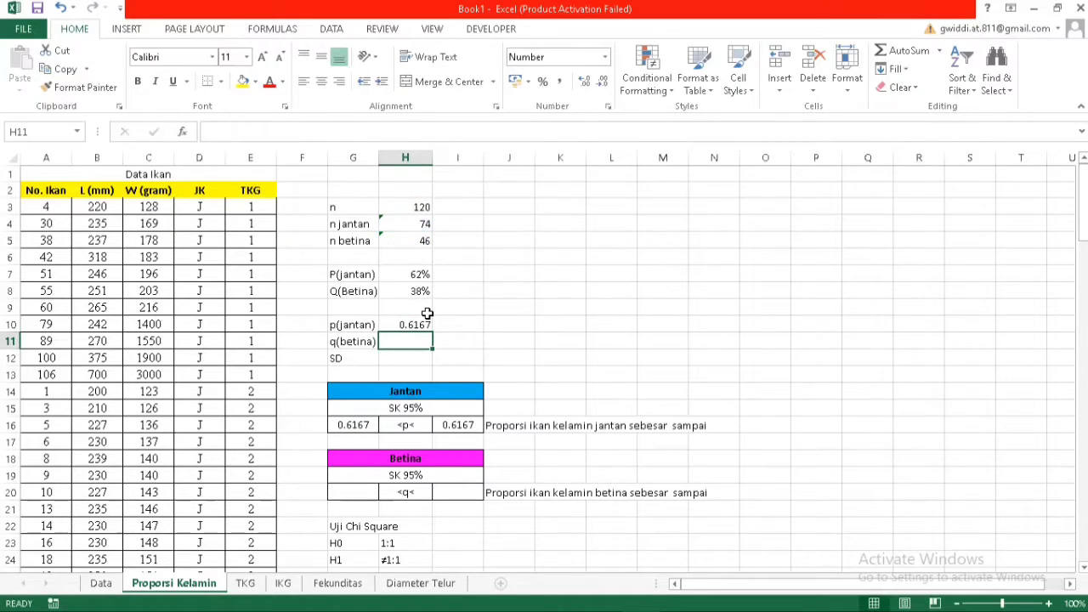
# Calculate the female proportion q(betina) in H11 with the formula =H5/H3
pyautogui.write('=')
pyautogui.click(422, 241)
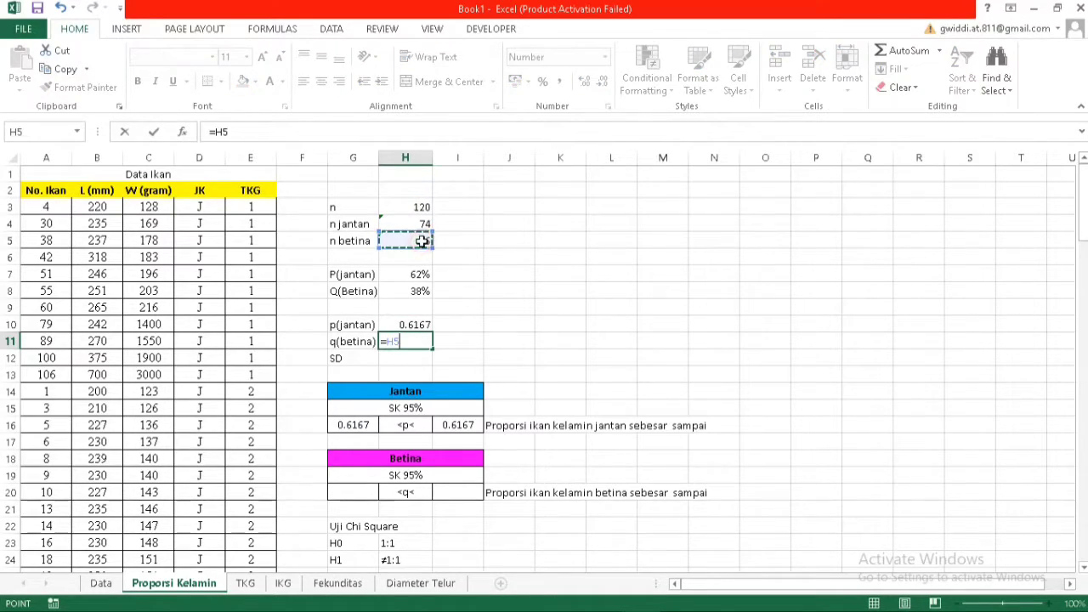
pyautogui.write('/')
pyautogui.click(428, 208)
pyautogui.press('Return')
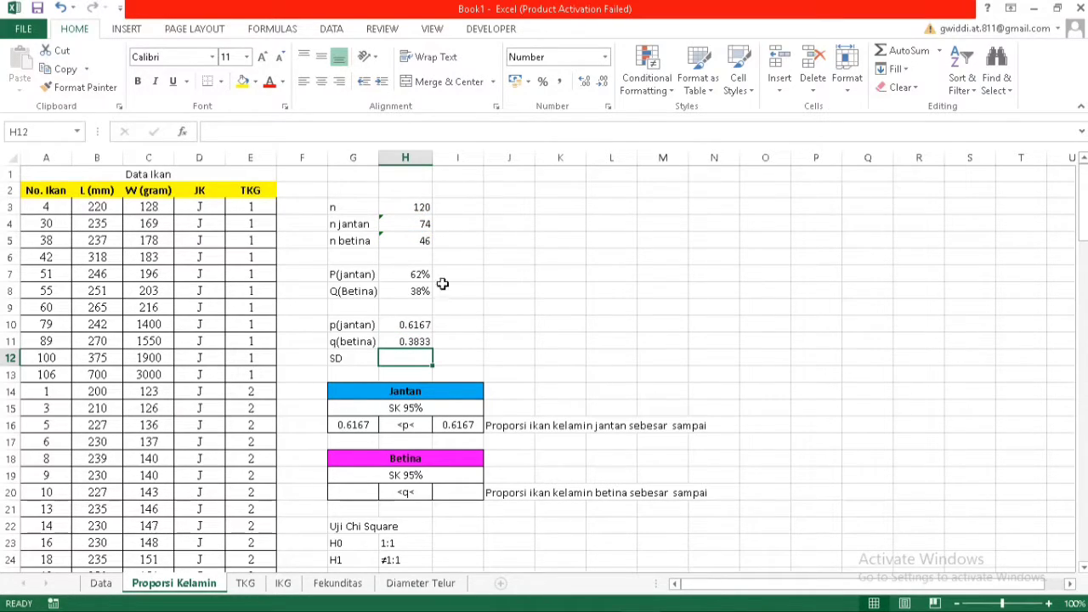
# Calculate the standard deviation SD in H12 with the formula =SQRT((H10*H11)/H3)
pyautogui.click(420, 359)
pyautogui.write('=')
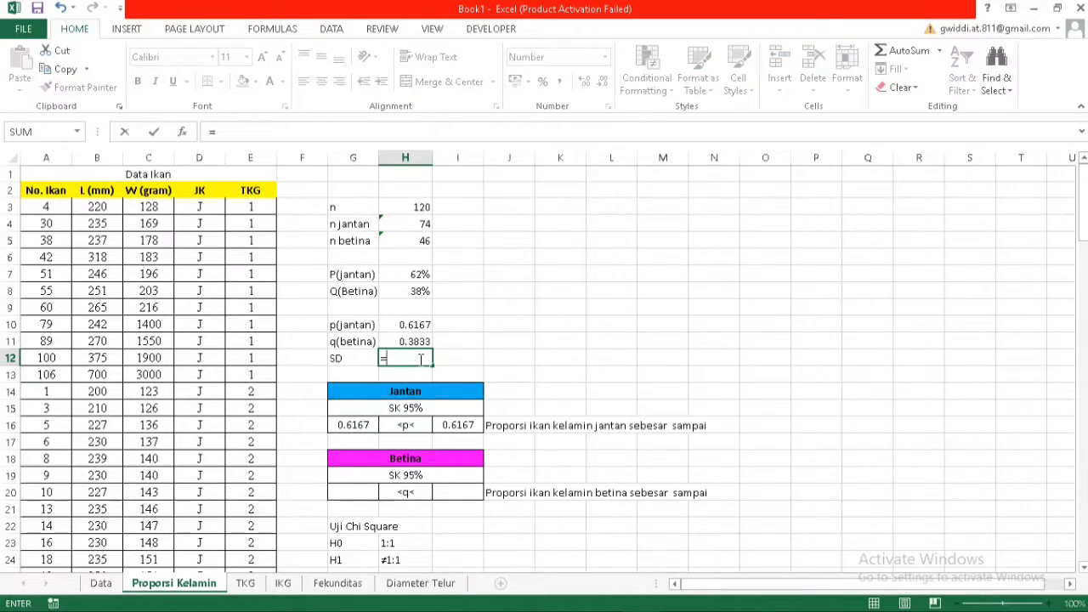
pyautogui.write('SQRT')
pyautogui.doubleClick(425, 376)
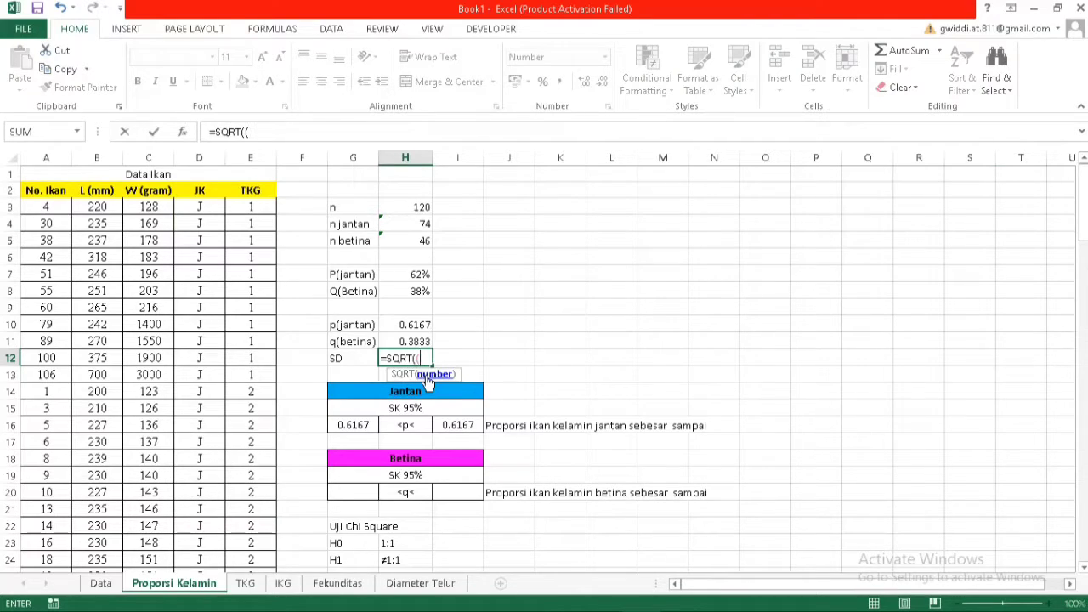
pyautogui.click(423, 331)
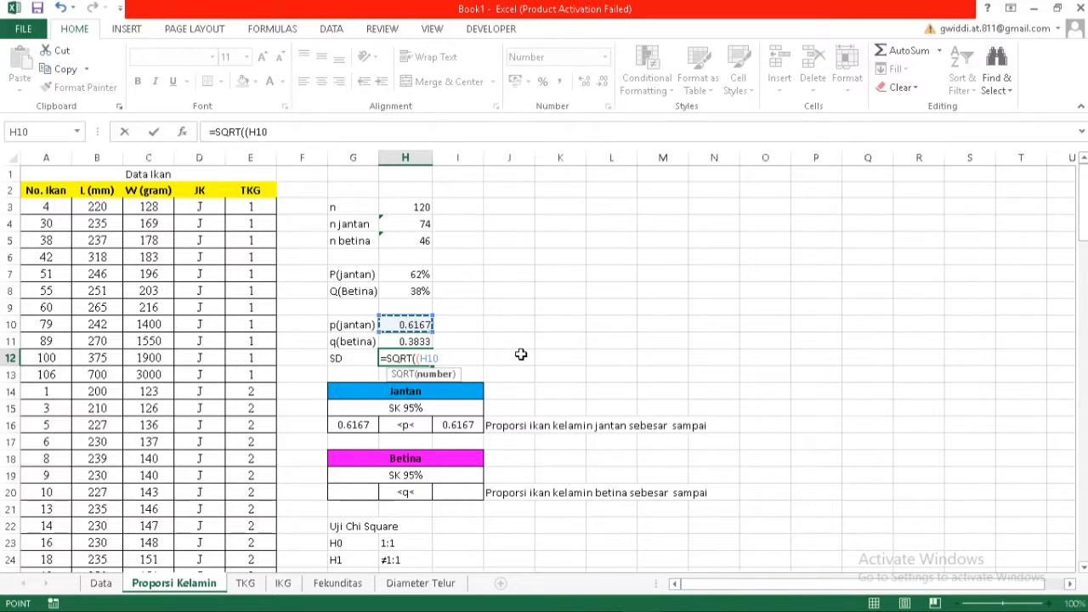
pyautogui.write('*')
pyautogui.click(416, 341)
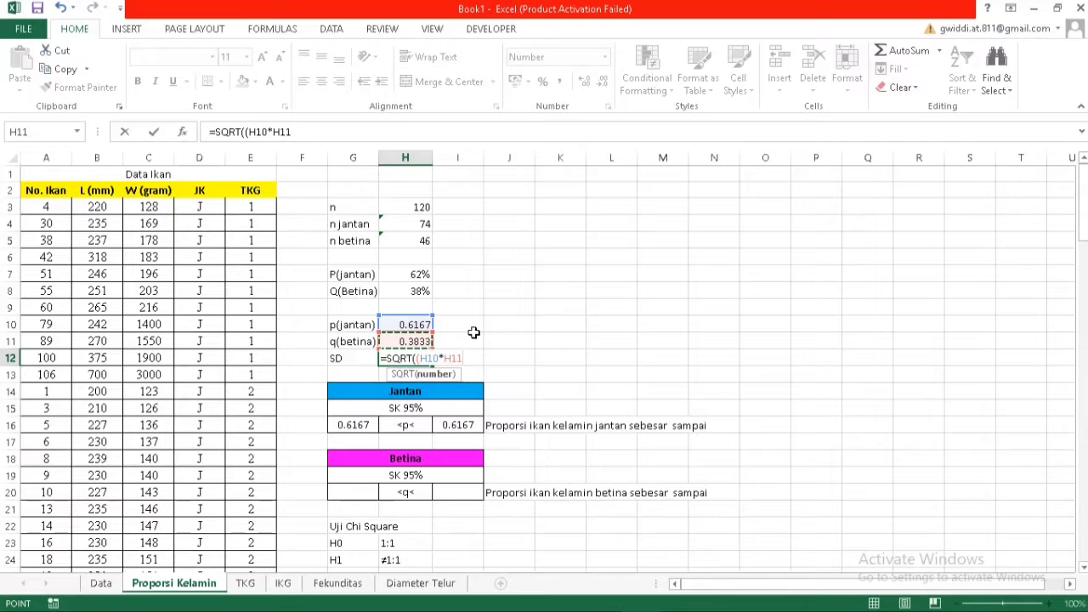
pyautogui.write(')/')
pyautogui.click(423, 207)
pyautogui.write(')')
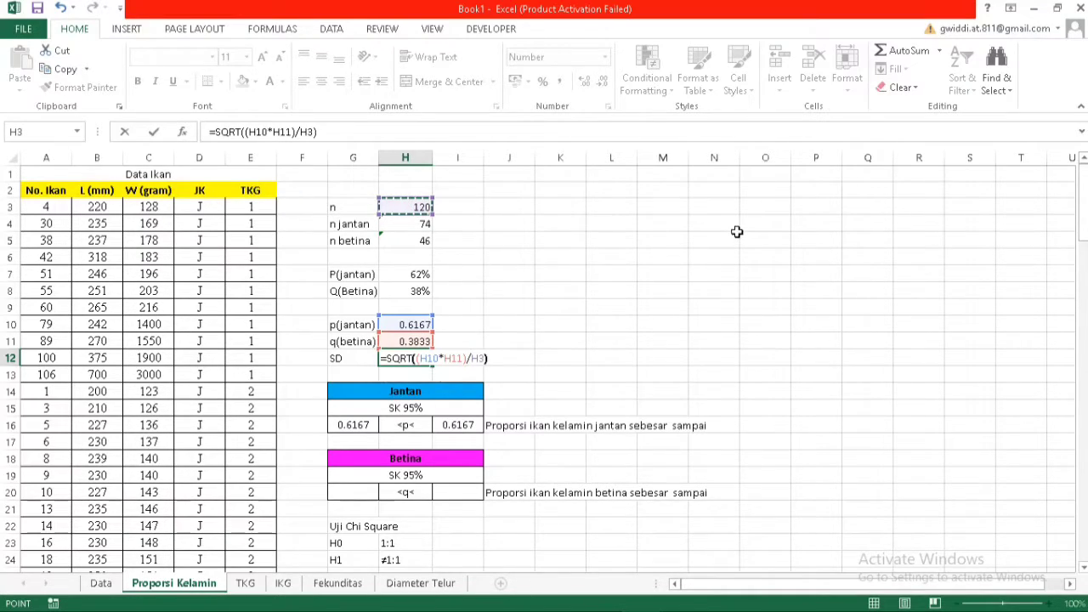
pyautogui.press('Return')
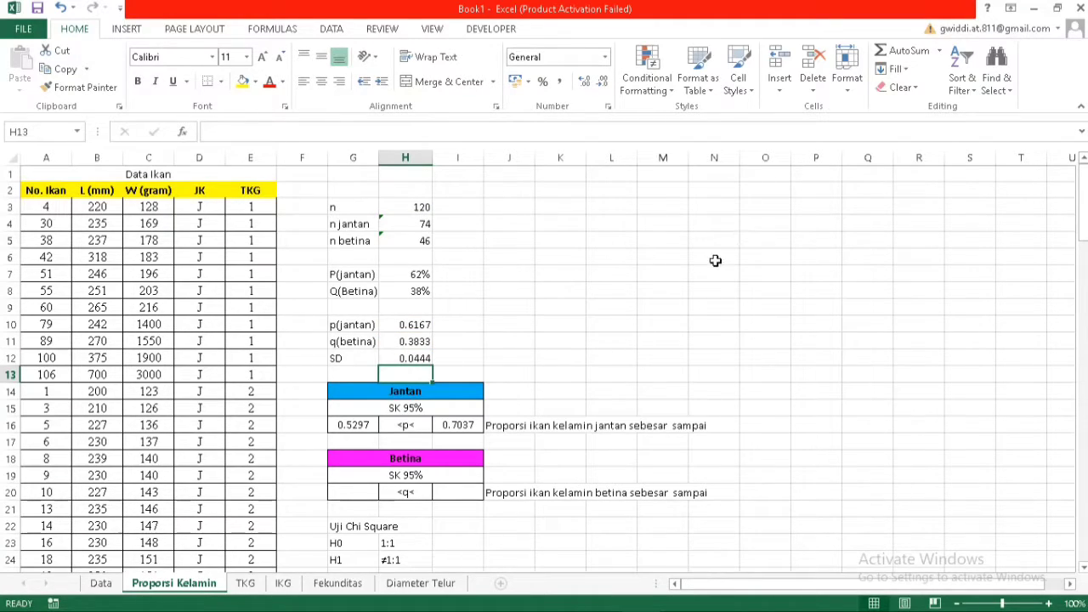
# Clear the existing lower and upper limit formulas in G16 and I16 of the Jantan SK 95% table
pyautogui.click(633, 403)
pyautogui.click(352, 425)
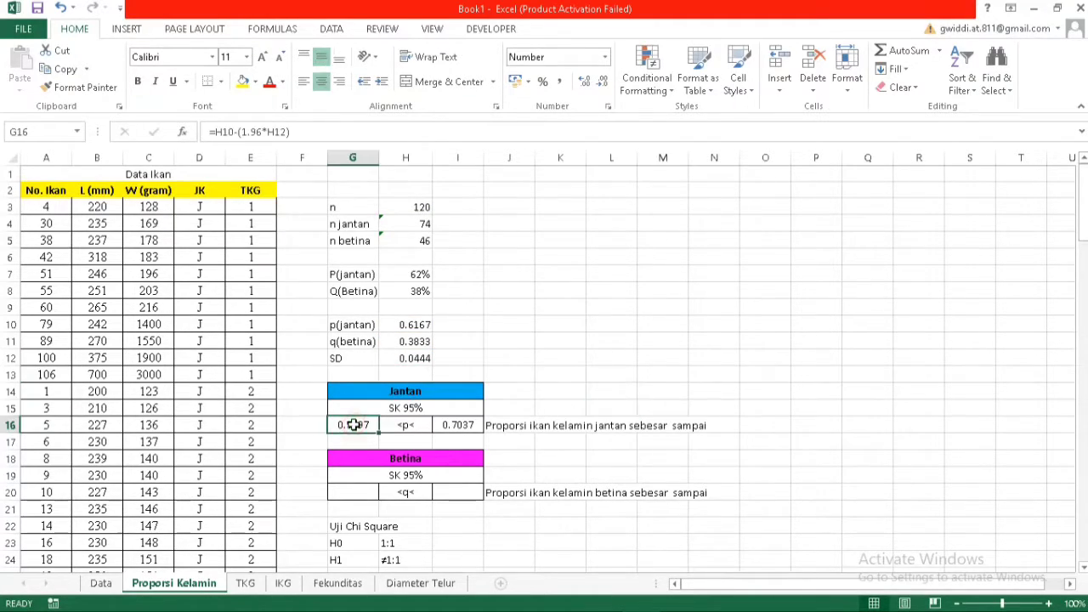
pyautogui.press('Delete')
pyautogui.click(455, 428)
pyautogui.press('Delete')
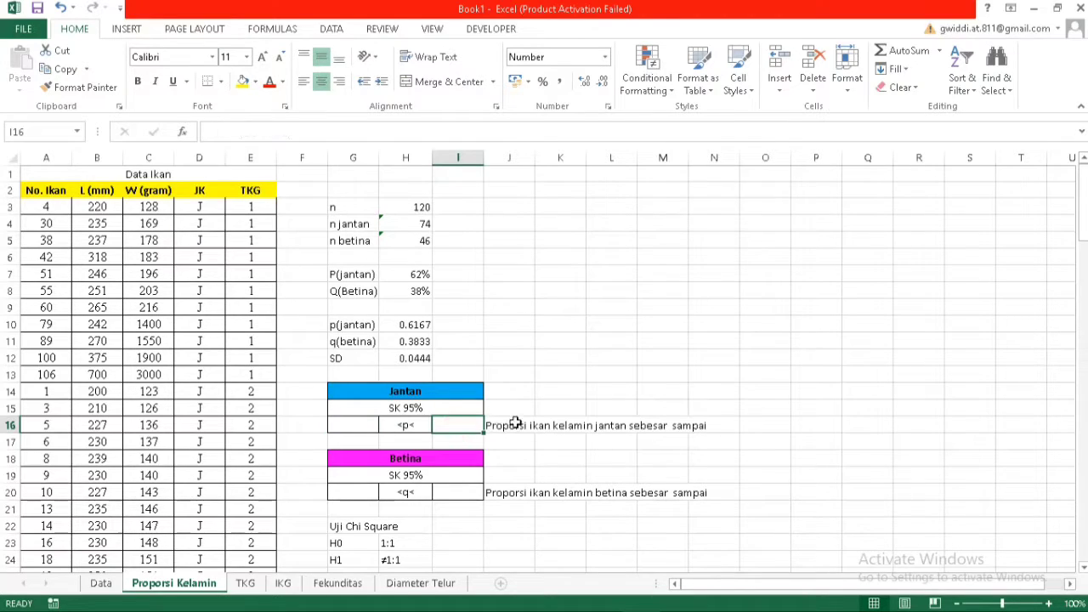
# Calculate the male lower 95% confidence limit in G16 with the formula =H10-(1.96*H12)
pyautogui.click(354, 426)
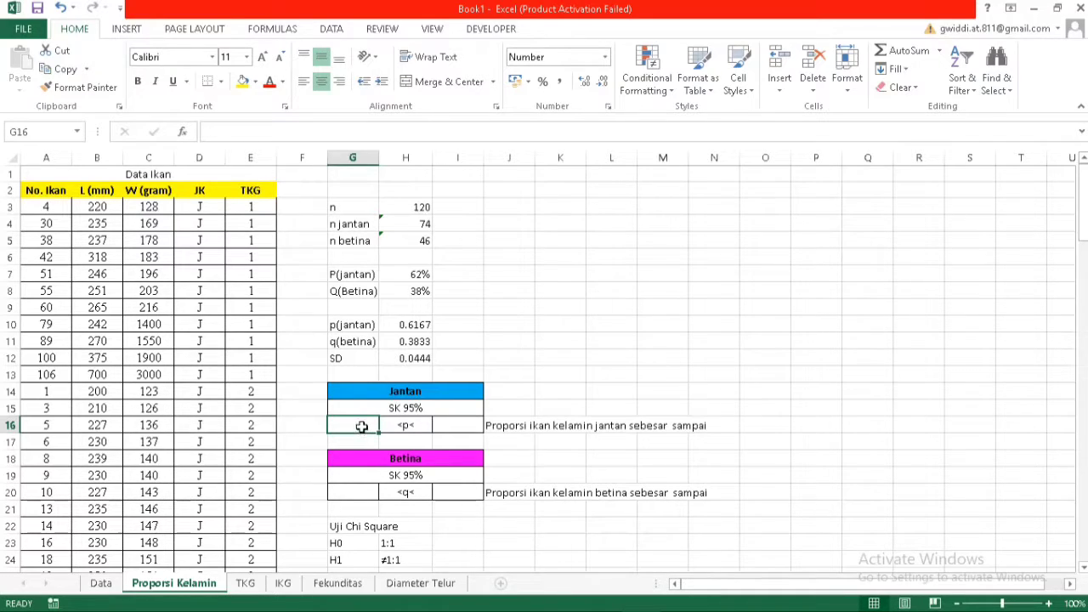
pyautogui.write('=')
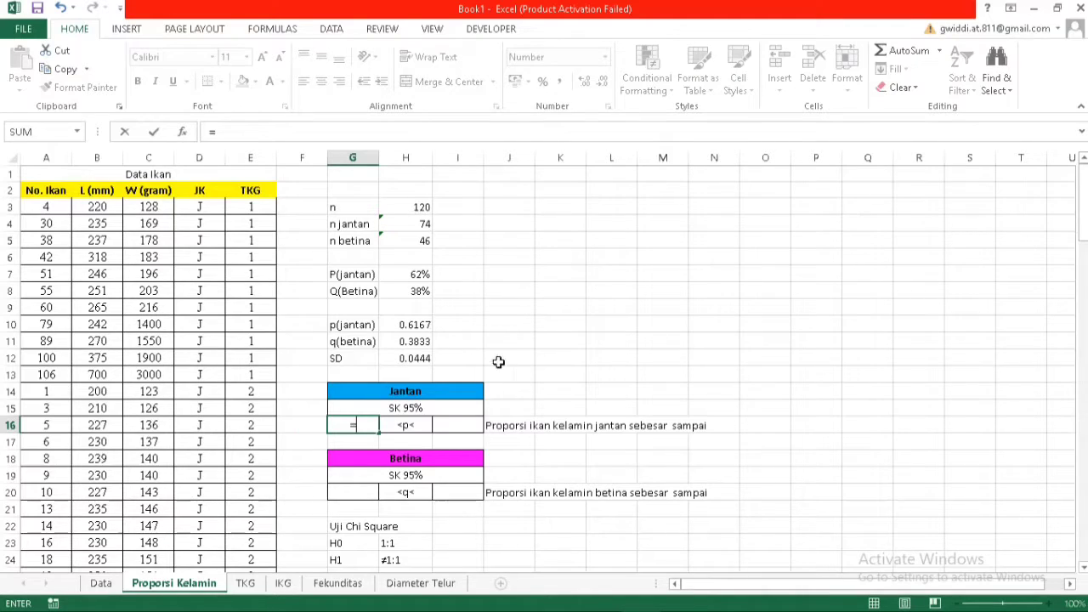
pyautogui.click(425, 324)
pyautogui.write('-')
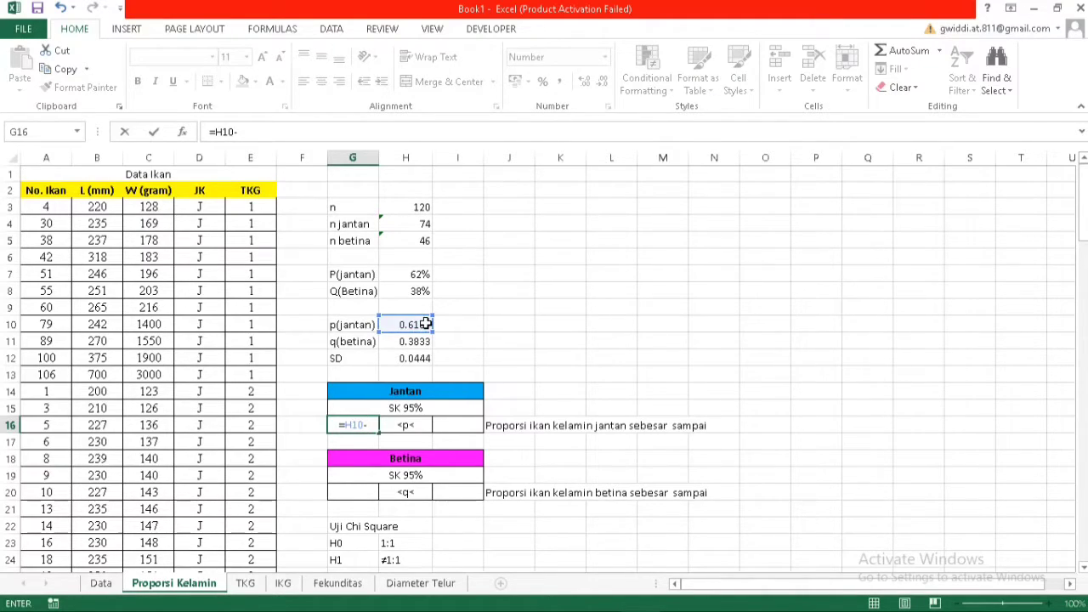
pyautogui.write('(1')
pyautogui.write('/')
pyautogui.write('96')
pyautogui.press('BackSpace')
pyautogui.press('BackSpace')
pyautogui.press('BackSpace')
pyautogui.write('.96')
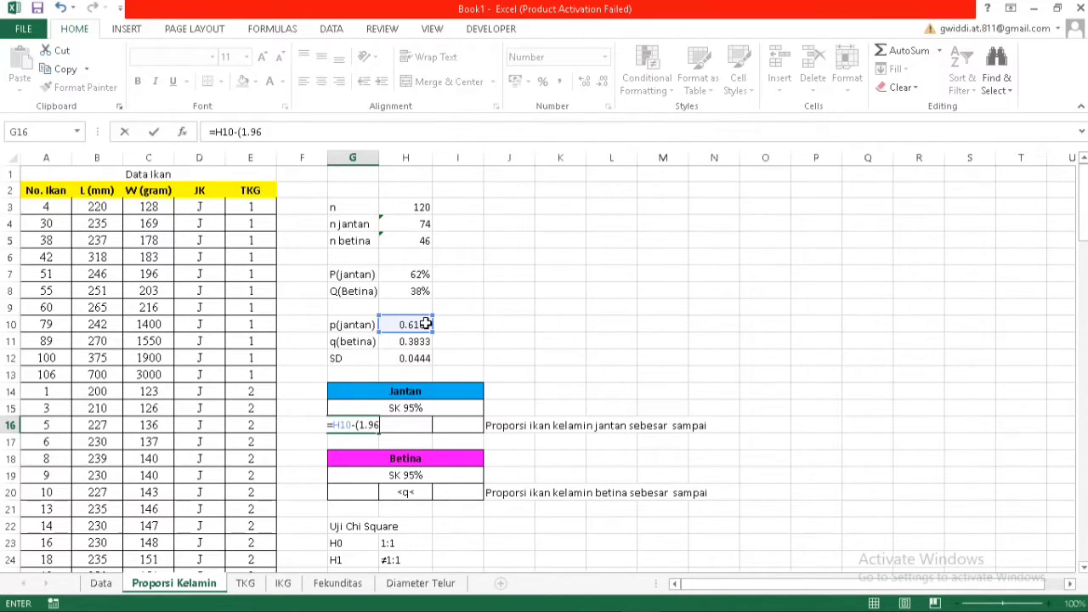
pyautogui.write('*')
pyautogui.click(414, 358)
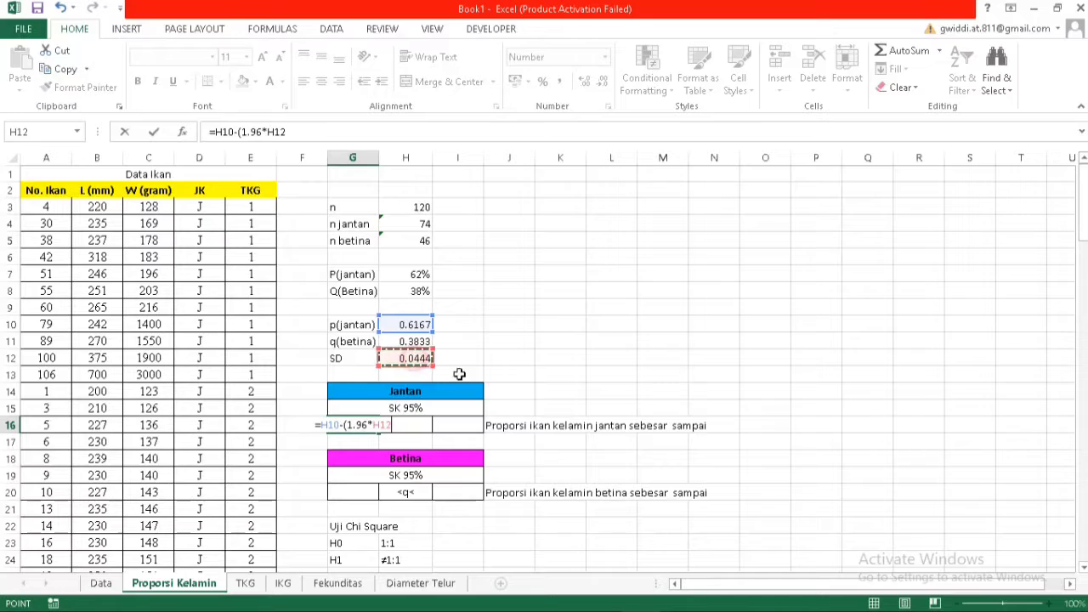
pyautogui.write(')')
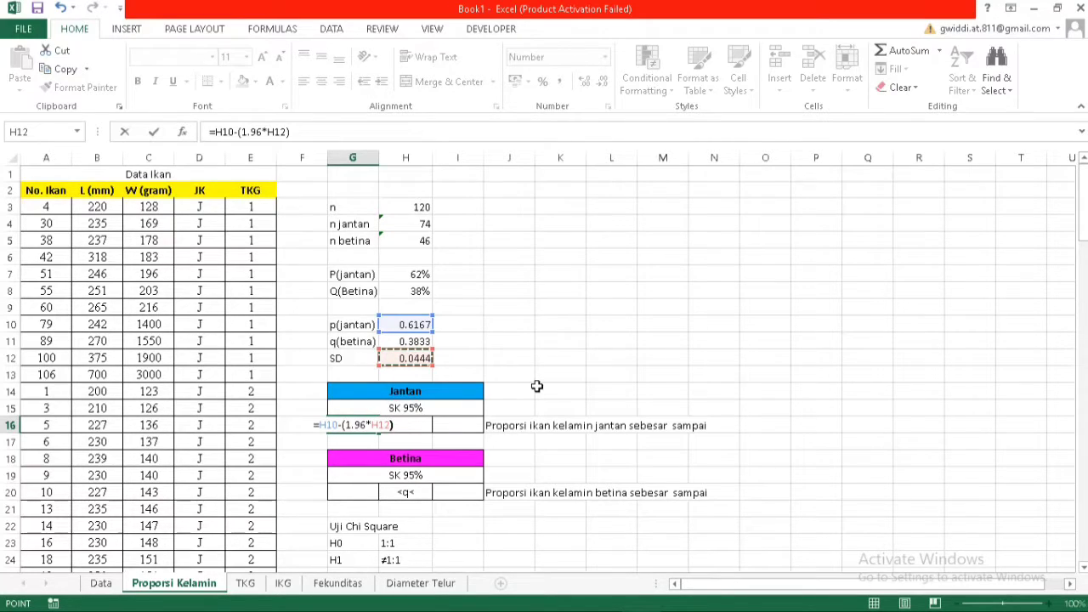
pyautogui.press('Return')
# Calculate the male upper 95% confidence limit in I16 with the formula =H10+(1.96*H12)
pyautogui.click(467, 426)
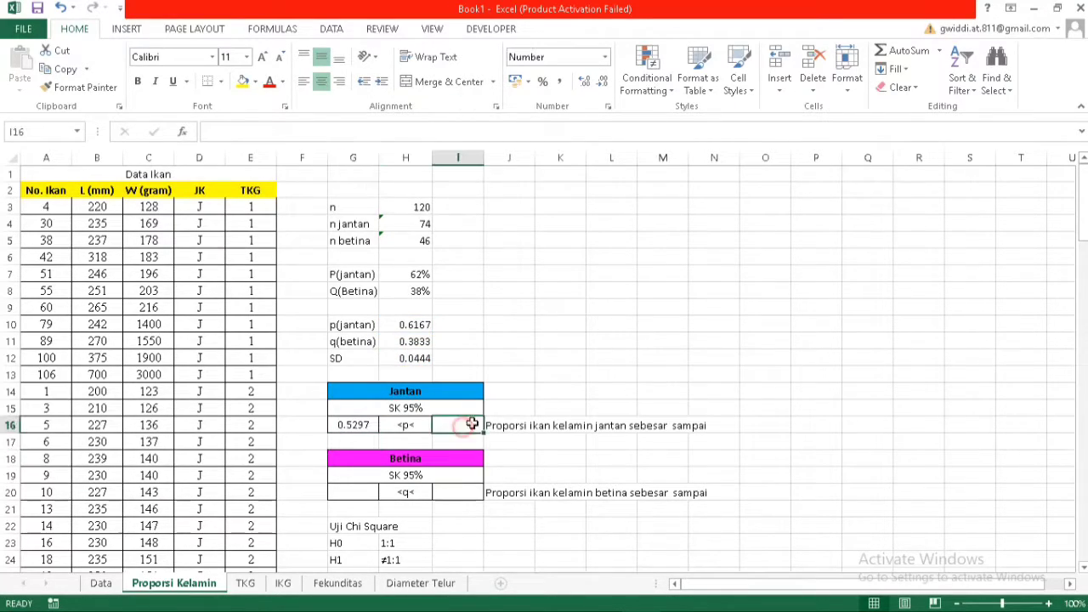
pyautogui.write('=')
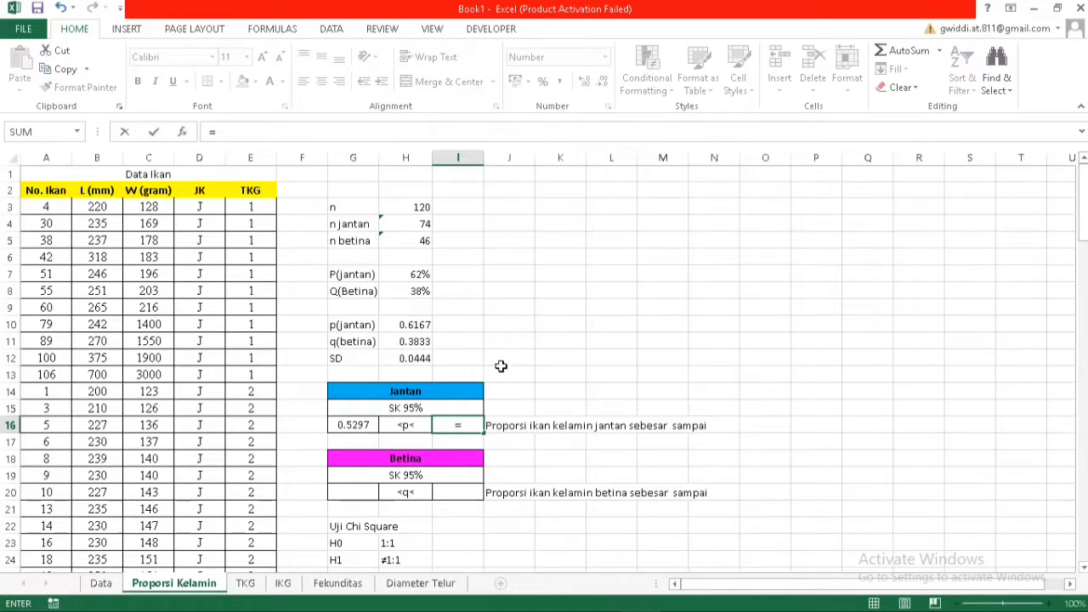
pyautogui.click(416, 325)
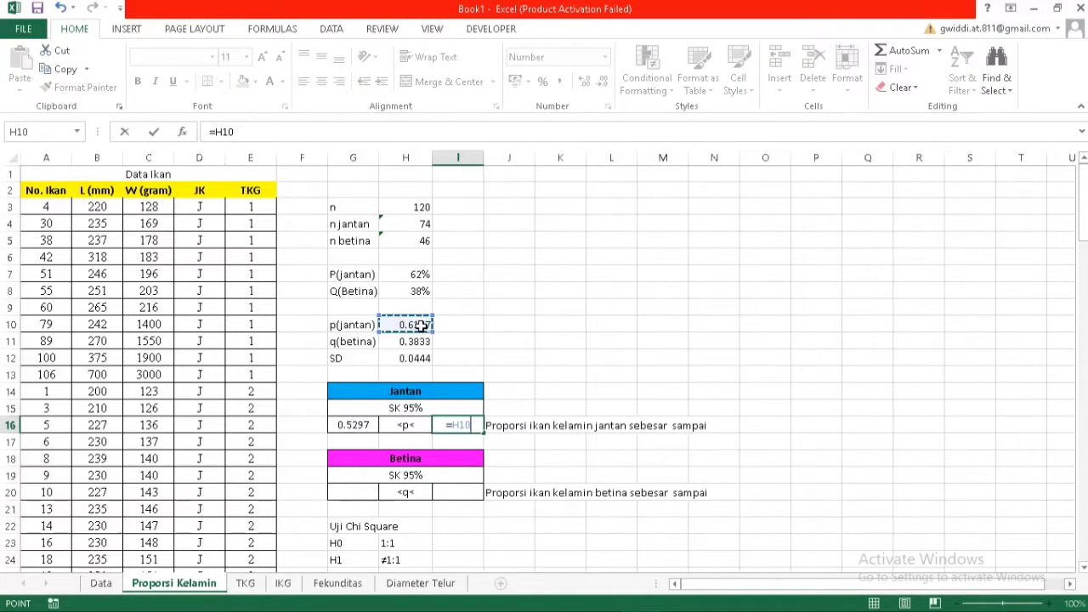
pyautogui.write('+(')
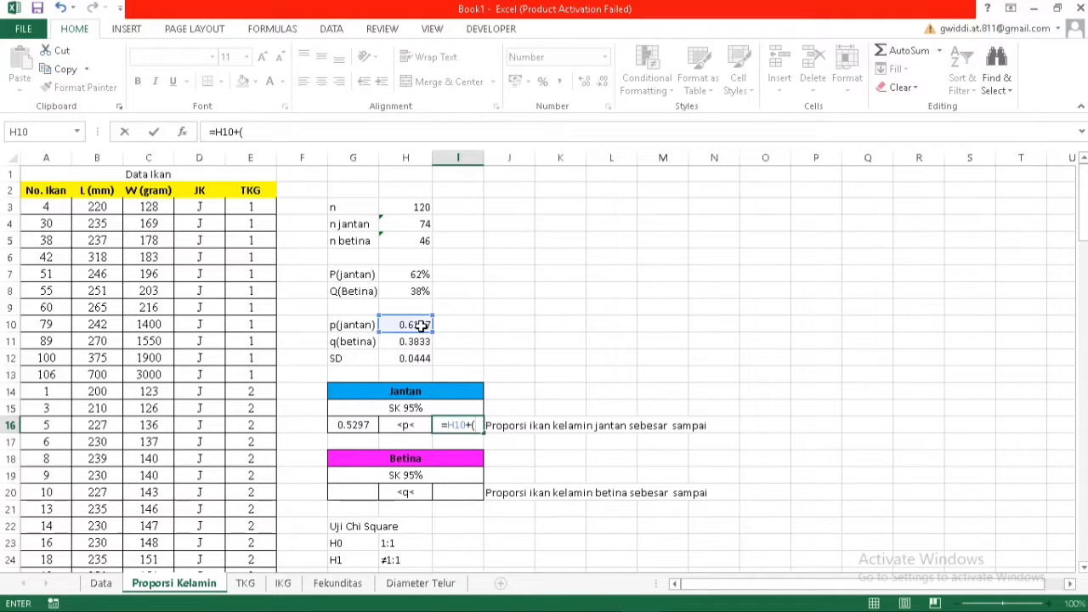
pyautogui.write('1.96*')
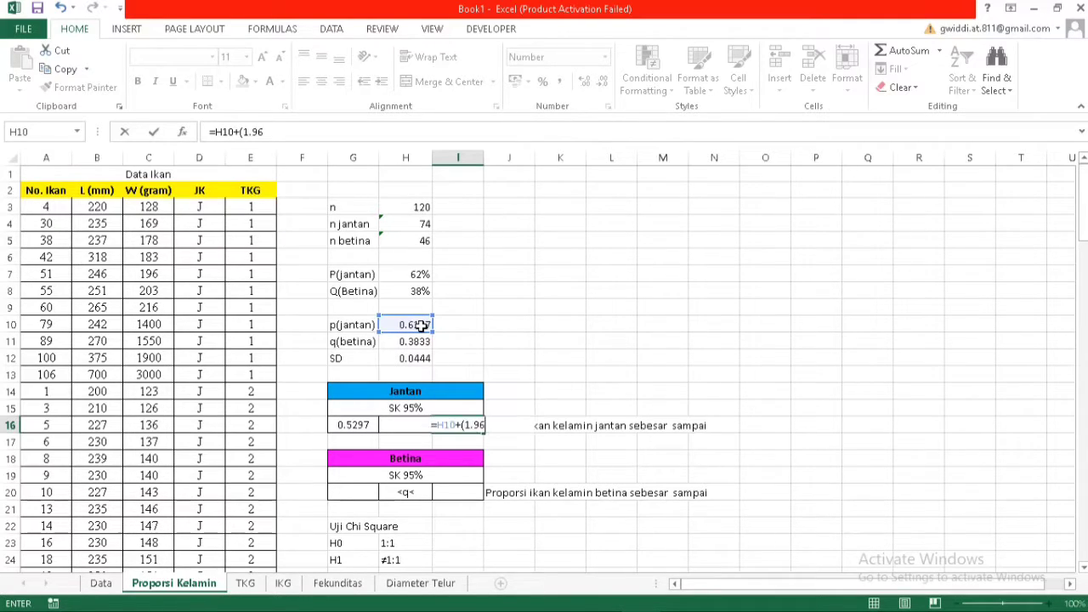
pyautogui.click(392, 357)
pyautogui.write(')')
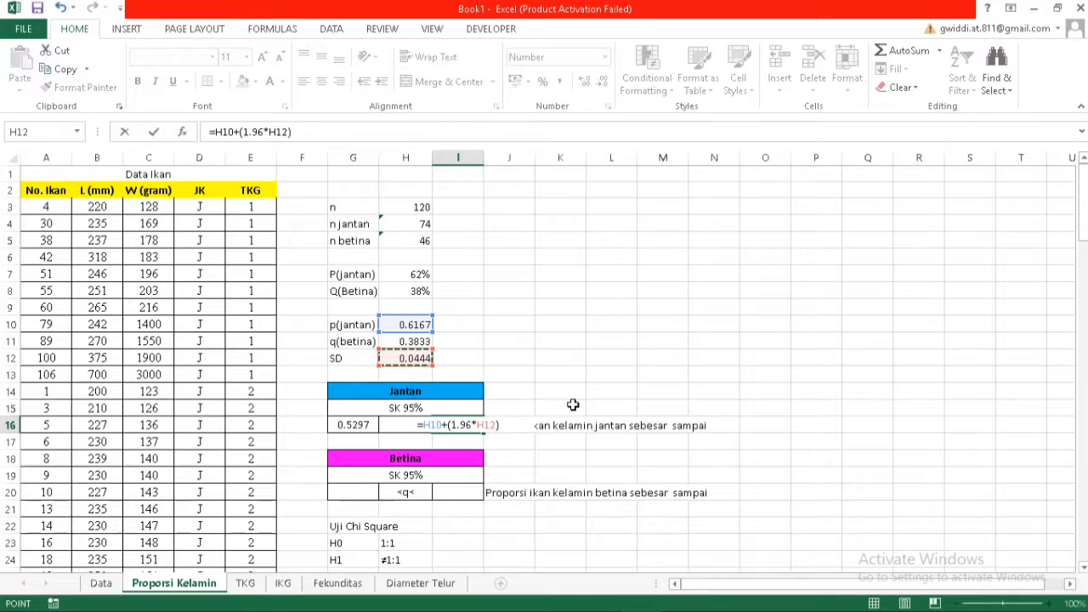
pyautogui.press('Return')
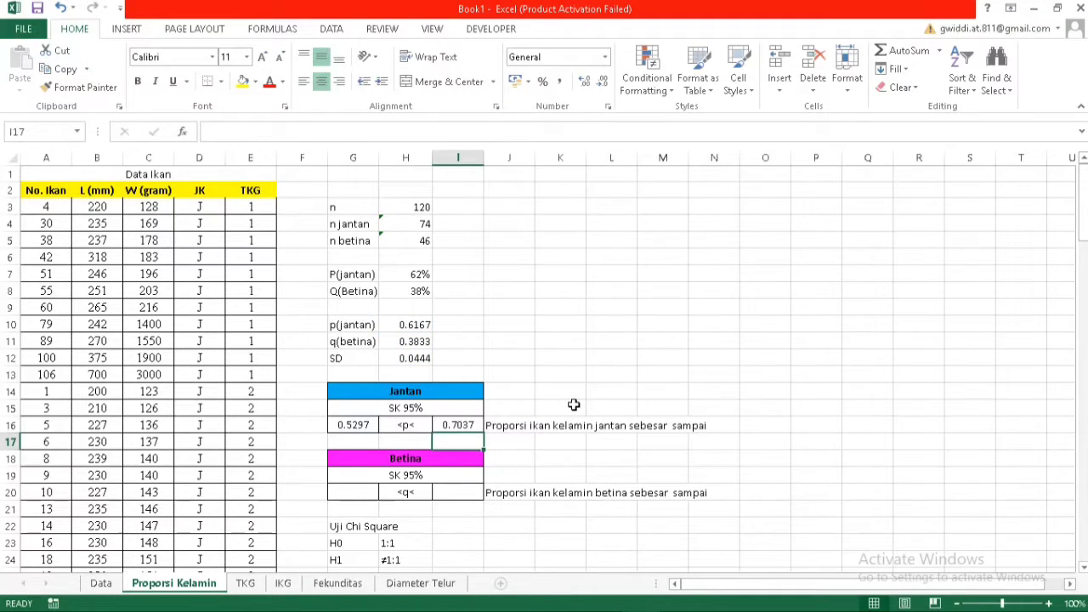
# Calculate the female lower 95% confidence limit in G20 with the formula =H11-(1.96*H12)
pyautogui.click(349, 493)
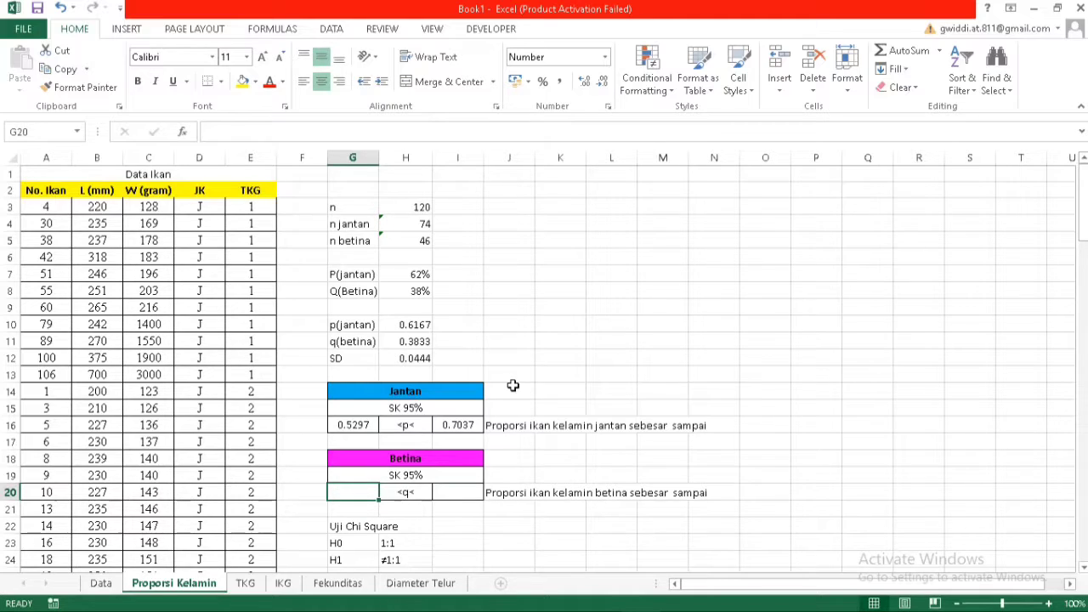
pyautogui.write('=')
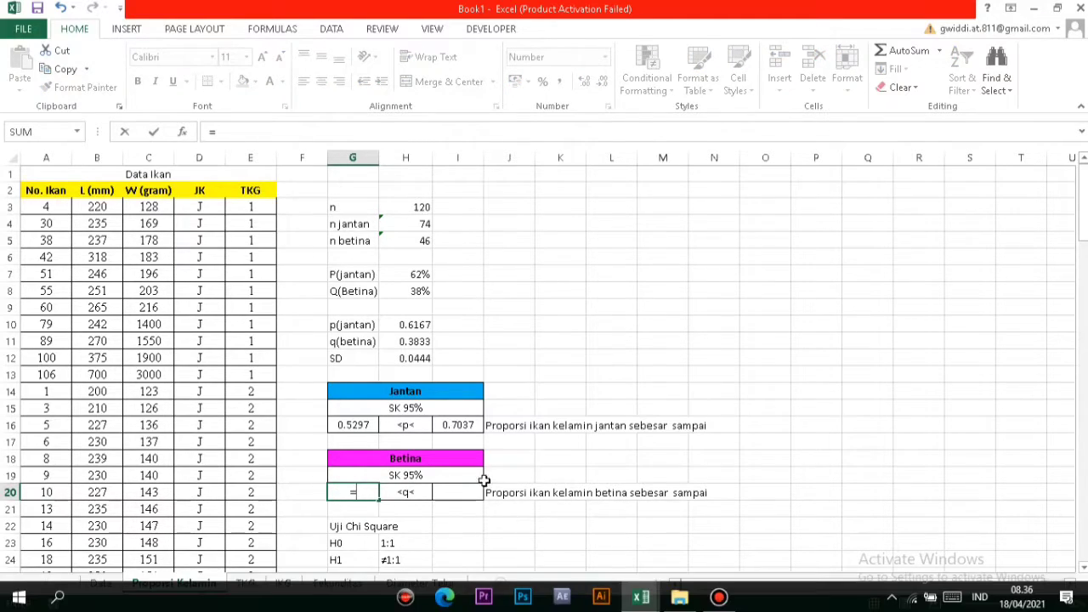
pyautogui.click(425, 342)
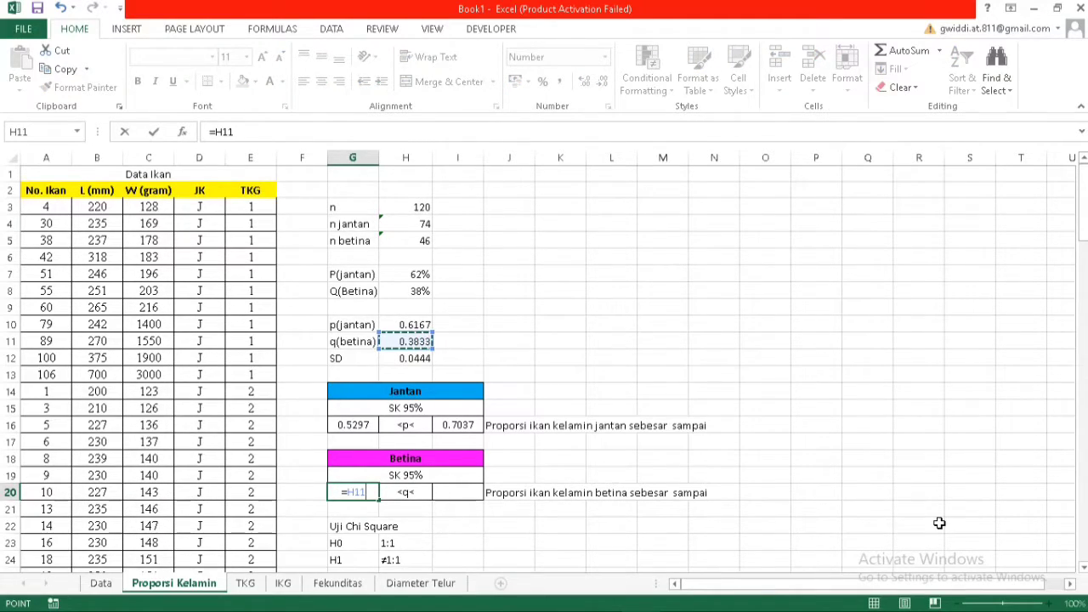
pyautogui.write('-(1.')
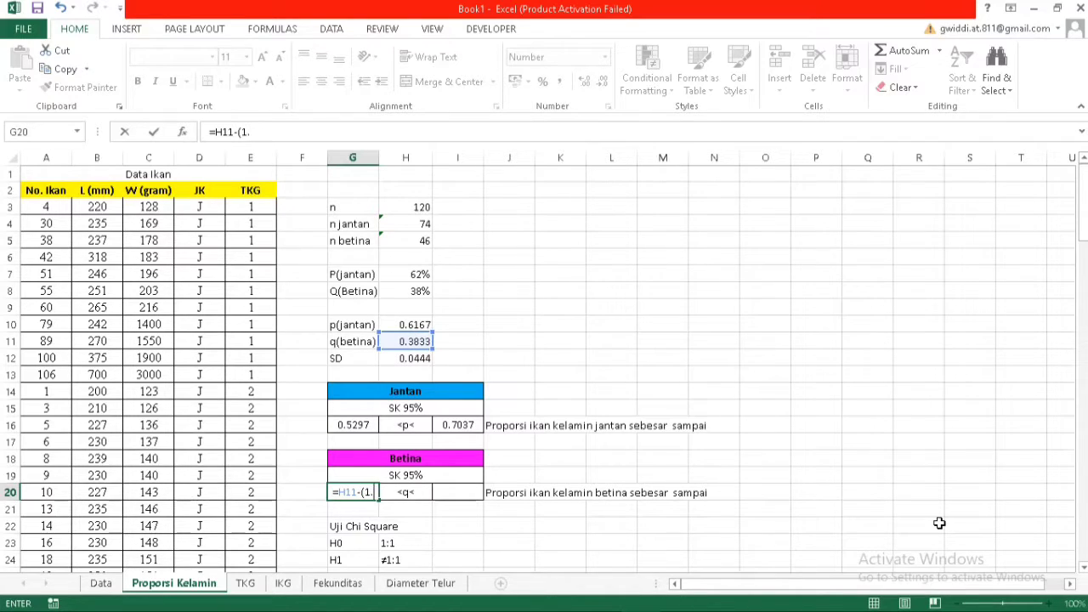
pyautogui.write('96*')
pyautogui.click(415, 360)
pyautogui.write(')')
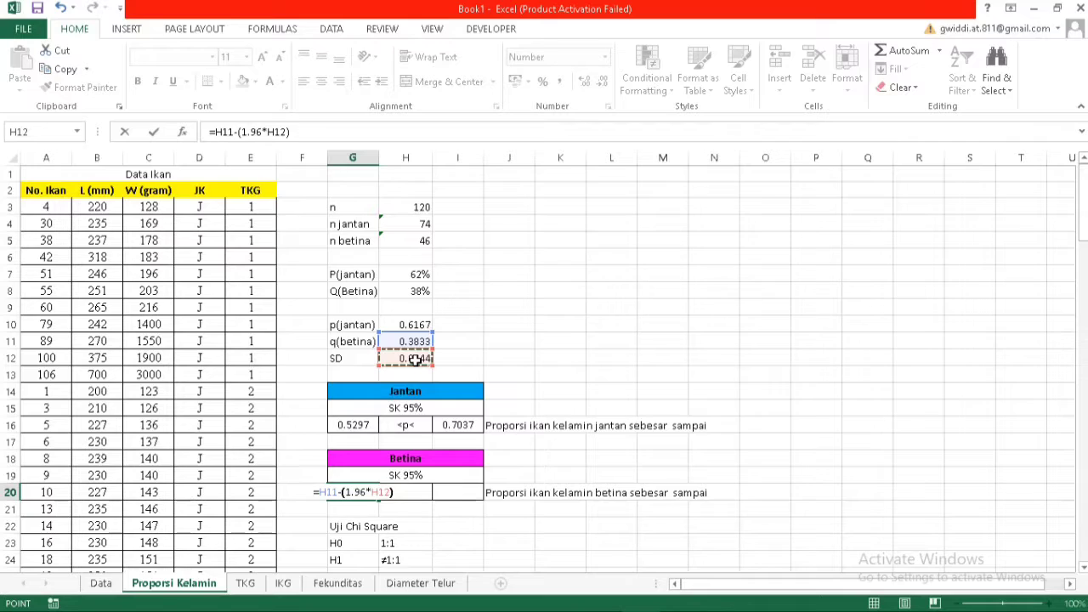
pyautogui.press('Return')
# Copy the G20 formula text into I20 and change its minus to a plus, giving =H11+(1.96*H12) for the female upper limit
pyautogui.click(479, 491)
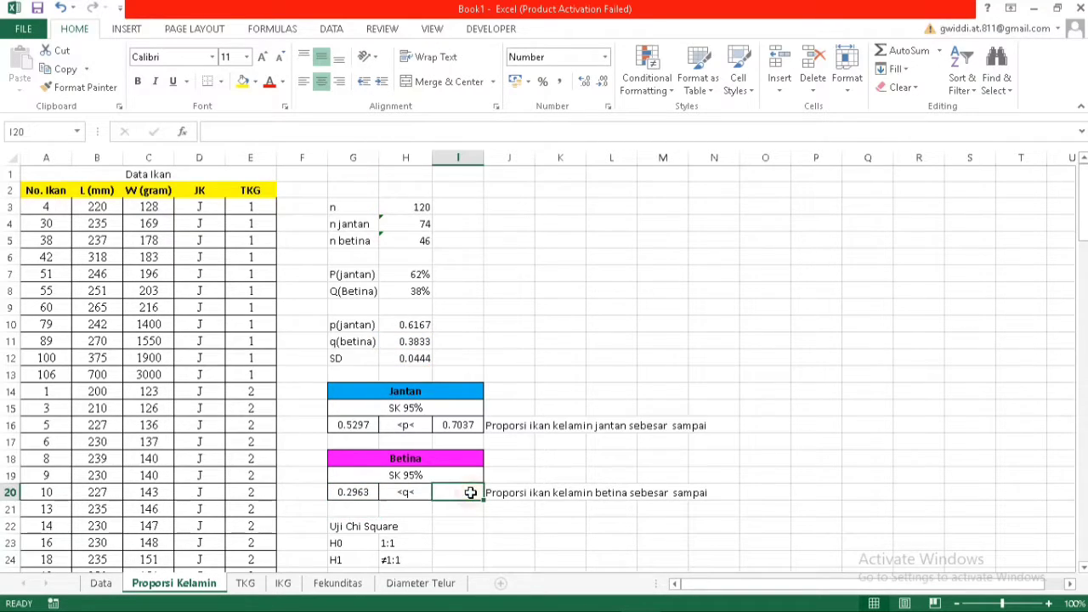
pyautogui.click(359, 494)
pyautogui.moveTo(290, 132); pyautogui.dragTo(205, 132)
pyautogui.hotkey('ctrl', 'c')
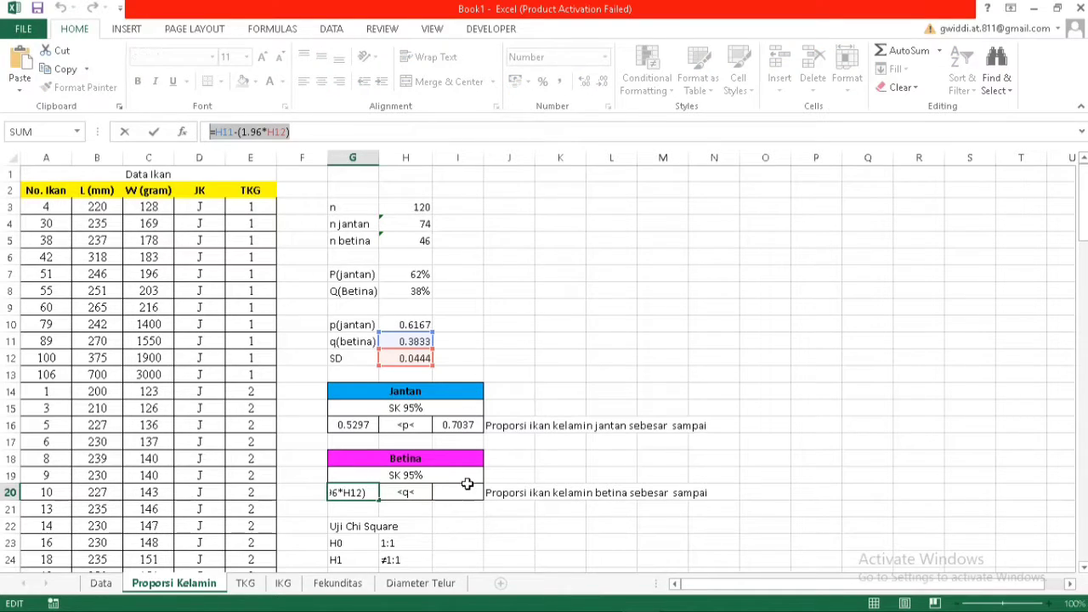
pyautogui.click(466, 492)
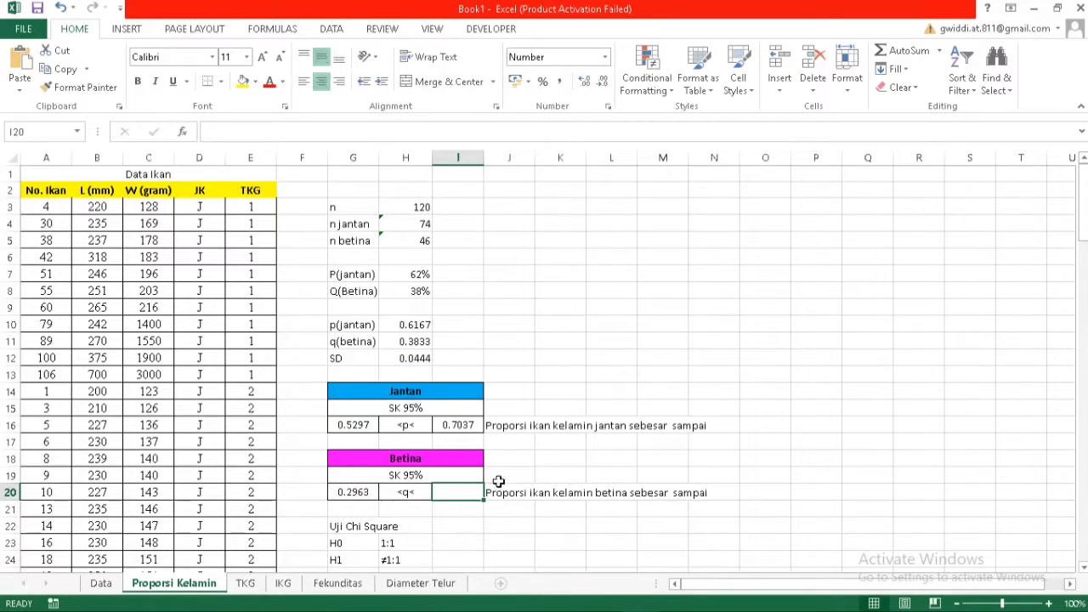
pyautogui.hotkey('ctrl', 'v')
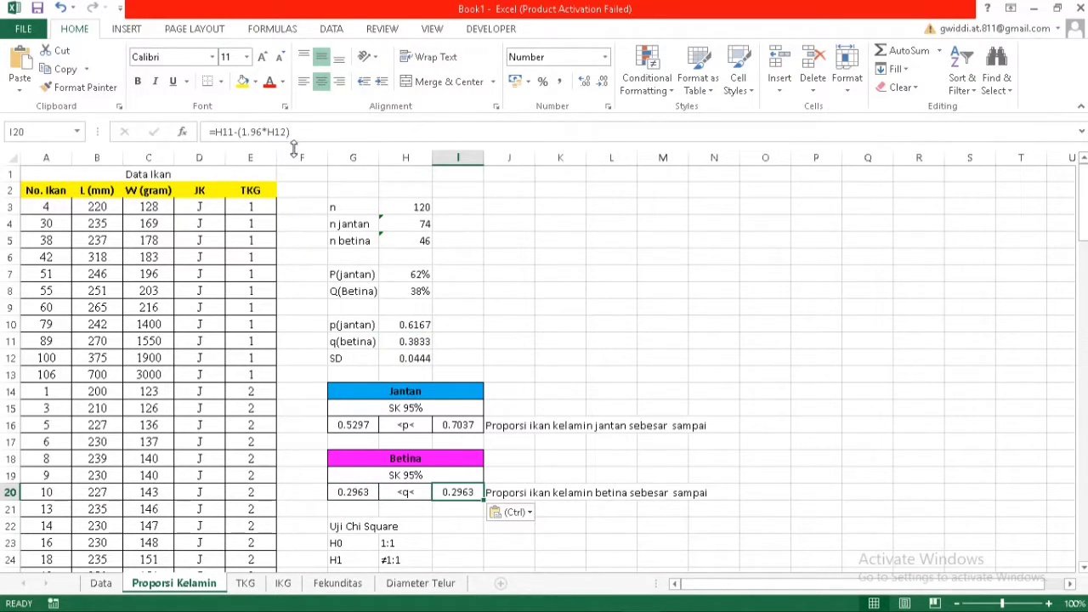
pyautogui.click(240, 131)
pyautogui.press('BackSpace')
pyautogui.write('+')
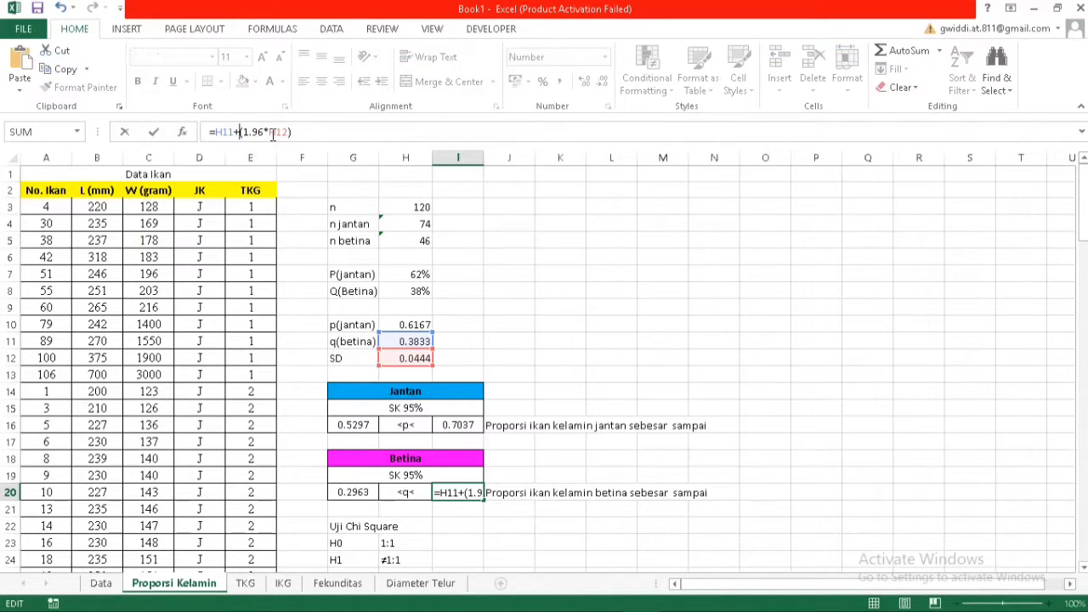
pyautogui.press('Return')
# Check the formula behind the female lower 95% confidence limit in G20
pyautogui.click(353, 492)
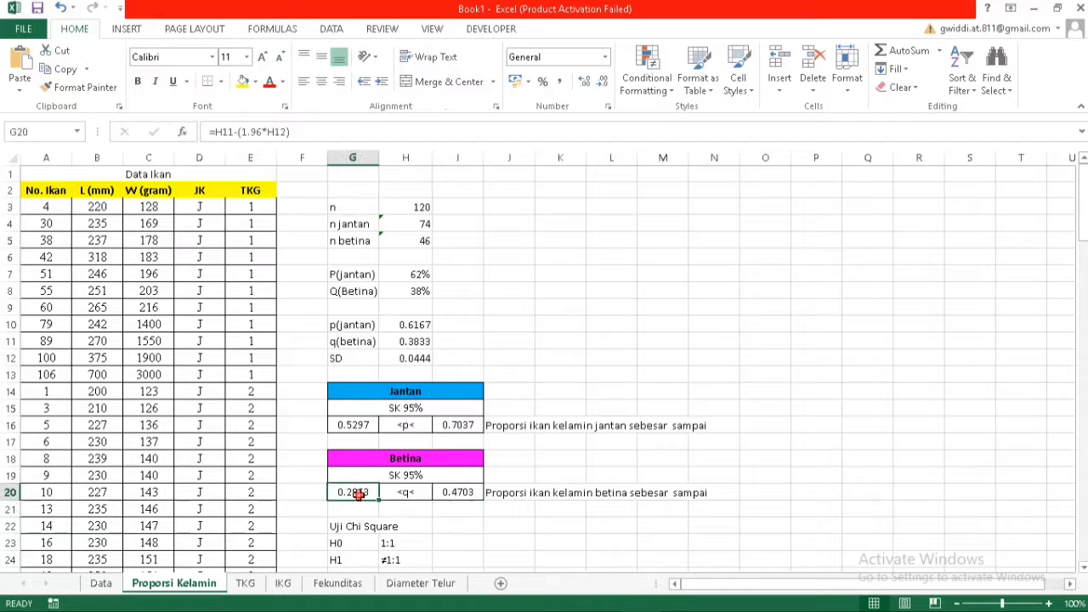
pyautogui.click(469, 126)
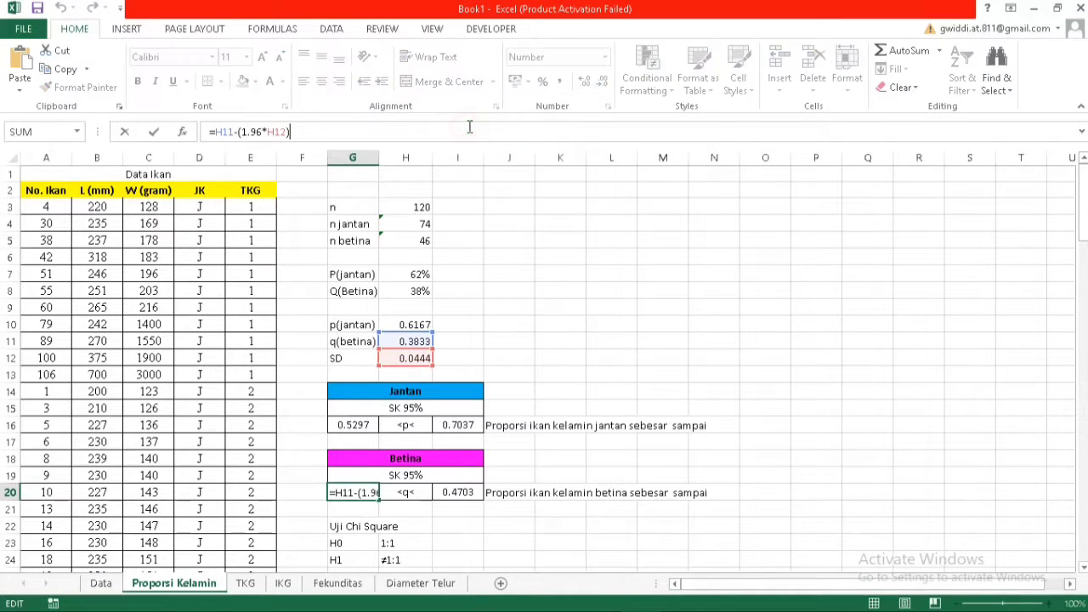
pyautogui.press('Return')
pyautogui.click(746, 508)
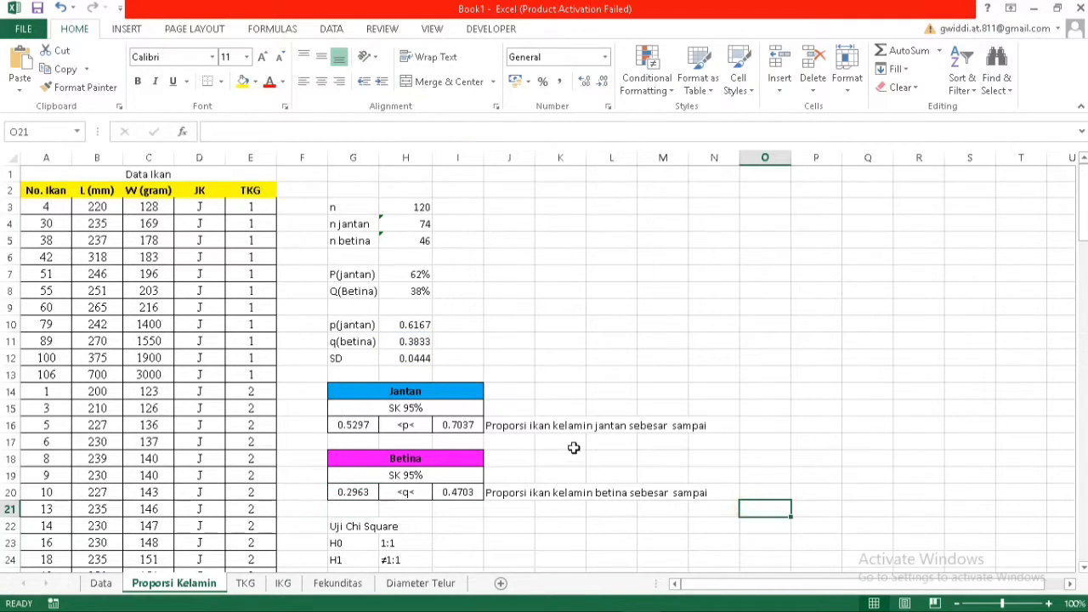
# Complete the male conclusion in J16 to read "Proporsi ikan kelamin jantan sebesar 0.5297 sampai 0.7037"
pyautogui.click(516, 425)
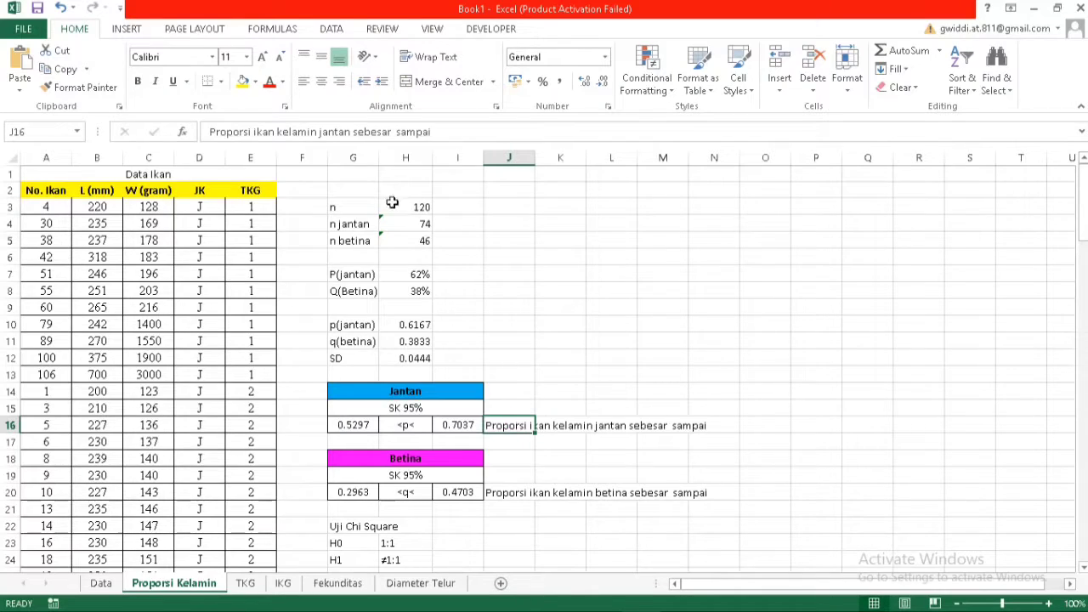
pyautogui.click(398, 132)
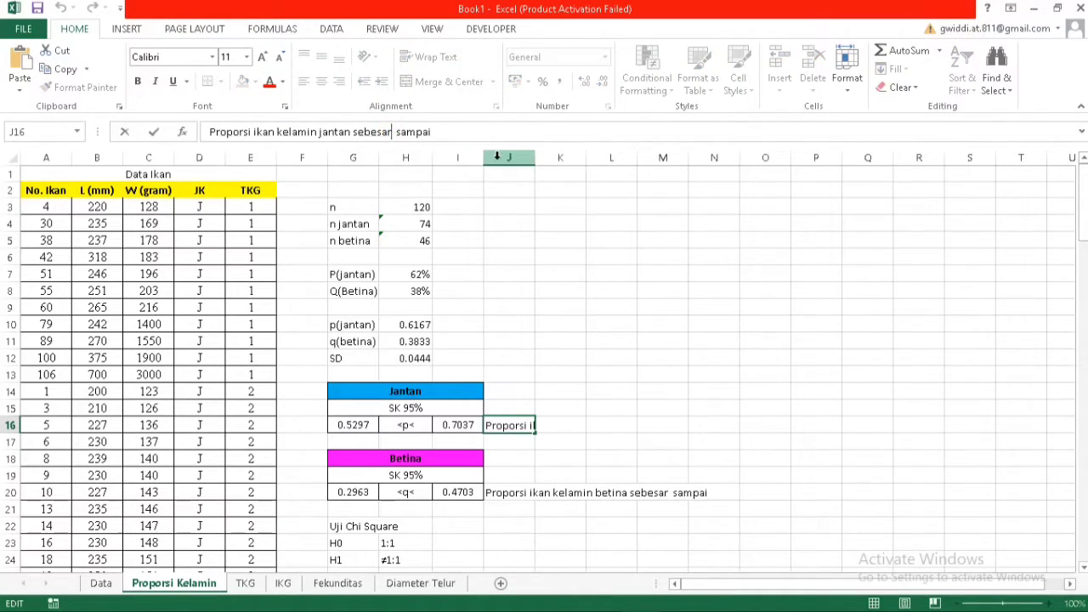
pyautogui.write('0.')
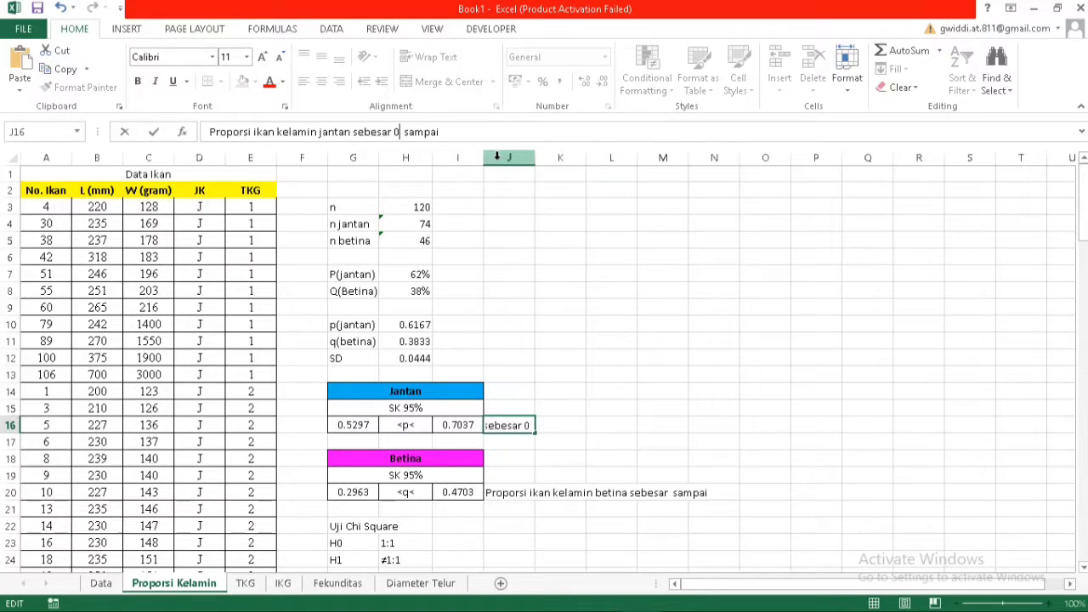
pyautogui.write('52')
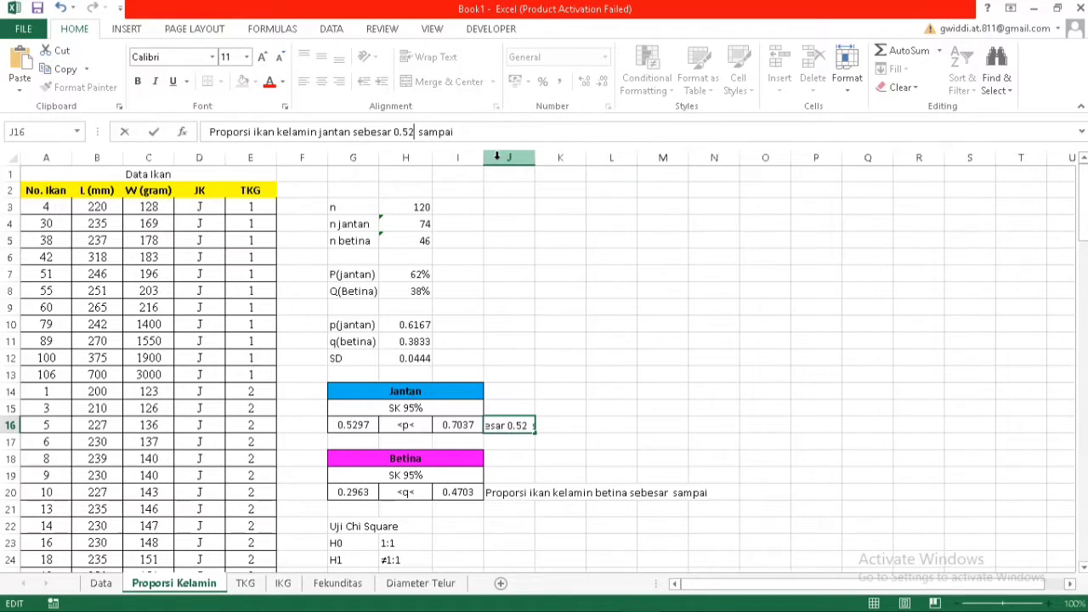
pyautogui.write('97')
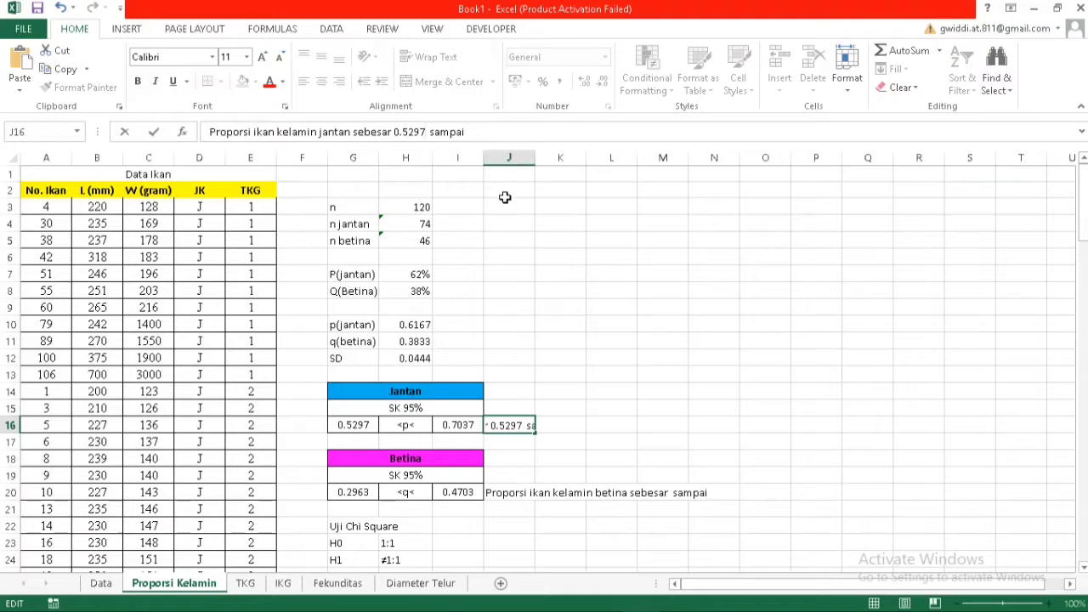
pyautogui.press('Delete')
pyautogui.click(508, 136)
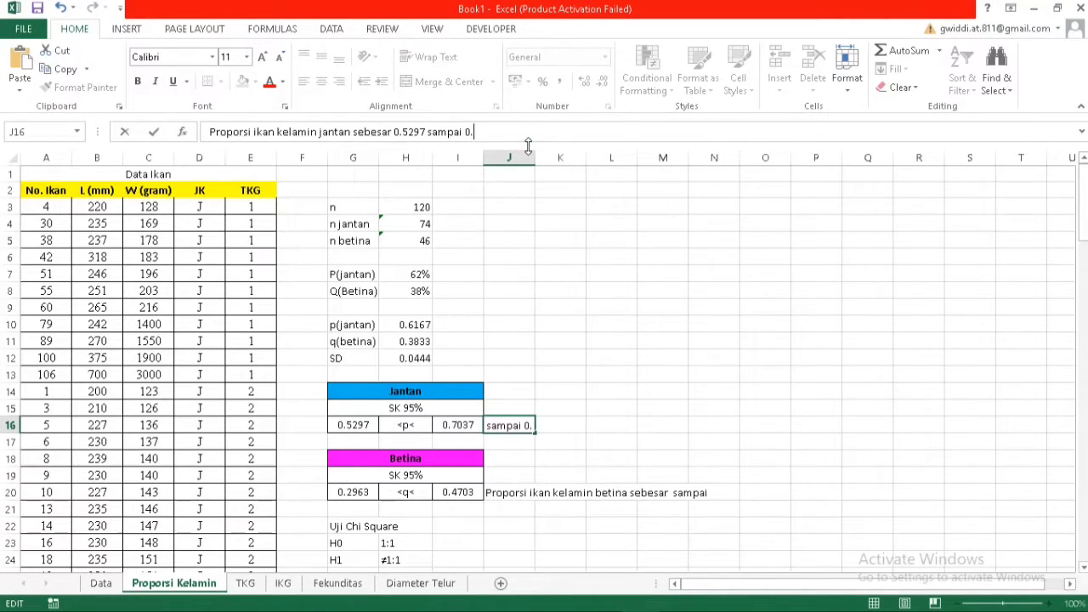
pyautogui.write('0.7037')
pyautogui.press('Return')
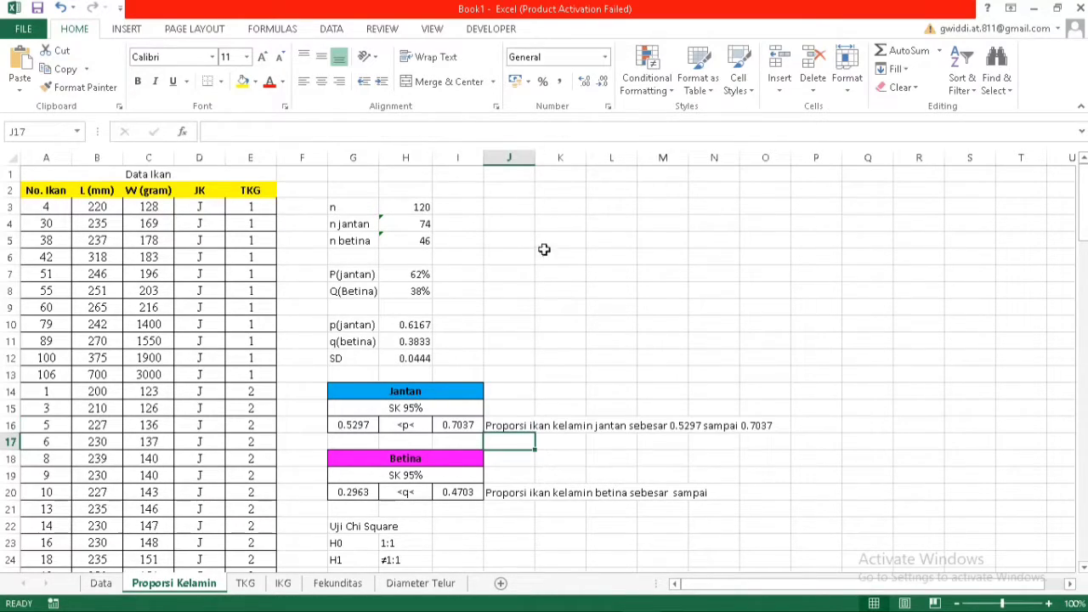
# Complete the female conclusion in J20 to read "Proporsi ikan kelamin betina sebesar 0.2963 sampai 0.4703"
pyautogui.click(512, 492)
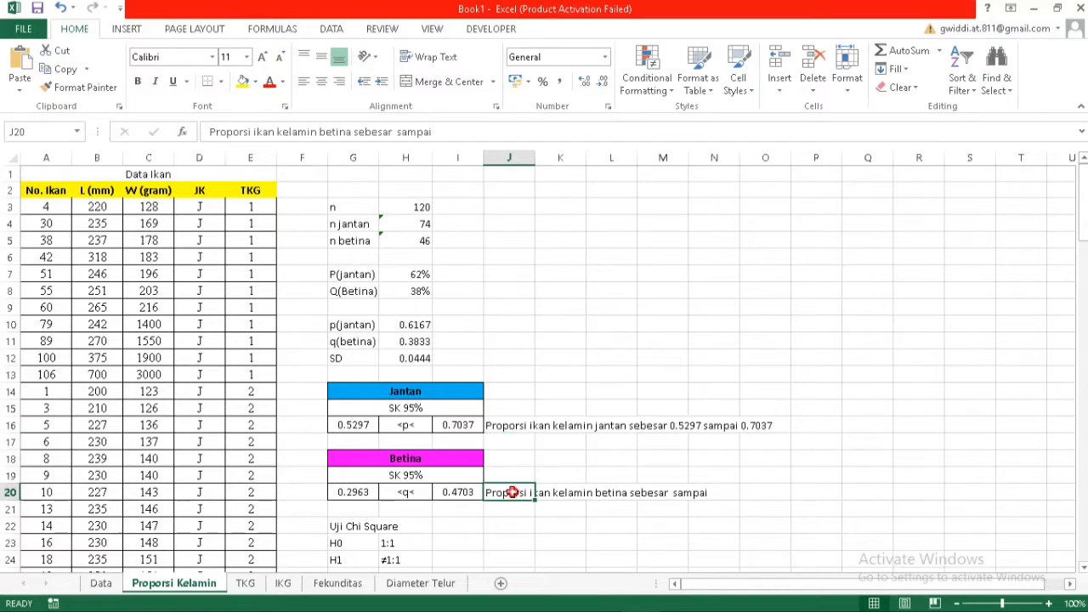
pyautogui.click(397, 133)
pyautogui.press('BackSpace')
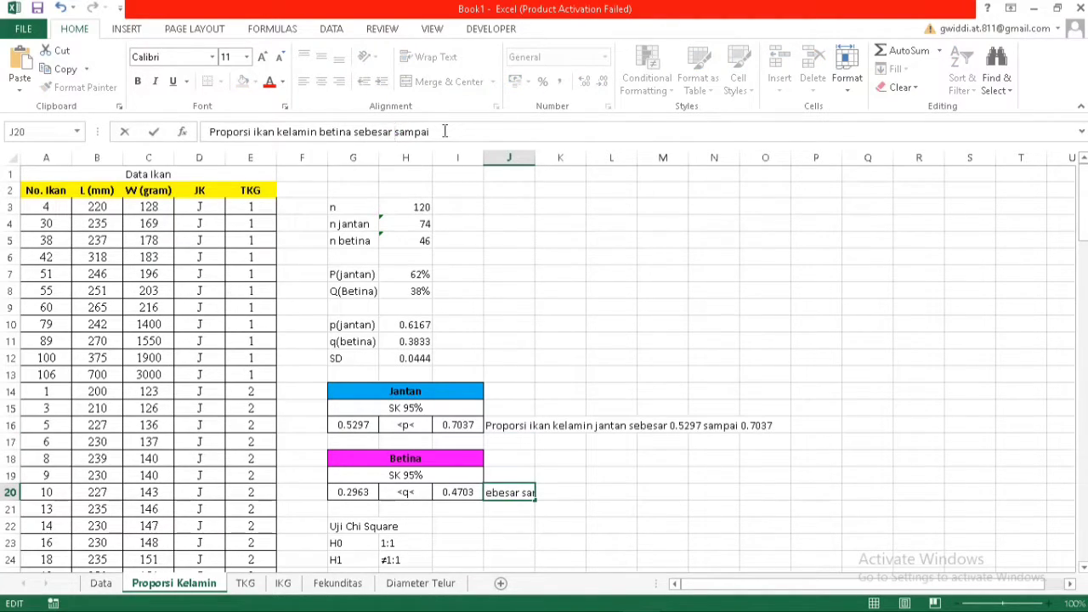
pyautogui.write('0.2963')
pyautogui.click(477, 134)
pyautogui.write('0.4703')
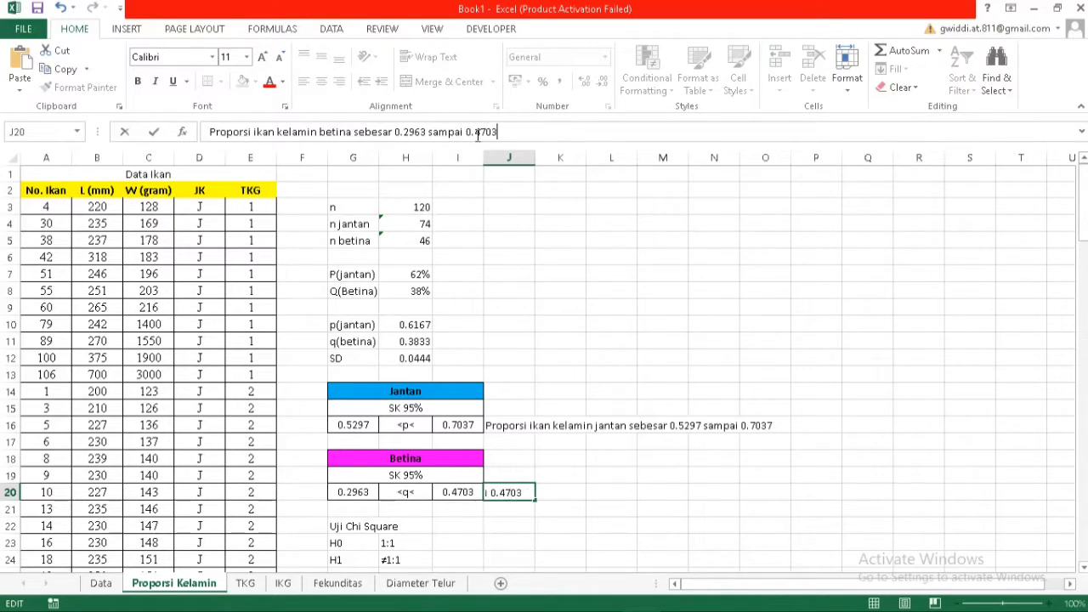
pyautogui.click(612, 343)
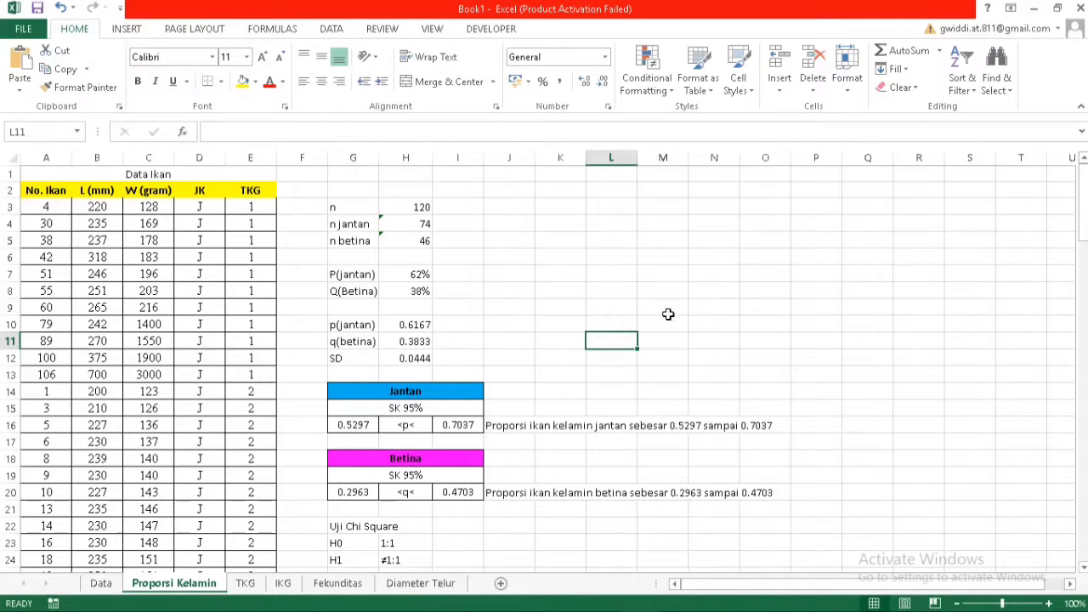
# Review the H0 and H1 hypotheses of the Uji Chi Square section in G23:H24
pyautogui.scroll(-2, 643, 375)
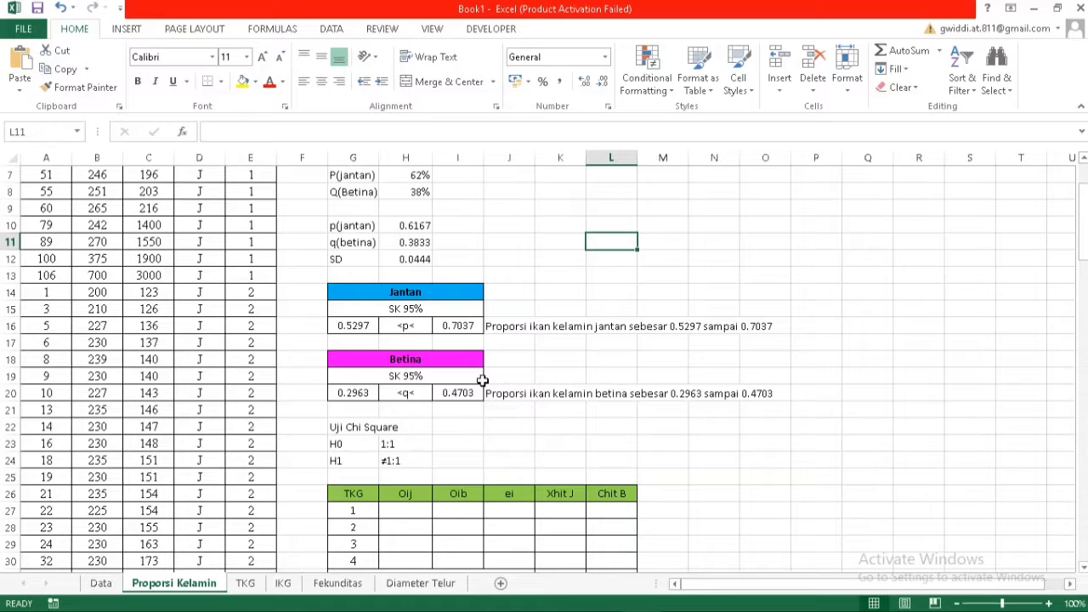
pyautogui.click(357, 447)
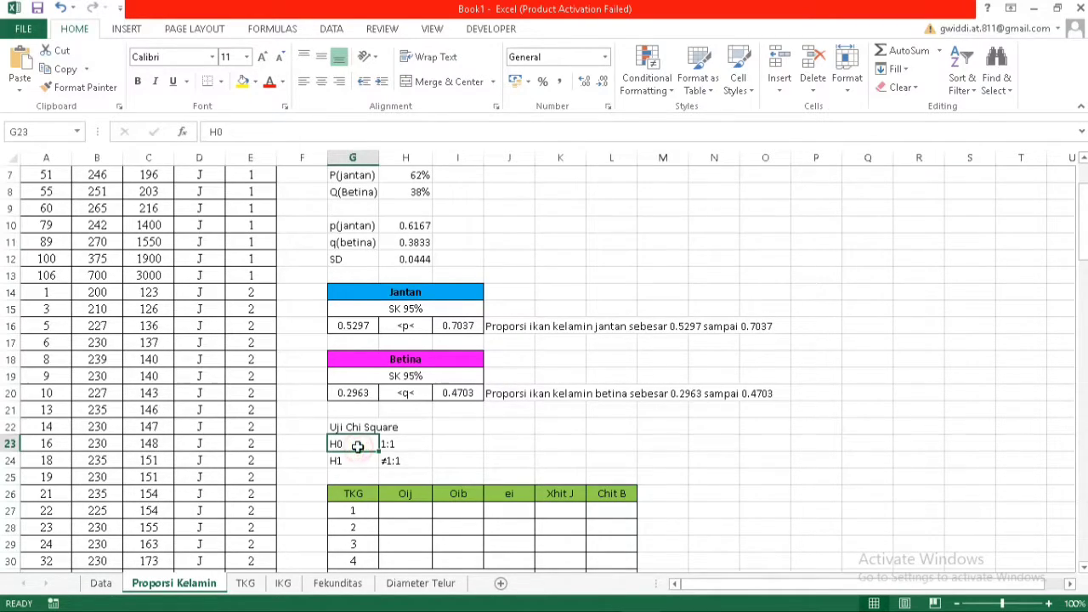
pyautogui.click(409, 444)
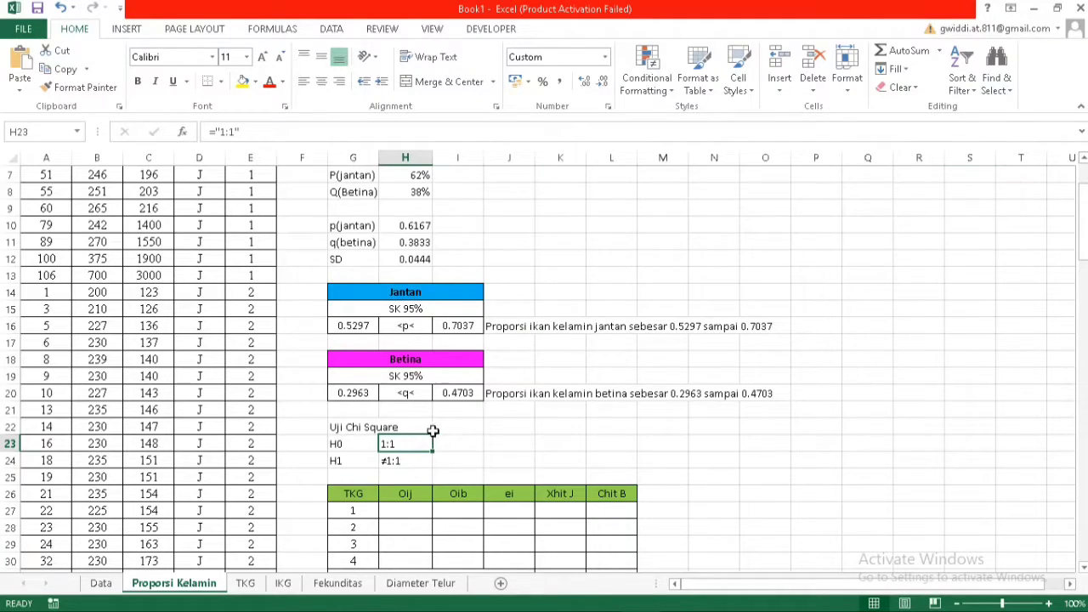
pyautogui.click(364, 463)
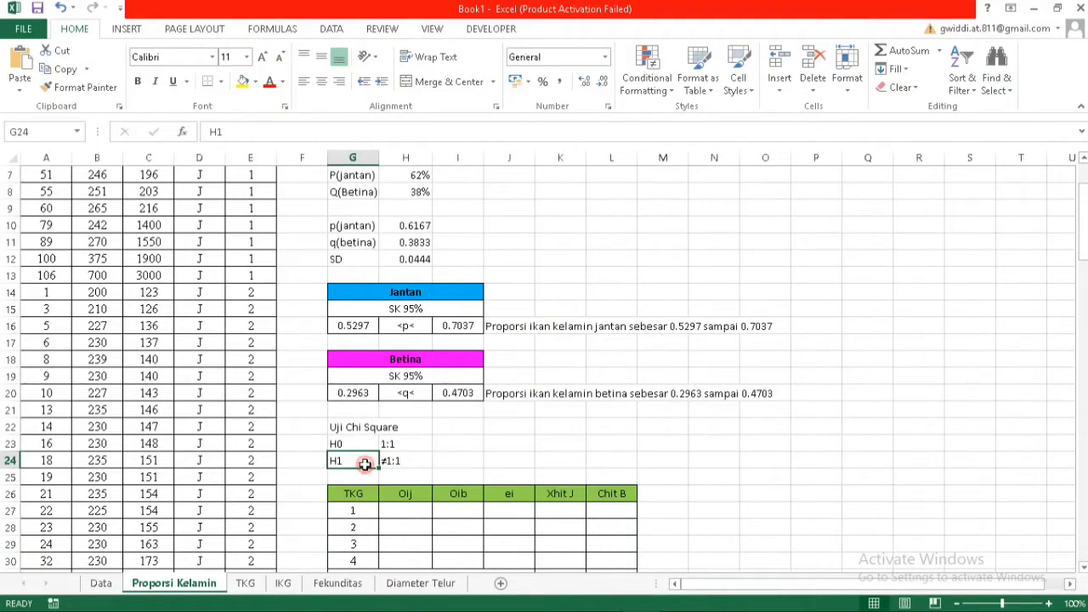
pyautogui.click(422, 461)
pyautogui.click(515, 475)
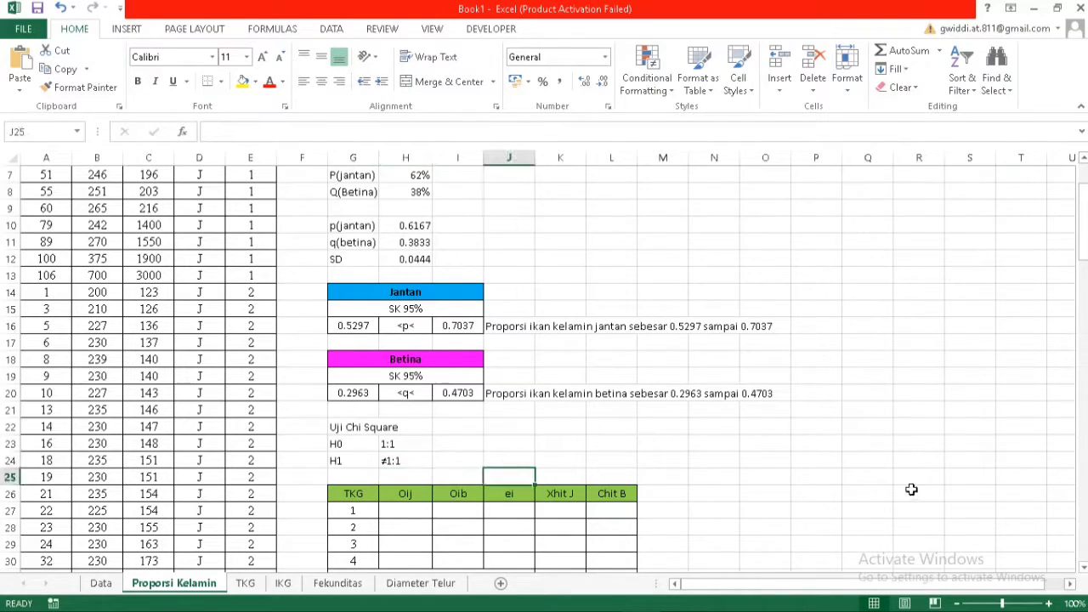
# Count the males per TKG level in the Oij cells H27:H30 with the array formula =FREQUENCY(E3:E76;G27:G30)
pyautogui.scroll(-3, 651, 438)
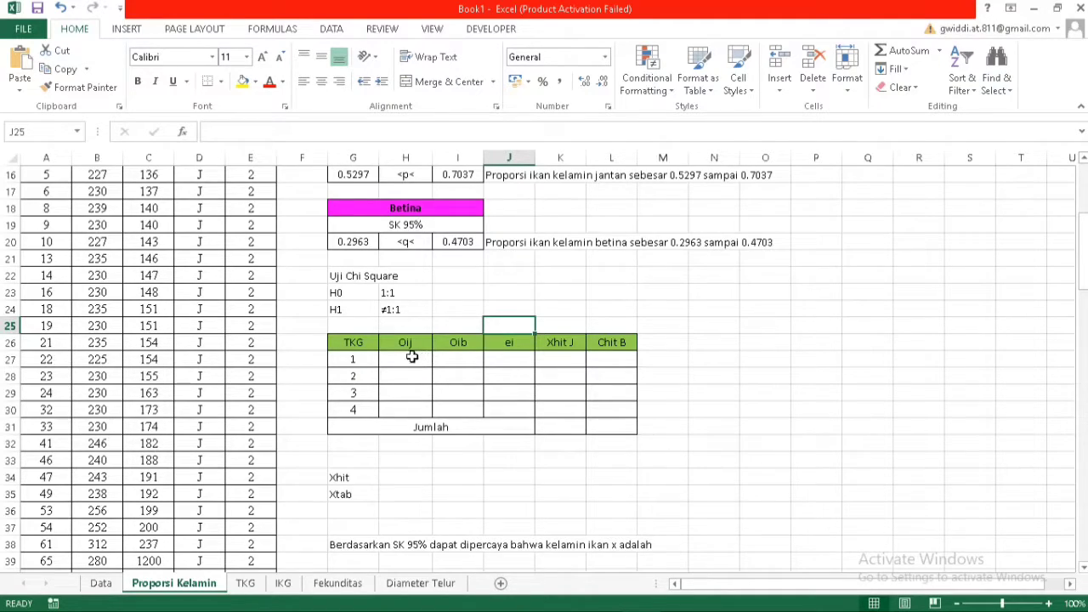
pyautogui.moveTo(412, 357); pyautogui.dragTo(401, 406)
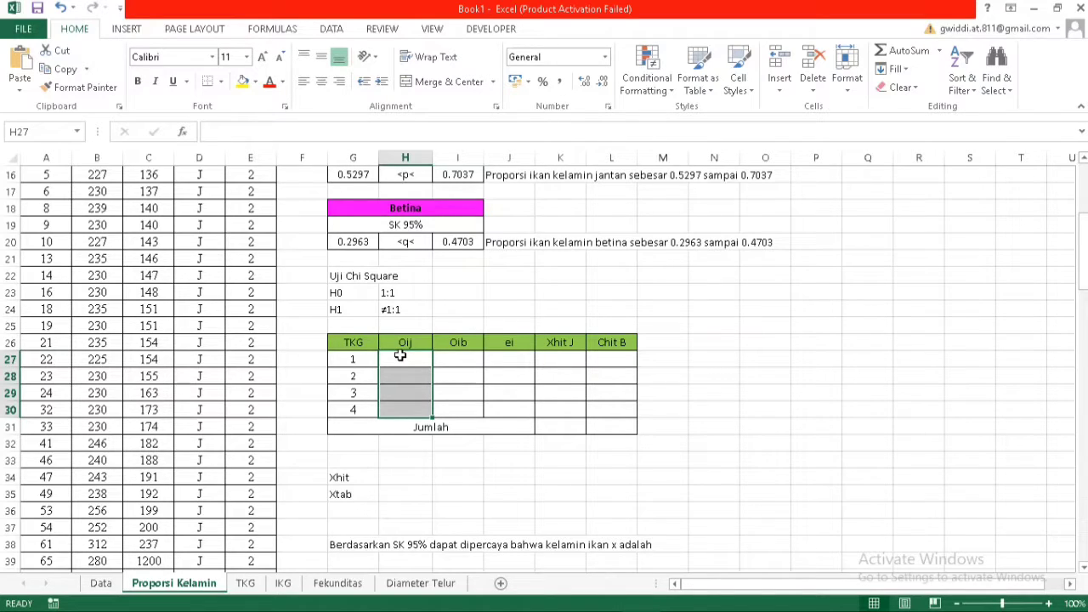
pyautogui.write('=')
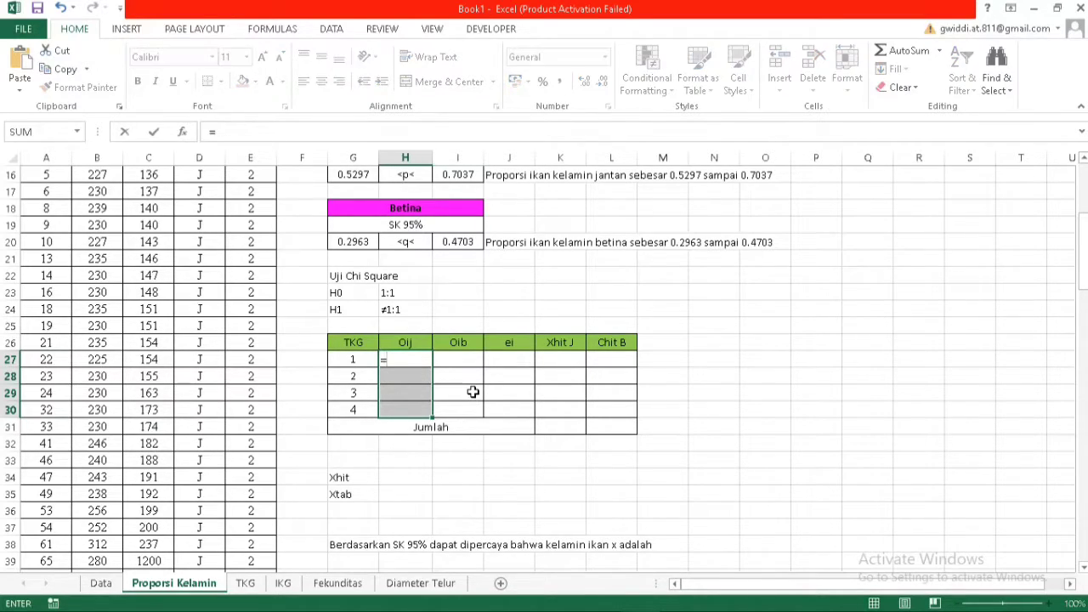
pyautogui.write('fre')
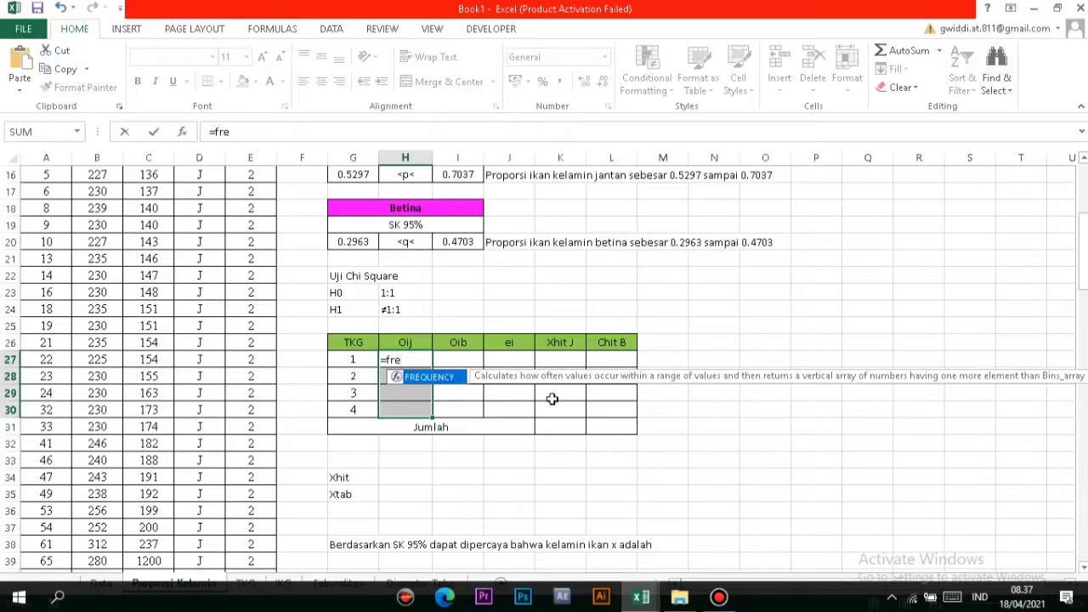
pyautogui.doubleClick(448, 379)
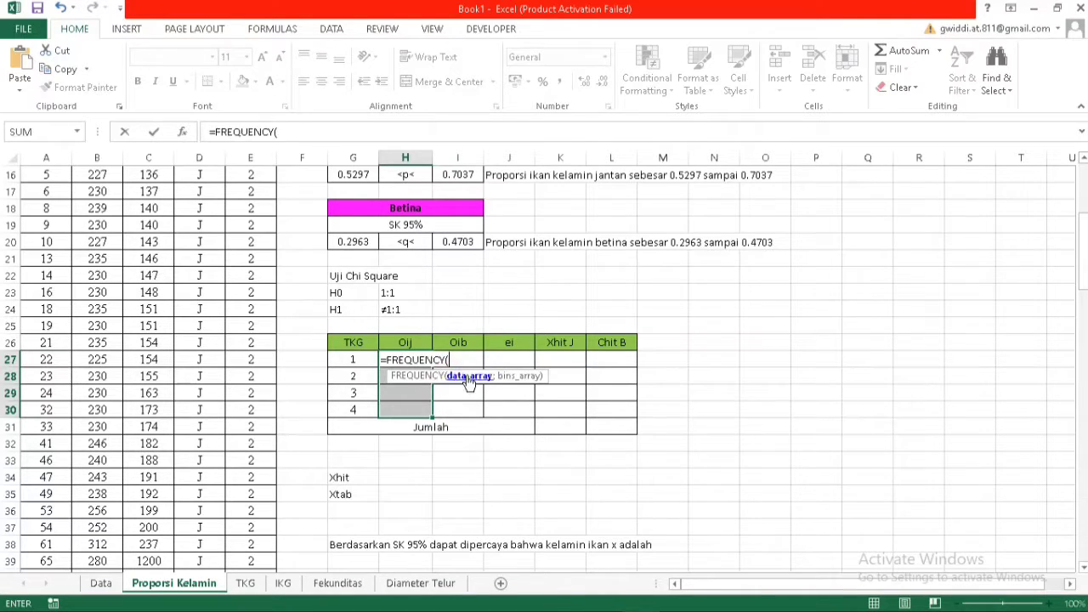
pyautogui.scroll(5, 222, 364)
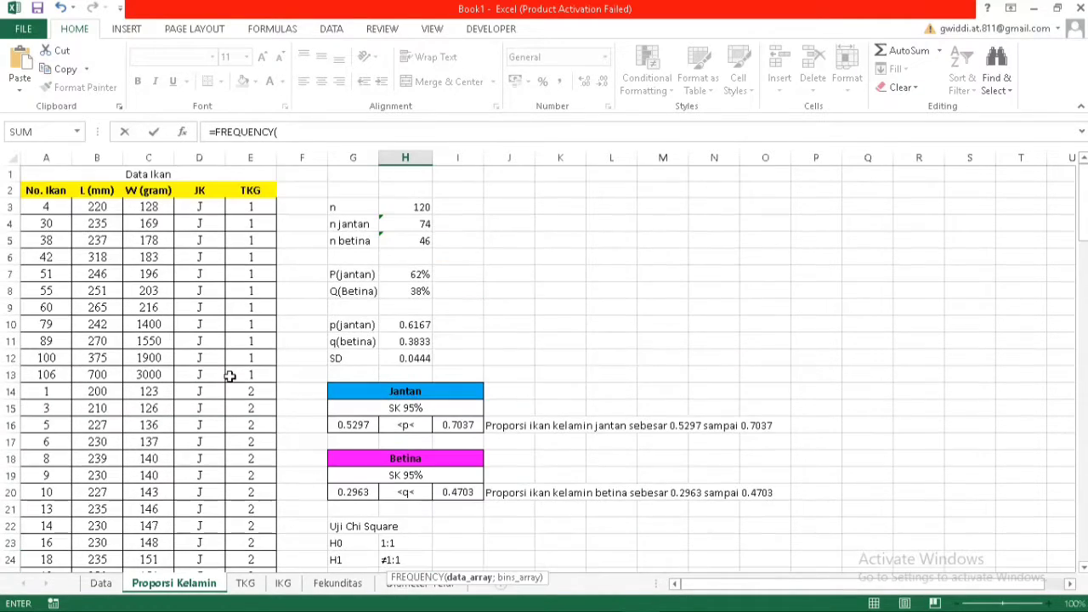
pyautogui.moveTo(255, 207); pyautogui.dragTo(271, 513)
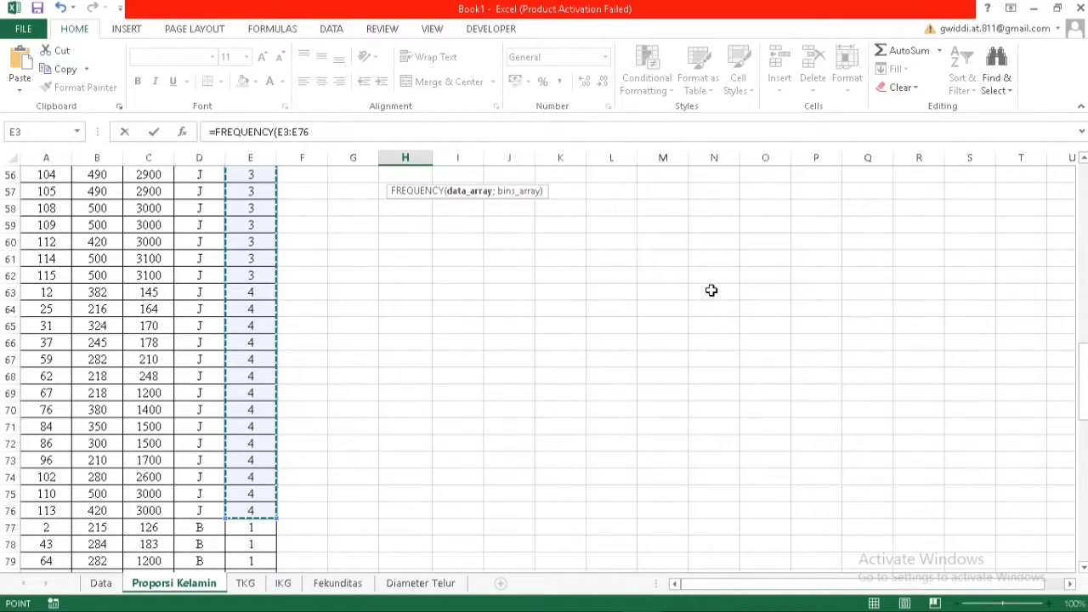
pyautogui.scroll(13, 712, 289)
pyautogui.write(';')
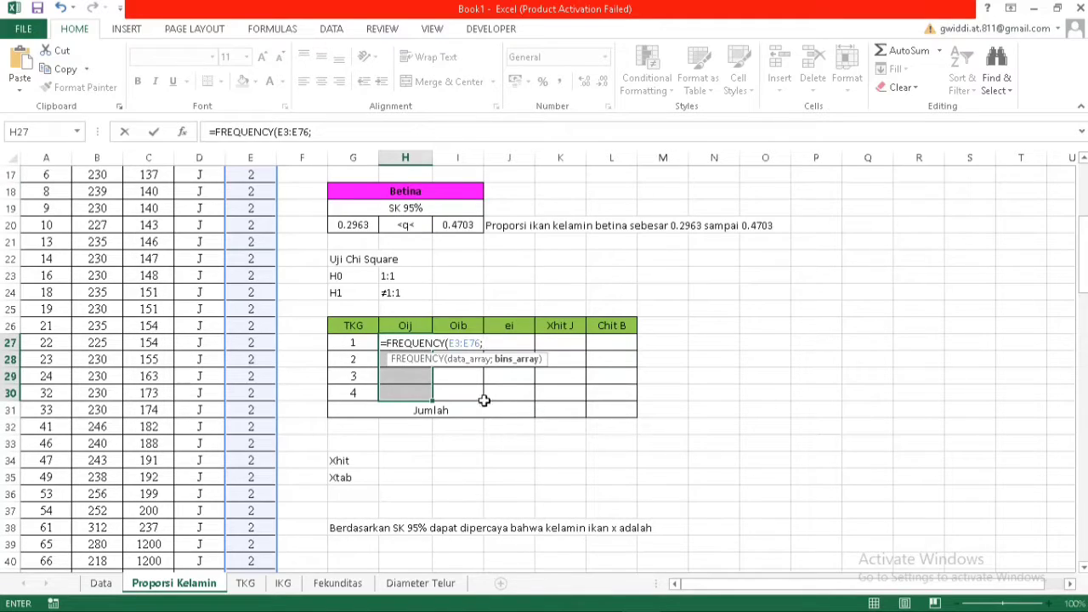
pyautogui.moveTo(362, 344); pyautogui.dragTo(360, 394)
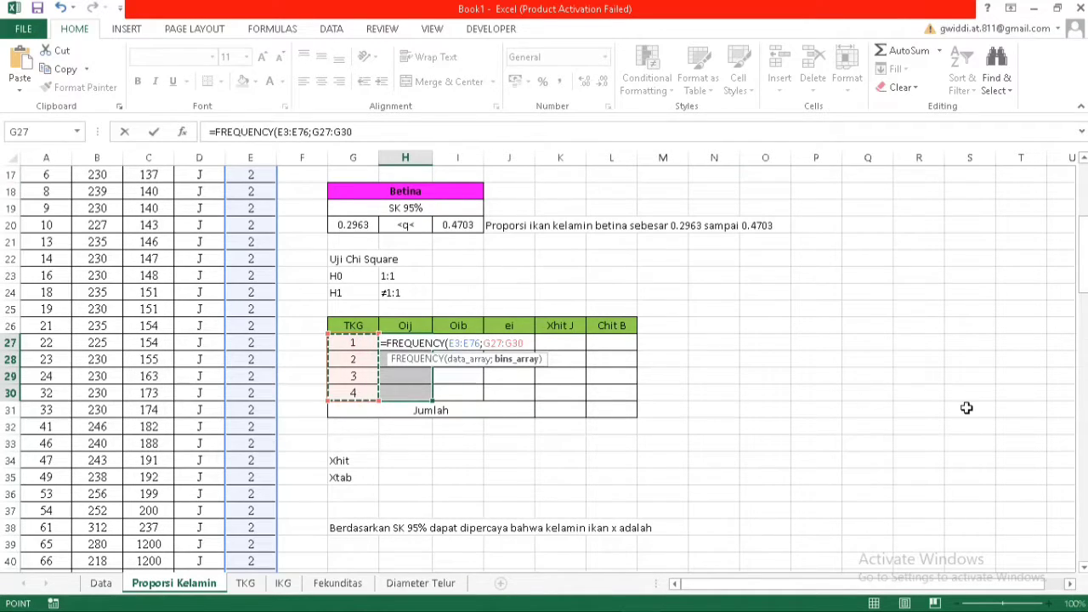
pyautogui.write(')')
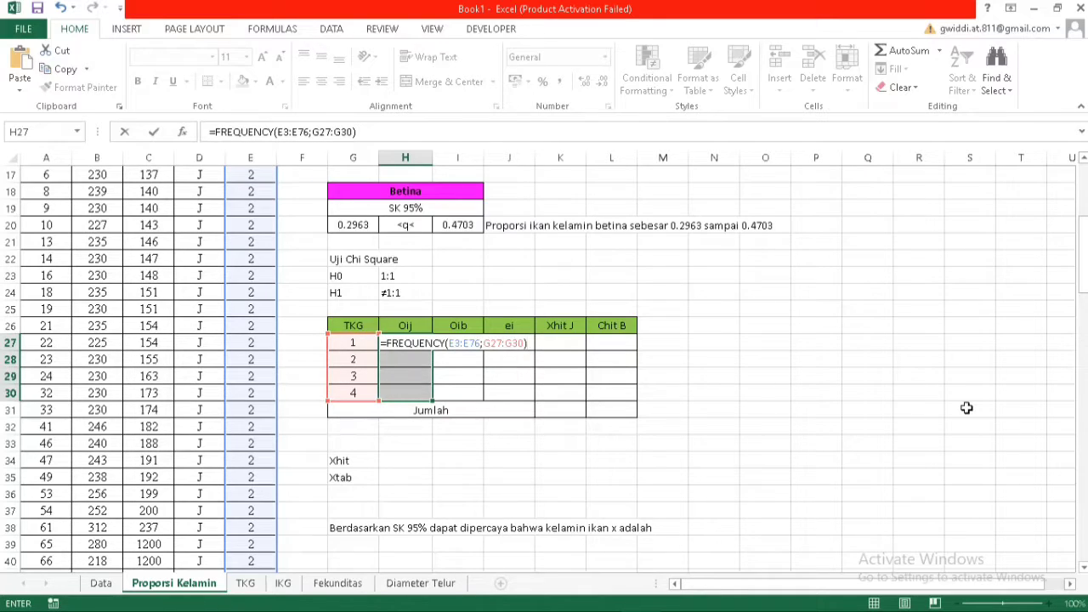
pyautogui.hotkey('ctrl', 'shift', 'Return')
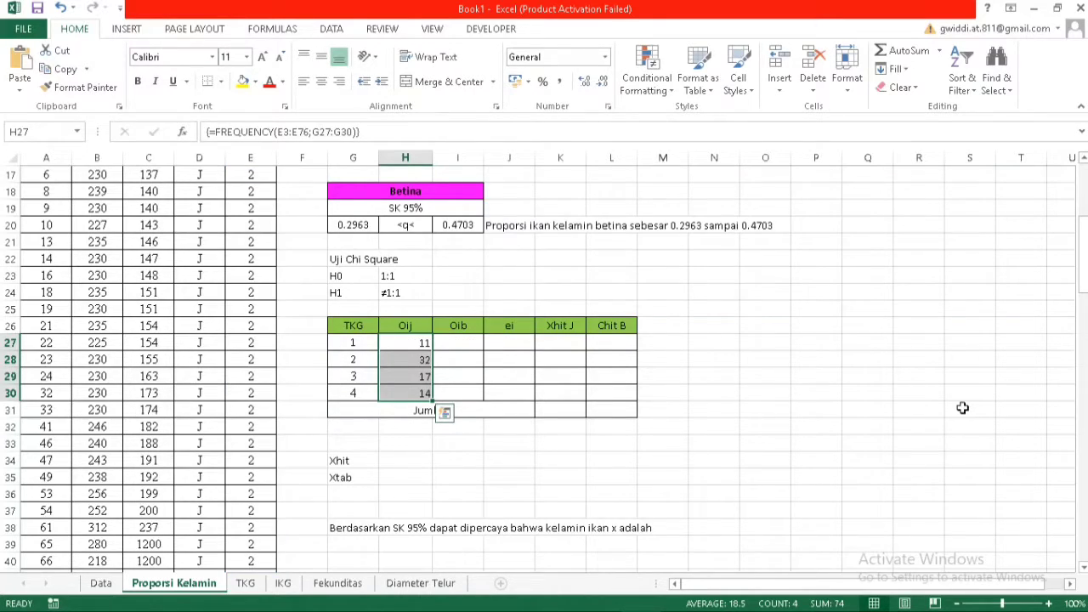
# Count the females per TKG level in the Oib cells I27:I30 with the array formula =FREQUENCY(E77:E122;G27:G30)
pyautogui.click(452, 340)
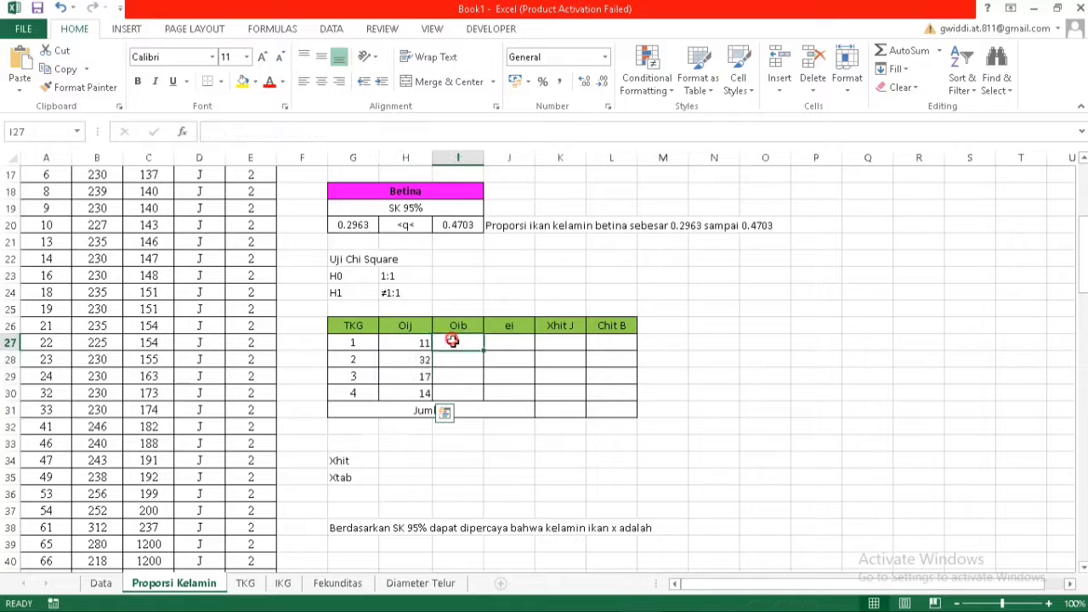
pyautogui.moveTo(453, 340); pyautogui.dragTo(457, 396)
pyautogui.write('=fre')
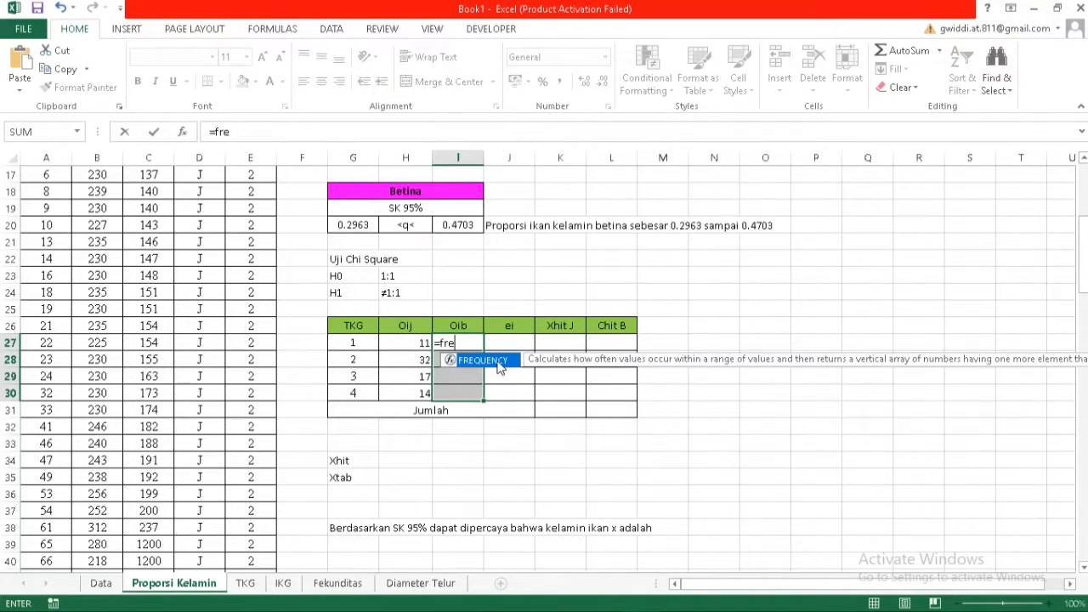
pyautogui.doubleClick(498, 365)
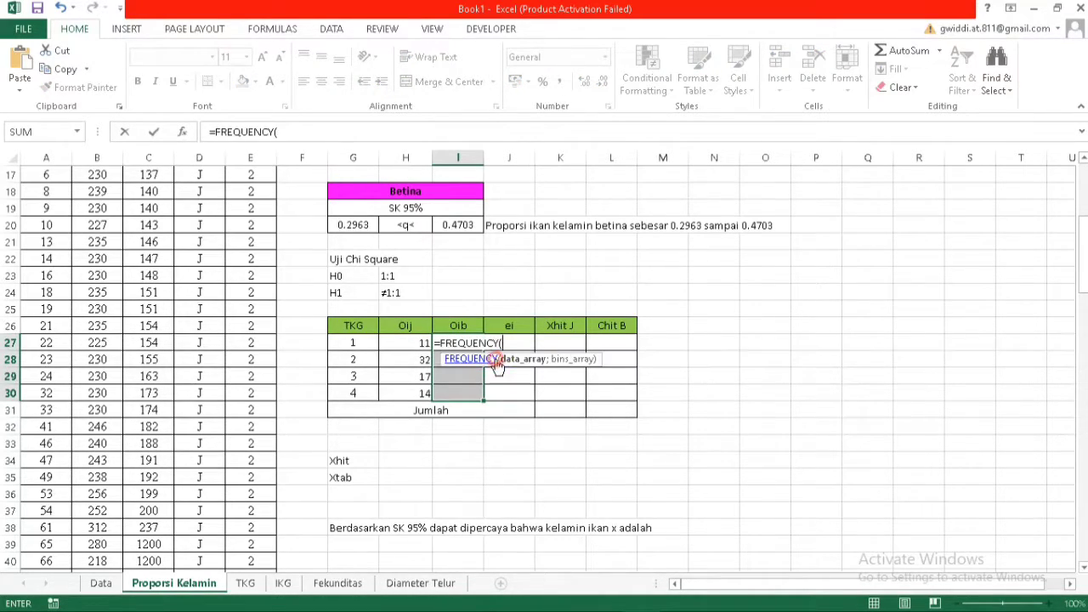
pyautogui.scroll(-9, 245, 343)
pyautogui.scroll(-8, 245, 343)
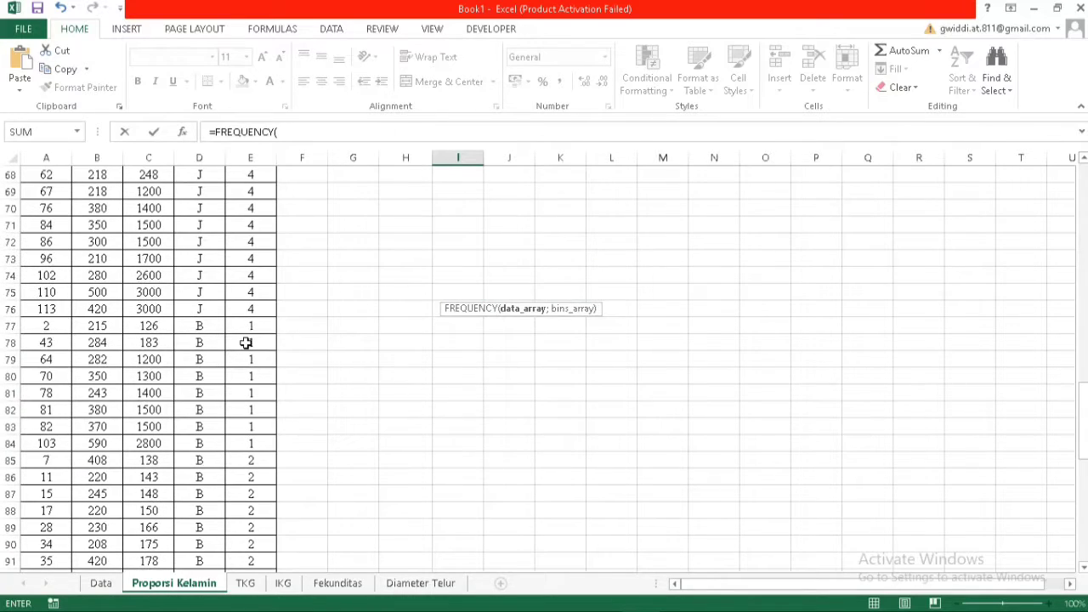
pyautogui.moveTo(253, 328); pyautogui.dragTo(255, 547)
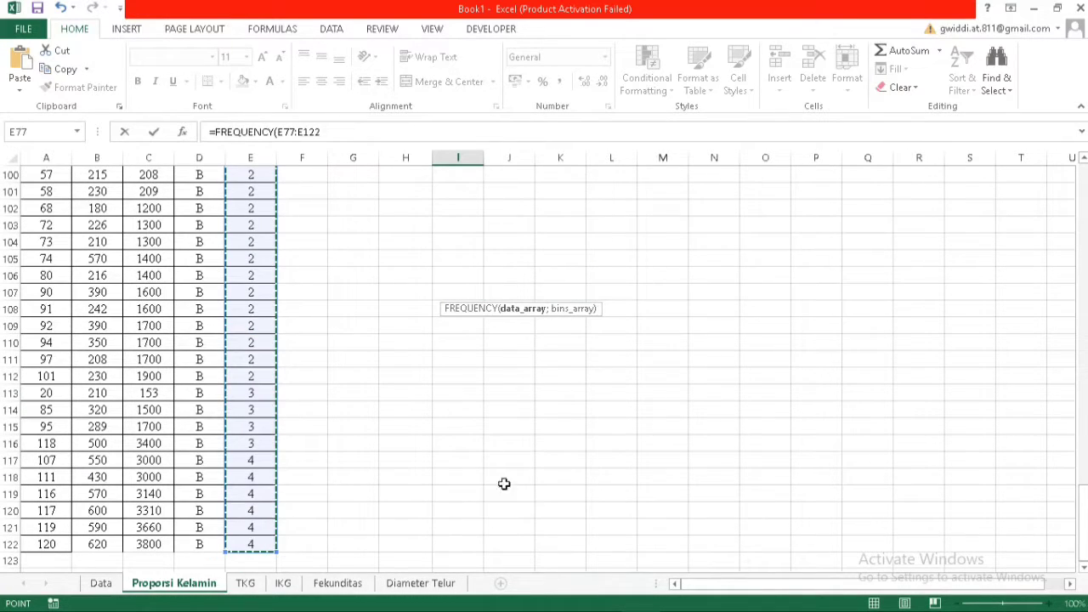
pyautogui.write(';')
pyautogui.scroll(6, 527, 461)
pyautogui.scroll(20, 527, 462)
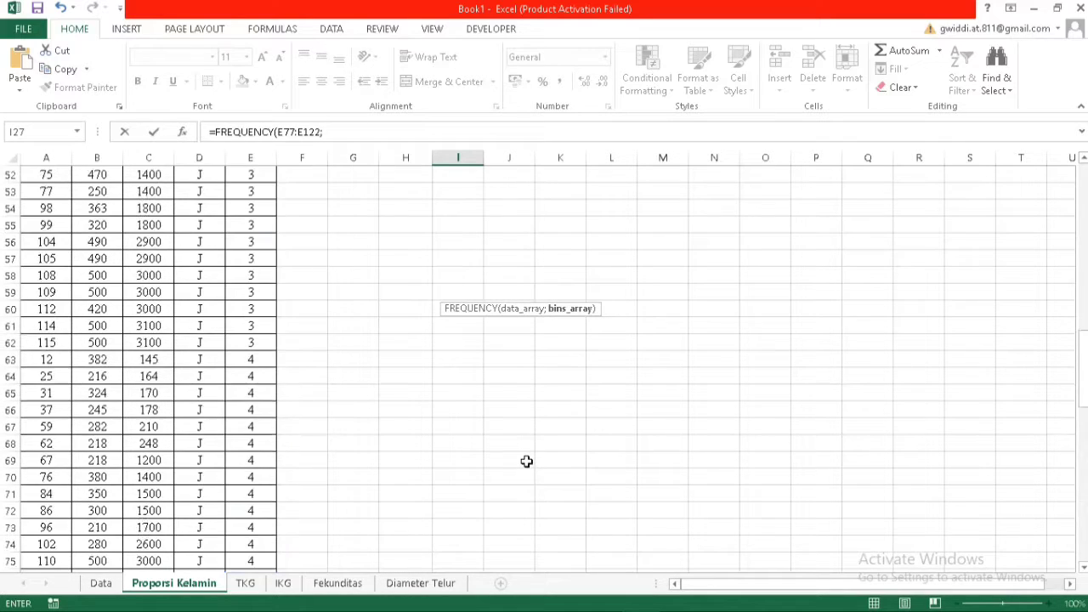
pyautogui.moveTo(351, 314); pyautogui.dragTo(360, 362)
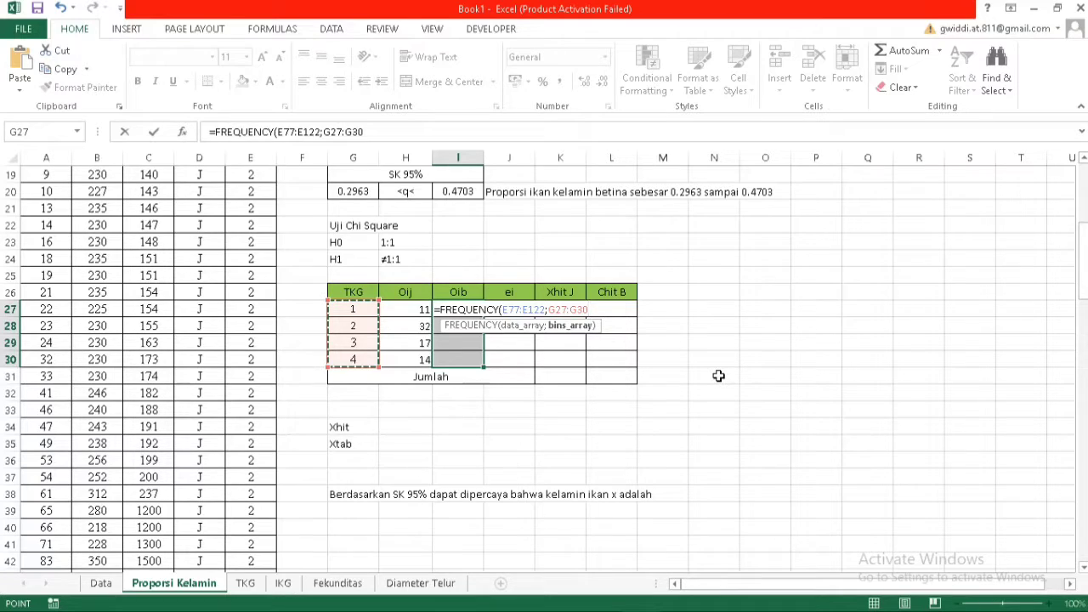
pyautogui.hotkey('ctrl', 'shift', 'Return')
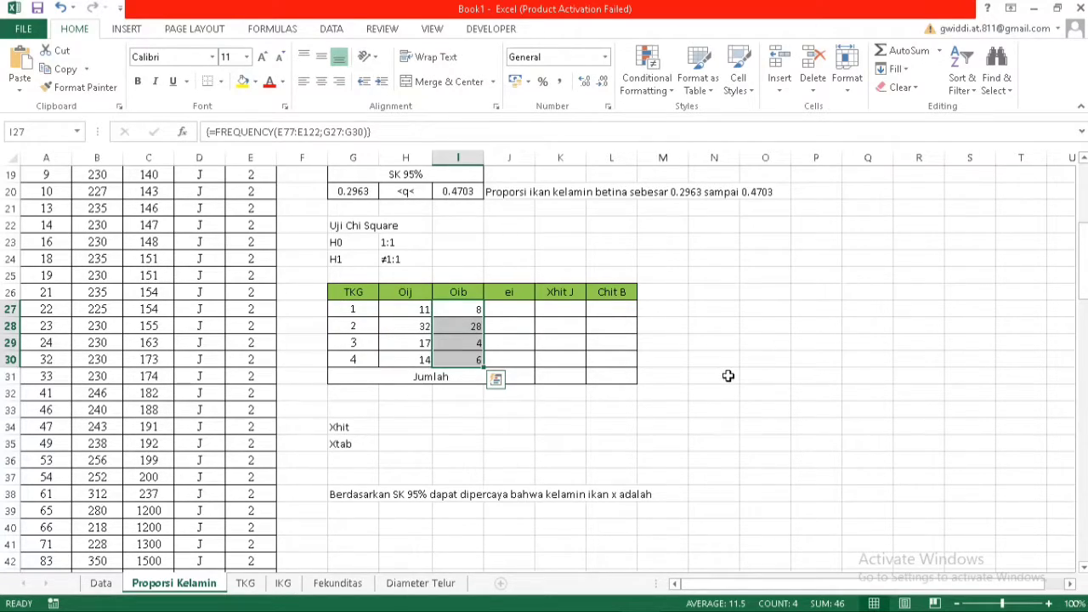
# Calculate the expected value ei in J27 with =(H27+I27)/2 and fill the formula down to J30
pyautogui.click(527, 313)
pyautogui.write('=')
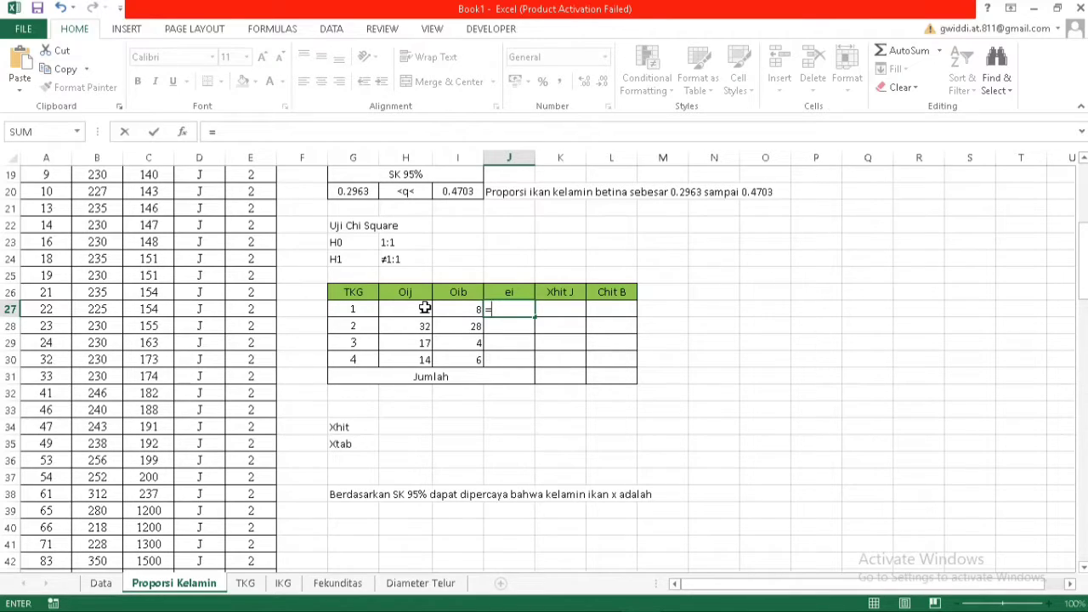
pyautogui.write('(')
pyautogui.click(425, 307)
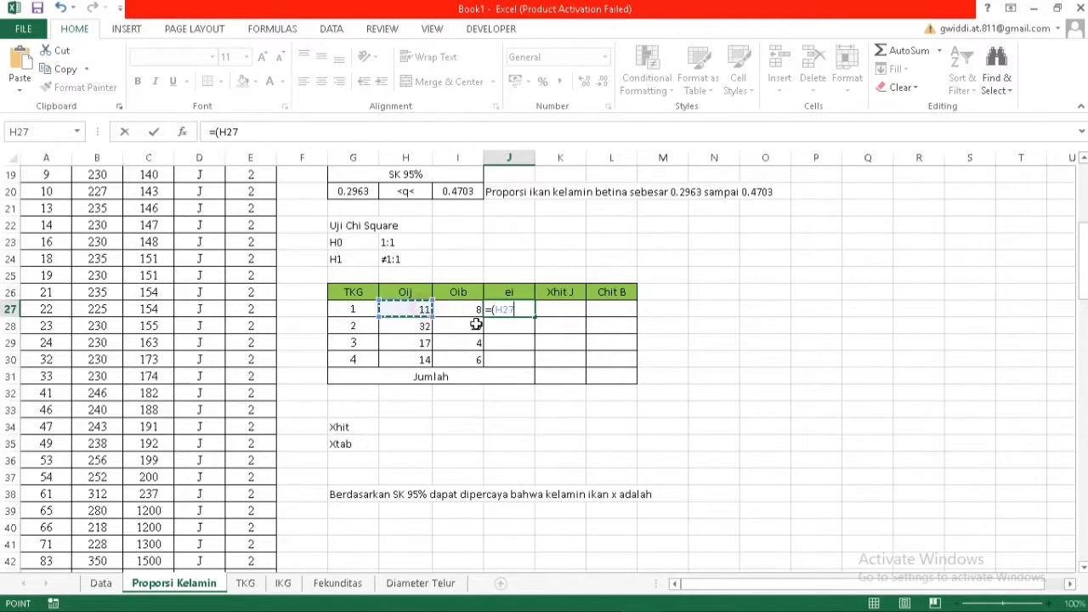
pyautogui.write('+')
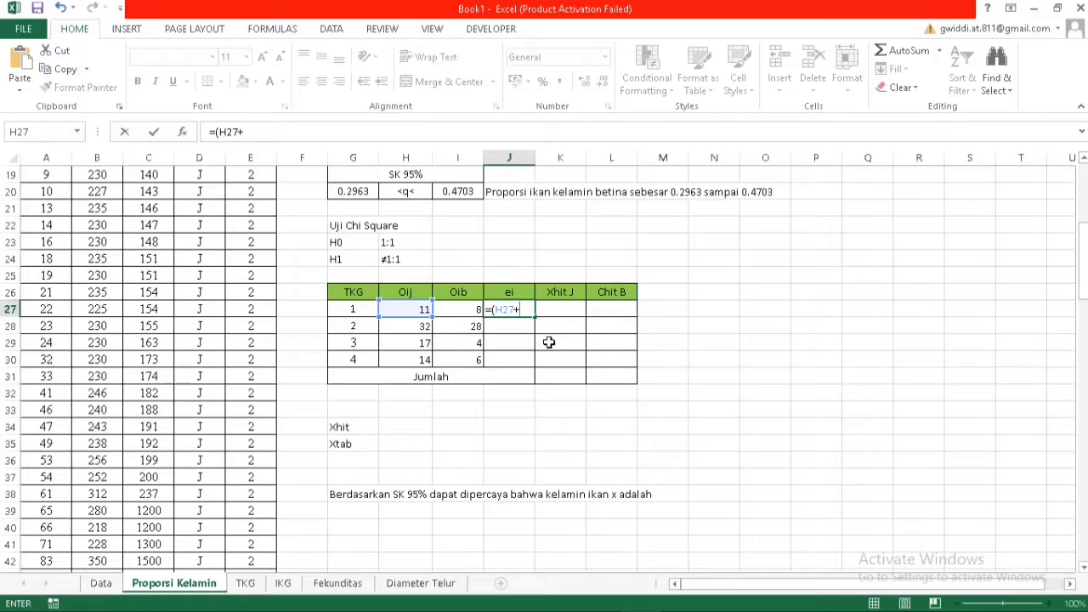
pyautogui.click(456, 311)
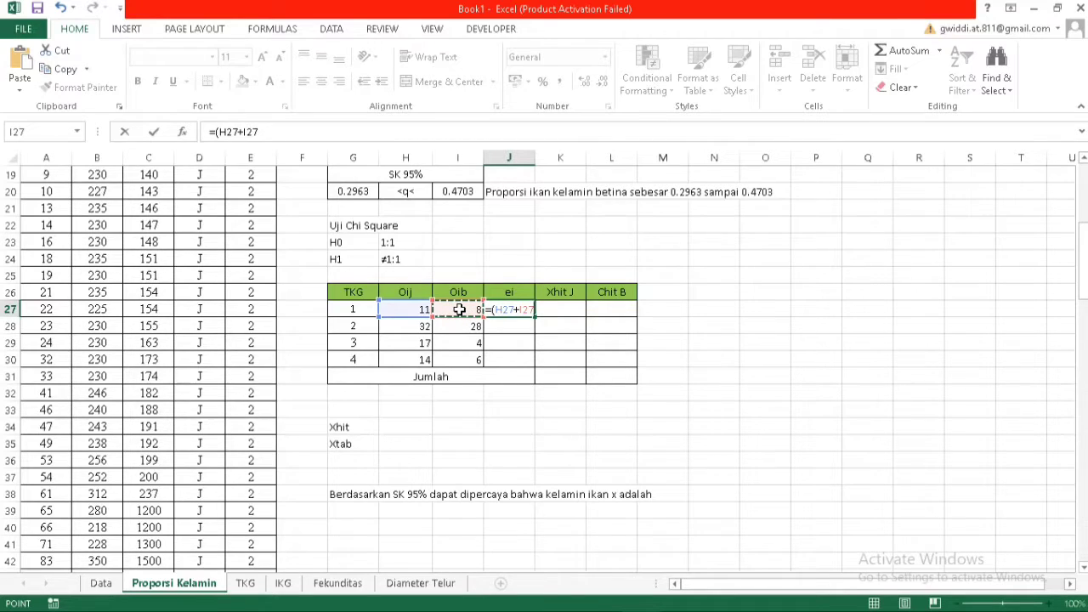
pyautogui.write(')/2')
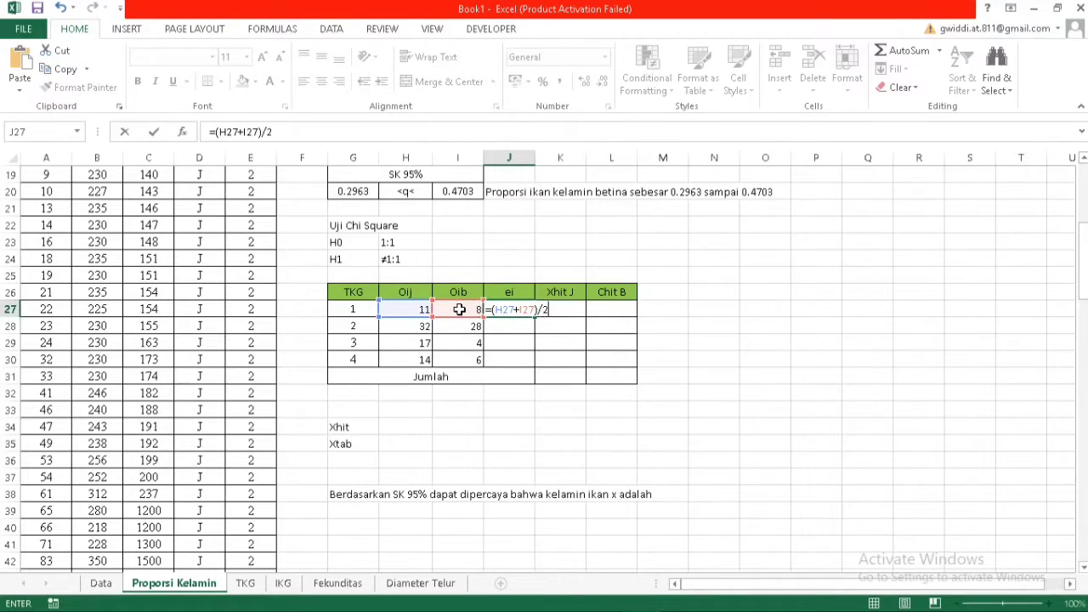
pyautogui.press('Return')
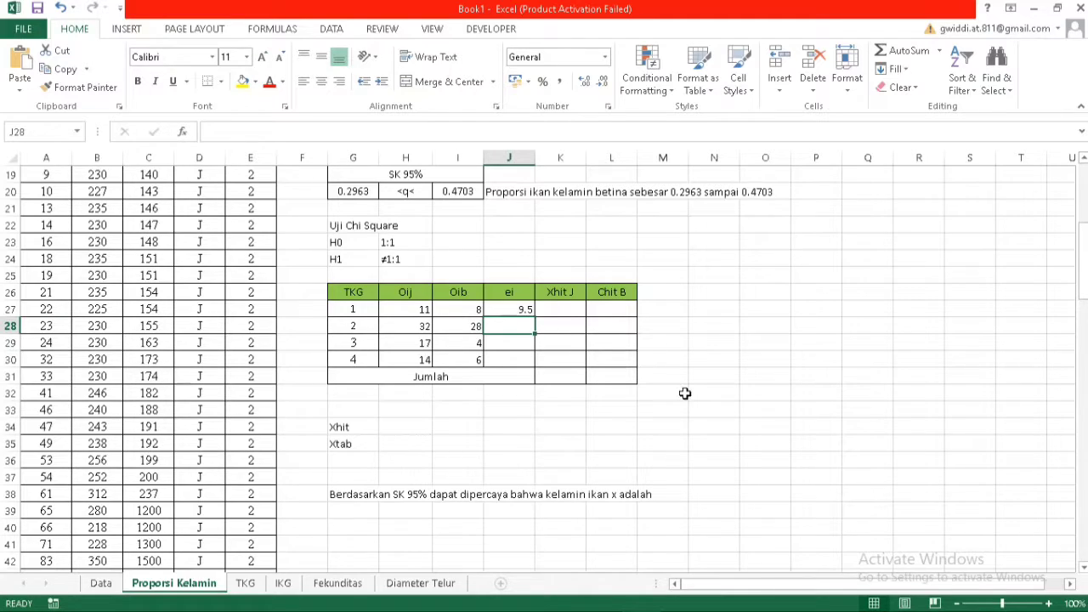
pyautogui.click(531, 309)
pyautogui.moveTo(538, 312); pyautogui.dragTo(528, 367)
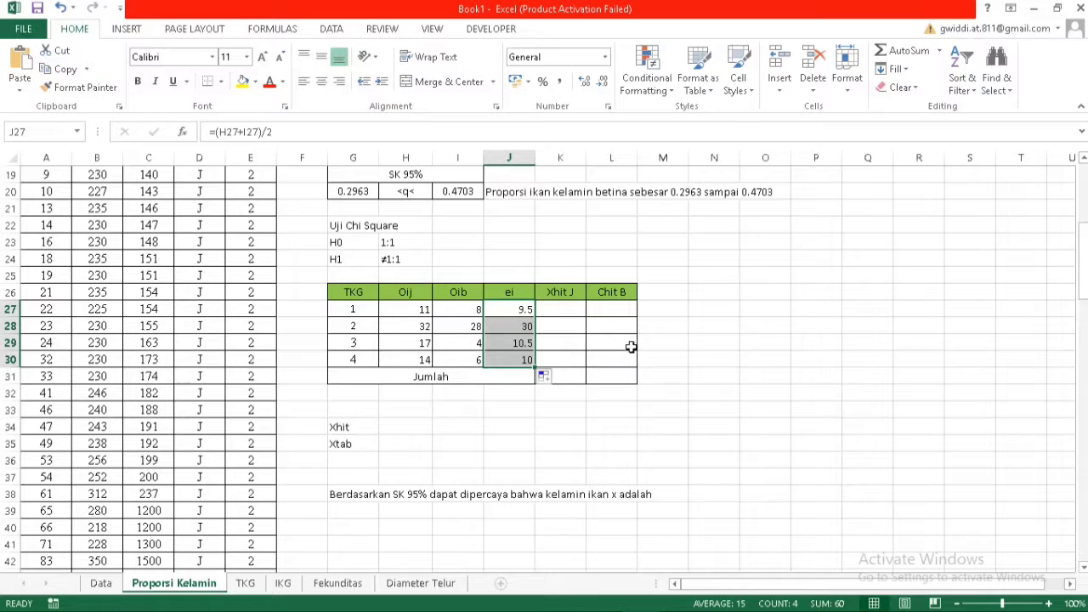
# Calculate the male chi-square value for TKG 1 in K27 with the formula =((H27-J27)^2)/J27
pyautogui.click(571, 307)
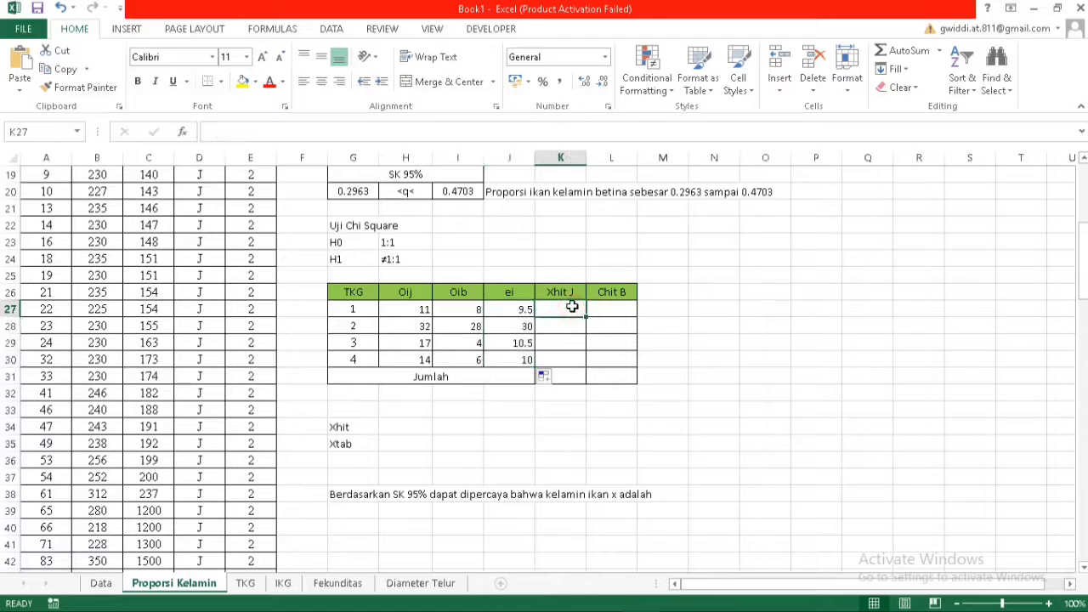
pyautogui.doubleClick(573, 307)
pyautogui.write('=')
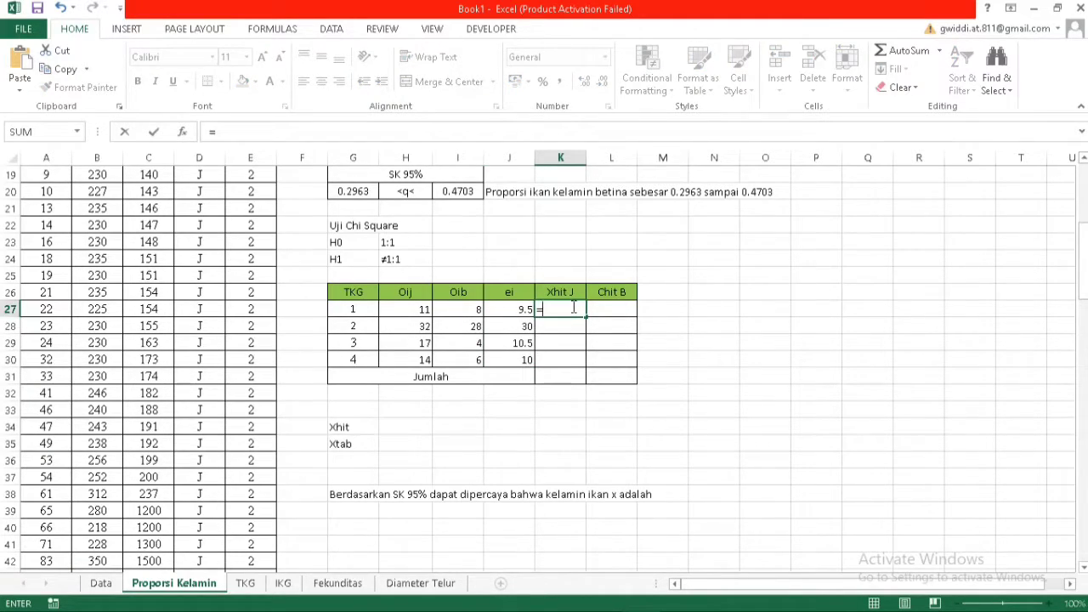
pyautogui.write('((')
pyautogui.click(400, 309)
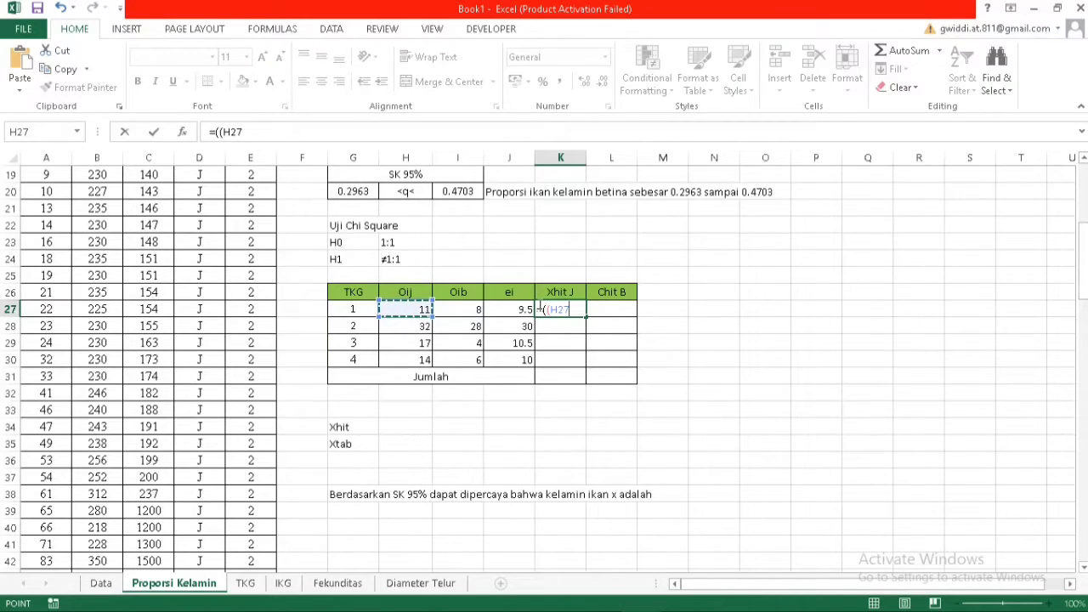
pyautogui.write('-')
pyautogui.click(522, 310)
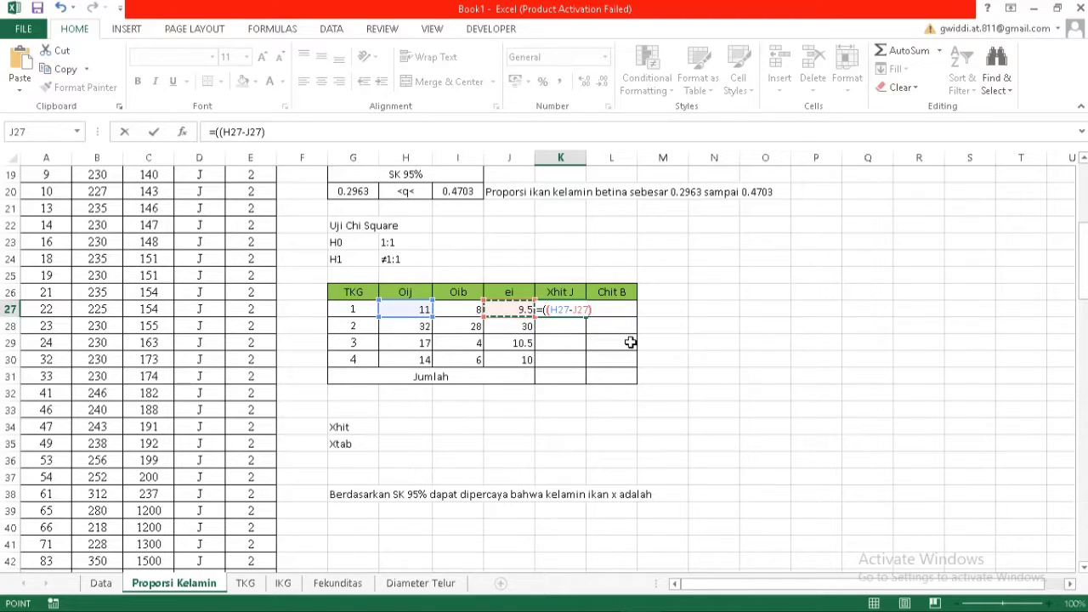
pyautogui.write(')')
pyautogui.write('/')
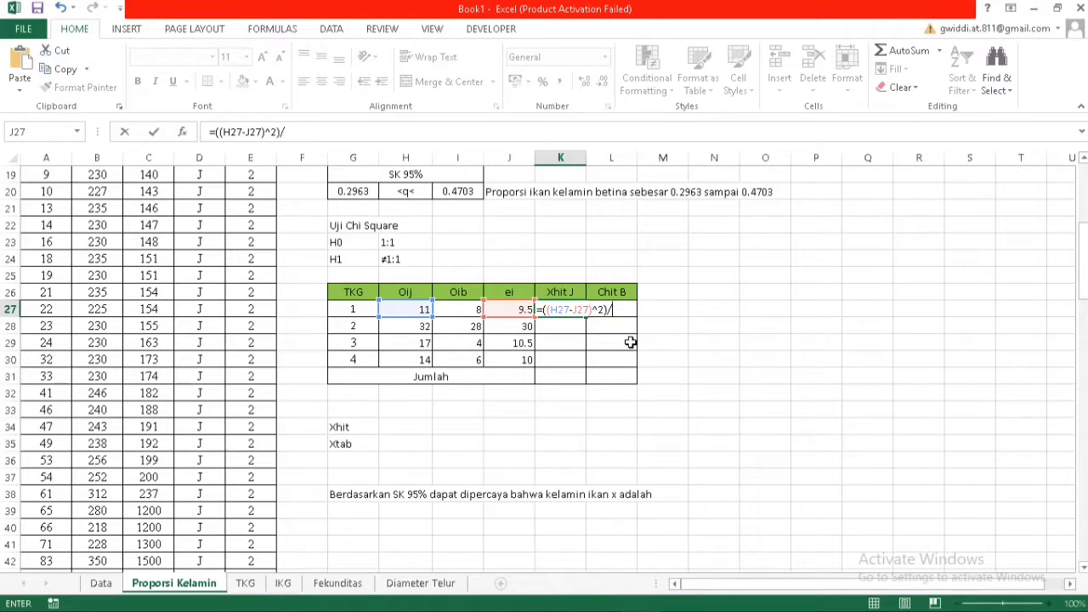
pyautogui.click(517, 311)
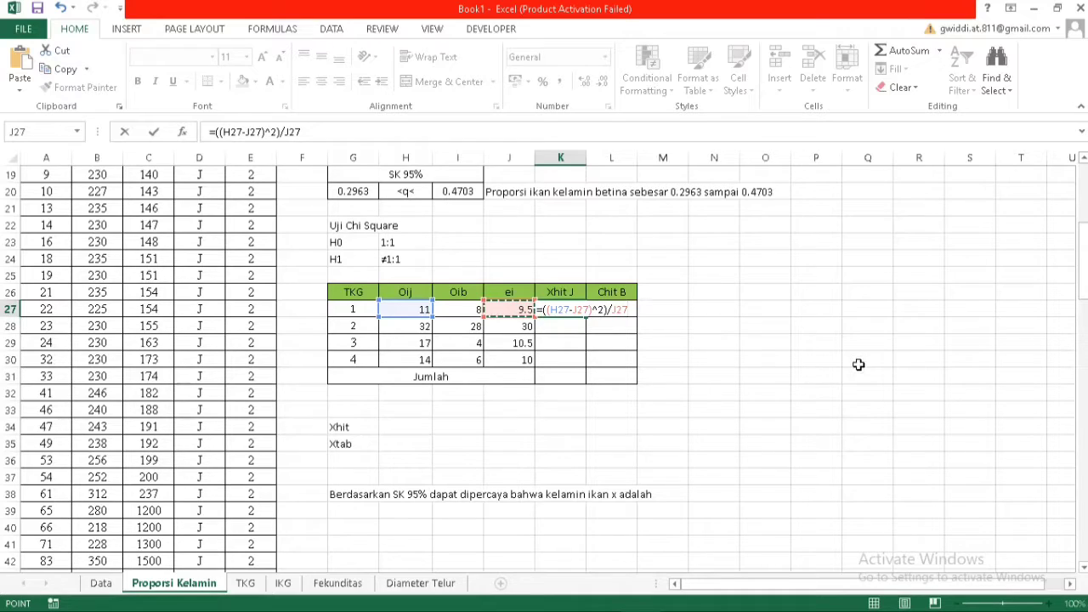
pyautogui.press('Return')
# Fill the K27 formula down the Xhit J column for TKG 2 to 4, leaving the Jumlah cell K31 empty
pyautogui.click(564, 311)
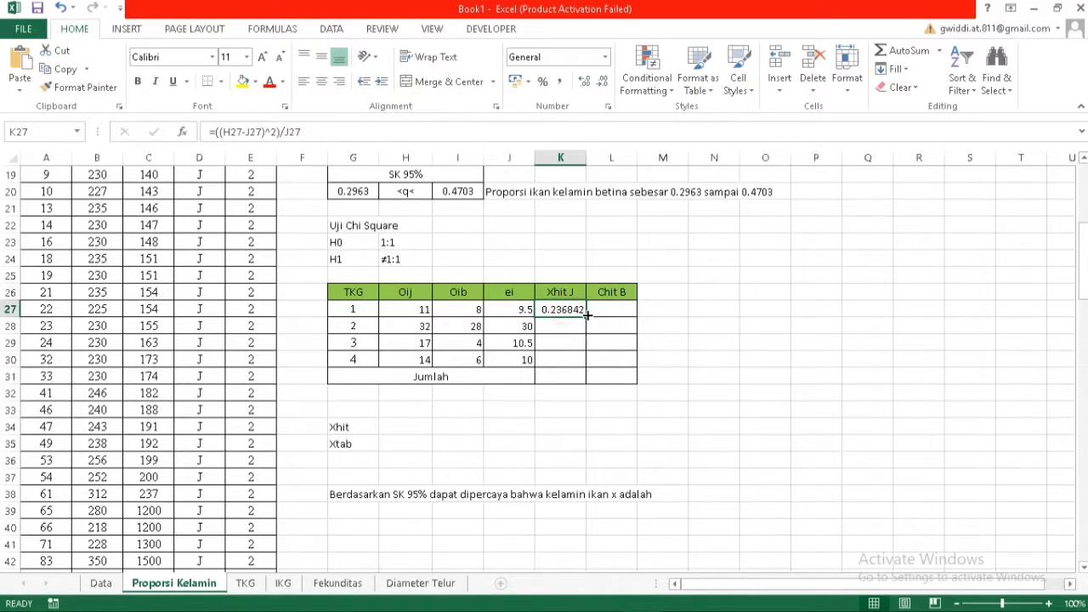
pyautogui.doubleClick(586, 317)
pyautogui.click(578, 380)
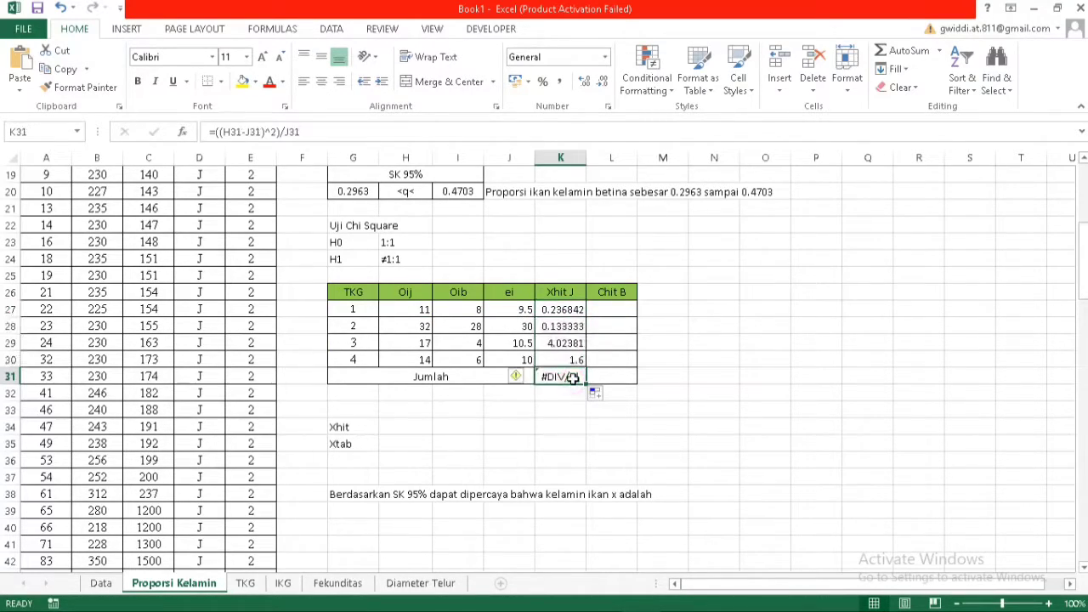
pyautogui.press('Delete')
# Calculate the female chi-square value for TKG 1 in L27 with the formula =((I27-J27)^2)/J27
pyautogui.click(597, 312)
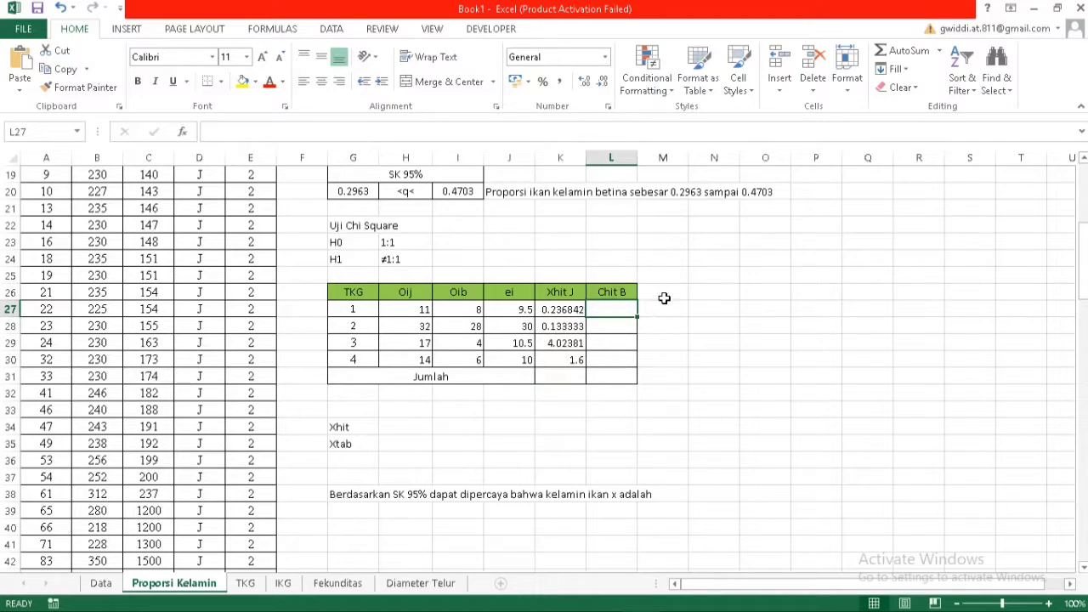
pyautogui.write('=')
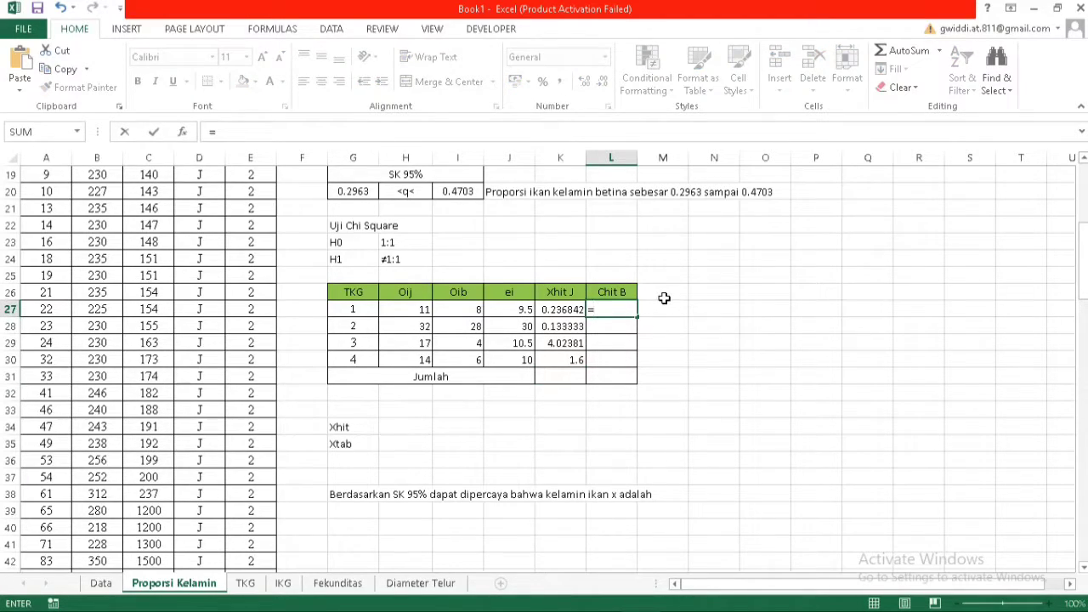
pyautogui.write('((')
pyautogui.click(474, 312)
pyautogui.write('-')
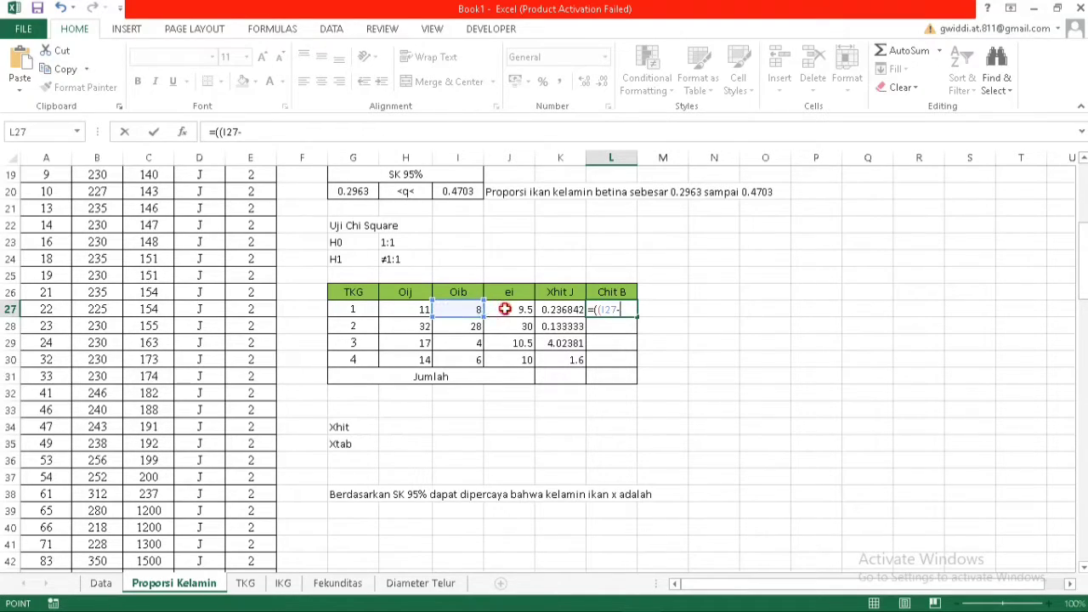
pyautogui.click(506, 309)
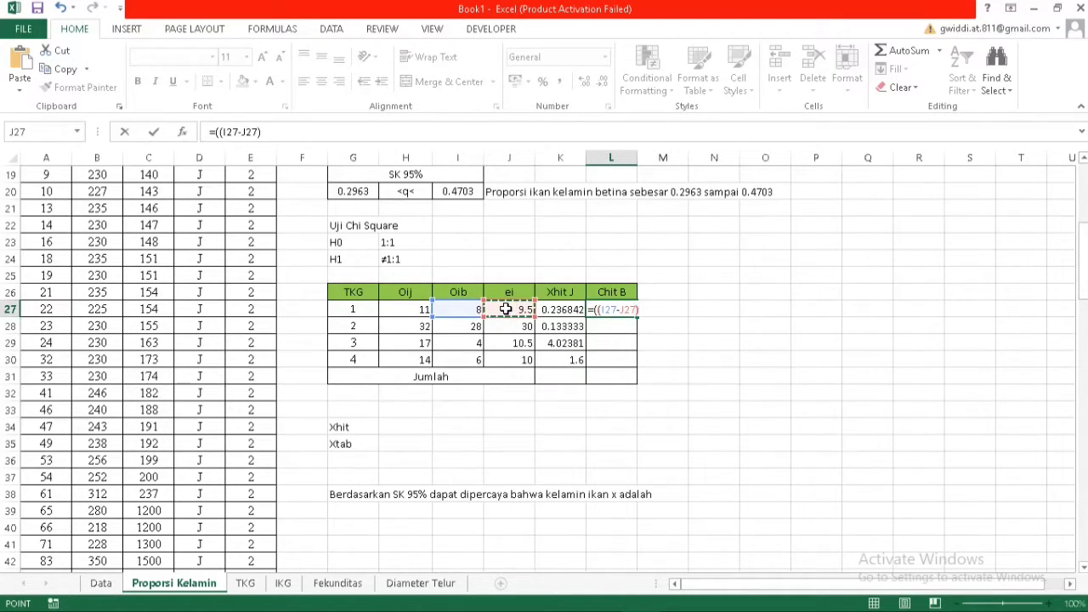
pyautogui.write(')^2)/')
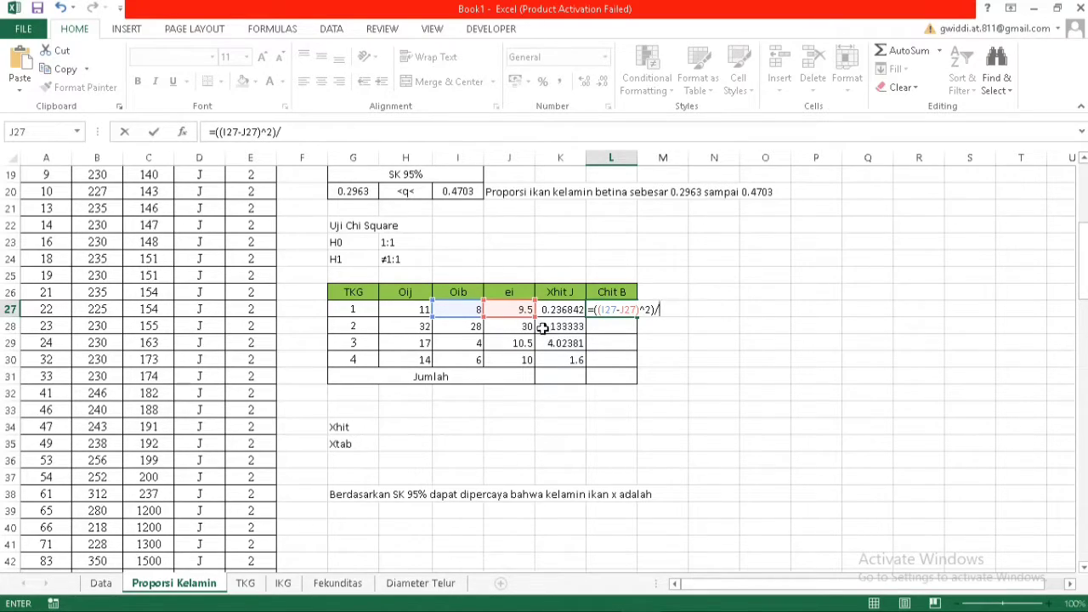
pyautogui.click(517, 311)
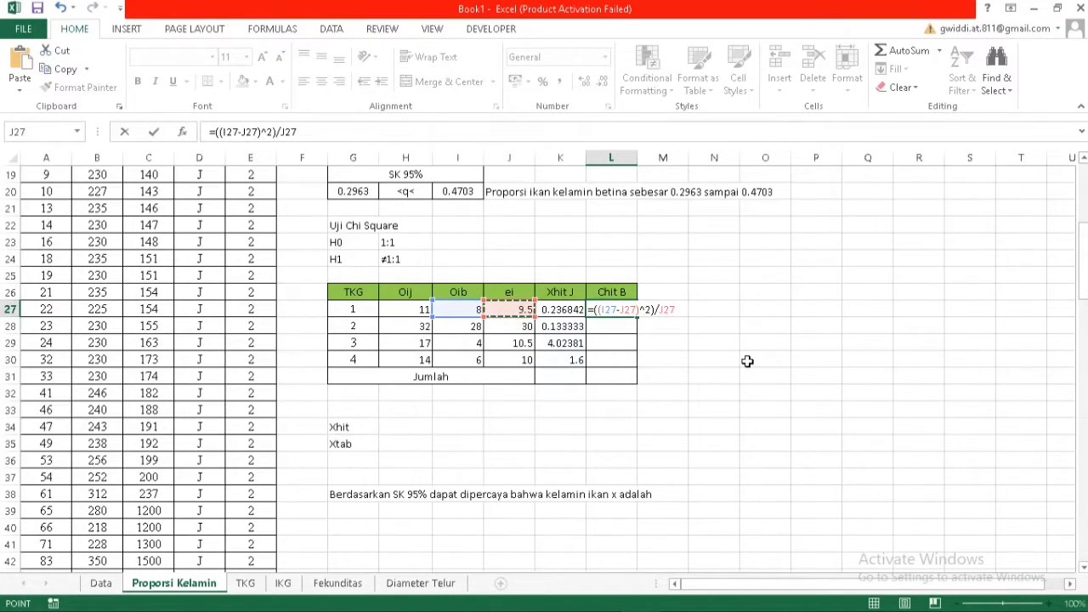
pyautogui.press('Return')
# Fill the L27 formula down the Chit B column for TKG 2 to 4, leaving the Jumlah cell L31 empty
pyautogui.click(626, 310)
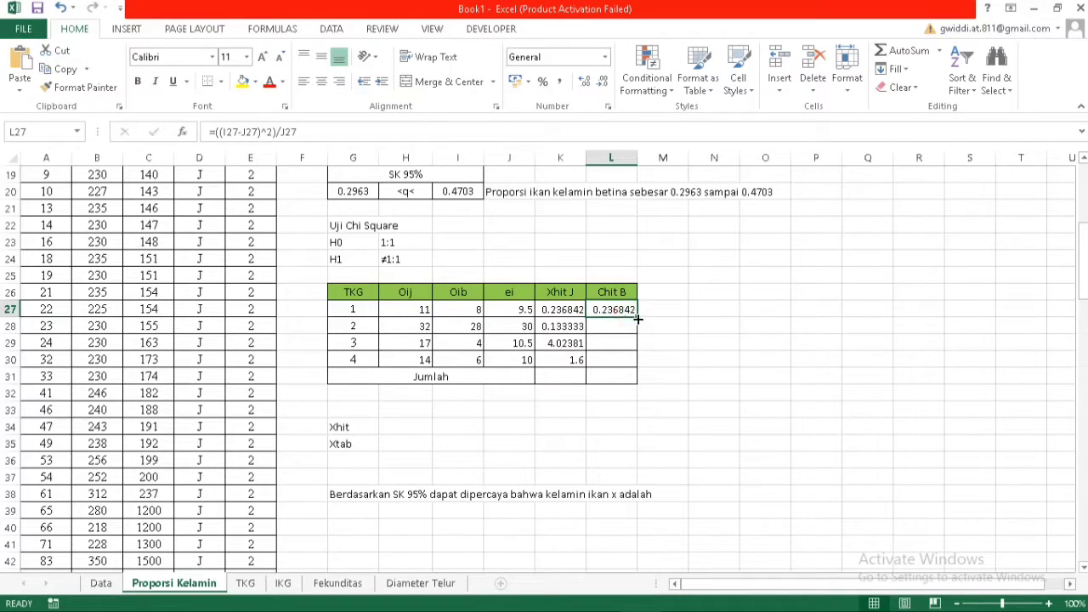
pyautogui.moveTo(637, 318); pyautogui.dragTo(637, 383)
pyautogui.click(627, 375)
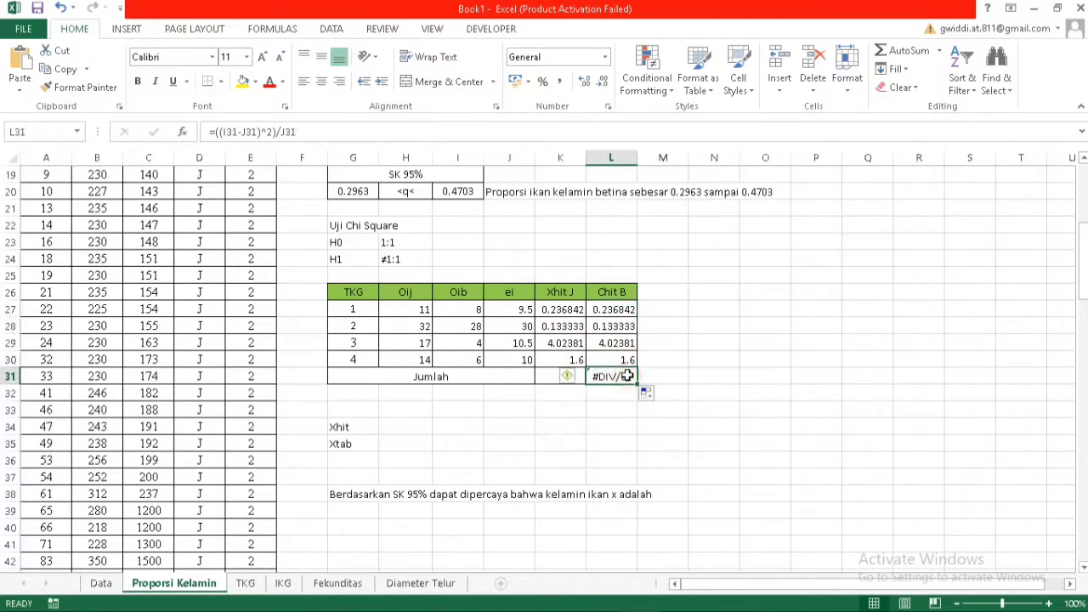
pyautogui.press('Delete')
# Total the Xhit J values in the Jumlah cell K31 with a SUM of K27:K30
pyautogui.click(556, 375)
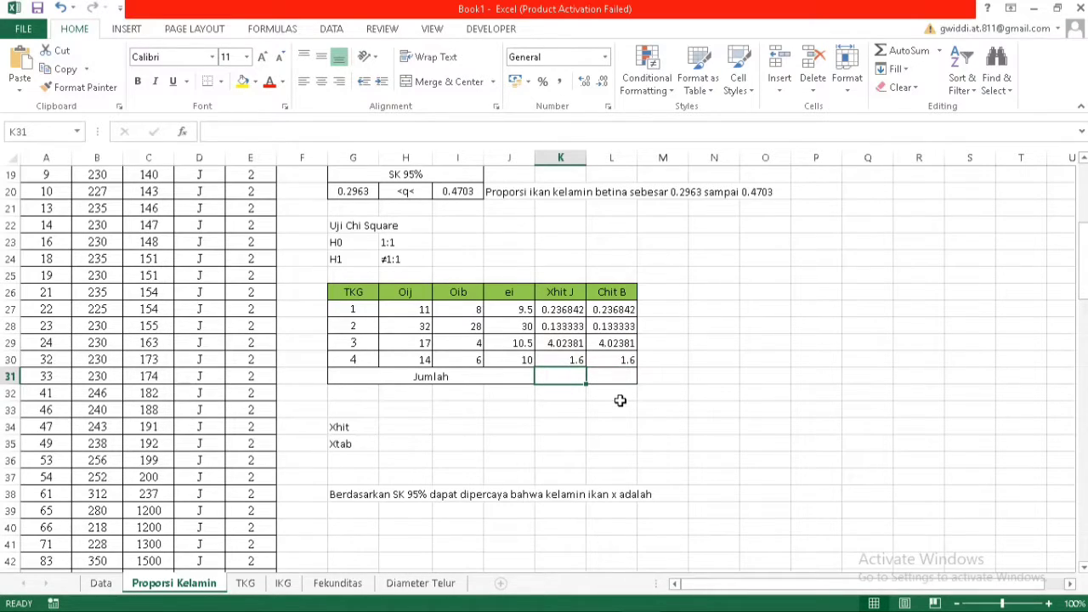
pyautogui.write('=su')
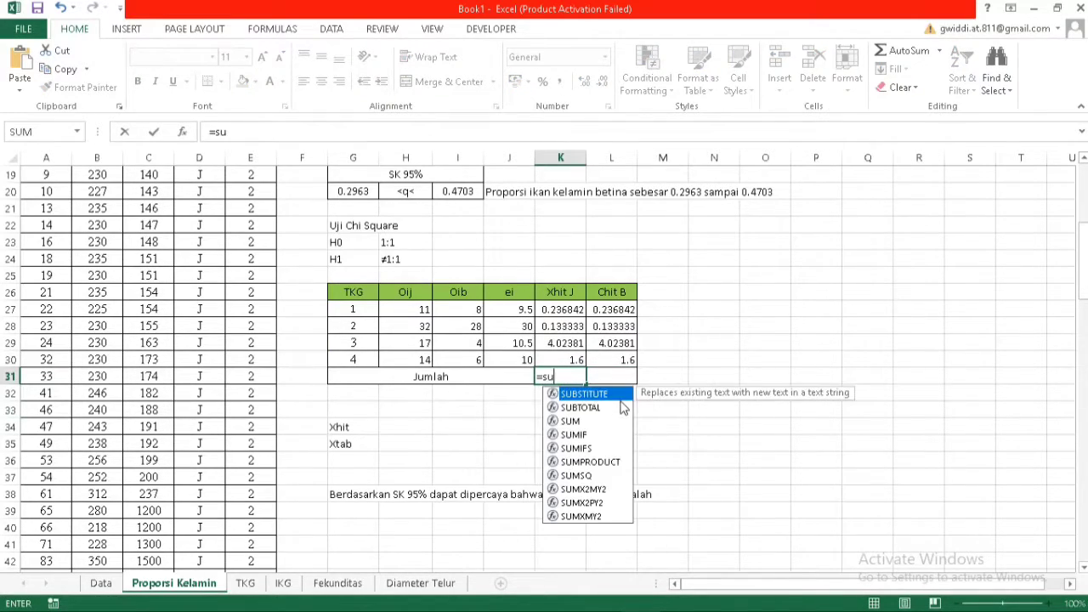
pyautogui.write('m(')
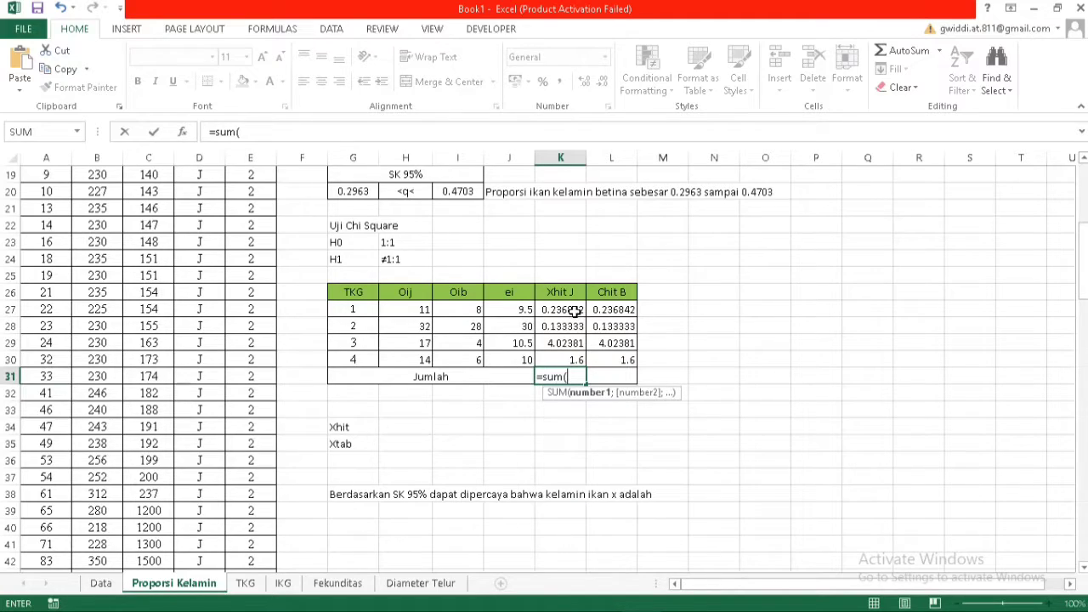
pyautogui.moveTo(573, 311); pyautogui.dragTo(573, 362)
pyautogui.press('Return')
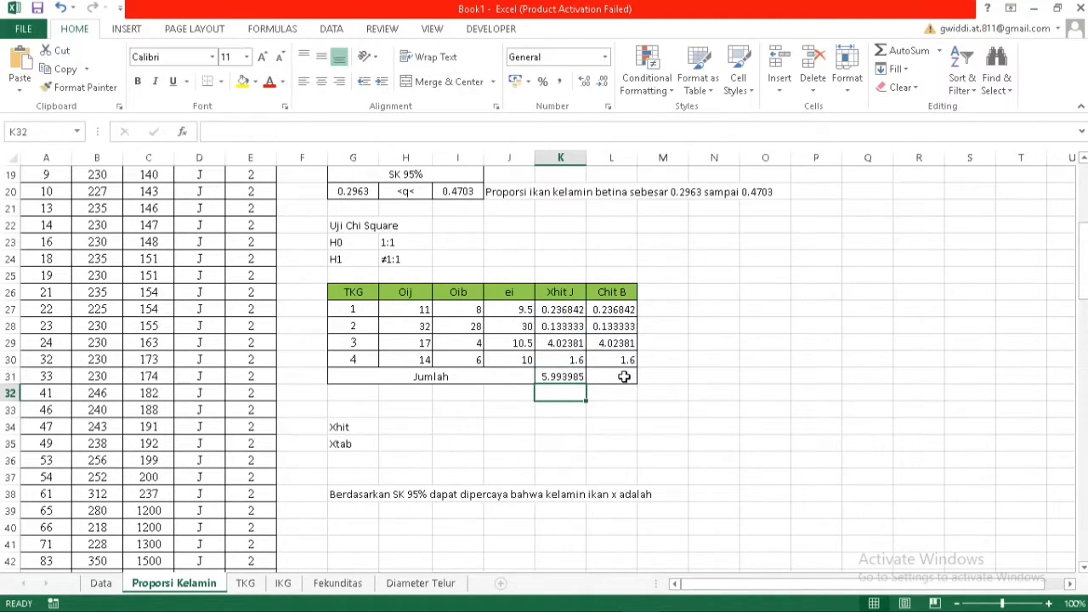
# Copy the K31 total formula across to L31 so the Jumlah row also sums the Chit B column
pyautogui.click(585, 377)
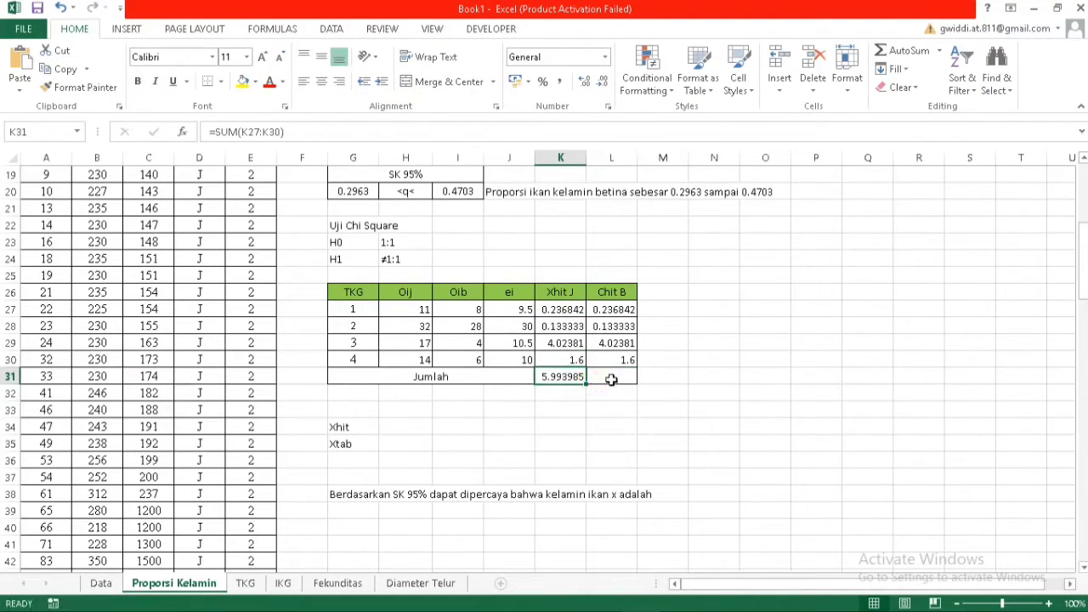
pyautogui.moveTo(586, 387); pyautogui.dragTo(636, 384)
pyautogui.click(766, 406)
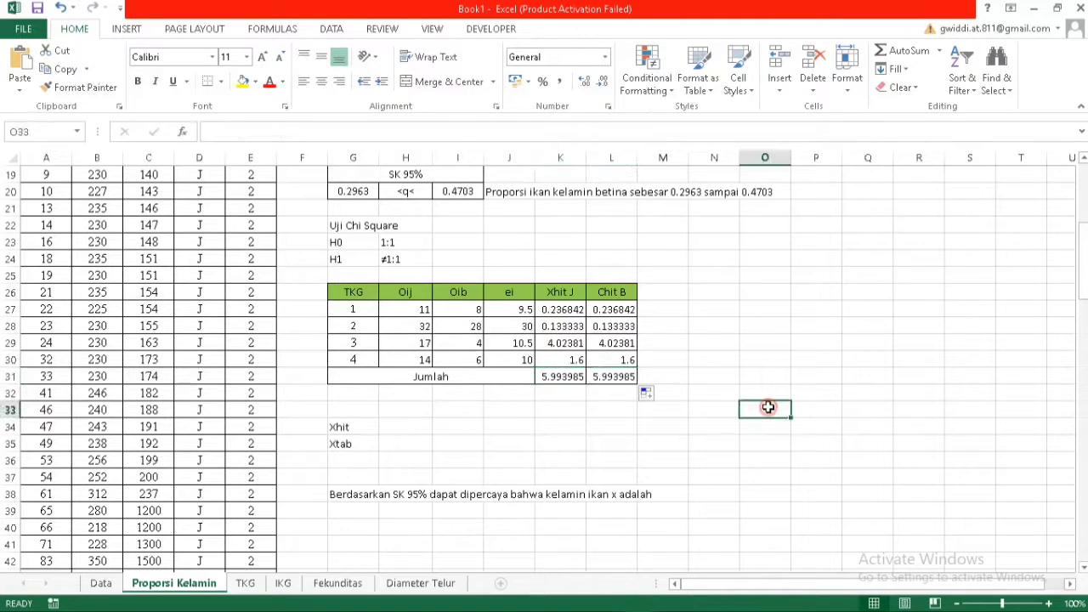
# Calculate Xhit in H34 by adding the two Jumlah totals with the formula =K31+L31
pyautogui.click(397, 427)
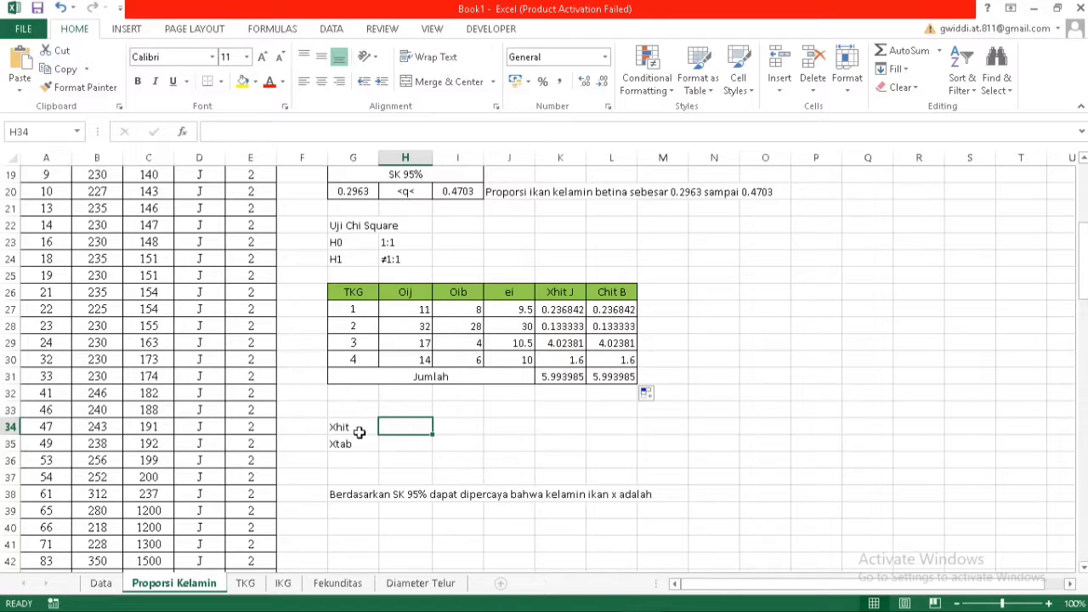
pyautogui.click(360, 428)
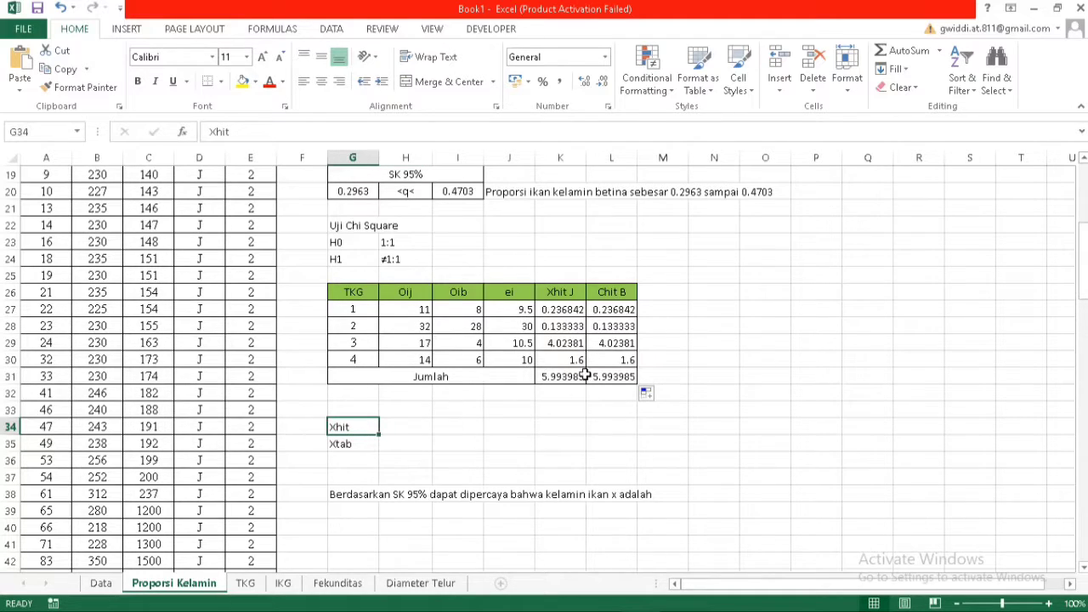
pyautogui.moveTo(553, 377); pyautogui.dragTo(616, 382)
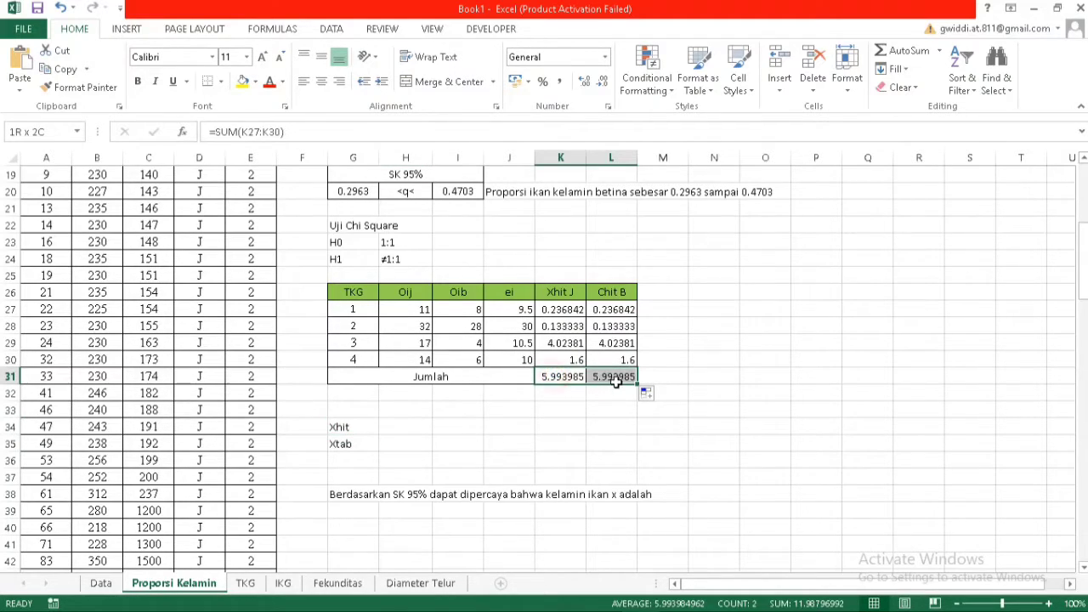
pyautogui.click(407, 427)
pyautogui.write('=')
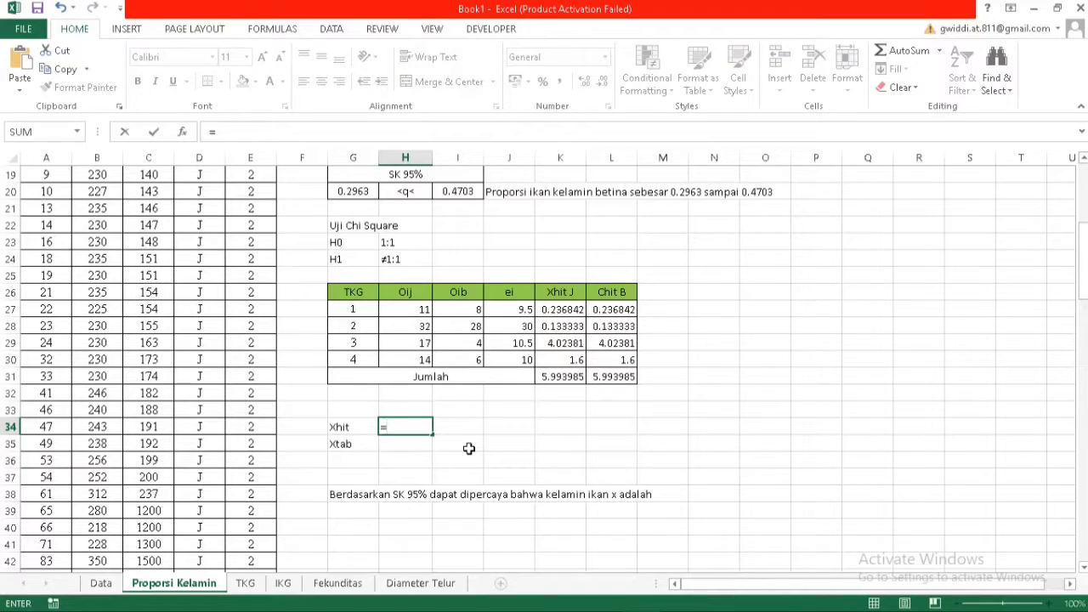
pyautogui.click(573, 377)
pyautogui.write('+')
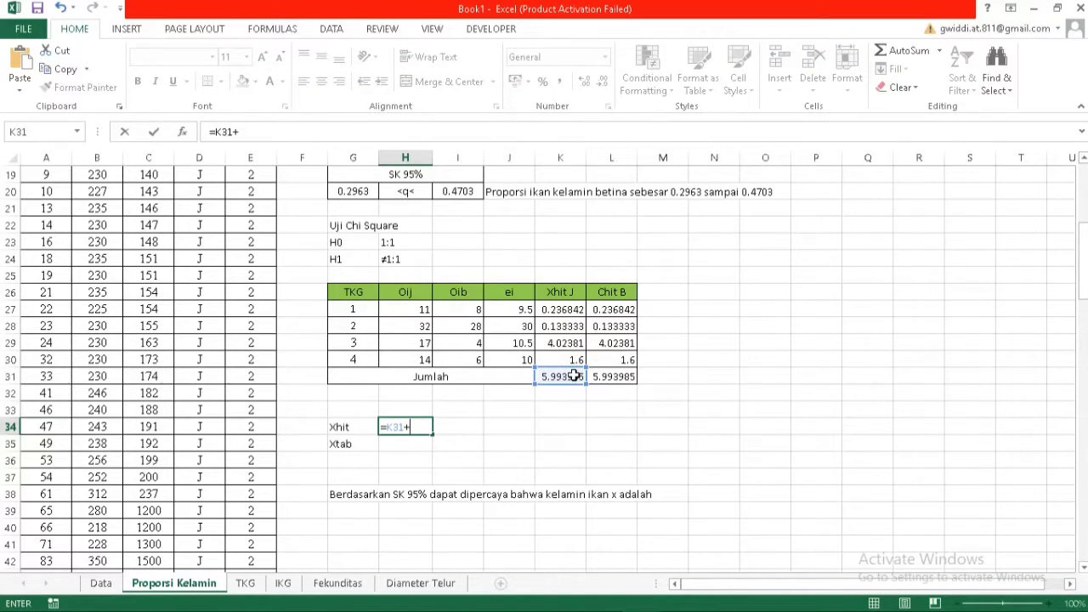
pyautogui.click(632, 377)
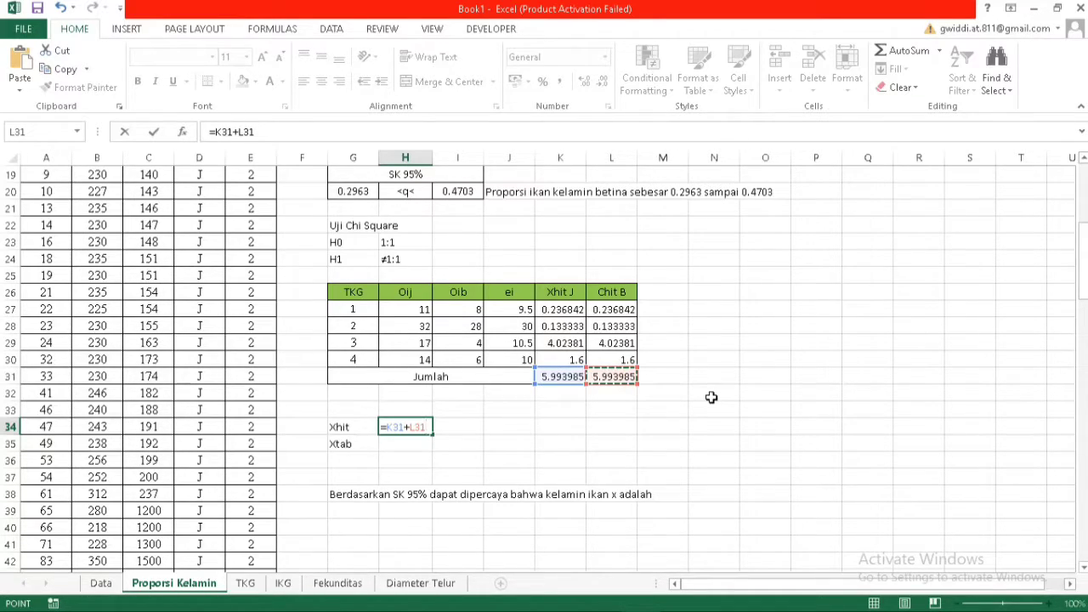
pyautogui.press('Return')
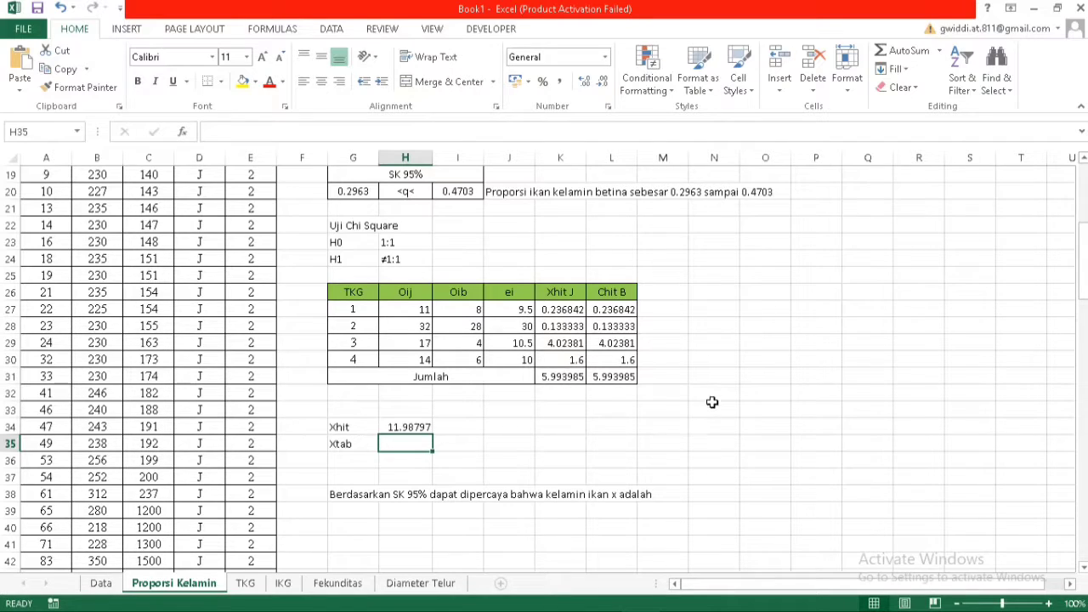
# Correct the chi-square table header in L26 to read Xhit B
pyautogui.click(617, 297)
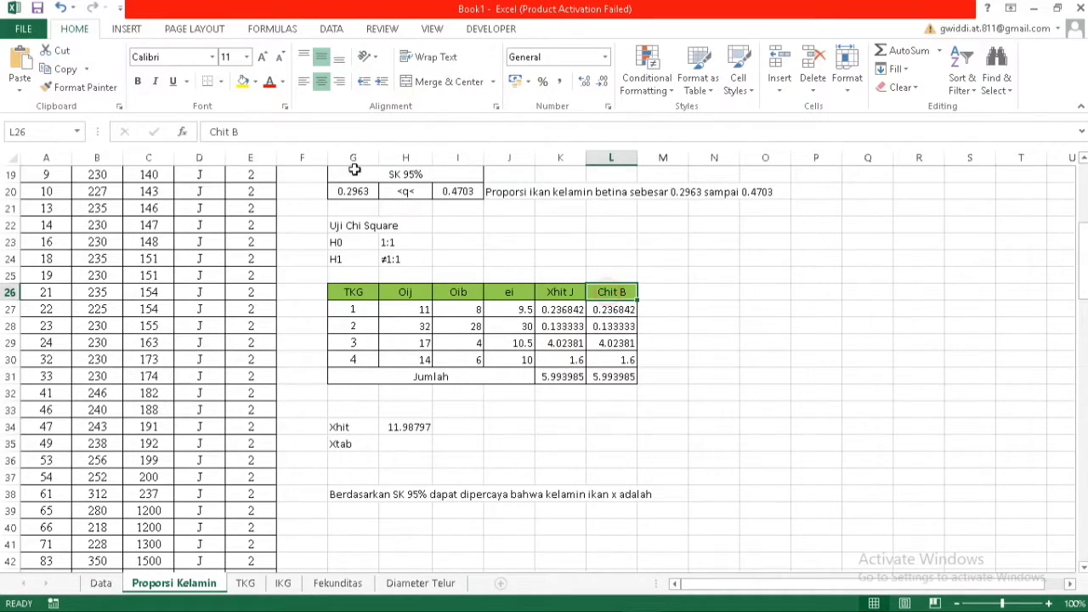
pyautogui.click(213, 131)
pyautogui.press('Delete')
pyautogui.write('X')
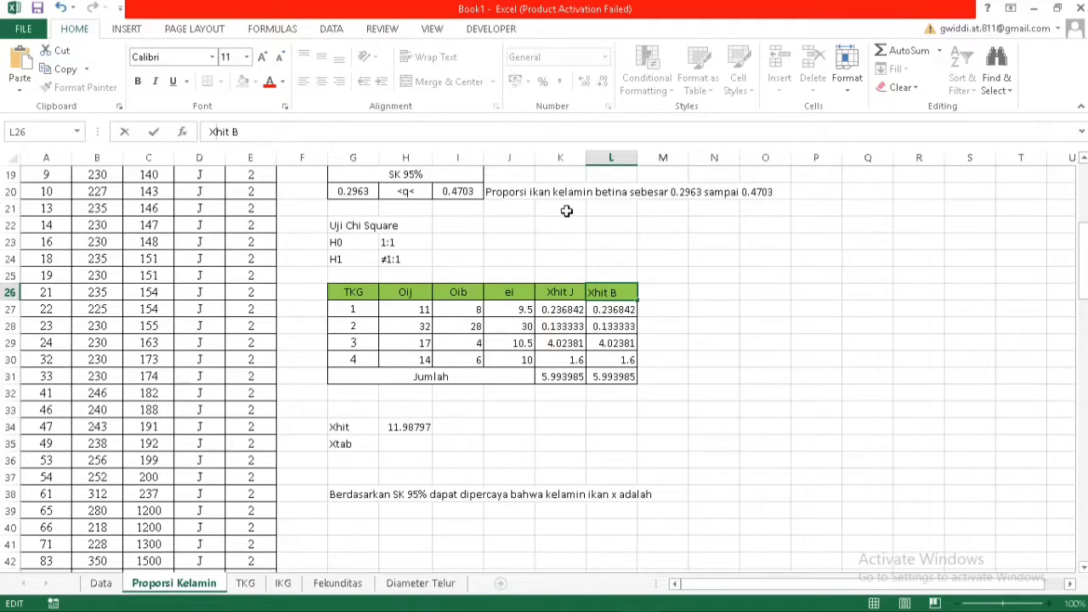
pyautogui.click(734, 417)
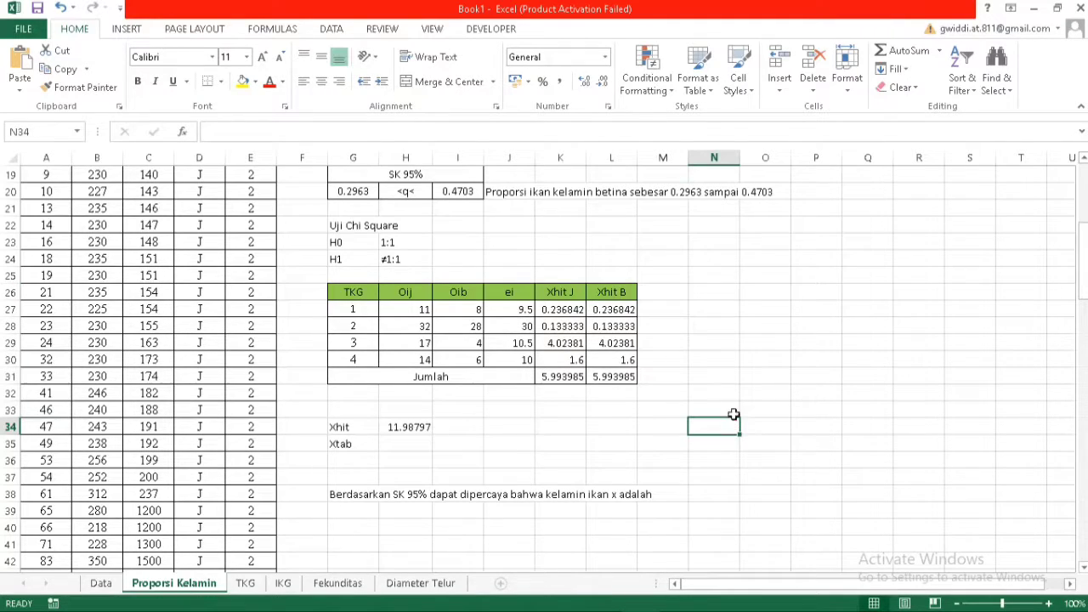
# Calculate the critical chi-square value Xtab in H35 with CHIINV, using probability 0.05 and 3 degrees of freedom
pyautogui.click(427, 446)
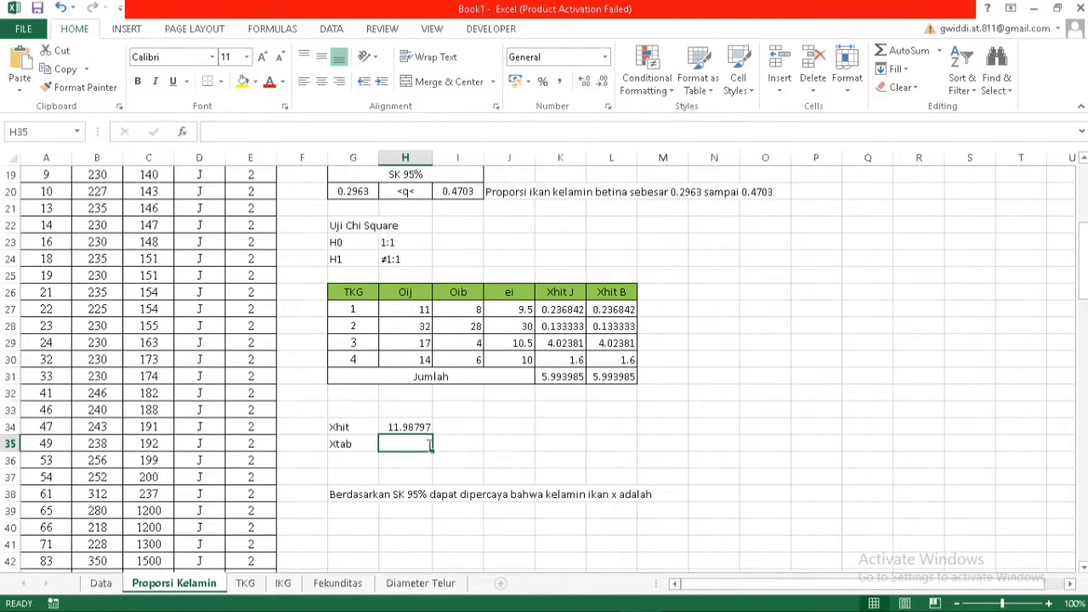
pyautogui.write('=')
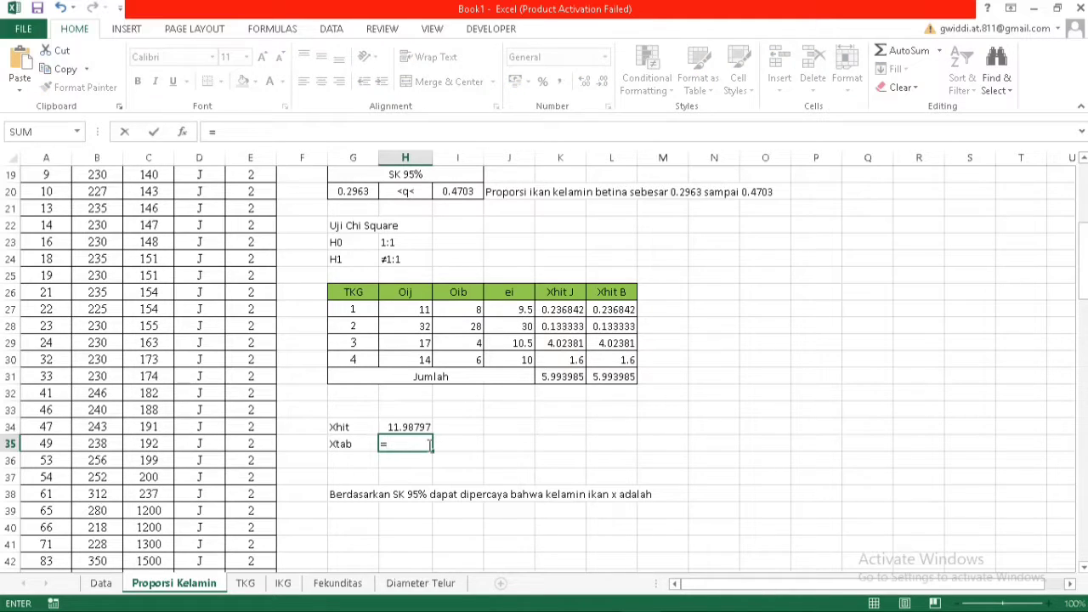
pyautogui.write('Chii')
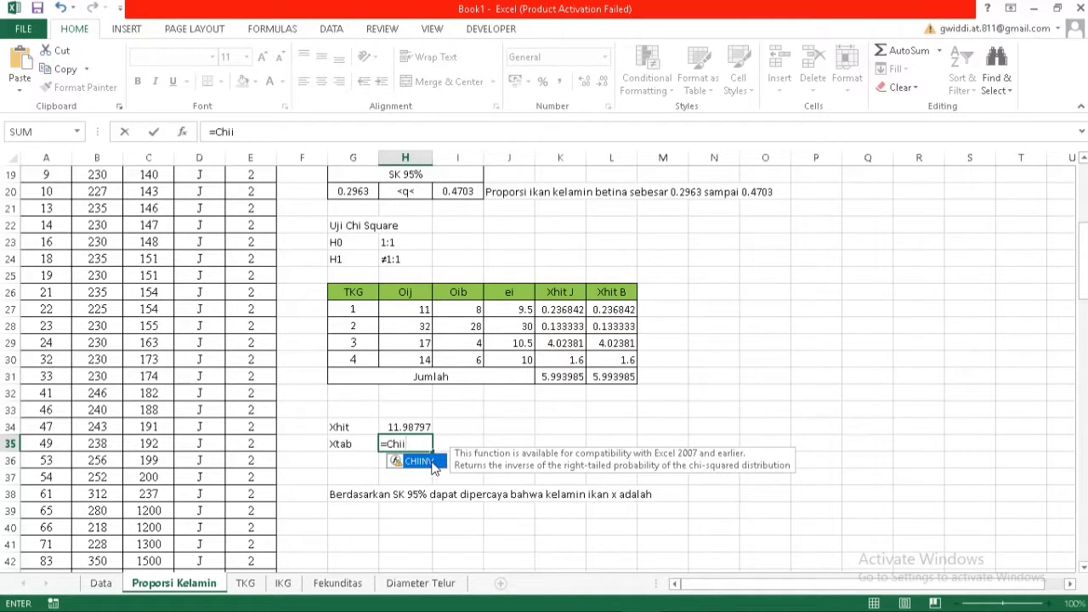
pyautogui.doubleClick(425, 463)
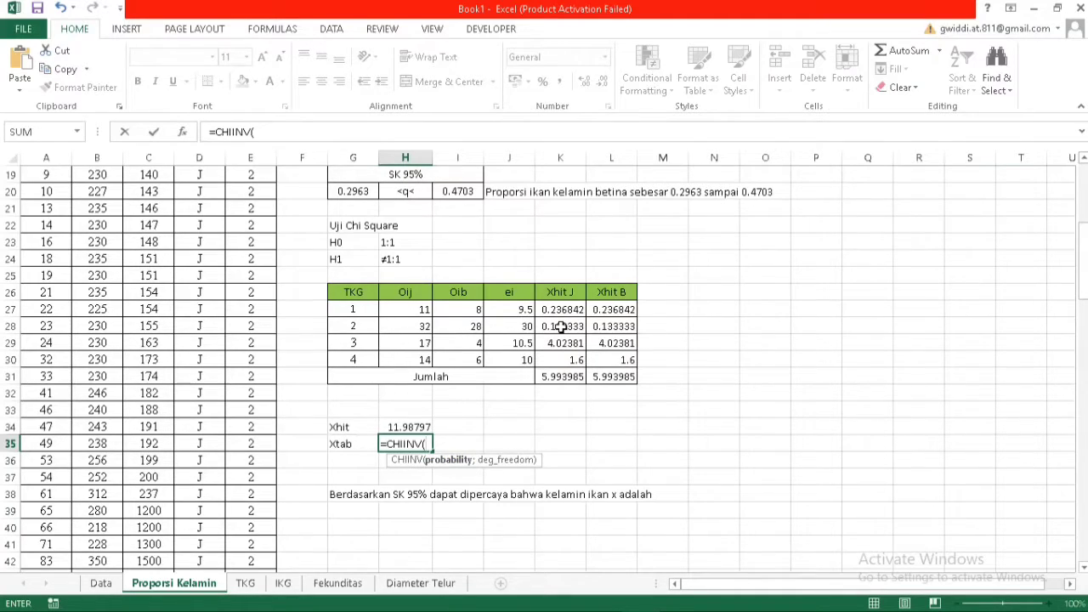
pyautogui.write('0.05;')
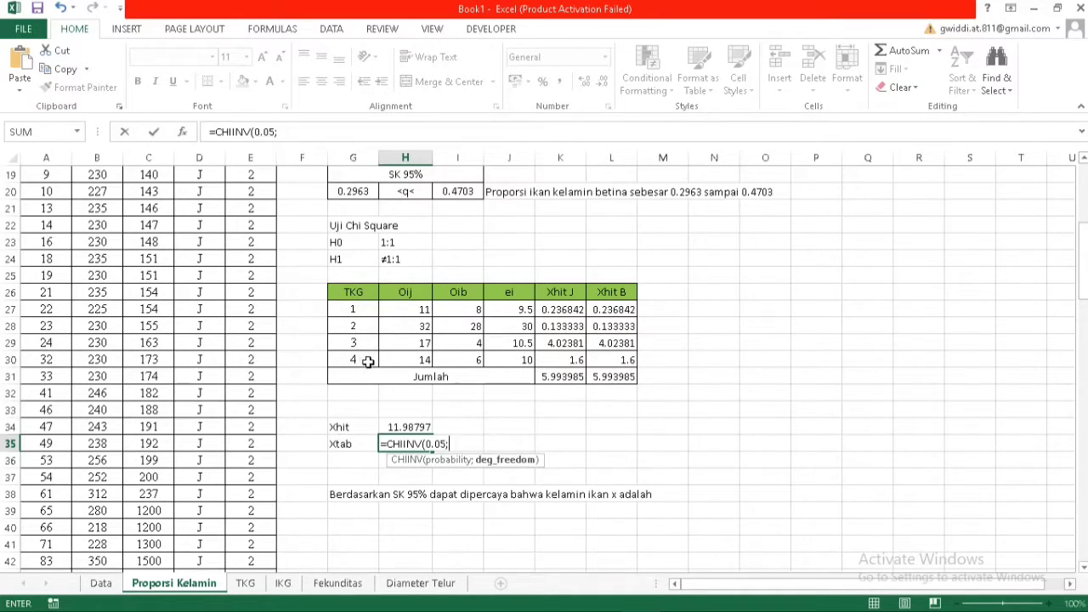
pyautogui.write('3')
pyautogui.press('Return')
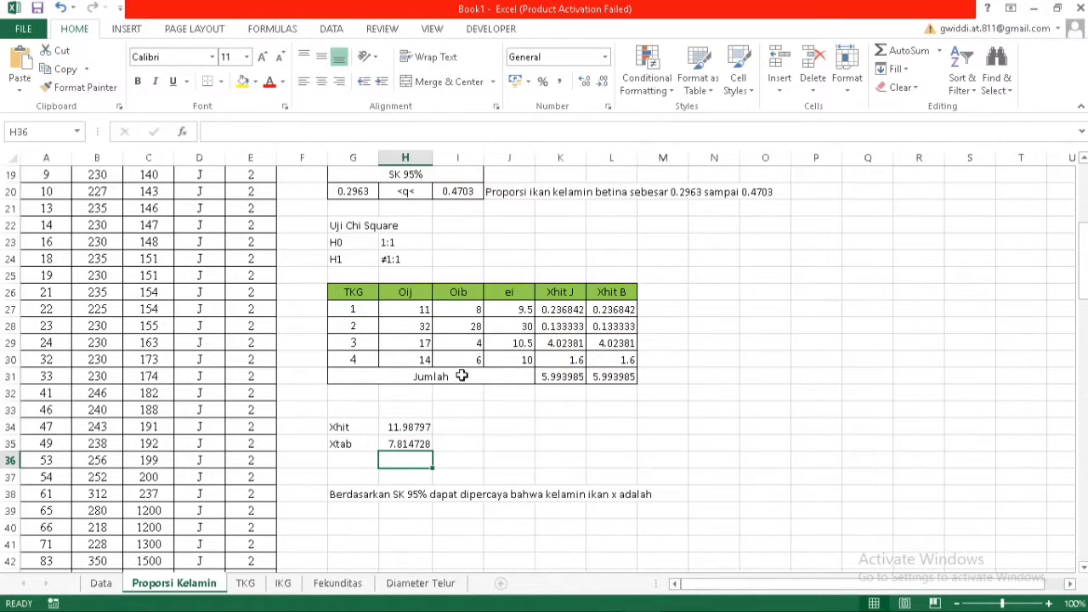
# Record the test decision below Xtab, entering Xhit>Xtab in G36 and Tolak H0 in G37
pyautogui.click(364, 461)
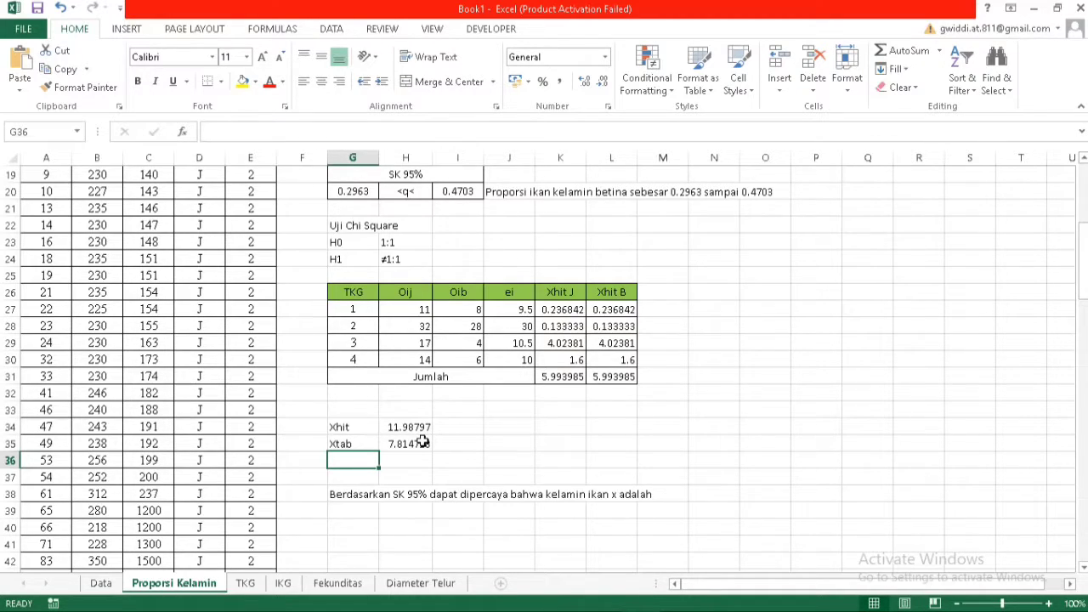
pyautogui.write('Xhit')
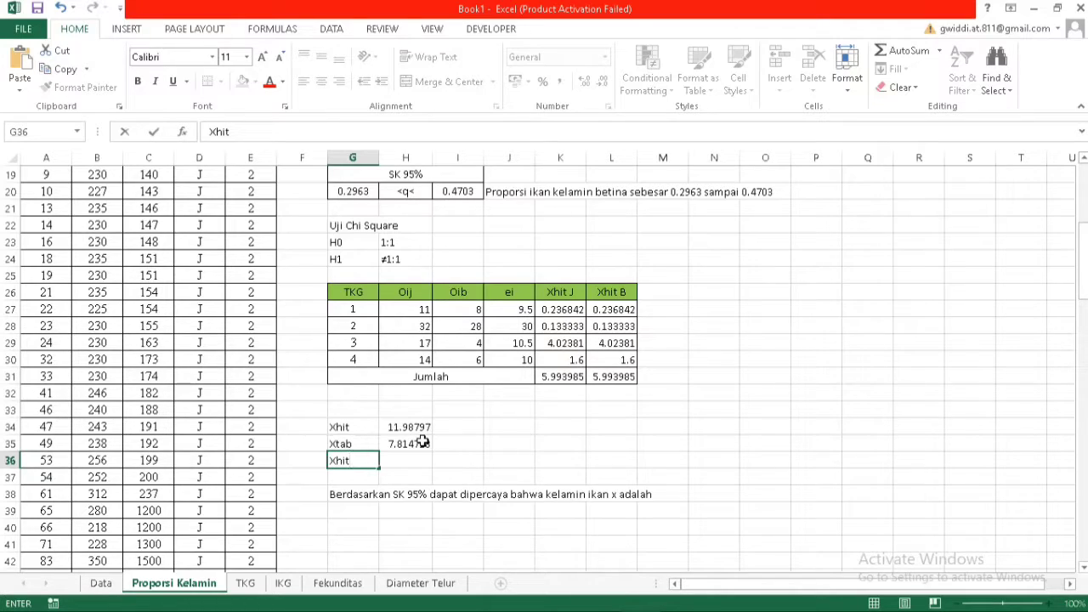
pyautogui.write('>Xtab')
pyautogui.click(360, 477)
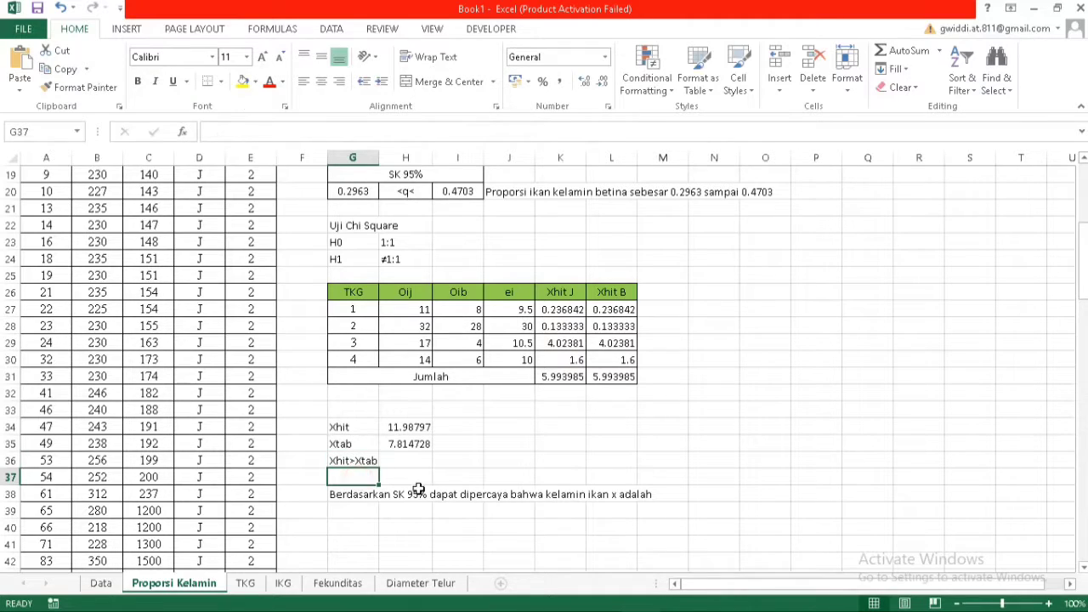
pyautogui.write('Tolak')
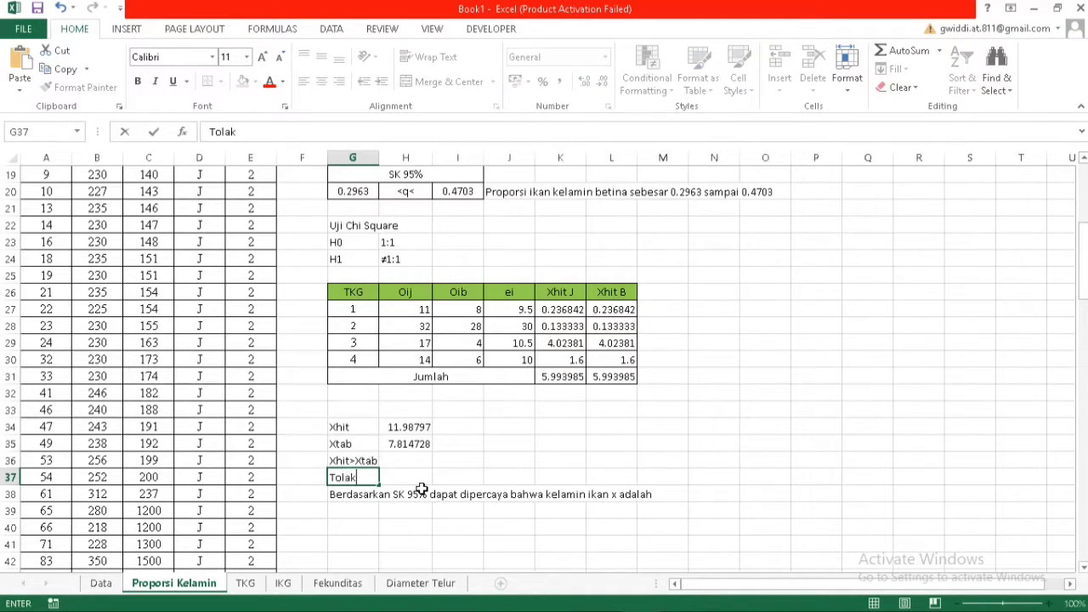
pyautogui.write(' HO')
pyautogui.press('BackSpace')
pyautogui.write('0')
# Complete the conclusion in G38 by adding a comma after "SK 95%" and ending the sentence with "tidak sama dengan 1:1"
pyautogui.click(369, 497)
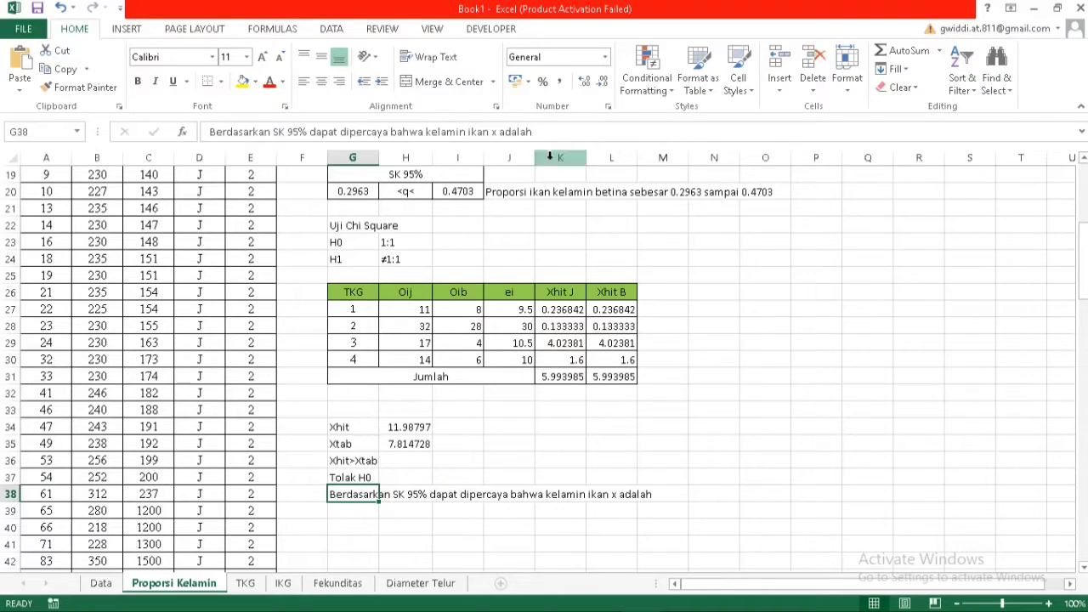
pyautogui.click(307, 131)
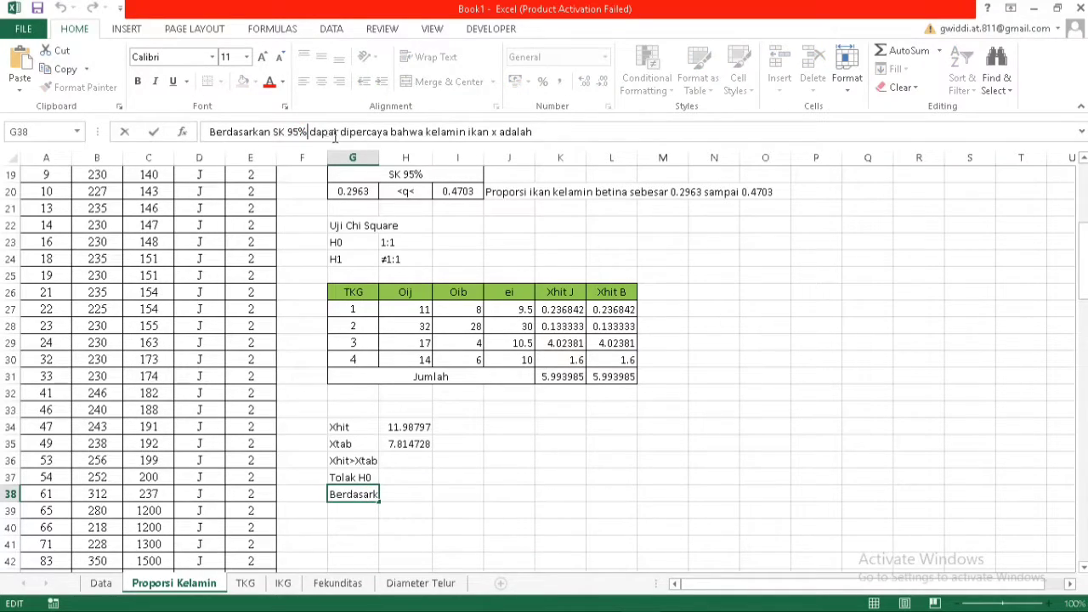
pyautogui.write(',')
pyautogui.click(579, 134)
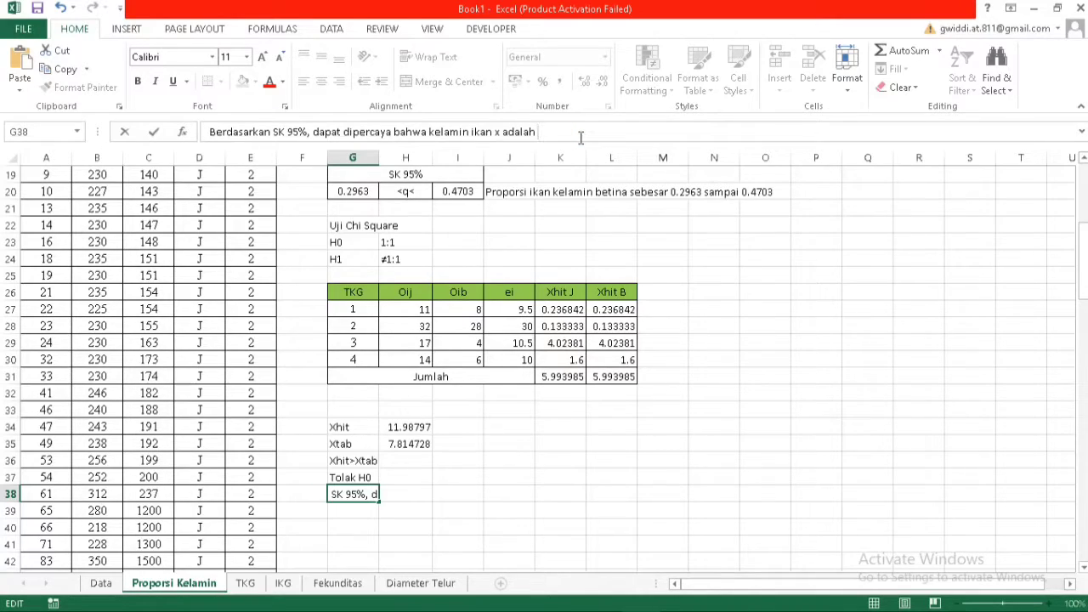
pyautogui.write('tidak sama dengan 1:')
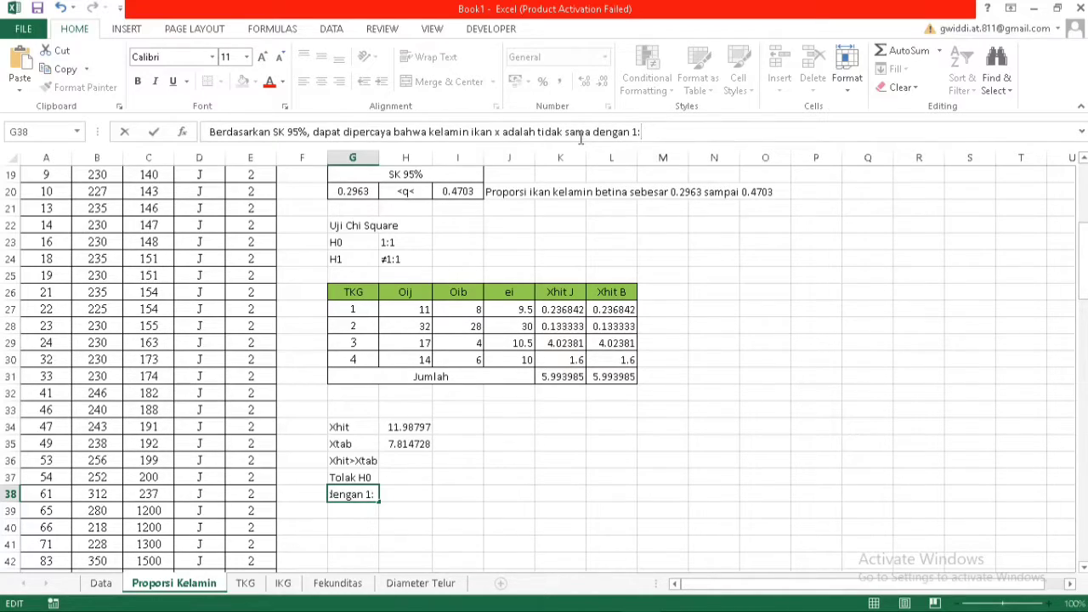
pyautogui.write('1')
pyautogui.press('Return')
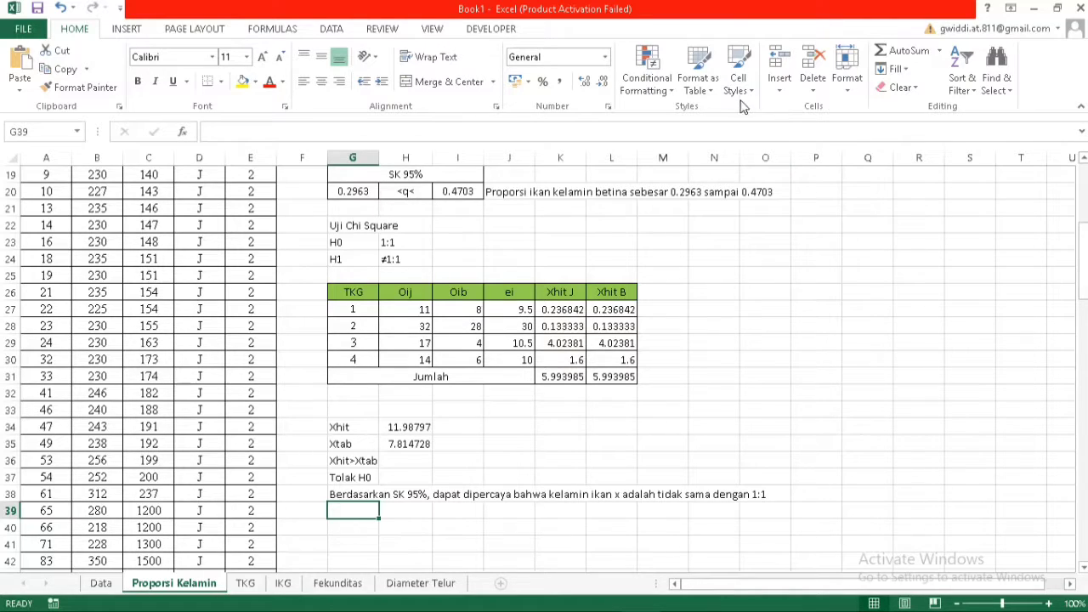
pyautogui.moveTo(627, 7)
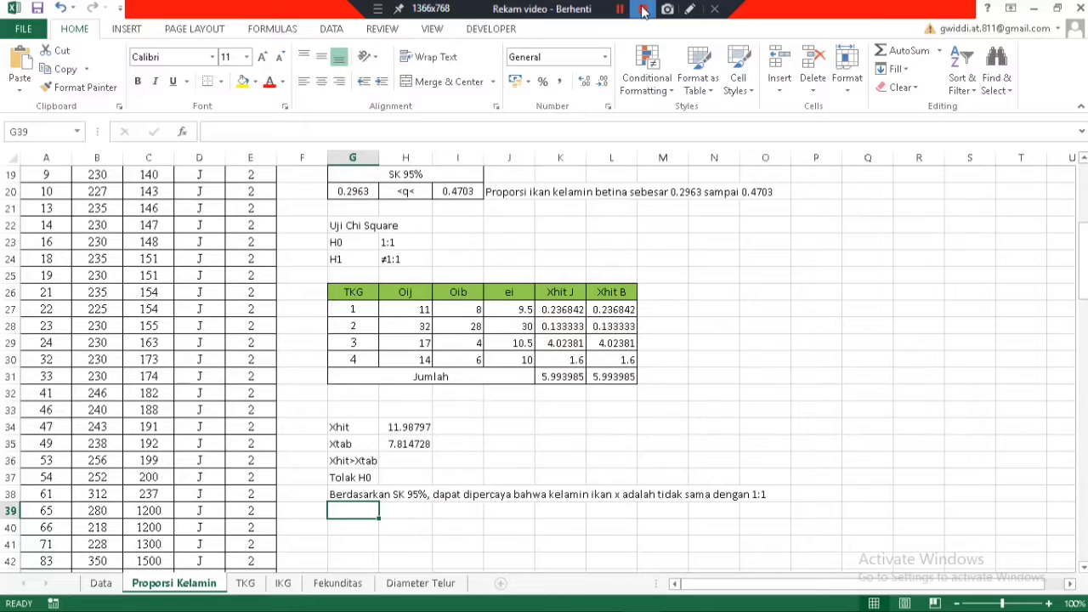
pyautogui.click(644, 10)
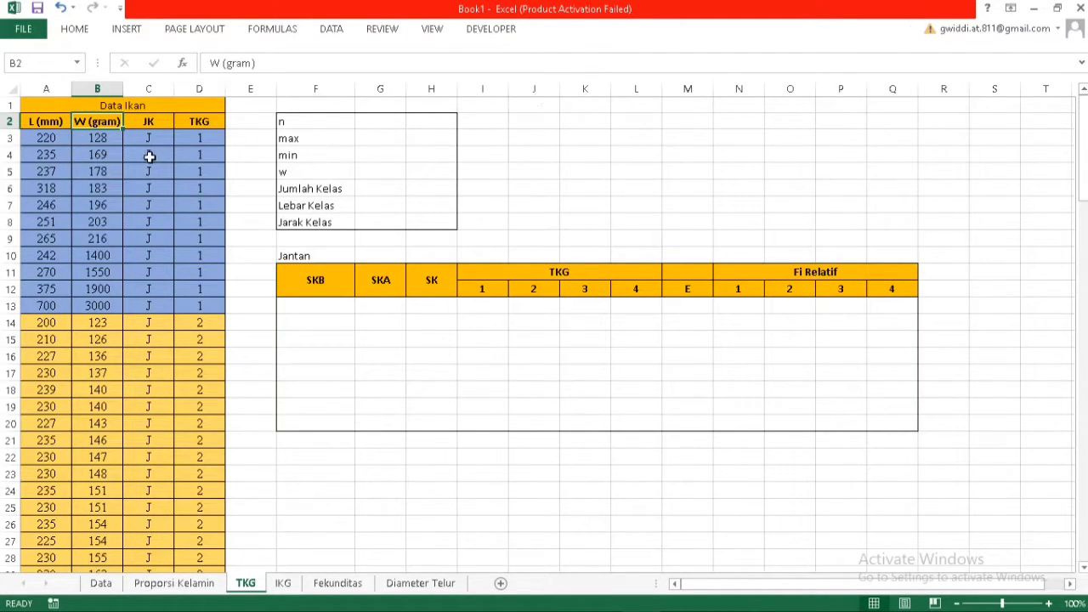
pyautogui.click(48, 124)
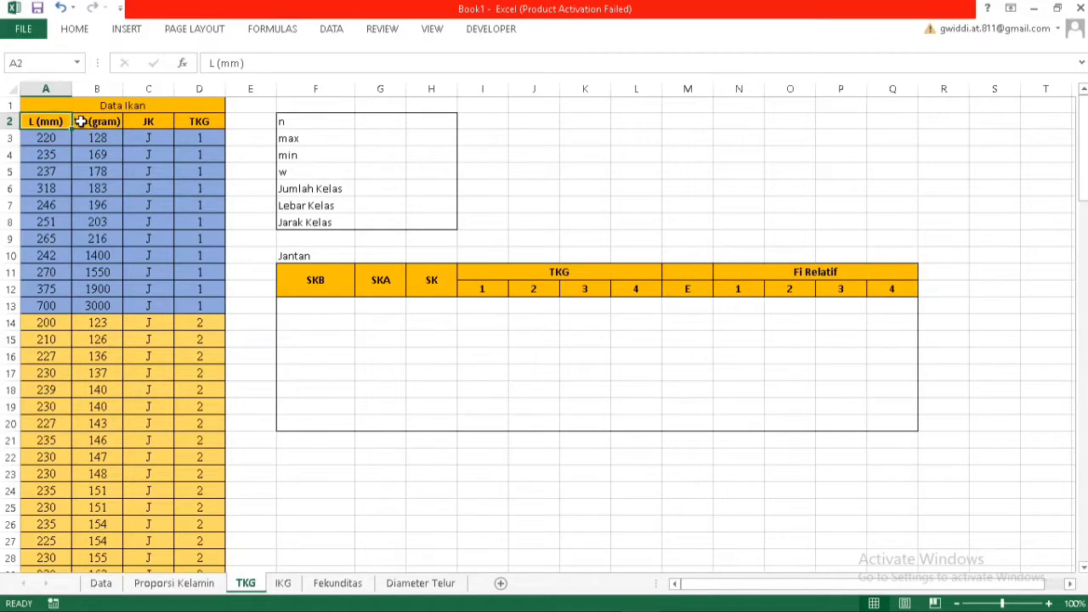
pyautogui.click(92, 121)
pyautogui.click(146, 121)
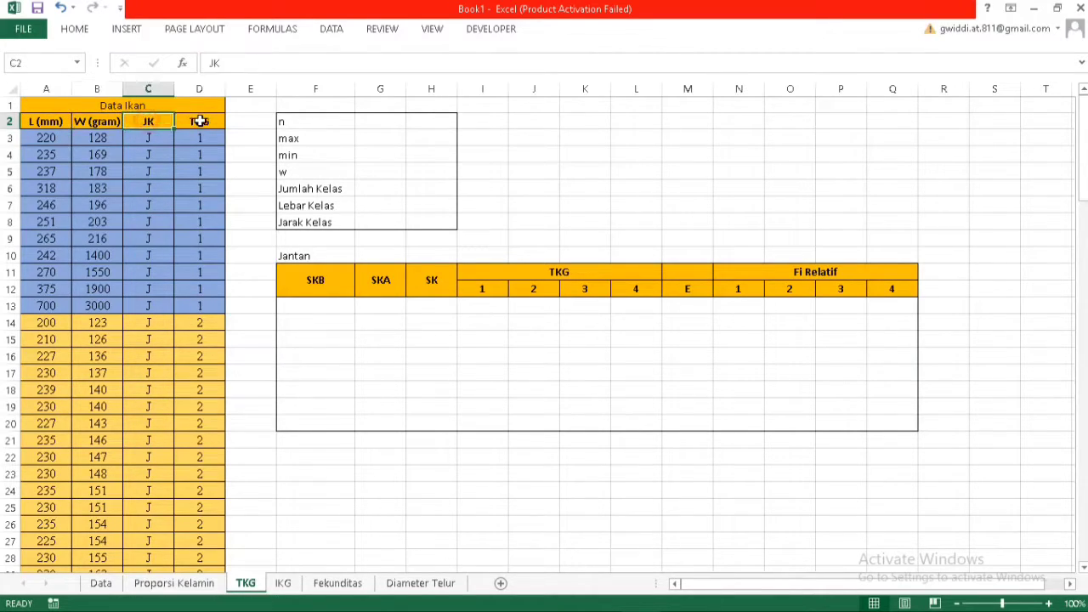
pyautogui.click(199, 120)
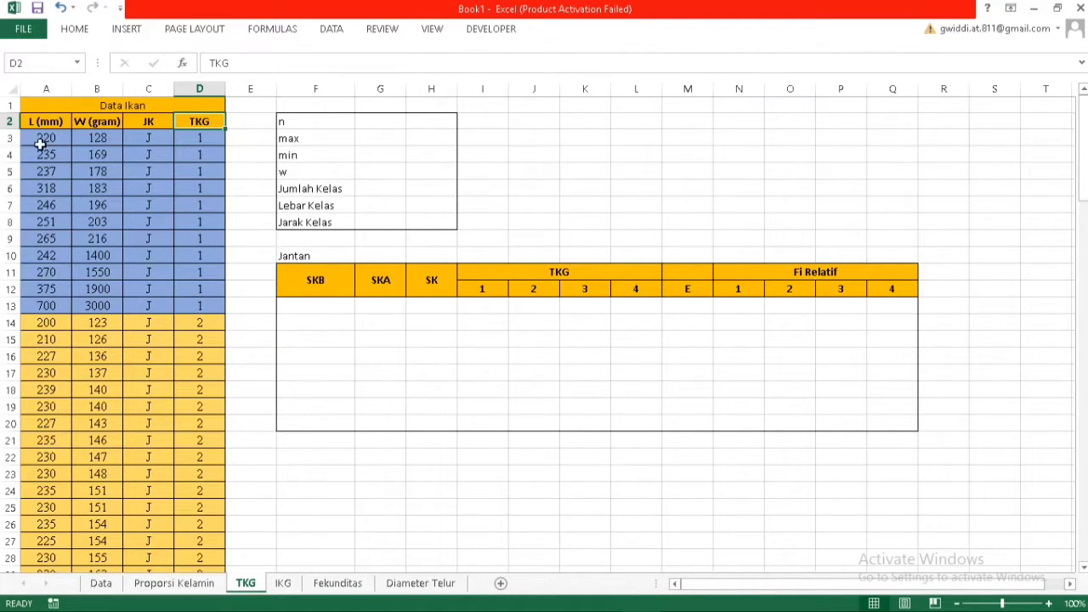
pyautogui.moveTo(43, 138); pyautogui.dragTo(203, 303)
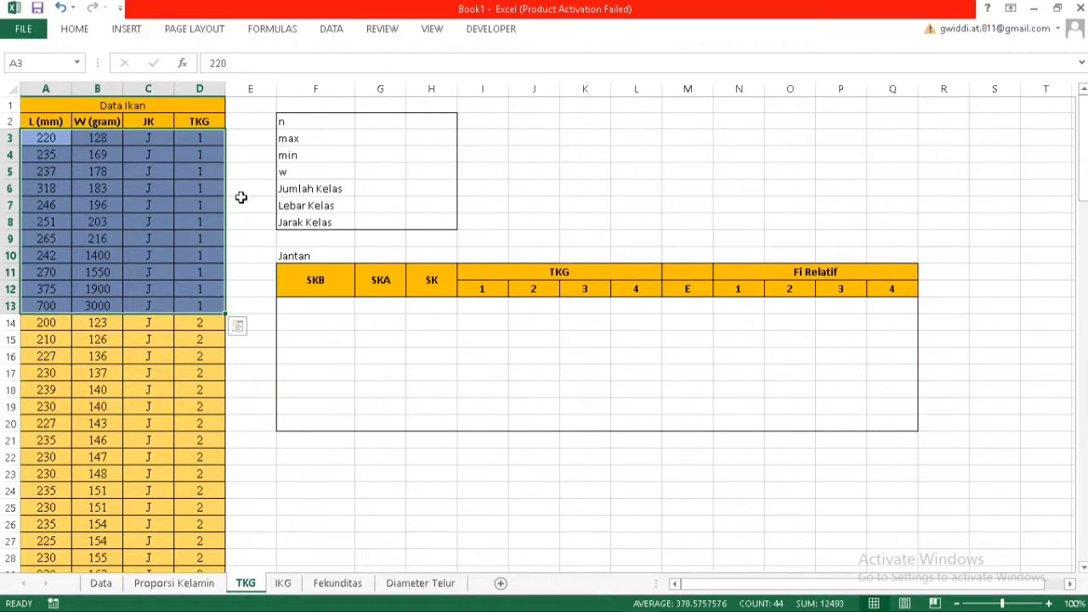
# Calculate the sample size n in G2 with COUNT over the fish lengths A3:A122
pyautogui.click(380, 121)
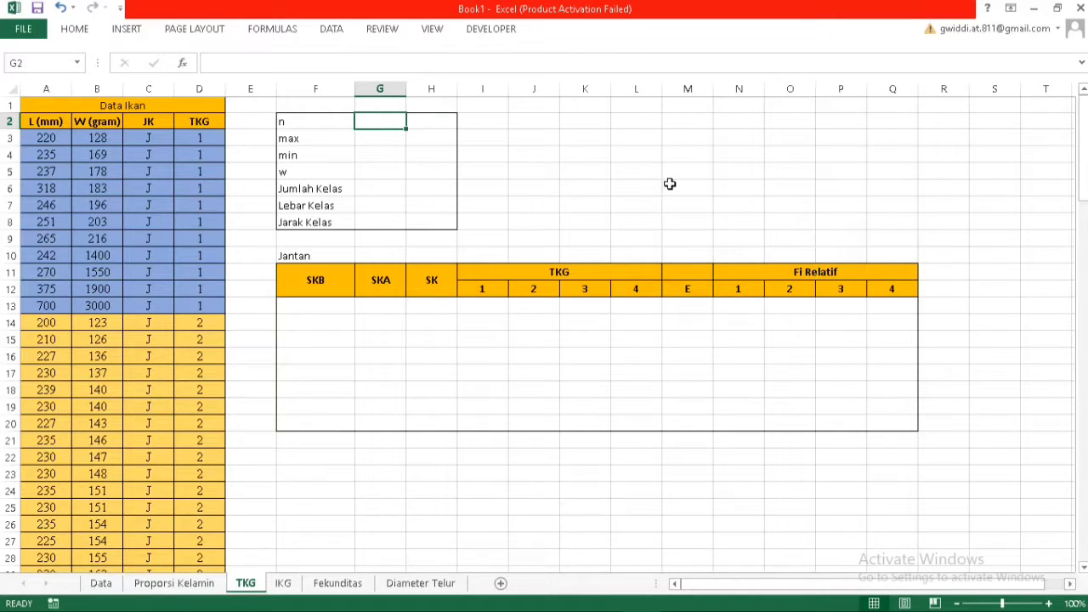
pyautogui.write('=')
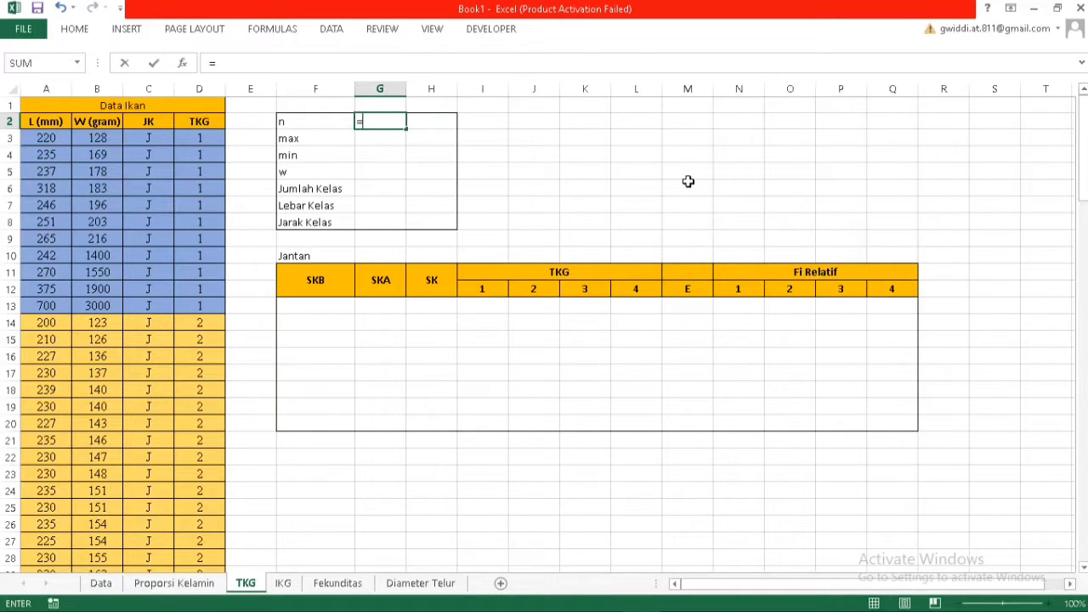
pyautogui.write('count')
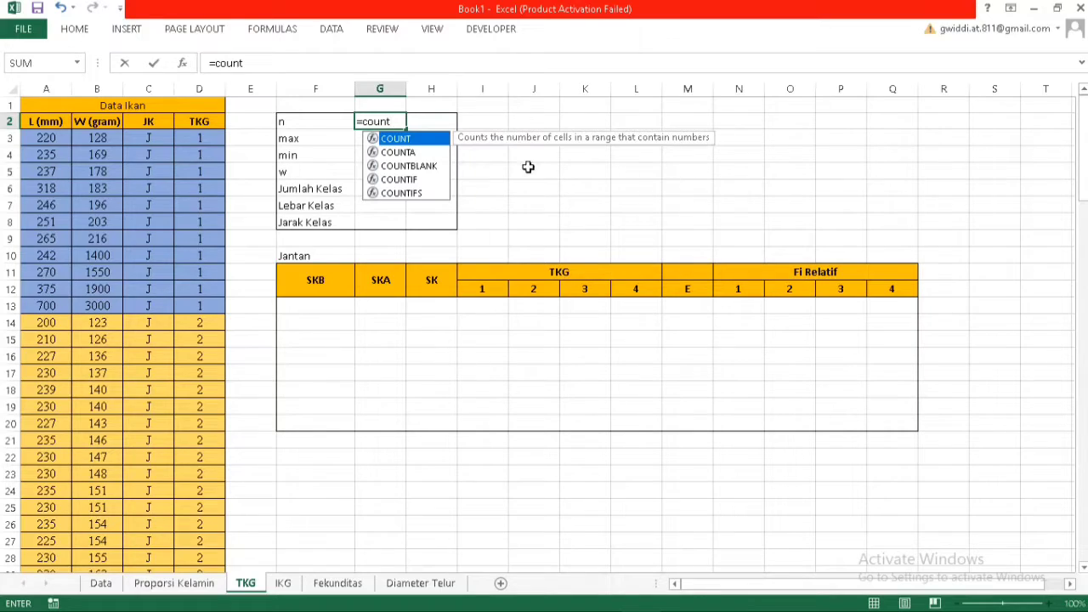
pyautogui.doubleClick(417, 139)
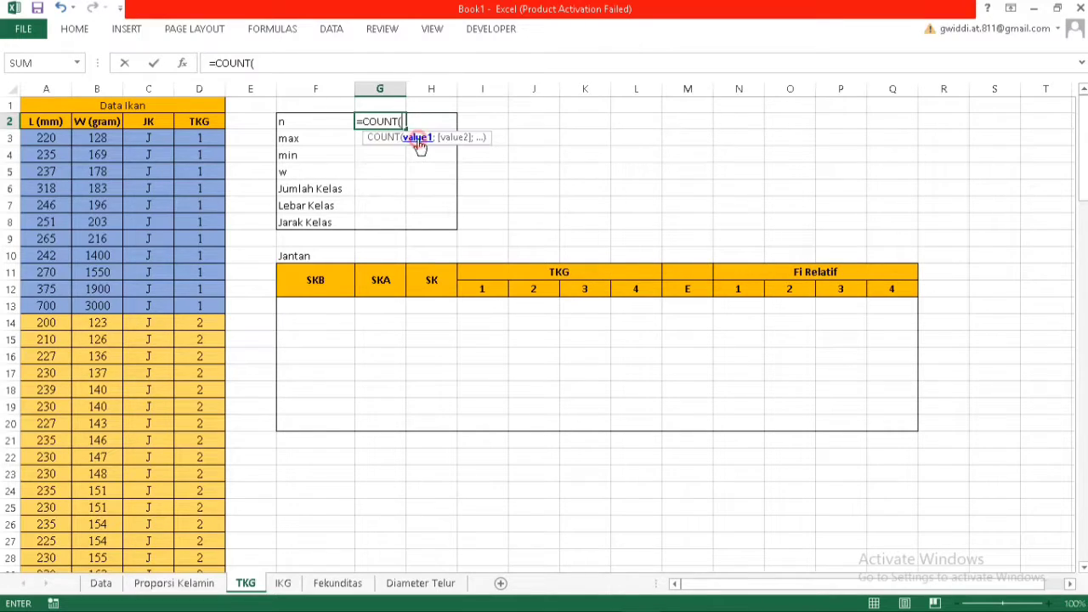
pyautogui.click(48, 140)
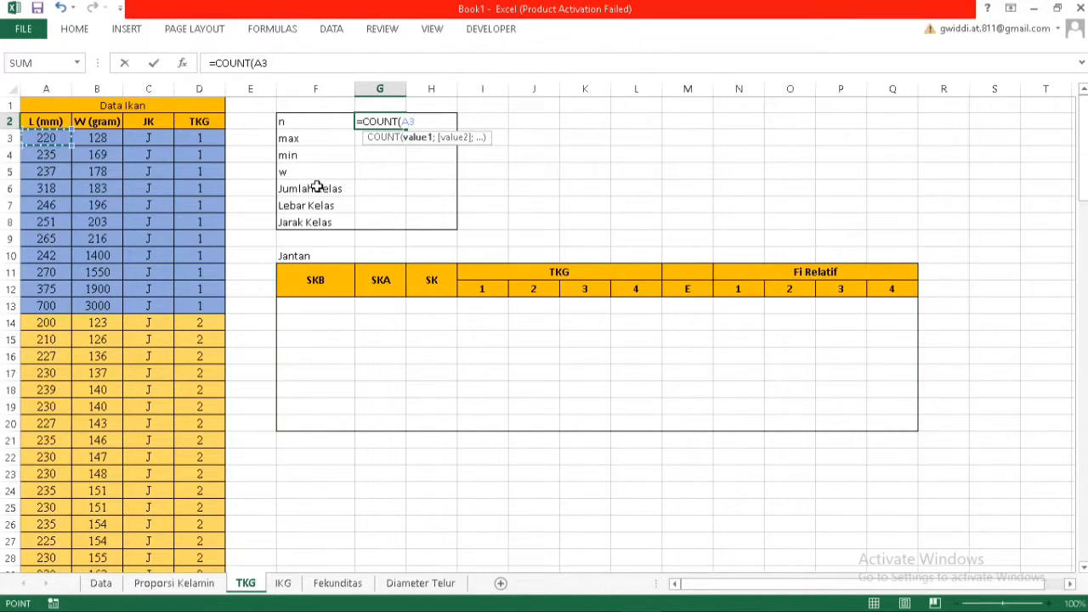
pyautogui.hotkey('ctrl', 'shift', 'Down')
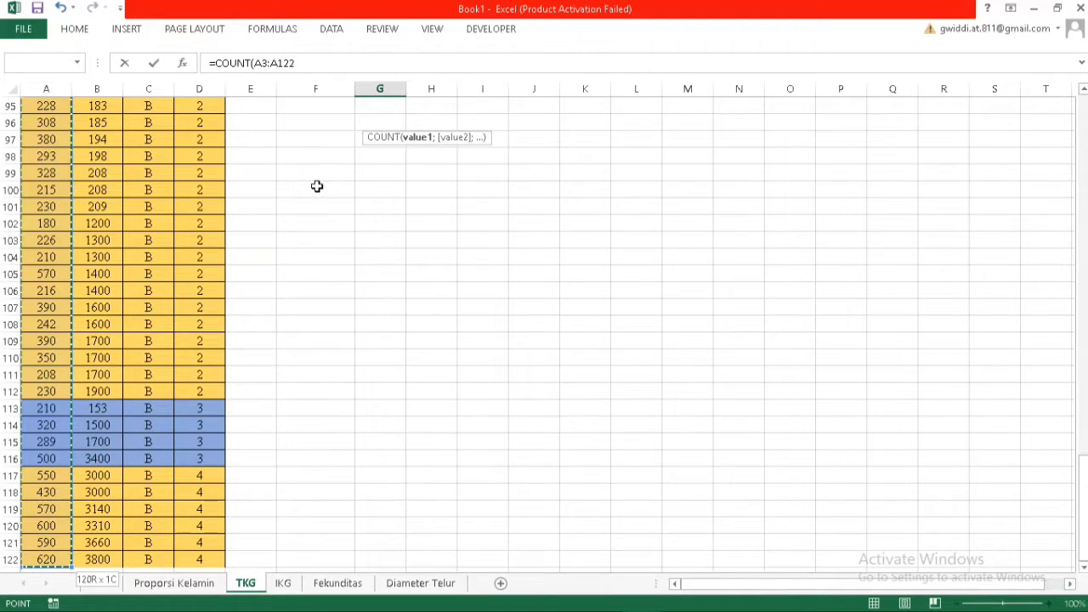
pyautogui.press('Return')
pyautogui.scroll(1, 317, 187)
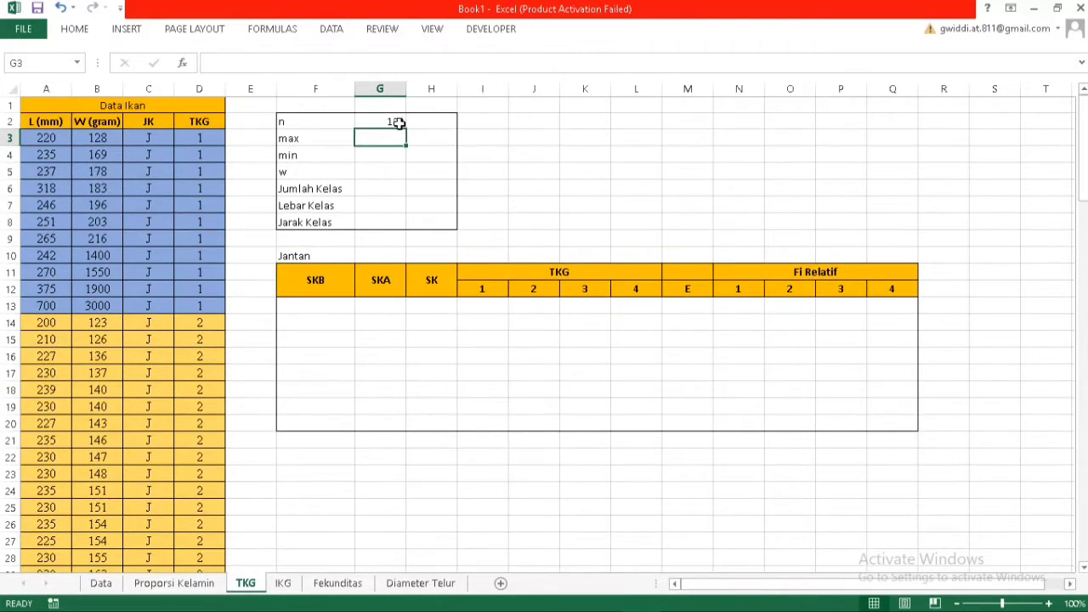
# Calculate the maximum fish length in G3 with MAX over the length data from A3 to the end of the column
pyautogui.doubleClick(391, 137)
pyautogui.write('=max')
pyautogui.write('(')
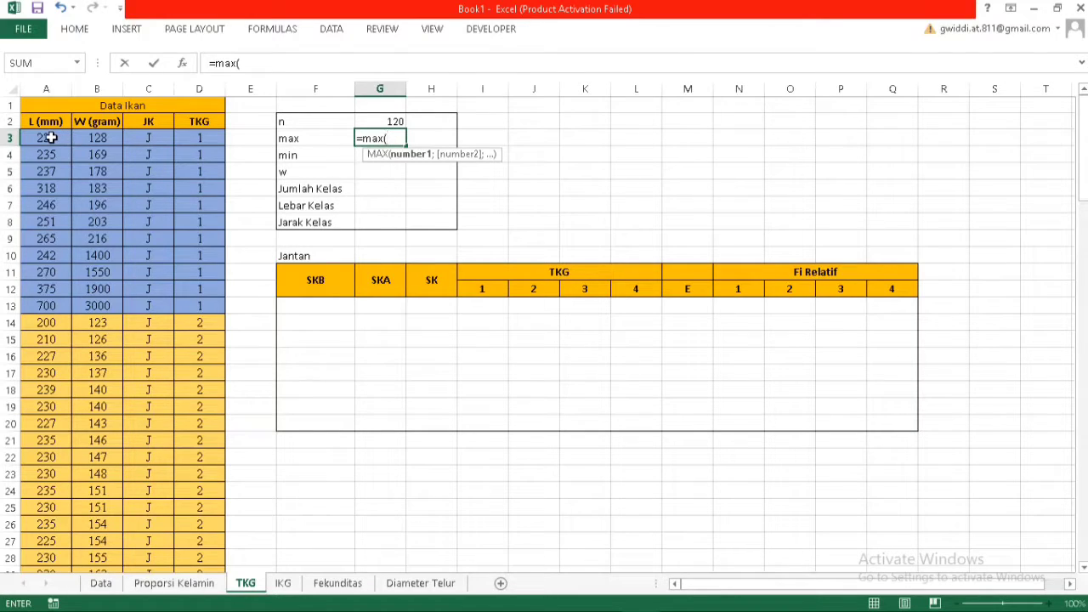
pyautogui.click(51, 138)
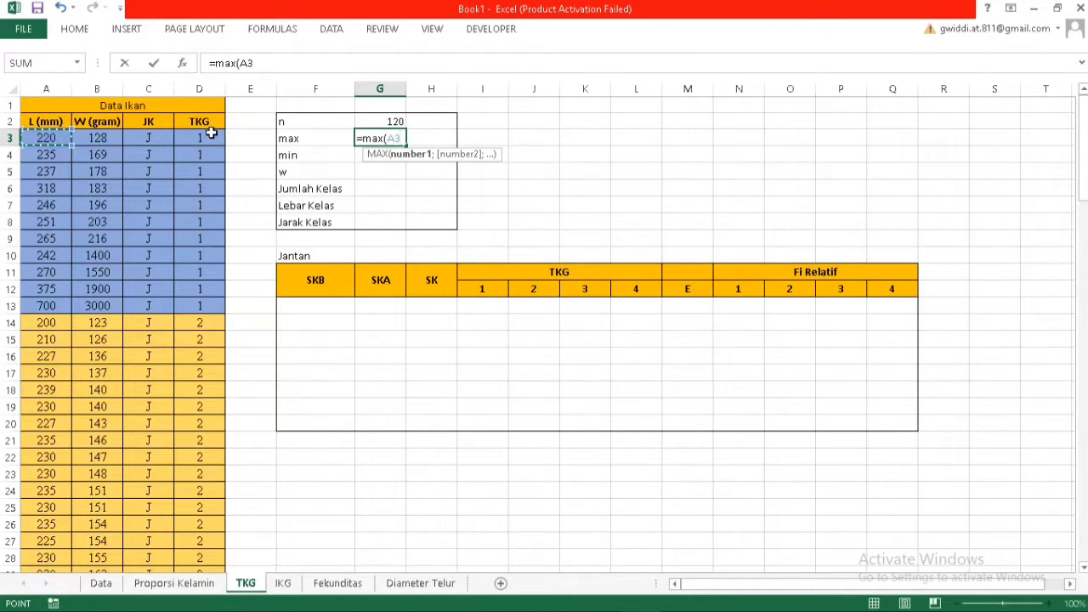
pyautogui.hotkey('ctrl', 'shift', 'Down')
pyautogui.press('Return')
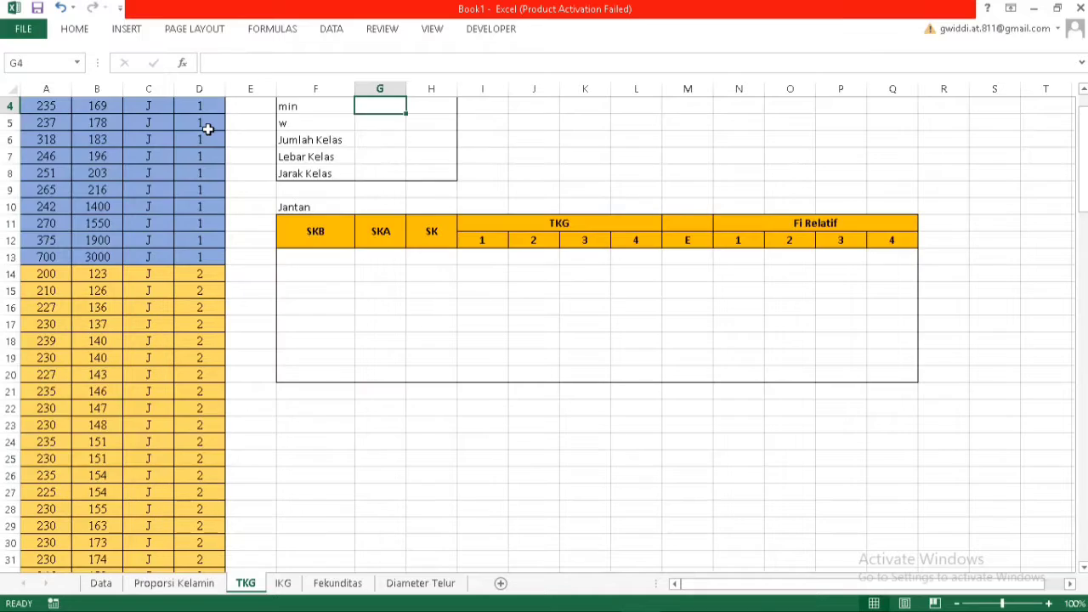
# Calculate the minimum fish length in G4 with MIN over the length data from A3 to the end of the column
pyautogui.write('=')
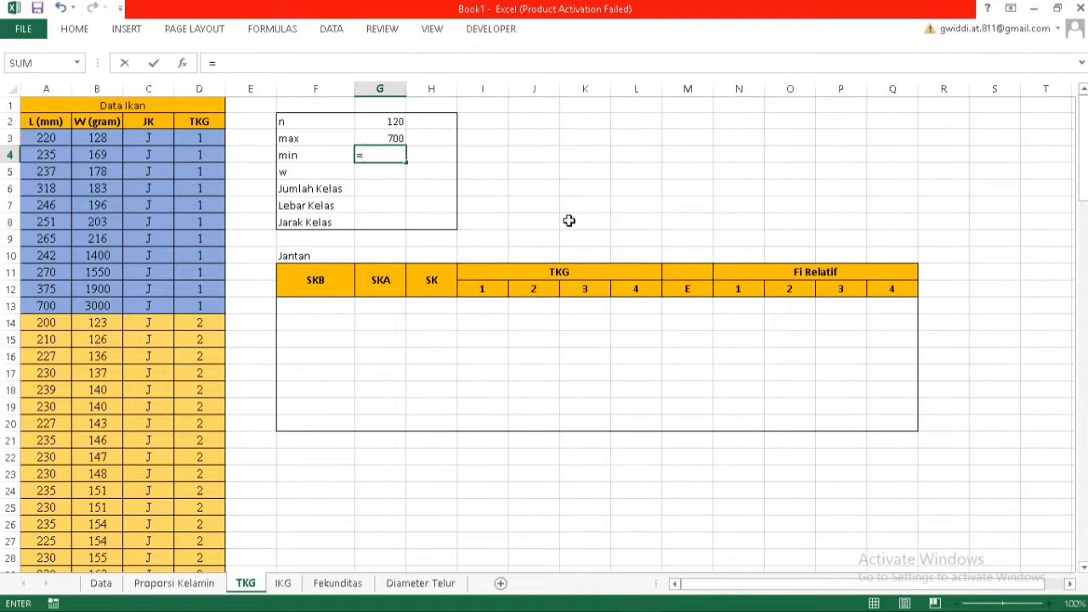
pyautogui.write('min(')
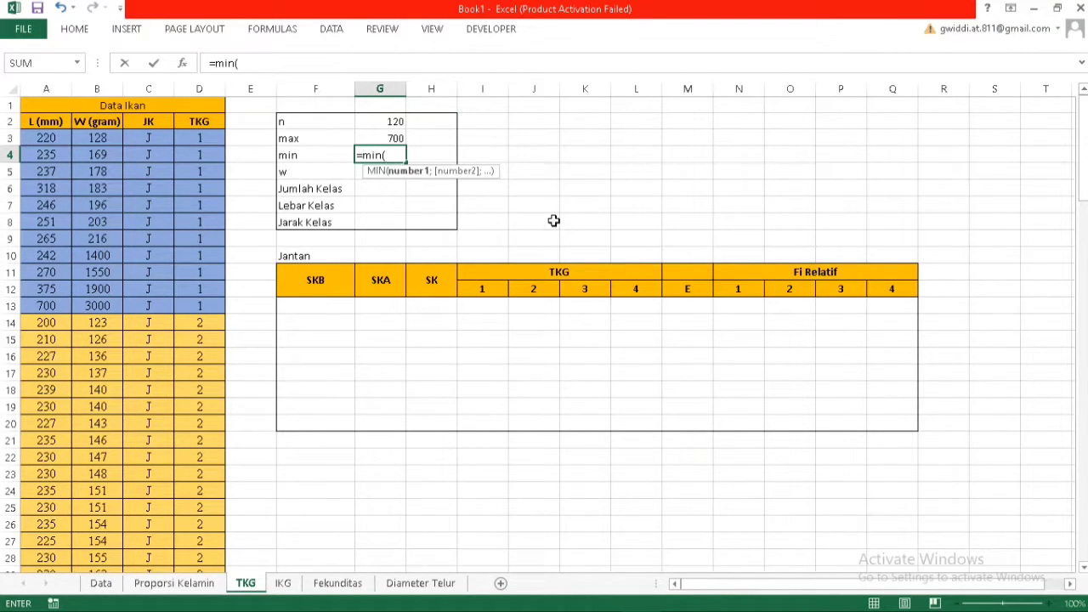
pyautogui.click(43, 139)
pyautogui.hotkey('ctrl', 'shift', 'Down')
pyautogui.press('Return')
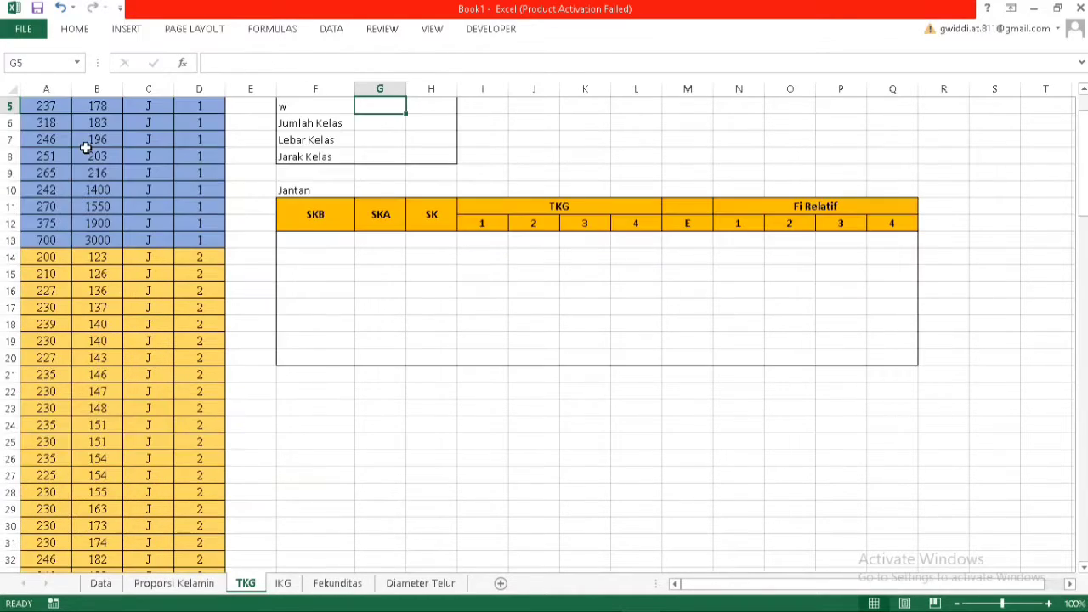
pyautogui.scroll(2, 238, 119)
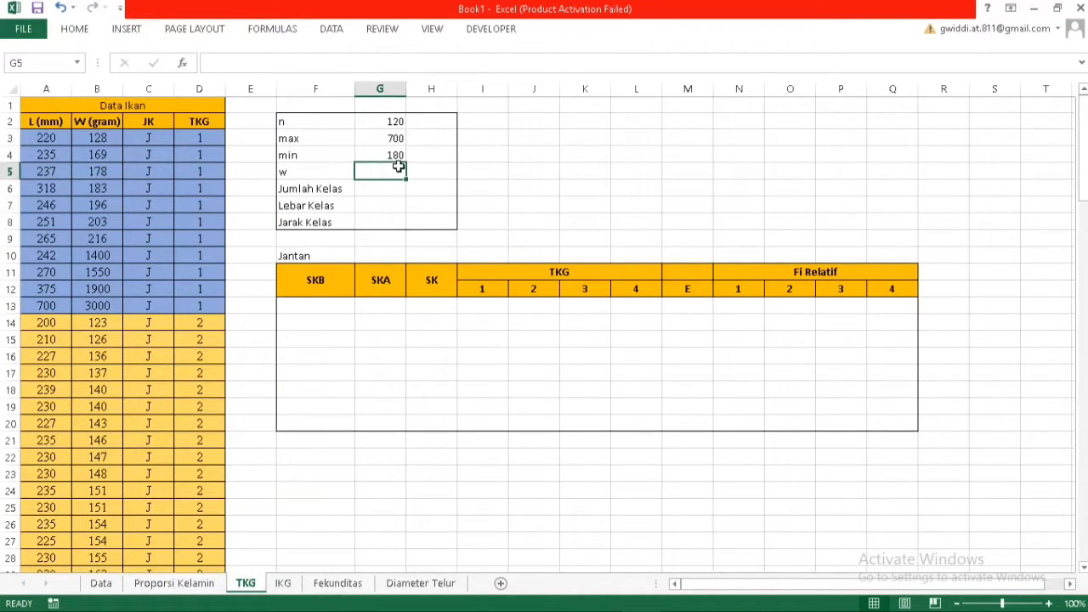
# Calculate the range w in G5 as maximum minus minimum, using =G3-G4
pyautogui.write('=')
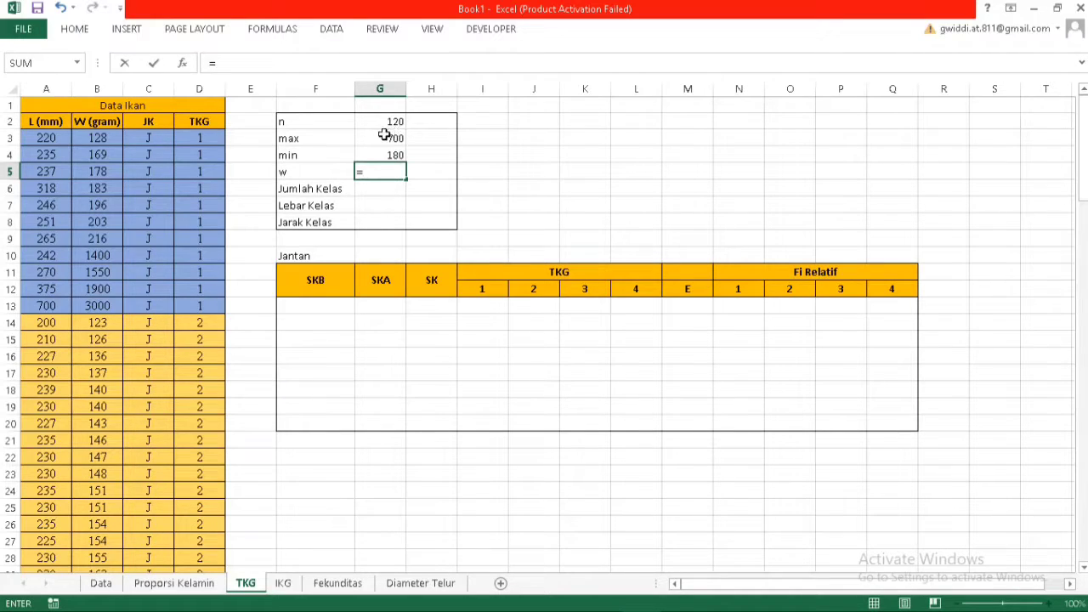
pyautogui.click(385, 136)
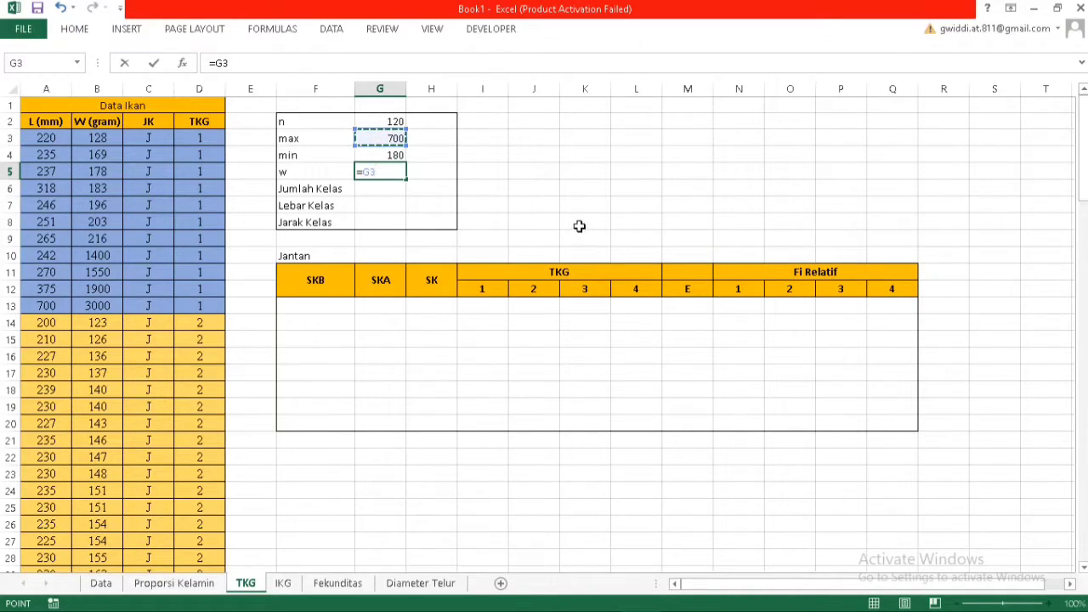
pyautogui.write('-')
pyautogui.click(399, 156)
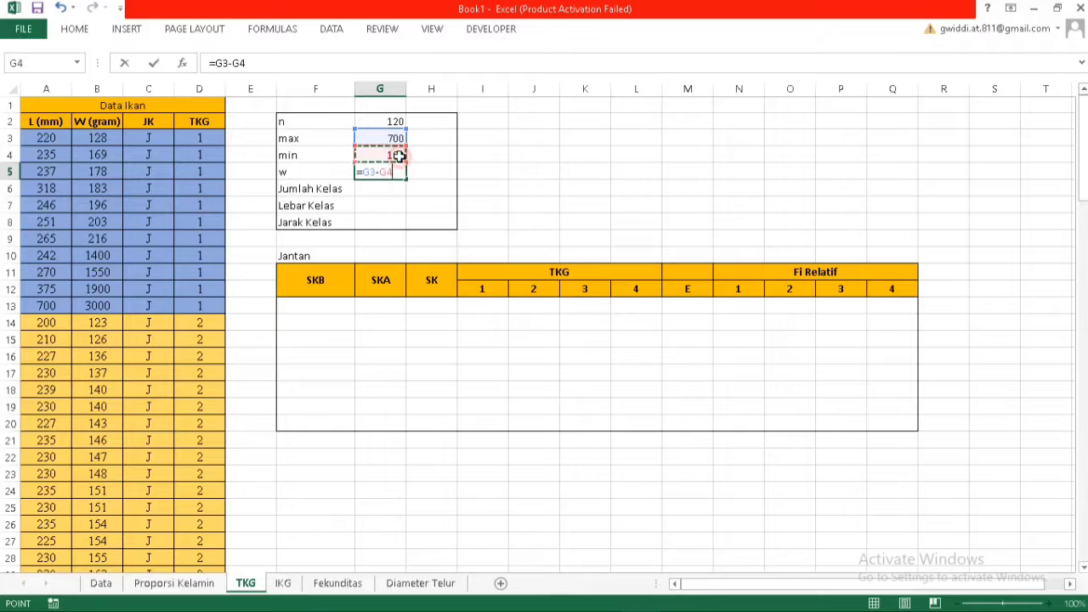
pyautogui.press('Return')
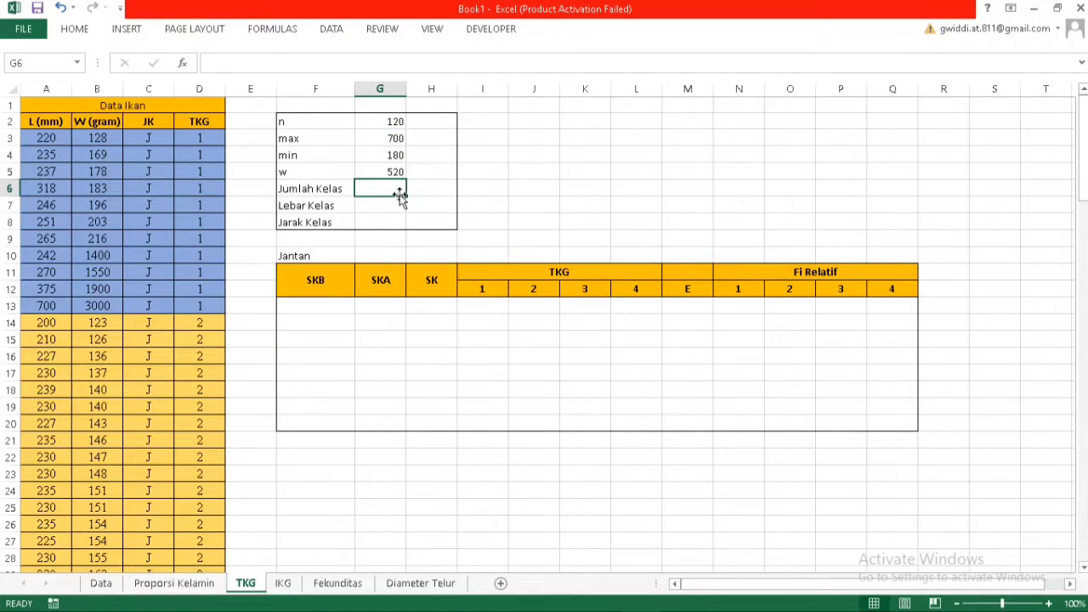
# Calculate Jumlah Kelas in G6 with =1+(3.32*(log(G2))) and enter the rounded class count 8 in H6
pyautogui.write('=1+(')
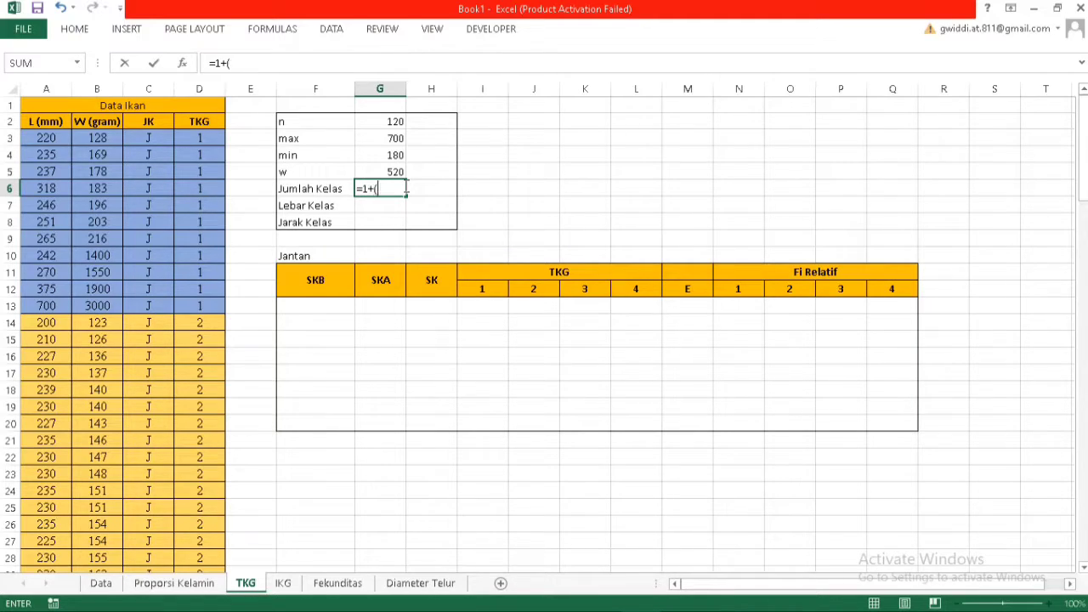
pyautogui.write('3.32*(log(')
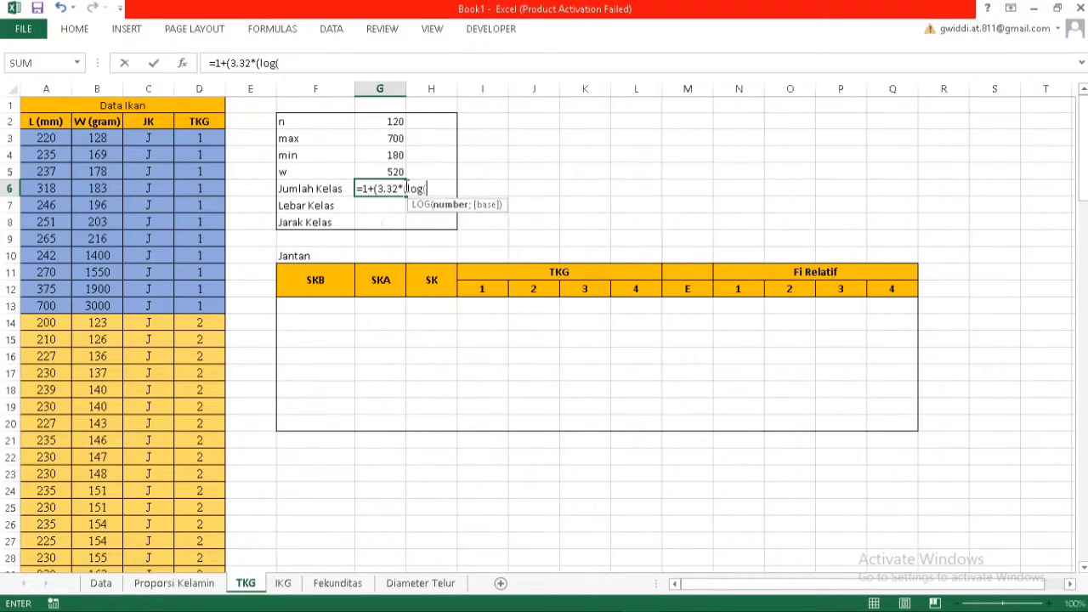
pyautogui.click(380, 121)
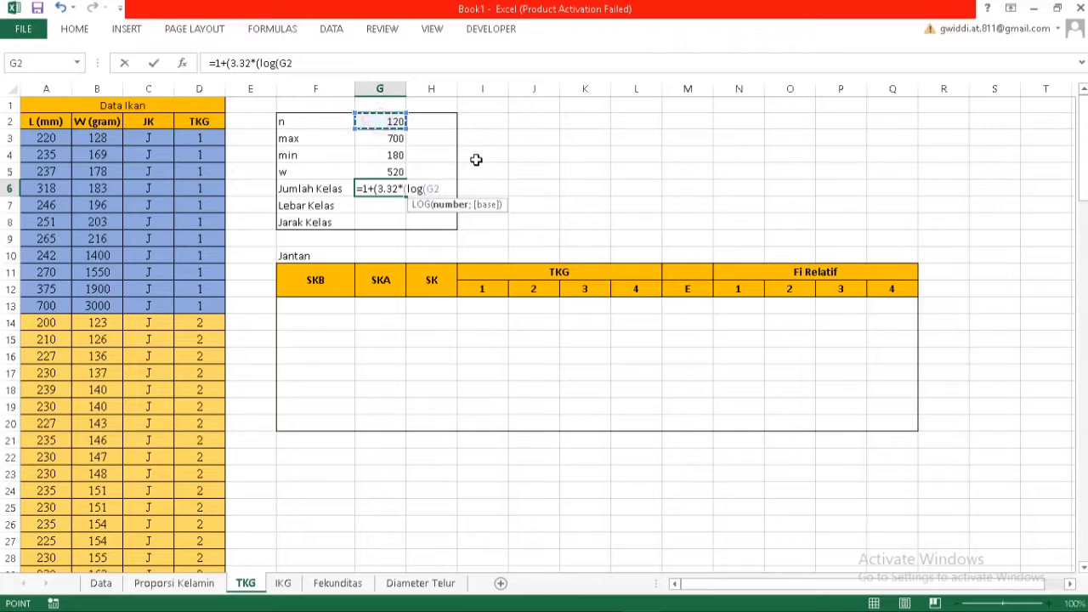
pyautogui.write(')))')
pyautogui.press('Return')
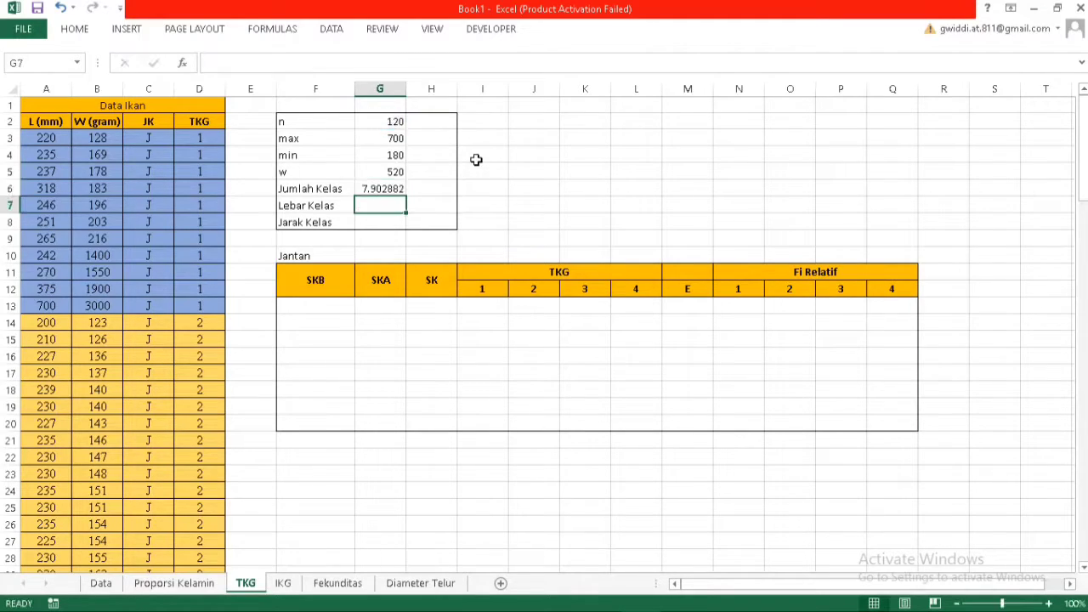
pyautogui.click(435, 188)
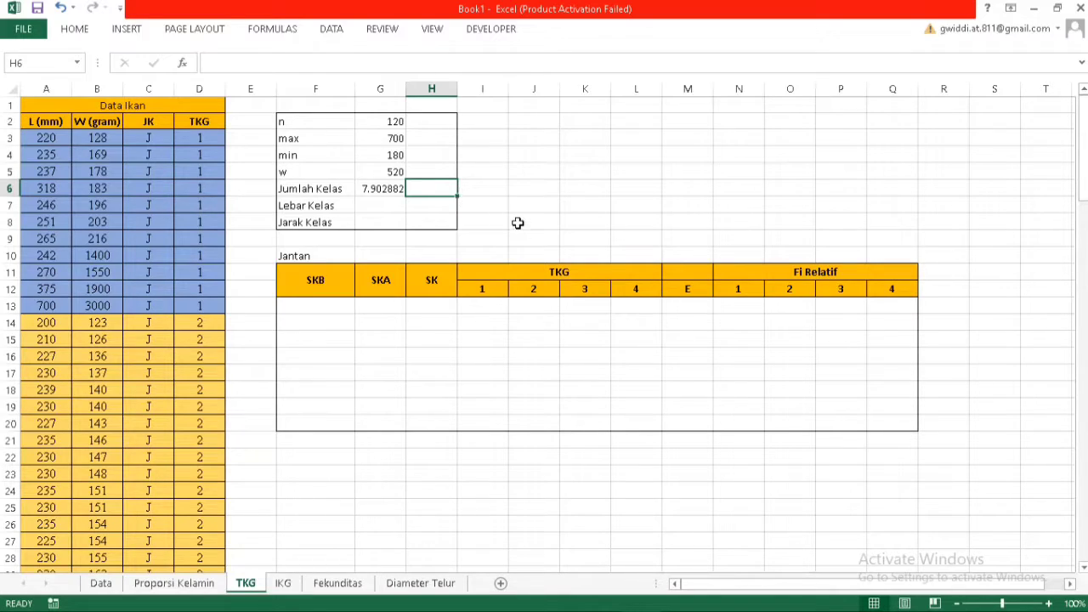
pyautogui.write('8')
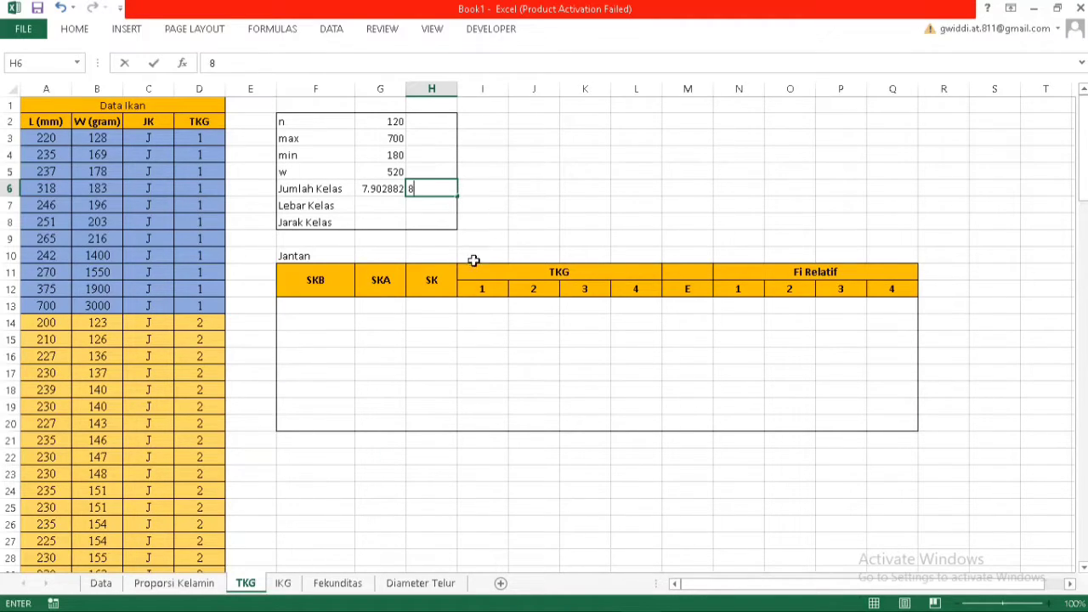
# Calculate Lebar Kelas in G7 by dividing w by the rounded class count, using =G5/H6
pyautogui.click(367, 206)
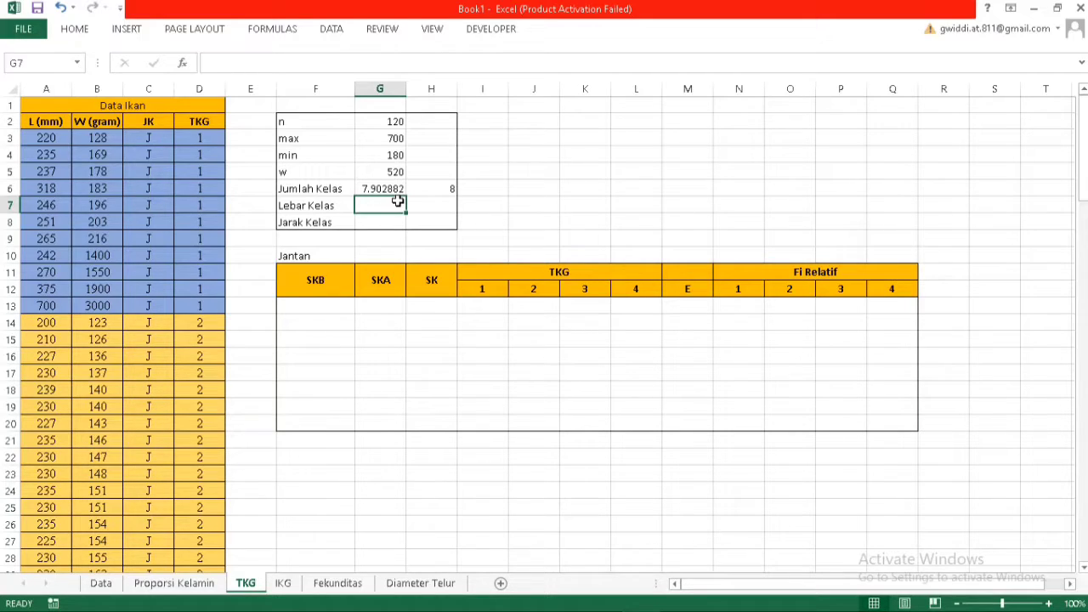
pyautogui.write('=')
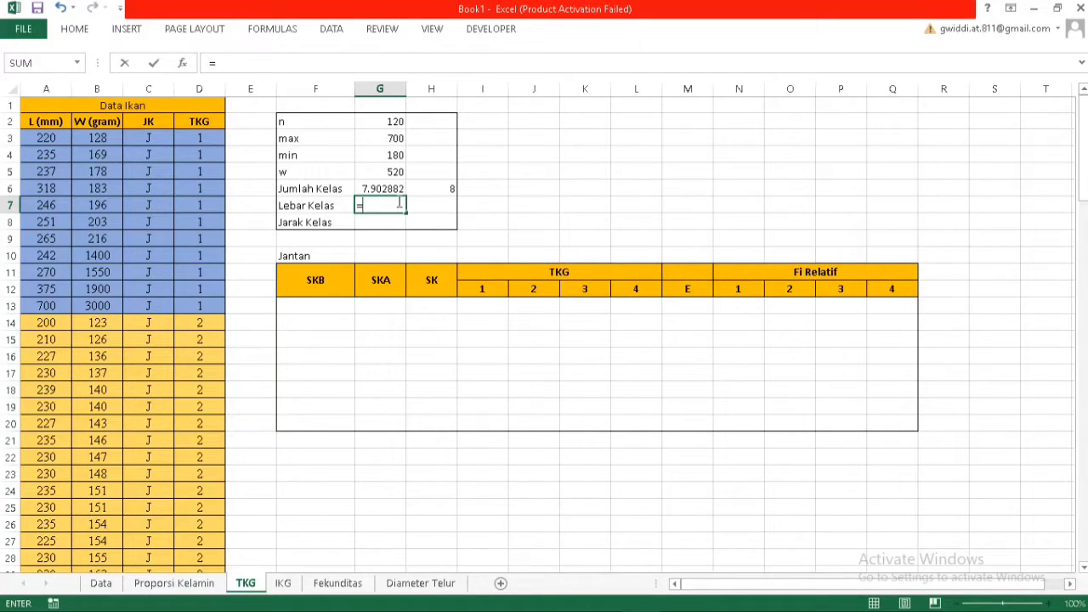
pyautogui.click(371, 169)
pyautogui.write('/')
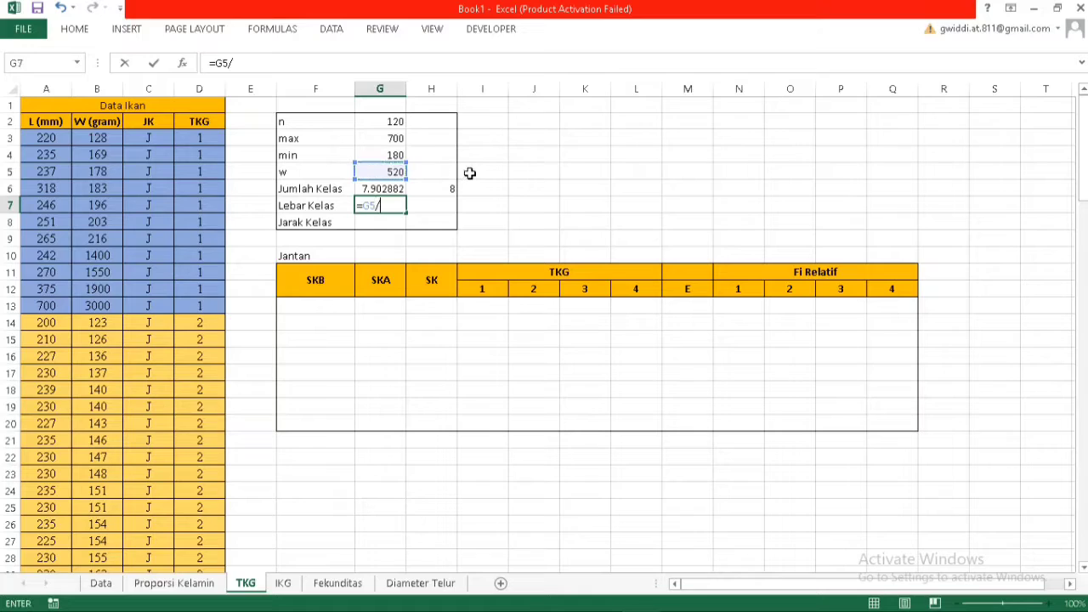
pyautogui.click(452, 189)
pyautogui.press('Return')
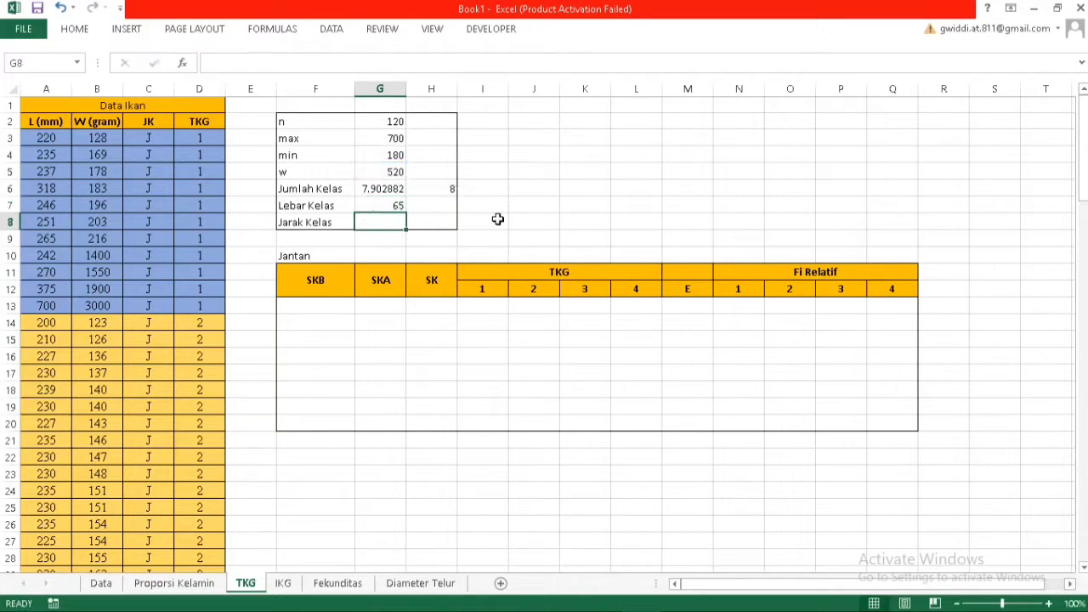
# Calculate Jarak Kelas in G8 as the class width plus one, using =G7+1
pyautogui.click(383, 206)
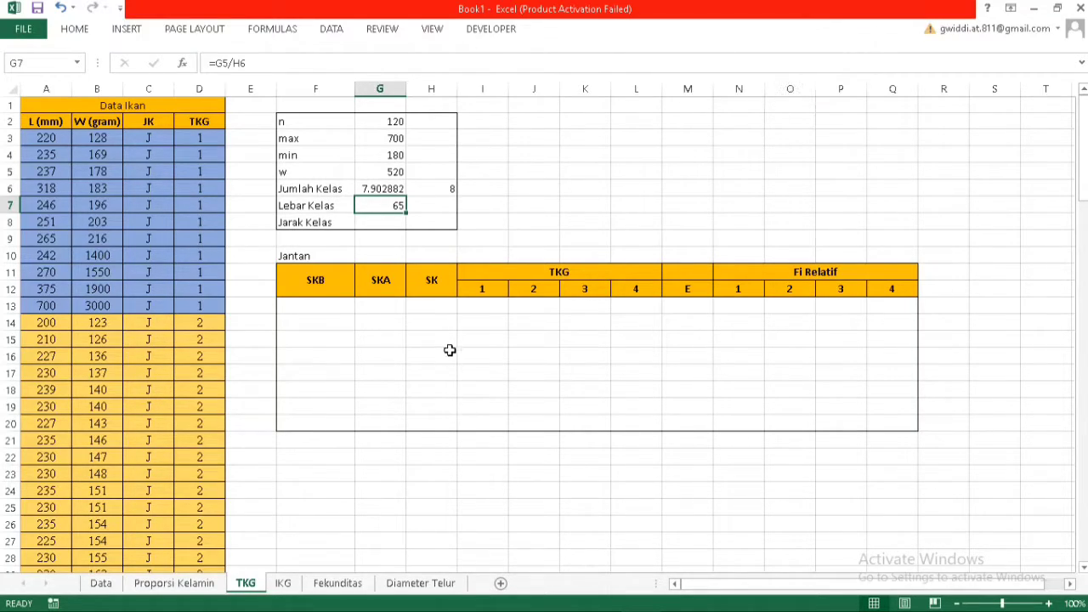
pyautogui.click(386, 223)
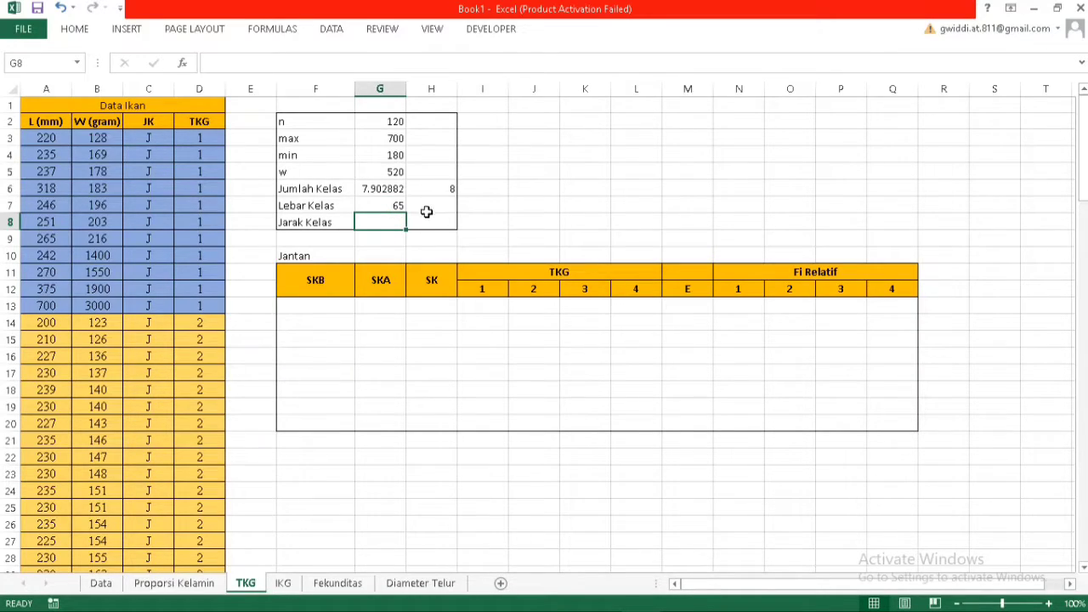
pyautogui.write('=')
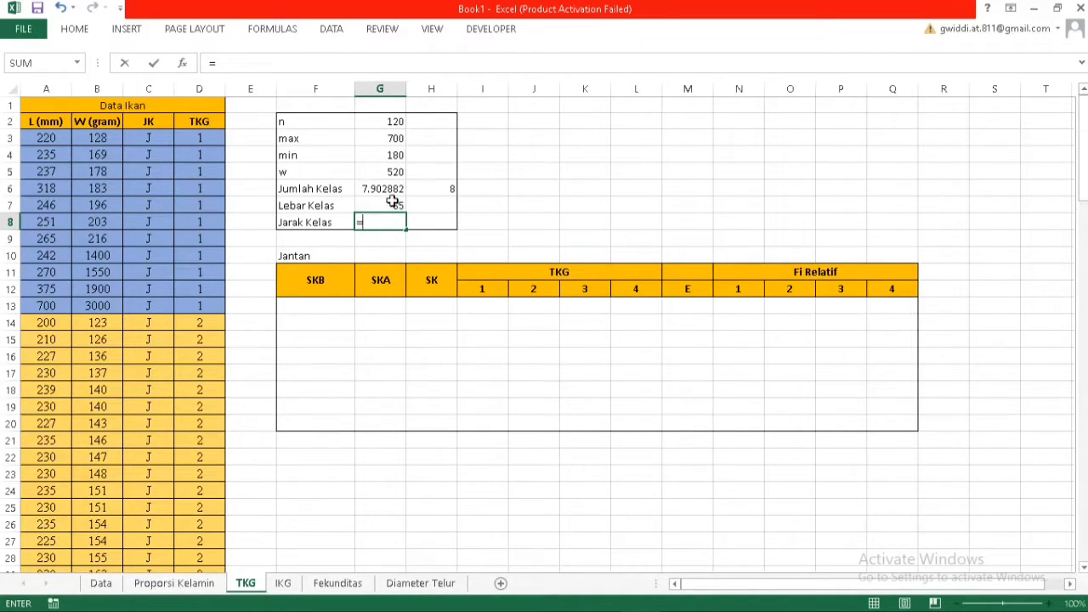
pyautogui.click(392, 202)
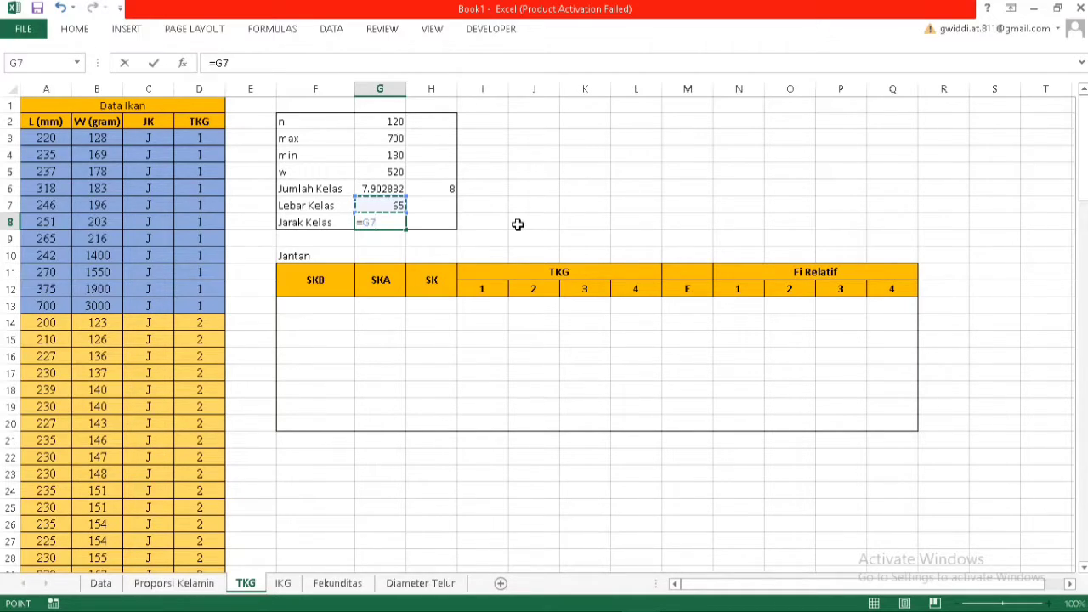
pyautogui.write('+1')
pyautogui.press('Return')
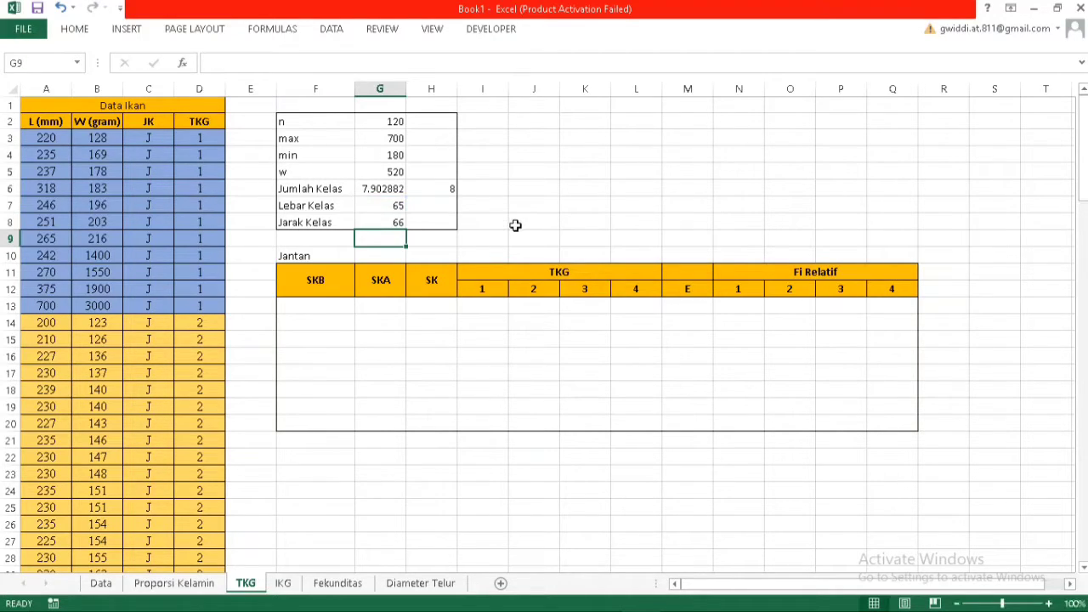
# Enter the first SKB lower class limit in F13 by referencing the minimum, using =G4
pyautogui.click(296, 304)
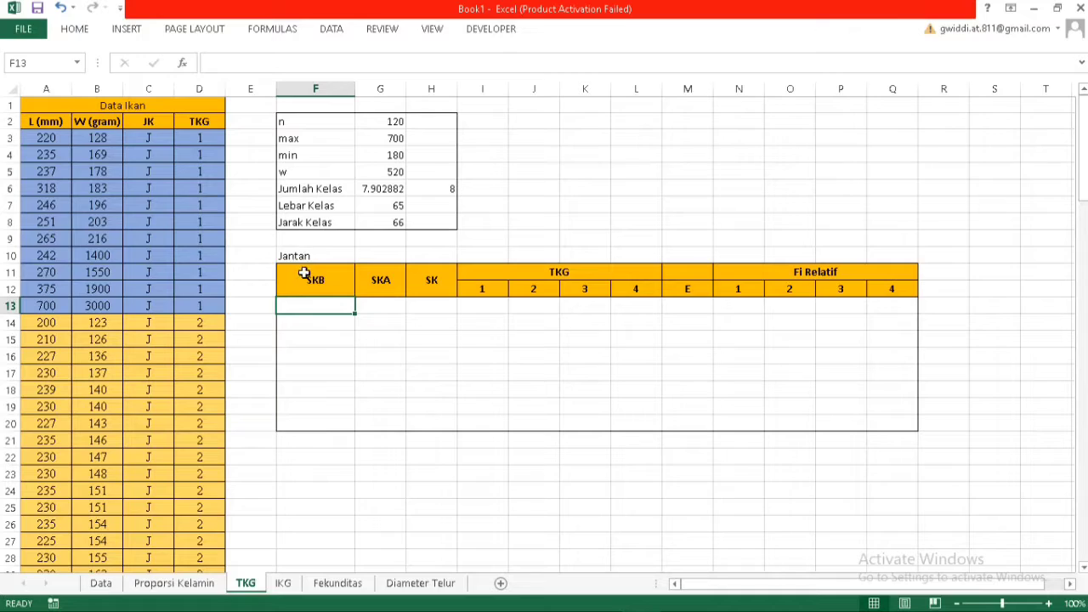
pyautogui.moveTo(312, 304); pyautogui.dragTo(897, 422)
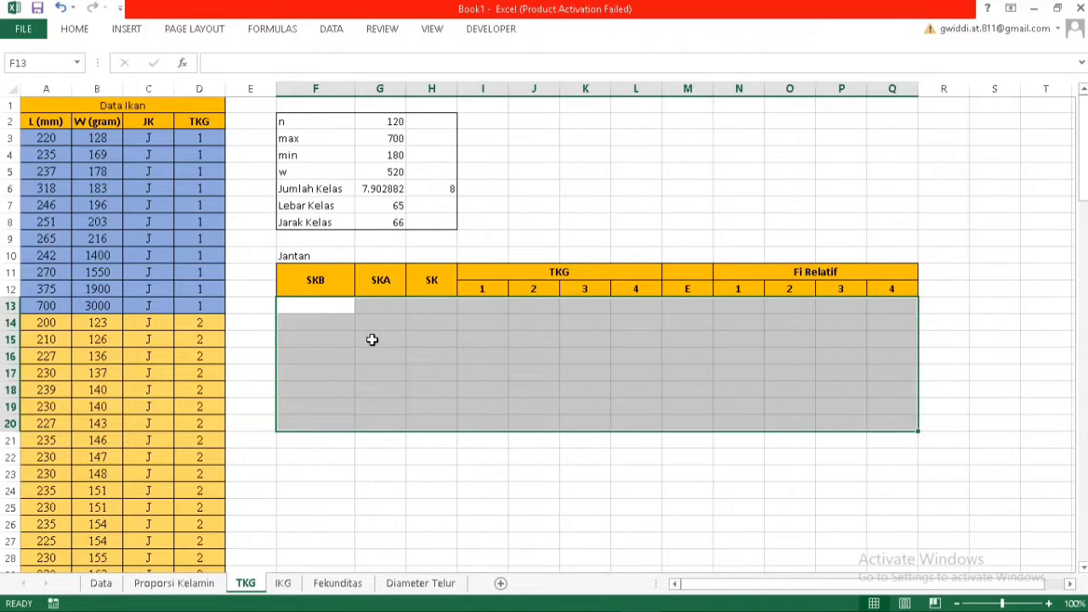
pyautogui.click(342, 303)
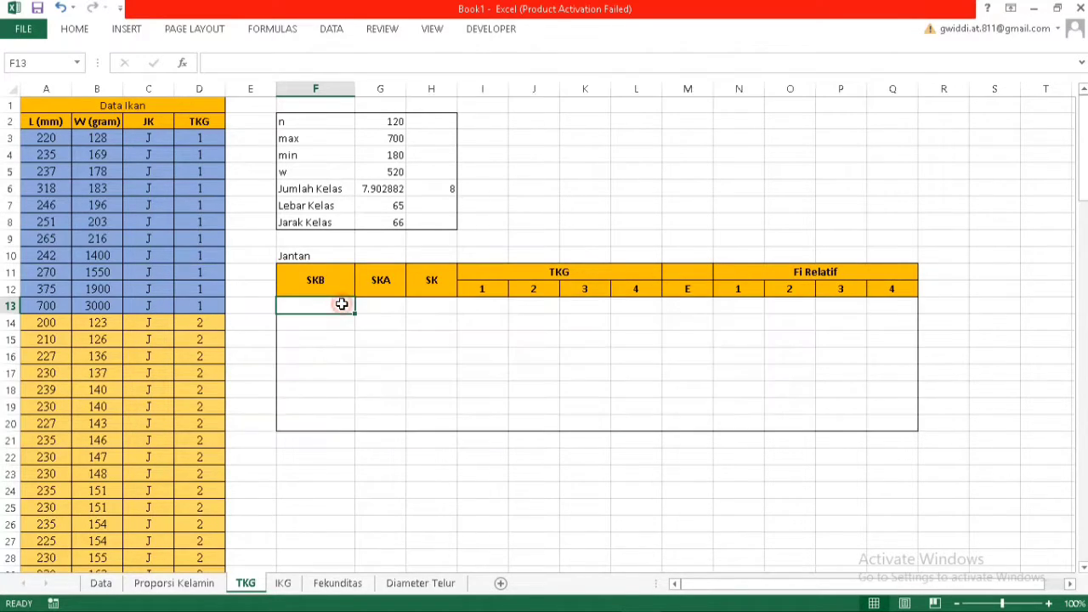
pyautogui.write('=')
pyautogui.click(396, 159)
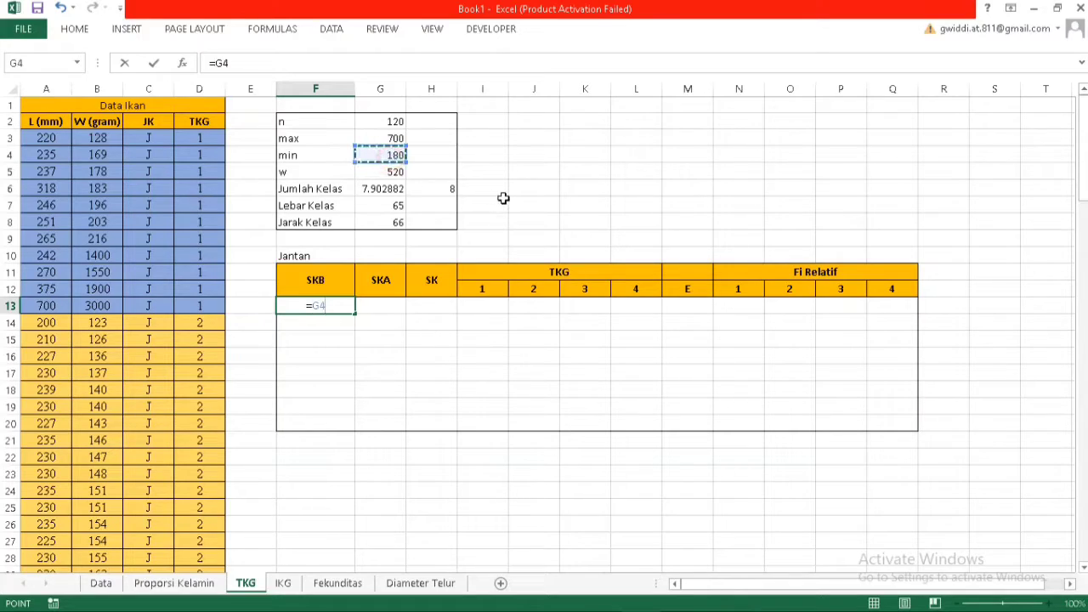
pyautogui.press('Return')
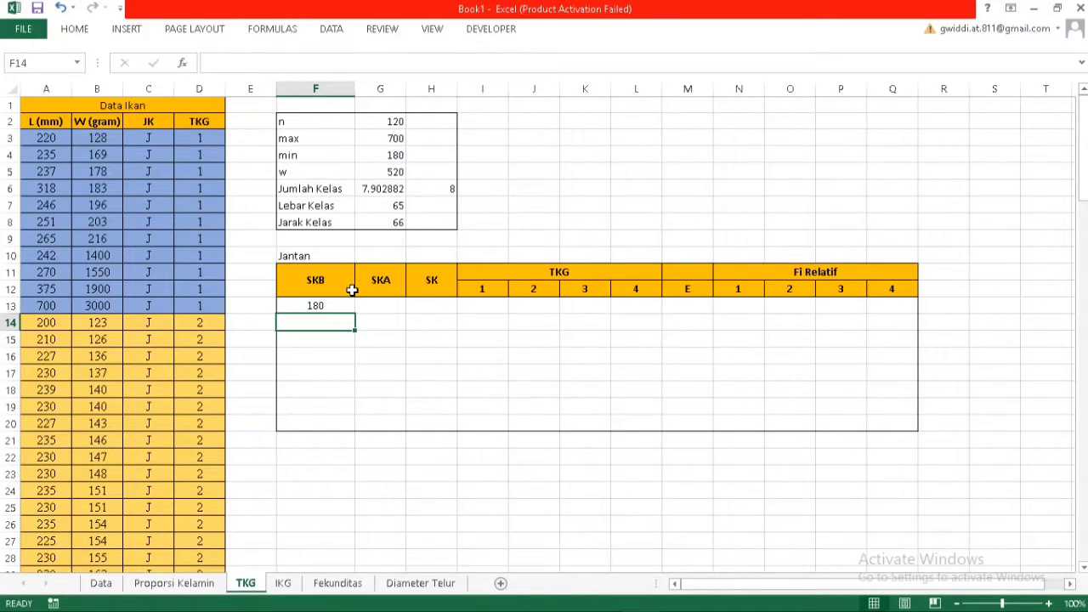
# Calculate the second SKB lower limit in F14 by adding Jarak Kelas to the first limit, using =F13+G8
pyautogui.write('=')
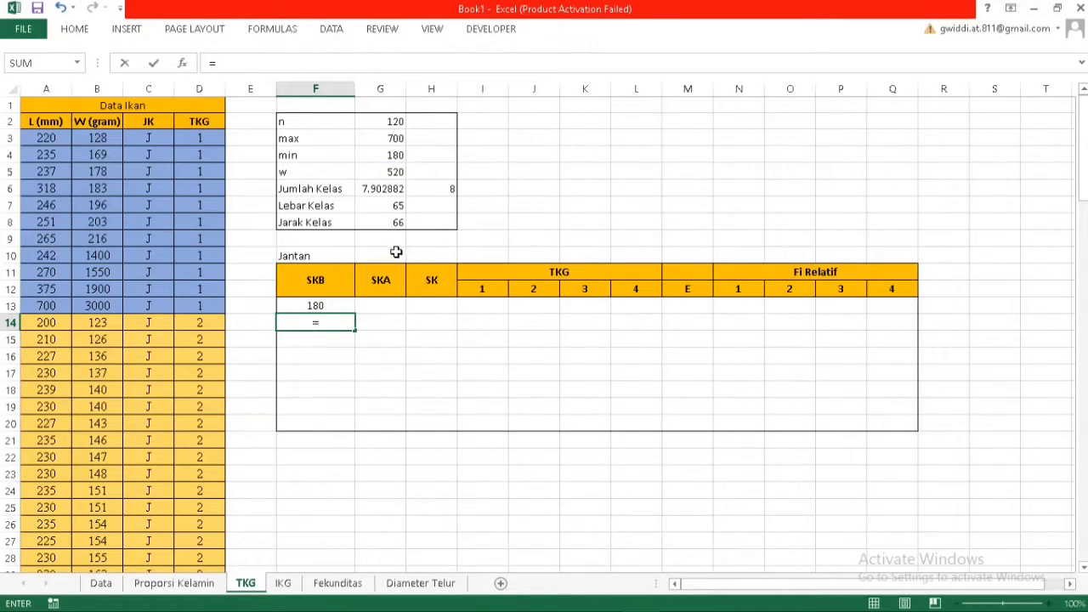
pyautogui.click(322, 301)
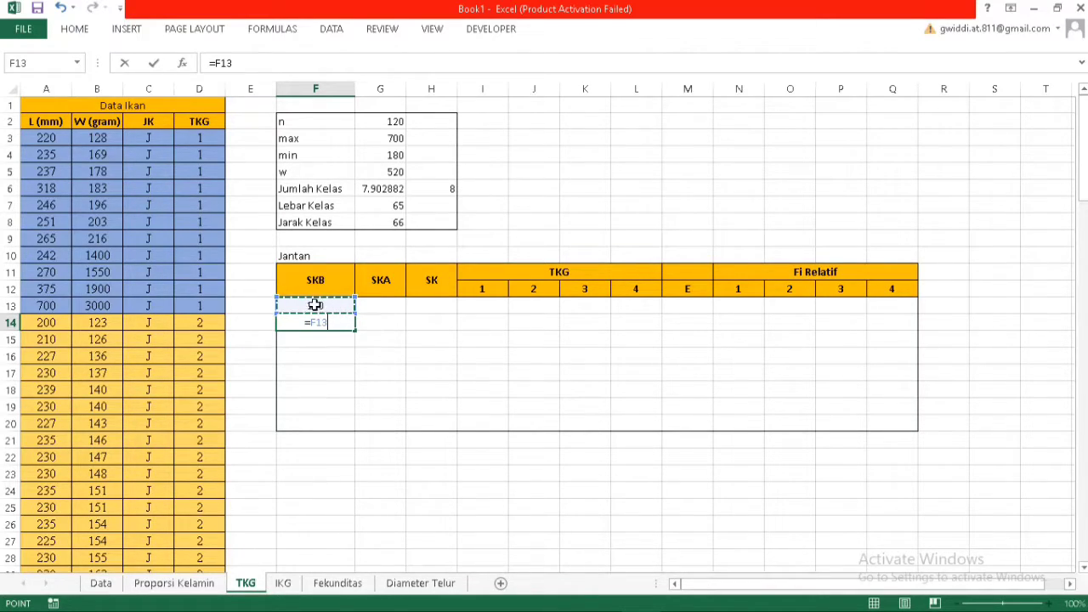
pyautogui.write('+')
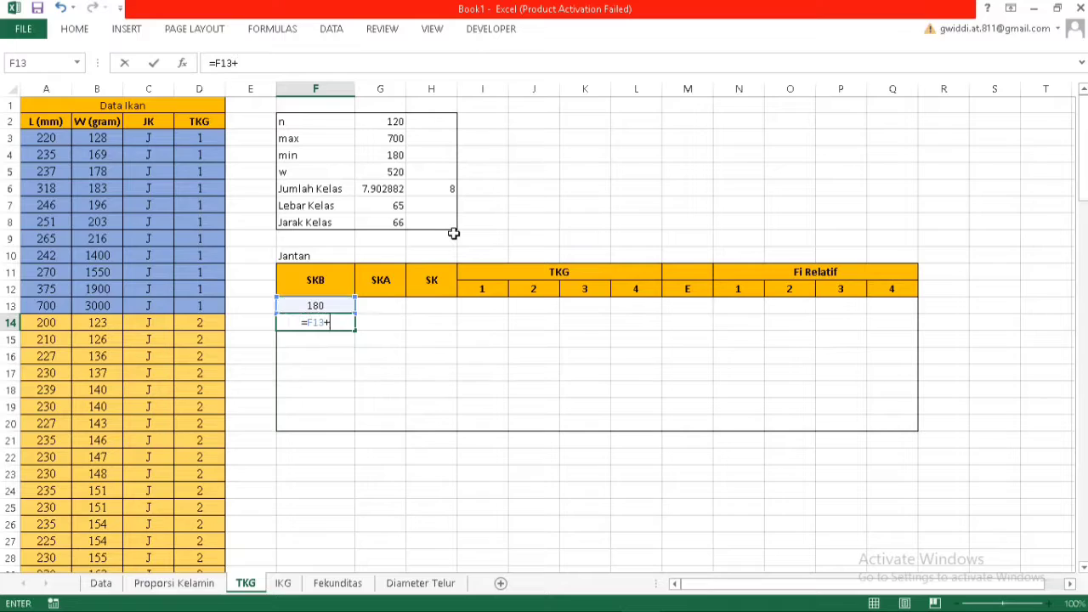
pyautogui.click(398, 224)
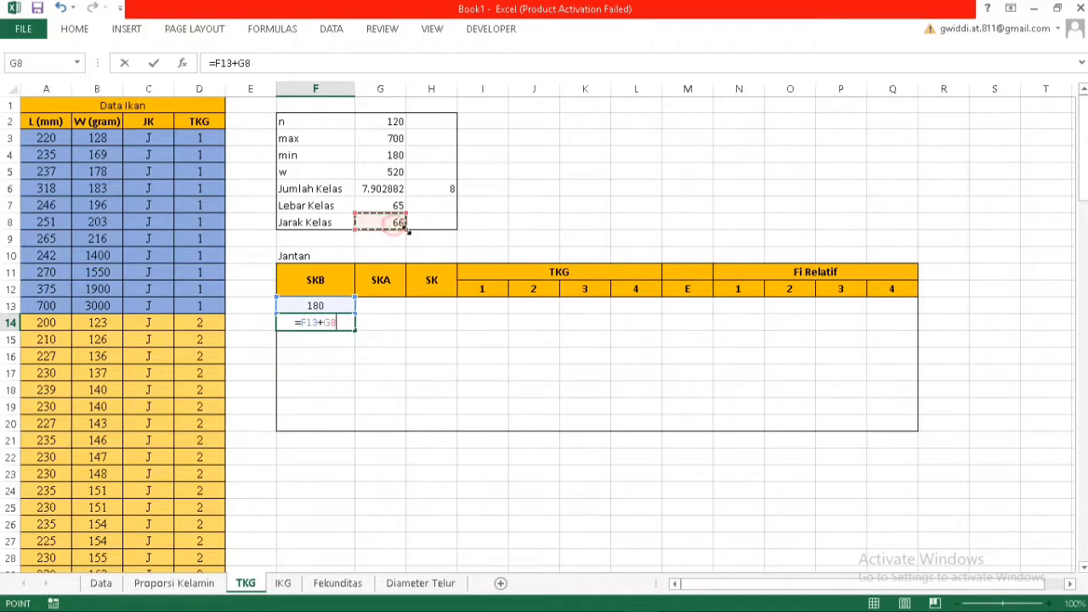
pyautogui.press('Return')
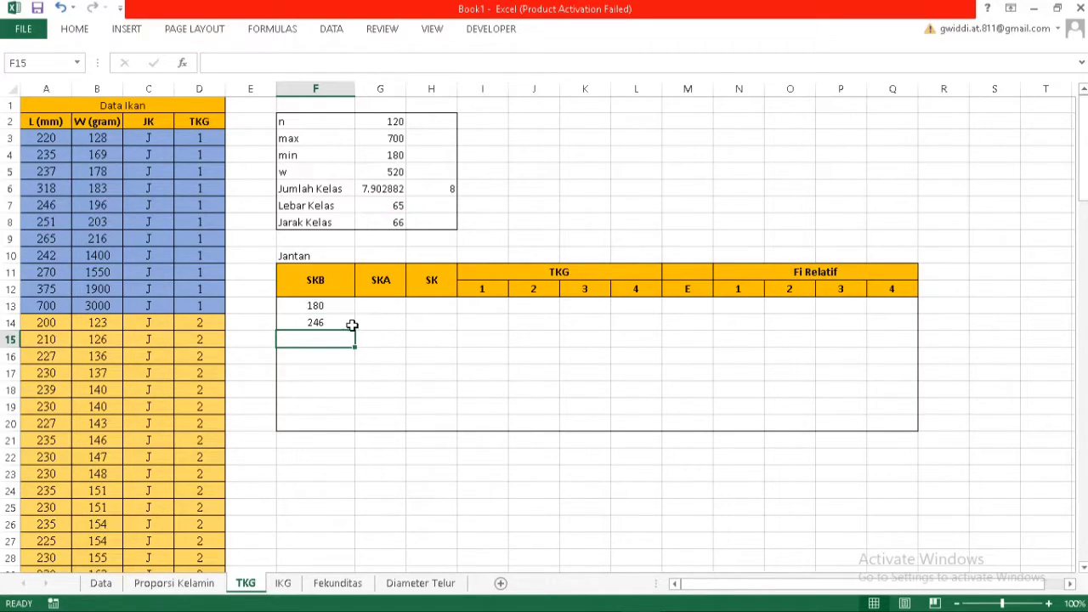
# Try to fill the F14 formula down through F20, and undo the fill
pyautogui.click(352, 327)
pyautogui.moveTo(353, 330); pyautogui.dragTo(362, 437)
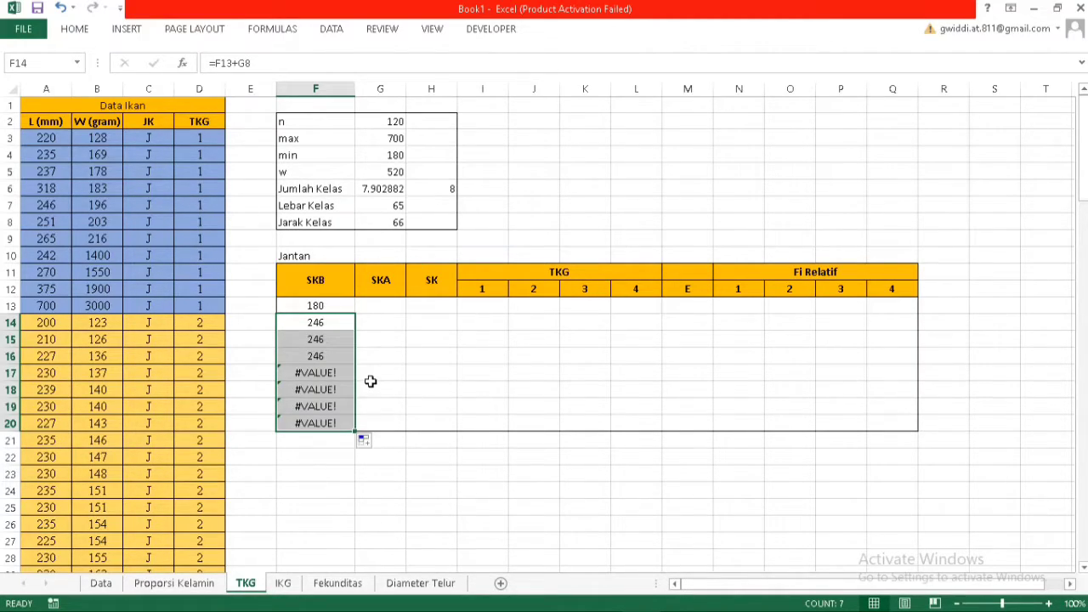
pyautogui.hotkey('ctrl', 'z')
# Make the Jarak Kelas reference absolute in F14, giving =F13+$G$8, and fill the formula down to F20
pyautogui.click(267, 59)
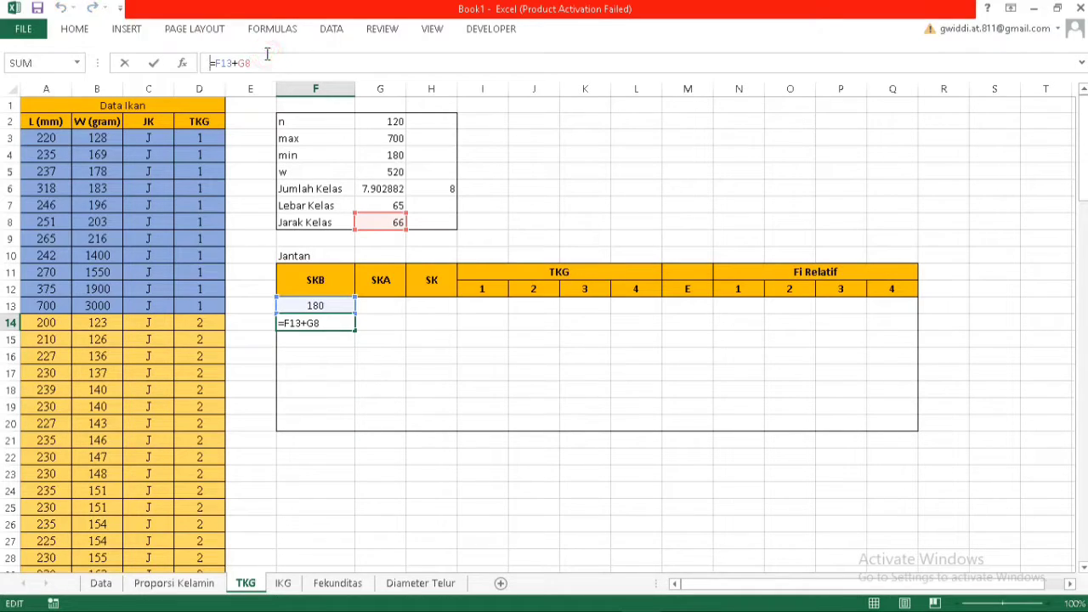
pyautogui.moveTo(267, 54); pyautogui.dragTo(262, 61)
pyautogui.click(264, 64)
pyautogui.press('F4')
pyautogui.press('Return')
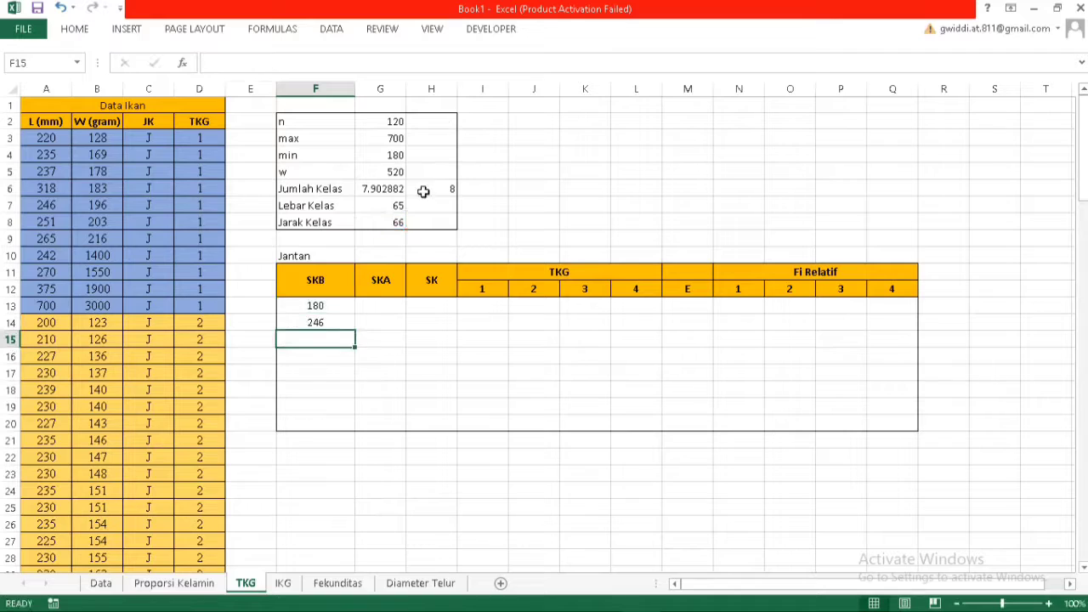
pyautogui.click(340, 324)
pyautogui.moveTo(354, 331); pyautogui.dragTo(348, 426)
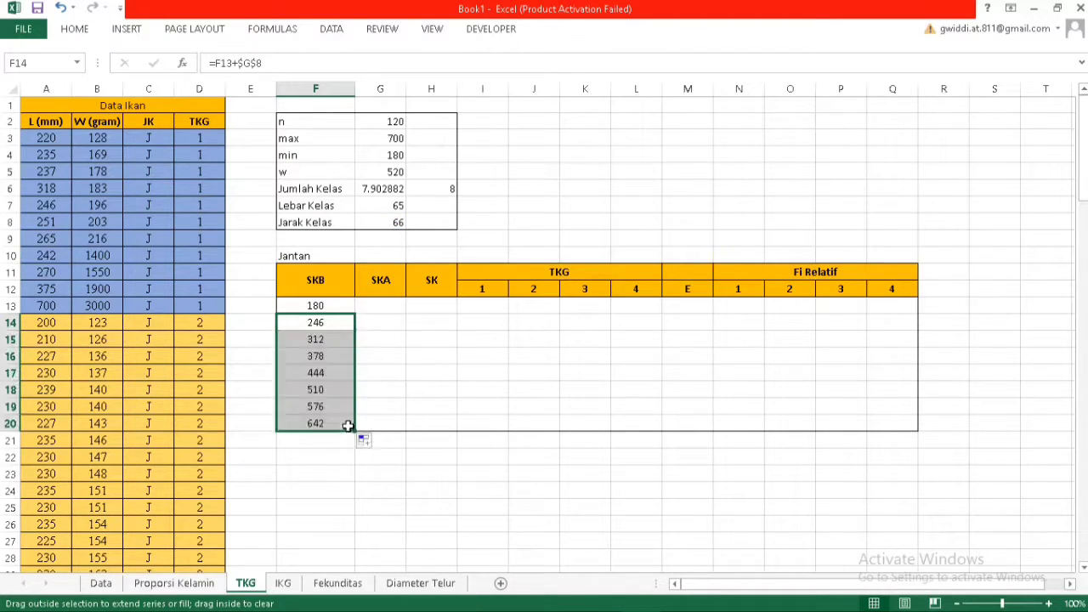
pyautogui.click(430, 189)
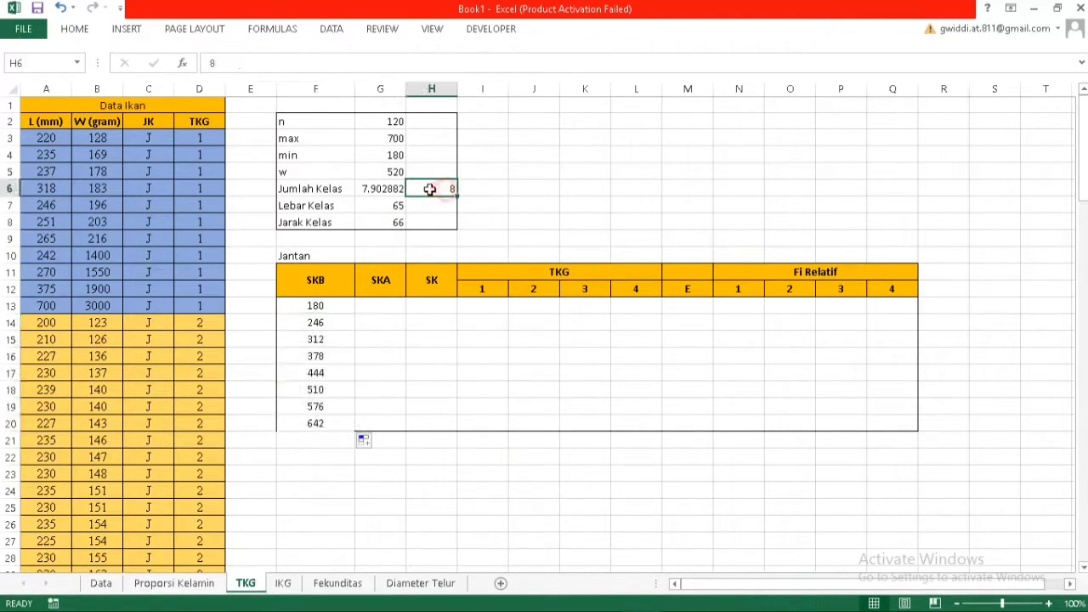
# Calculate the SKA upper limit in G13 with =F13+$G$7 and fill the formula down to G20
pyautogui.click(393, 311)
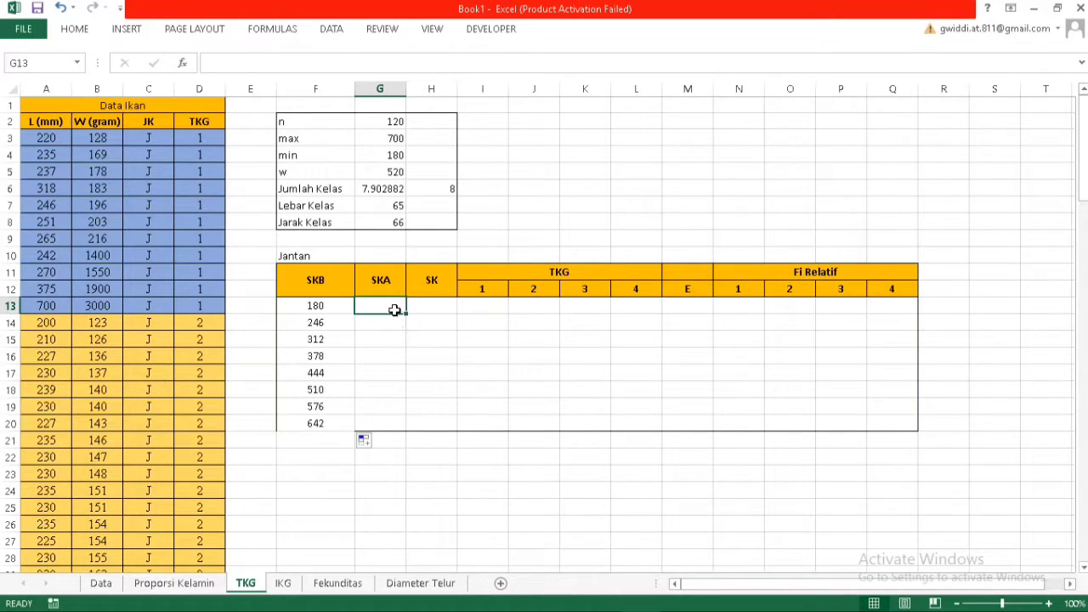
pyautogui.write('=')
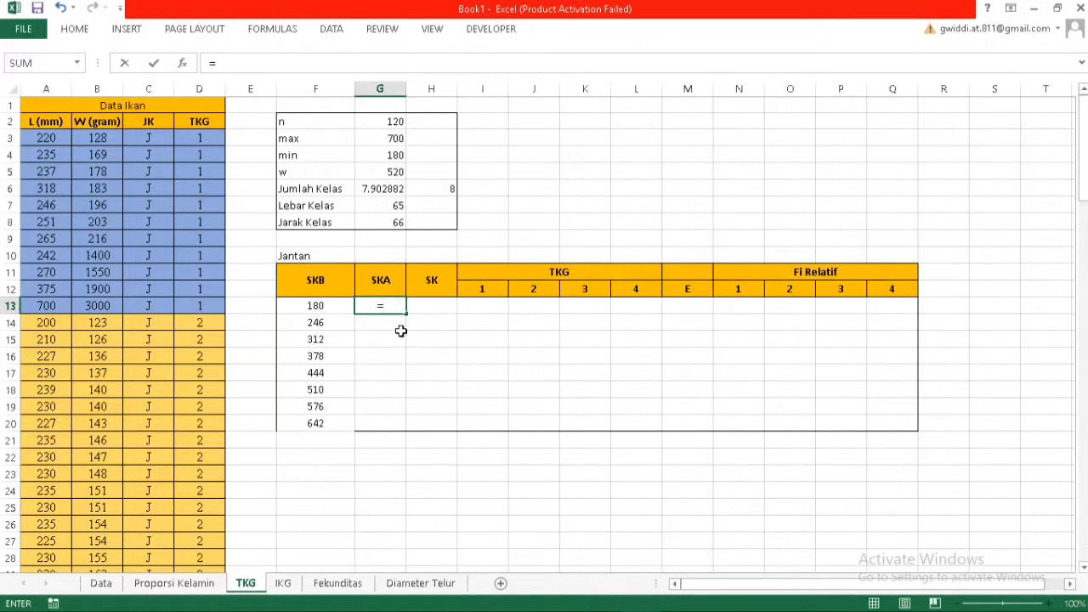
pyautogui.click(316, 304)
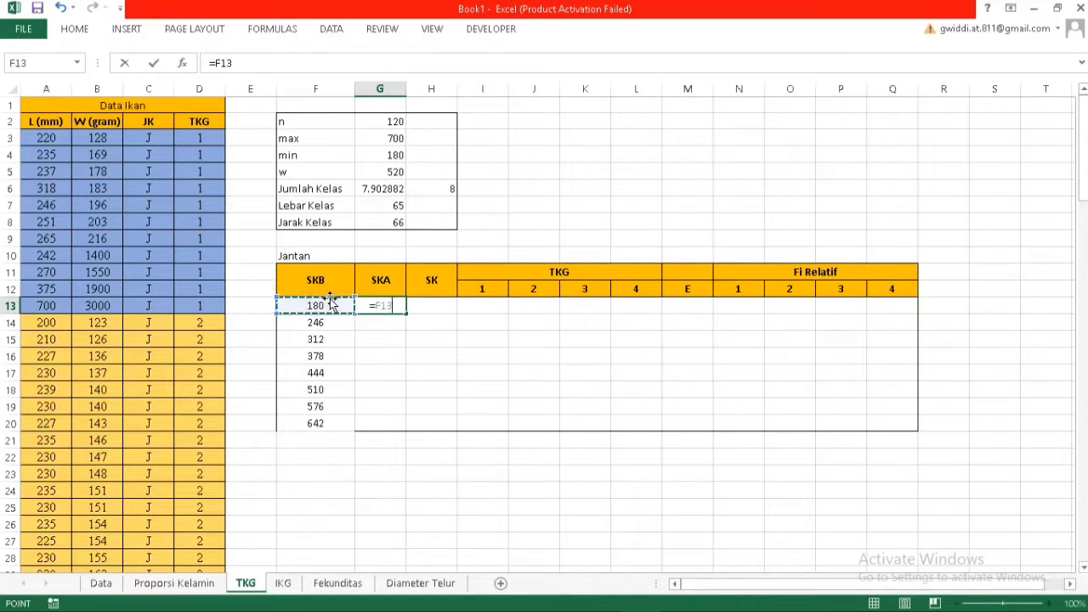
pyautogui.write('+')
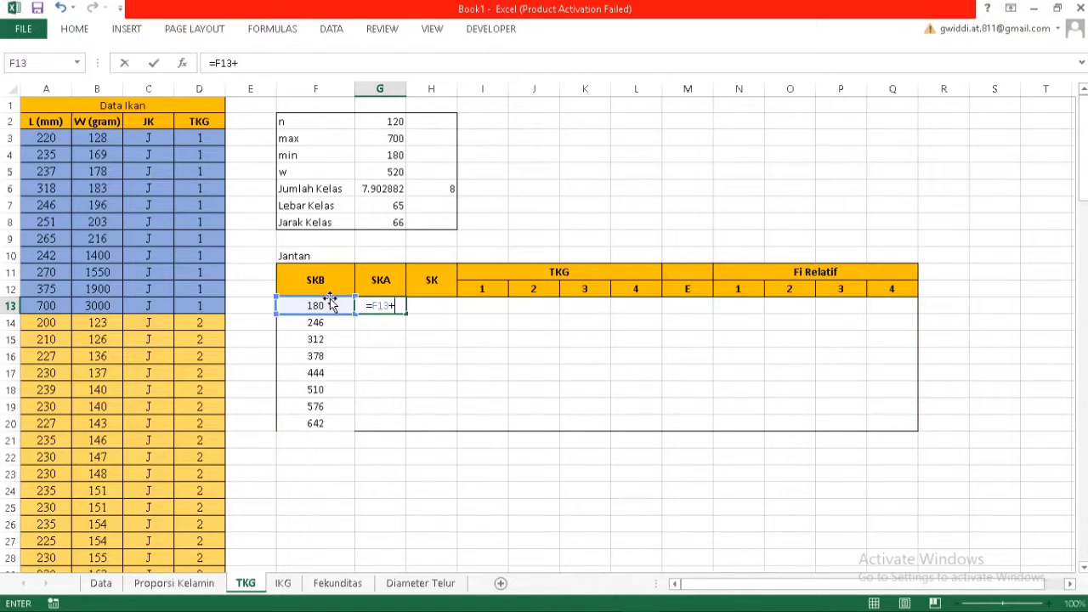
pyautogui.click(394, 209)
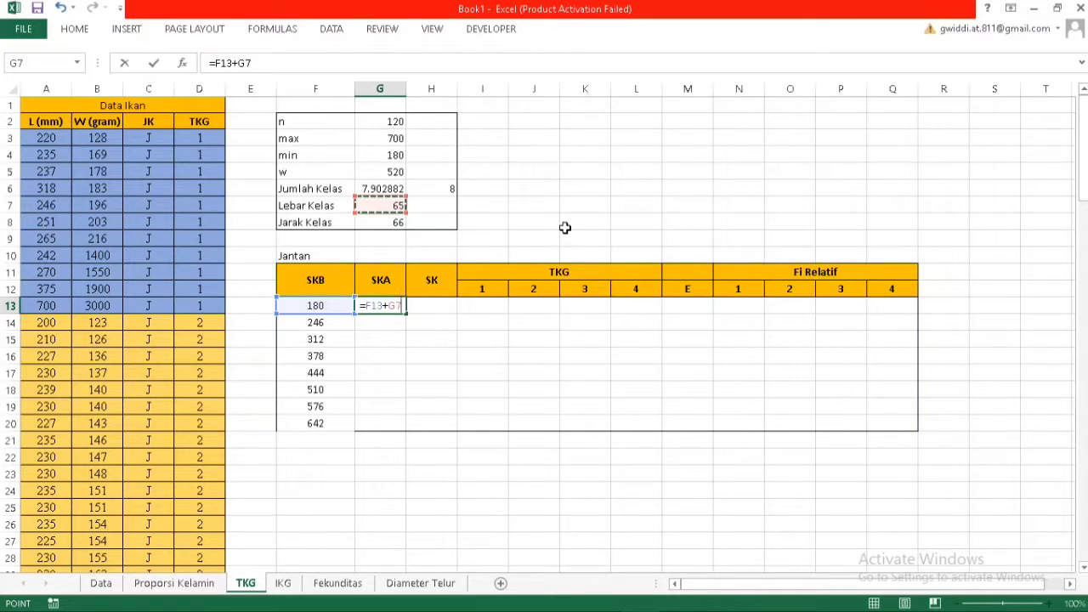
pyautogui.press('F4')
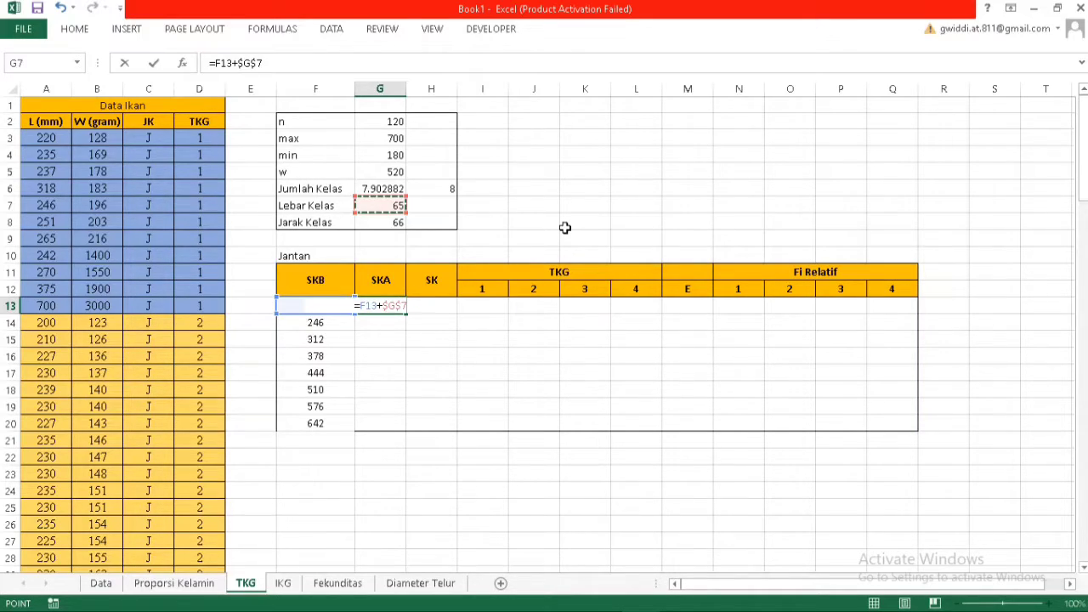
pyautogui.press('Return')
pyautogui.click(399, 306)
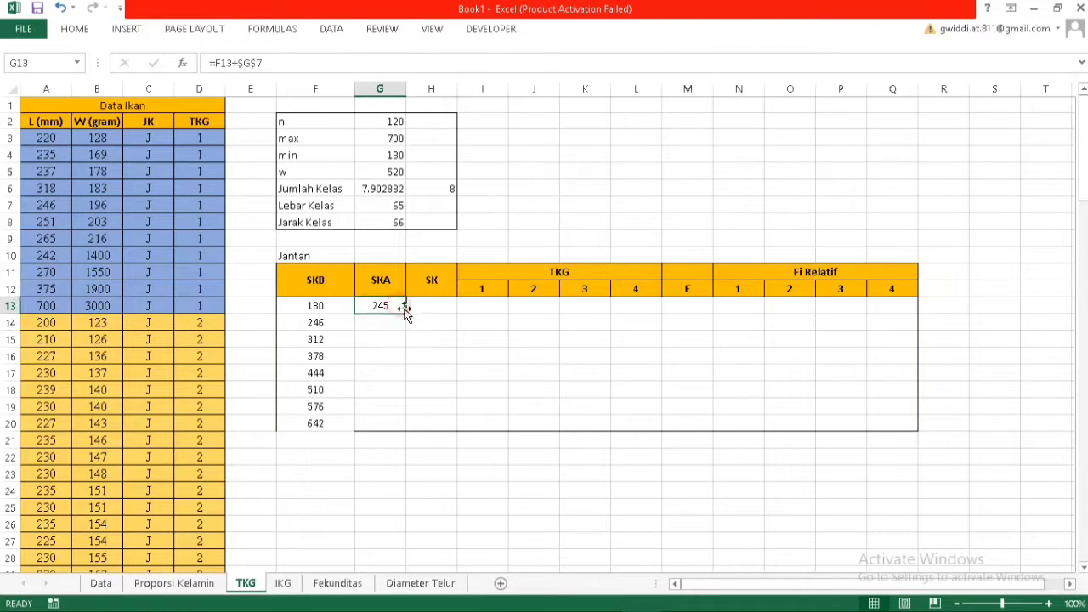
pyautogui.moveTo(406, 313); pyautogui.dragTo(394, 425)
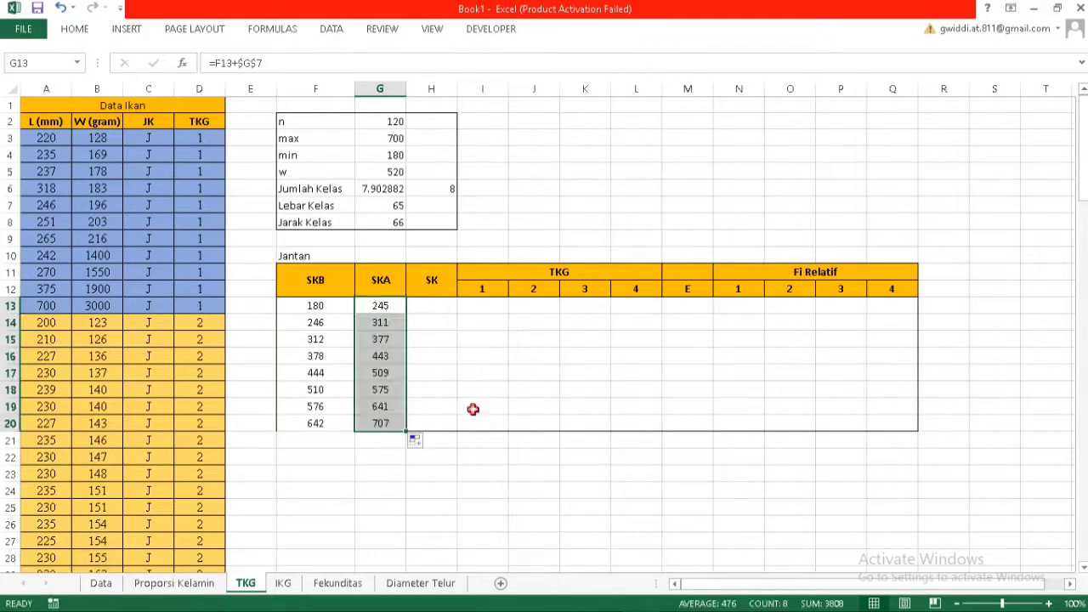
pyautogui.click(490, 400)
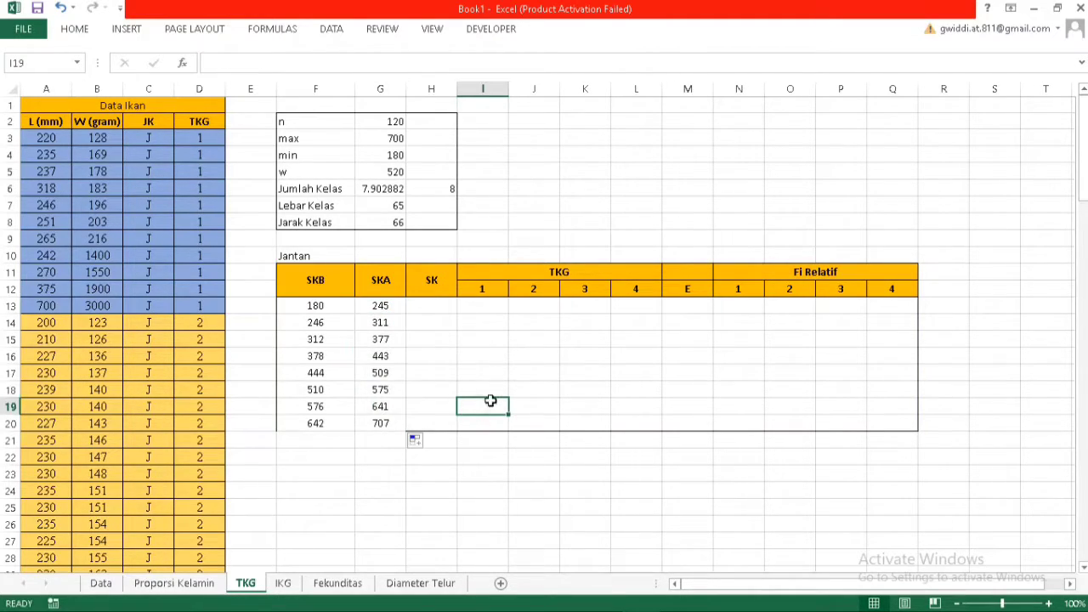
# Build the SK class interval label in H13 with =F13&-G13 and fill it down to H20
pyautogui.click(445, 306)
pyautogui.write('=')
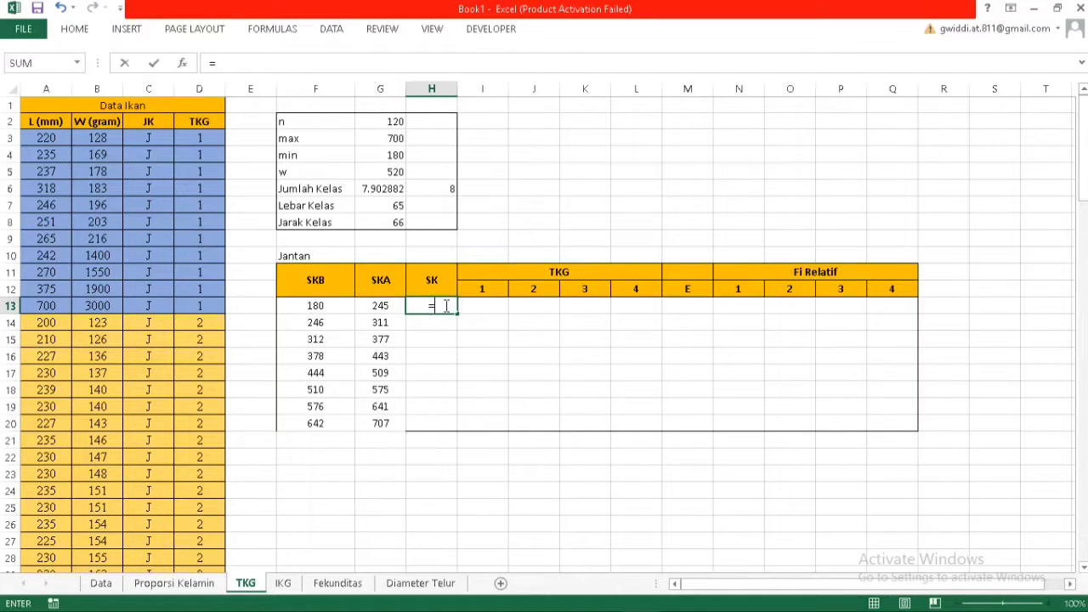
pyautogui.click(339, 310)
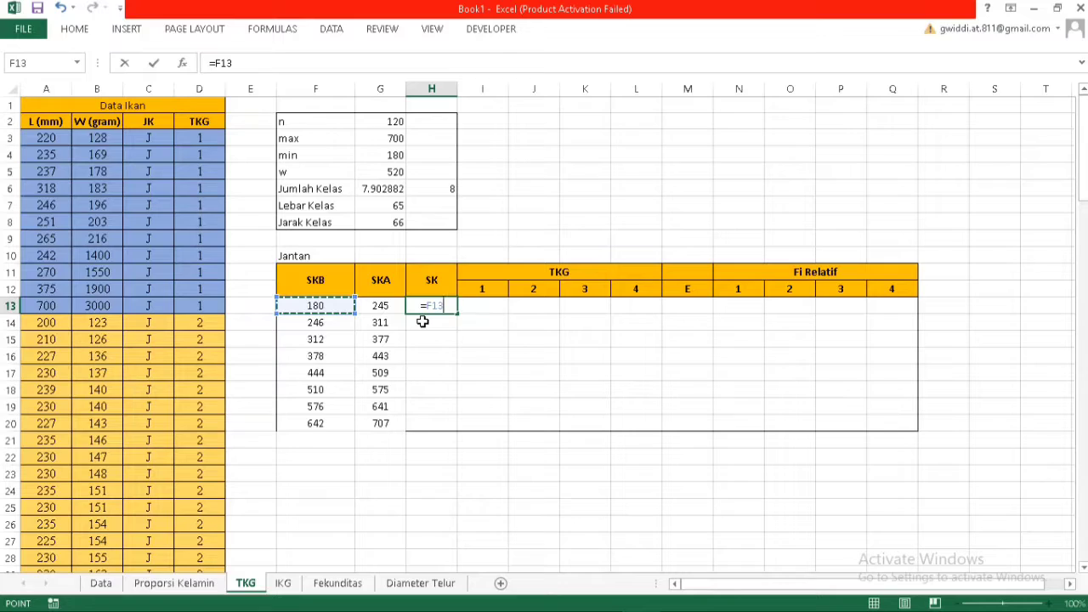
pyautogui.write('&-')
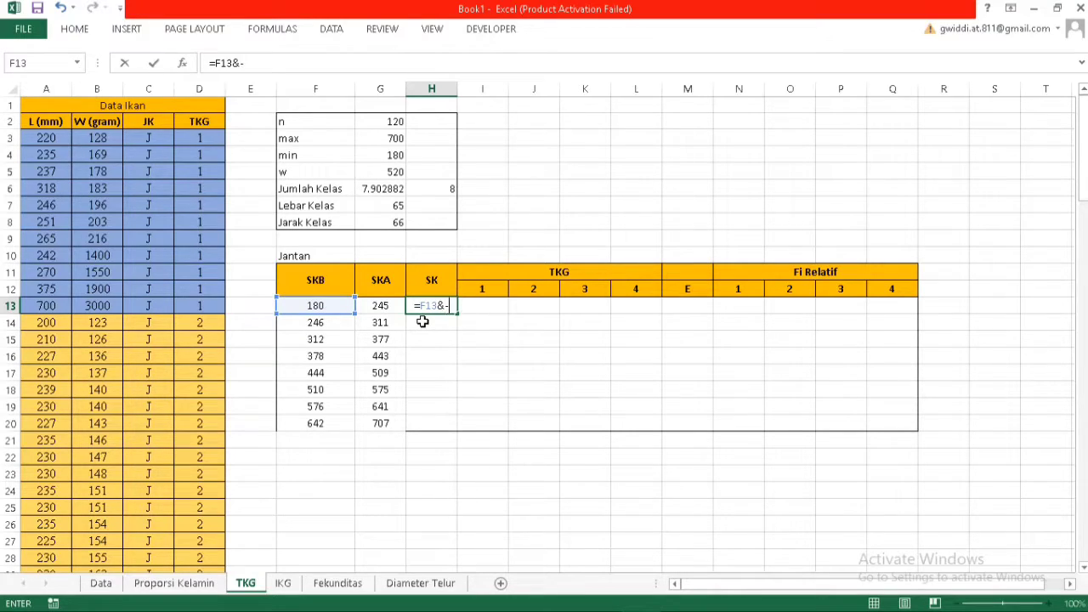
pyautogui.click(387, 307)
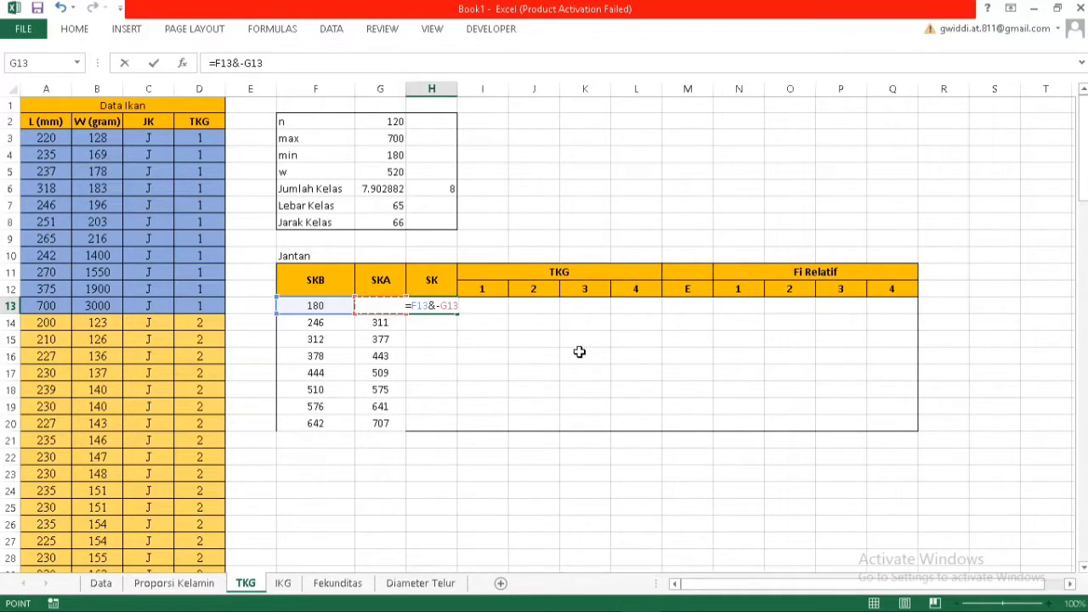
pyautogui.press('Return')
pyautogui.click(451, 307)
pyautogui.doubleClick(457, 314)
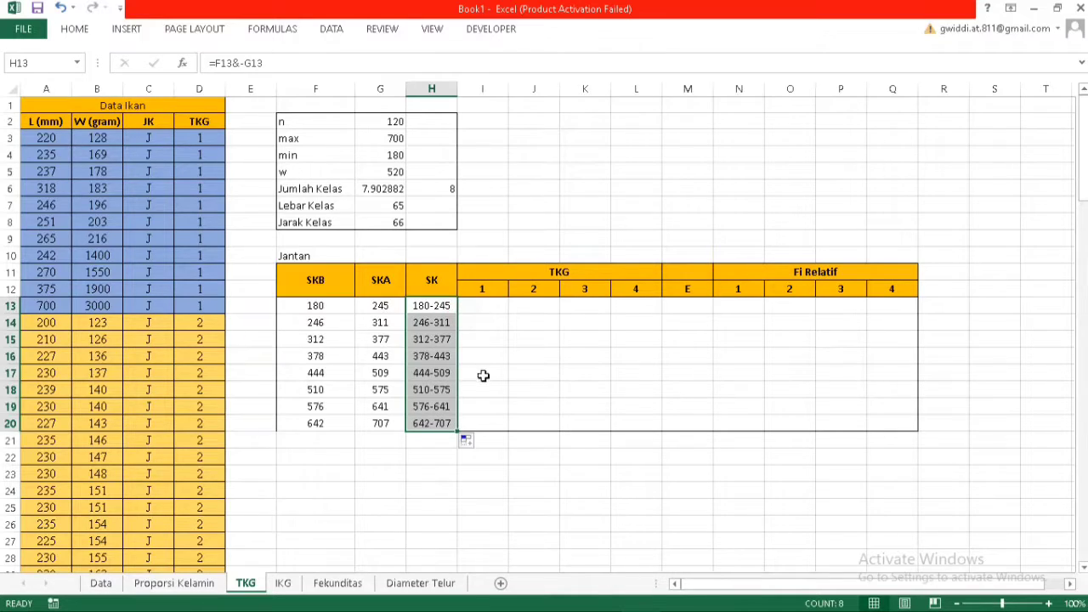
pyautogui.click(501, 404)
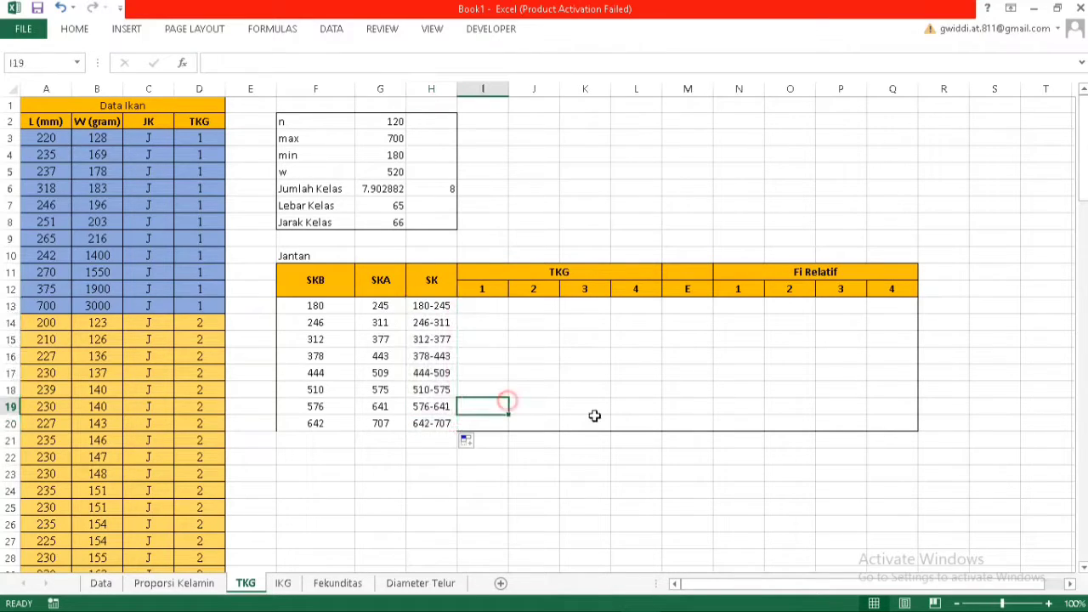
# Count the TKG 1 frequencies in I13:I20 with the array formula =FREQUENCY(A3:A13;G13:G20), and select J13:J20 for TKG 2
pyautogui.click(505, 306)
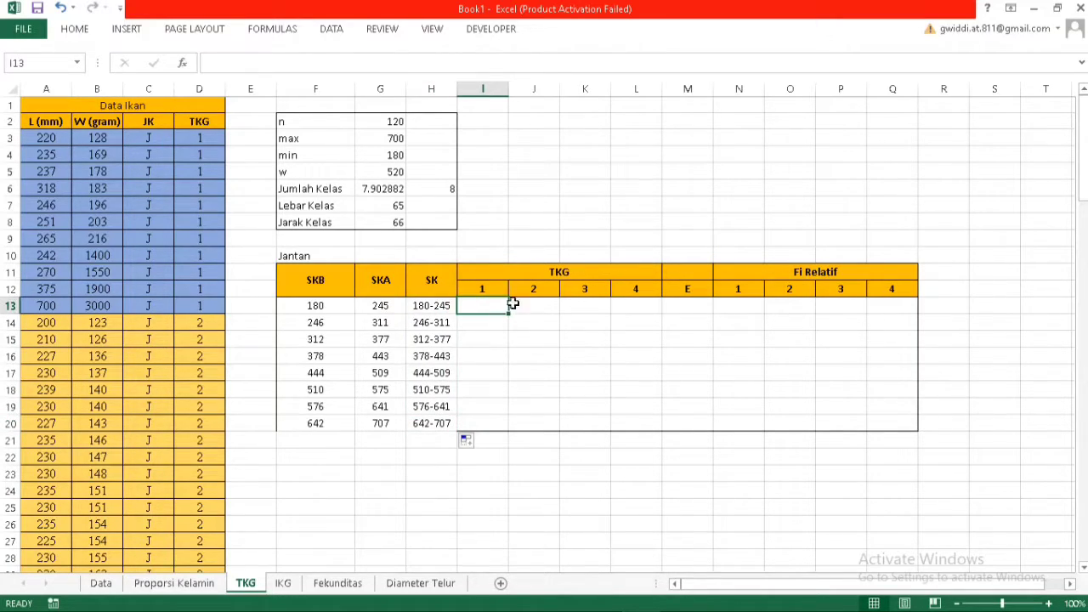
pyautogui.moveTo(490, 306); pyautogui.dragTo(646, 425)
pyautogui.click(534, 355)
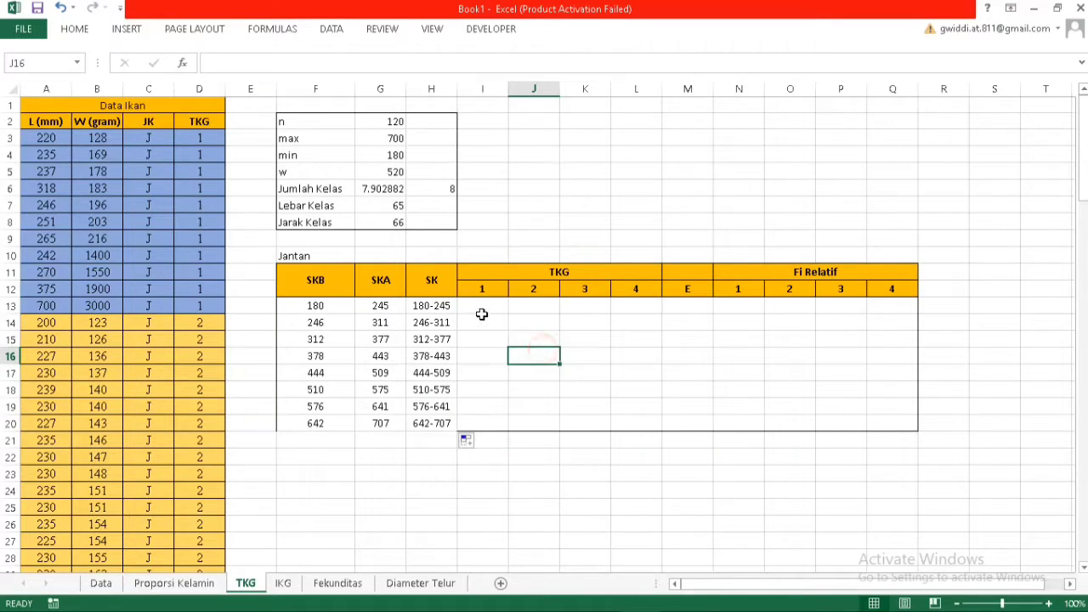
pyautogui.moveTo(484, 305); pyautogui.dragTo(493, 422)
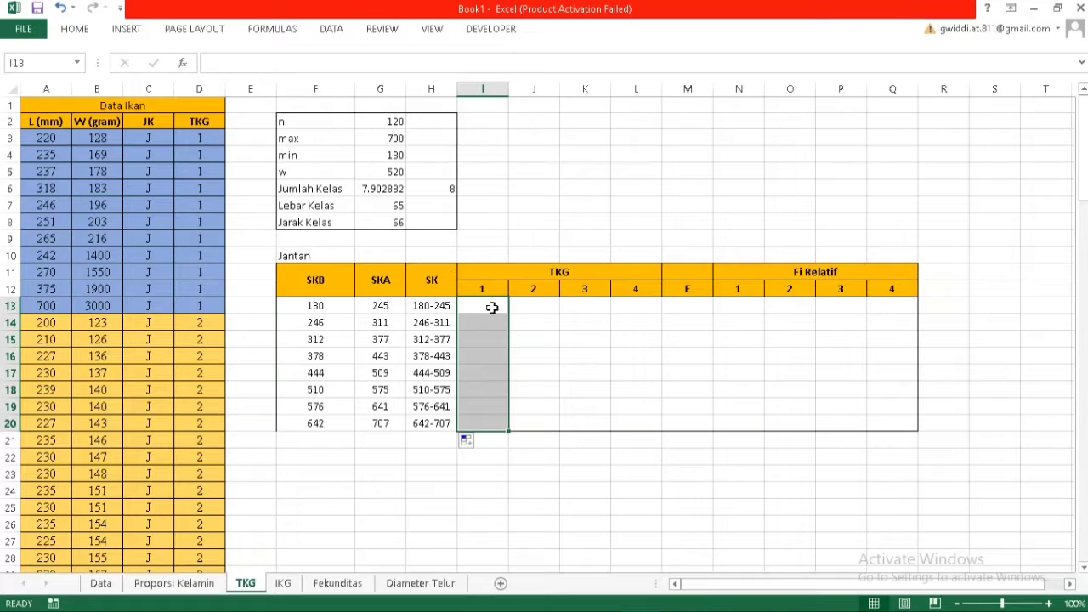
pyautogui.write('=fr')
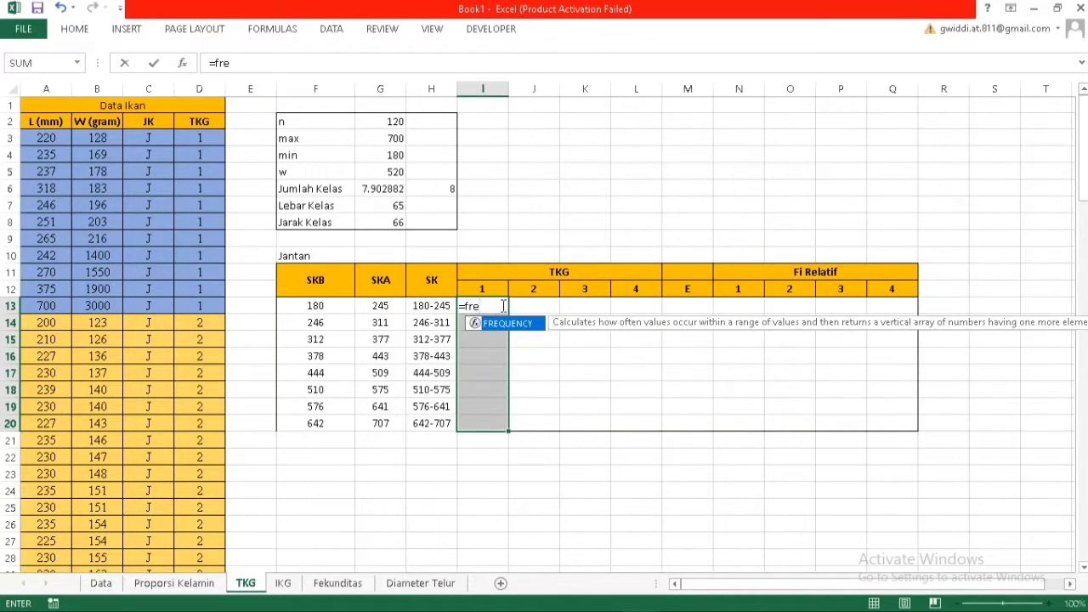
pyautogui.write('e')
pyautogui.doubleClick(503, 325)
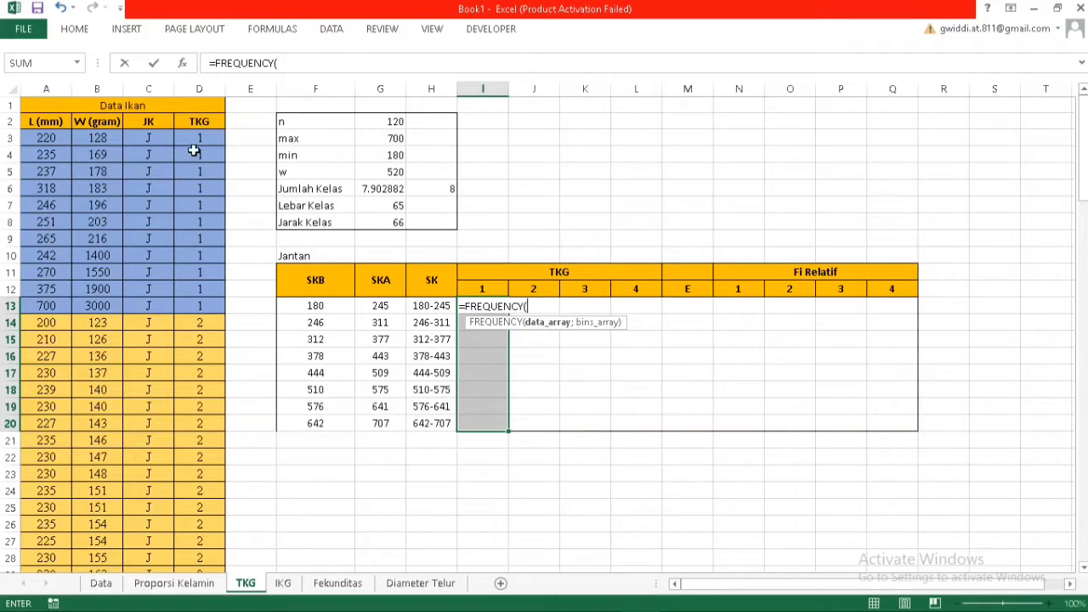
pyautogui.moveTo(43, 138); pyautogui.dragTo(30, 306)
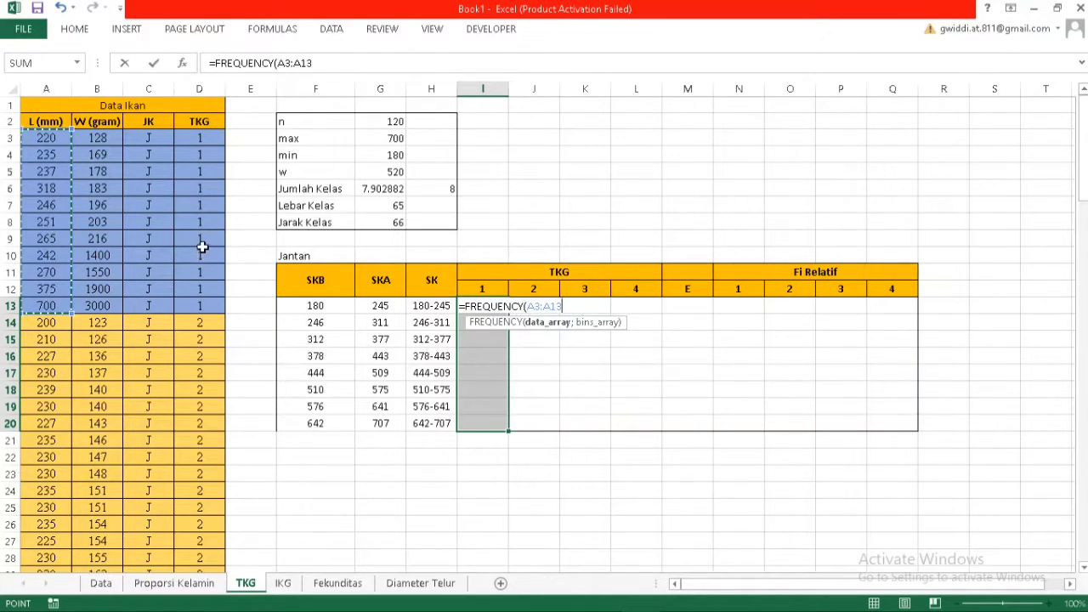
pyautogui.write(';')
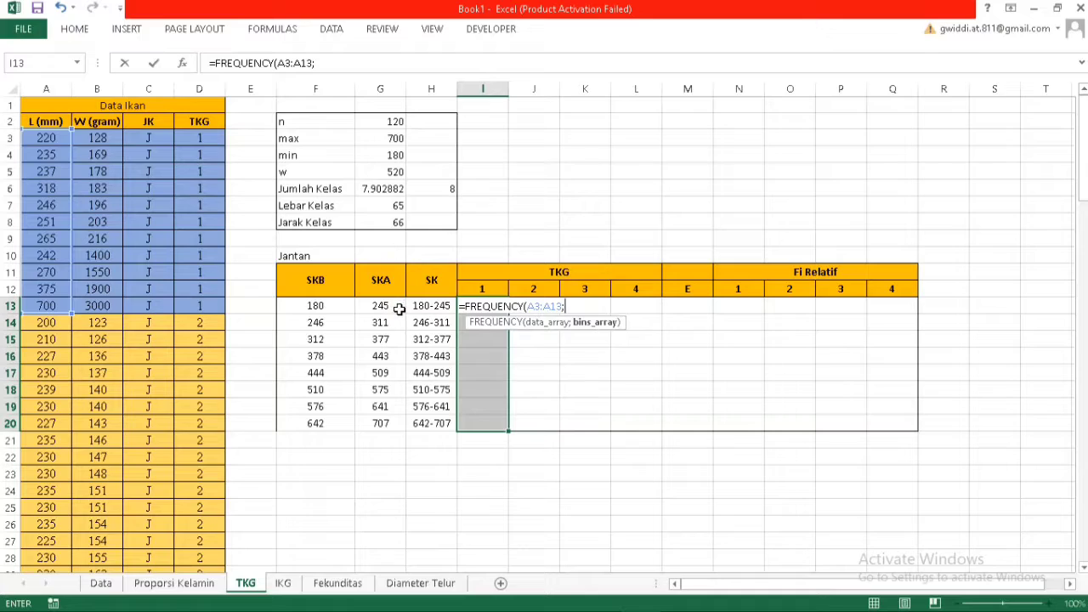
pyautogui.moveTo(398, 309); pyautogui.dragTo(380, 425)
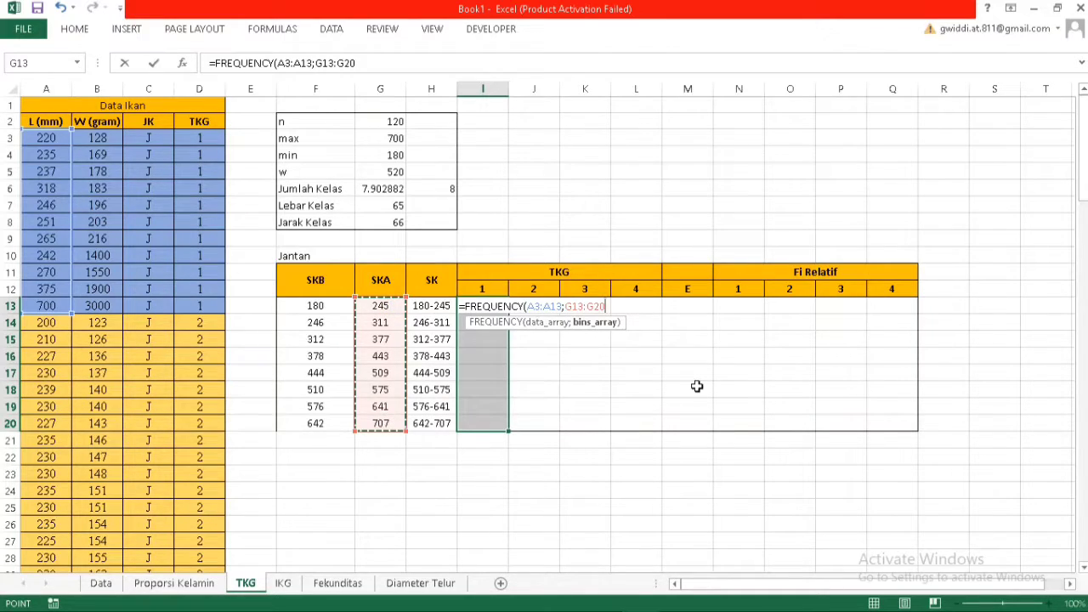
pyautogui.write(')')
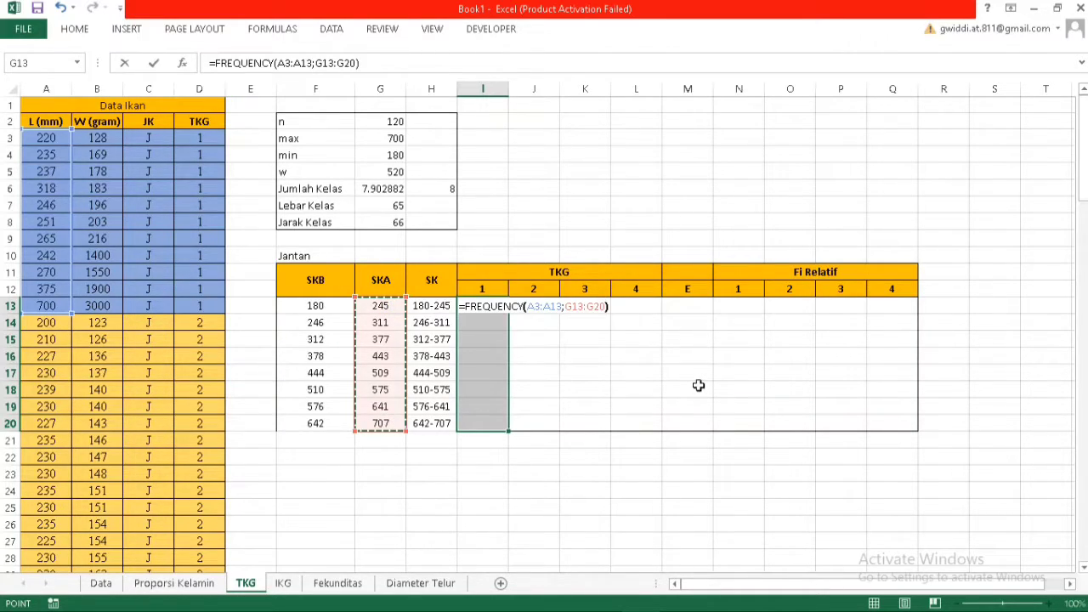
pyautogui.hotkey('ctrl', 'shift', 'Return')
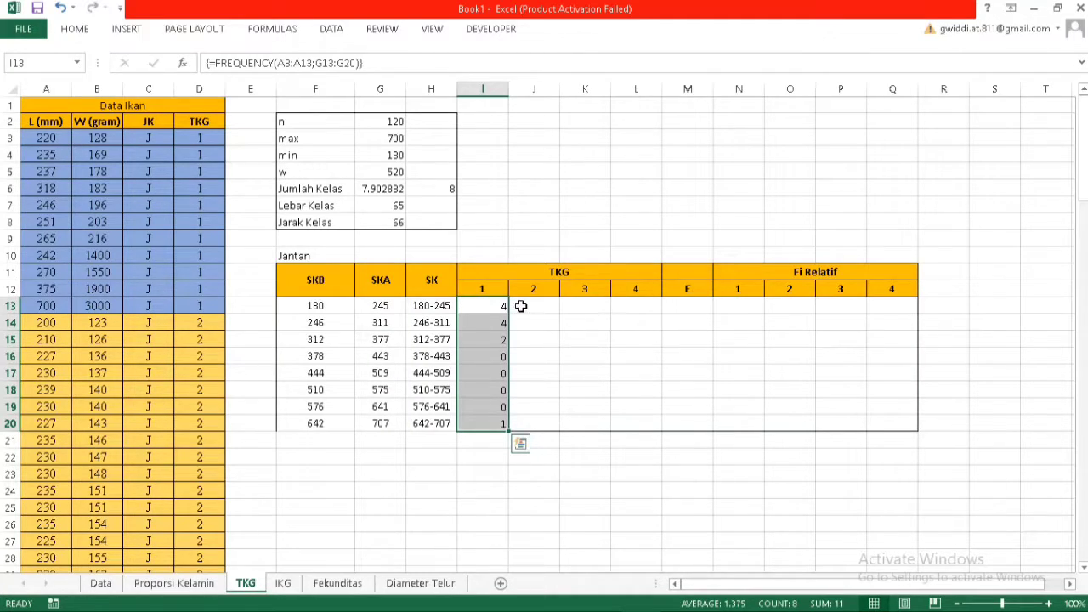
pyautogui.moveTo(524, 306); pyautogui.dragTo(544, 420)
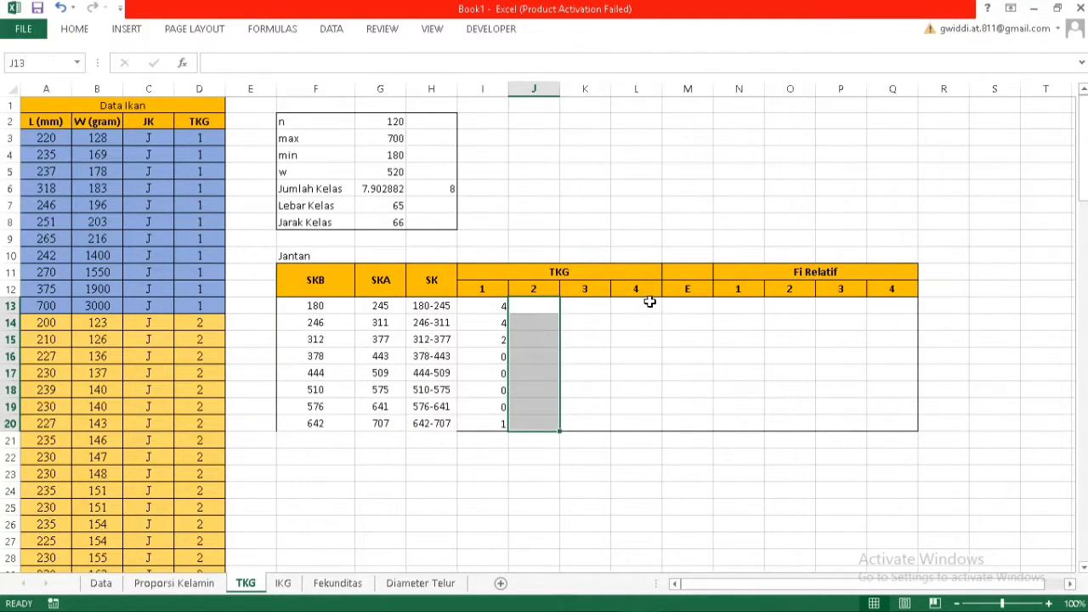
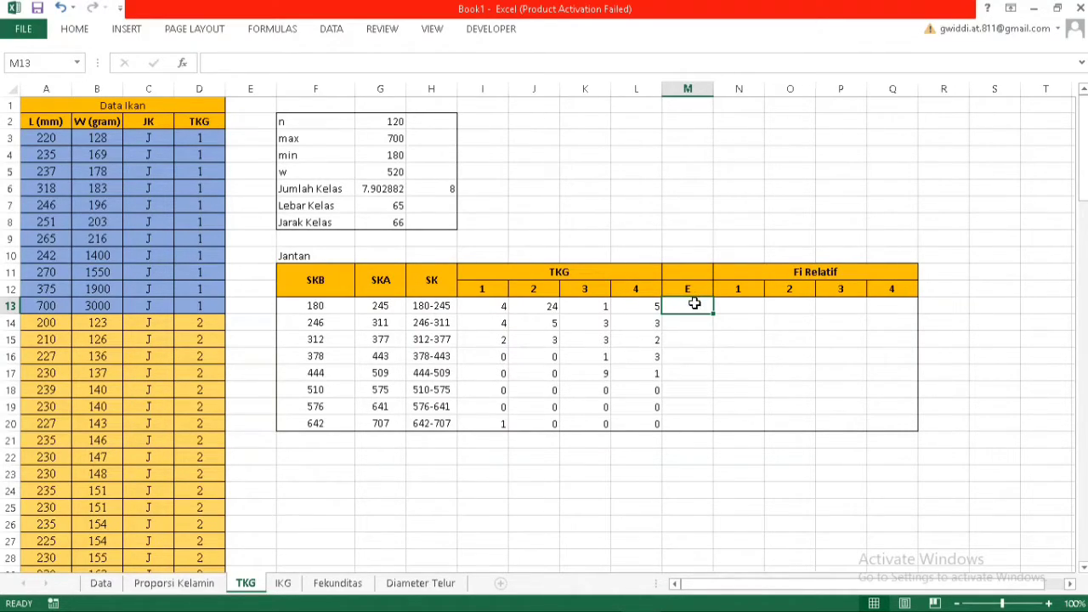
# Total the TKG frequencies per class in M13 with =SUM(I13:L13) and fill the formula down to M20
pyautogui.write('=')
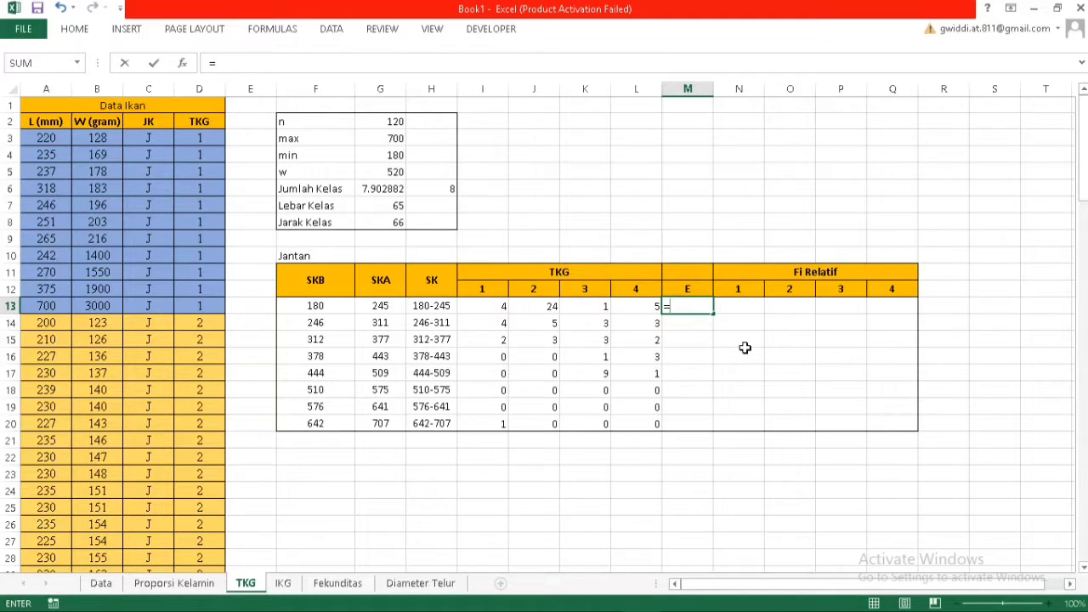
pyautogui.write('sum(')
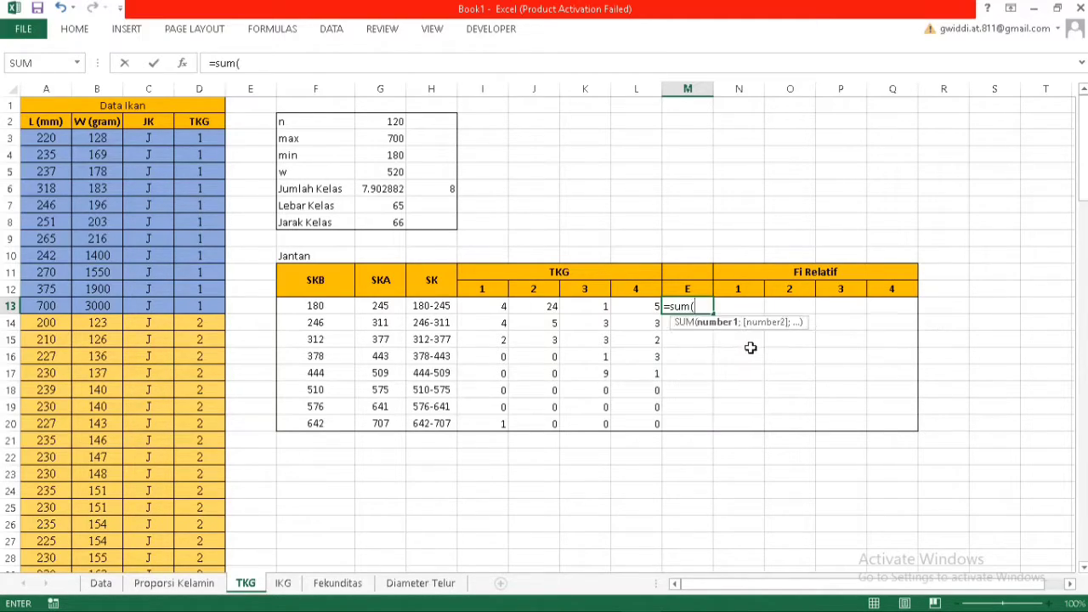
pyautogui.moveTo(636, 306); pyautogui.dragTo(490, 313)
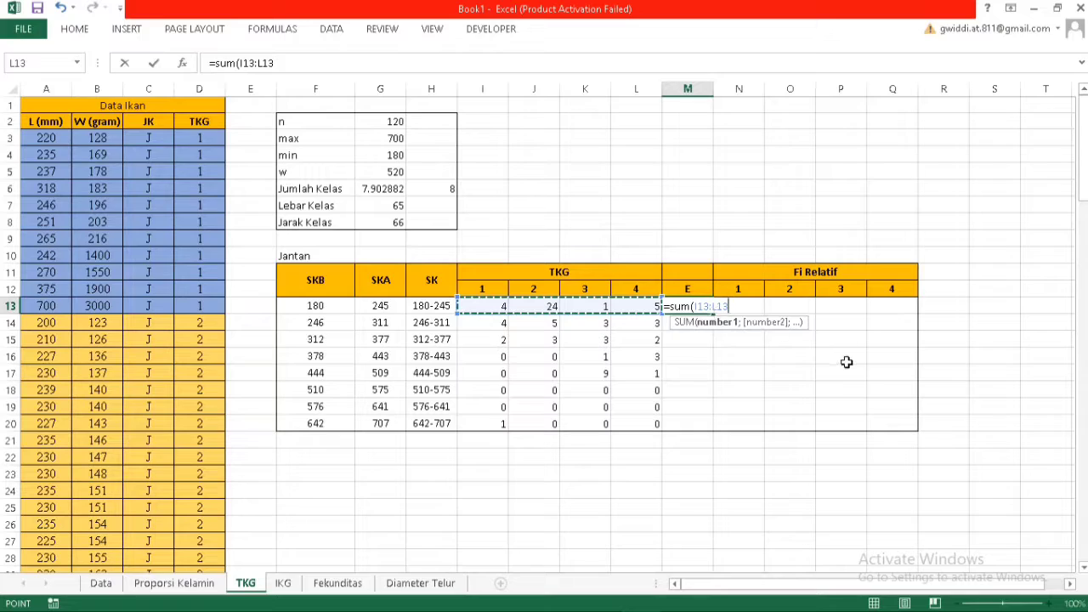
pyautogui.press('Return')
pyautogui.click(704, 308)
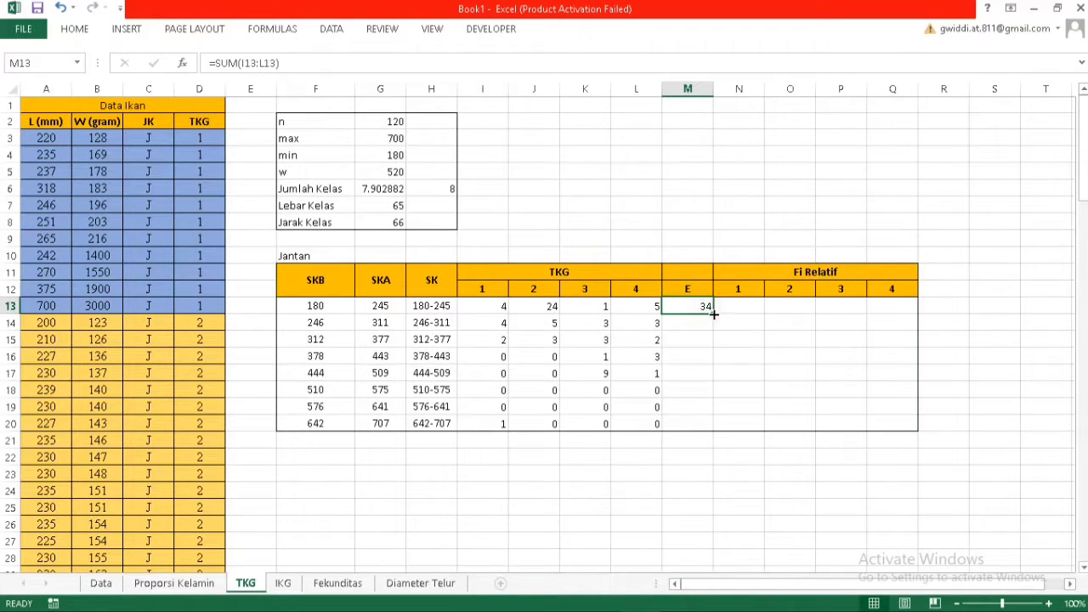
pyautogui.doubleClick(714, 313)
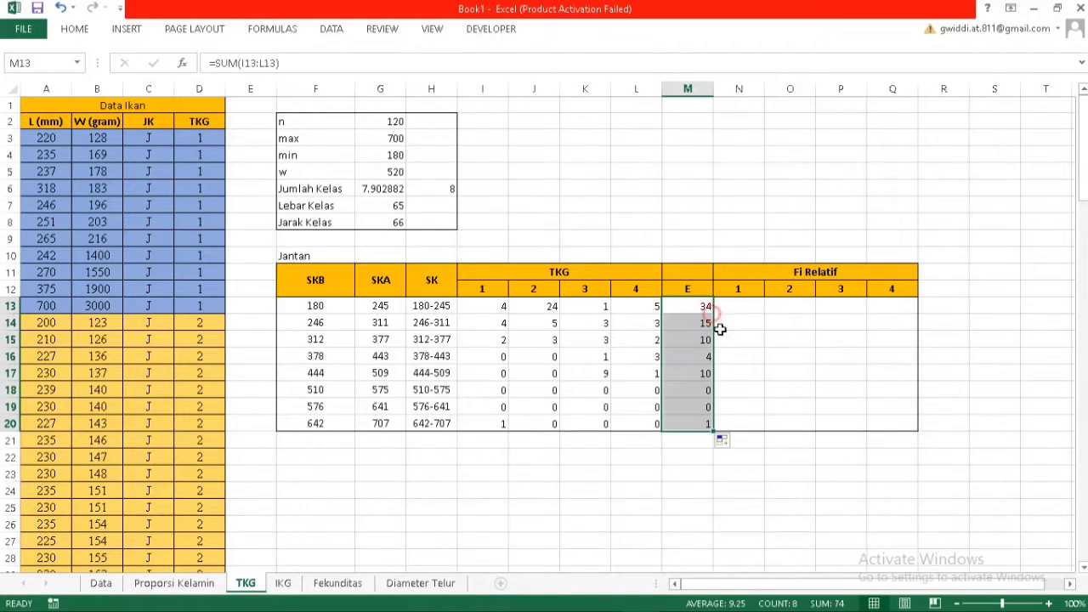
pyautogui.click(812, 409)
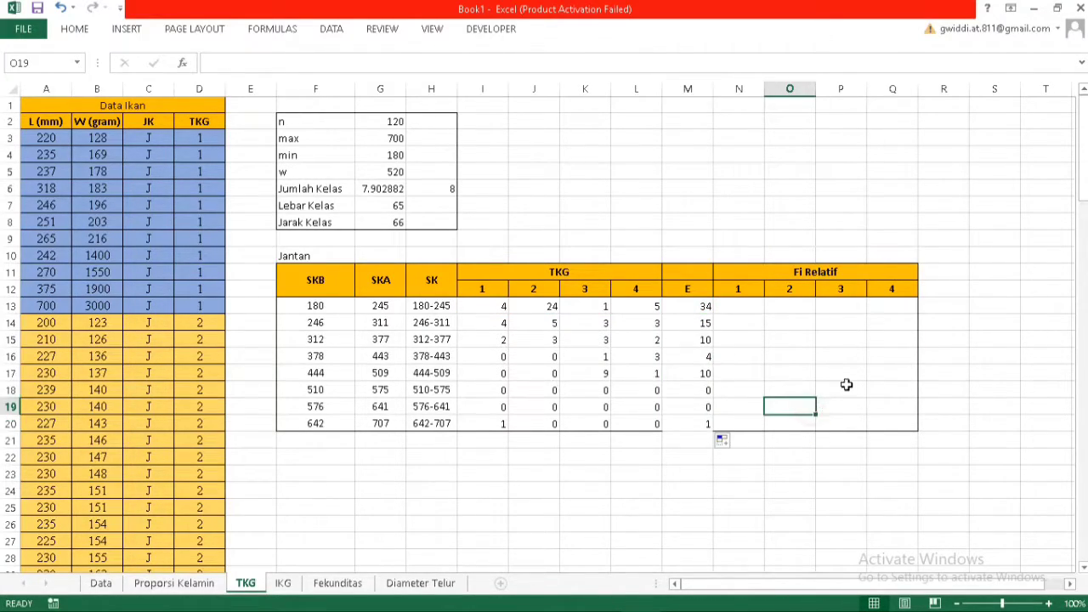
# Calculate the TKG 1 relative frequency in N13 with =I13/M13*100 and fill the formula down to N20
pyautogui.click(755, 321)
pyautogui.click(752, 305)
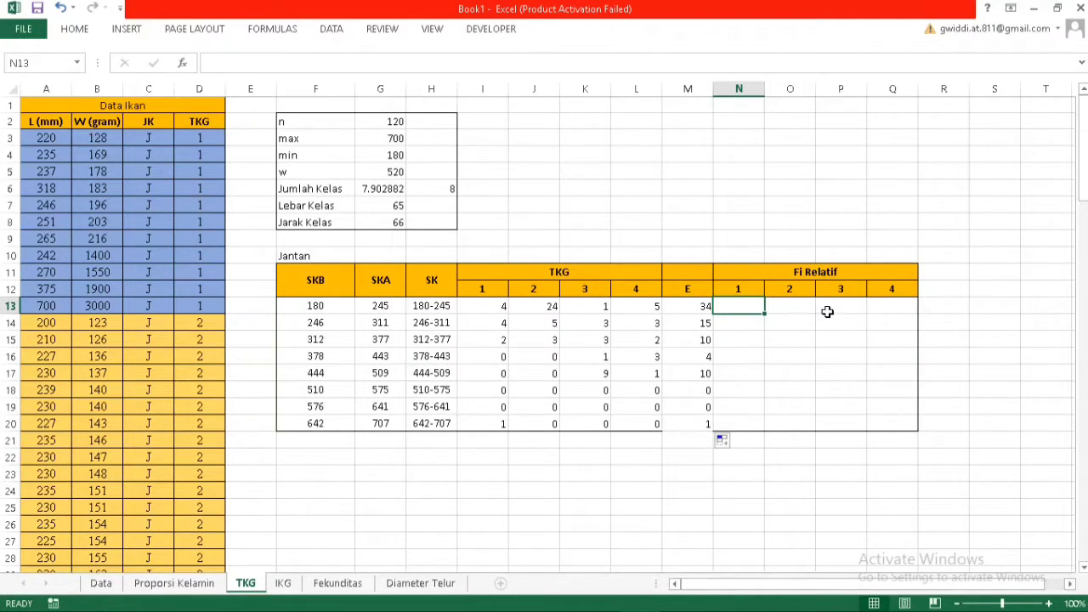
pyautogui.write('=')
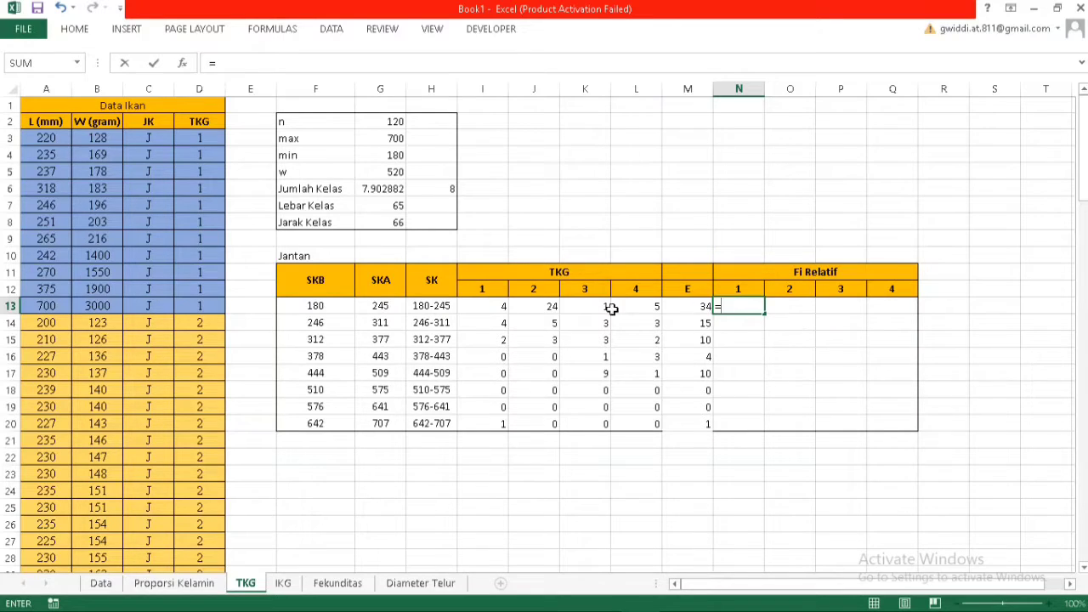
pyautogui.click(497, 308)
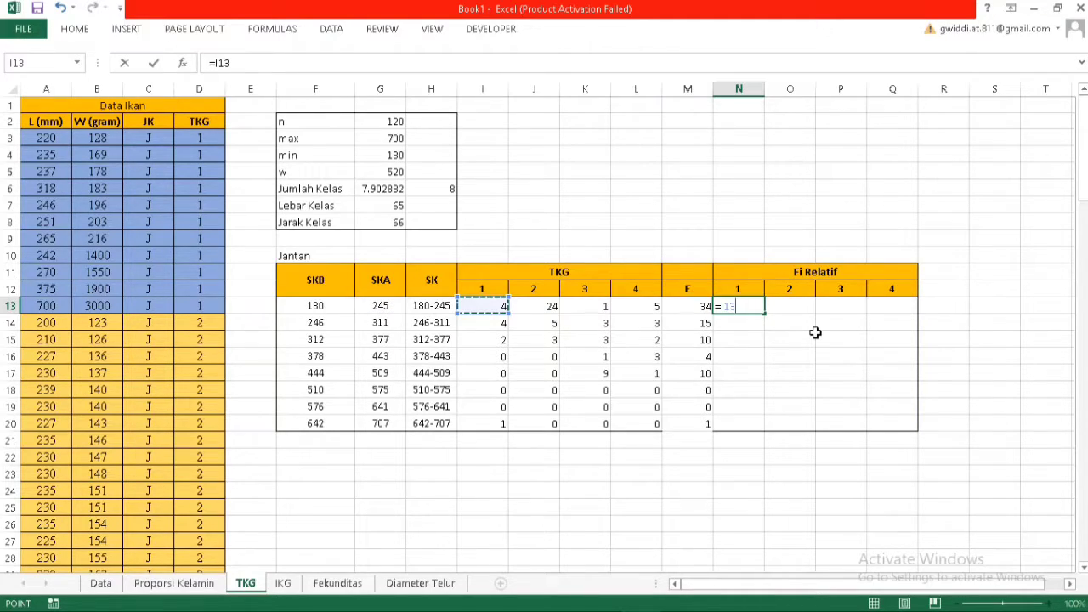
pyautogui.write('/')
pyautogui.click(681, 307)
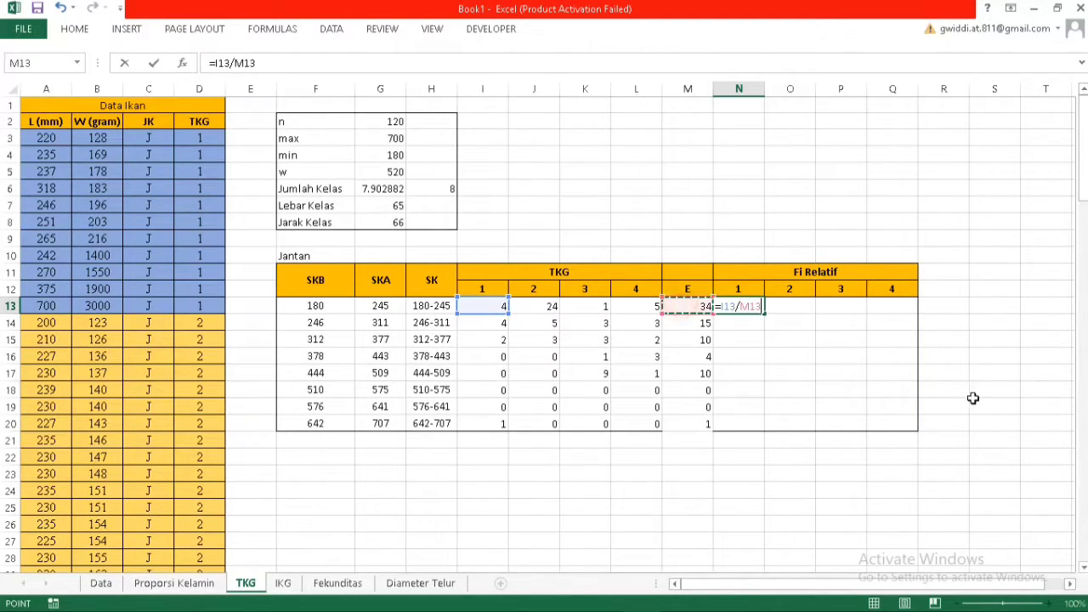
pyautogui.write('*')
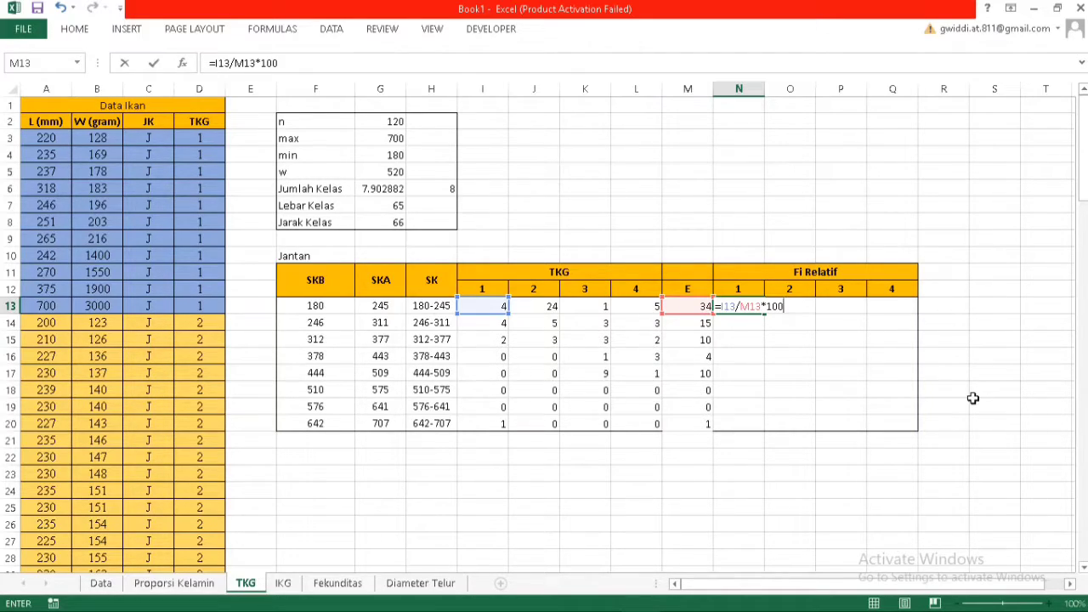
pyautogui.press('Return')
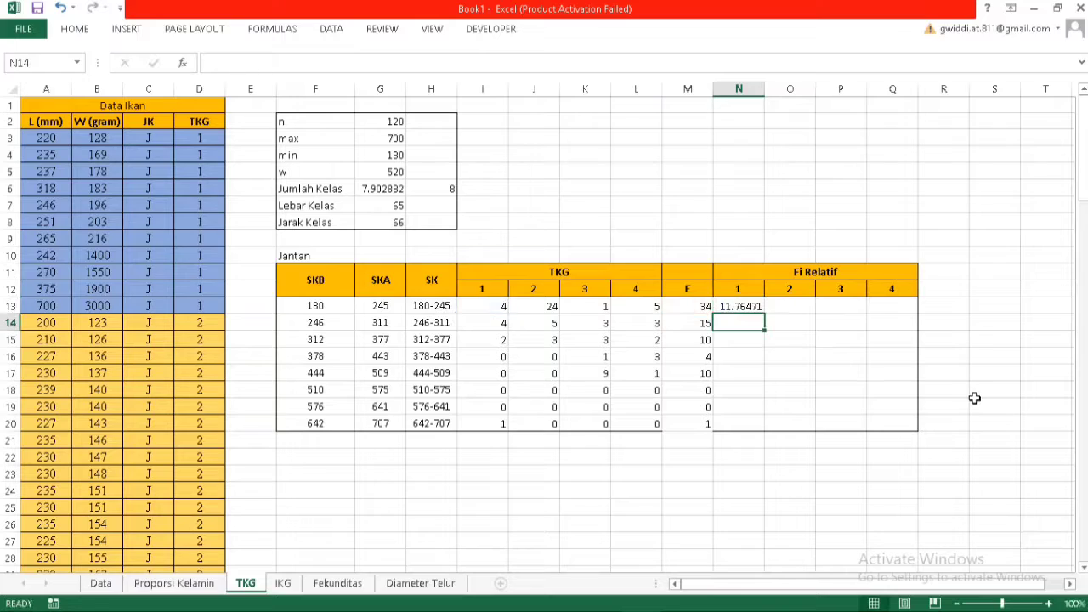
pyautogui.click(744, 306)
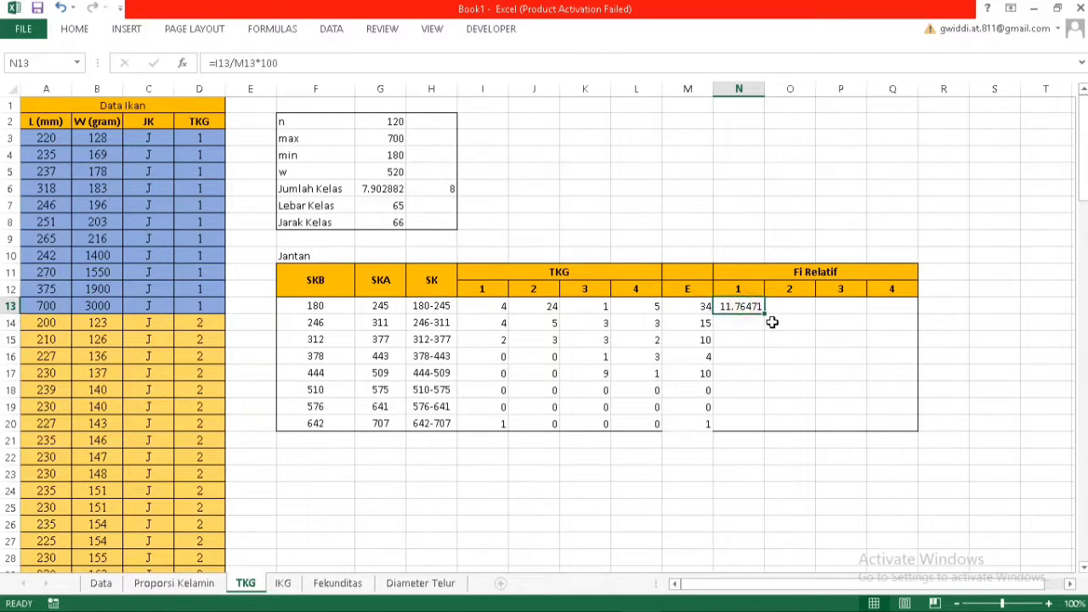
pyautogui.doubleClick(764, 315)
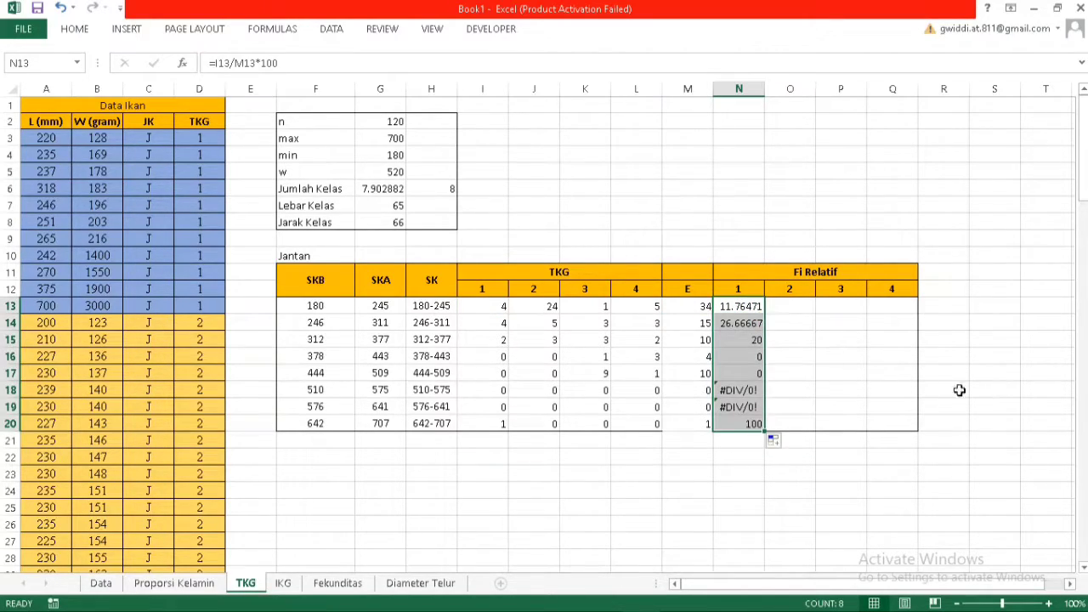
# Replace the #DIV/0! errors in N18 and N19 with 0
pyautogui.click(747, 390)
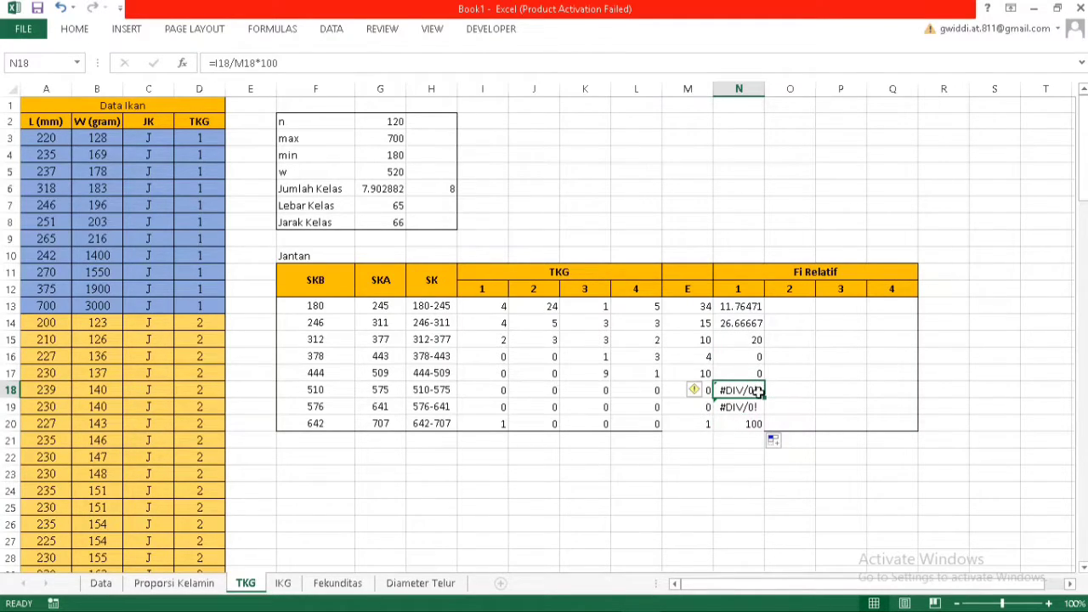
pyautogui.write('0')
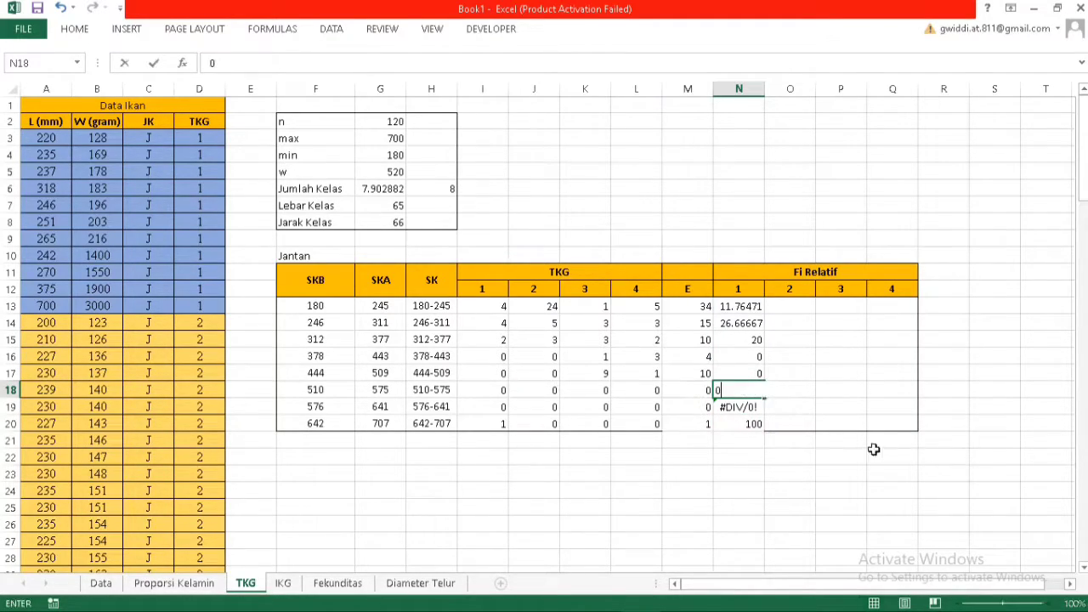
pyautogui.press('Return')
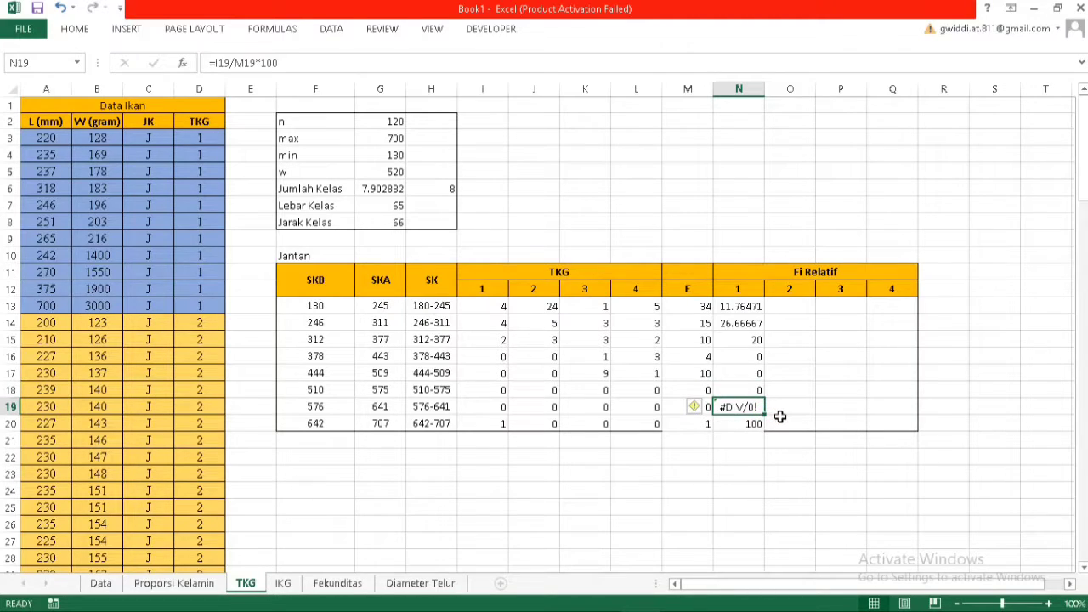
pyautogui.write('0')
pyautogui.click(806, 422)
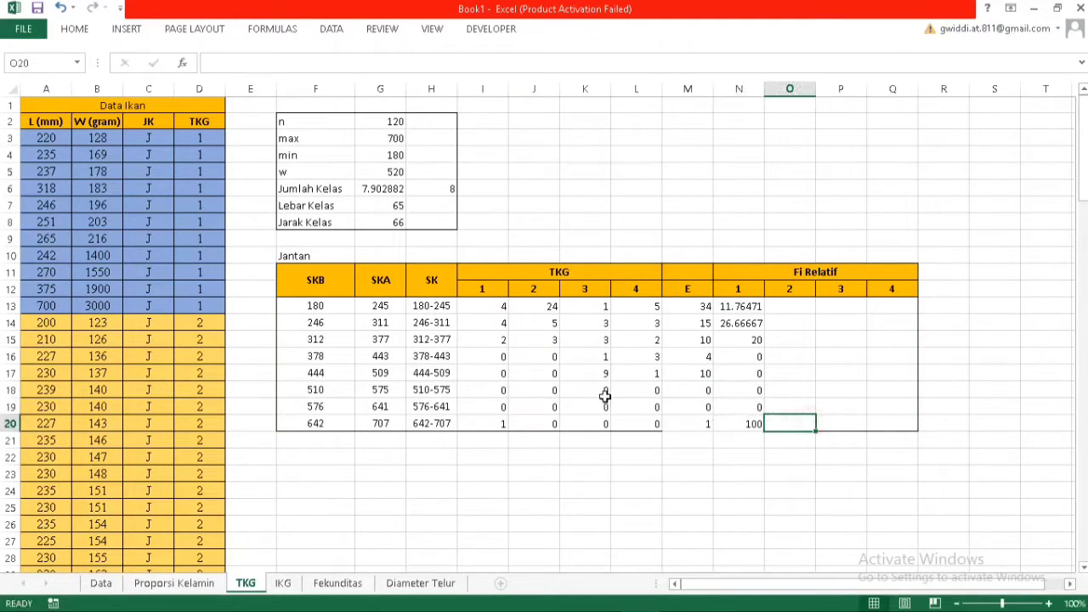
pyautogui.moveTo(493, 394)
pyautogui.mouseDown()
pyautogui.moveTo(906, 411)
pyautogui.moveTo(782, 409)
pyautogui.mouseUp()
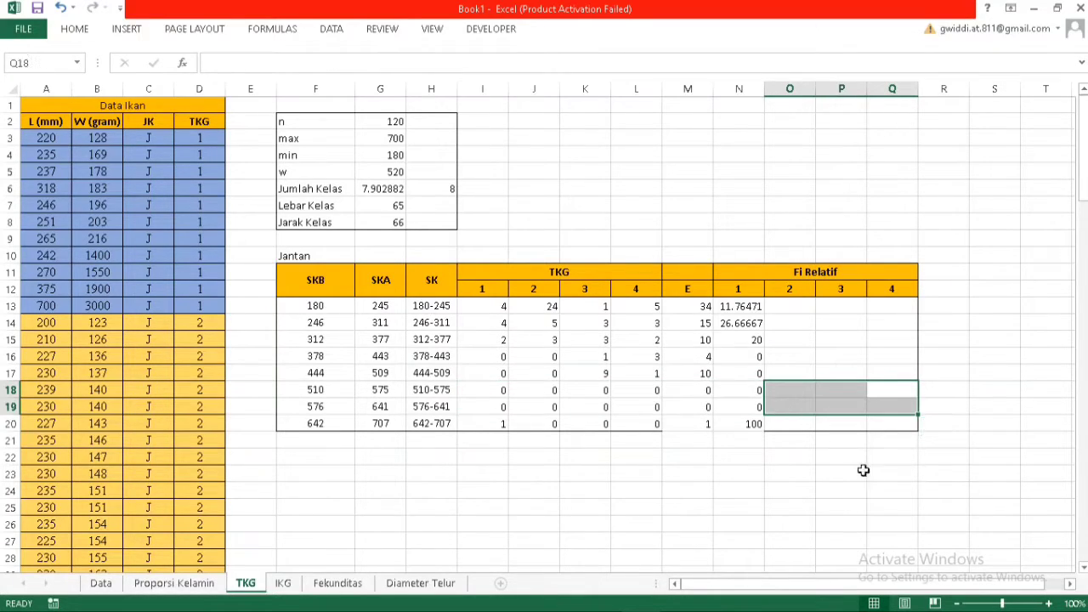
pyautogui.click(770, 479)
pyautogui.moveTo(799, 306); pyautogui.dragTo(801, 425)
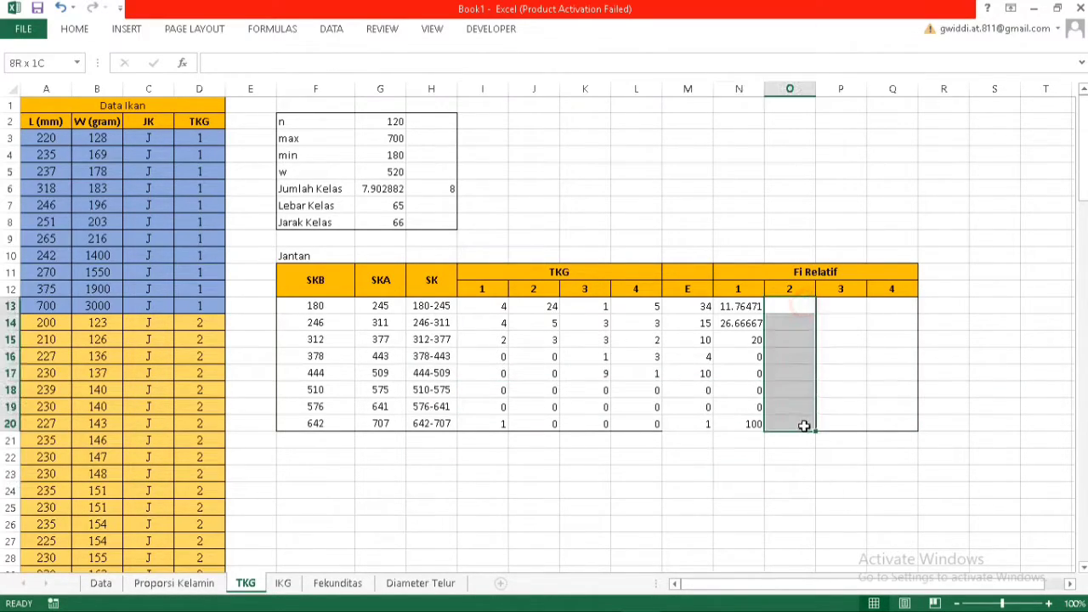
pyautogui.click(742, 308)
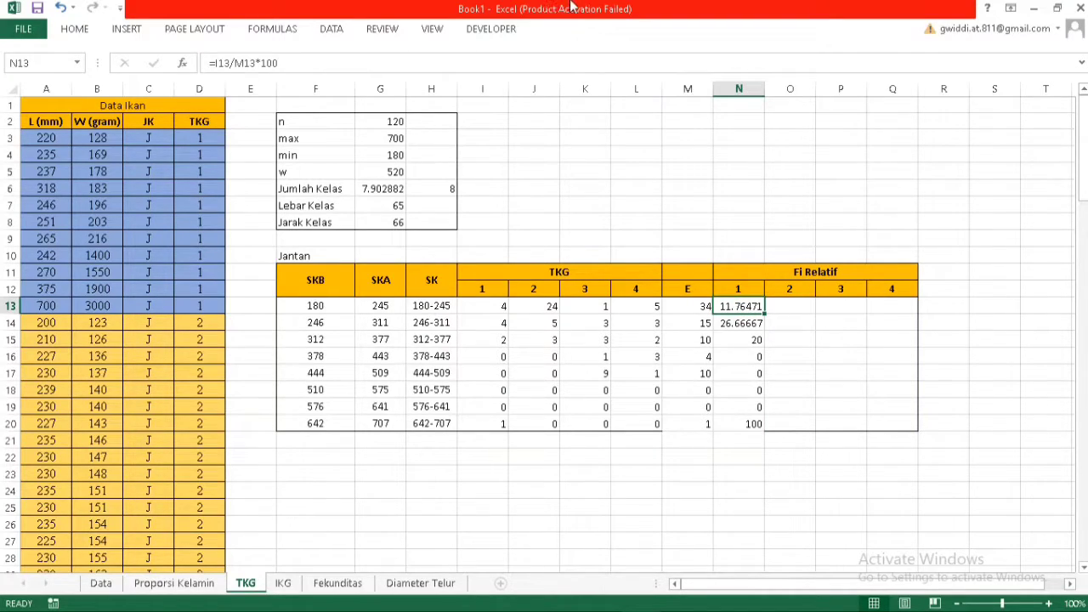
pyautogui.moveTo(767, 609)
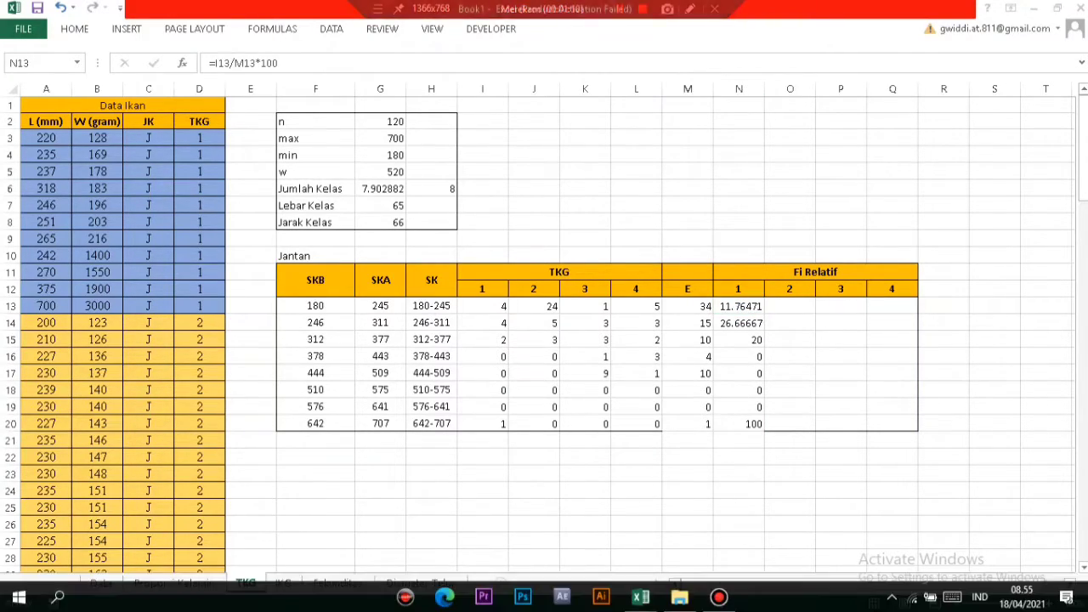
pyautogui.click(724, 602)
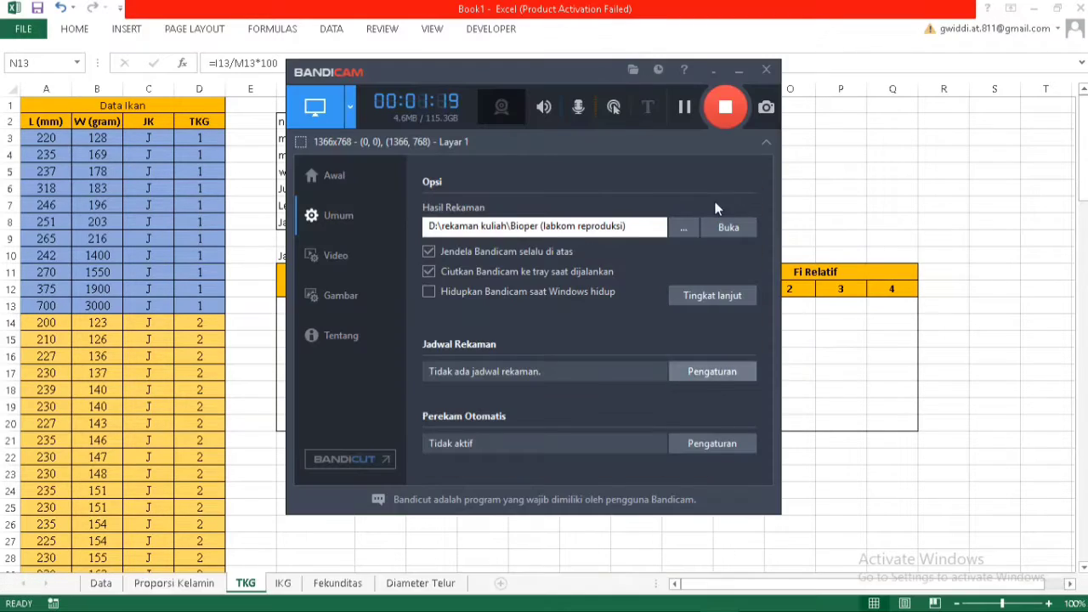
pyautogui.click(689, 106)
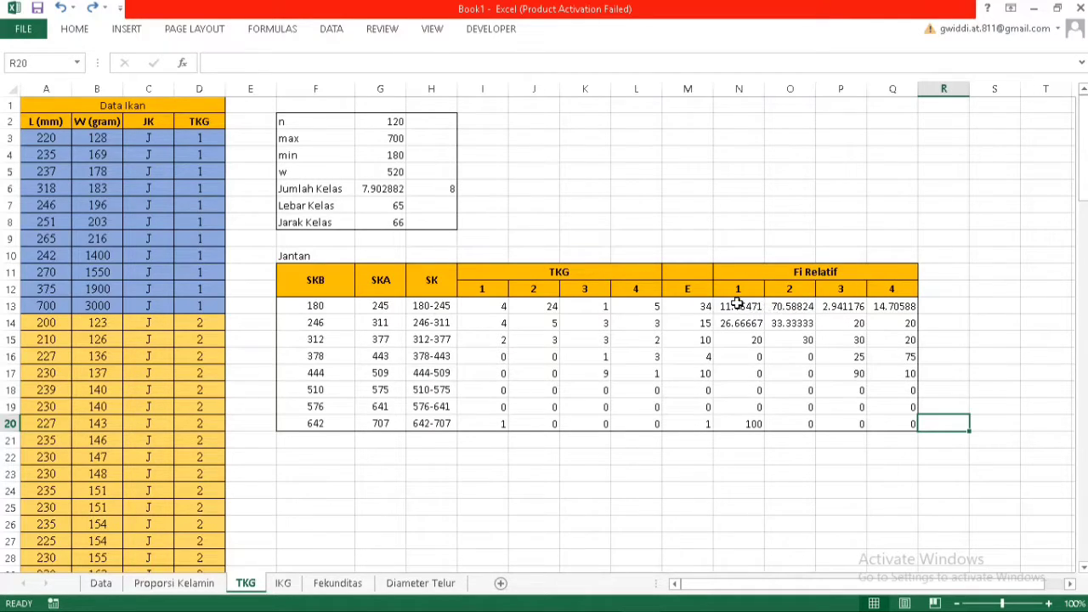
pyautogui.moveTo(738, 306); pyautogui.dragTo(885, 423)
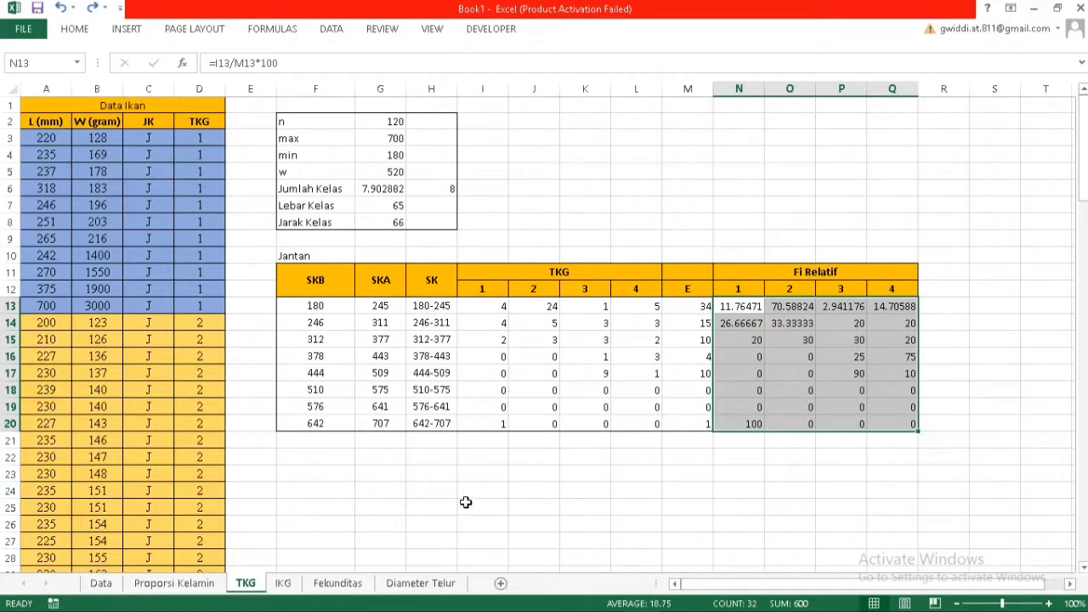
pyautogui.click(497, 505)
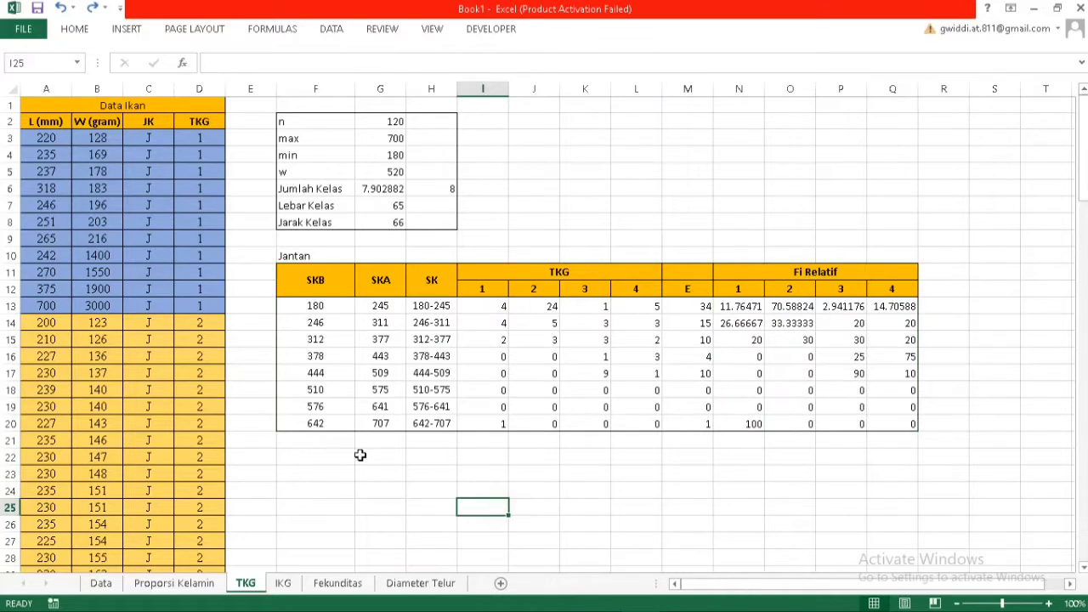
# Insert an empty 2-D stacked column chart and place it below the Jantan table
pyautogui.click(359, 454)
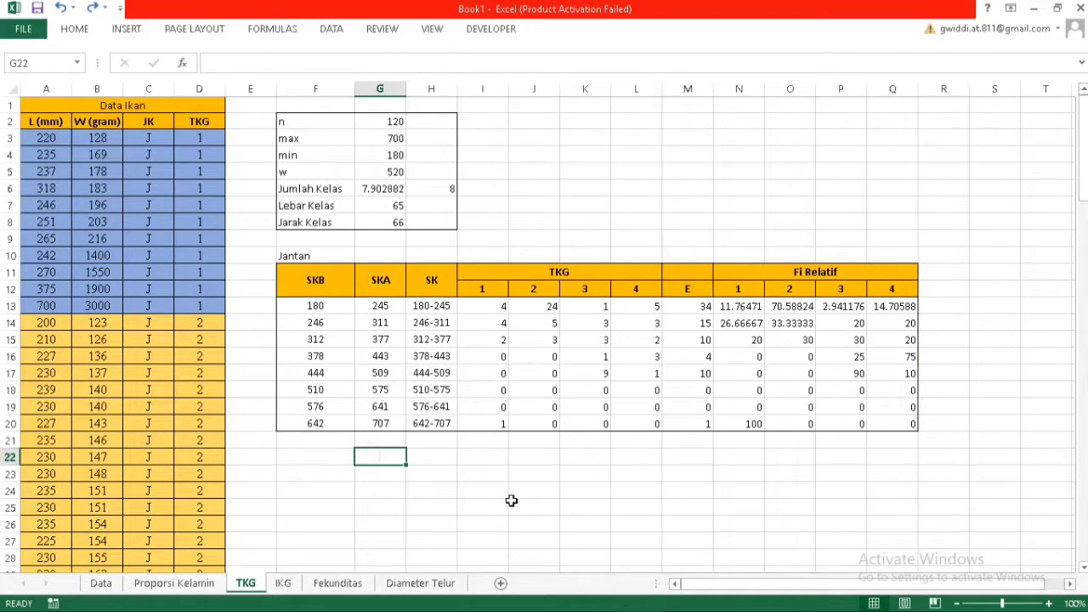
pyautogui.click(134, 34)
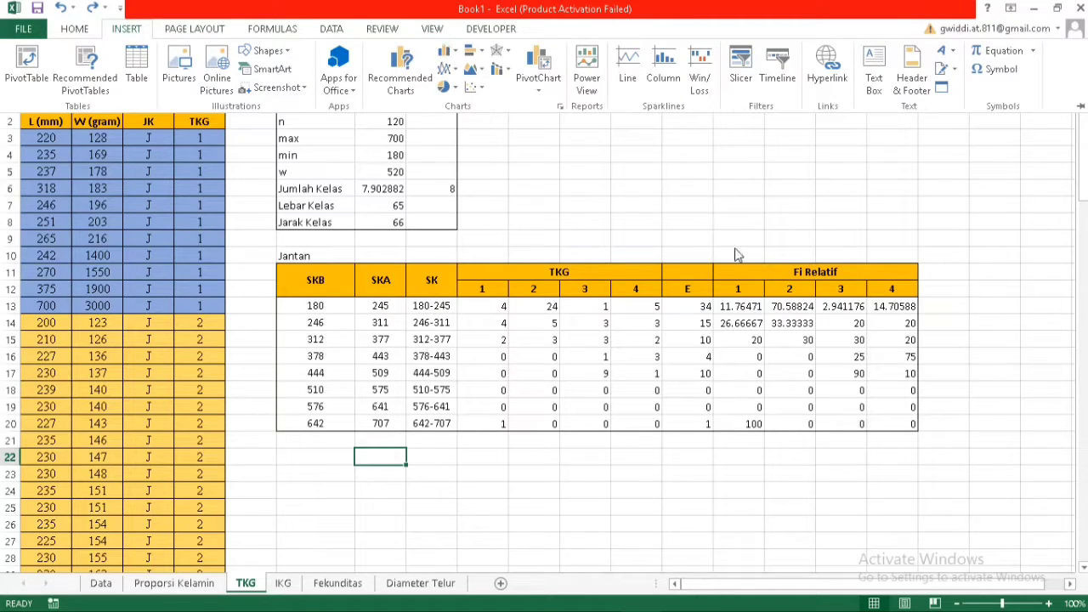
pyautogui.click(448, 51)
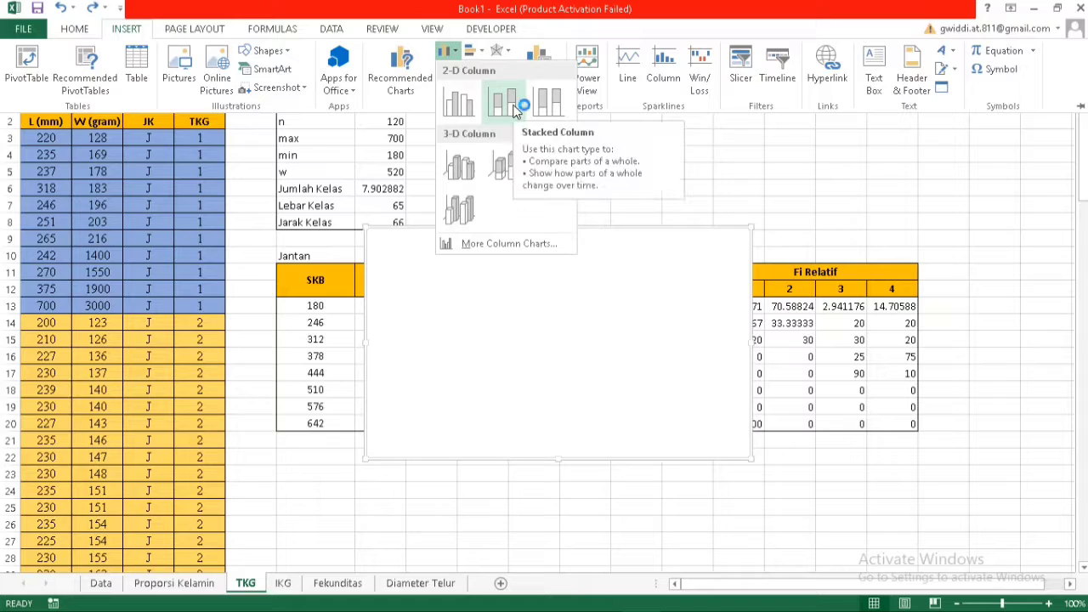
pyautogui.click(514, 110)
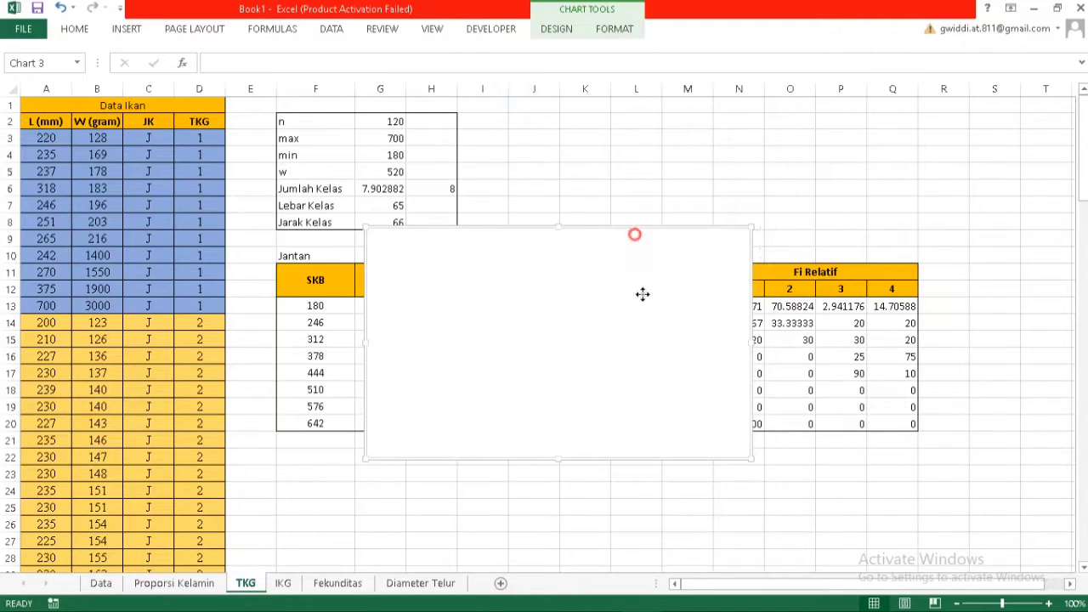
pyautogui.moveTo(641, 294); pyautogui.dragTo(661, 449)
pyautogui.scroll(-2, 672, 446)
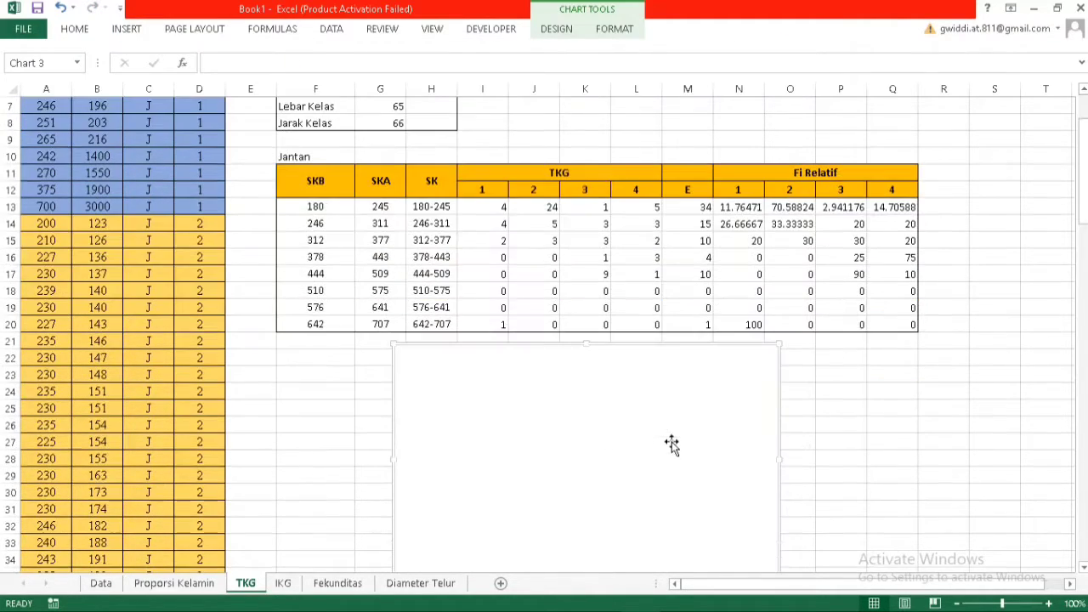
# Add a data series named TKG 1 to the empty chart, using the relative frequencies in N13:N20
pyautogui.rightClick(654, 381)
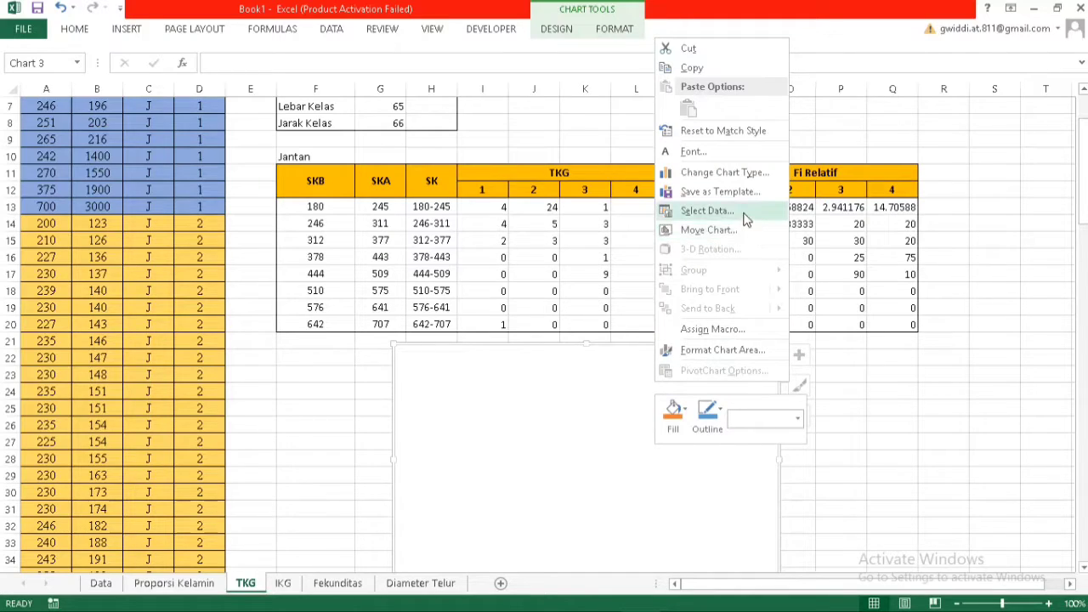
pyautogui.click(745, 212)
pyautogui.moveTo(737, 199); pyautogui.dragTo(822, 363)
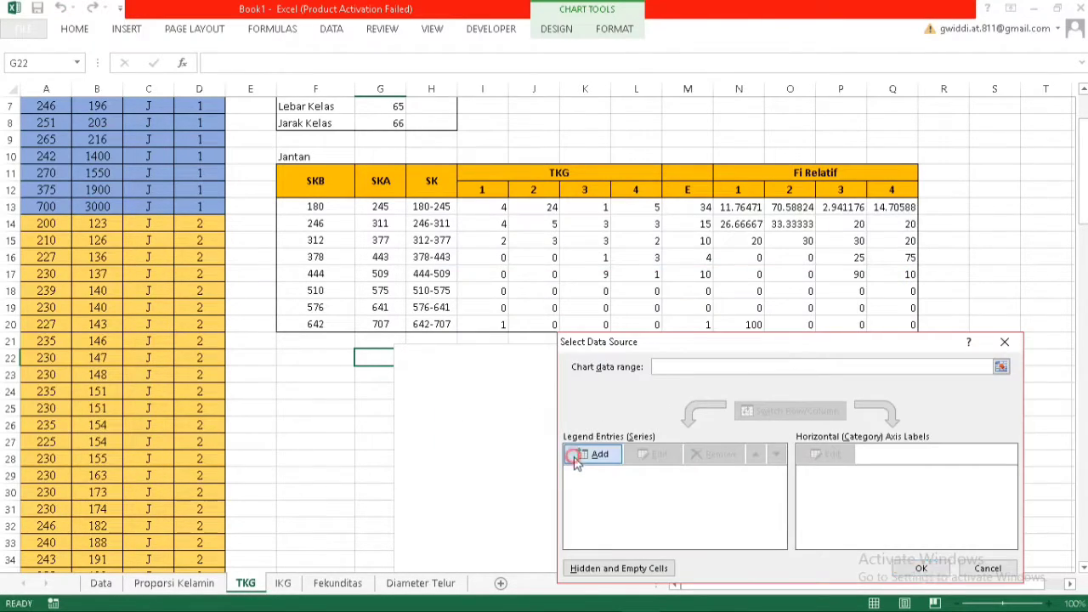
pyautogui.click(595, 460)
pyautogui.moveTo(694, 282); pyautogui.dragTo(510, 244)
pyautogui.write('TK')
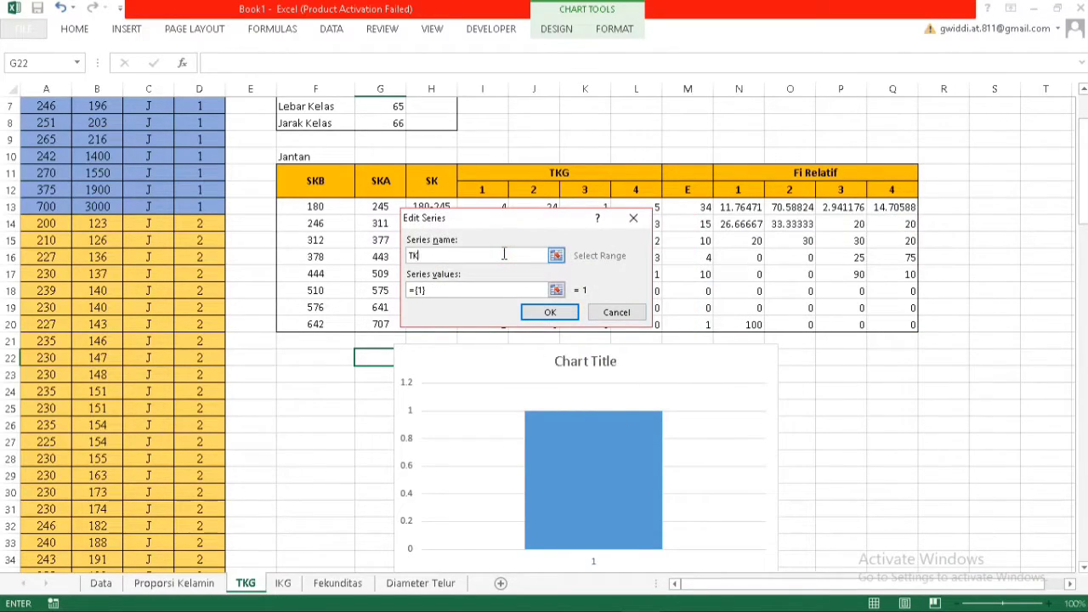
pyautogui.write('G 1')
pyautogui.click(556, 290)
pyautogui.moveTo(723, 205); pyautogui.dragTo(760, 322)
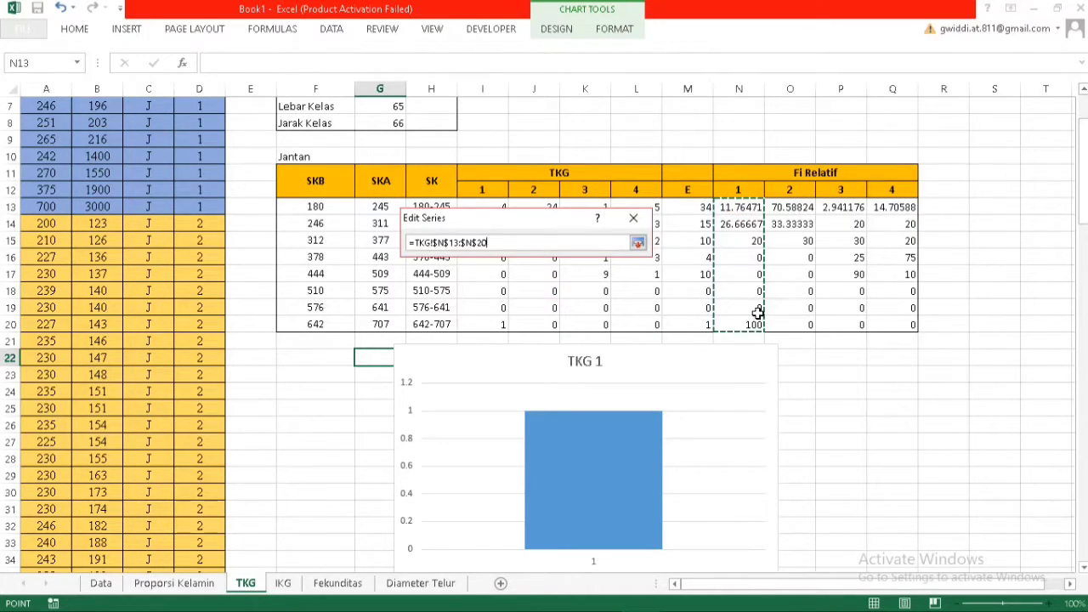
pyautogui.press('Return')
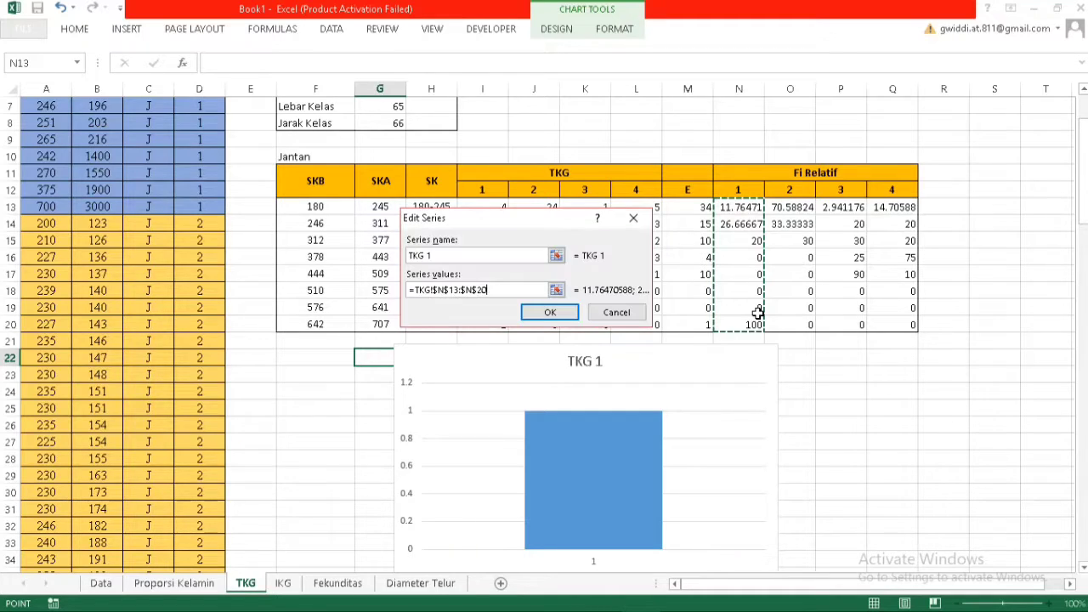
pyautogui.click(557, 312)
# Add a second chart series named TKG 2 with the relative frequencies in O13:O20
pyautogui.click(601, 455)
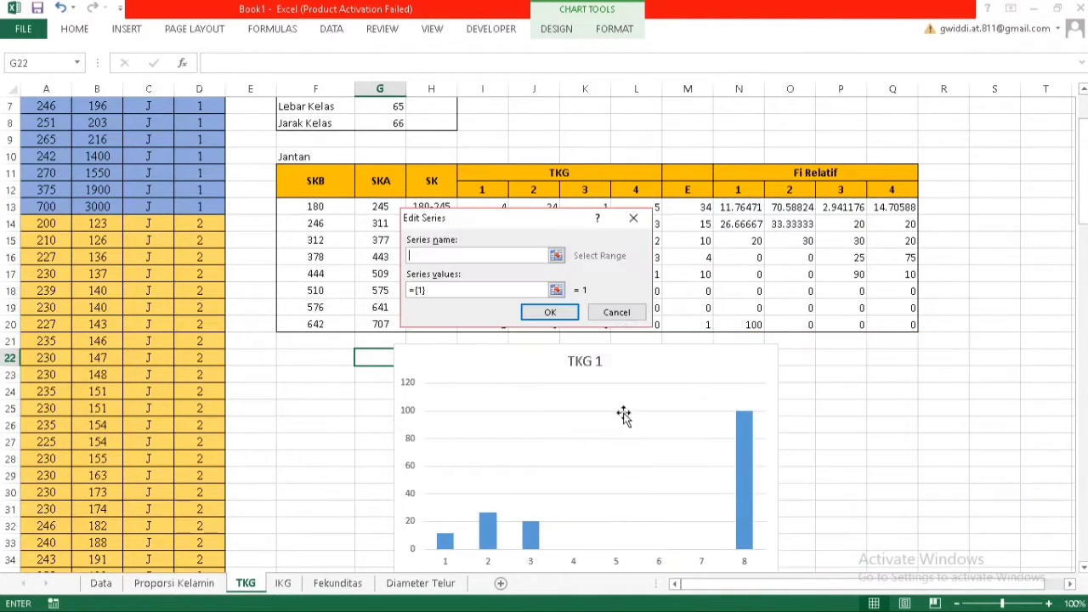
pyautogui.write('TG')
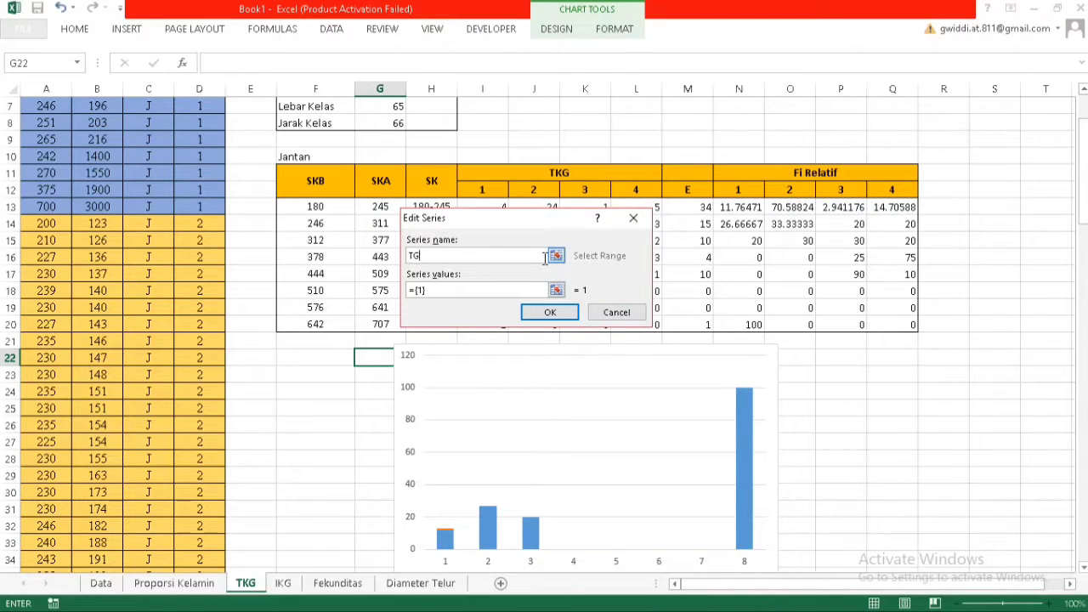
pyautogui.hotkey('shift', 'space')
pyautogui.write('2')
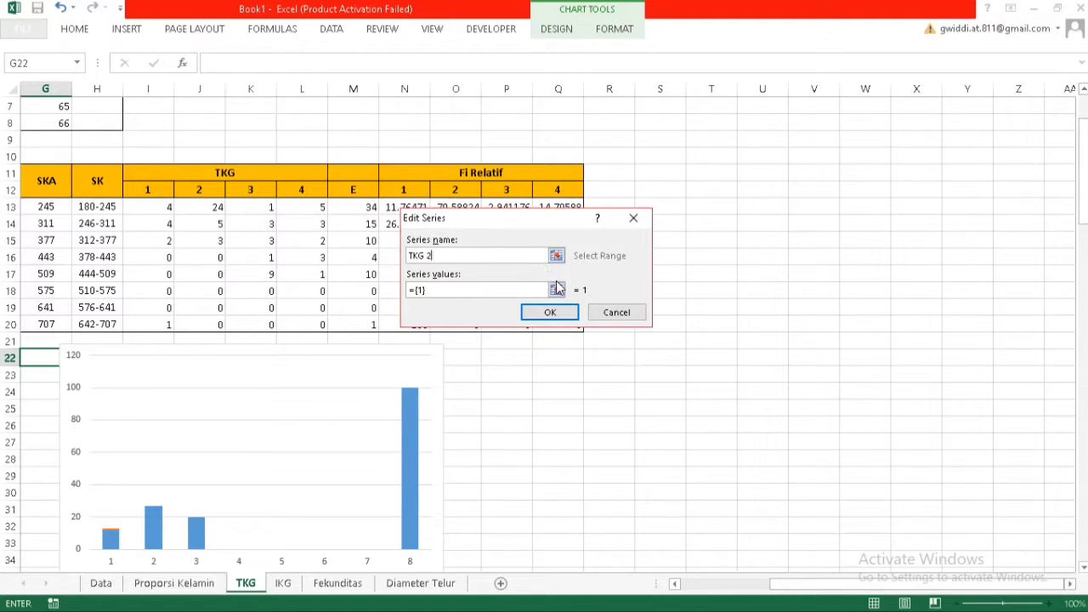
pyautogui.click(556, 290)
pyautogui.moveTo(534, 223); pyautogui.dragTo(217, 199)
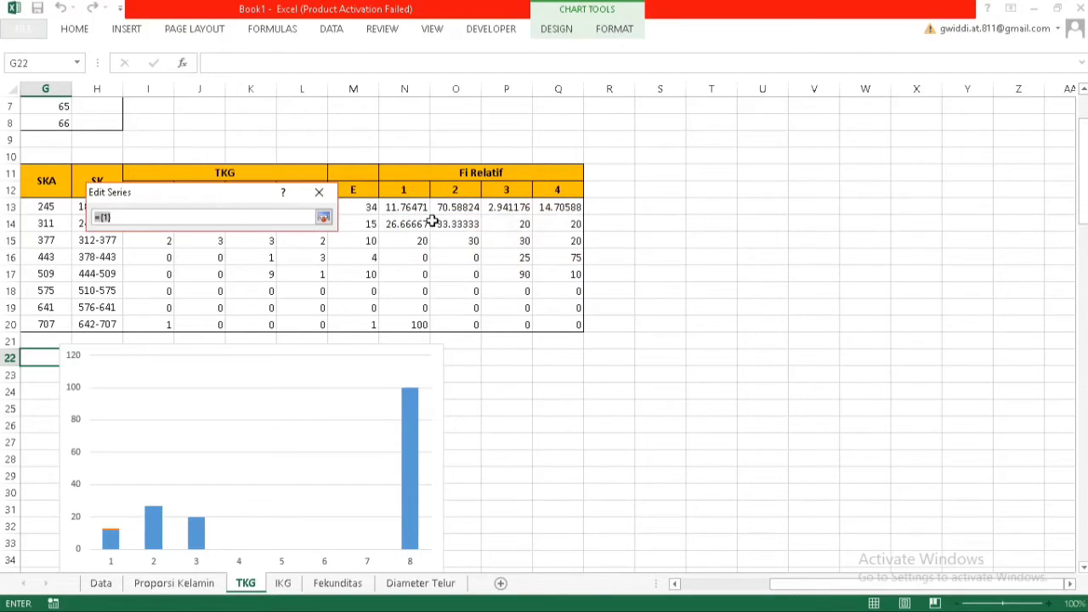
pyautogui.moveTo(445, 204); pyautogui.dragTo(469, 321)
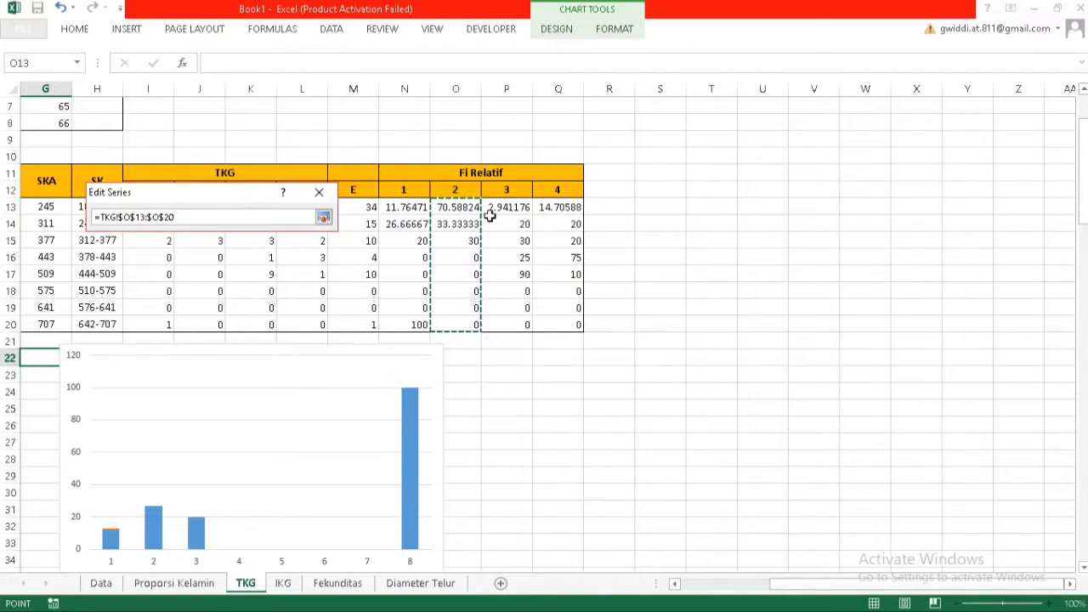
pyautogui.press('Return')
pyautogui.moveTo(962, 587); pyautogui.dragTo(897, 587)
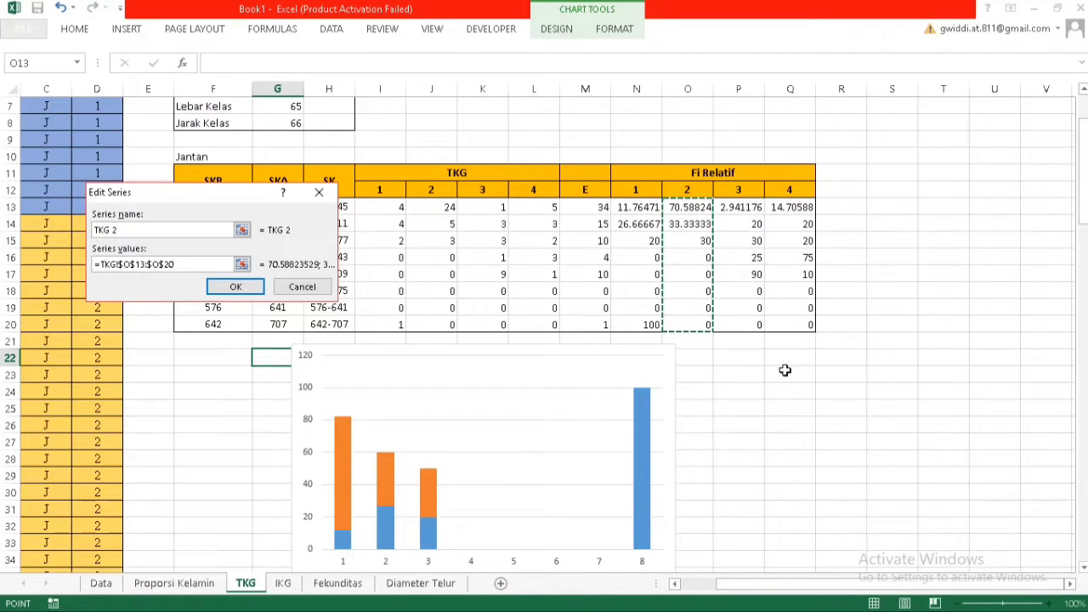
pyautogui.click(253, 287)
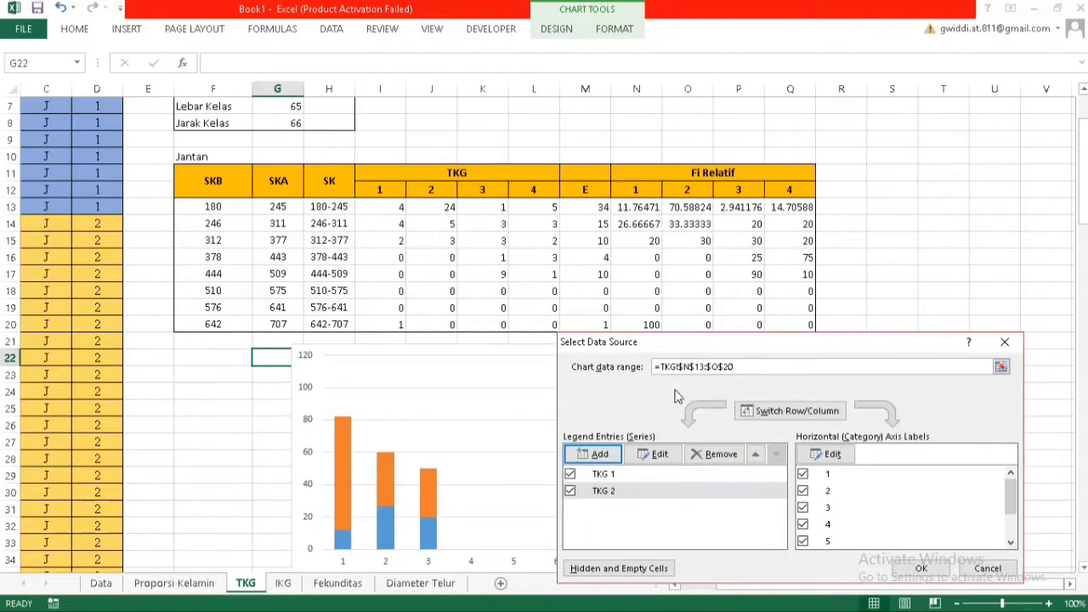
# Add a third chart series named TKG 3 with the relative frequencies in P13:P20
pyautogui.click(596, 454)
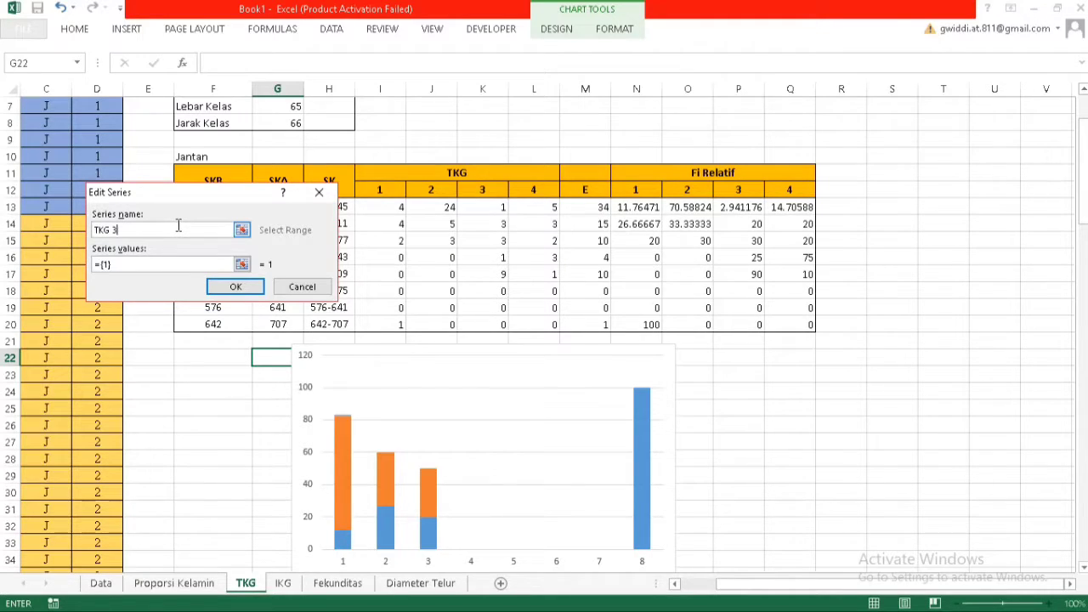
pyautogui.click(242, 264)
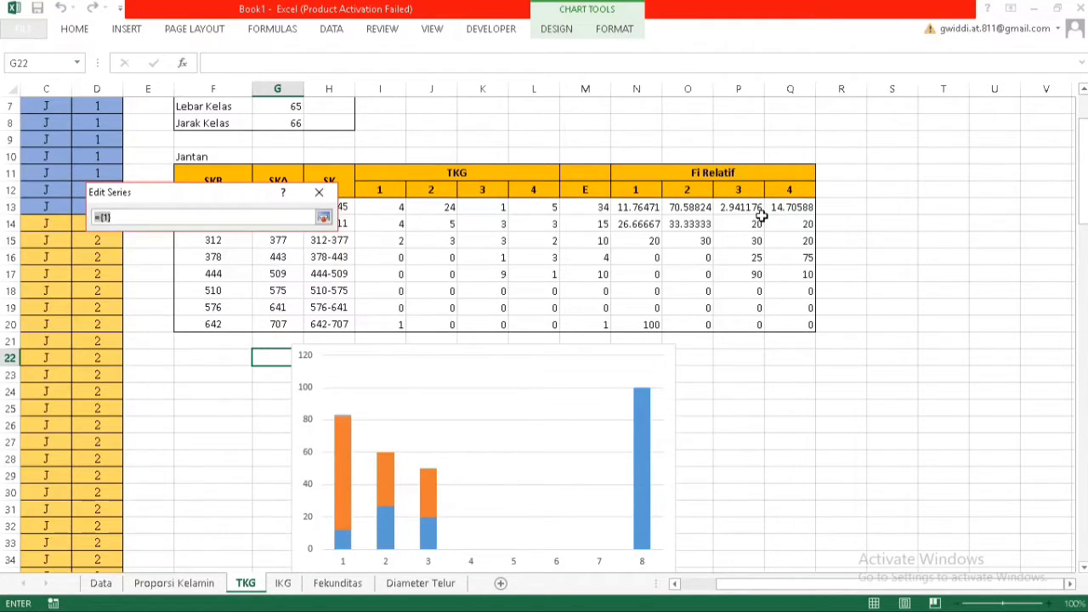
pyautogui.moveTo(745, 208); pyautogui.dragTo(739, 325)
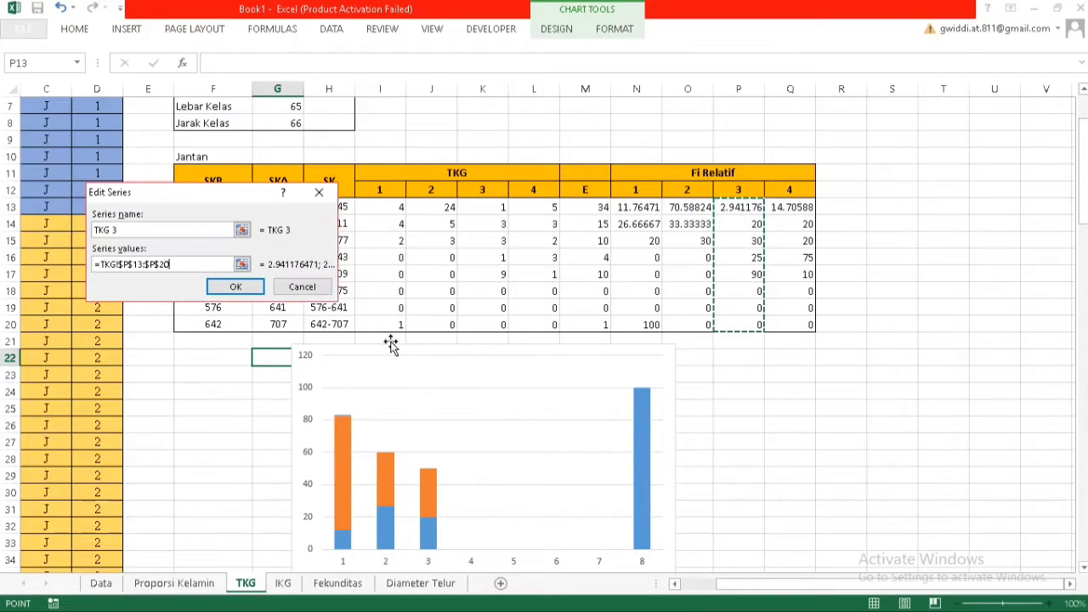
pyautogui.click(235, 287)
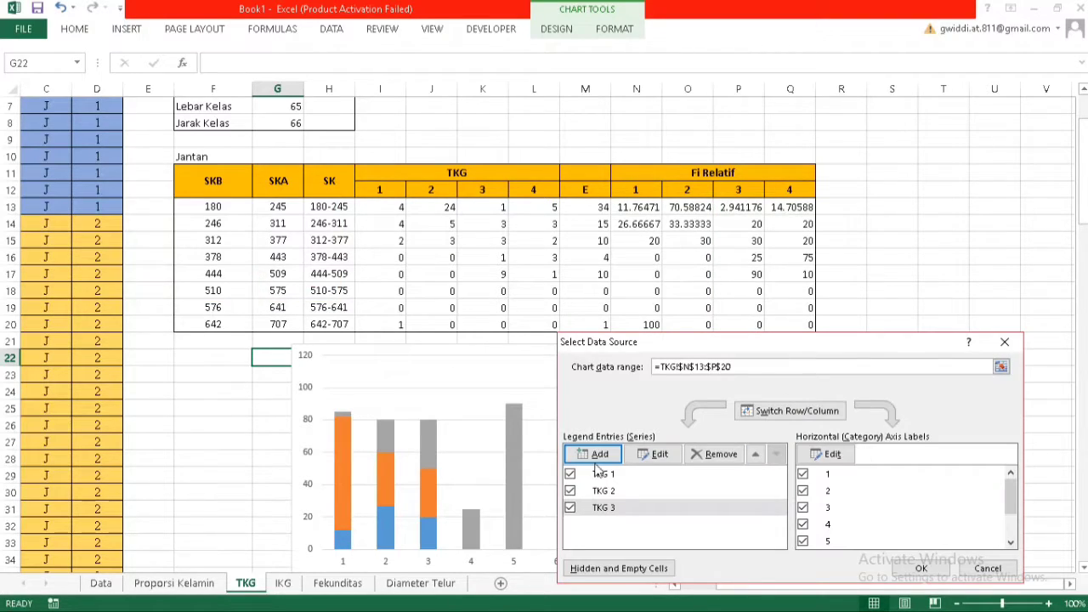
# Add a fourth chart series named TKG 4 with the relative frequencies in Q13:Q20
pyautogui.click(597, 458)
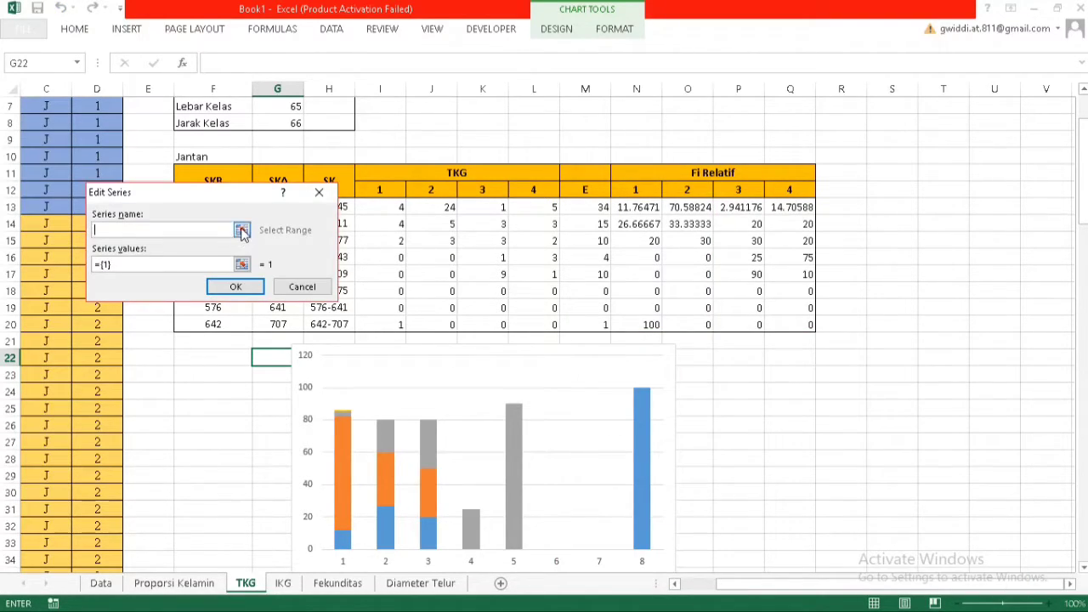
pyautogui.write('TKG 4')
pyautogui.click(242, 263)
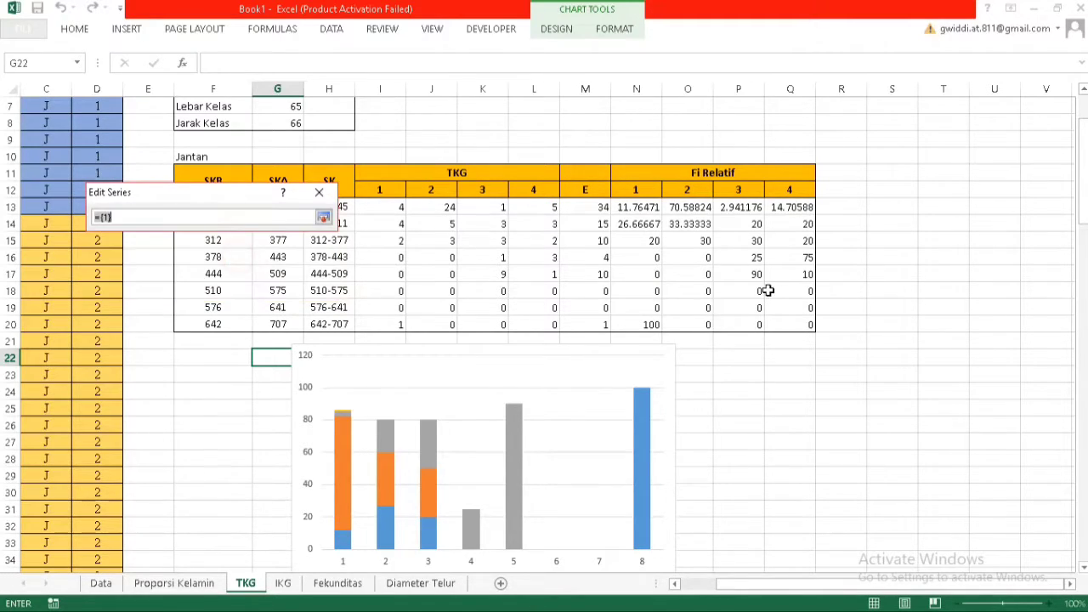
pyautogui.moveTo(794, 209); pyautogui.dragTo(790, 320)
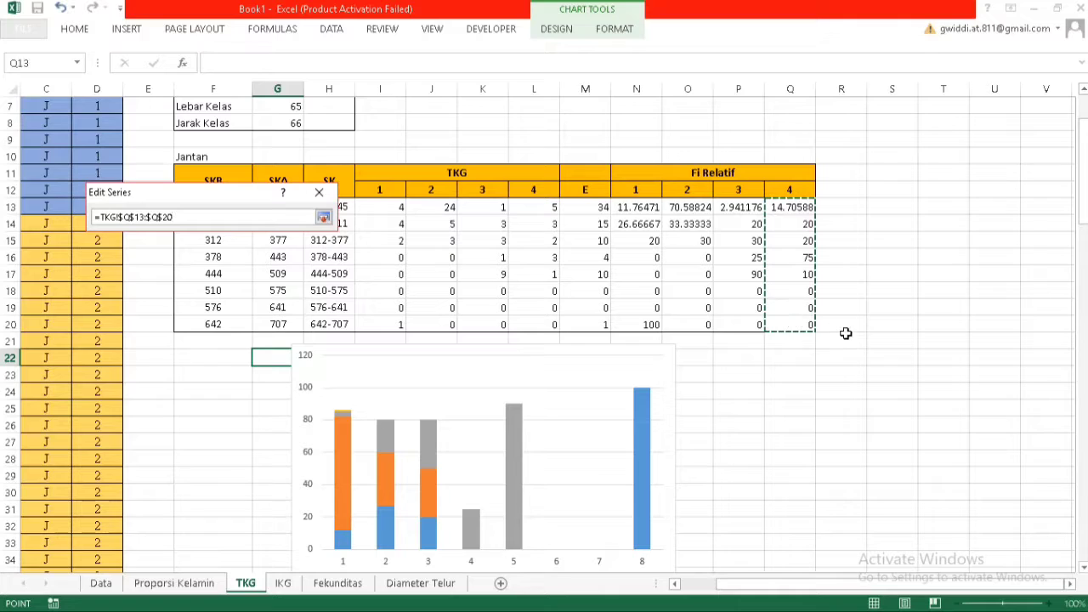
pyautogui.click(230, 285)
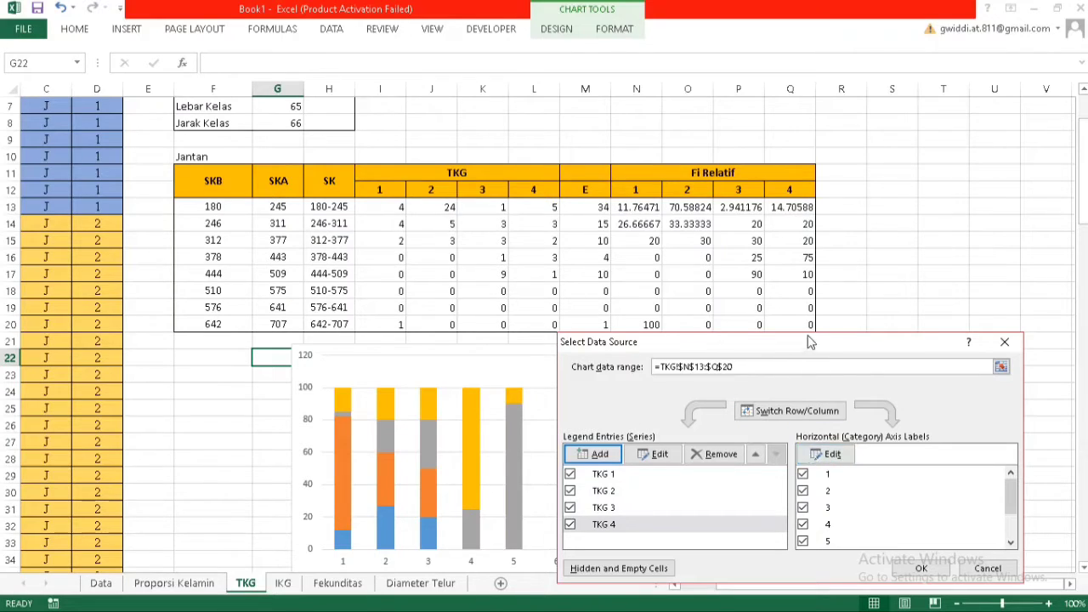
# Use the SK class intervals in H13:H20 as the horizontal axis labels and apply the chart's data source
pyautogui.moveTo(811, 342); pyautogui.dragTo(851, 265)
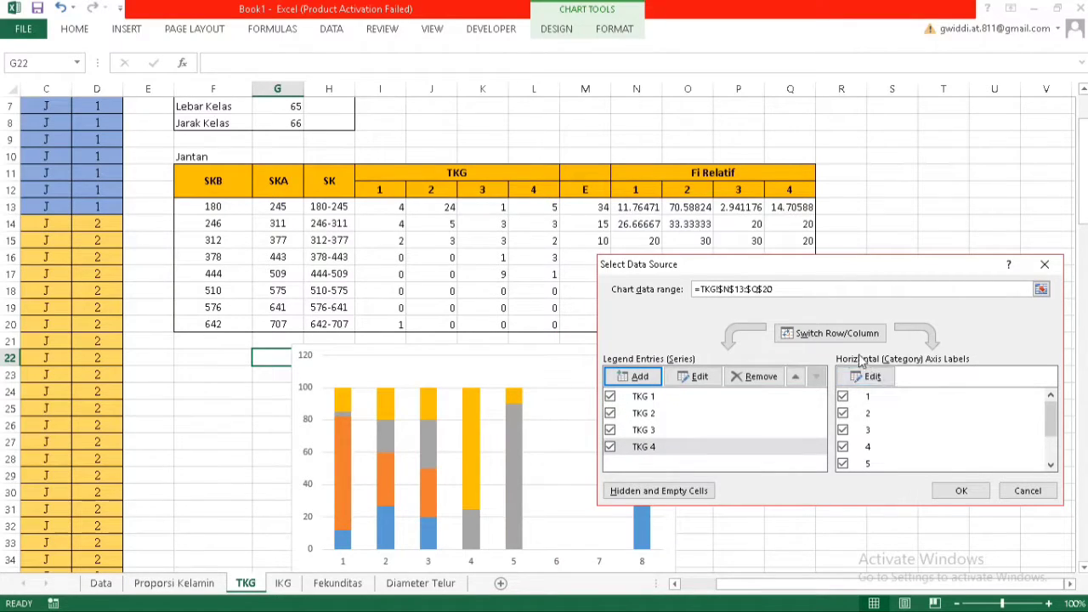
pyautogui.click(874, 377)
pyautogui.moveTo(160, 209); pyautogui.dragTo(458, 216)
pyautogui.moveTo(329, 208); pyautogui.dragTo(336, 324)
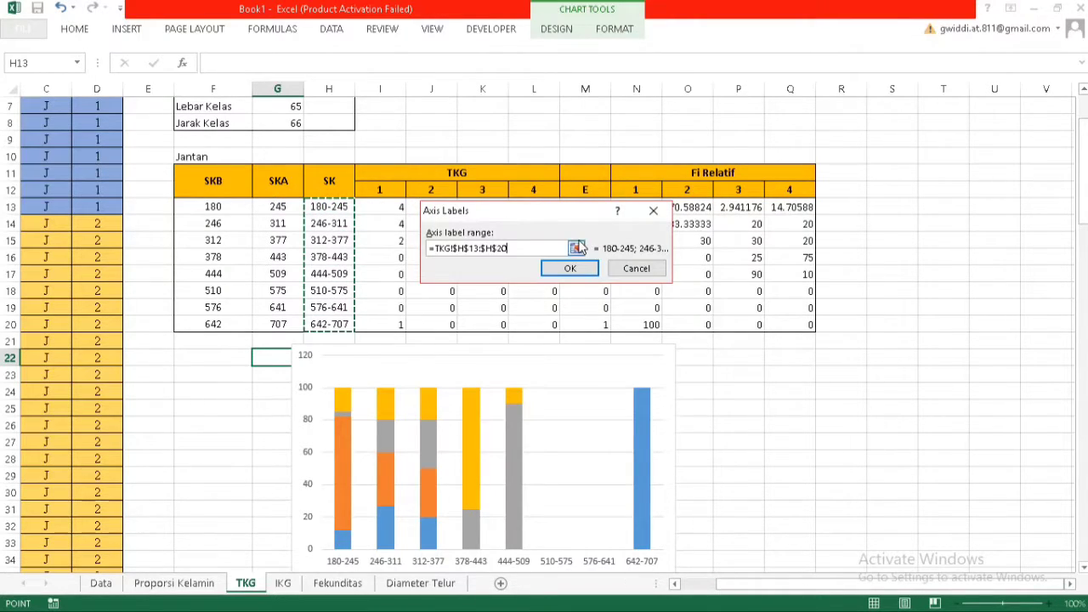
pyautogui.click(570, 268)
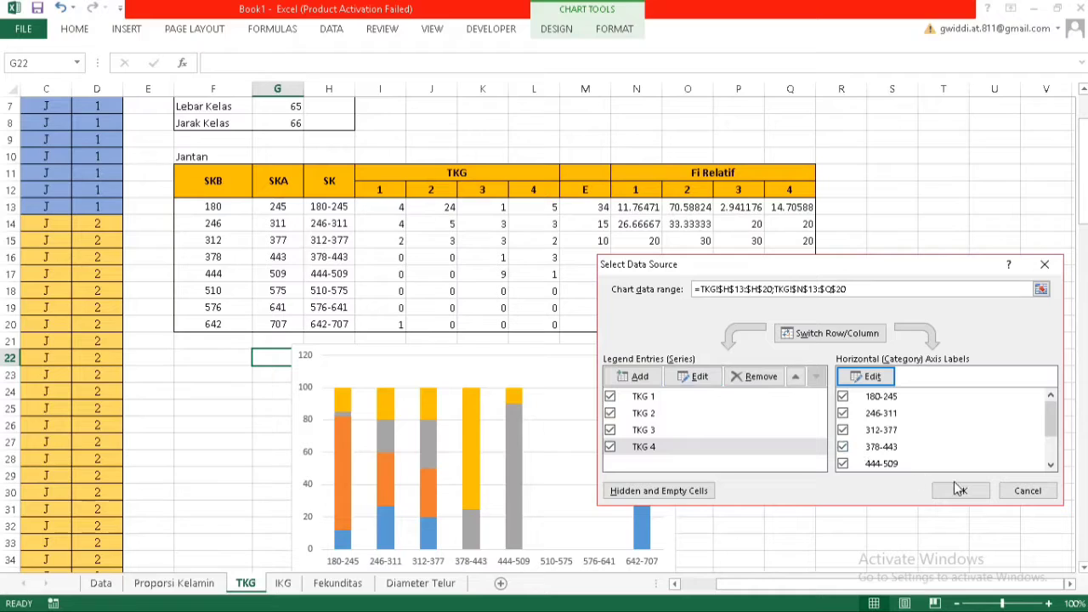
pyautogui.click(962, 491)
# Add axis titles to the stacked column chart and title the vertical axis "Frekuensi Relatif"
pyautogui.scroll(-2, 744, 383)
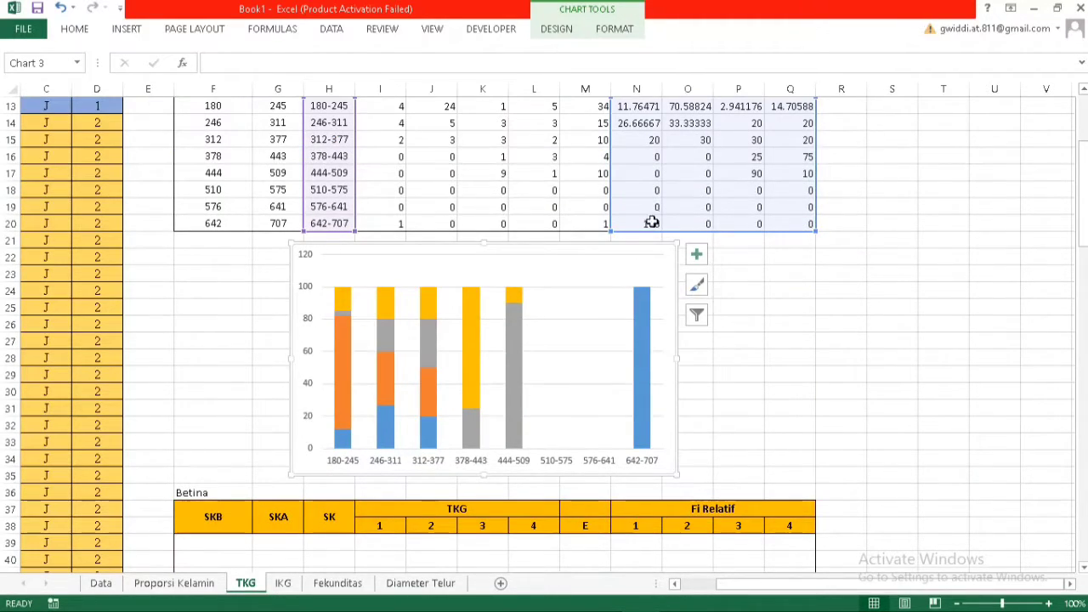
pyautogui.click(696, 256)
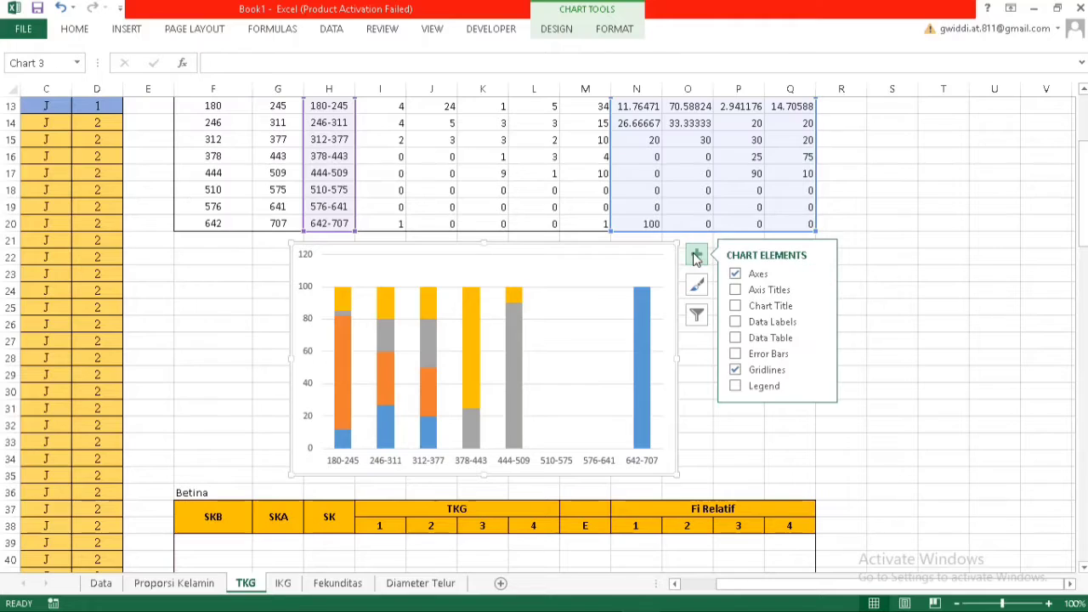
pyautogui.click(734, 290)
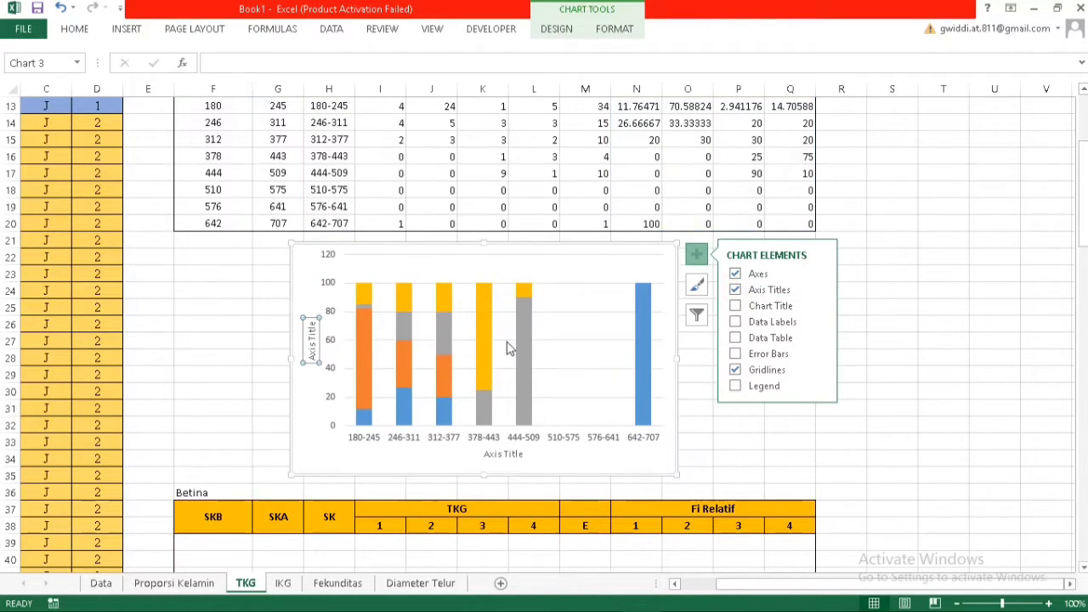
pyautogui.click(305, 345)
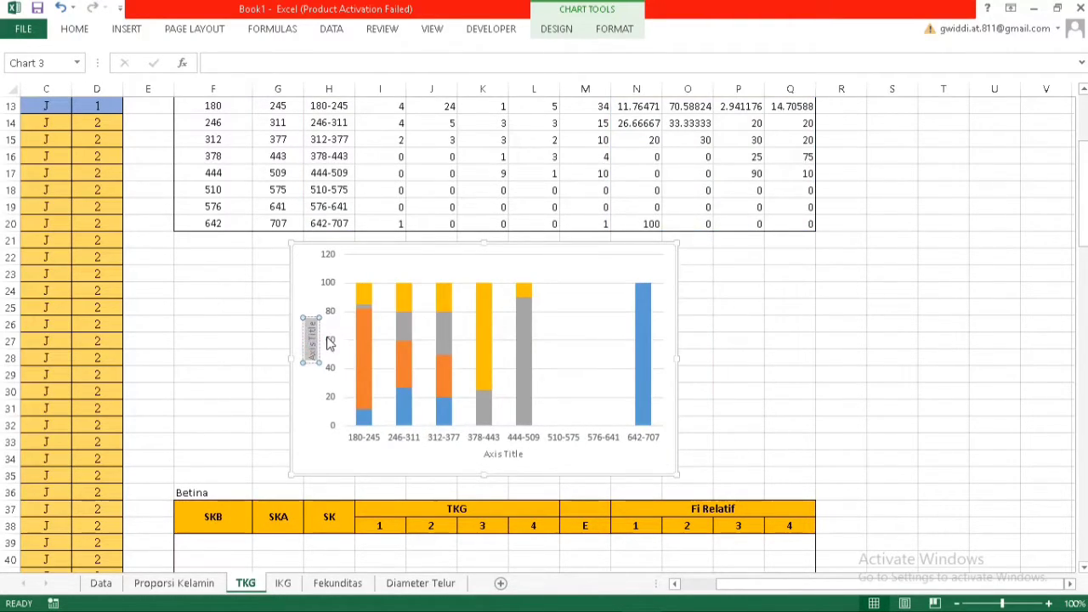
pyautogui.write('Frekuensi')
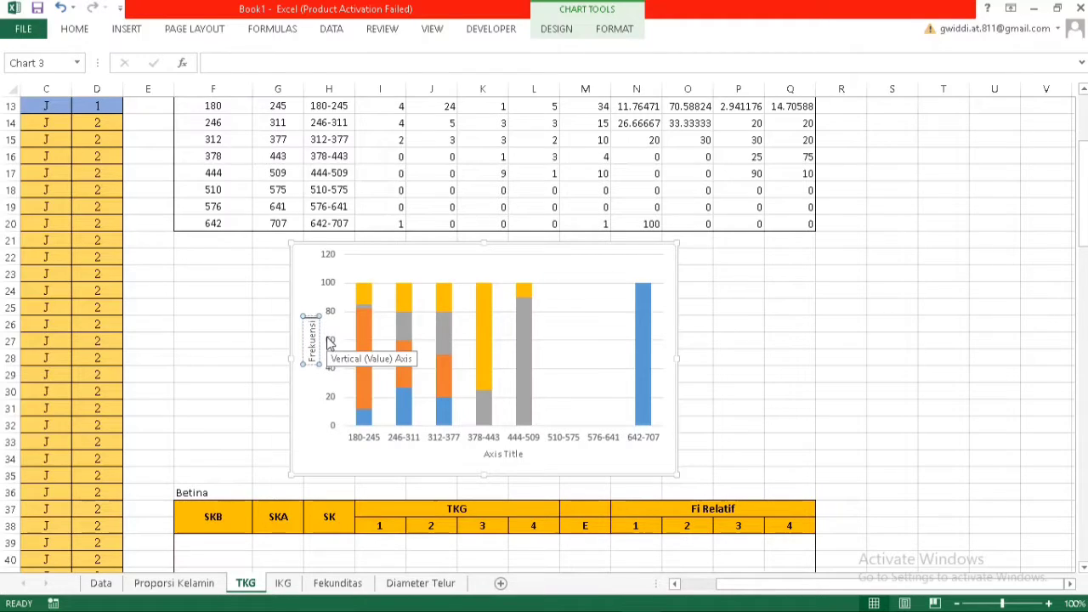
pyautogui.write(' Relatif')
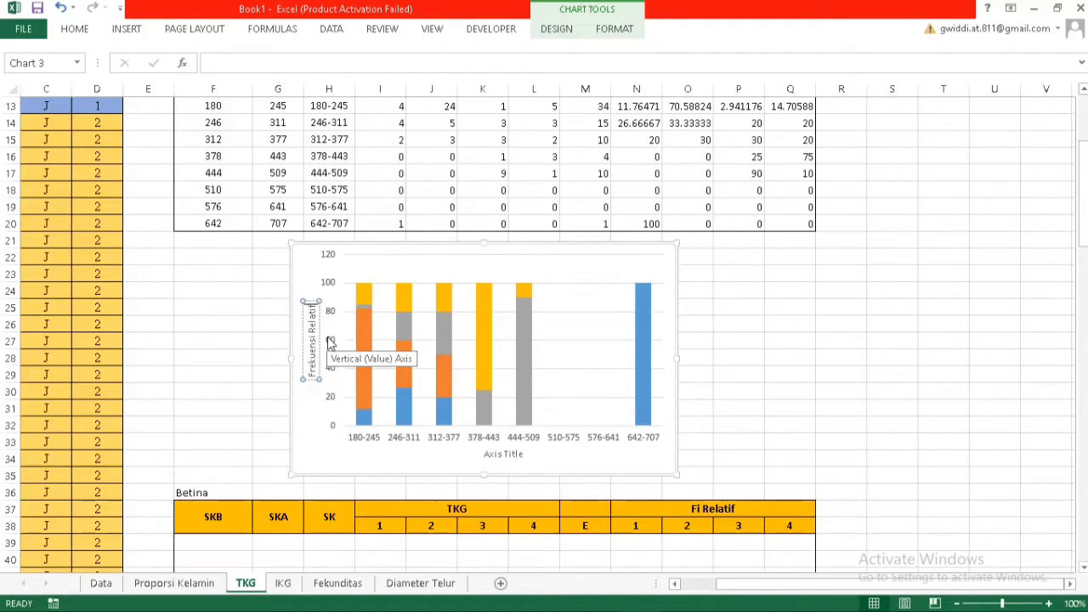
# Title the chart's horizontal axis "Selang Kelas"
pyautogui.click(508, 456)
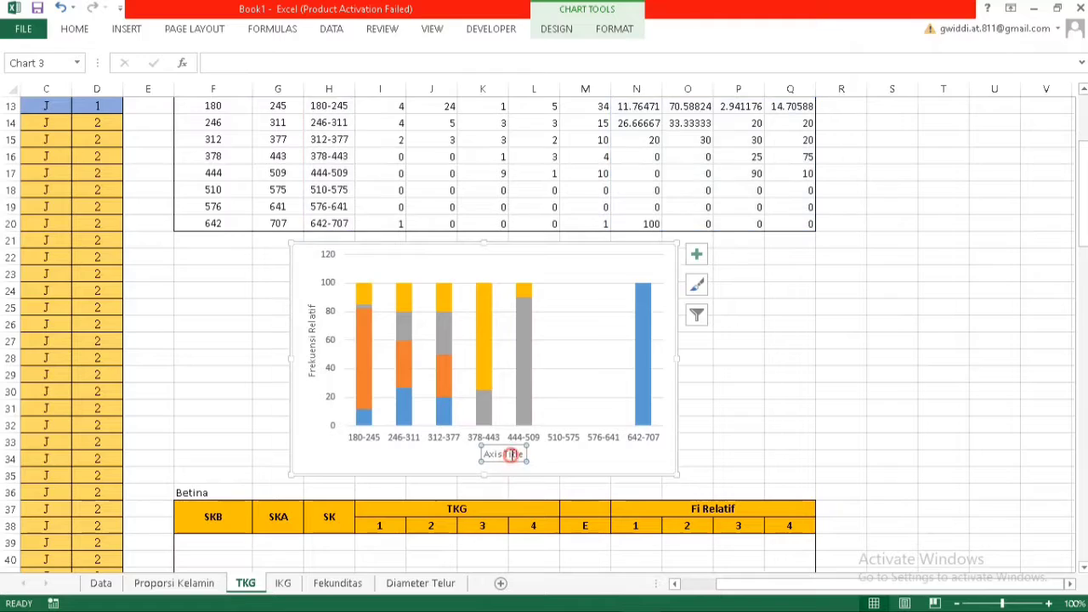
pyautogui.click(511, 455)
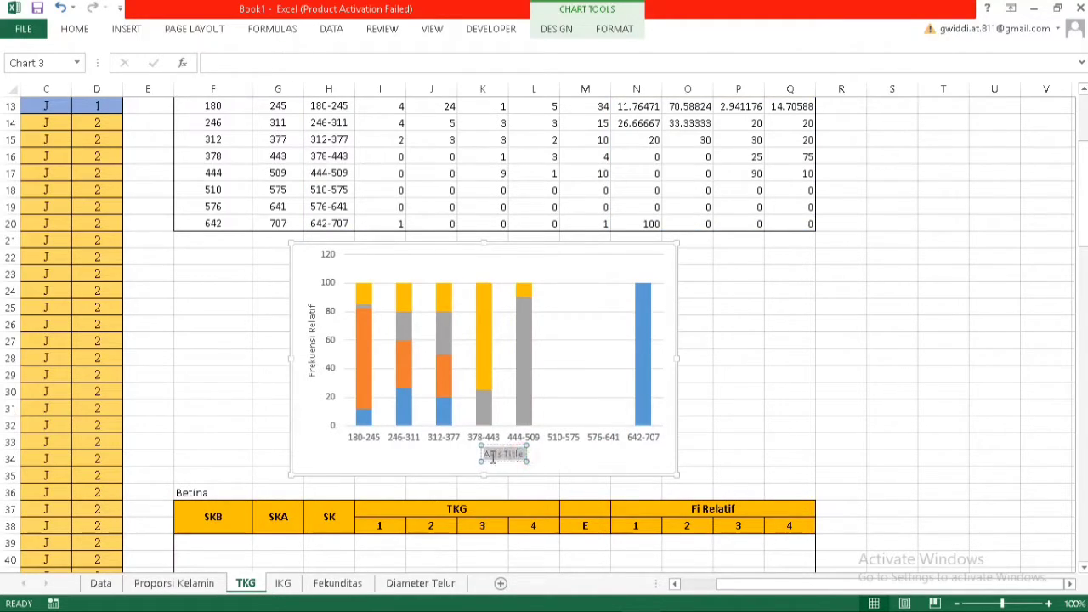
pyautogui.moveTo(487, 455); pyautogui.dragTo(521, 459)
pyautogui.write('Selang Kelas')
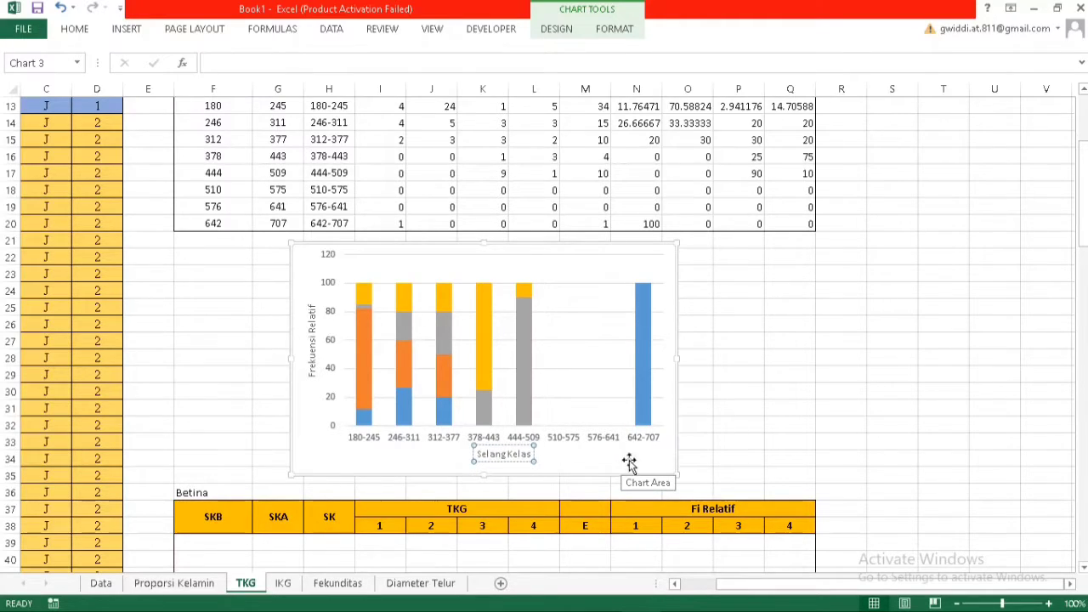
pyautogui.click(722, 425)
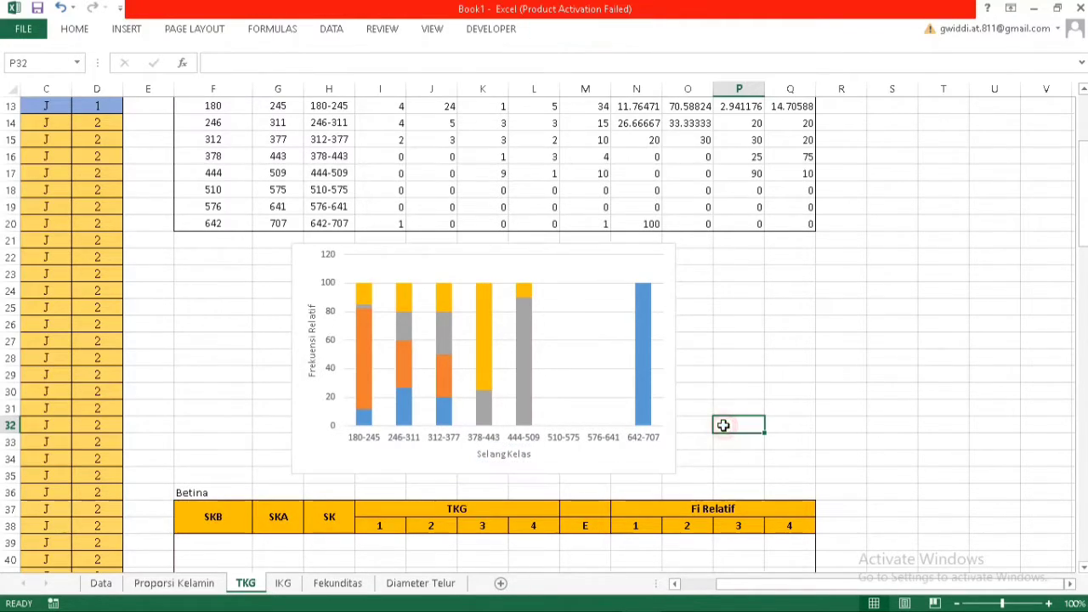
# Add a legend to the chart and remove its gridlines
pyautogui.click(643, 456)
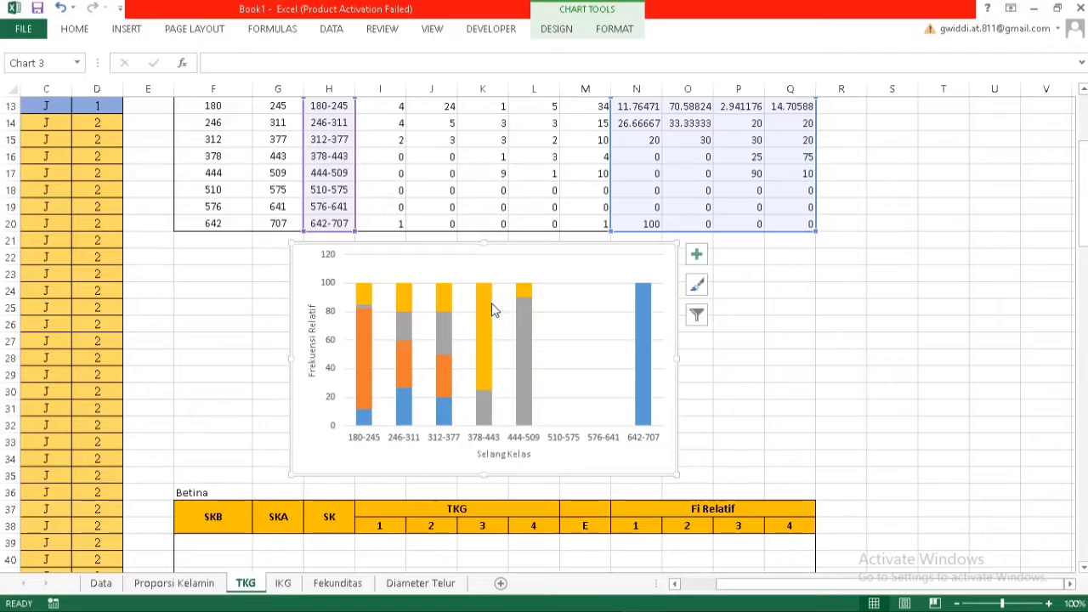
pyautogui.moveTo(489, 308)
pyautogui.click(697, 255)
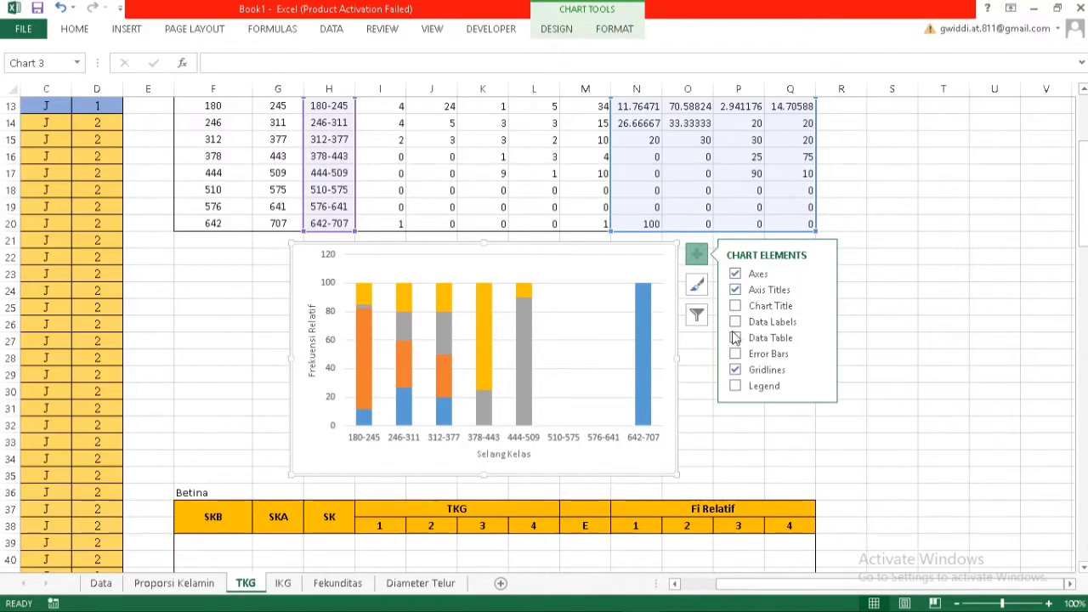
pyautogui.click(736, 386)
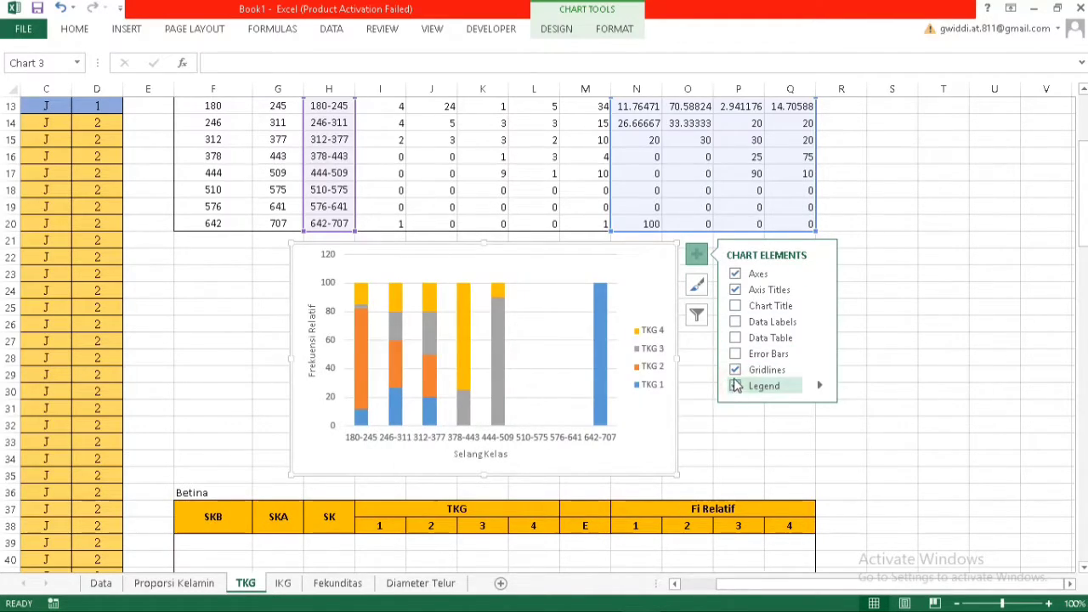
pyautogui.click(736, 370)
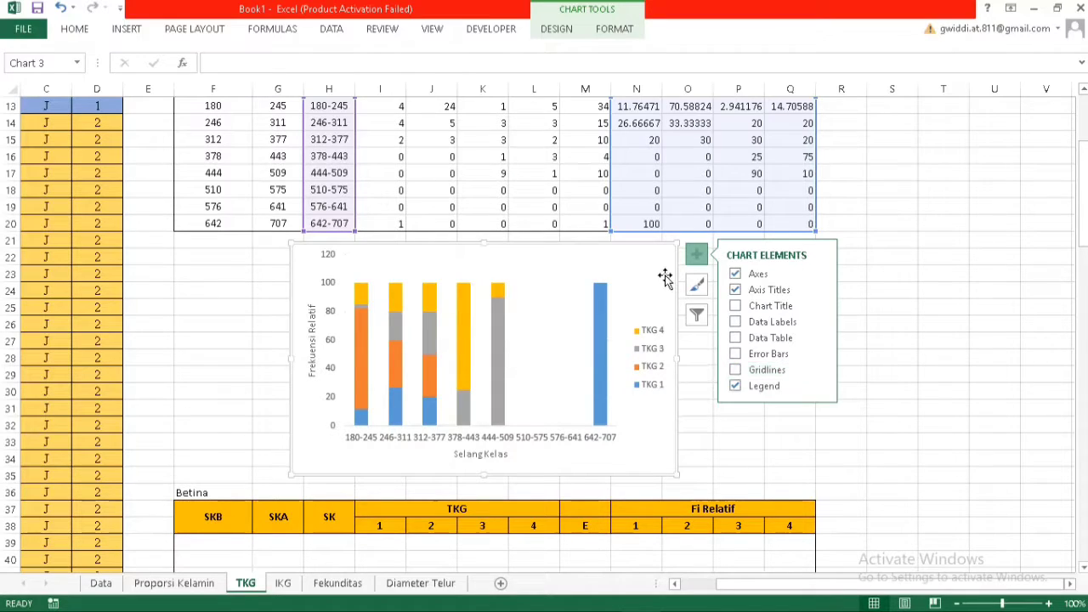
pyautogui.click(881, 284)
# Format the chart area with no fill and no border line
pyautogui.rightClick(649, 266)
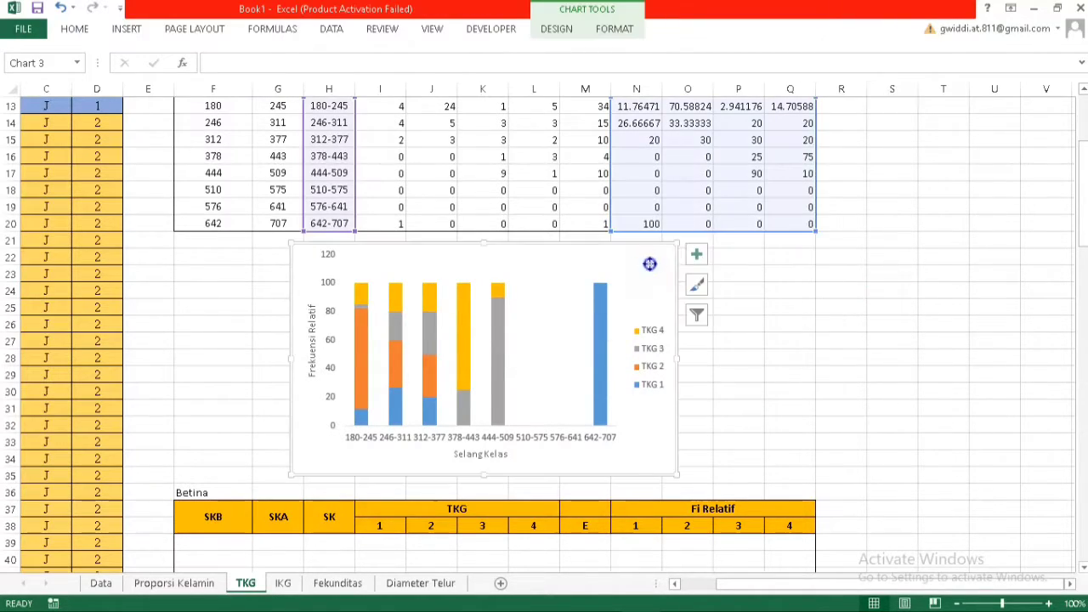
pyautogui.click(710, 577)
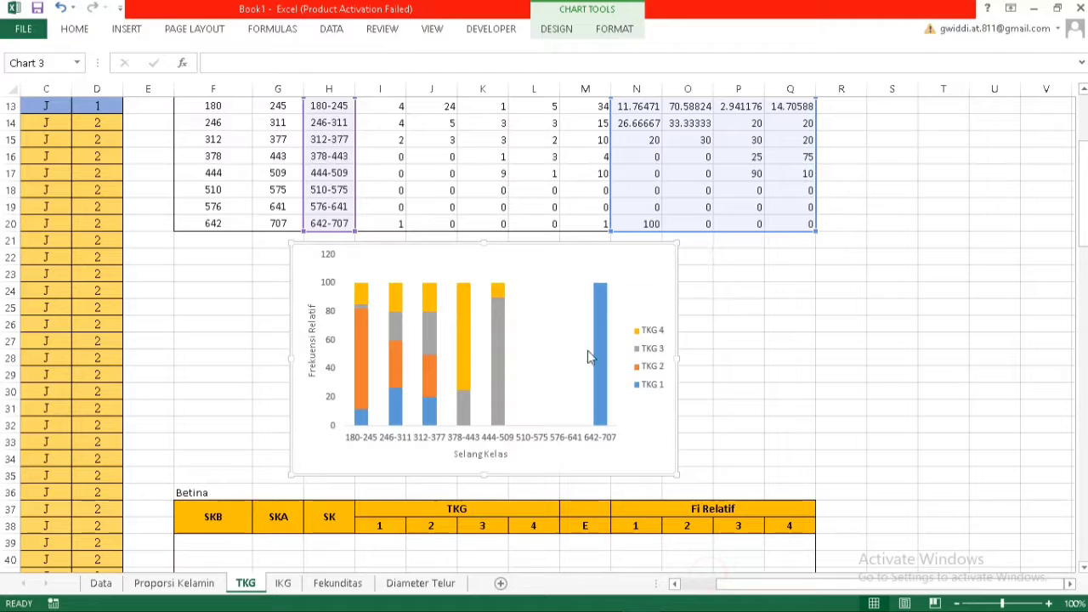
pyautogui.click(892, 190)
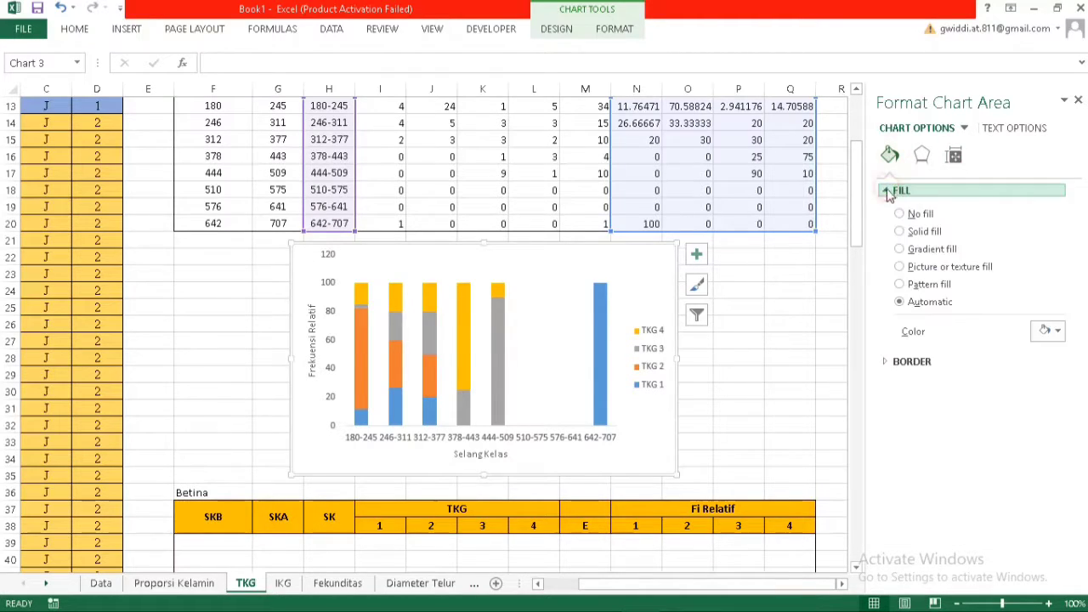
pyautogui.click(899, 213)
pyautogui.click(901, 330)
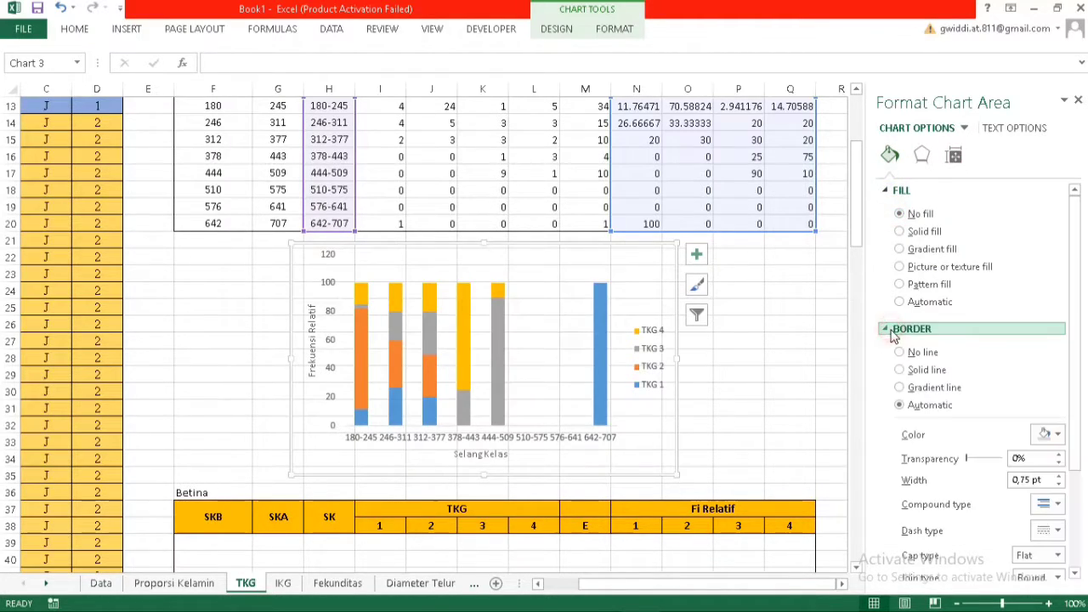
pyautogui.click(900, 352)
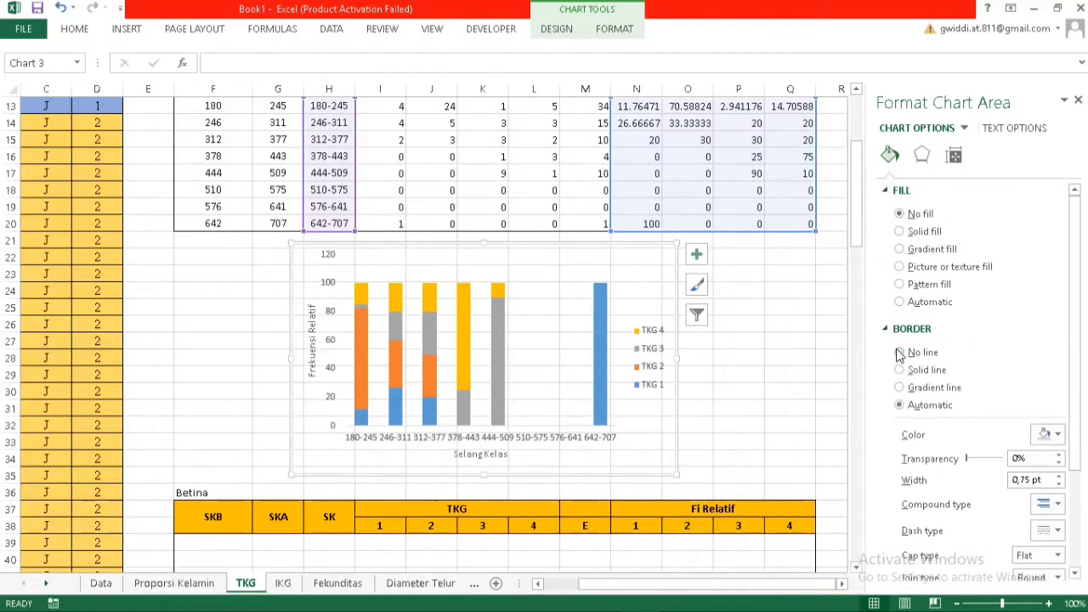
# Give the chart's vertical axis a solid black line with a width of 1 pt
pyautogui.click(338, 282)
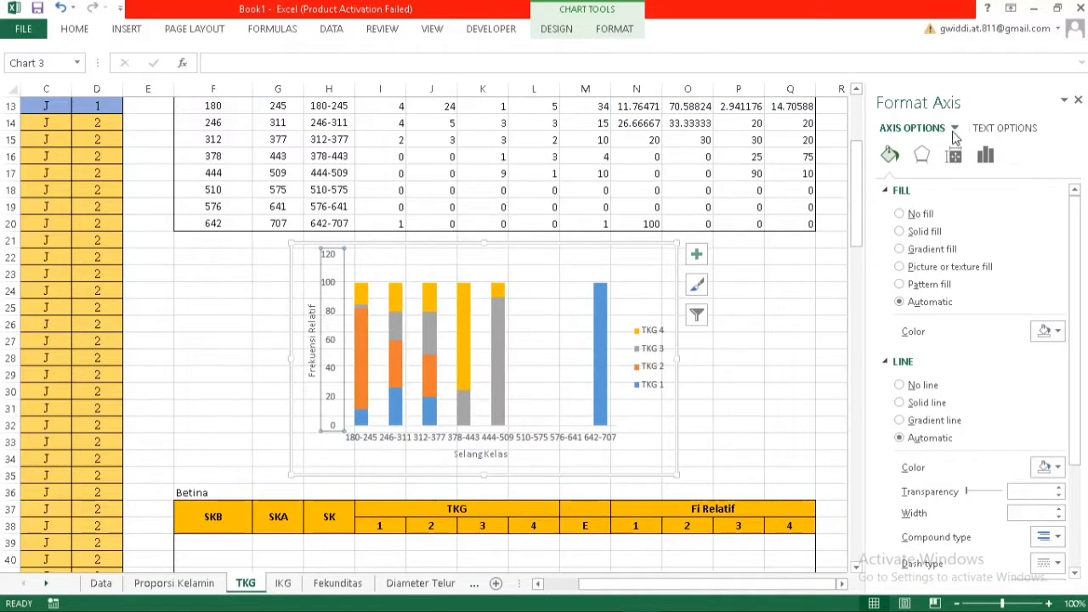
pyautogui.click(918, 403)
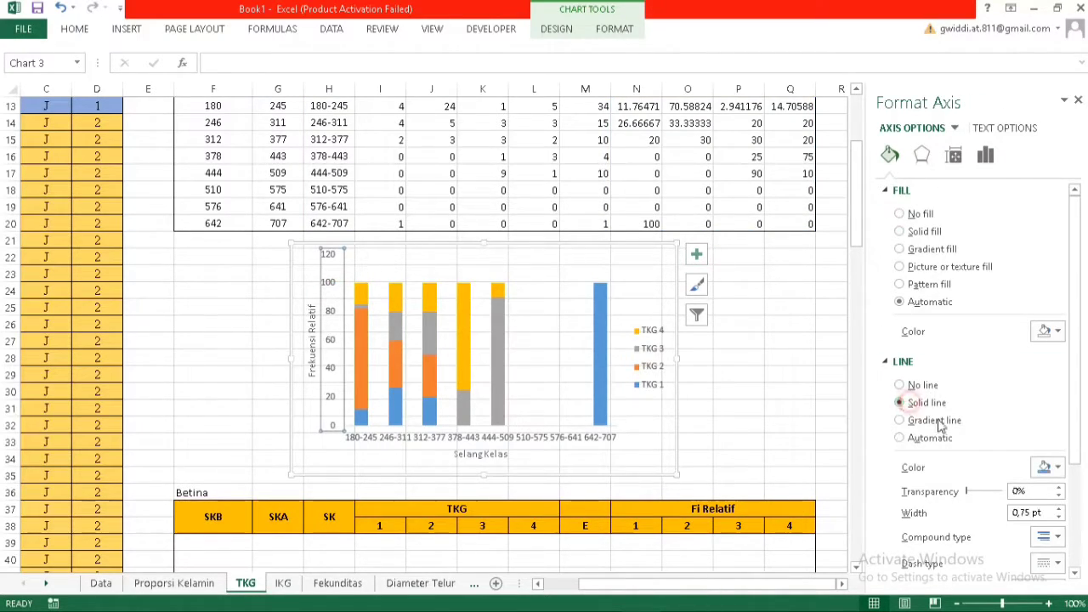
pyautogui.click(1051, 468)
pyautogui.click(977, 344)
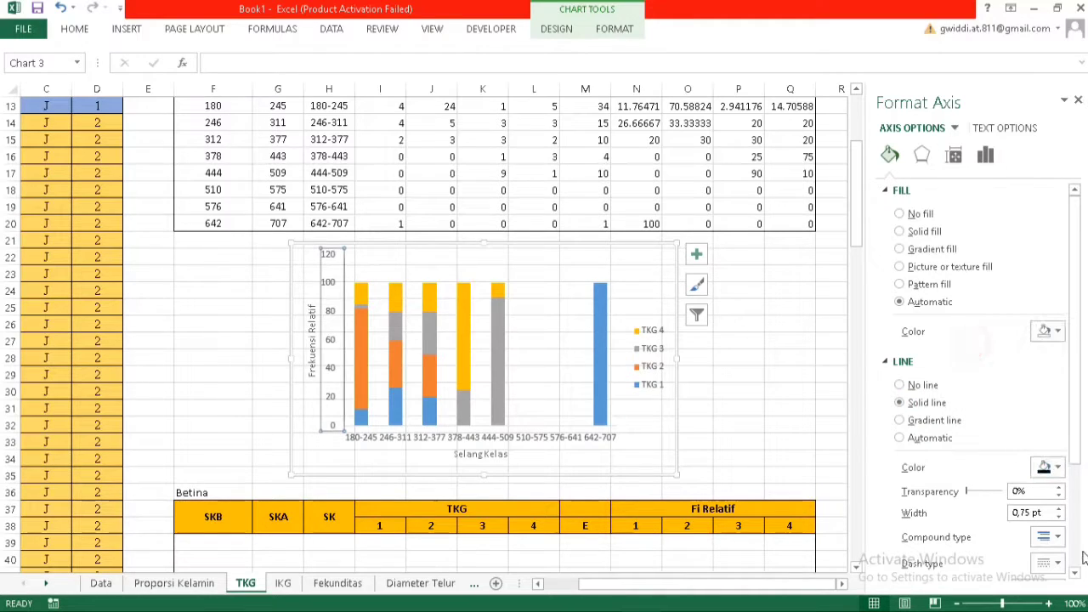
pyautogui.click(1059, 517)
pyautogui.click(1060, 509)
pyautogui.click(1059, 509)
# Select the chart's horizontal axis for line formatting
pyautogui.click(529, 445)
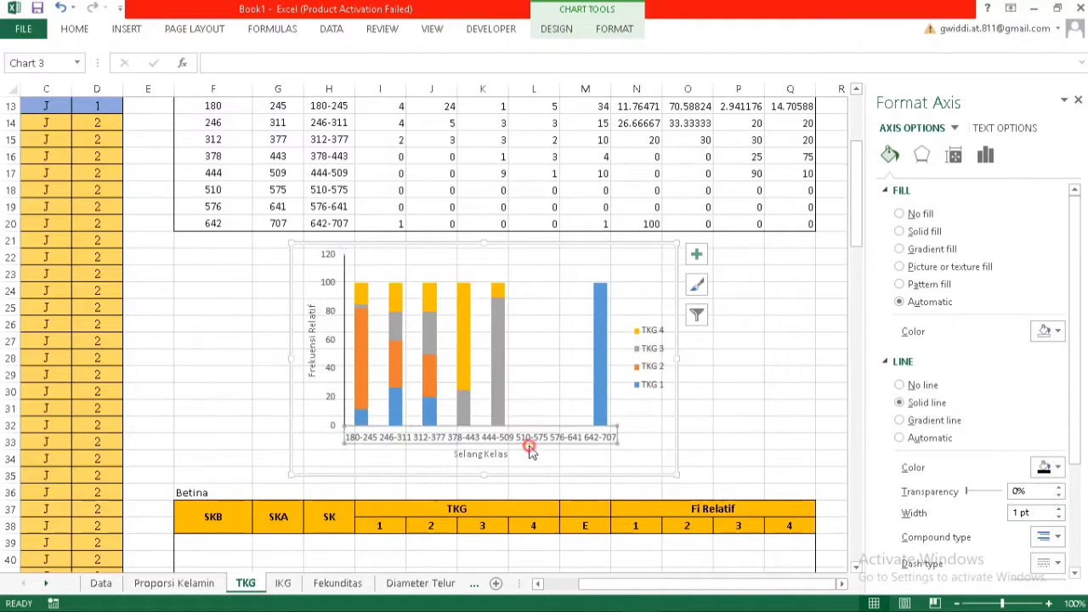
# Give the chart's horizontal axis a solid 1 pt line and close the axis formatting
pyautogui.click(903, 403)
pyautogui.click(1059, 509)
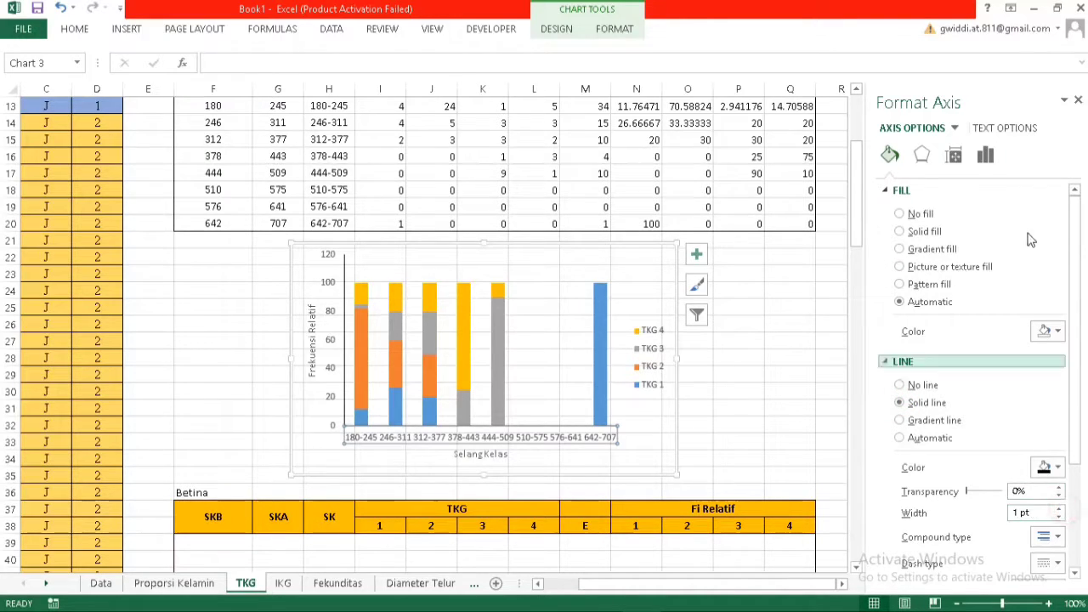
pyautogui.click(1078, 101)
pyautogui.click(823, 348)
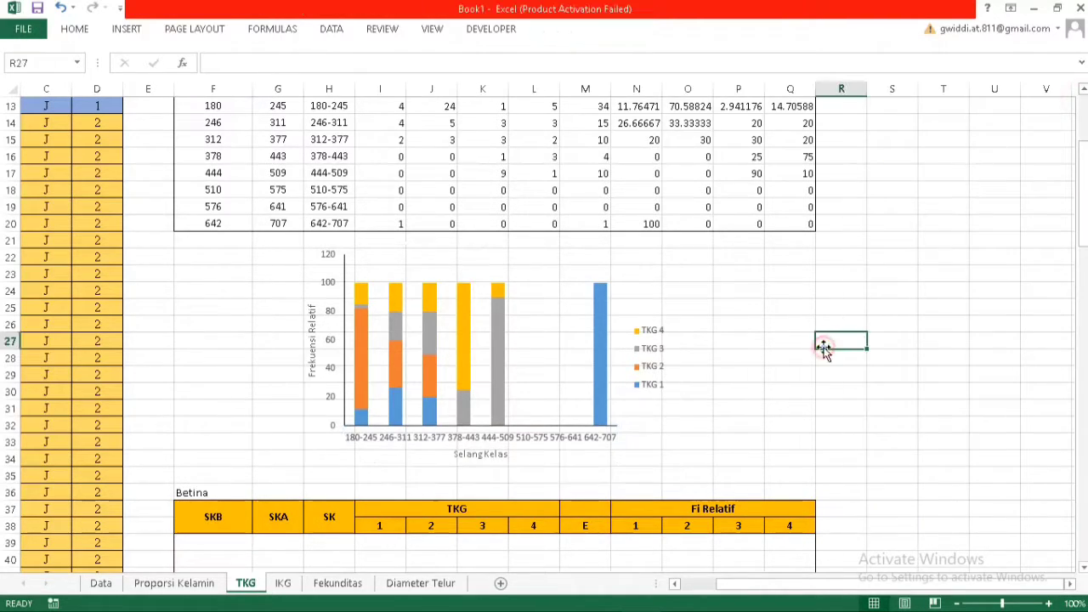
# Move the relative frequency chart to line up with the left edge of the Jantan table, just below it
pyautogui.scroll(2, 785, 374)
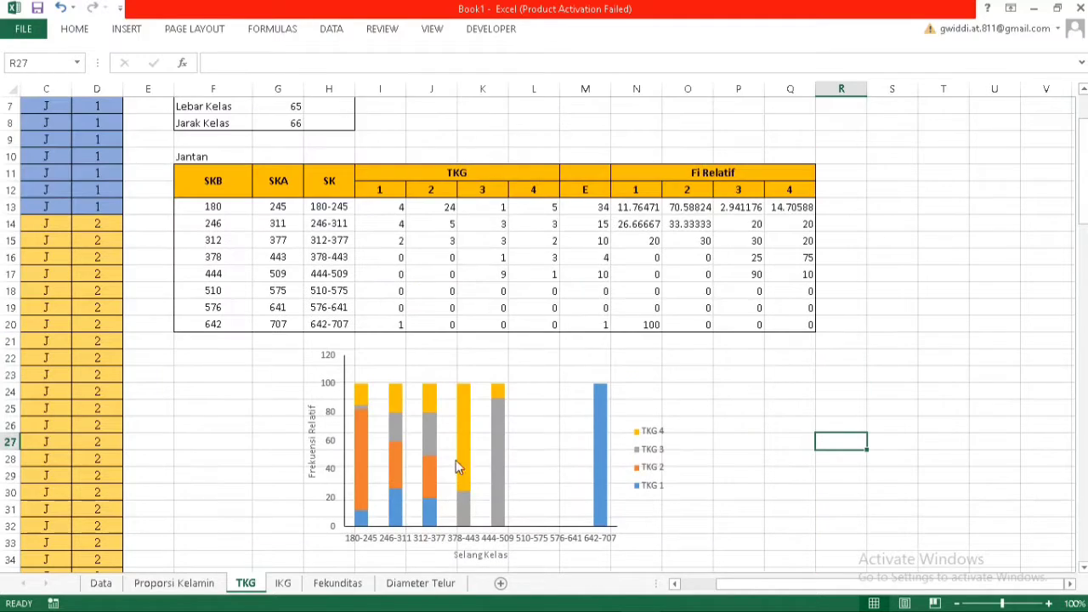
pyautogui.click(414, 454)
pyautogui.moveTo(415, 348); pyautogui.dragTo(296, 348)
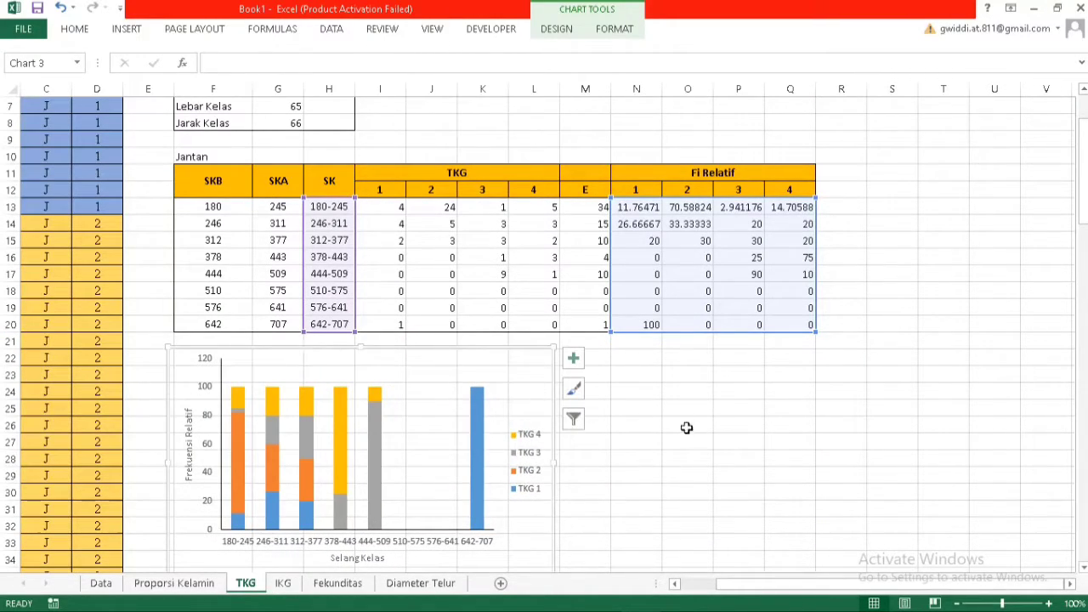
pyautogui.click(741, 424)
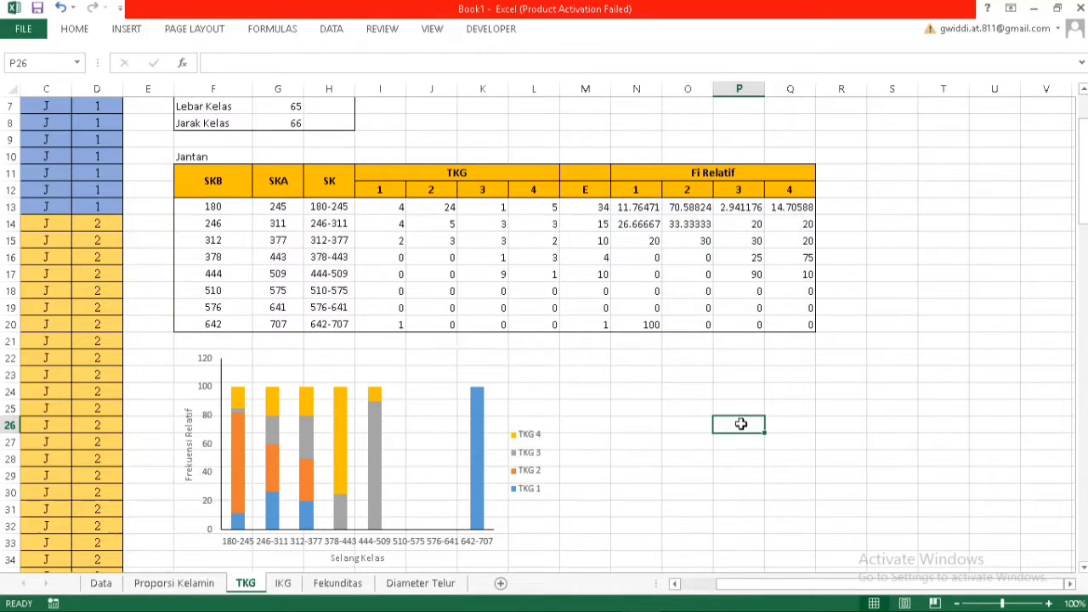
# Examine the Jantan class interval table in F13:Q20, its stacked column chart, and the empty Betina table below
pyautogui.scroll(-1, 739, 427)
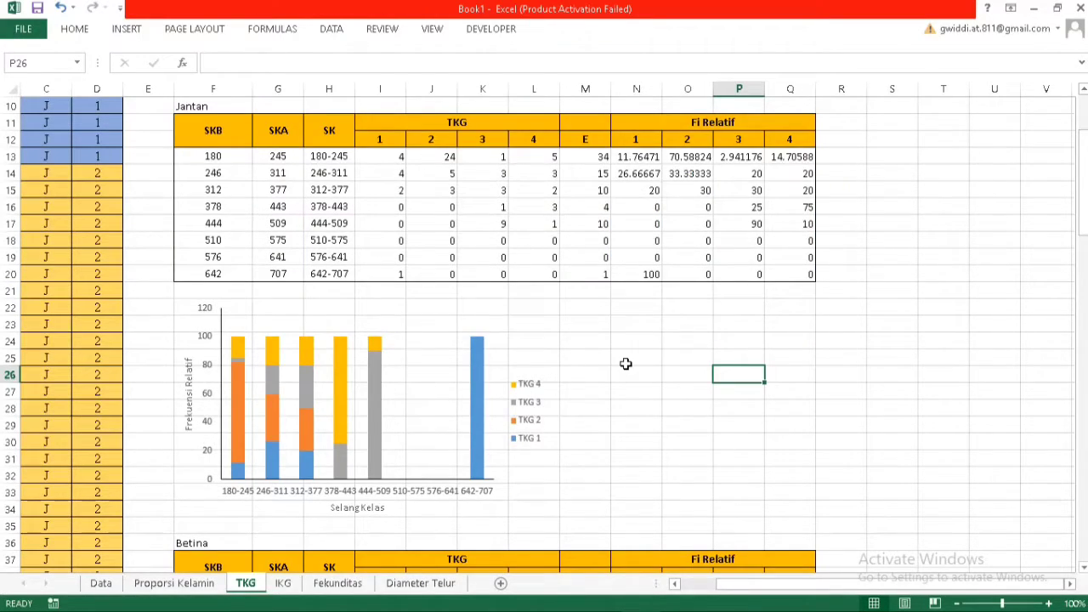
pyautogui.scroll(2, 625, 364)
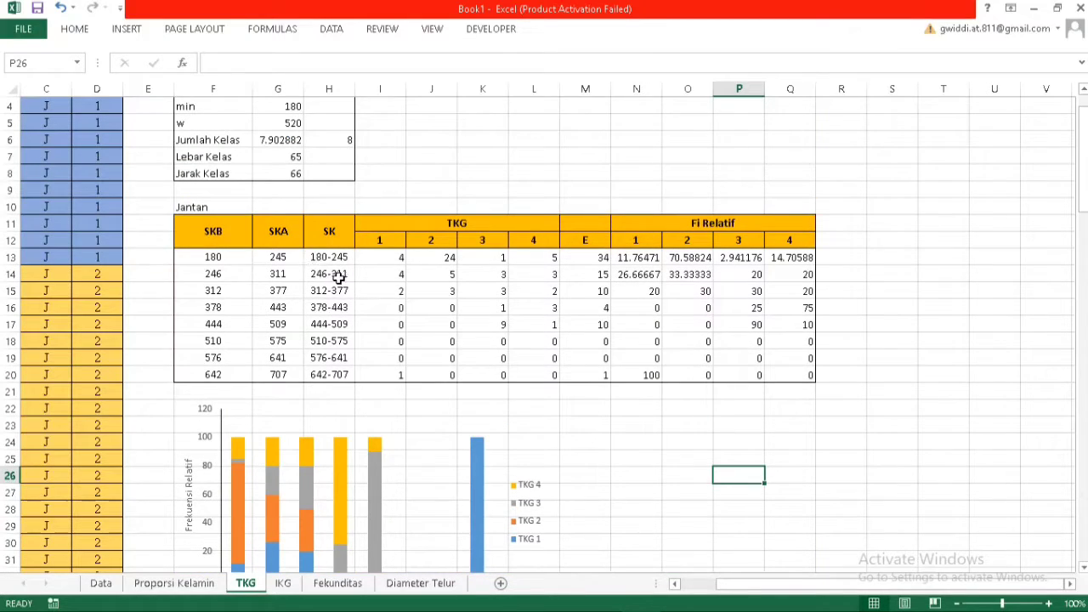
pyautogui.moveTo(213, 257); pyautogui.dragTo(778, 368)
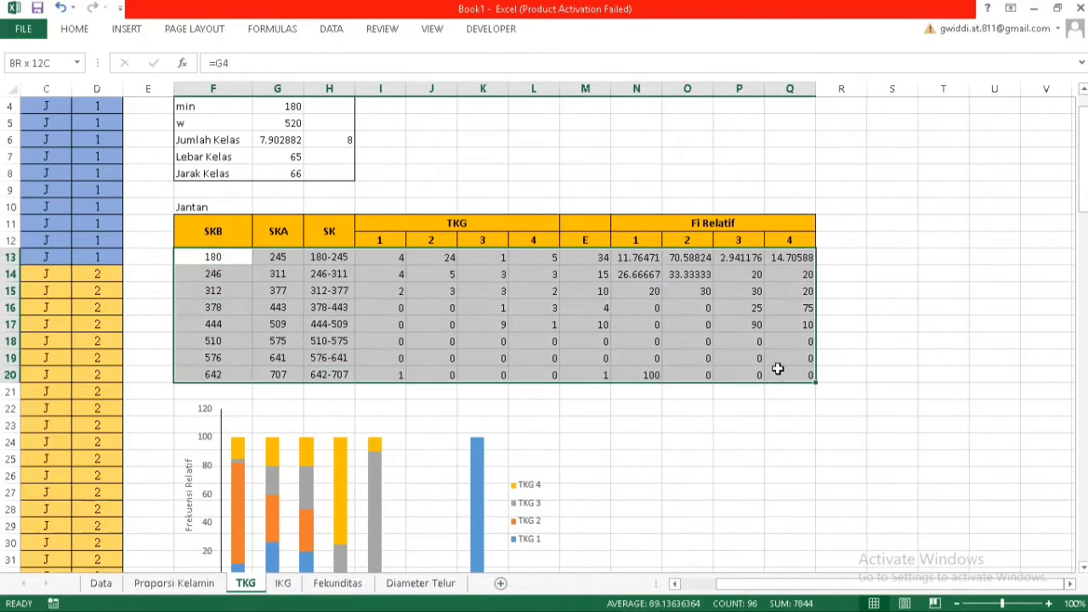
pyautogui.click(739, 442)
pyautogui.scroll(-1, 651, 416)
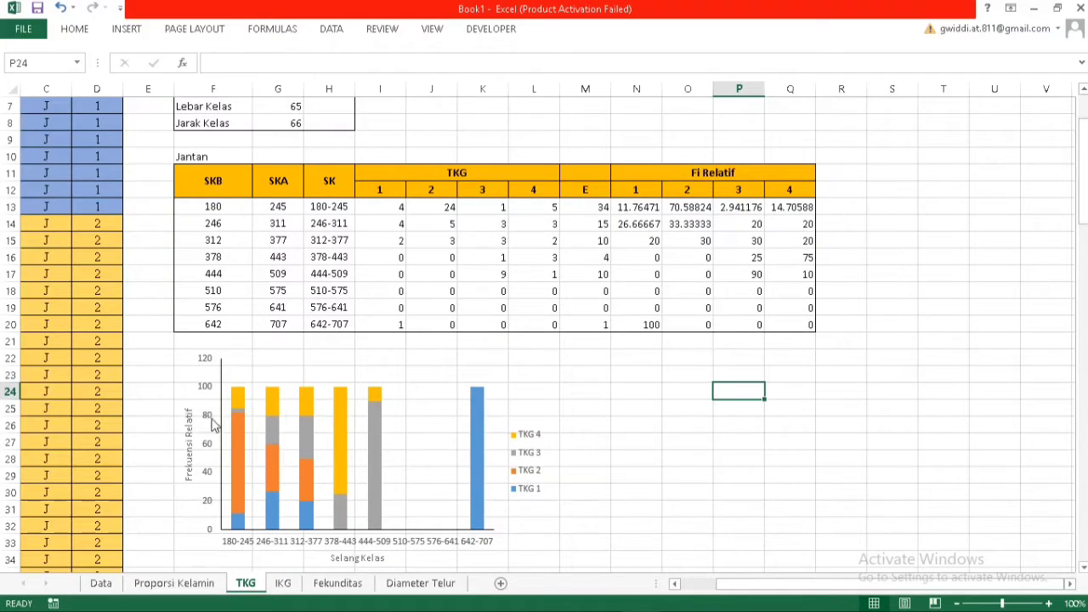
pyautogui.scroll(-1, 328, 444)
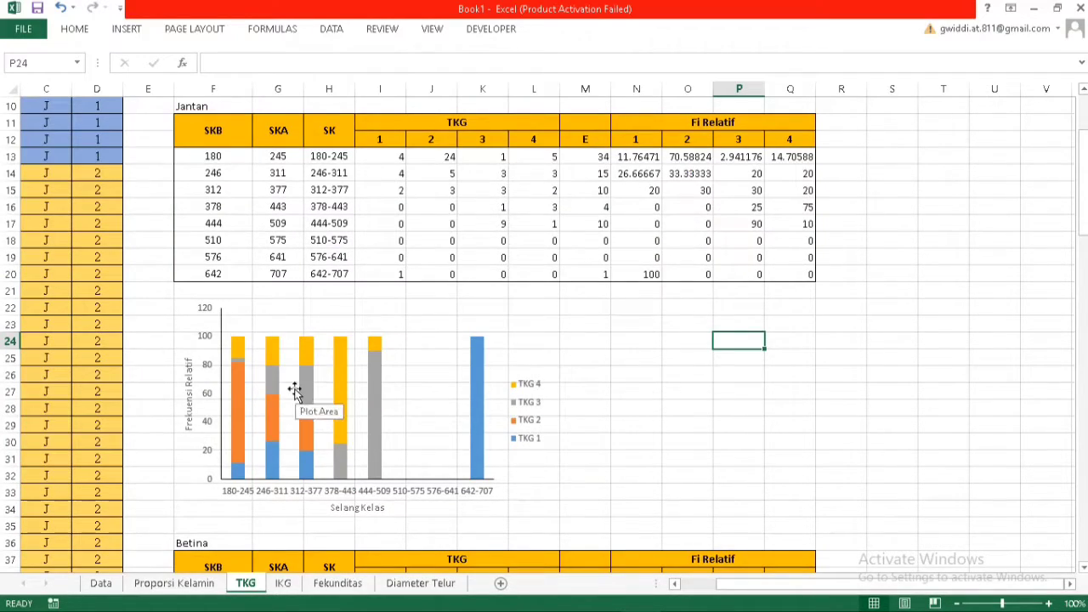
pyautogui.scroll(-4, 443, 389)
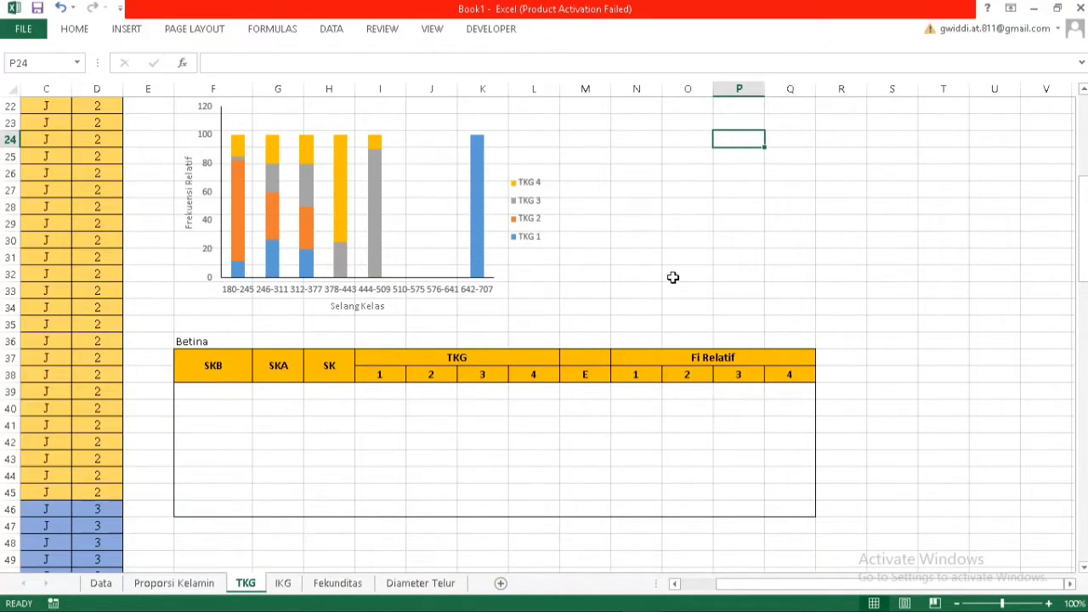
pyautogui.click(621, 9)
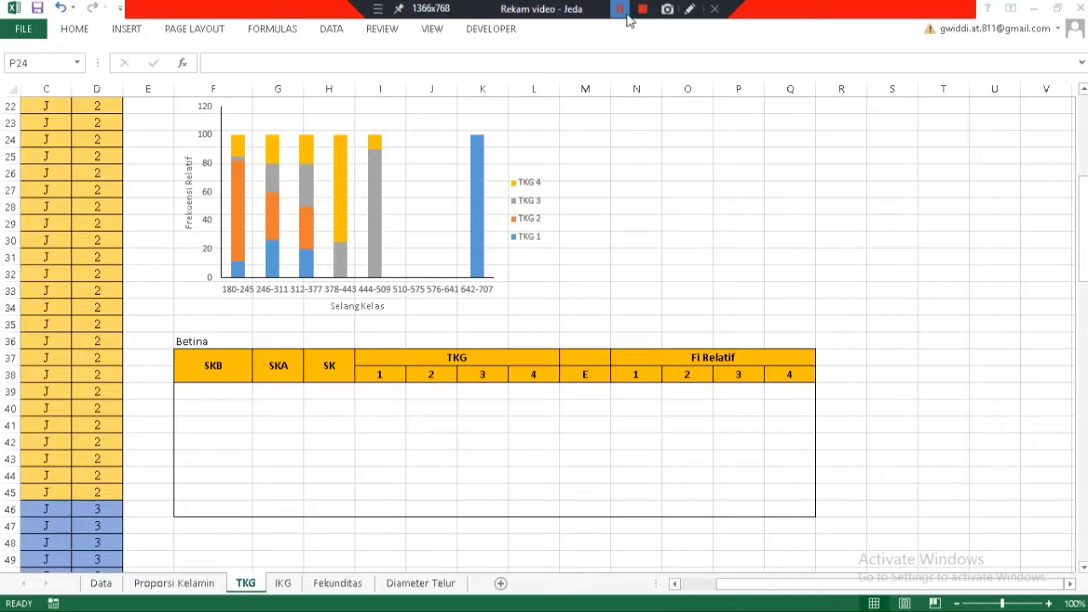
pyautogui.click(623, 11)
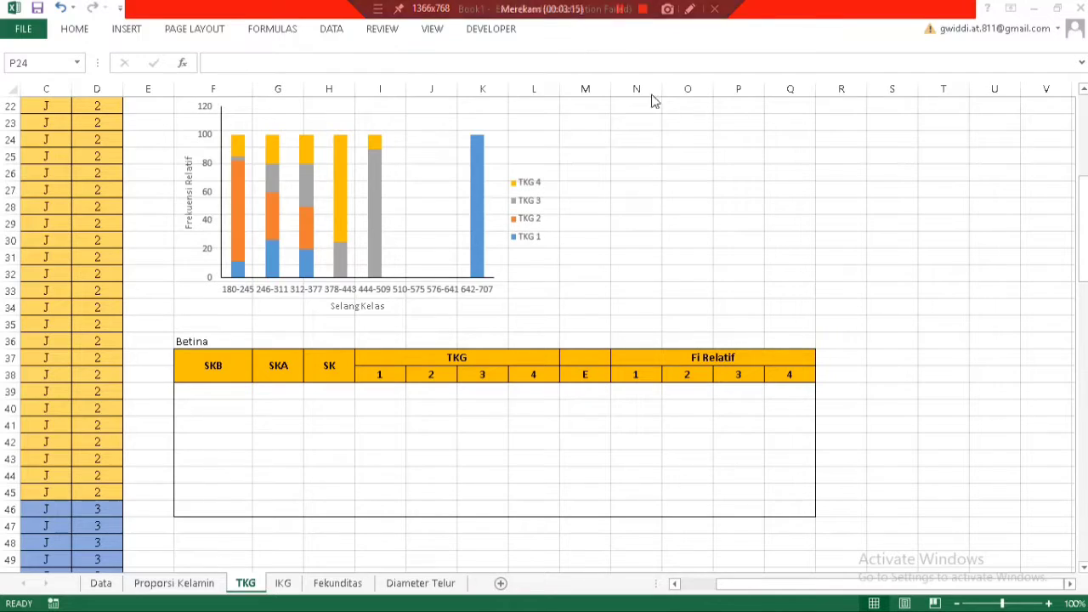
pyautogui.click(620, 10)
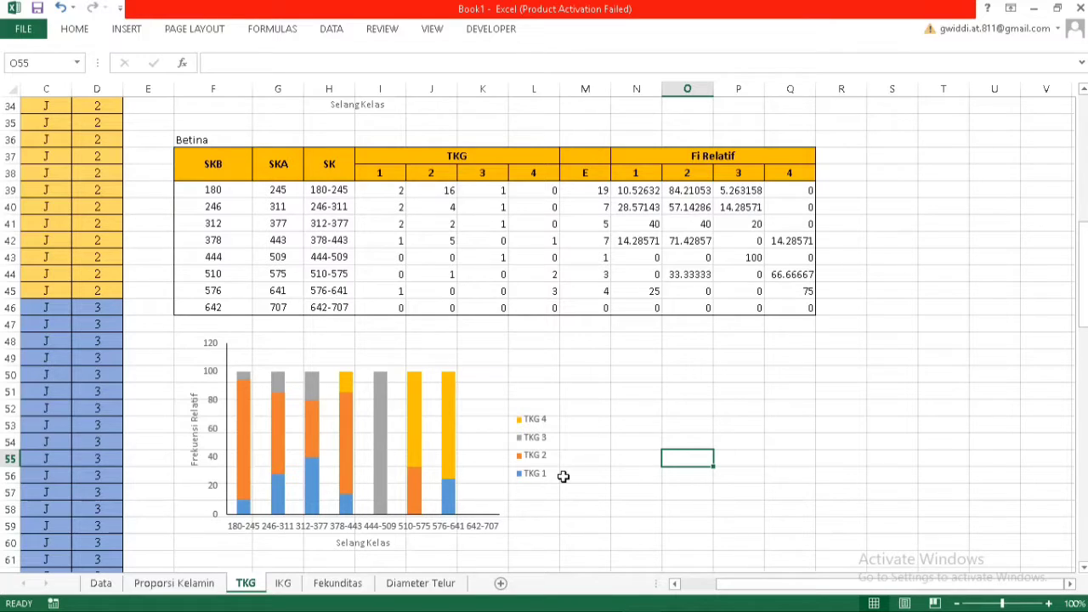
# Open the IKG sheet and go through the Data Ikan column headers from No. Ikan to Bobot Gonad
pyautogui.hotkey('ctrl', 'pagedown')
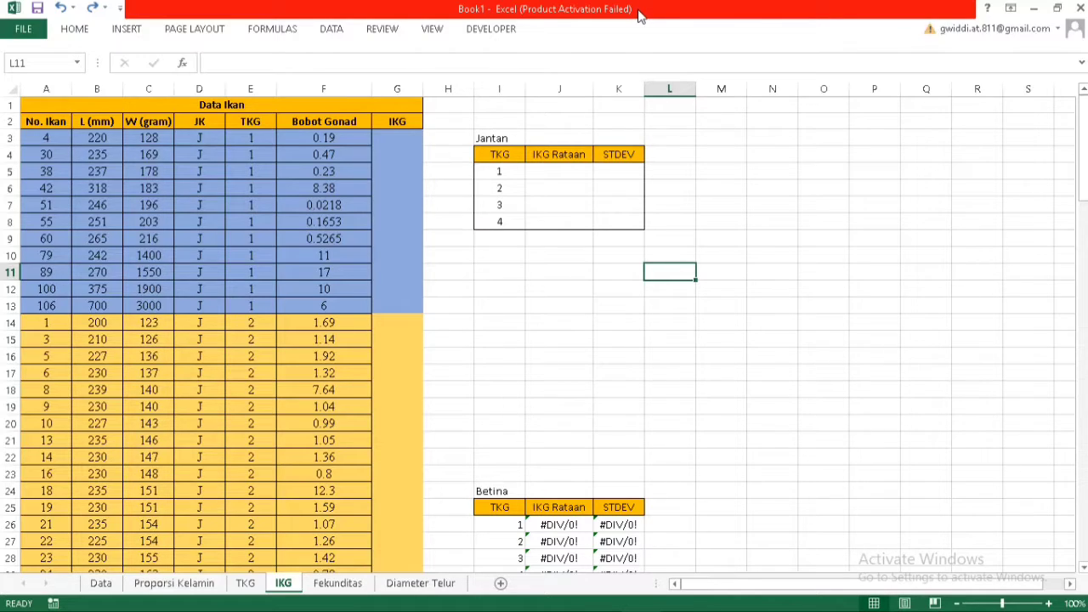
pyautogui.click(41, 120)
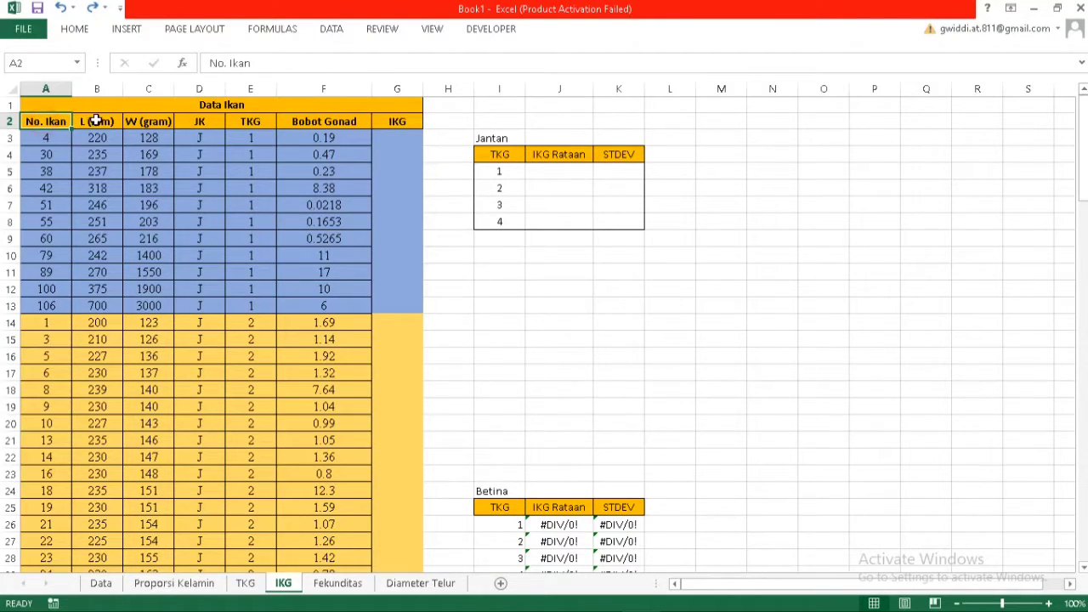
pyautogui.click(101, 121)
pyautogui.click(147, 122)
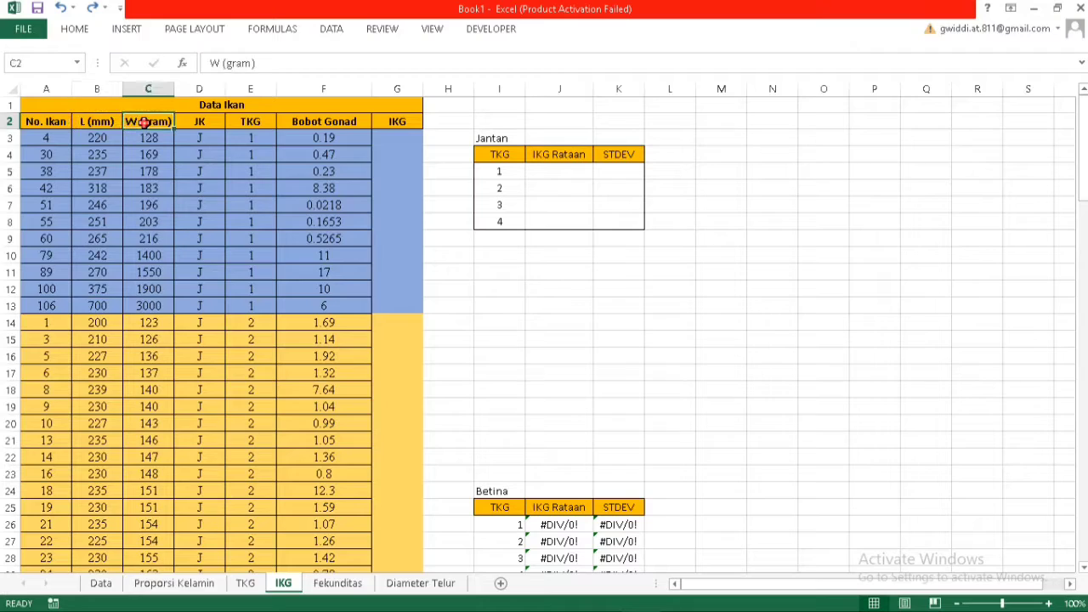
pyautogui.click(201, 122)
pyautogui.click(255, 123)
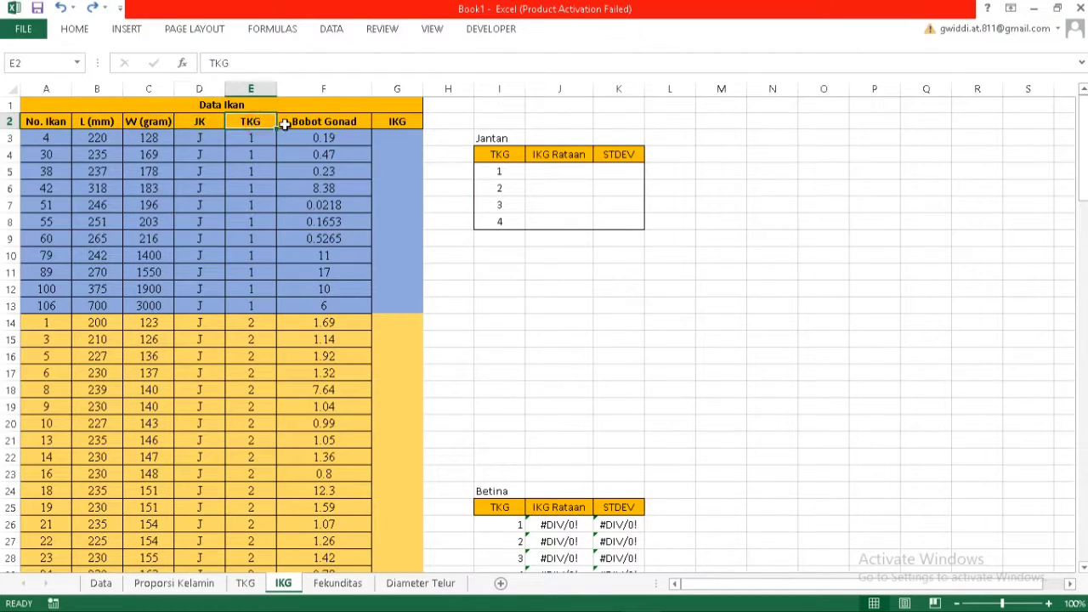
pyautogui.click(348, 122)
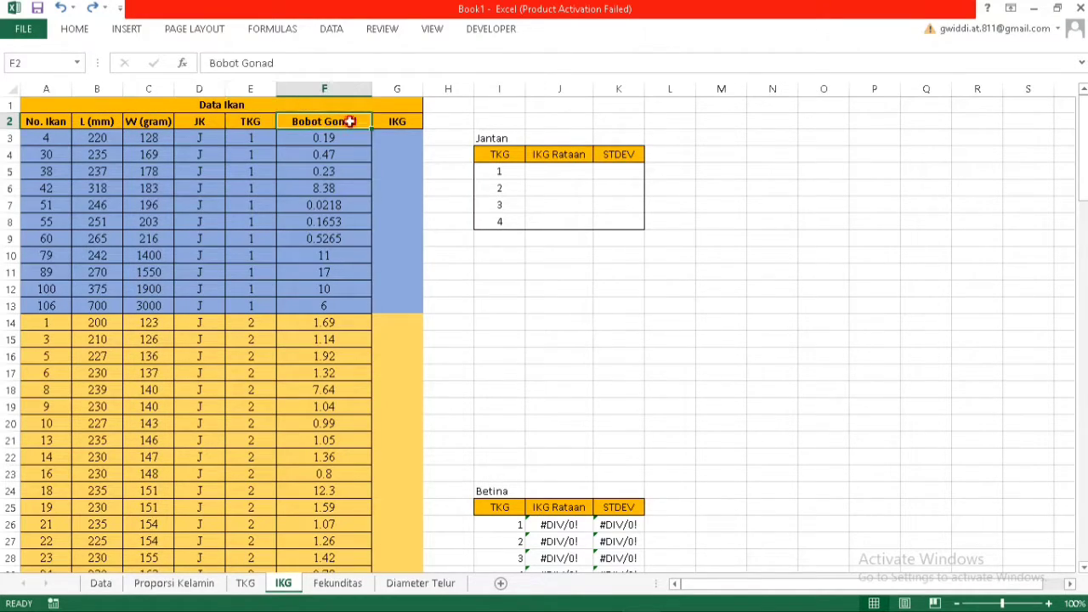
# Calculate the IKG in G3 with =F3/C3*100 and fill the formula down the whole IKG column
pyautogui.click(397, 139)
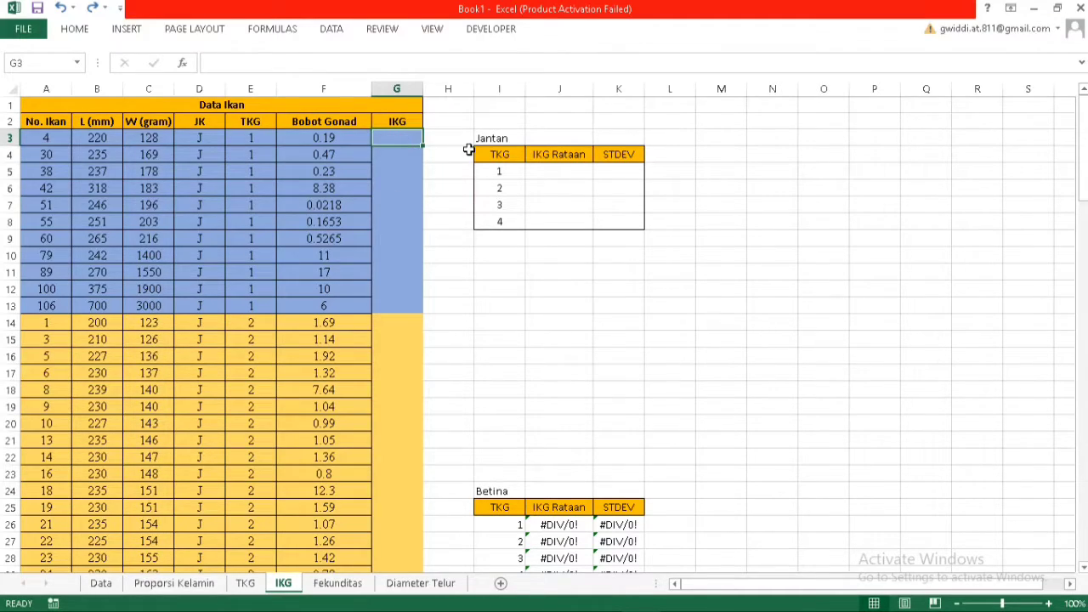
pyautogui.write('=')
pyautogui.click(334, 138)
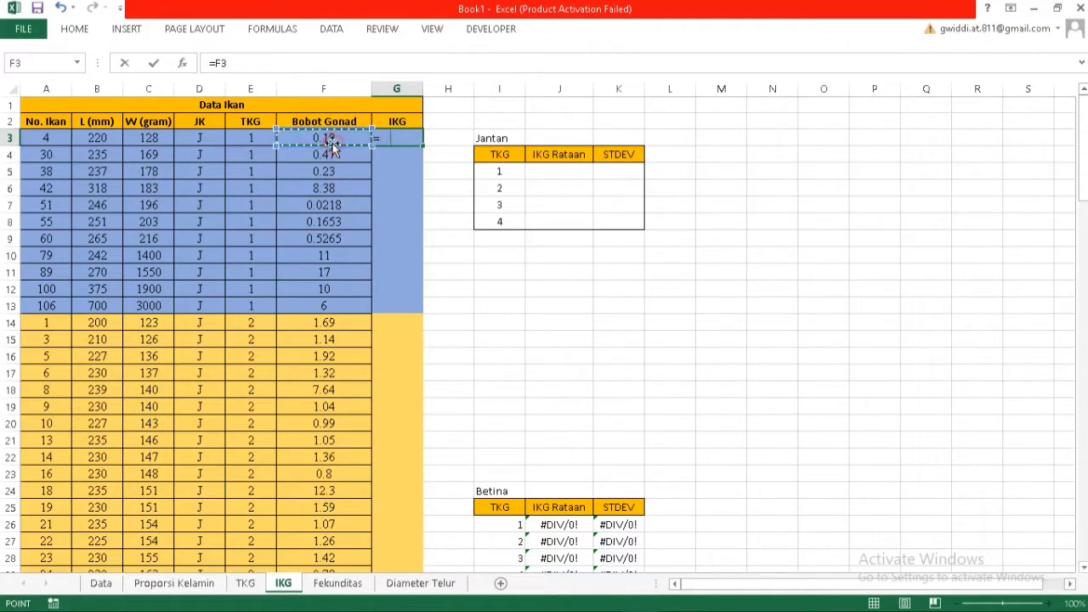
pyautogui.write('/')
pyautogui.click(161, 140)
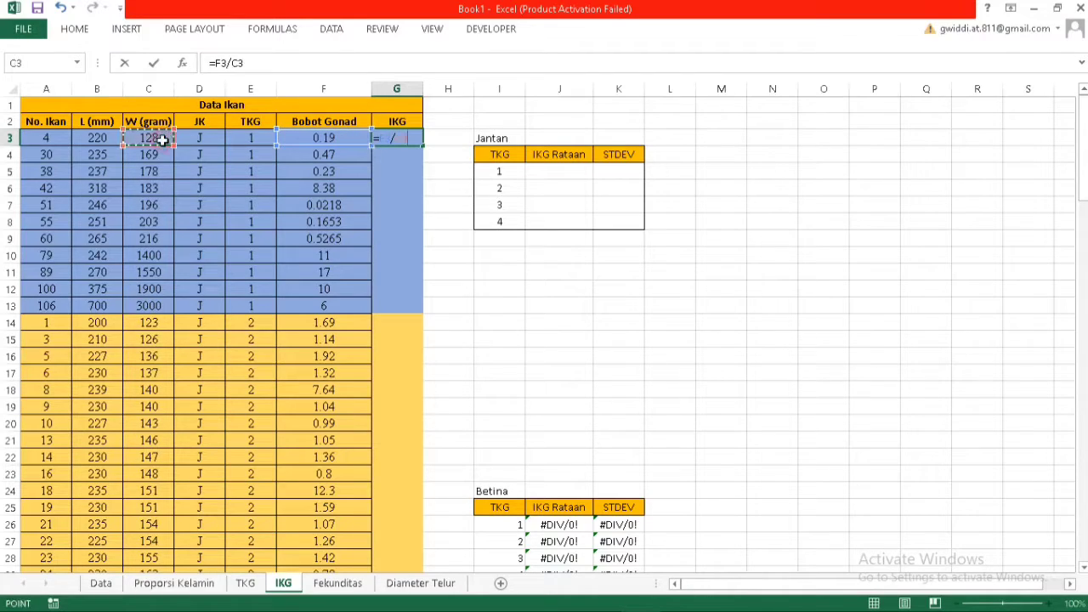
pyautogui.write('*100')
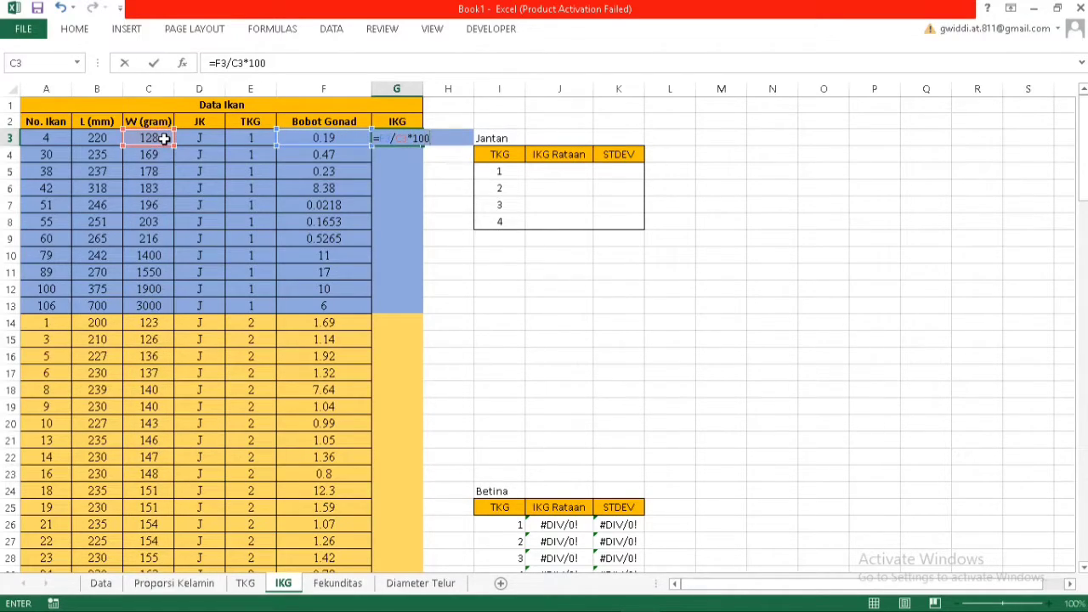
pyautogui.press('Return')
pyautogui.click(406, 140)
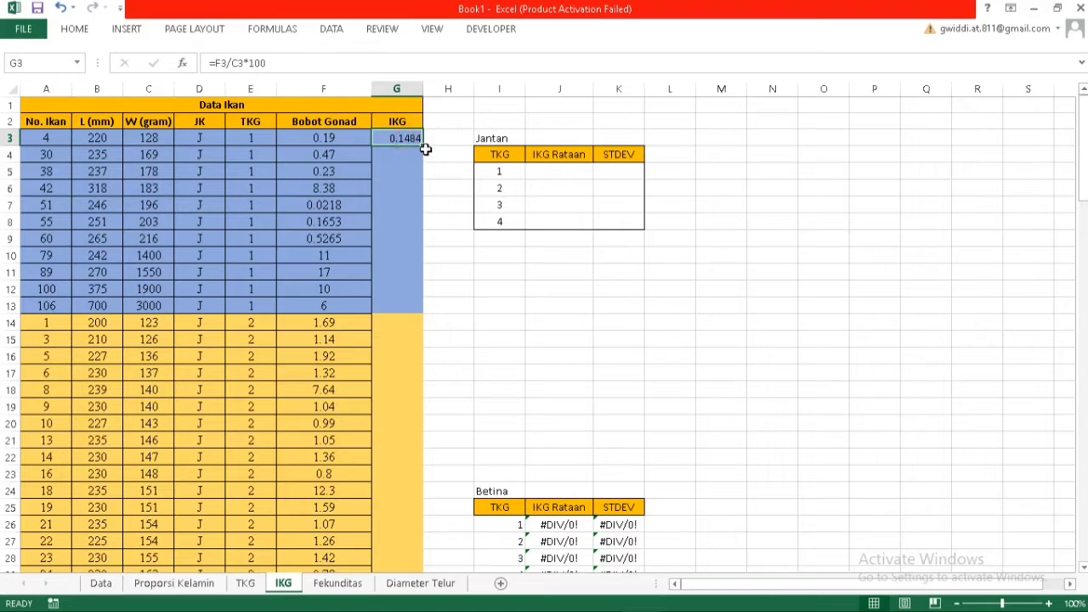
pyautogui.doubleClick(424, 146)
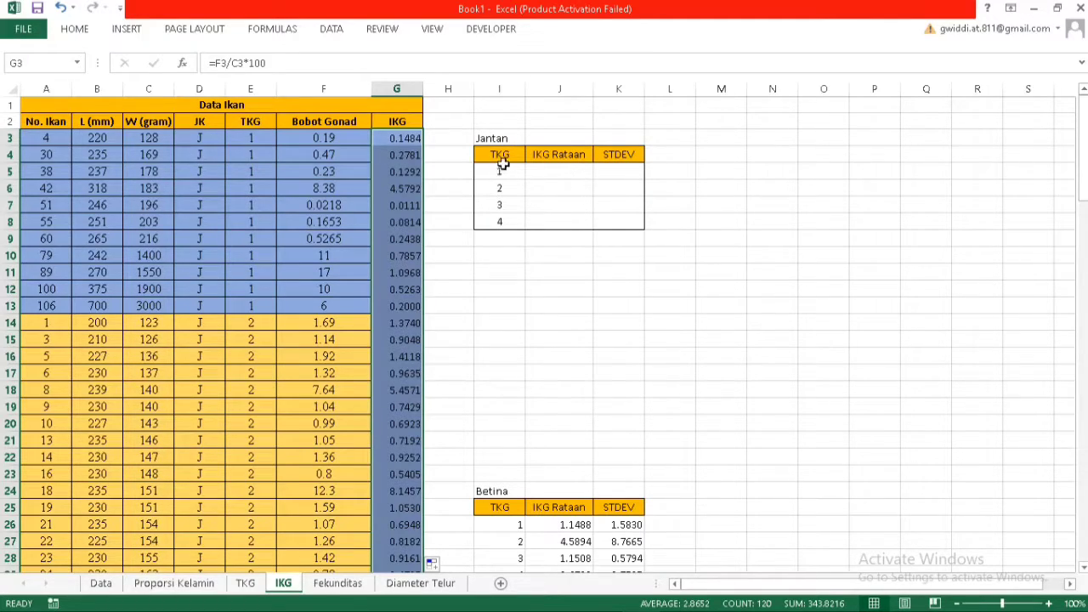
# Calculate the Jantan IKG Rataan for TKG 1 in J5 with =AVERAGE($G$3:$G$13)
pyautogui.click(563, 173)
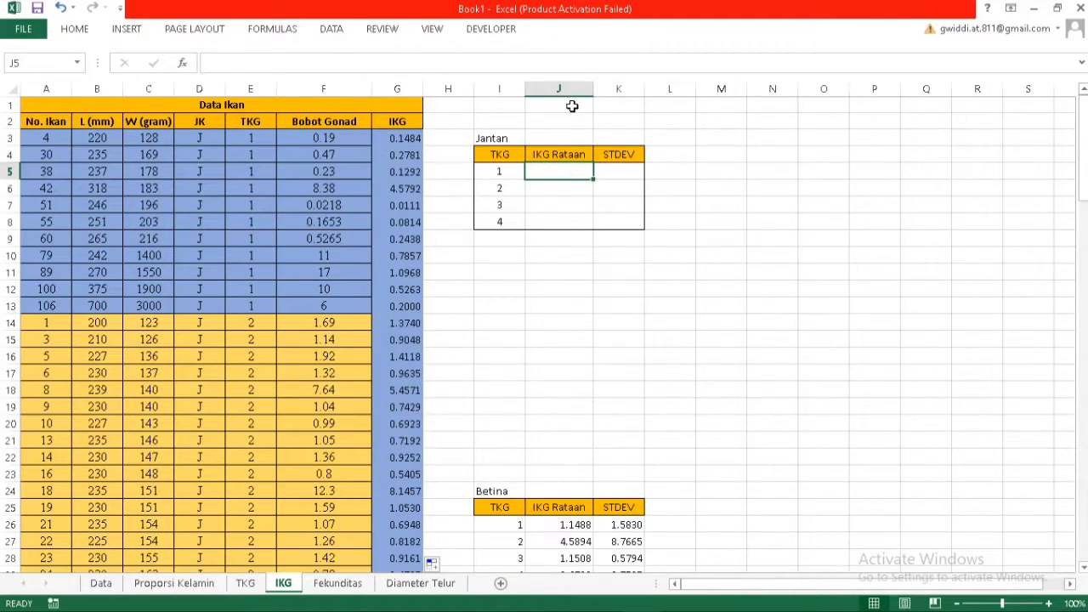
pyautogui.write('=avera')
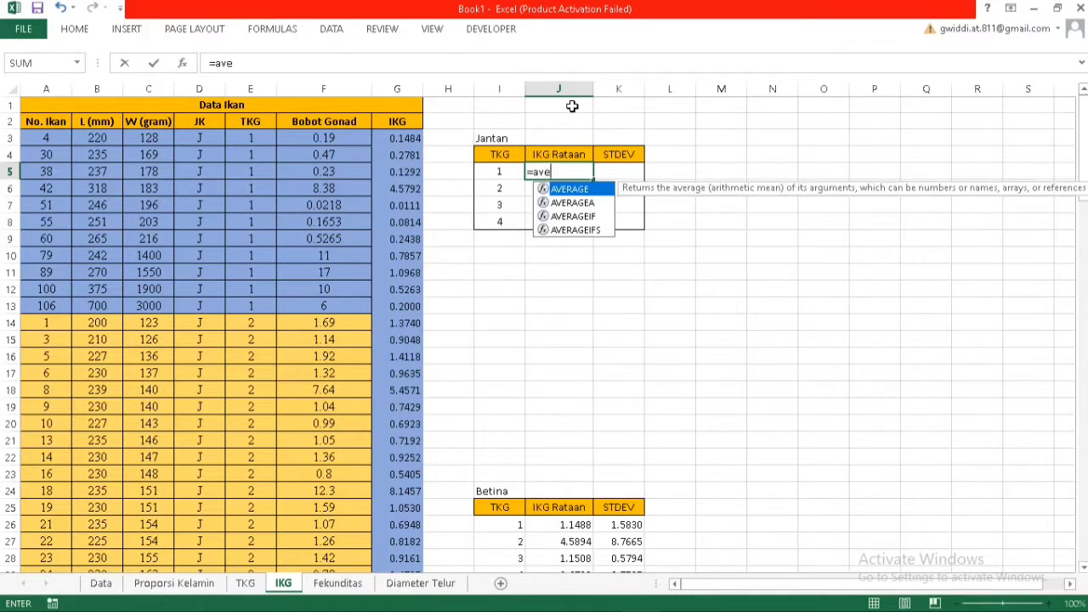
pyautogui.doubleClick(594, 191)
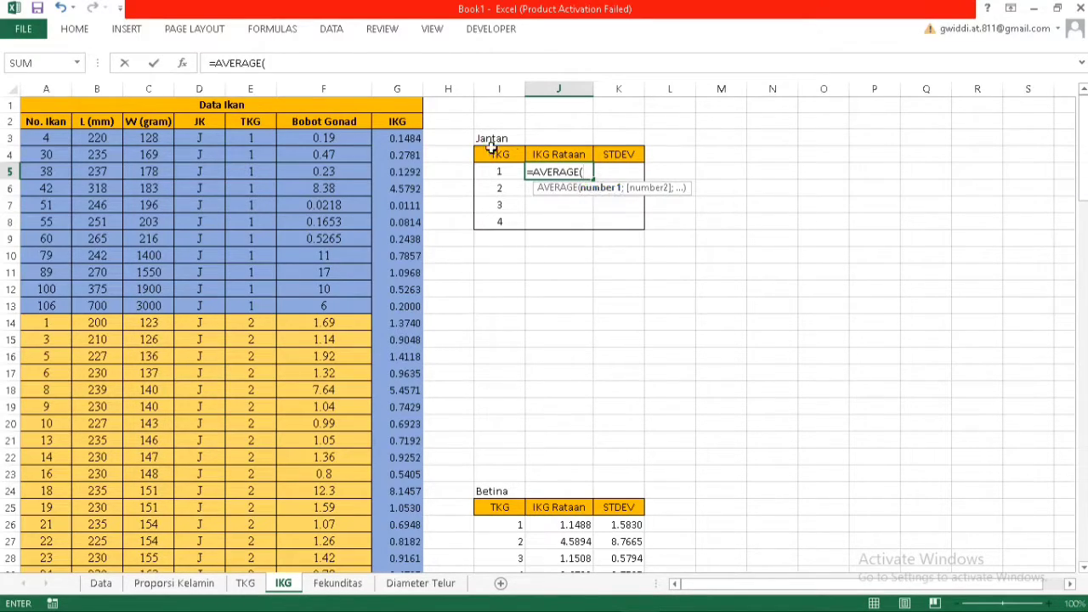
pyautogui.moveTo(396, 136); pyautogui.dragTo(396, 303)
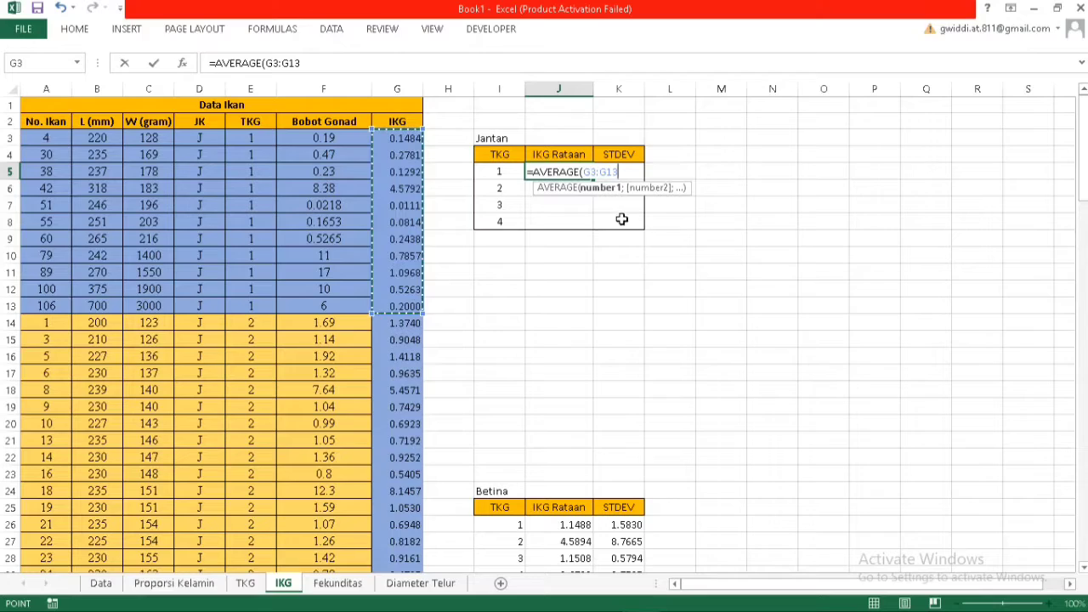
pyautogui.press('F4')
pyautogui.write(')')
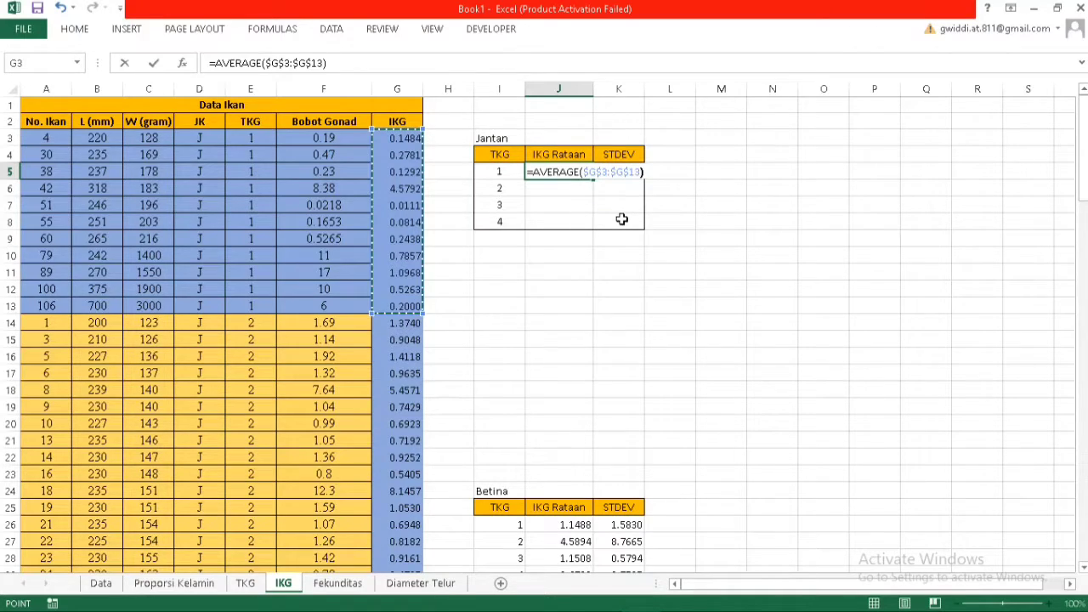
pyautogui.press('Return')
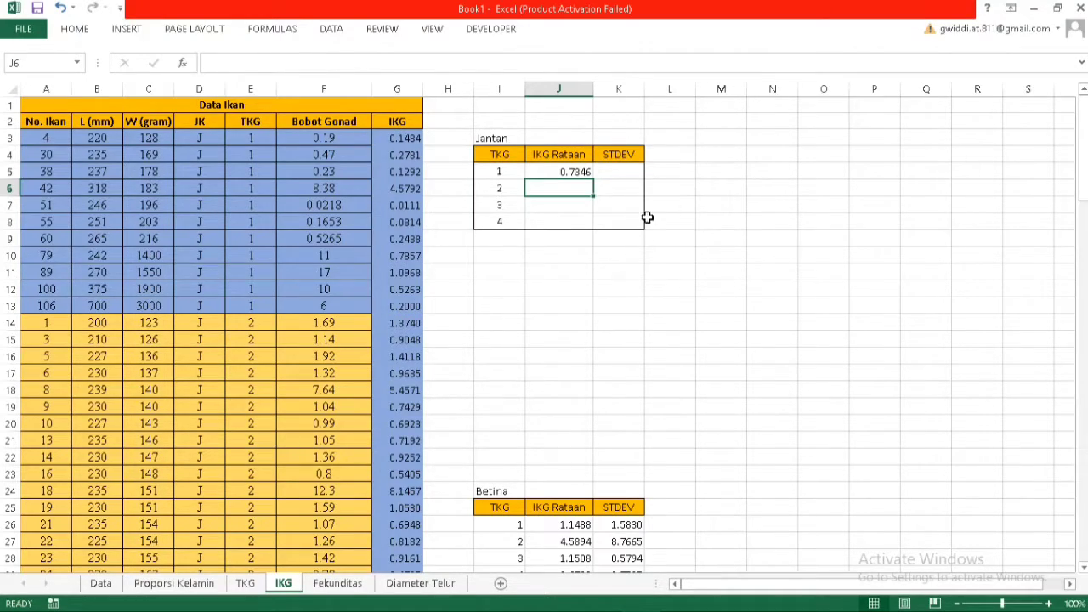
# Calculate the Jantan IKG Rataan for TKG 2 in J6 by averaging G14:G45
pyautogui.write('=average')
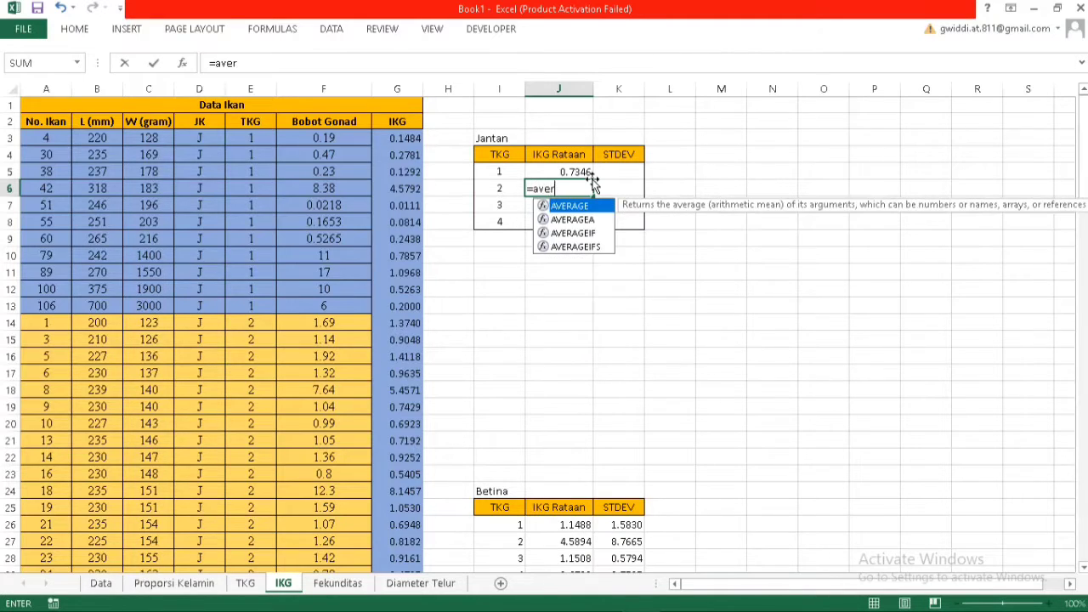
pyautogui.doubleClick(585, 207)
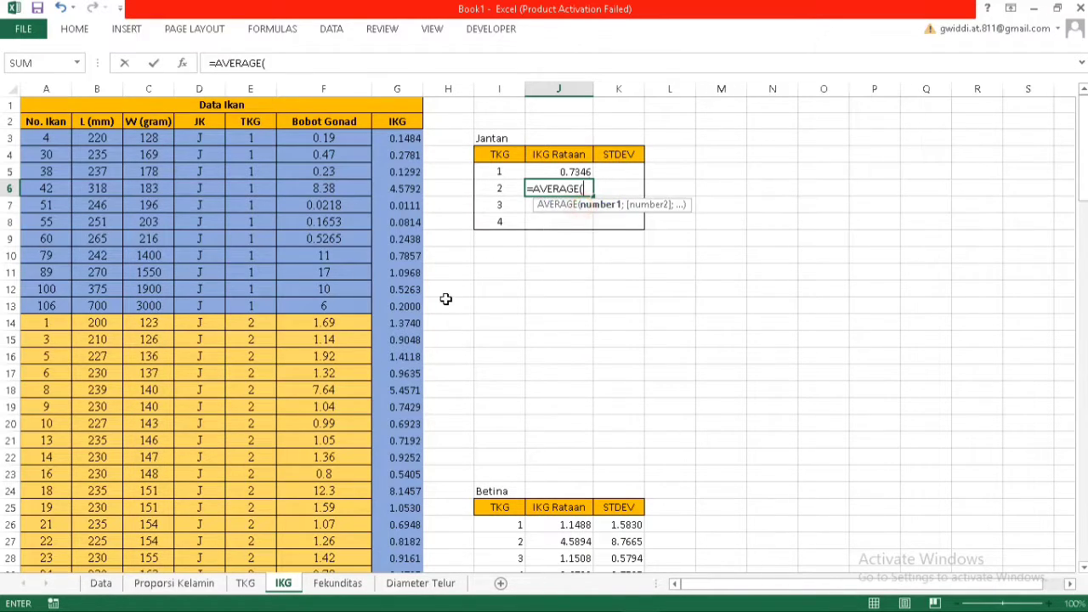
pyautogui.scroll(-4, 445, 299)
pyautogui.moveTo(398, 123); pyautogui.dragTo(397, 156)
pyautogui.moveTo(393, 324); pyautogui.dragTo(393, 226)
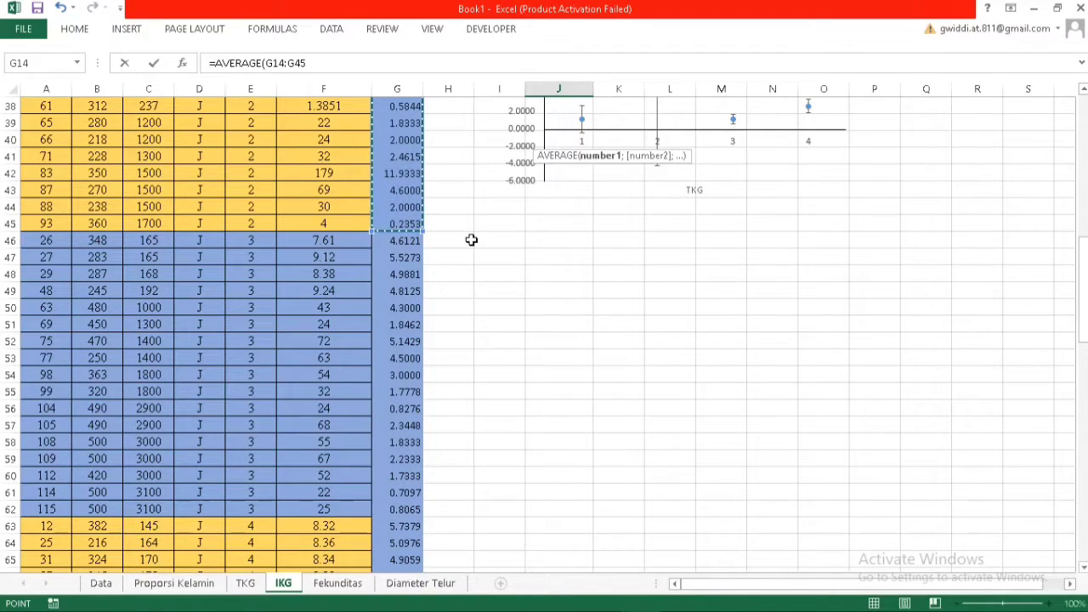
pyautogui.press('Return')
# Calculate the Jantan IKG Rataan for TKG 3 in J7 with =AVERAGE($G$46:$G$62)
pyautogui.write('=ave')
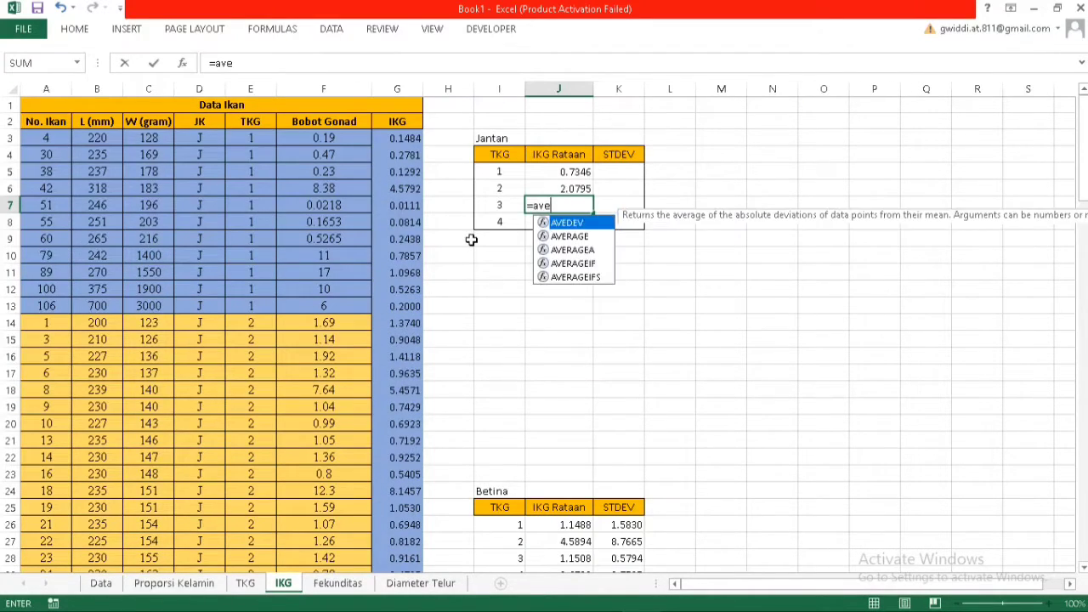
pyautogui.write('ra')
pyautogui.doubleClick(585, 224)
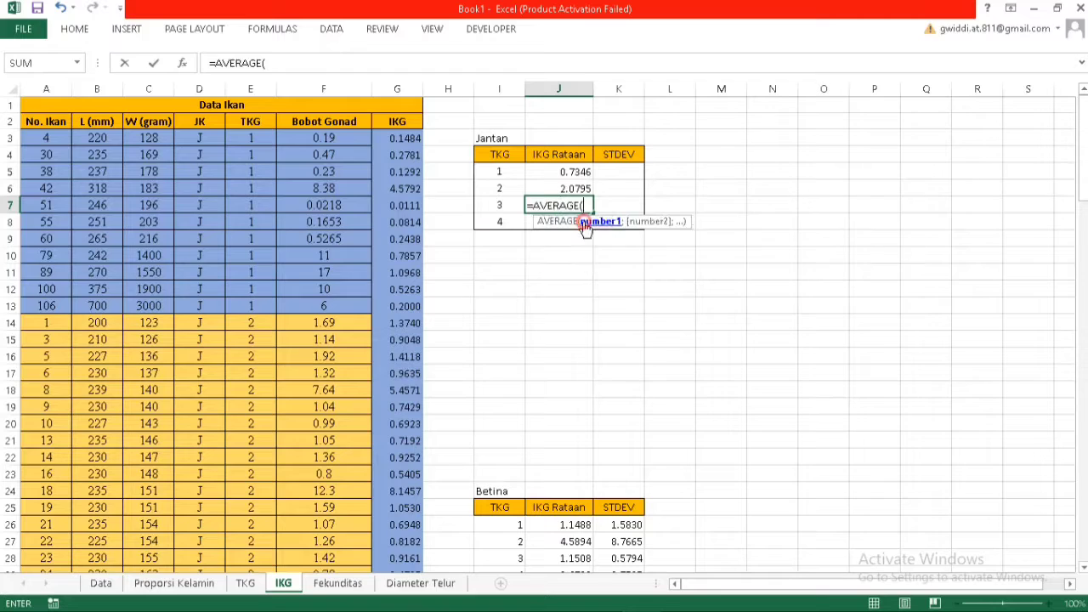
pyautogui.scroll(-11, 417, 252)
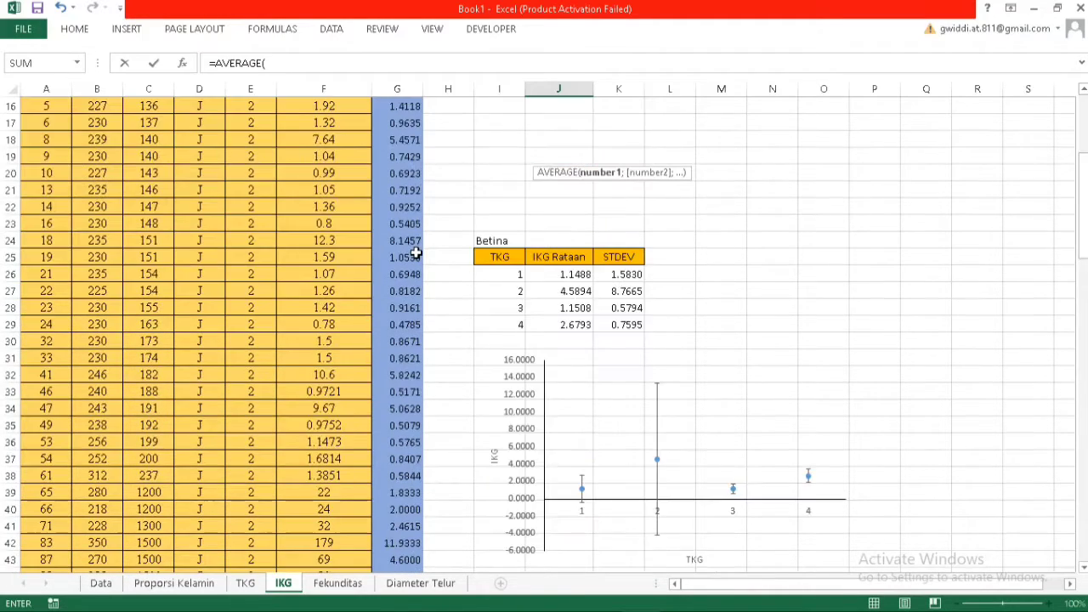
pyautogui.scroll(-2, 408, 246)
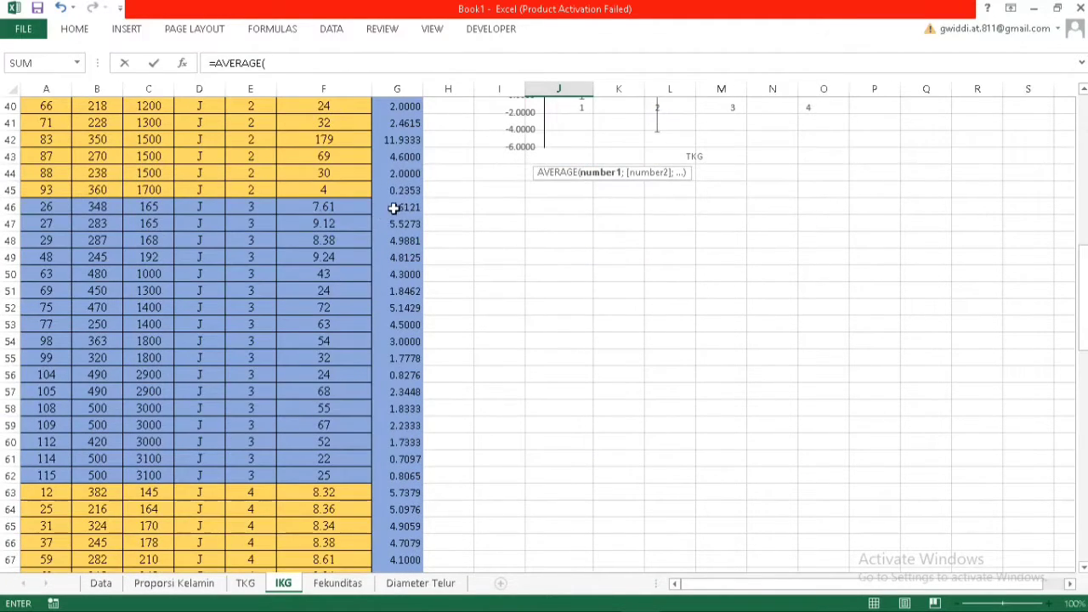
pyautogui.moveTo(397, 208); pyautogui.dragTo(411, 479)
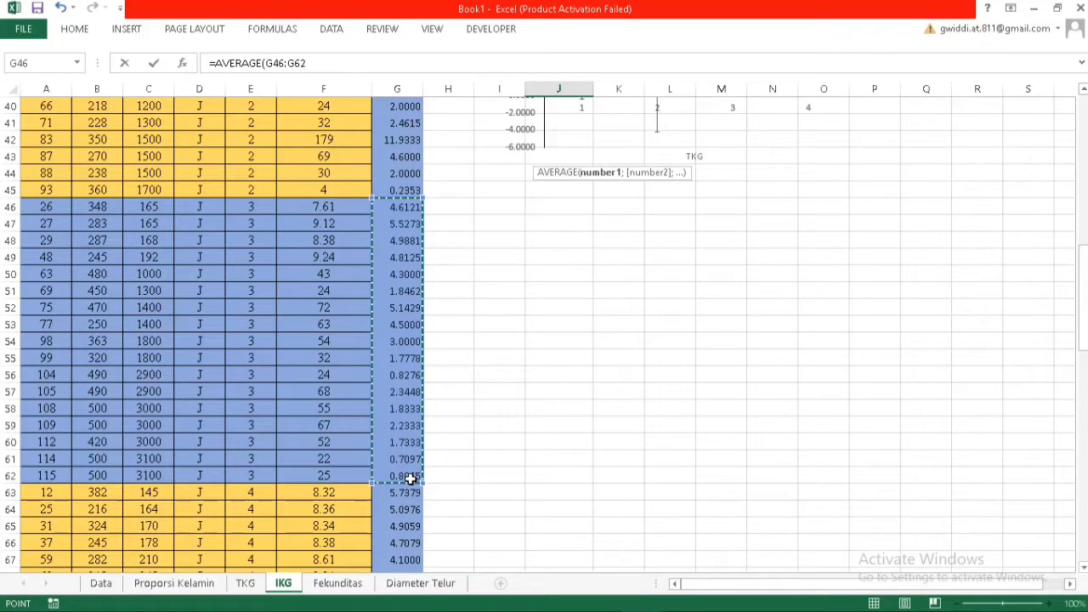
pyautogui.press('F4')
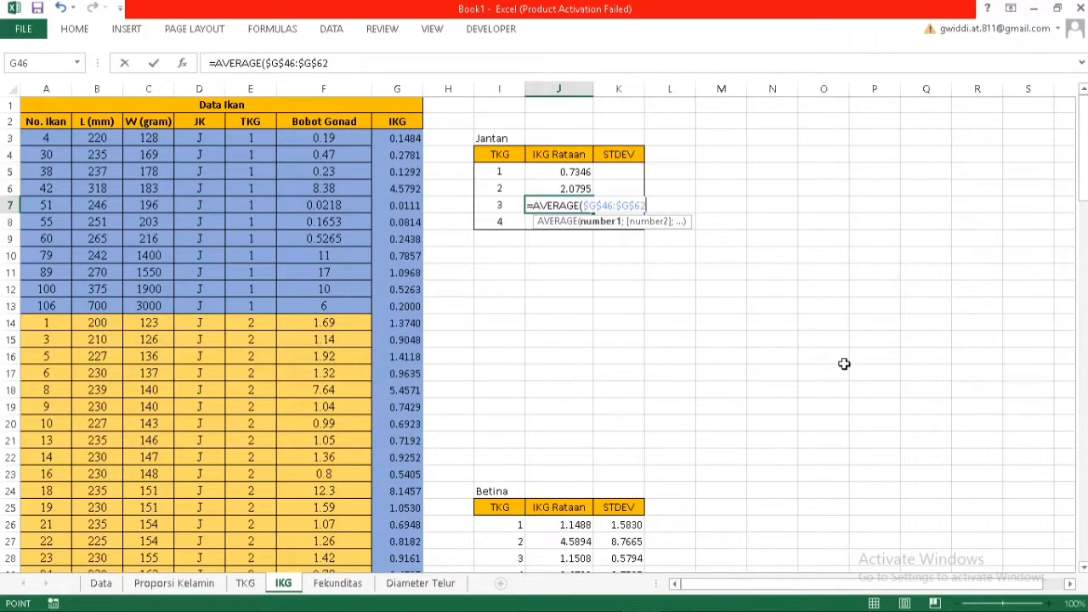
pyautogui.press('Return')
# Calculate the Jantan IKG Rataan for TKG 4 in J8 by averaging G63:G76 with absolute references
pyautogui.write('=')
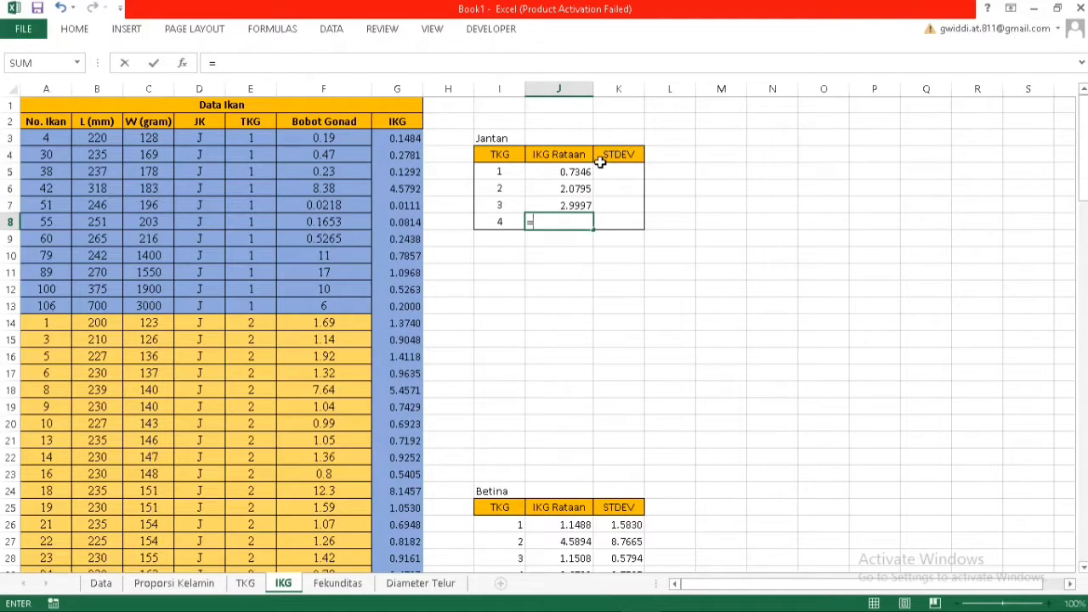
pyautogui.write('ave')
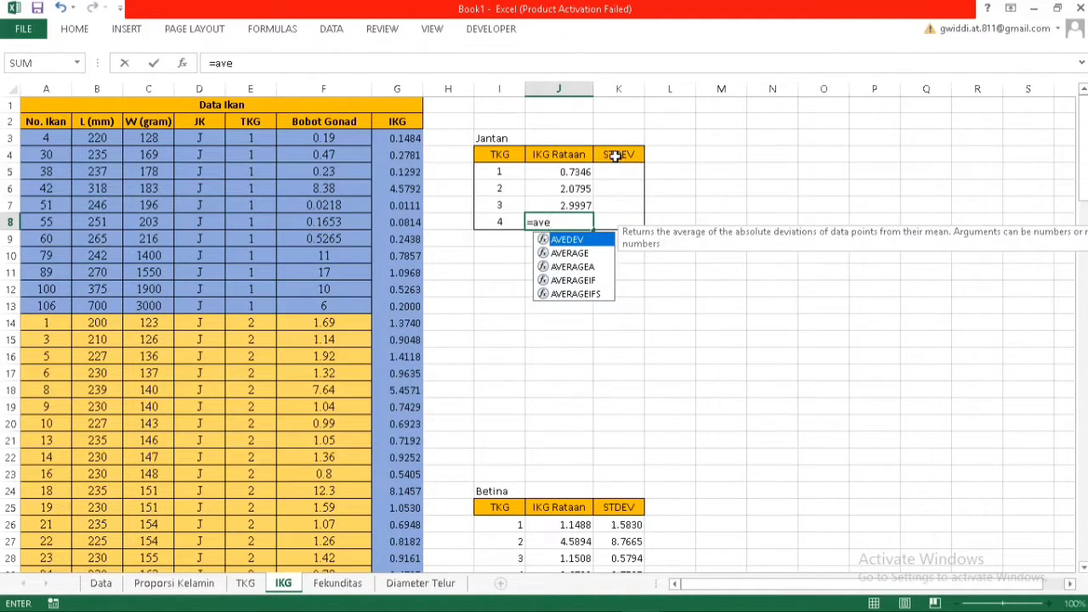
pyautogui.doubleClick(569, 252)
pyautogui.scroll(-7, 376, 316)
pyautogui.scroll(-12, 376, 316)
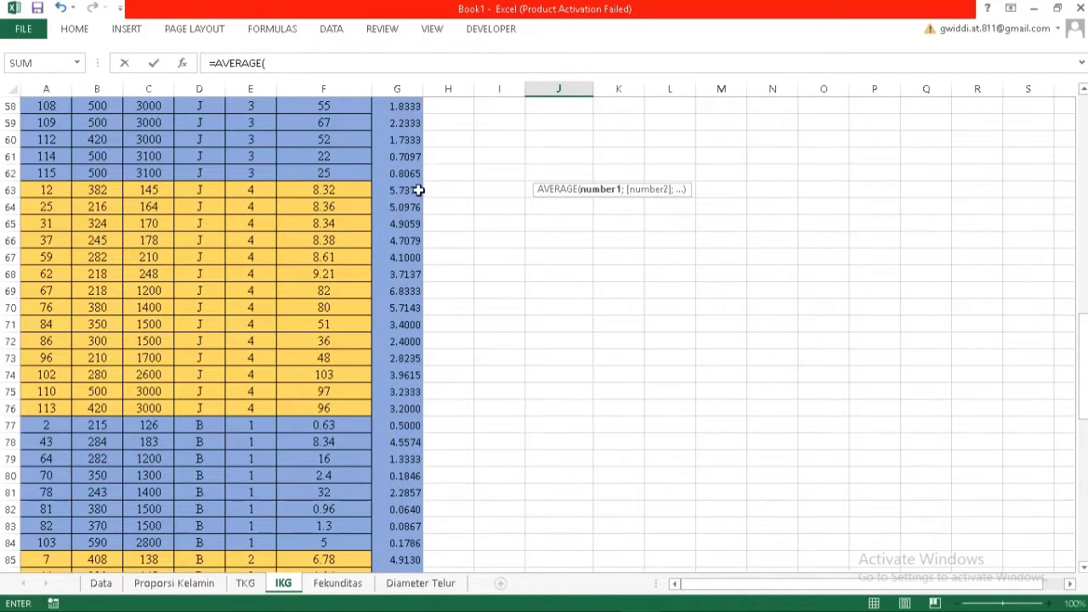
pyautogui.moveTo(415, 191); pyautogui.dragTo(417, 411)
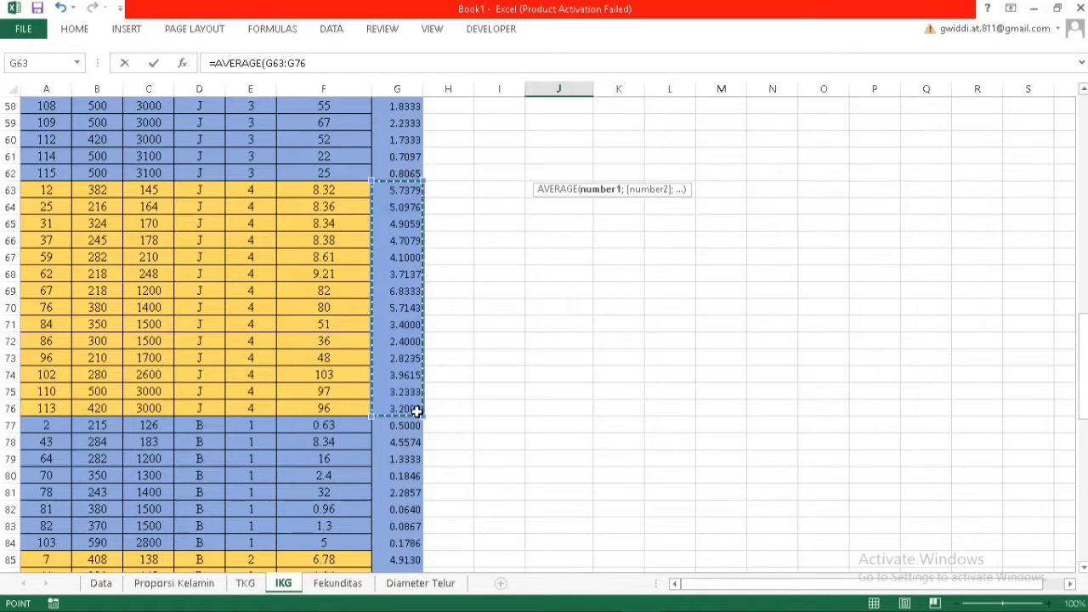
pyautogui.write(')')
pyautogui.press('Return')
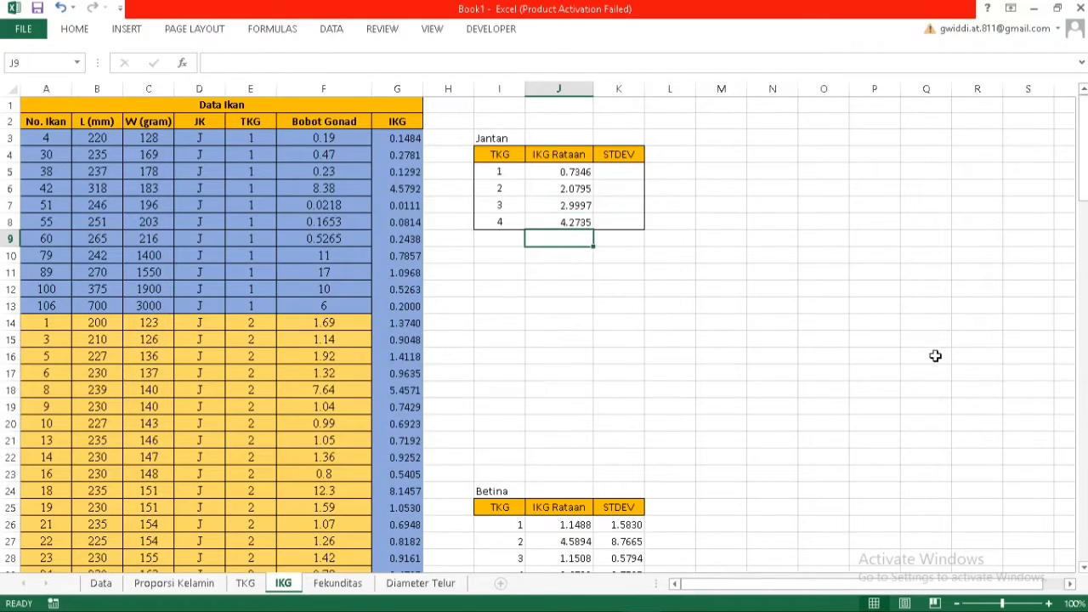
# Fill the Jantan average formulas from J5:J8 across into the STDEV column K5:K8
pyautogui.click(823, 288)
pyautogui.moveTo(573, 174); pyautogui.dragTo(595, 226)
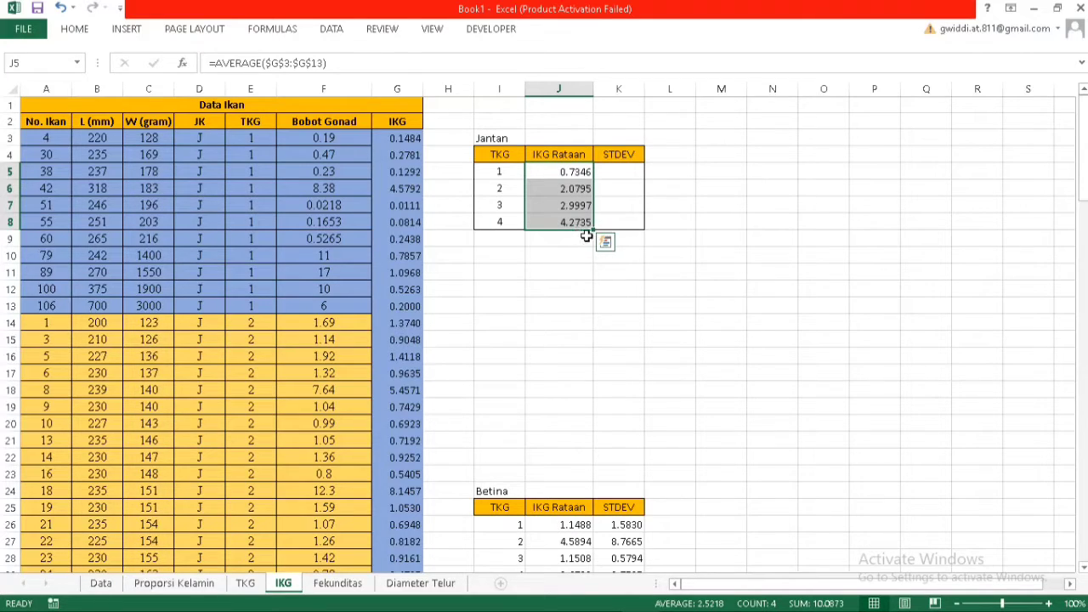
pyautogui.moveTo(595, 228); pyautogui.dragTo(632, 226)
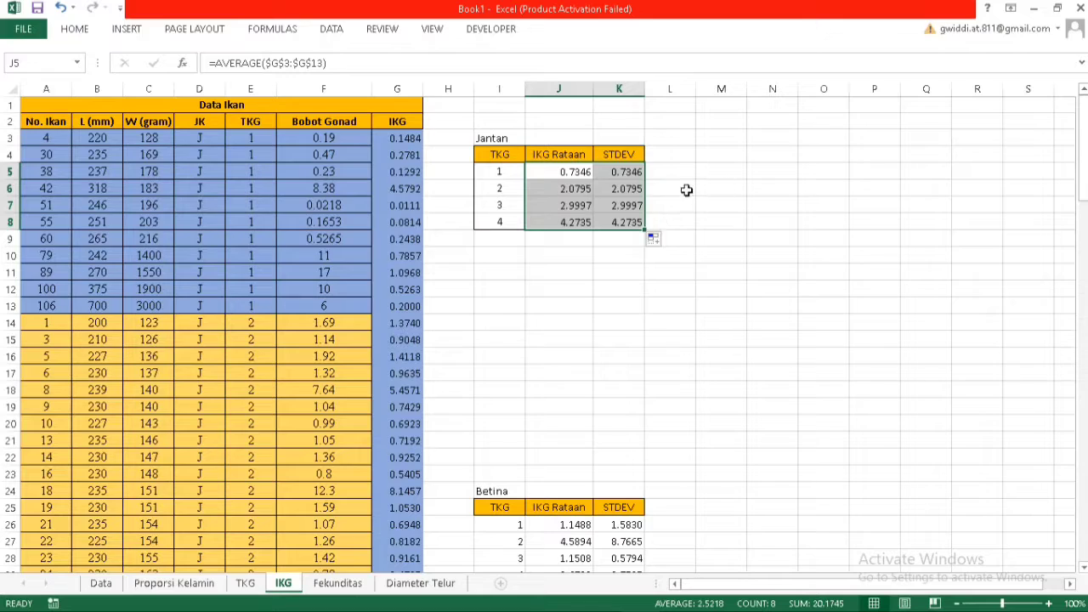
# Change the function in K5 to STDEV so the Jantan TKG 1 formula is =STDEV($G$3:$G$13)
pyautogui.click(627, 171)
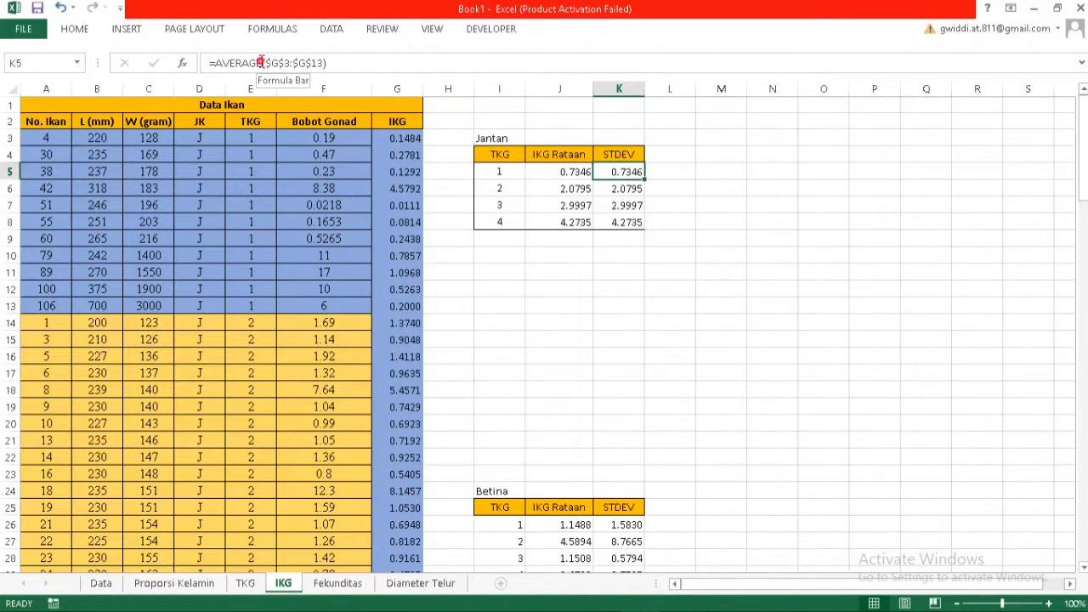
pyautogui.click(218, 63)
pyautogui.write('stdev')
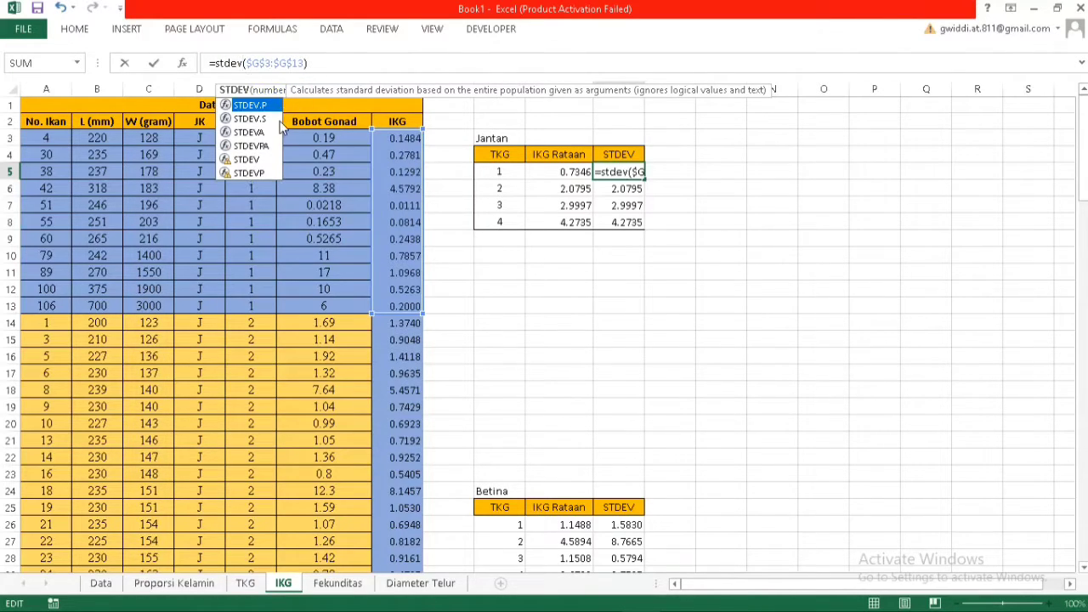
pyautogui.click(247, 159)
pyautogui.moveTo(247, 64); pyautogui.dragTo(216, 66)
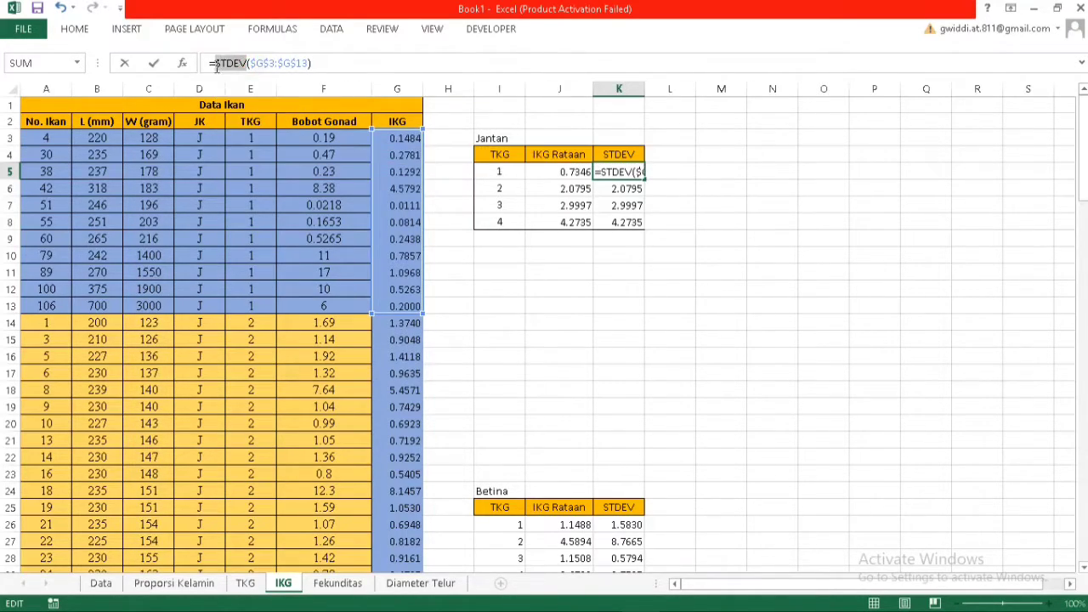
pyautogui.press('Return')
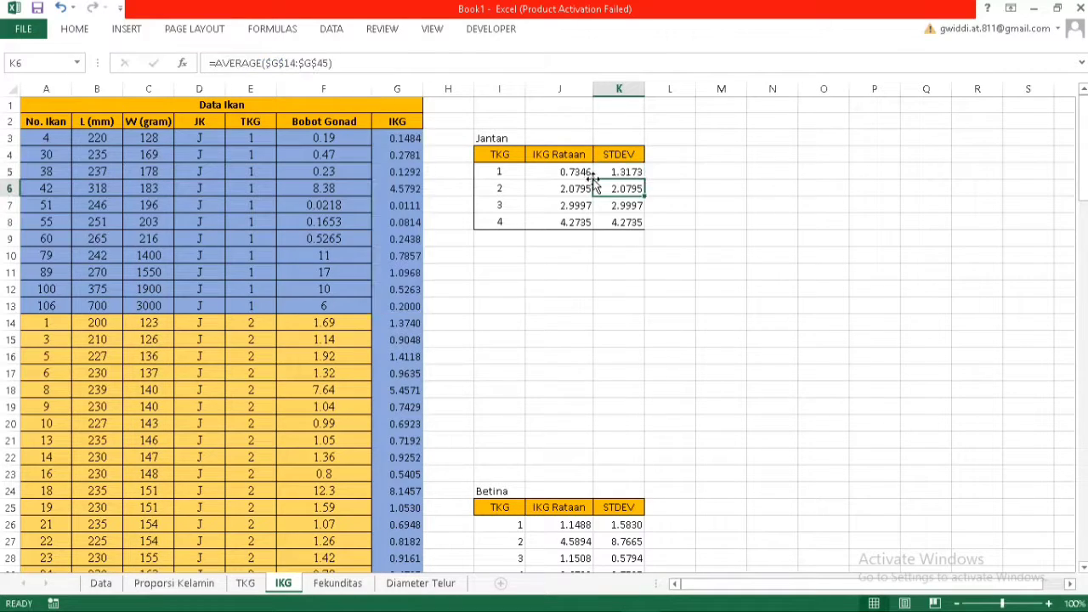
# Replace AVERAGE with STDEV in the formulas of K6, K7 and K8 for Jantan TKG 2 to 4
pyautogui.click(260, 63)
pyautogui.moveTo(260, 63); pyautogui.dragTo(216, 66)
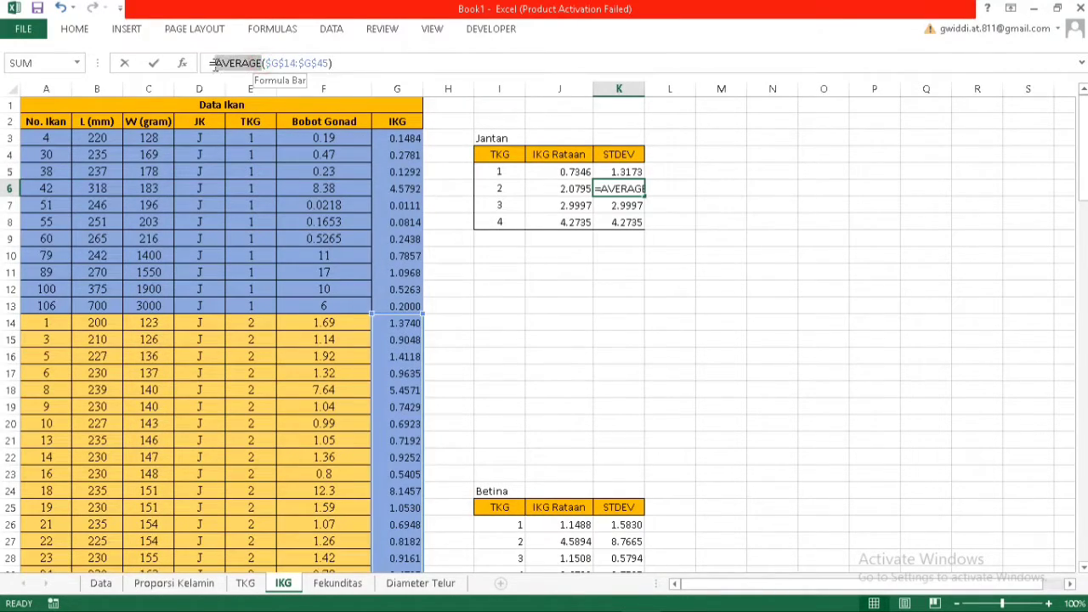
pyautogui.write('STDEV')
pyautogui.press('Return')
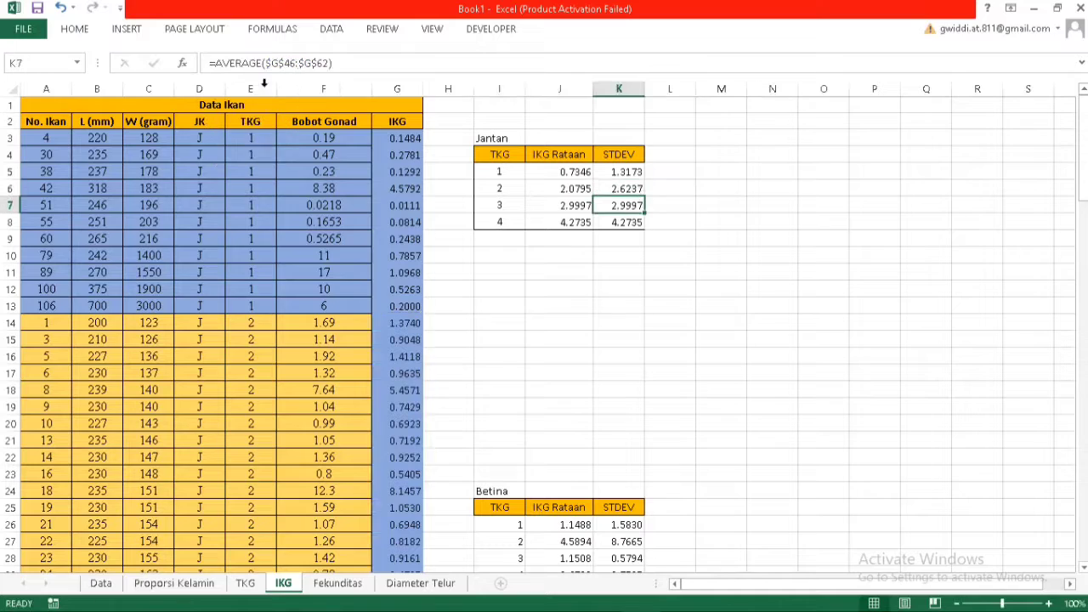
pyautogui.doubleClick(257, 63)
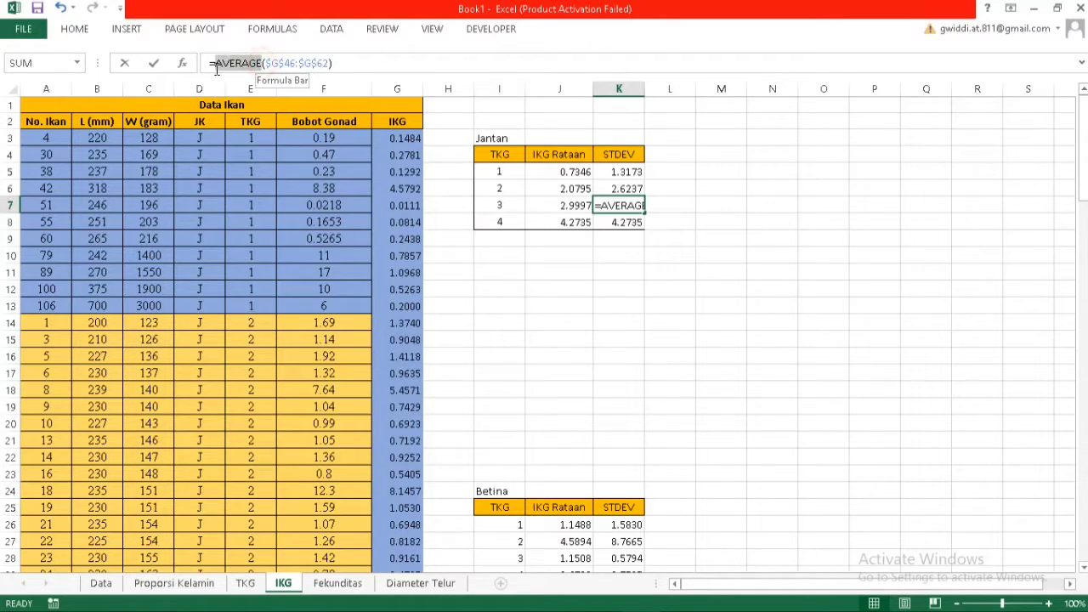
pyautogui.write('STDEV')
pyautogui.press('Return')
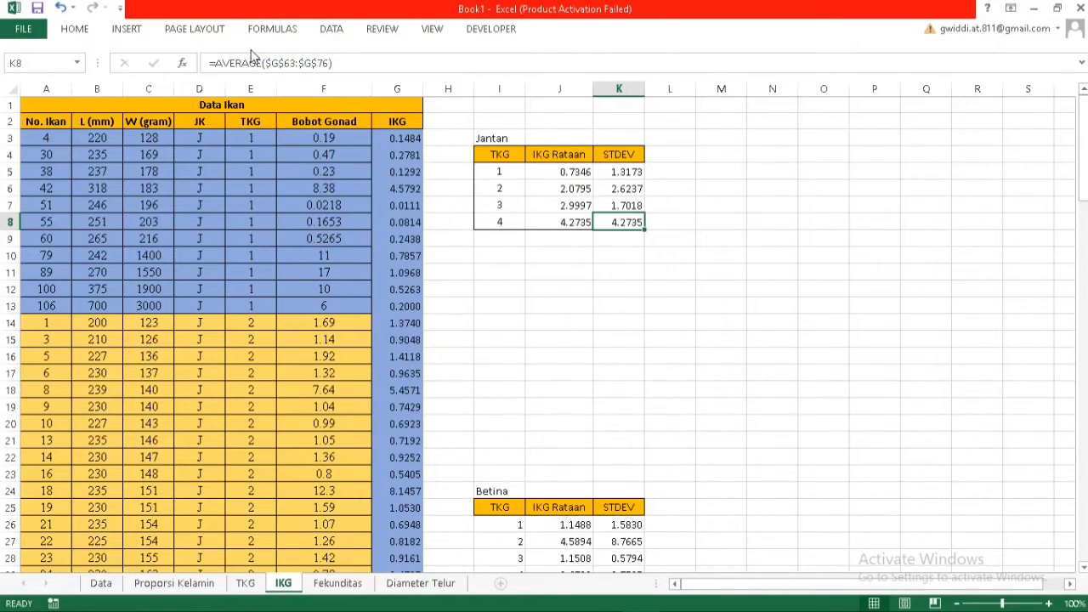
pyautogui.doubleClick(258, 63)
pyautogui.write('STDEV')
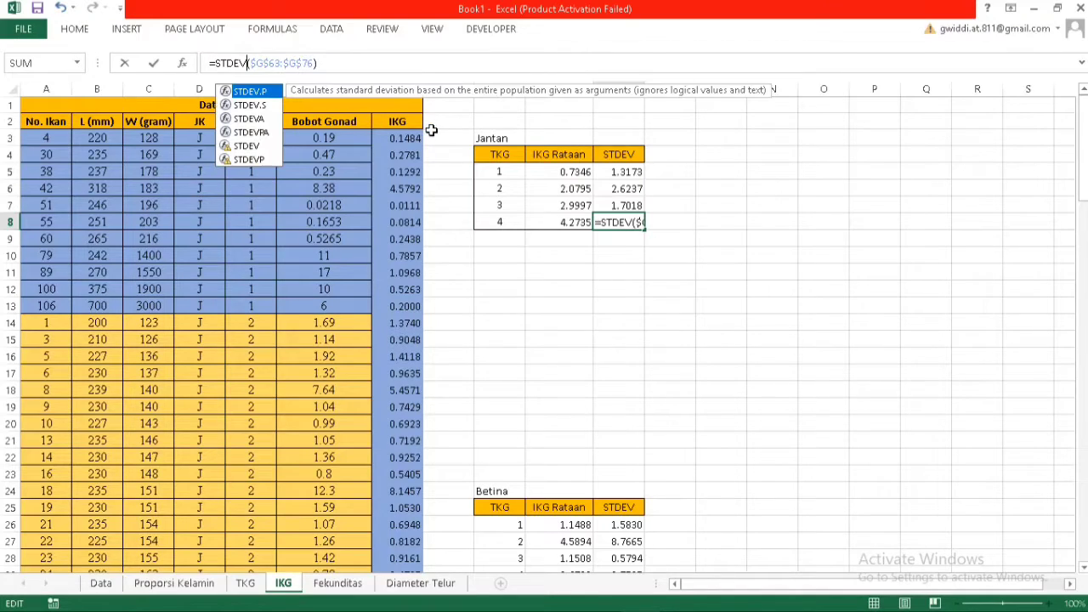
pyautogui.press('Return')
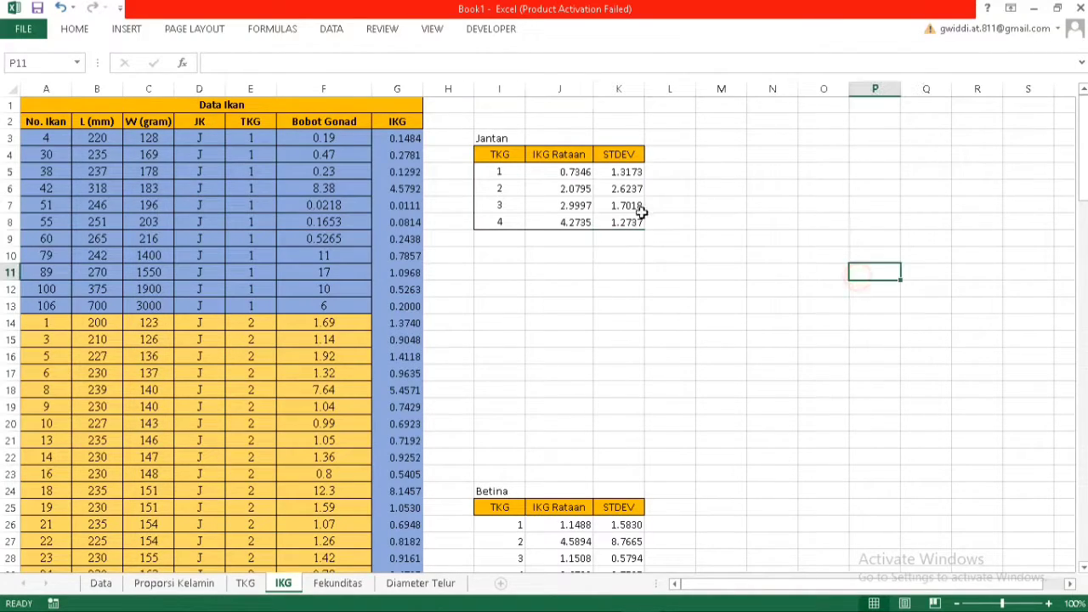
# Restore the outer border around the Jantan summary table I4:K8
pyautogui.moveTo(500, 154); pyautogui.dragTo(605, 219)
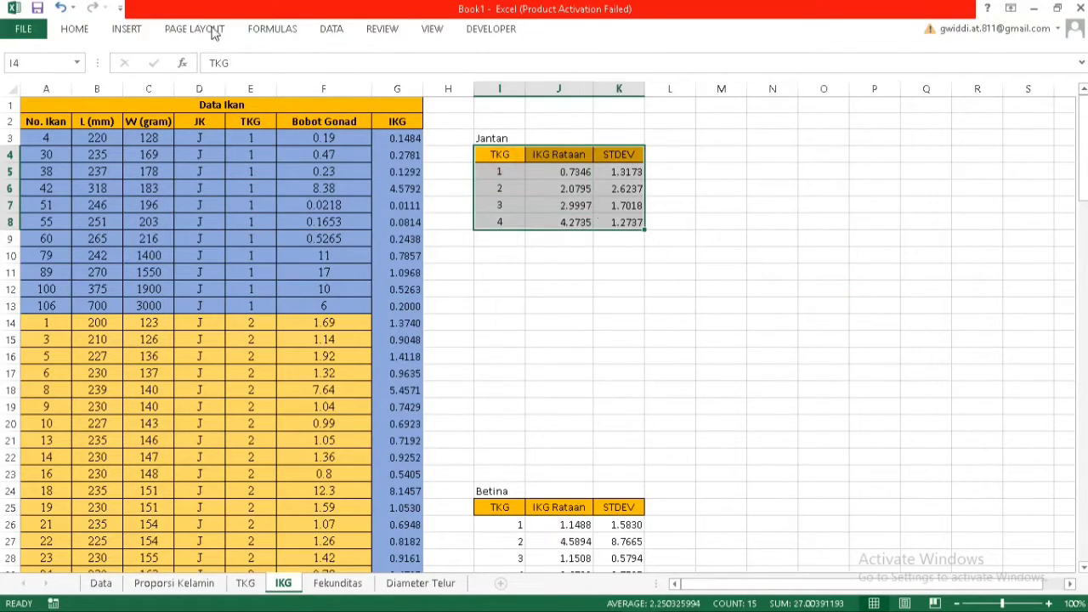
pyautogui.click(88, 31)
pyautogui.click(209, 82)
pyautogui.click(502, 253)
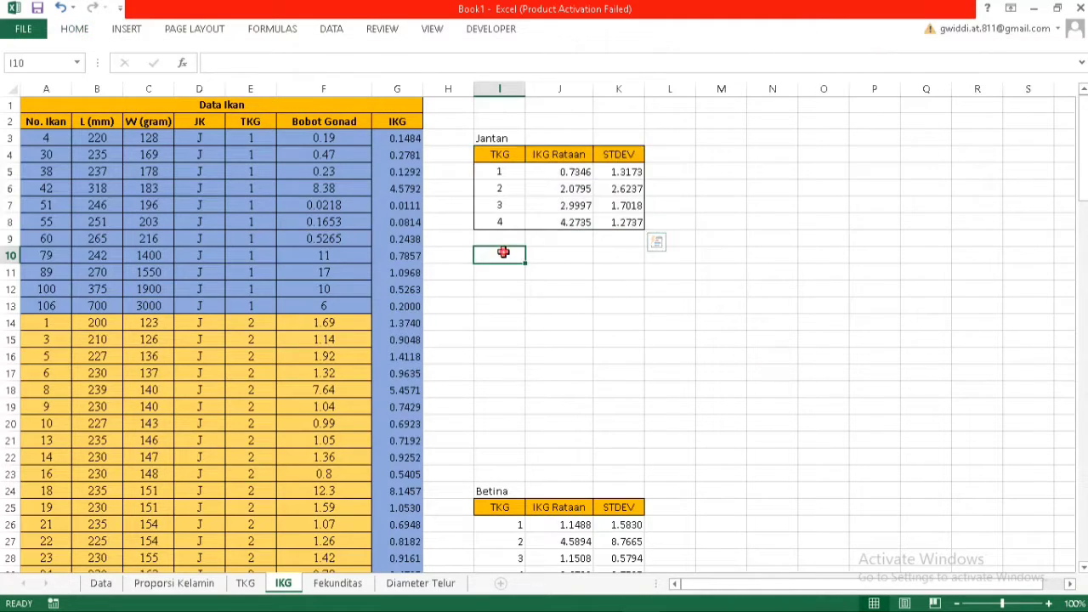
# Insert a 2-D line chart with markers from the Jantan averages J5:J8 and place it below the Jantan table
pyautogui.click(127, 28)
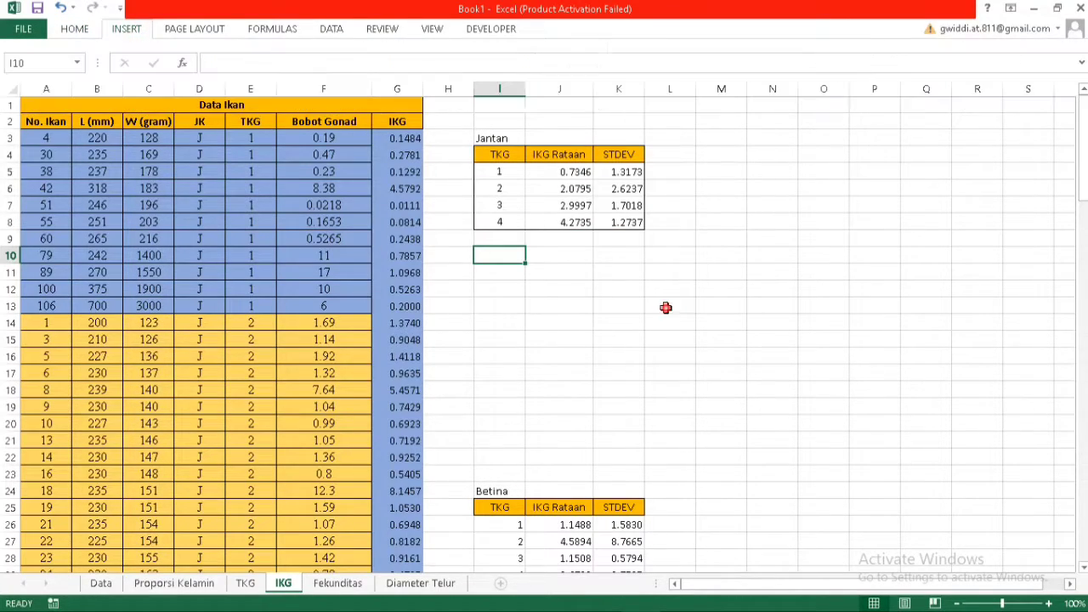
pyautogui.moveTo(571, 172); pyautogui.dragTo(560, 221)
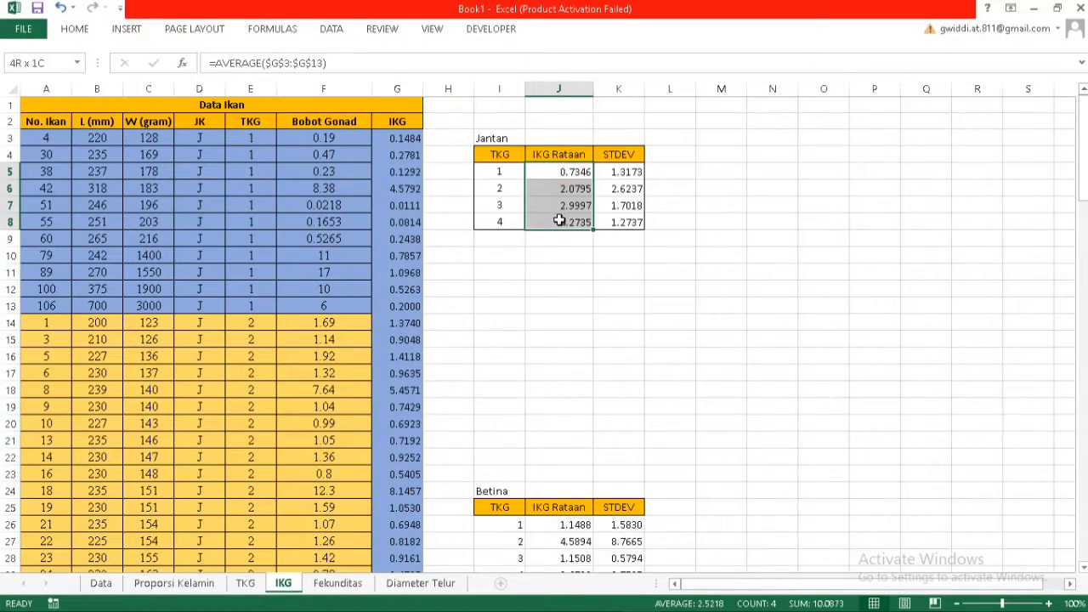
pyautogui.click(125, 30)
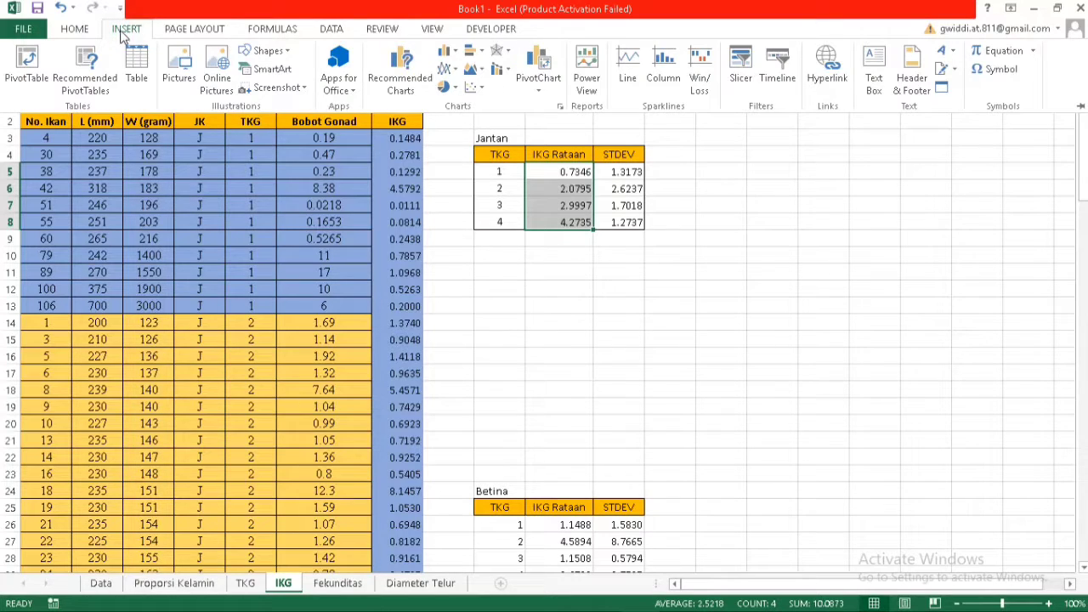
pyautogui.click(454, 70)
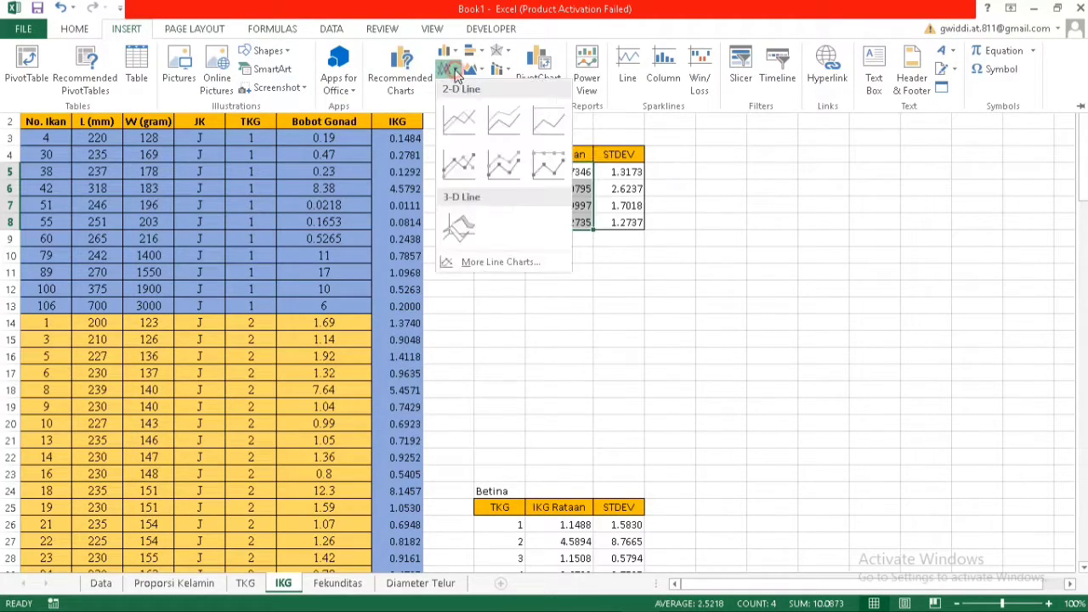
pyautogui.click(461, 164)
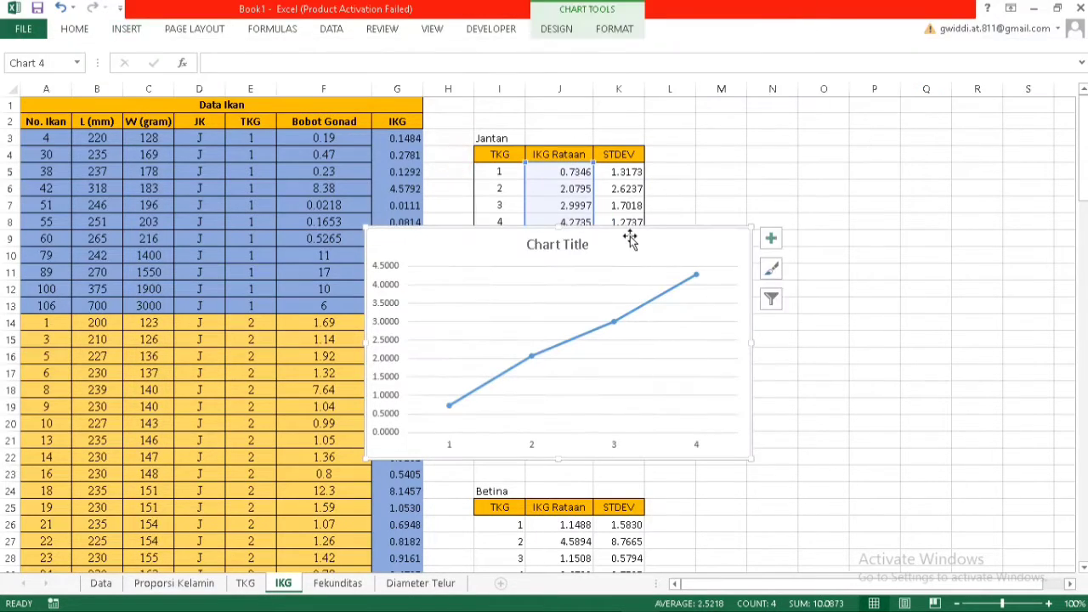
pyautogui.moveTo(629, 238); pyautogui.dragTo(746, 253)
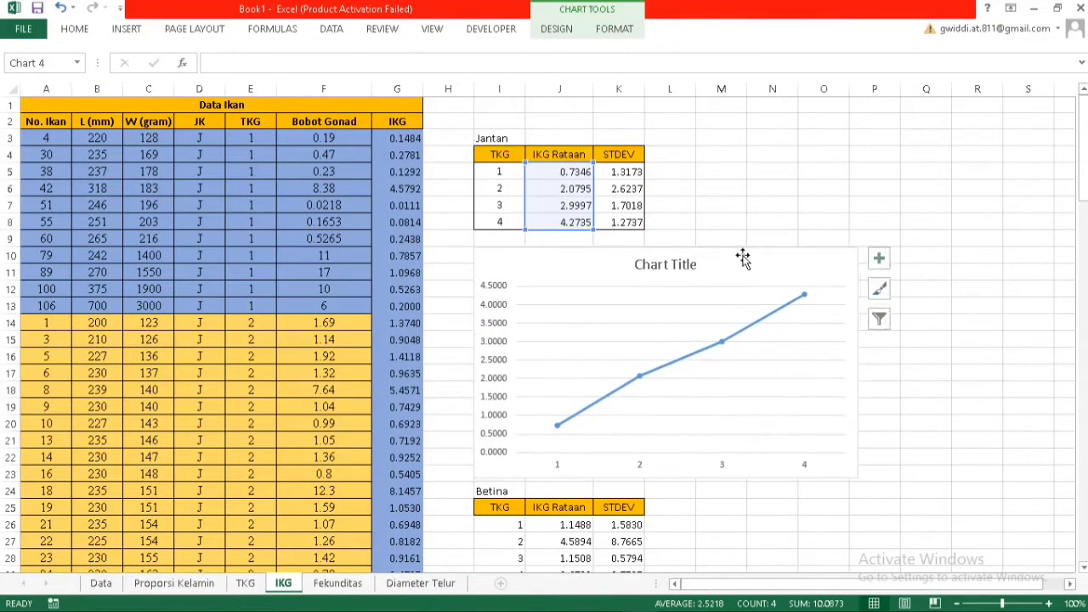
# Delete the title of the Jantan IKG line chart
pyautogui.click(702, 260)
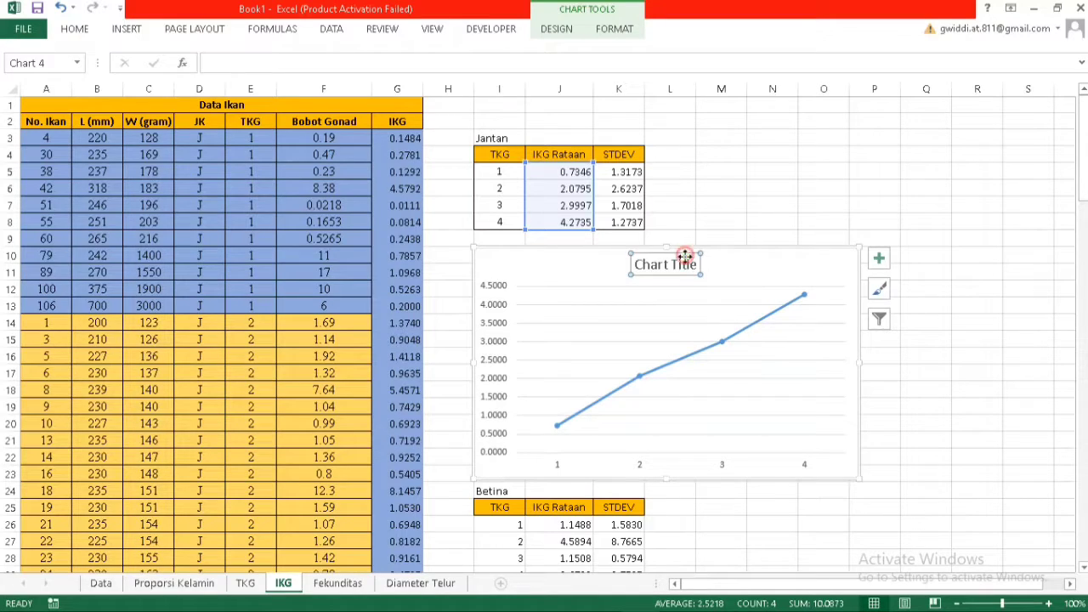
pyautogui.moveTo(846, 585); pyautogui.dragTo(922, 585)
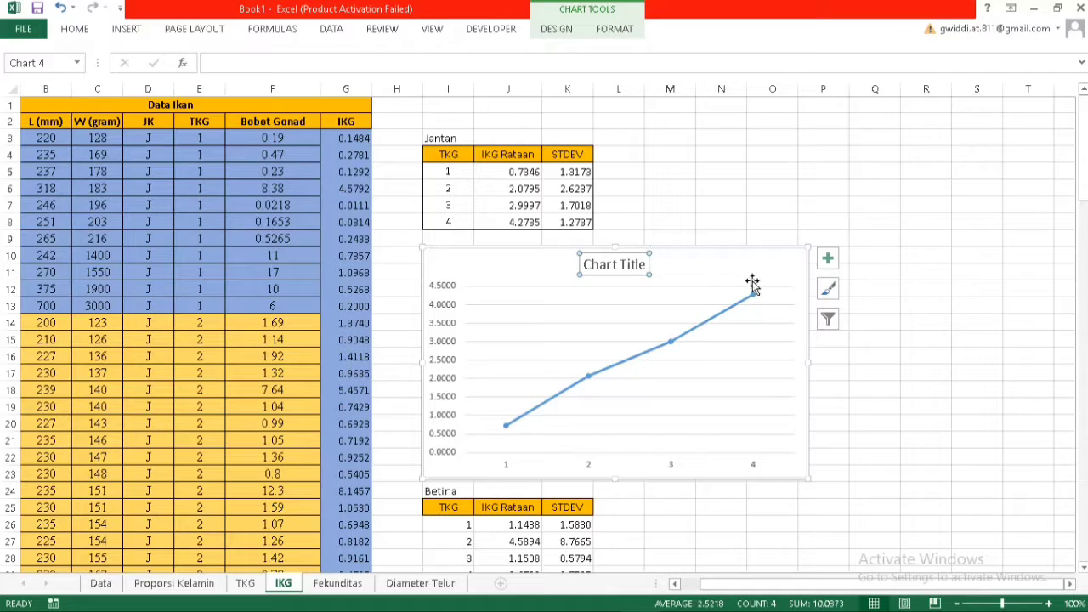
pyautogui.press('Delete')
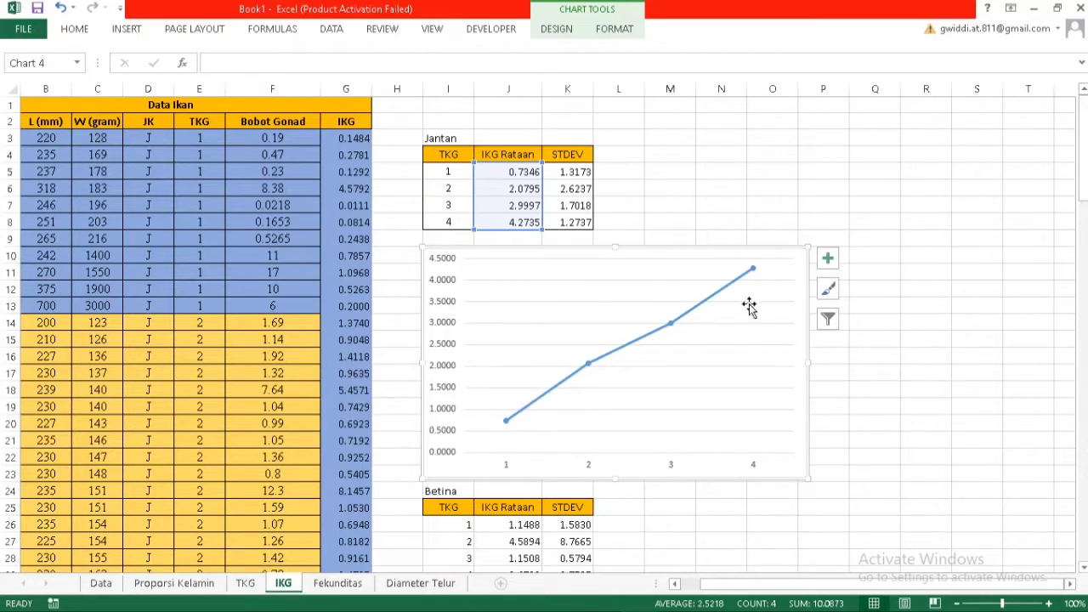
# Add axis titles to the Jantan IKG chart and remove its gridlines
pyautogui.click(829, 262)
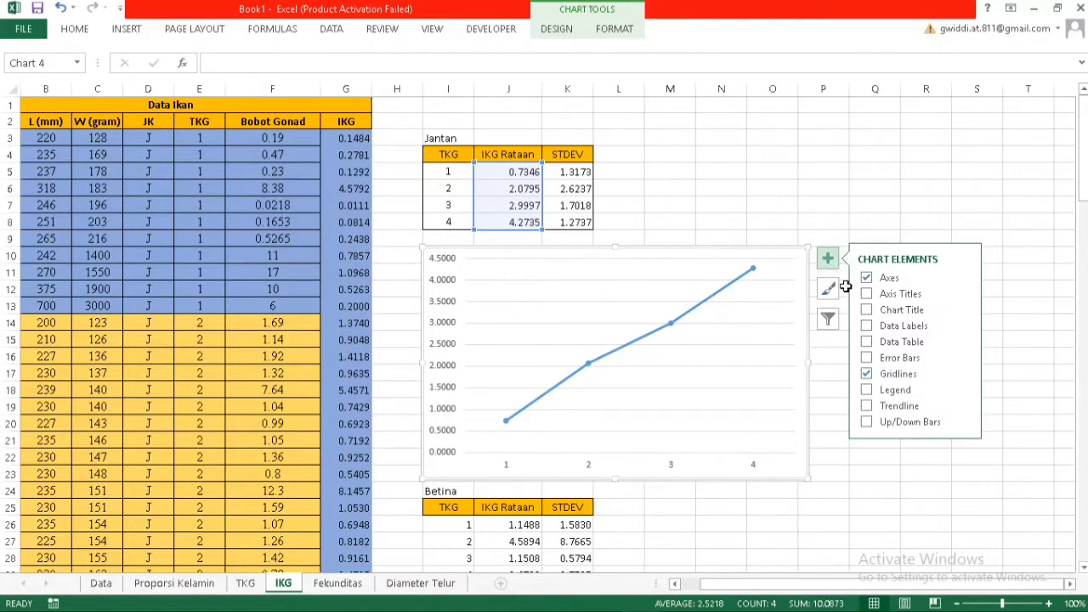
pyautogui.click(867, 295)
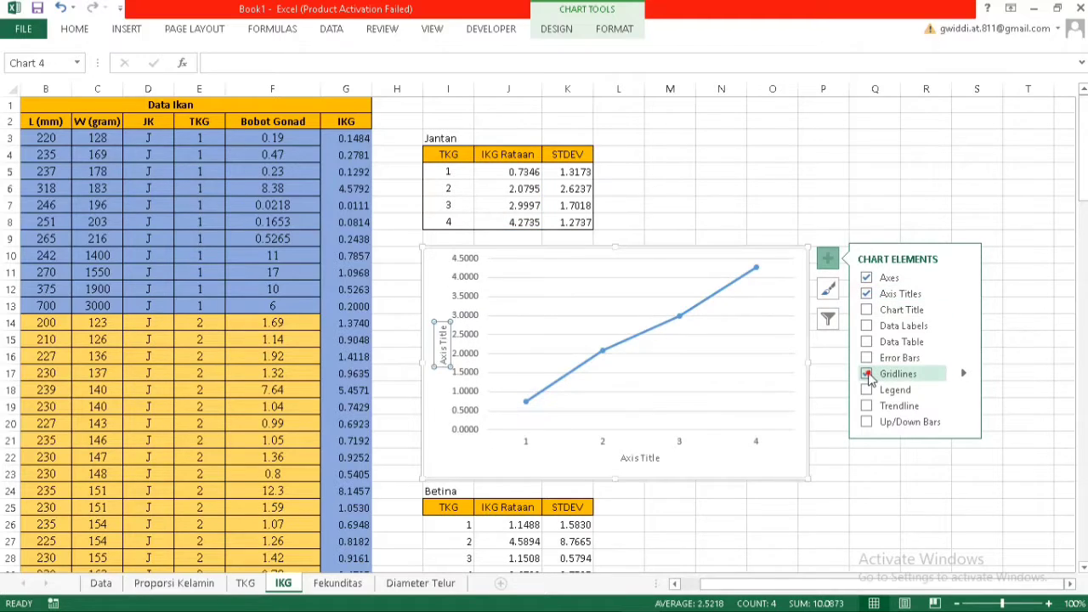
pyautogui.click(868, 374)
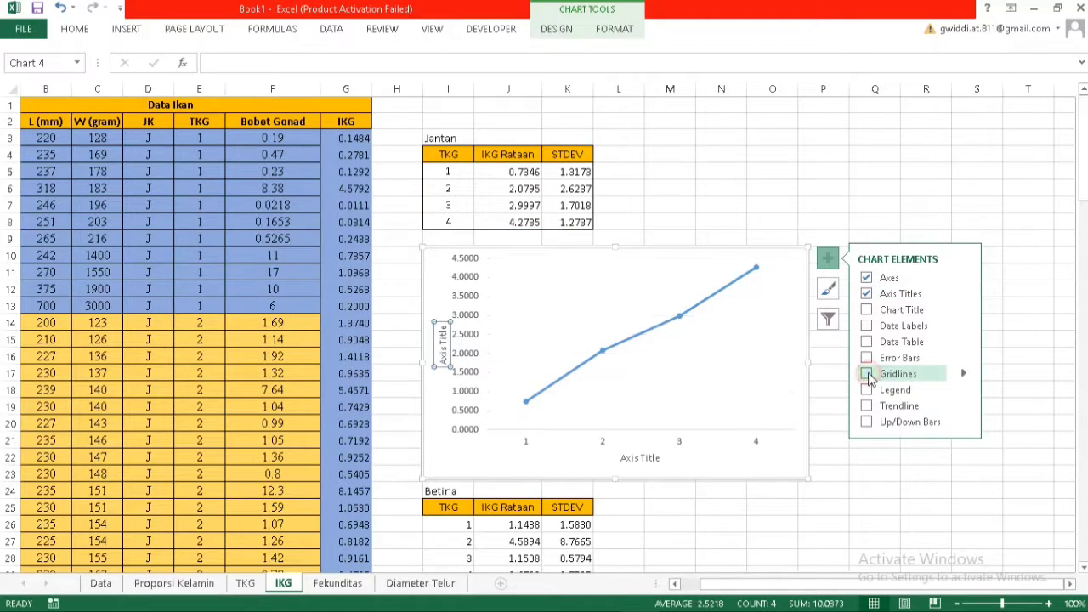
# Title the chart's vertical axis "IKG" and its horizontal axis "TKG"
pyautogui.click(442, 334)
pyautogui.doubleClick(442, 334)
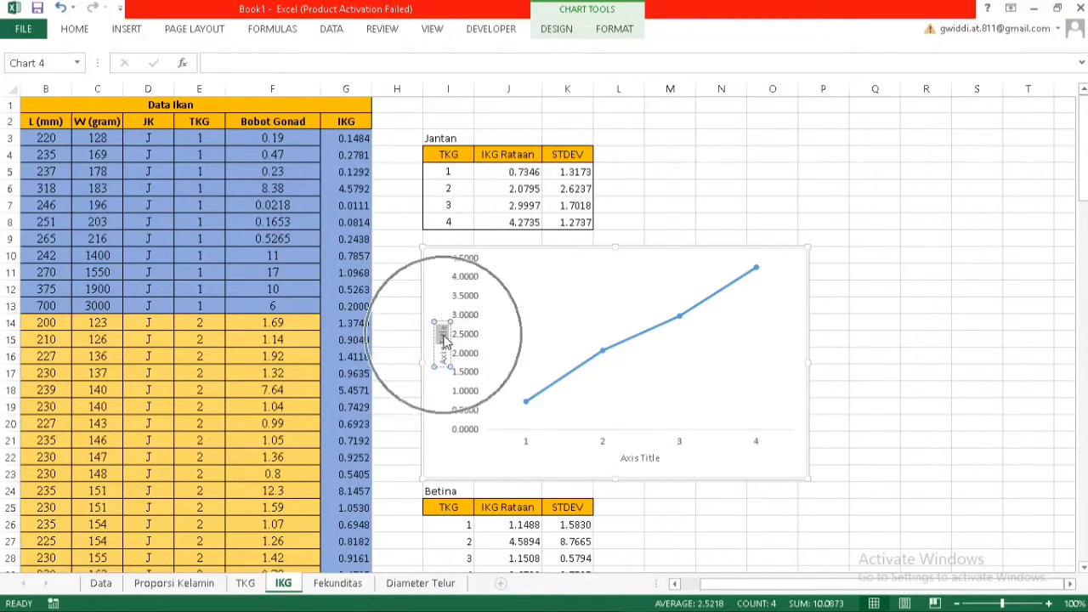
pyautogui.moveTo(443, 359); pyautogui.dragTo(447, 365)
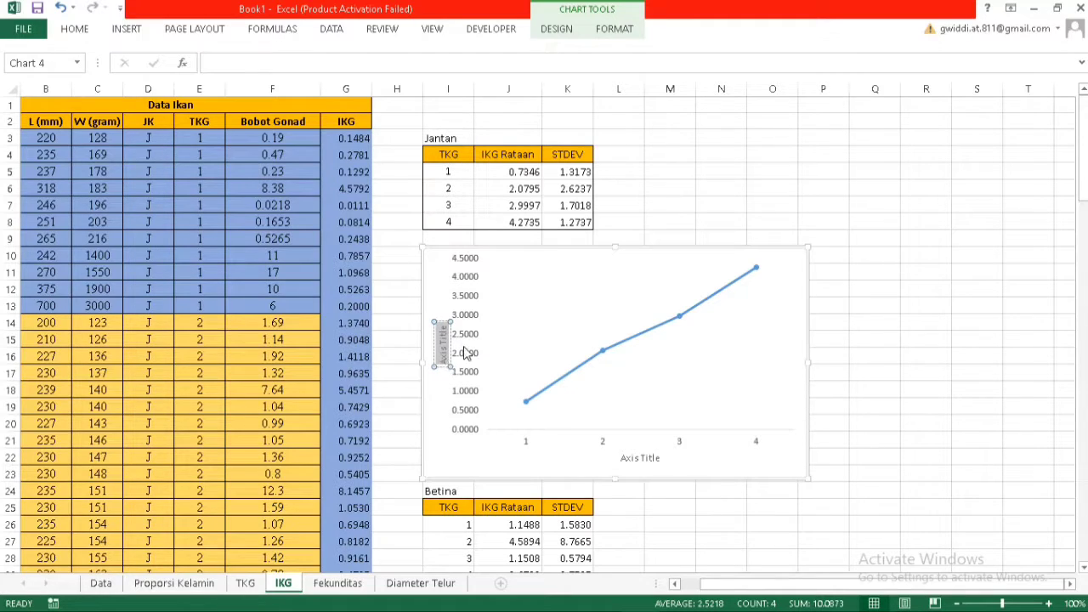
pyautogui.write('IKG')
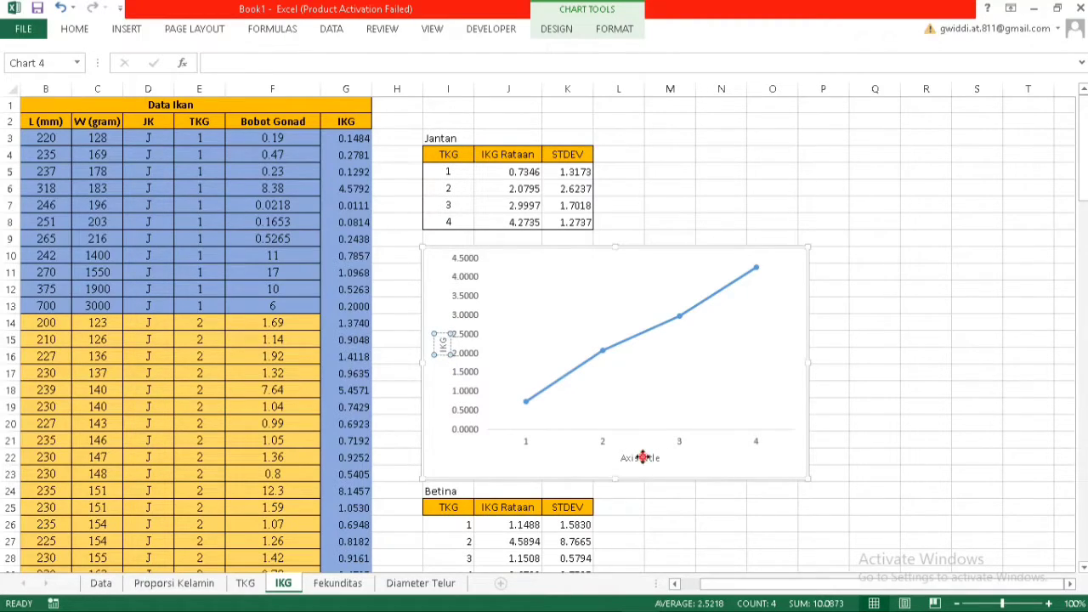
pyautogui.click(643, 458)
pyautogui.doubleClick(645, 459)
pyautogui.tripleClick(647, 461)
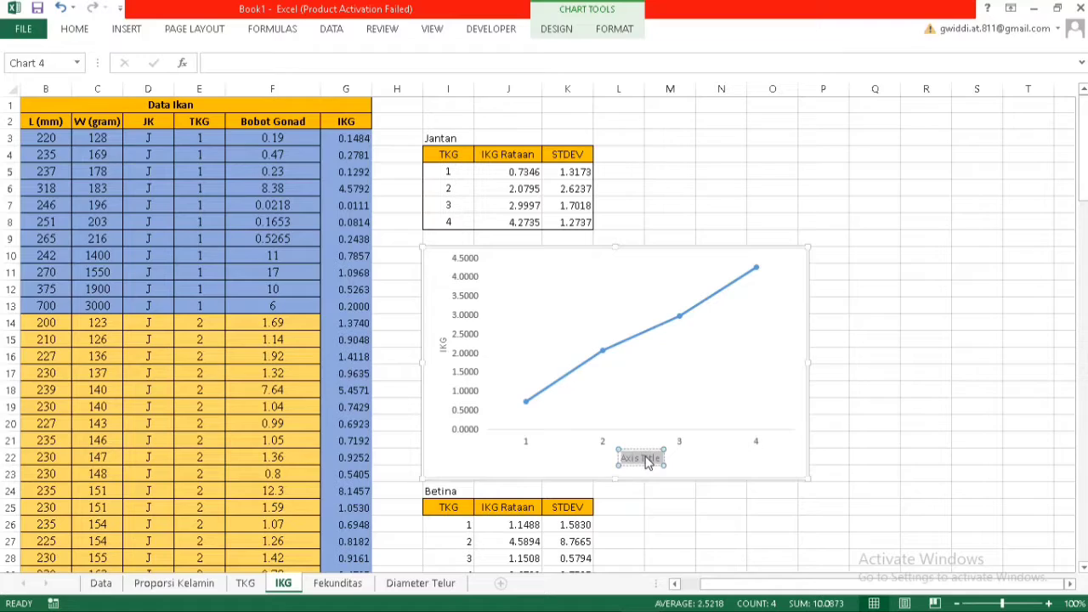
pyautogui.write('TKG')
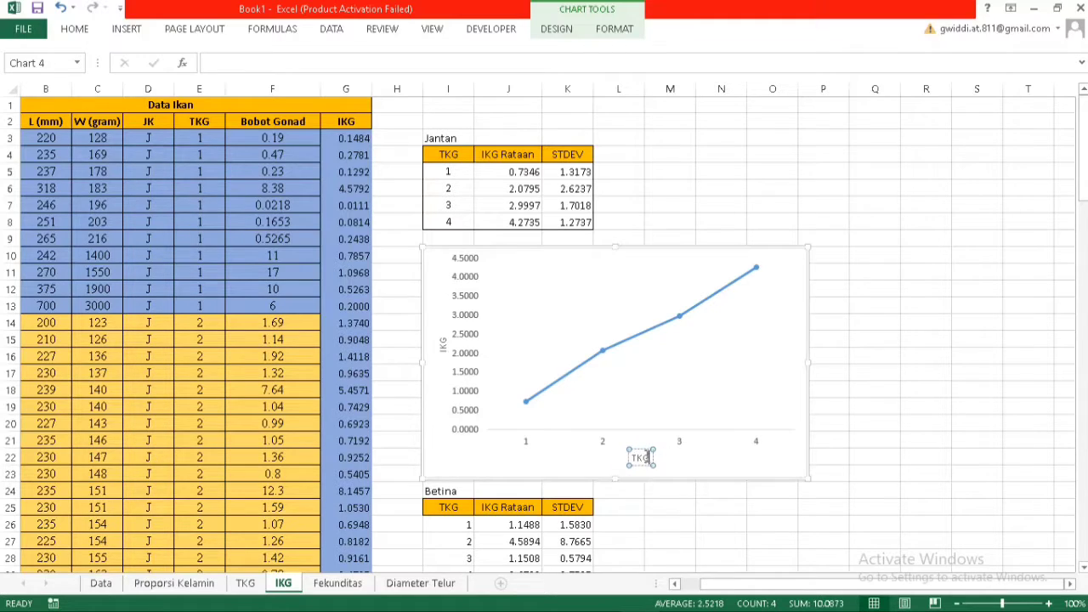
pyautogui.click(693, 451)
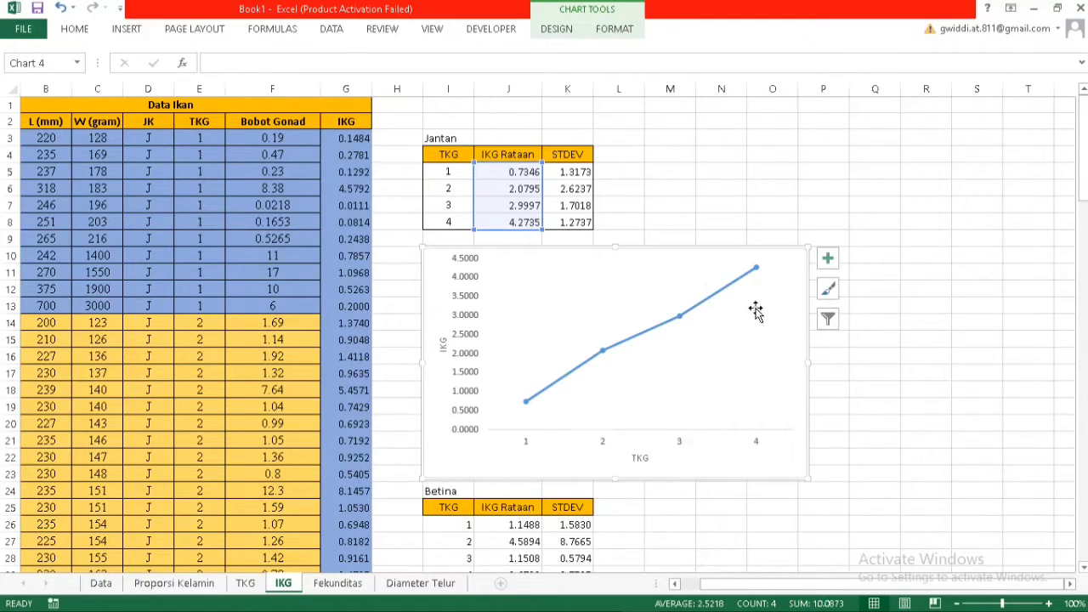
# Set the Jantan data series to No line so that only its markers are drawn
pyautogui.rightClick(787, 312)
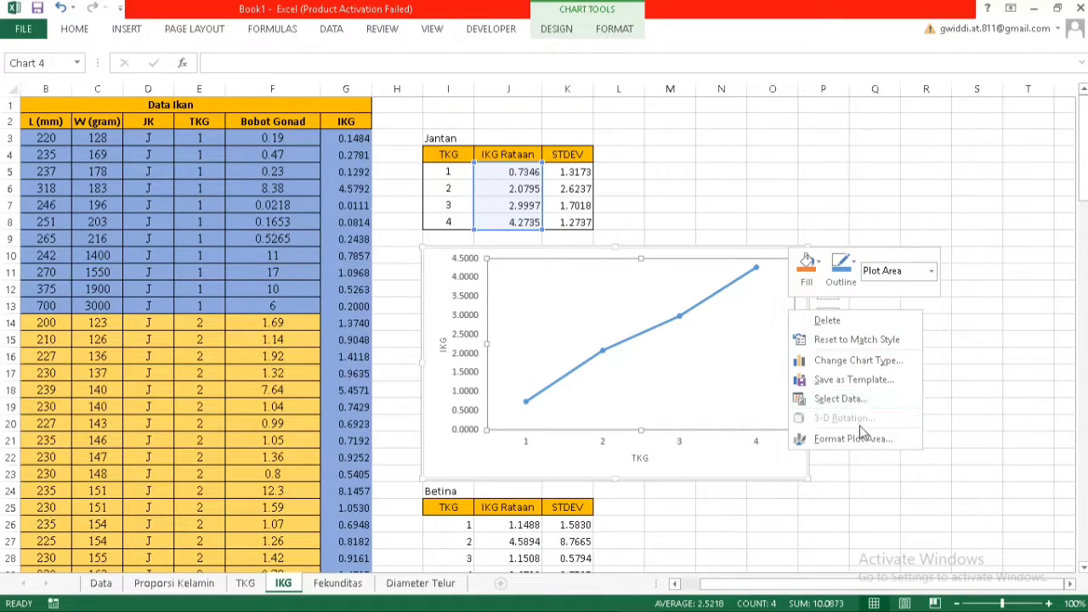
pyautogui.click(853, 438)
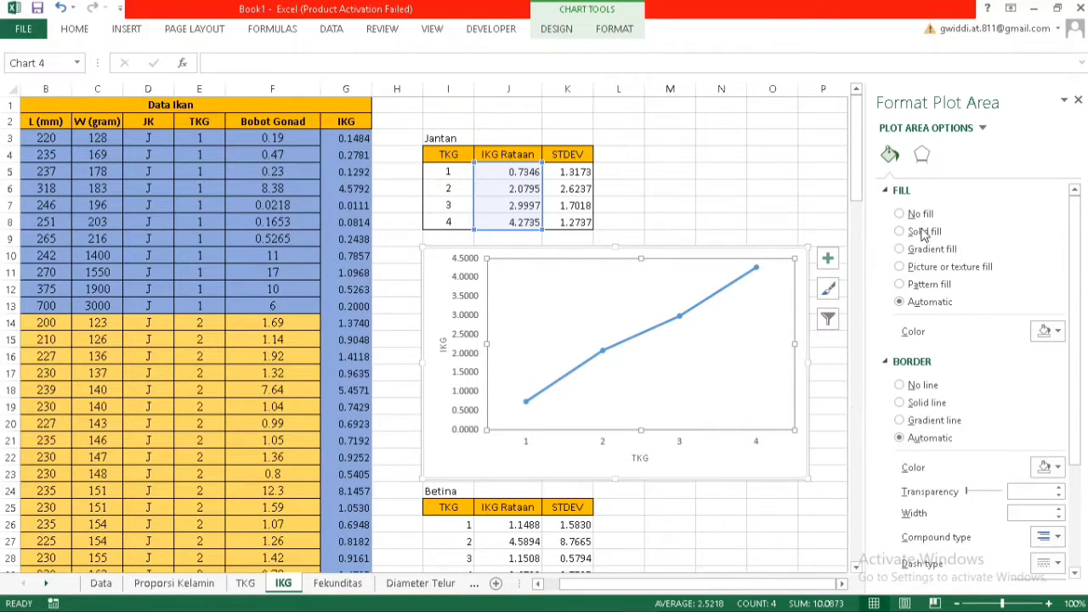
pyautogui.click(714, 253)
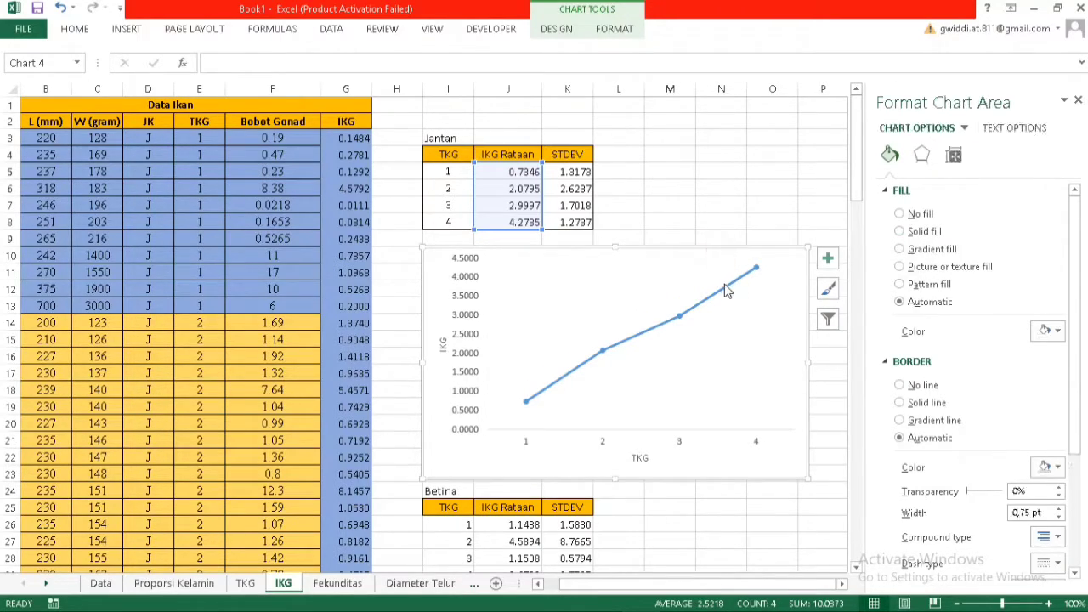
pyautogui.click(727, 291)
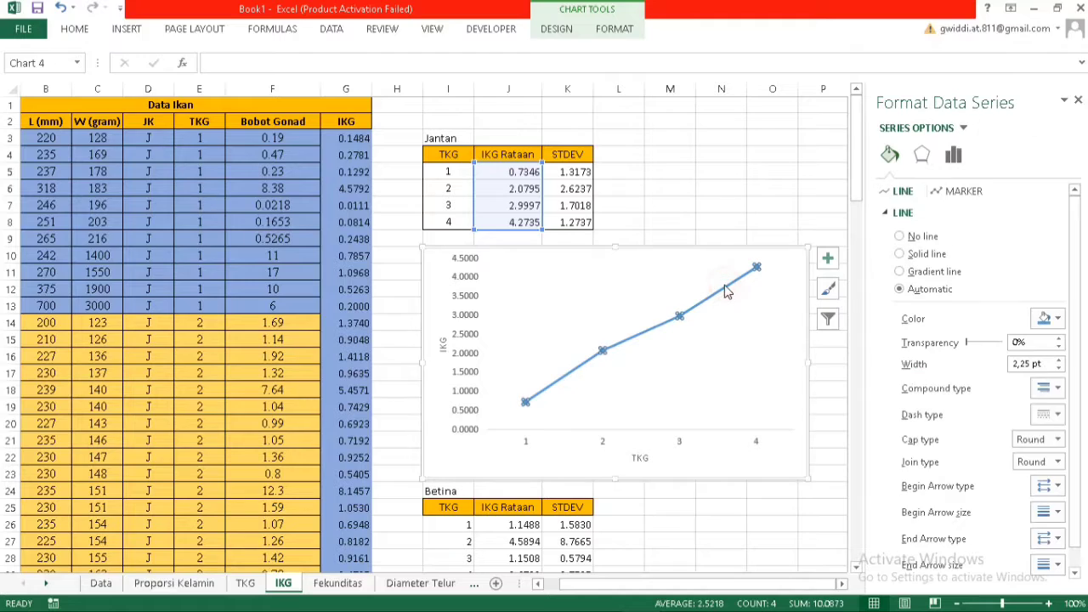
pyautogui.click(899, 237)
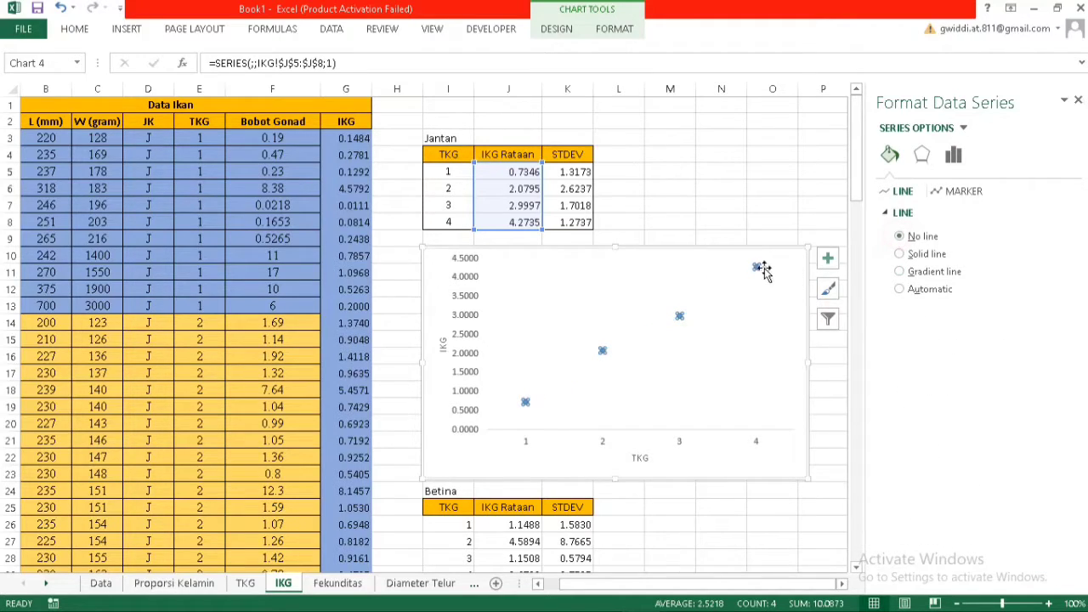
# Format the chart's vertical and horizontal axes with no fill and a solid line
pyautogui.click(473, 313)
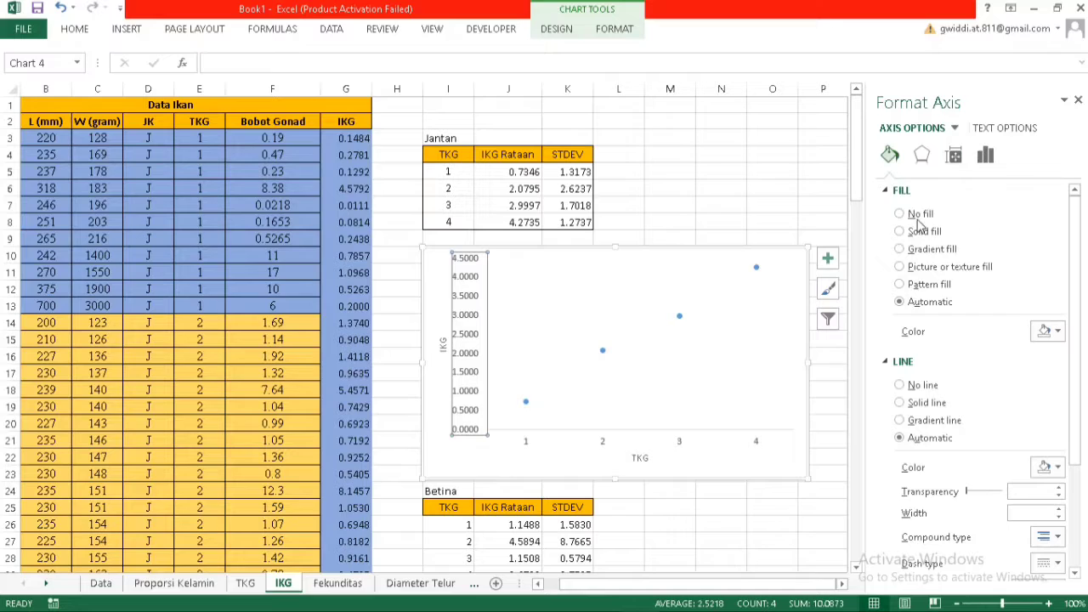
pyautogui.click(900, 370)
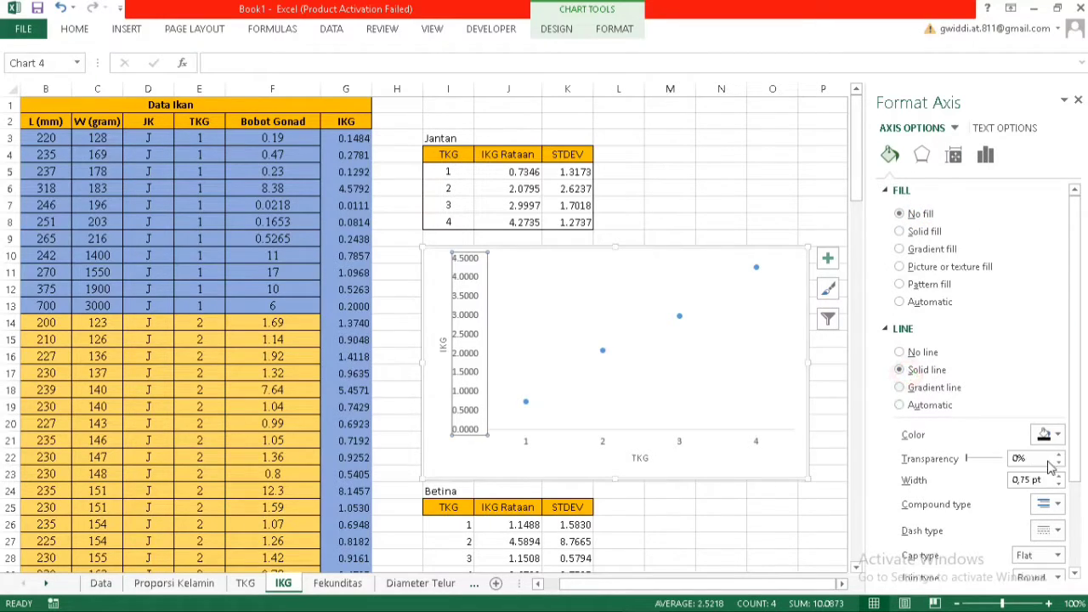
pyautogui.click(648, 431)
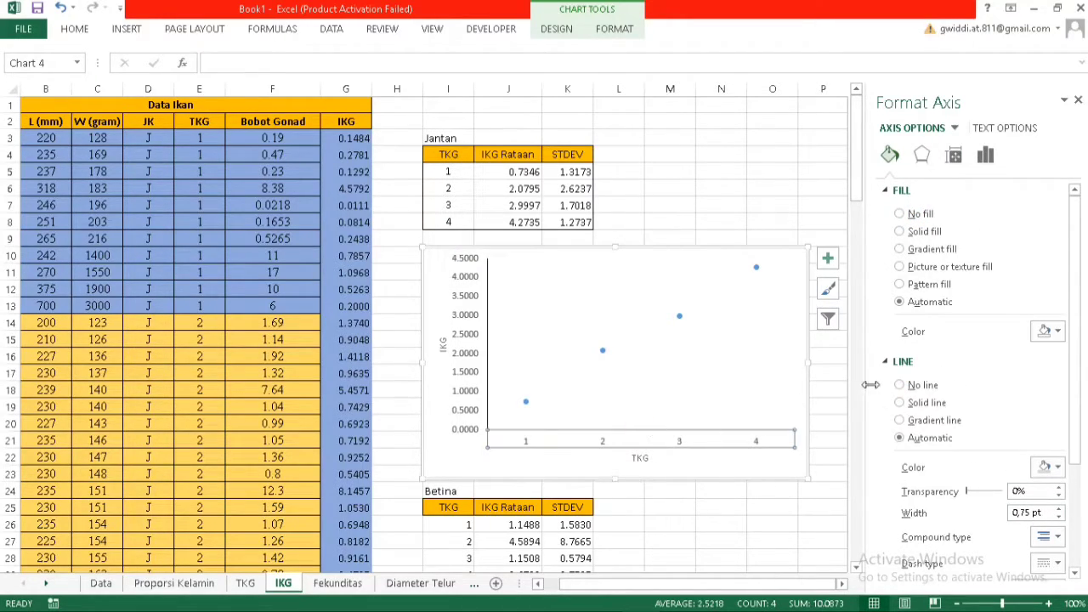
pyautogui.click(900, 214)
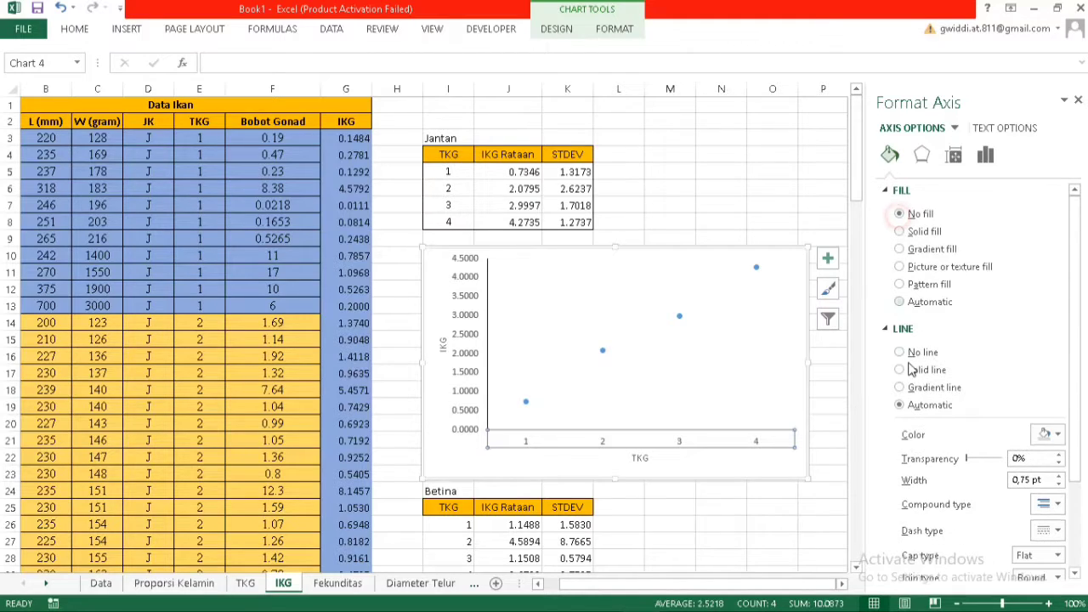
pyautogui.click(901, 370)
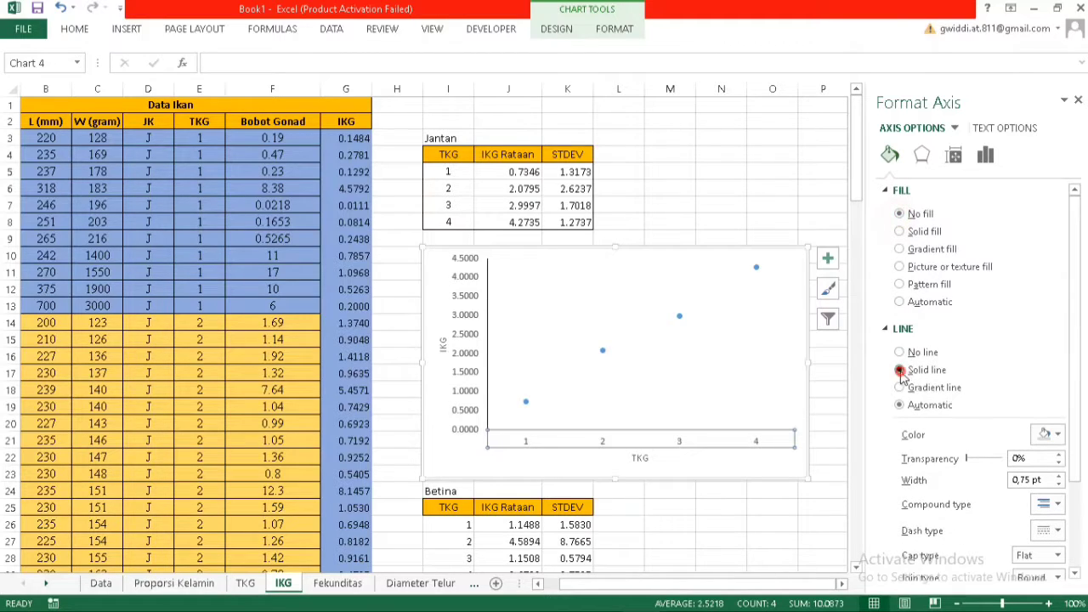
pyautogui.click(765, 207)
# Add error bars to the Jantan IKG chart and open their formatting options
pyautogui.moveTo(661, 583); pyautogui.dragTo(738, 585)
pyautogui.click(432, 352)
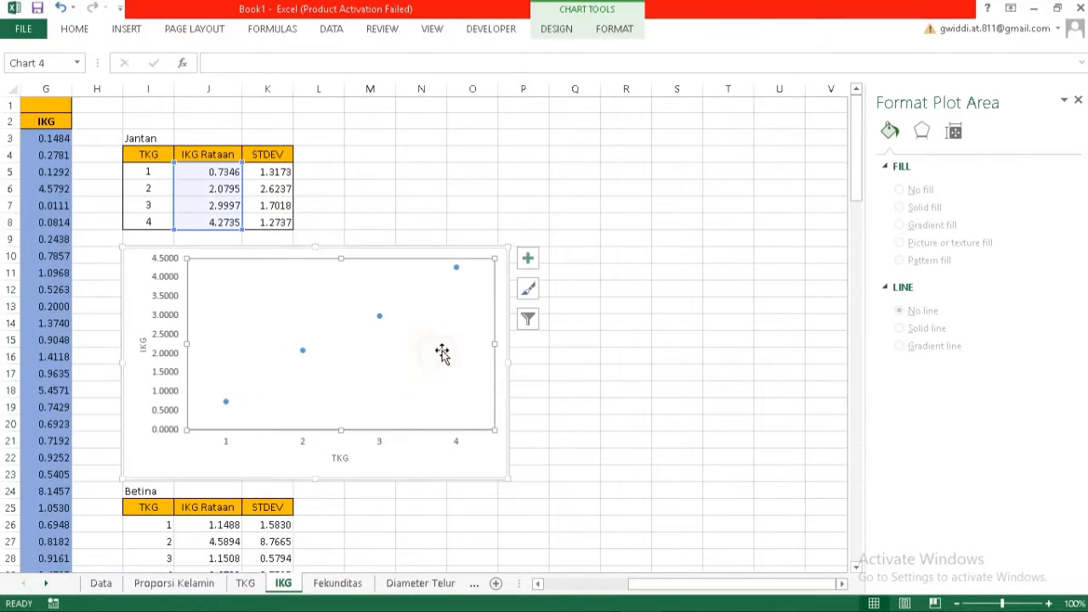
pyautogui.click(483, 253)
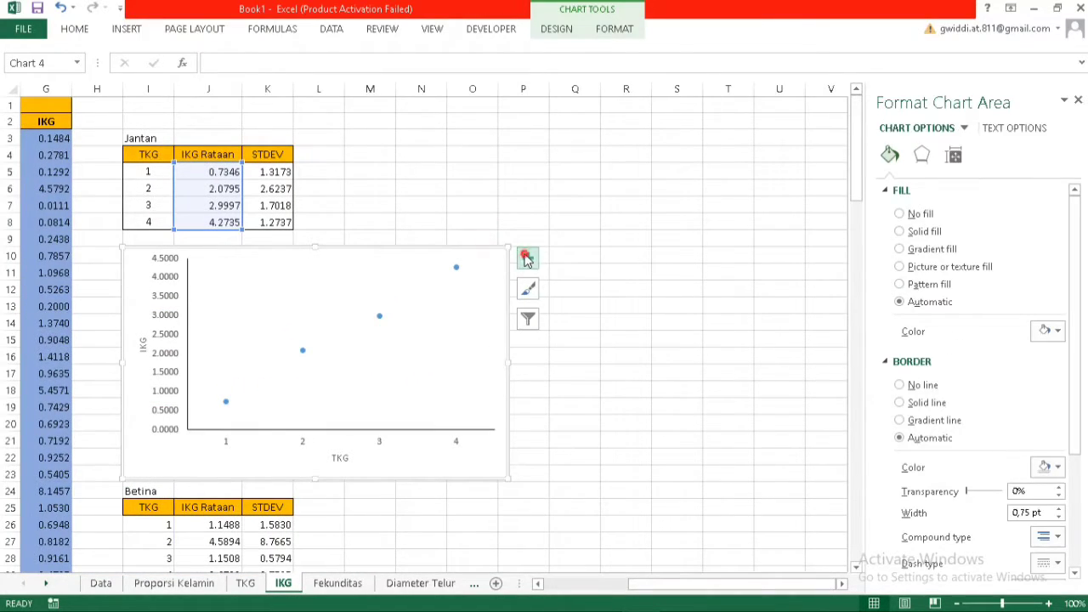
pyautogui.click(527, 257)
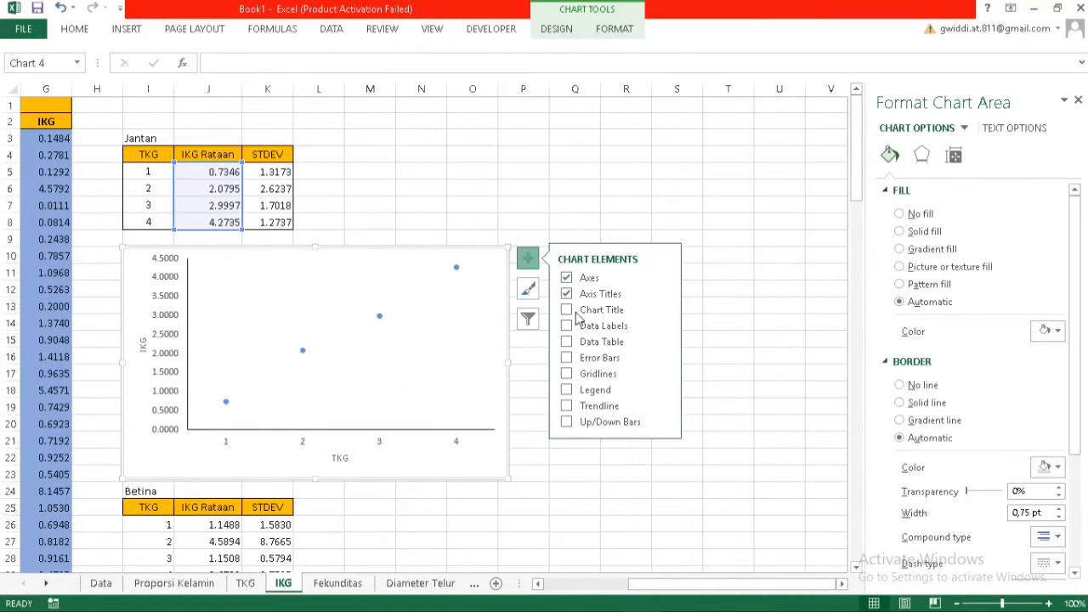
pyautogui.click(666, 361)
pyautogui.click(727, 417)
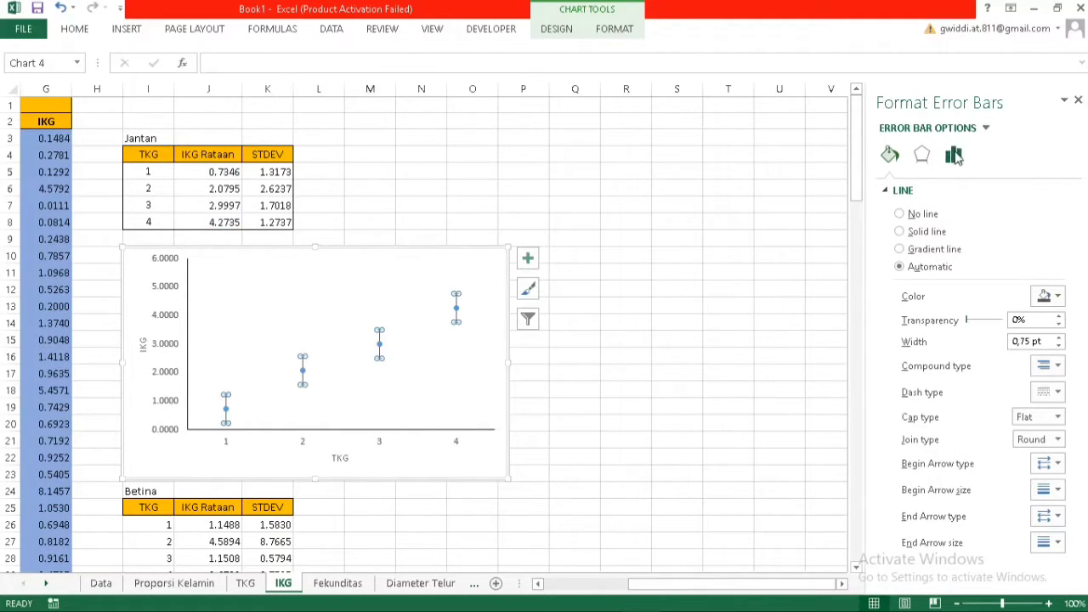
# Set the error amount to custom, using the Jantan STDEV range K5:K8 for both the positive and negative error values
pyautogui.click(953, 154)
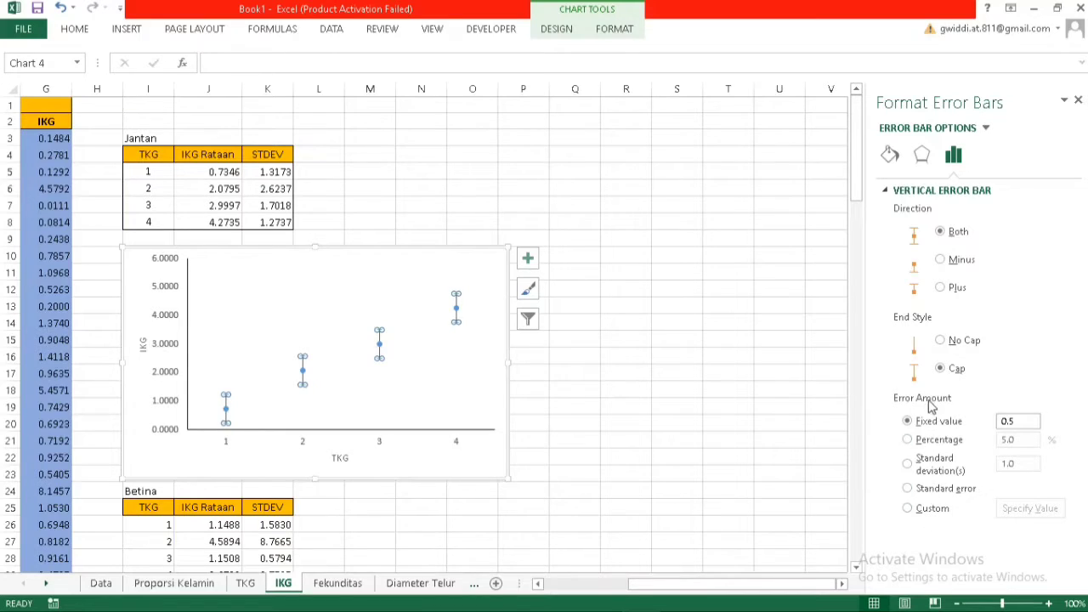
pyautogui.click(908, 508)
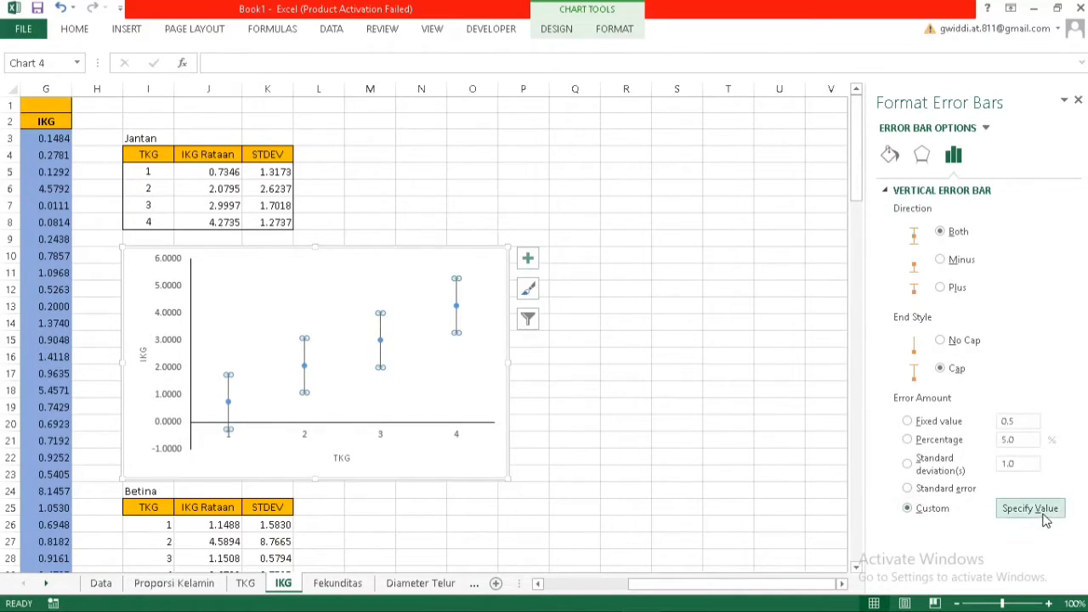
pyautogui.click(1010, 507)
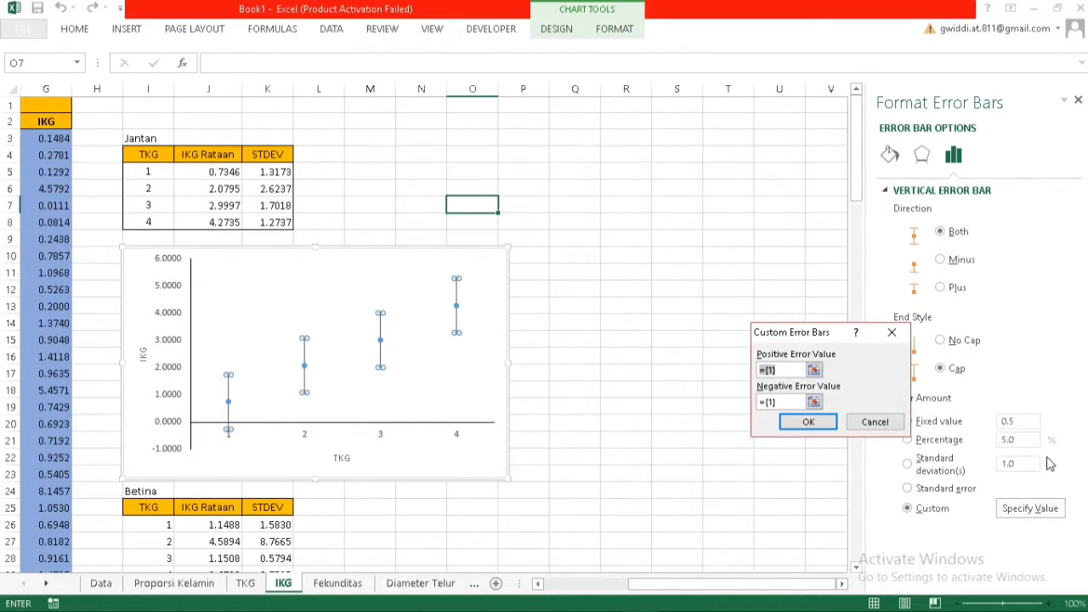
pyautogui.click(814, 371)
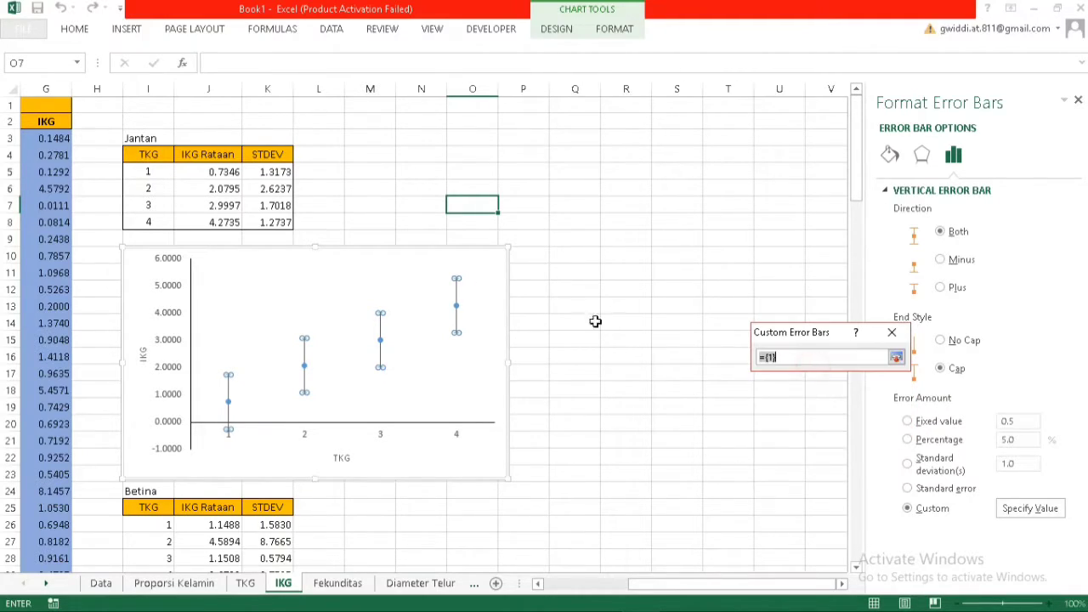
pyautogui.moveTo(281, 175); pyautogui.dragTo(289, 224)
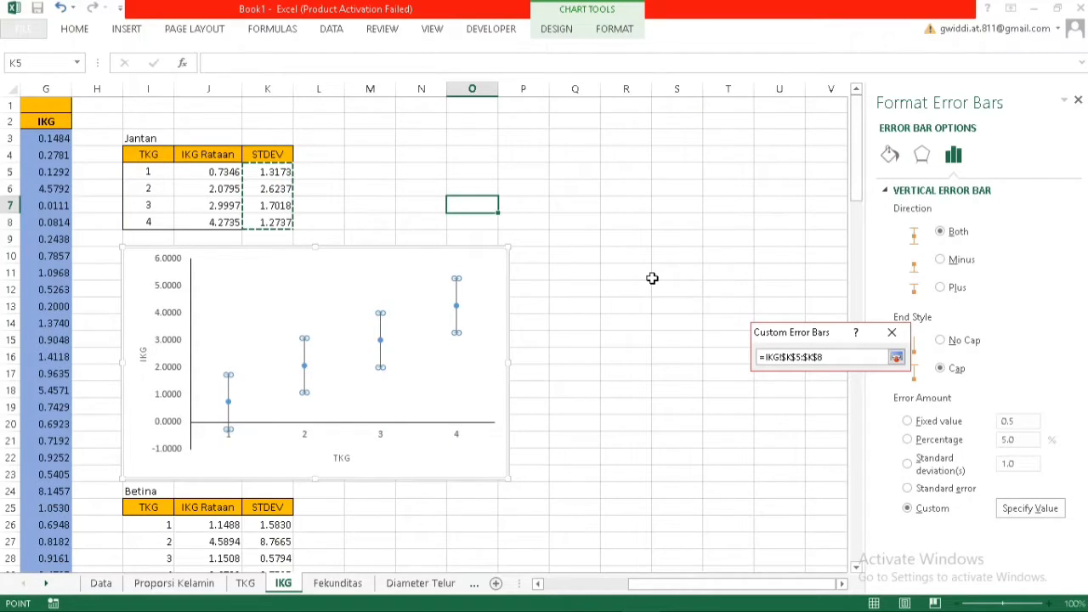
pyautogui.press('Return')
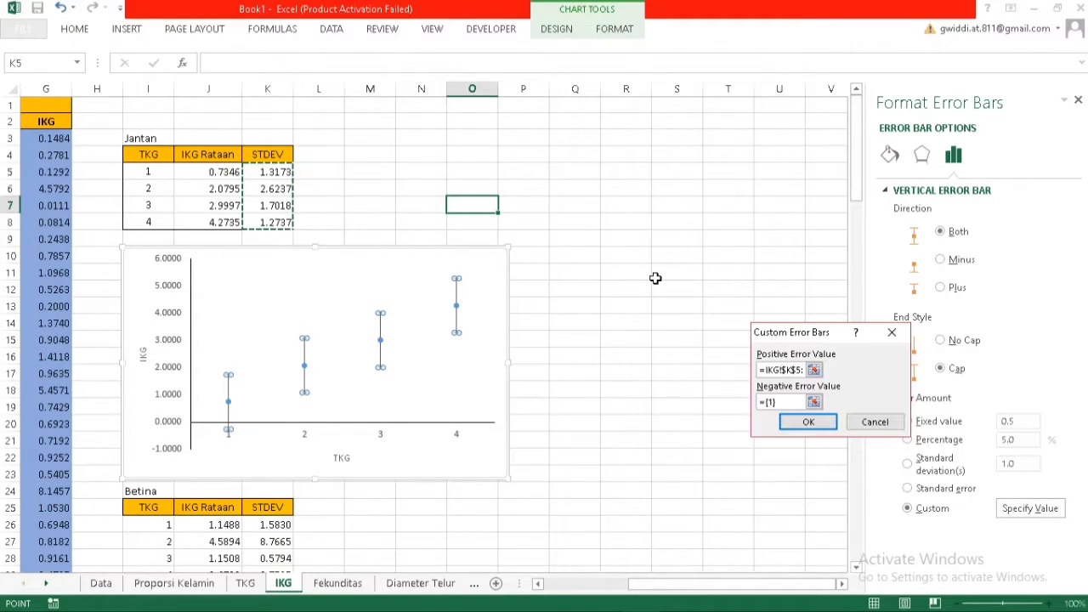
pyautogui.click(814, 402)
pyautogui.moveTo(288, 171); pyautogui.dragTo(286, 229)
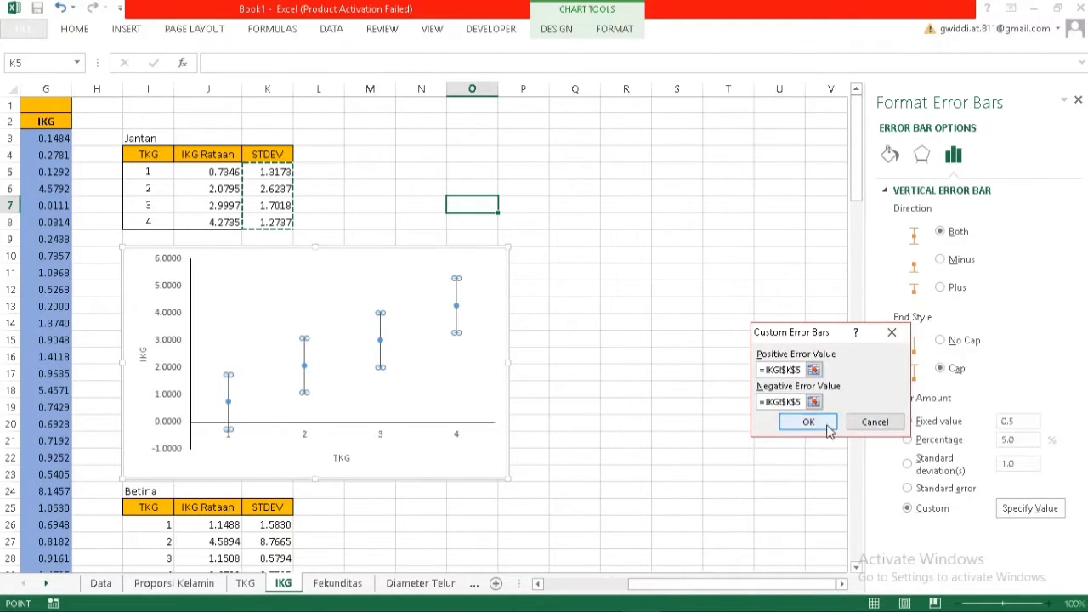
pyautogui.click(809, 422)
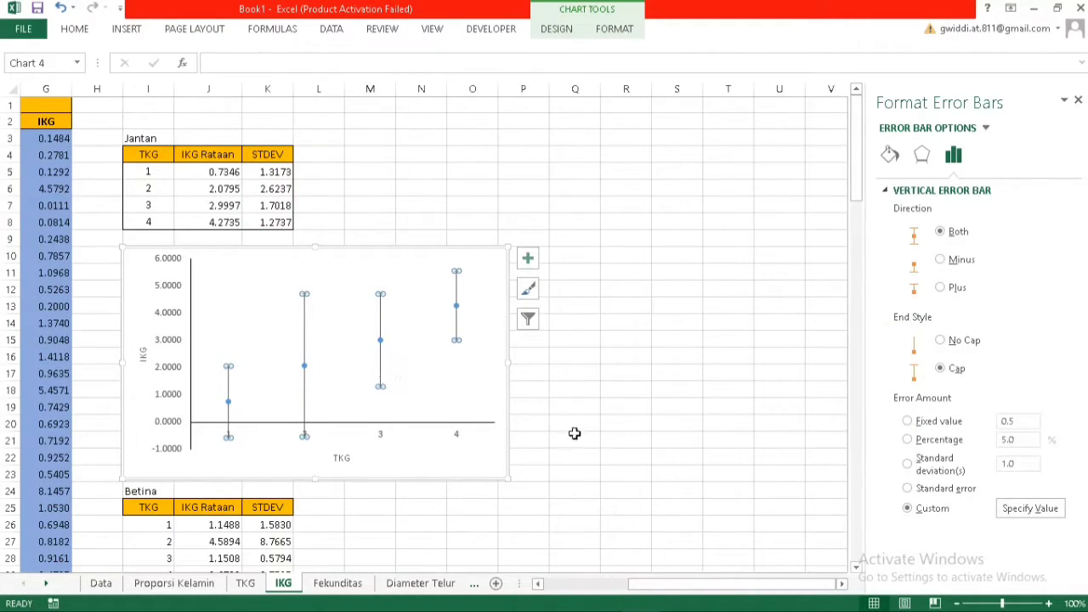
# Set the chart area of the Jantan IKG chart to No fill and deselect the chart
pyautogui.click(498, 389)
pyautogui.click(496, 451)
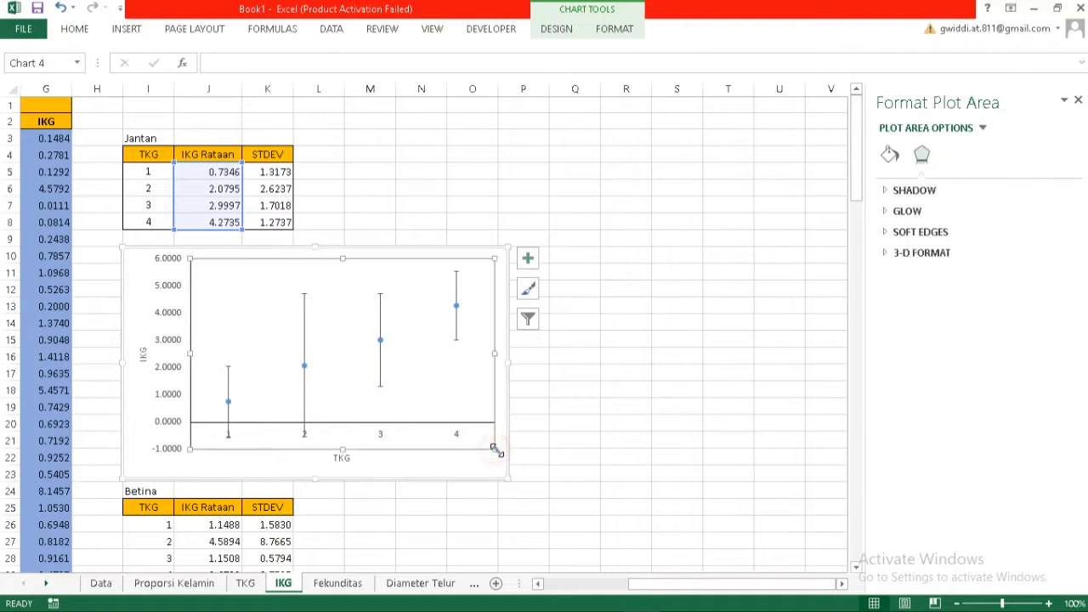
pyautogui.click(500, 466)
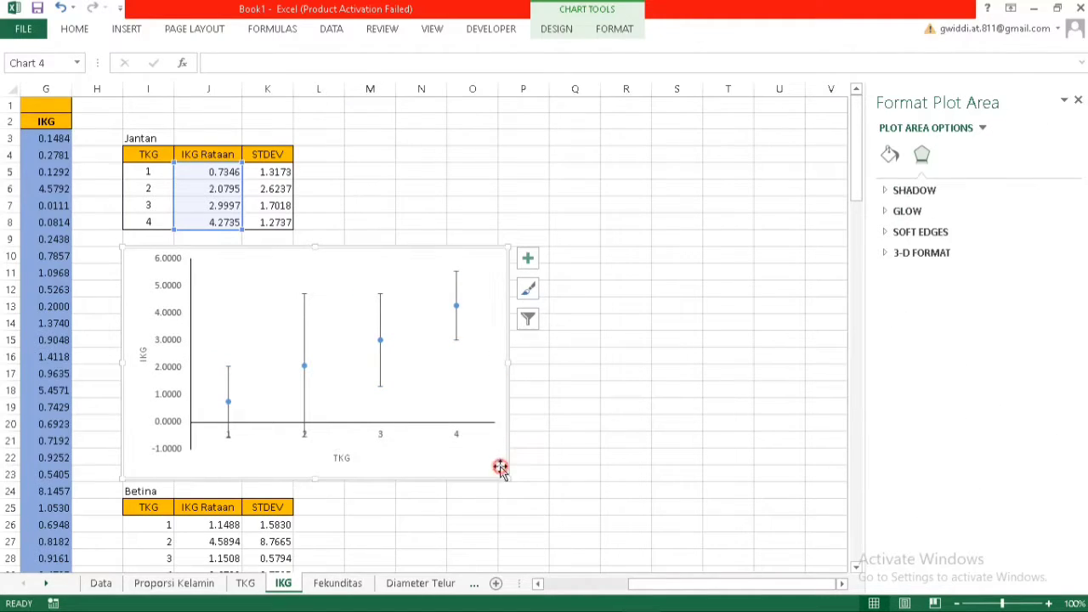
pyautogui.click(890, 155)
pyautogui.click(899, 214)
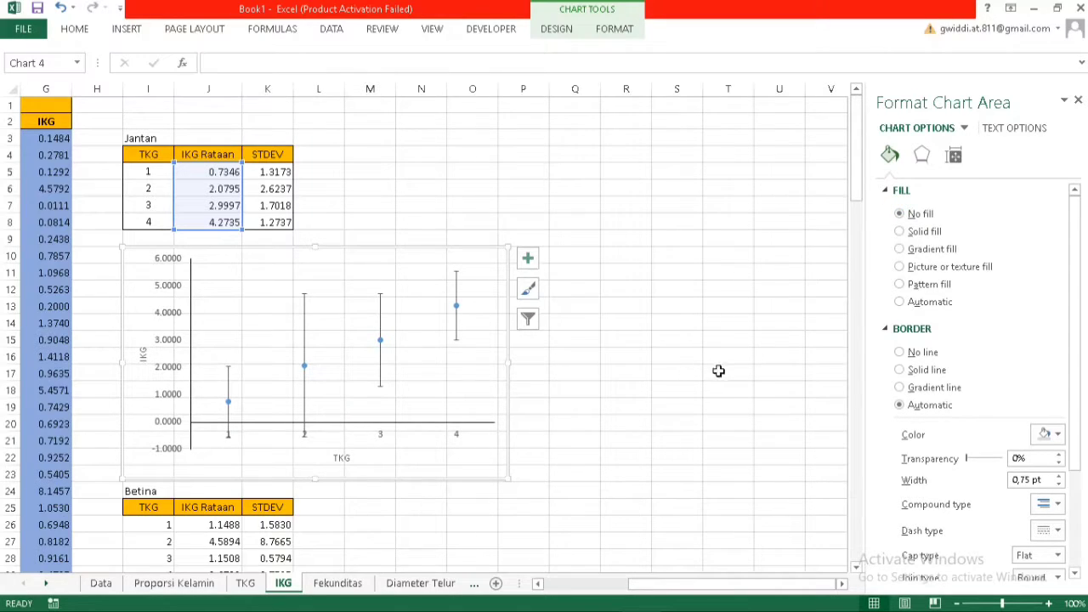
pyautogui.click(728, 509)
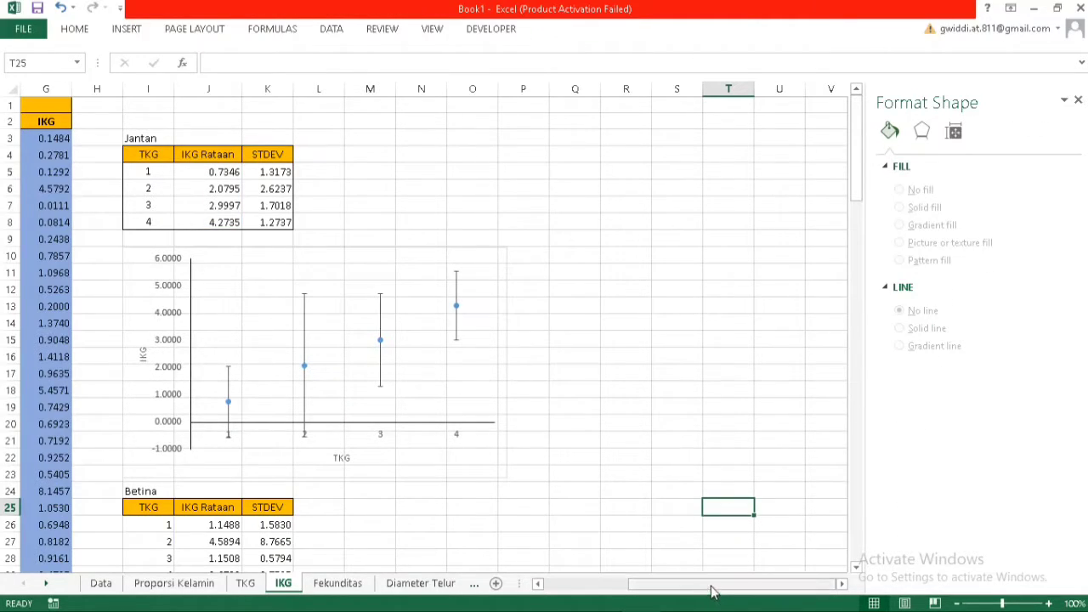
# Close the Format Shape pane and examine the Betina IKG average and STDEV formulas together with the Betina chart
pyautogui.moveTo(712, 593); pyautogui.dragTo(676, 587)
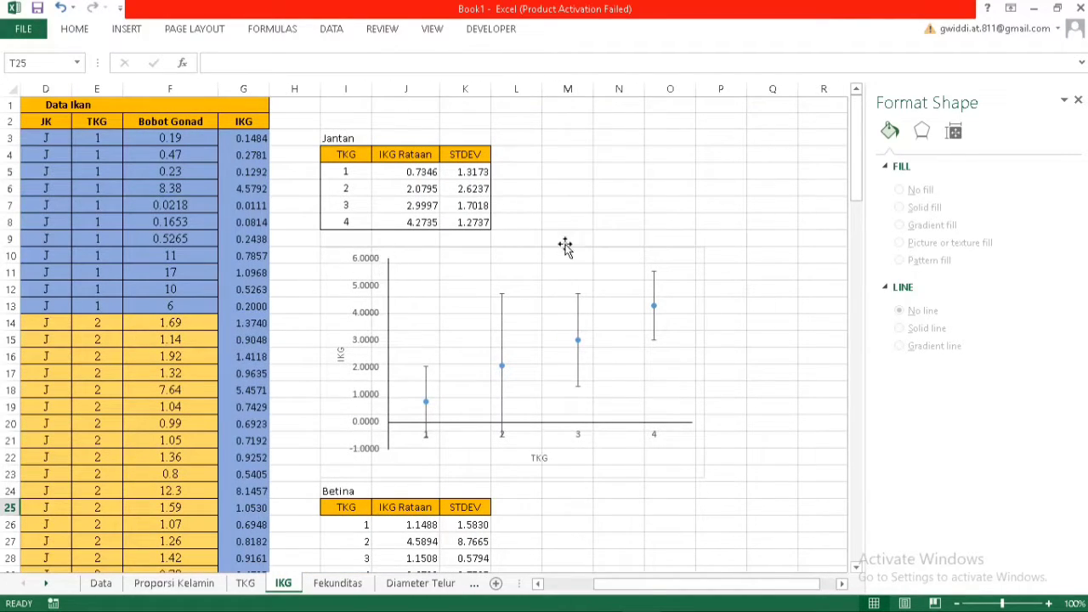
pyautogui.click(1078, 101)
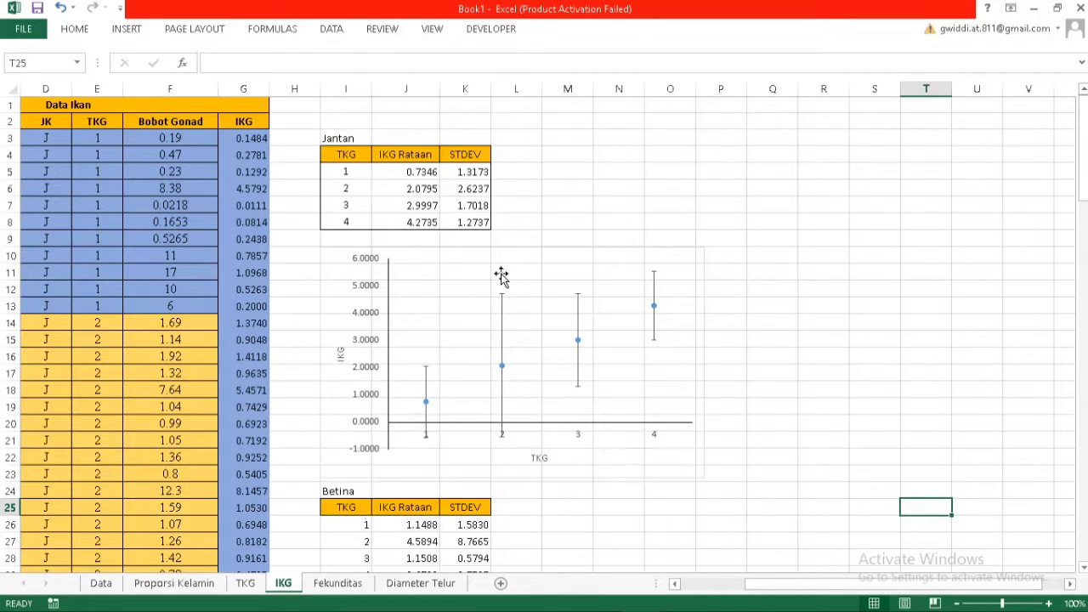
pyautogui.scroll(-3, 530, 300)
pyautogui.scroll(-3, 724, 331)
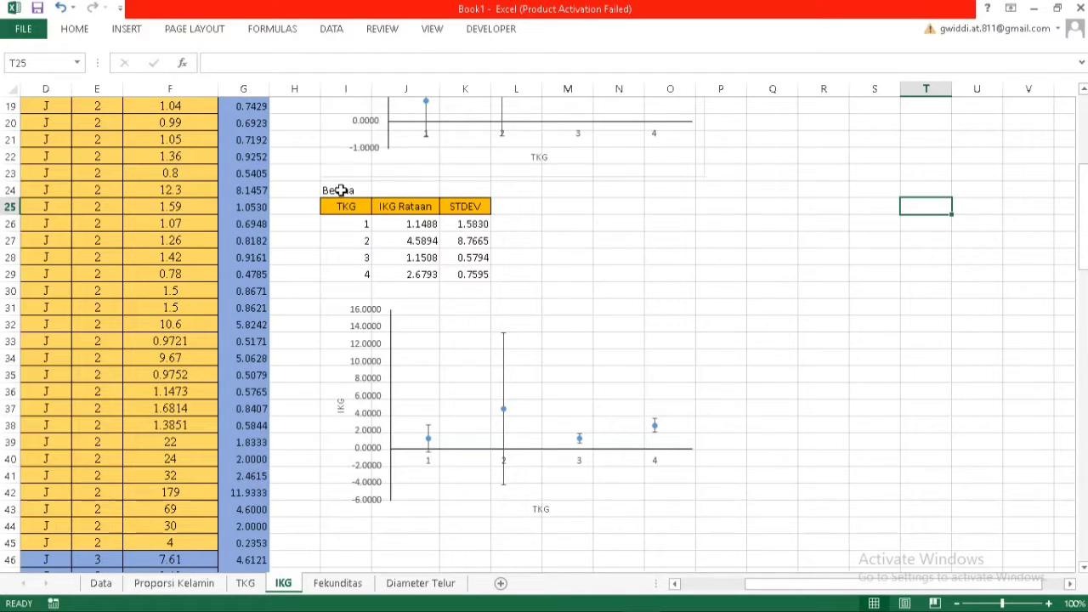
pyautogui.click(748, 398)
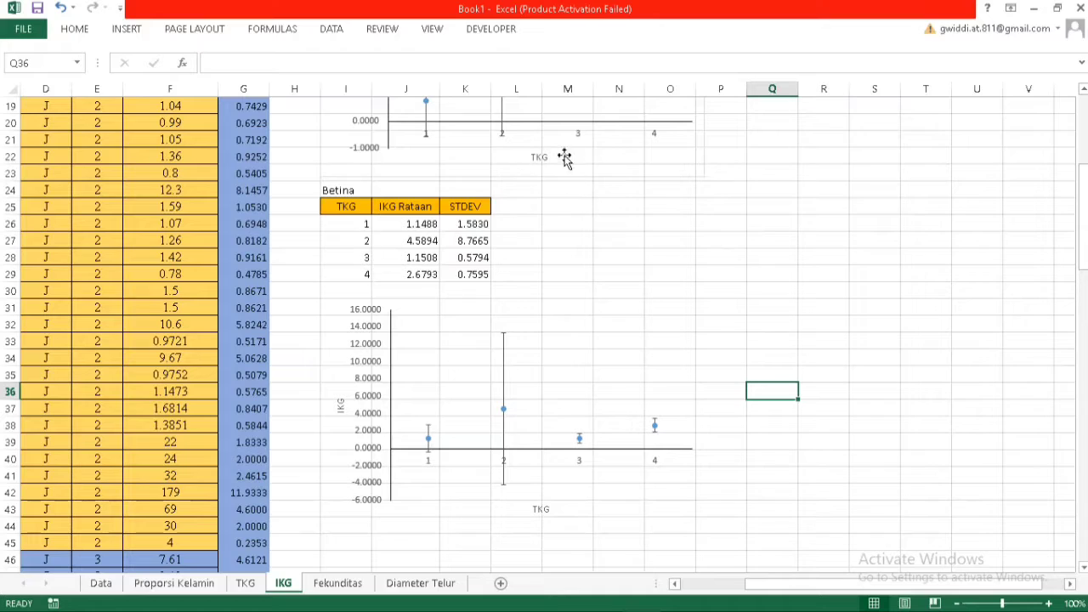
pyautogui.click(427, 221)
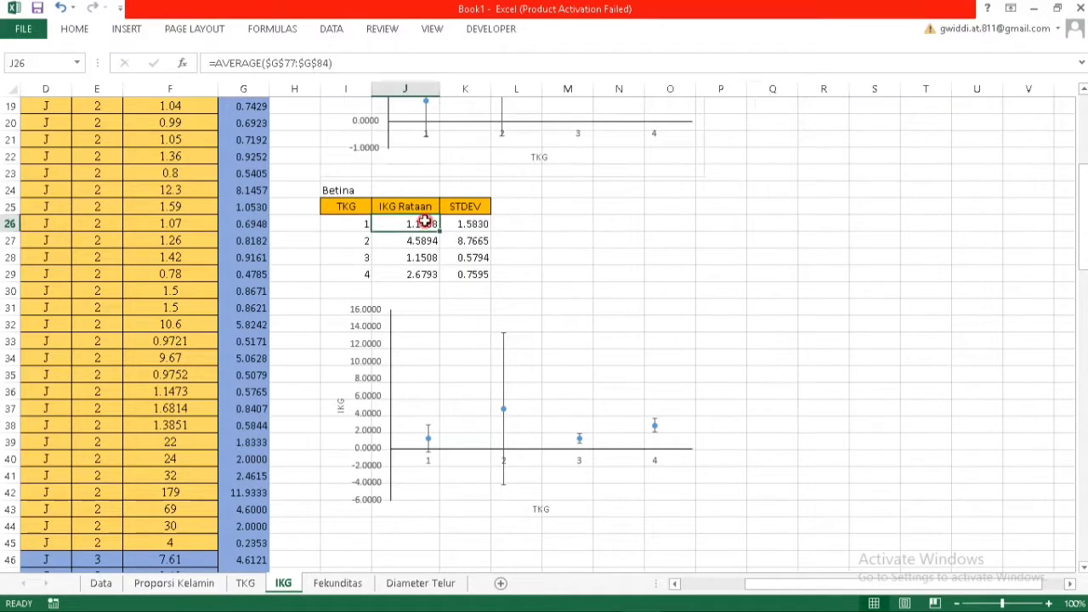
pyautogui.click(479, 223)
pyautogui.click(598, 241)
pyautogui.scroll(-2, 210, 353)
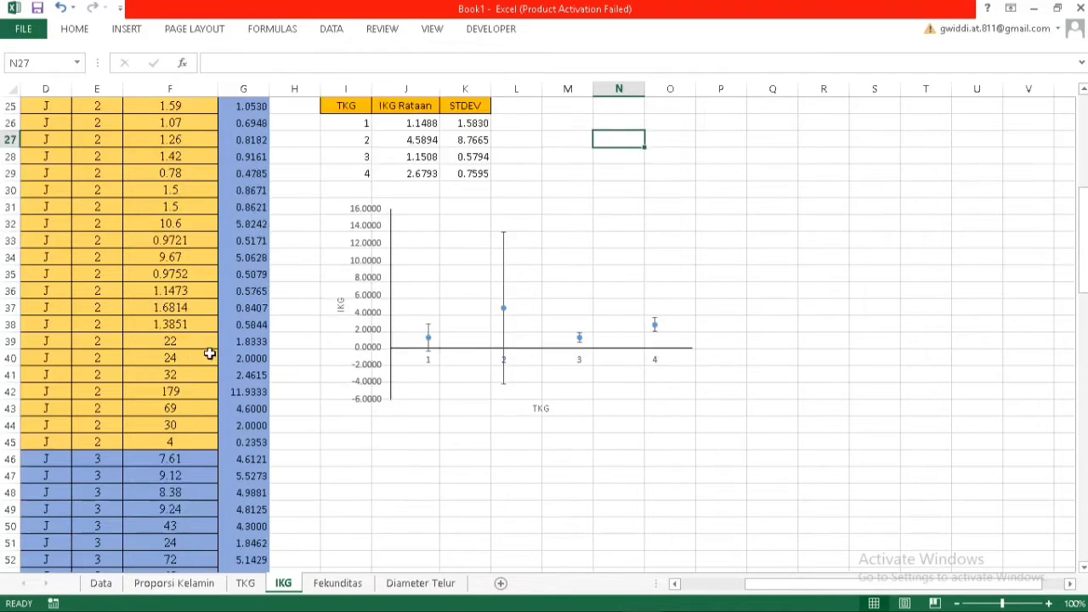
# Examine the Betina IKG source values from G77 downward and compare the Jantan and Betina tables and charts
pyautogui.scroll(-2, 210, 354)
pyautogui.moveTo(801, 595); pyautogui.dragTo(736, 595)
pyautogui.scroll(-11, 420, 370)
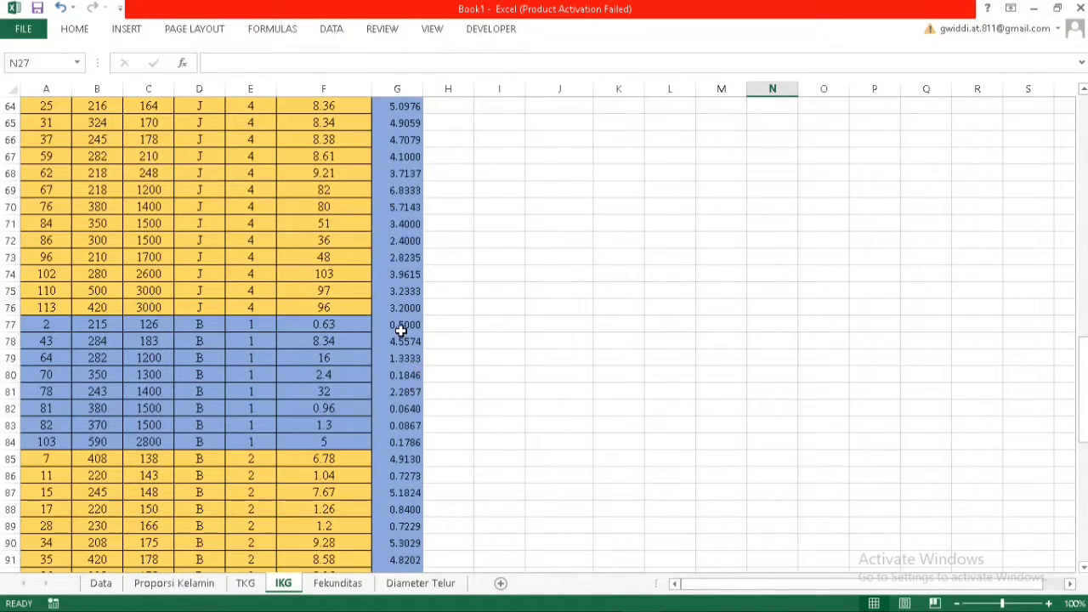
pyautogui.moveTo(402, 326); pyautogui.dragTo(399, 559)
pyautogui.click(641, 381)
pyautogui.scroll(5, 753, 369)
pyautogui.scroll(15, 753, 368)
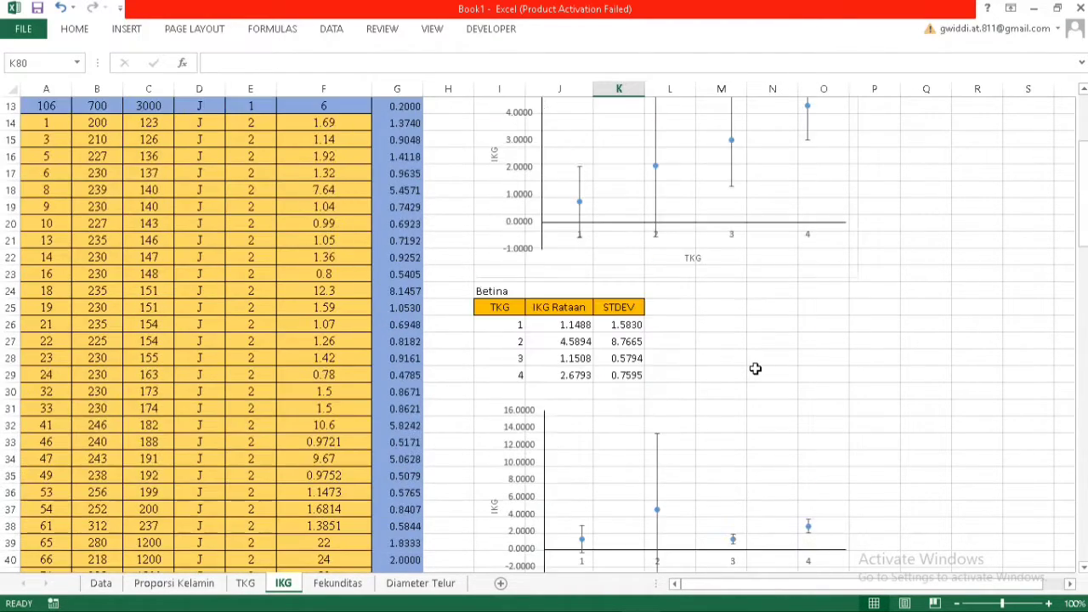
pyautogui.scroll(-2, 756, 373)
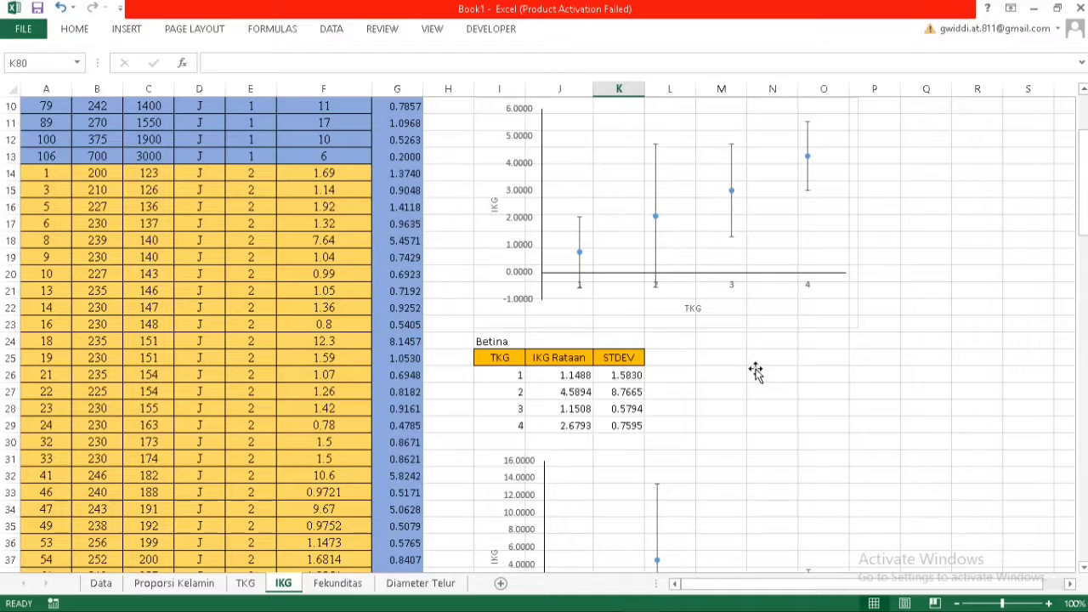
pyautogui.scroll(-2, 756, 373)
pyautogui.scroll(5, 756, 373)
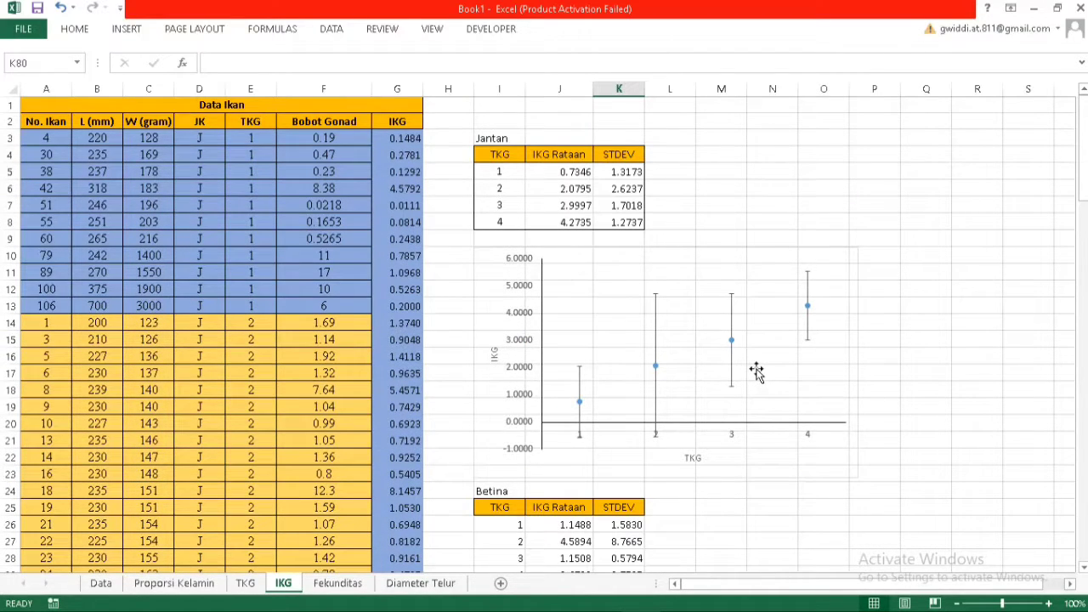
# Examine the Data sheet rows that contain sample gonad weights and egg counts, including fish numbers 20, 85 and 95
pyautogui.hotkey('ctrl', 'pagedown')
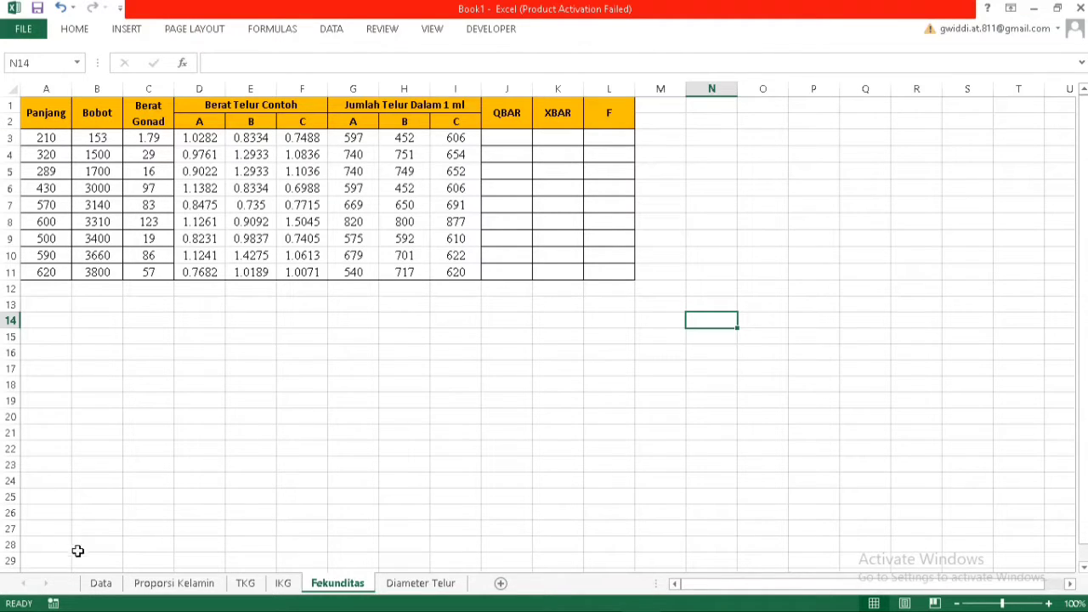
pyautogui.click(100, 583)
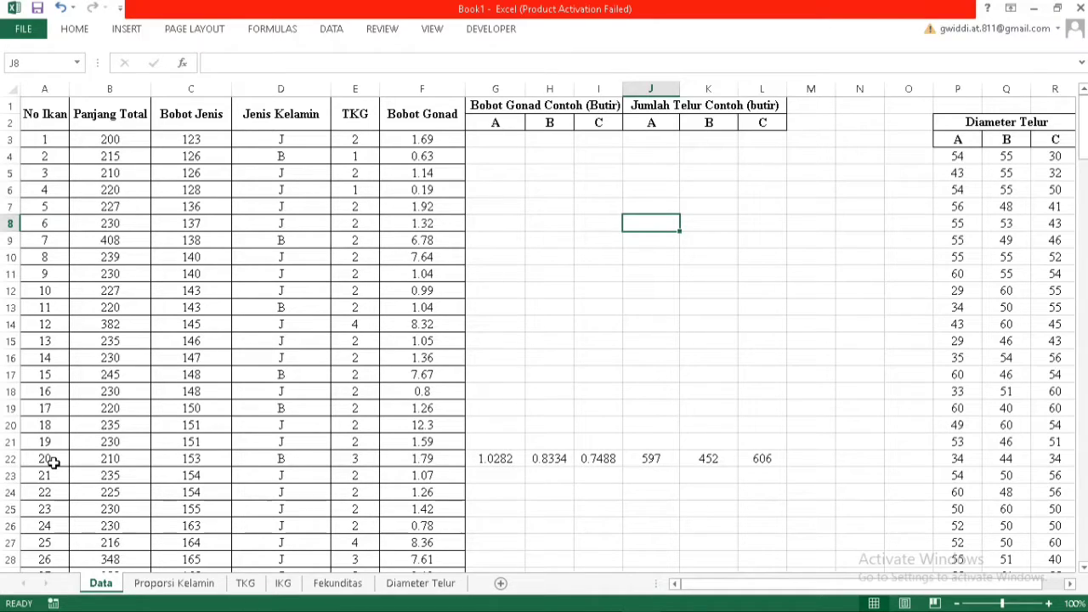
pyautogui.moveTo(53, 460); pyautogui.dragTo(770, 458)
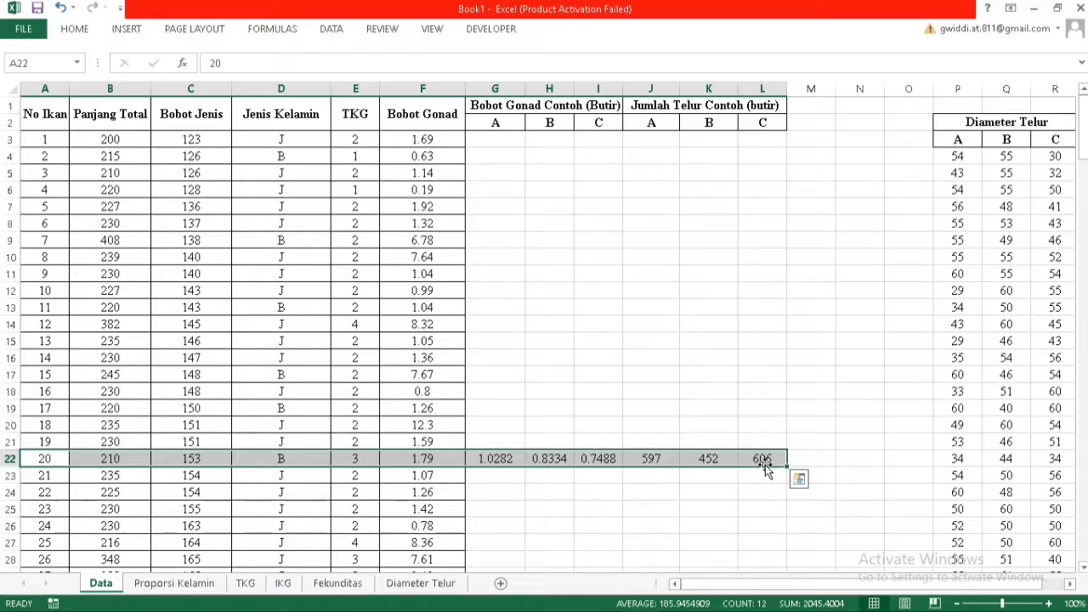
pyautogui.click(502, 490)
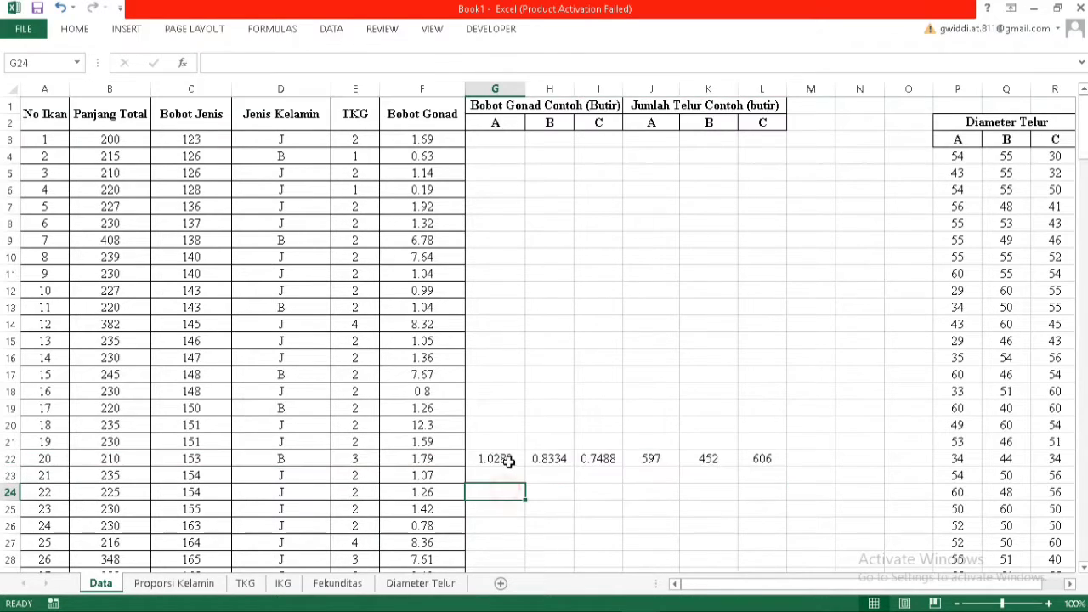
pyautogui.moveTo(500, 460); pyautogui.dragTo(769, 460)
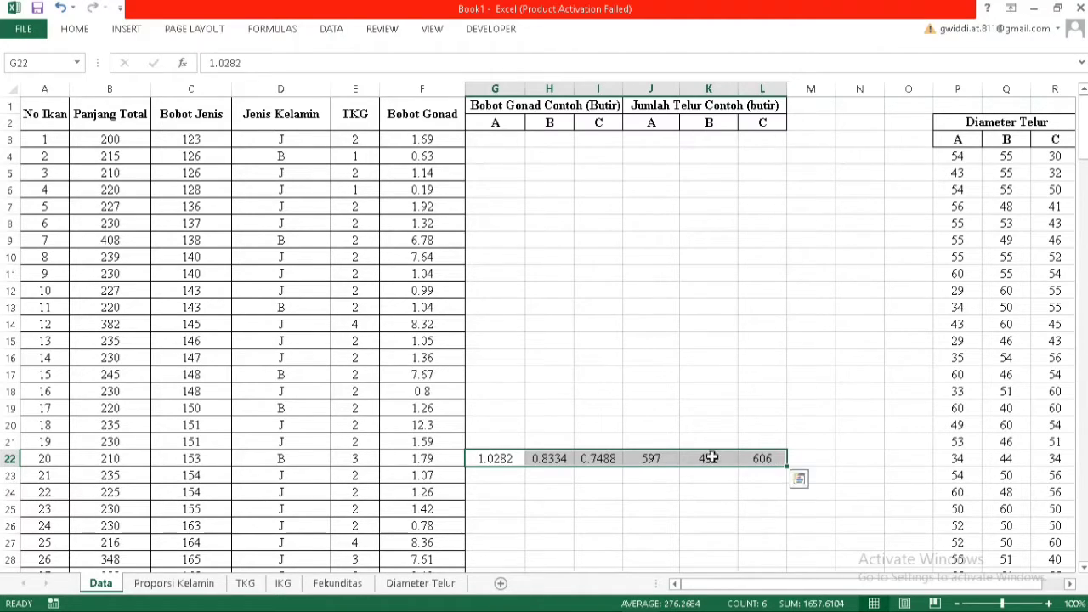
pyautogui.moveTo(50, 462); pyautogui.dragTo(763, 460)
pyautogui.scroll(-15, 763, 460)
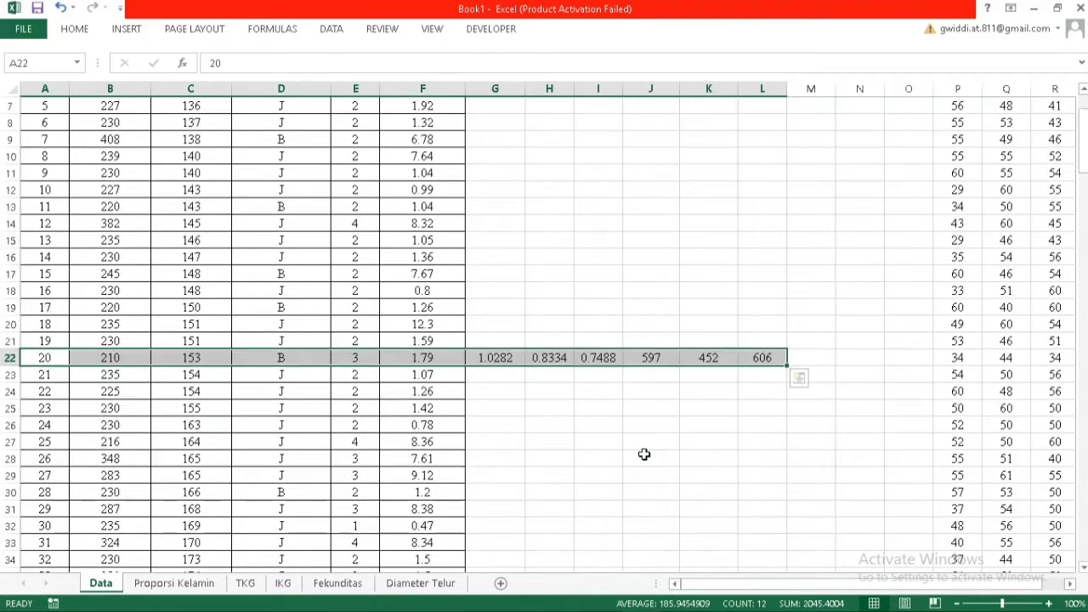
pyautogui.scroll(-10, 693, 418)
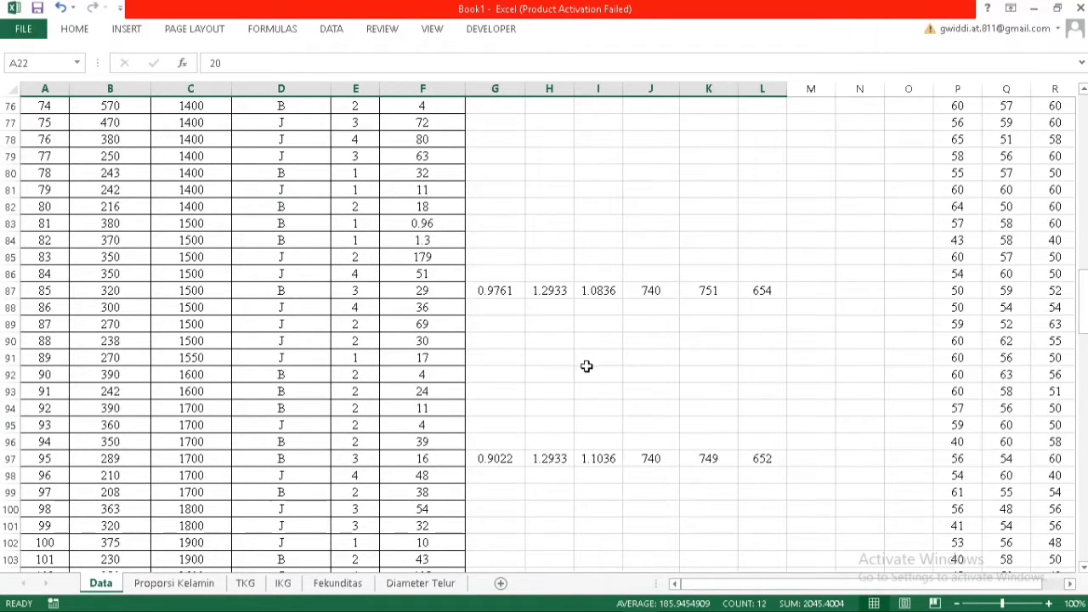
pyautogui.moveTo(765, 293); pyautogui.dragTo(60, 291)
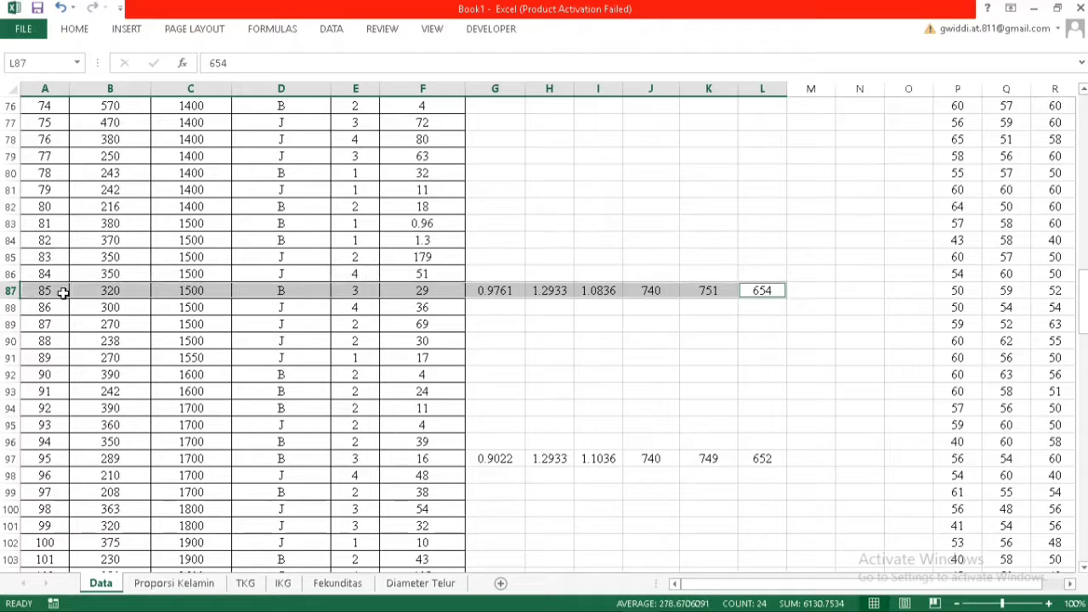
pyautogui.moveTo(66, 456); pyautogui.dragTo(757, 453)
pyautogui.click(746, 410)
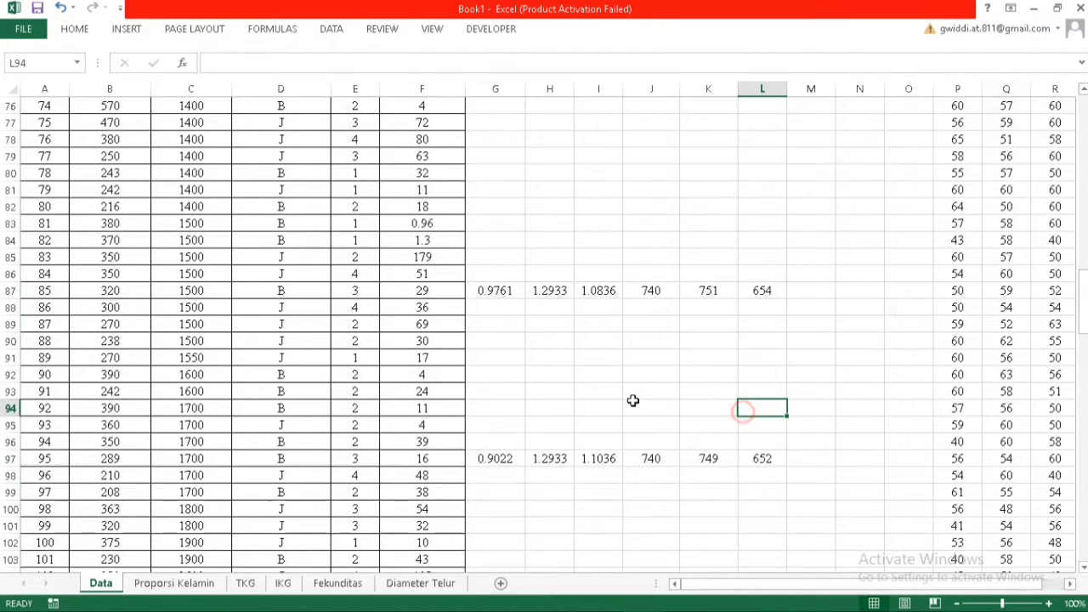
# On the Fekunditas sheet, calculate QBAR in J3 as the average of D3:F3 and fill the formula down to J11
pyautogui.click(416, 584)
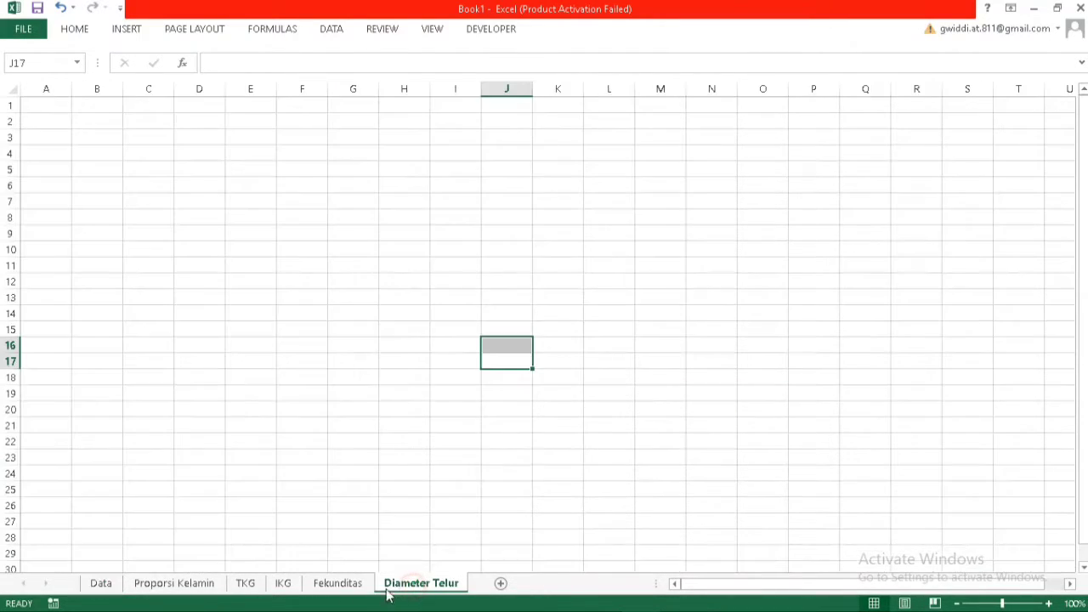
pyautogui.click(338, 583)
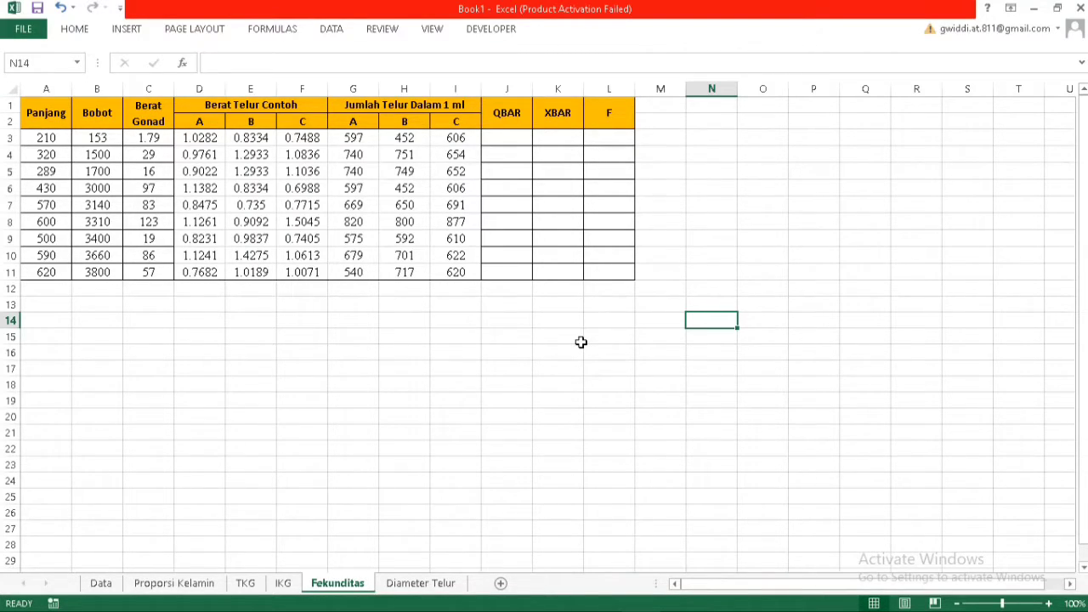
pyautogui.click(505, 140)
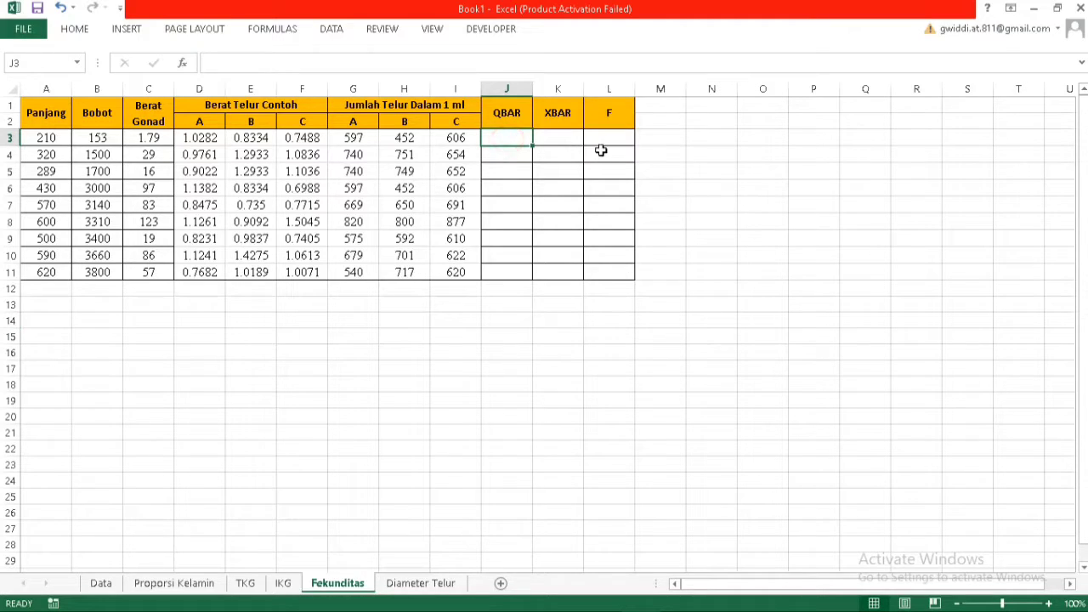
pyautogui.write('=')
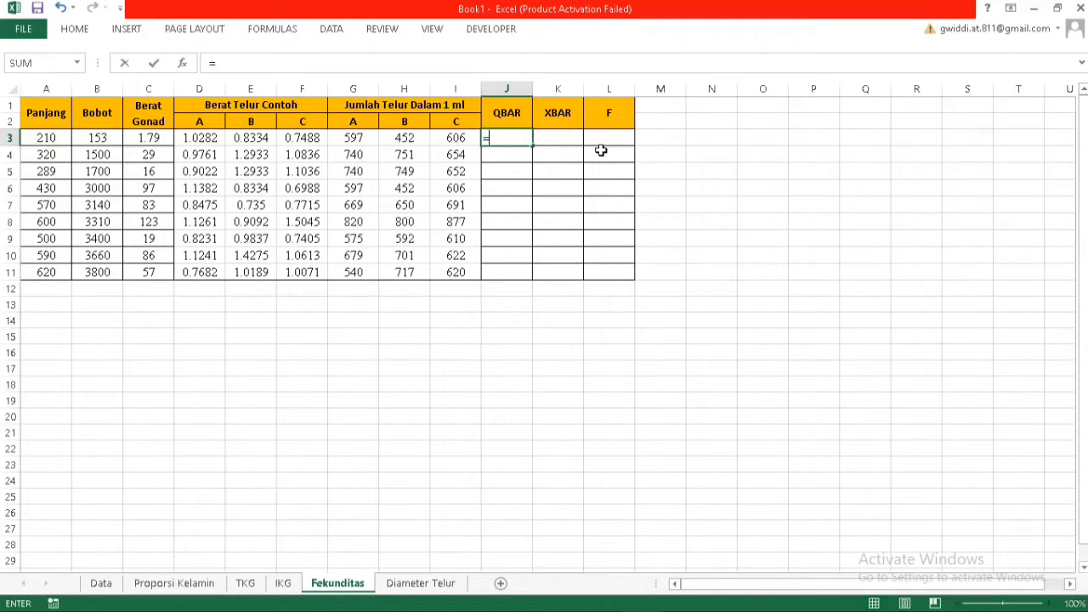
pyautogui.write('A')
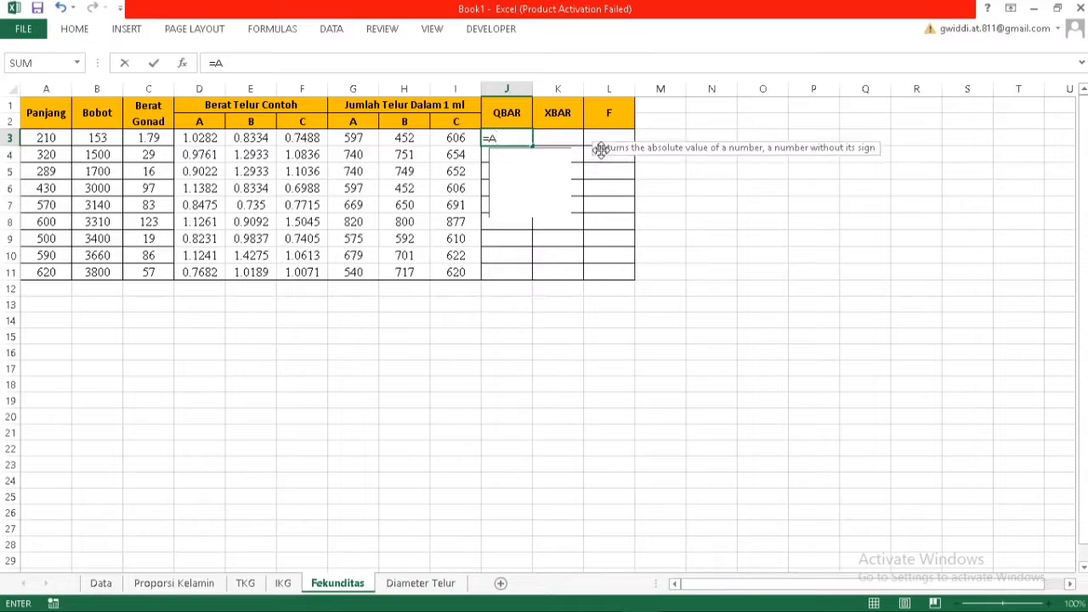
pyautogui.write('ve')
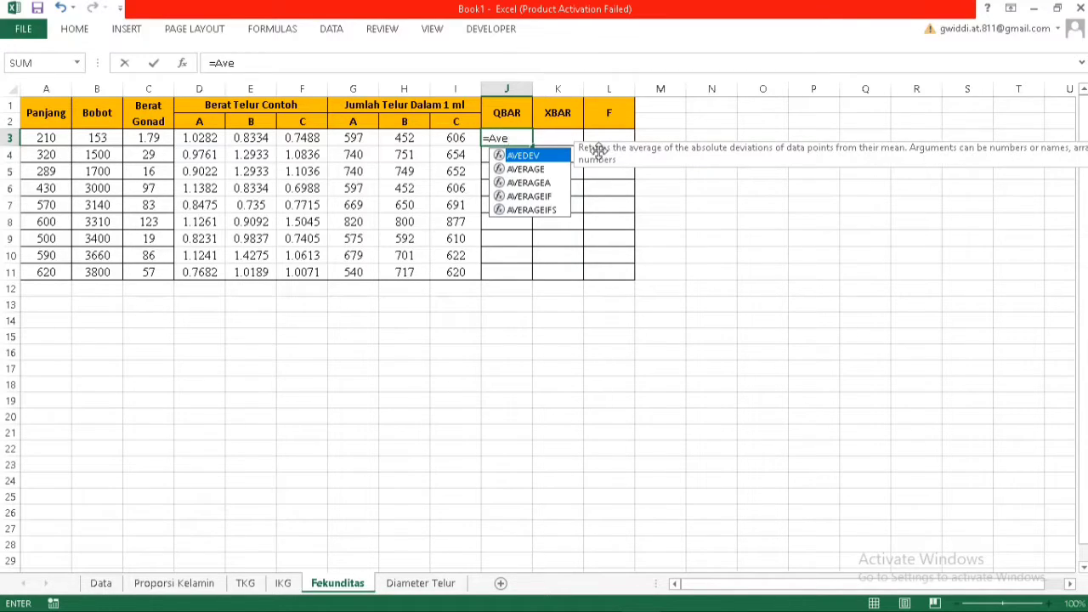
pyautogui.doubleClick(557, 168)
pyautogui.moveTo(203, 139); pyautogui.dragTo(321, 141)
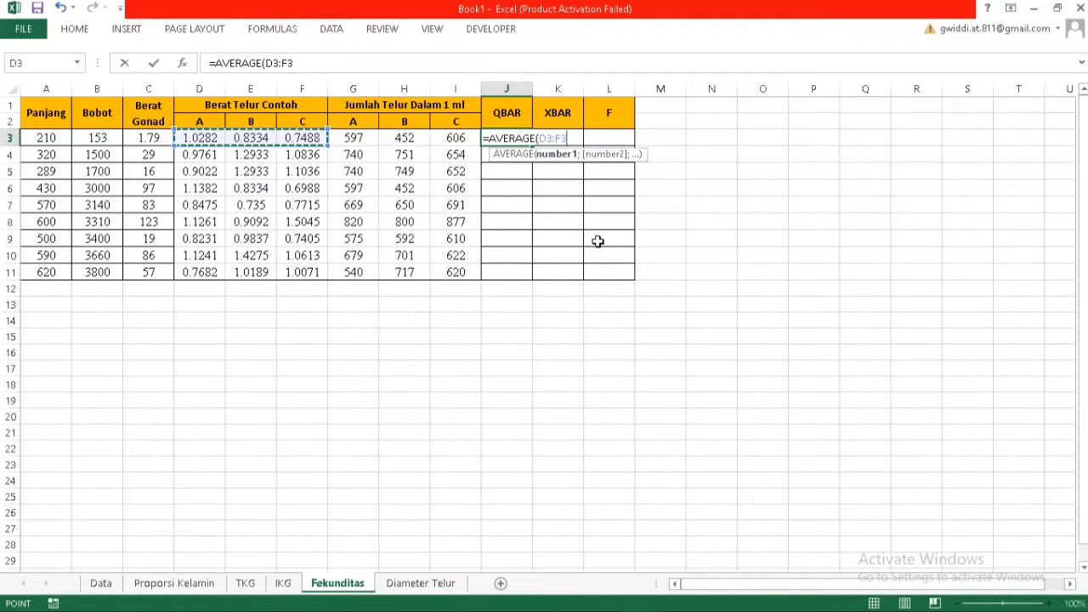
pyautogui.press('Return')
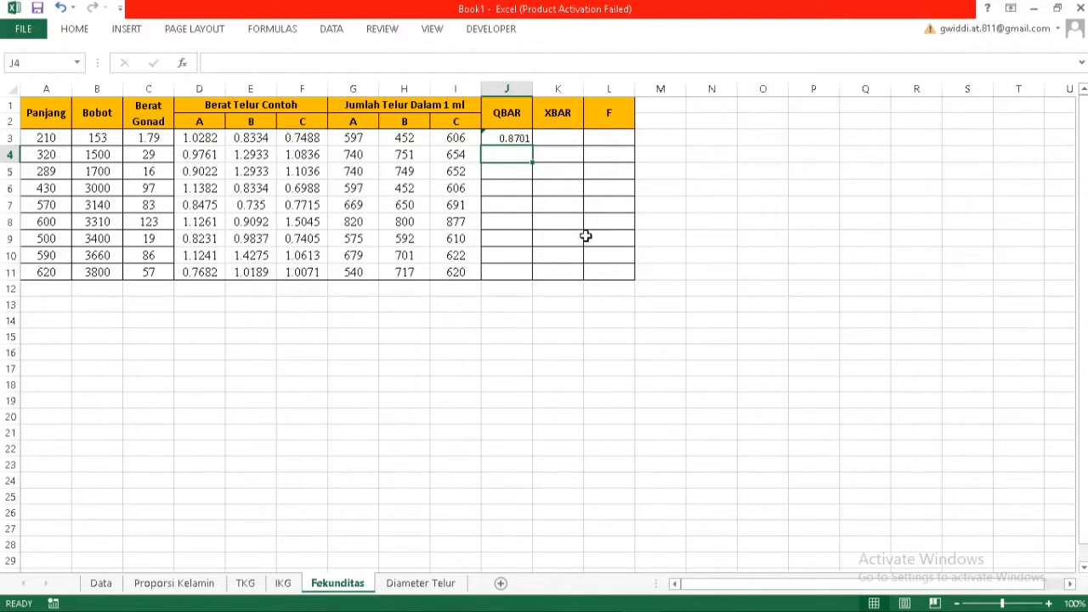
pyautogui.click(525, 139)
pyautogui.moveTo(527, 140); pyautogui.dragTo(530, 274)
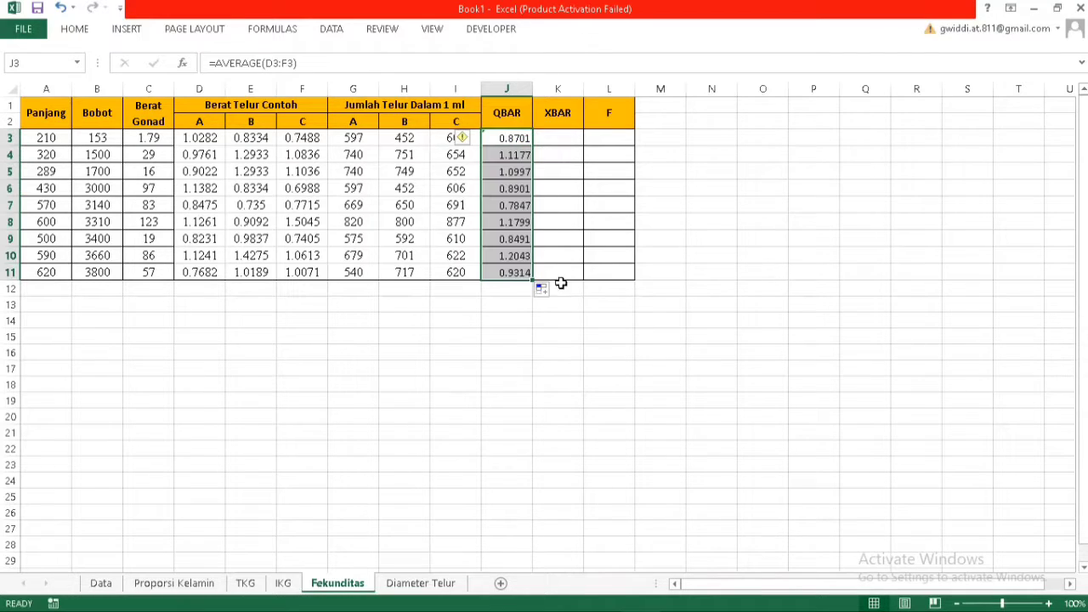
# Calculate XBAR in K3 as the average of the egg counts G3:I3 and fill the formula down to K11
pyautogui.click(578, 138)
pyautogui.write('=avera')
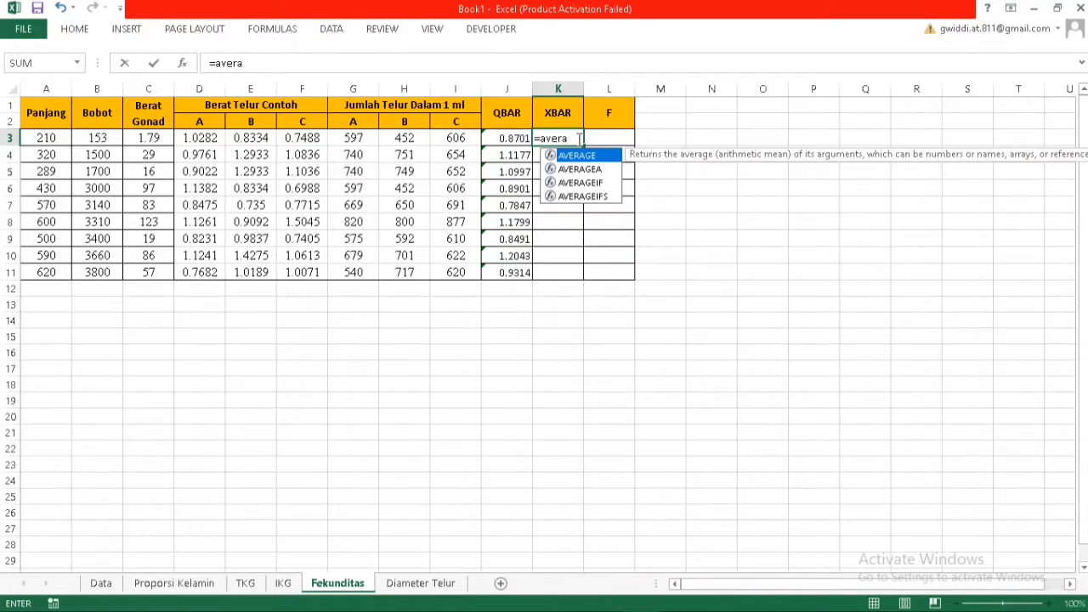
pyautogui.doubleClick(578, 158)
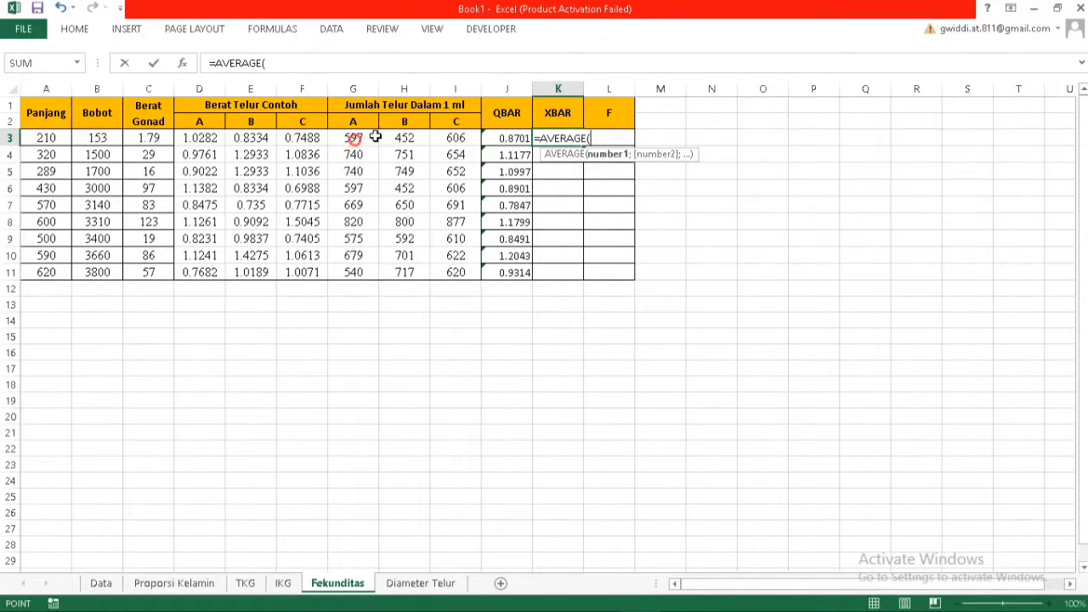
pyautogui.moveTo(352, 139); pyautogui.dragTo(448, 134)
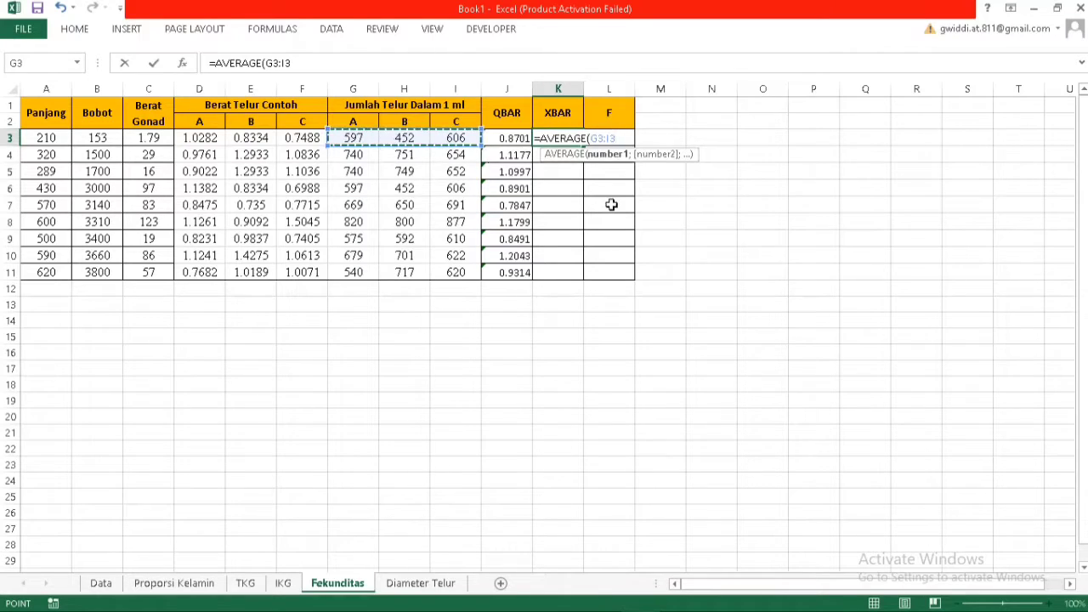
pyautogui.press('Return')
pyautogui.click(577, 139)
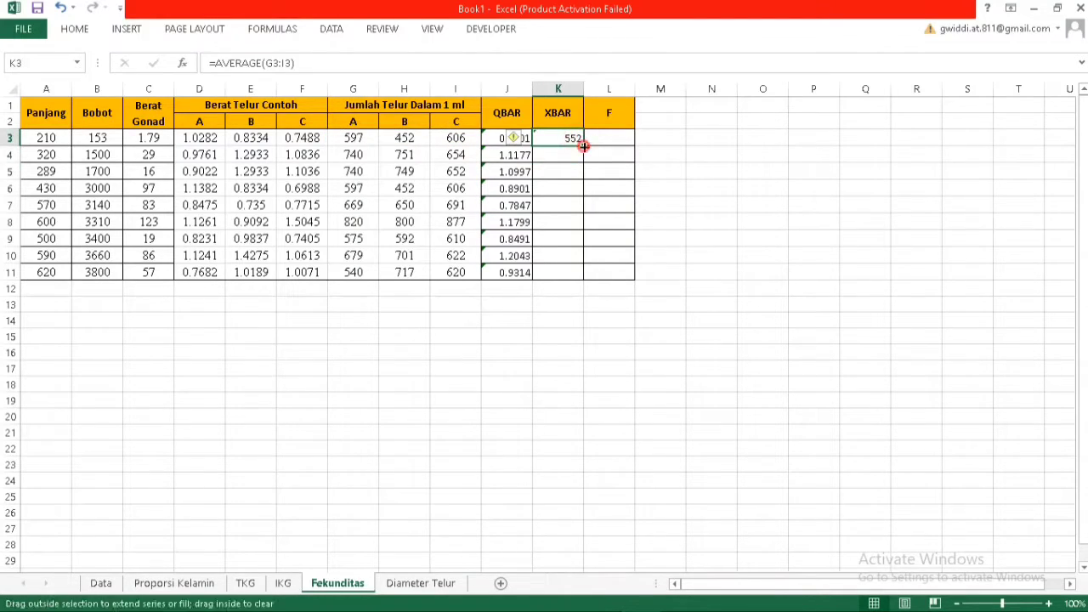
pyautogui.doubleClick(584, 145)
# Calculate F in L3 with the formula =(C3*10*K3)/J3 and fill it down to L11
pyautogui.click(619, 142)
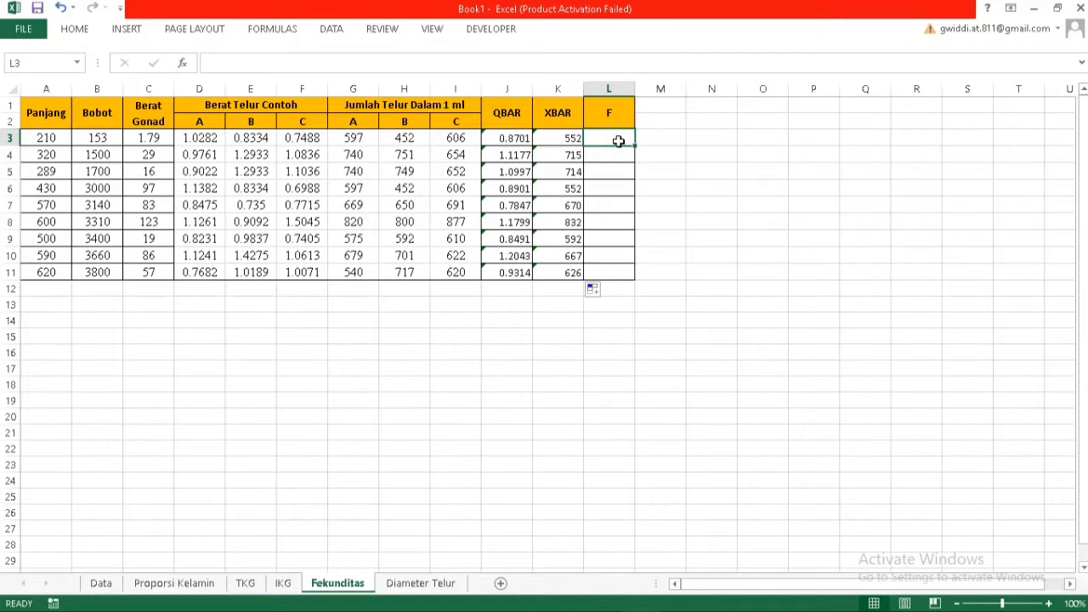
pyautogui.doubleClick(618, 141)
pyautogui.write('=(')
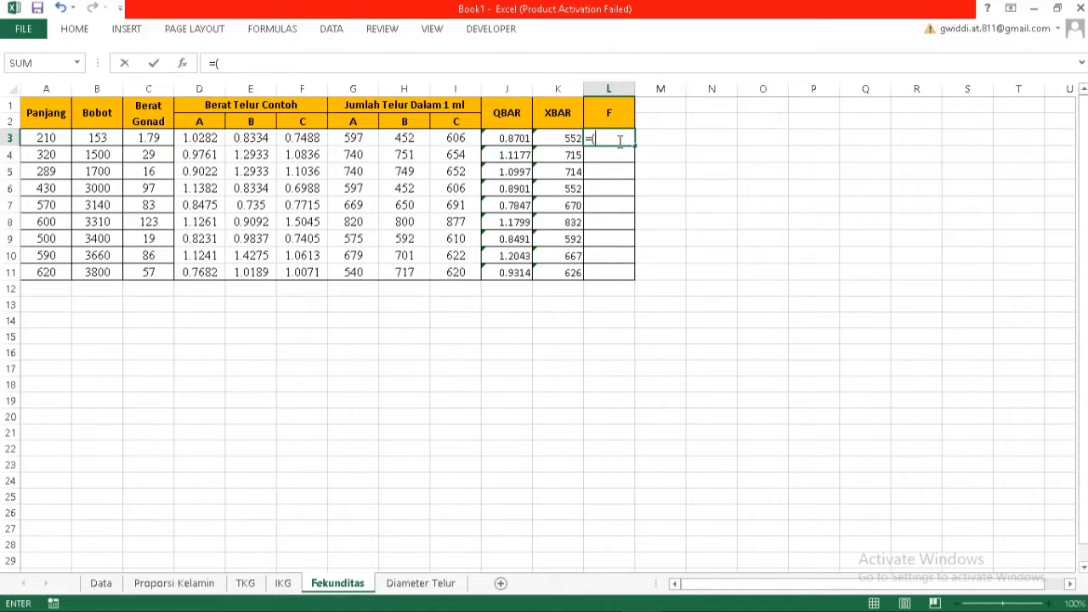
pyautogui.click(160, 138)
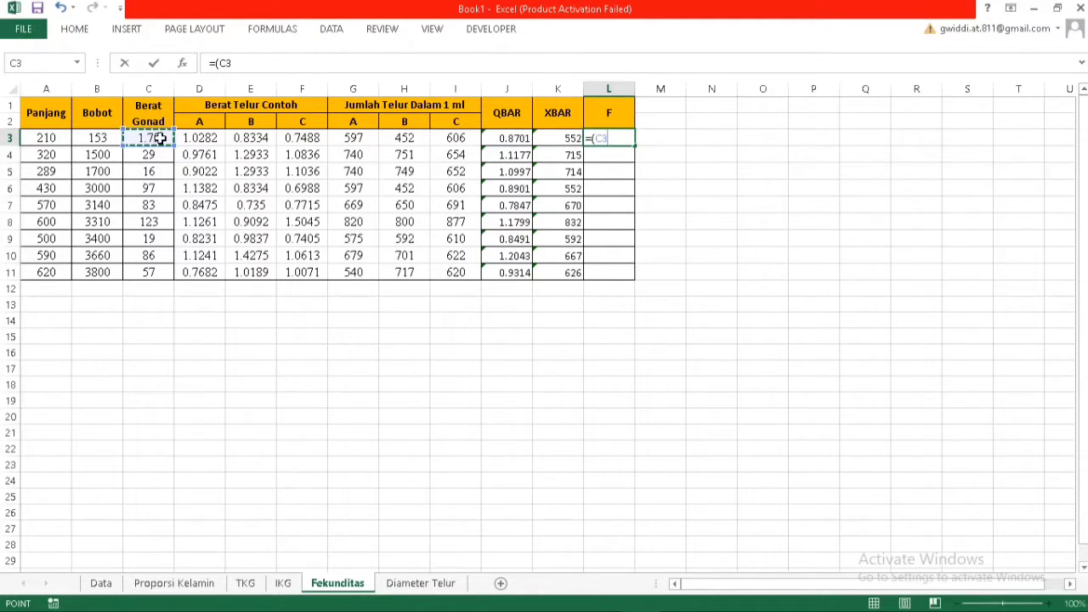
pyautogui.write('*')
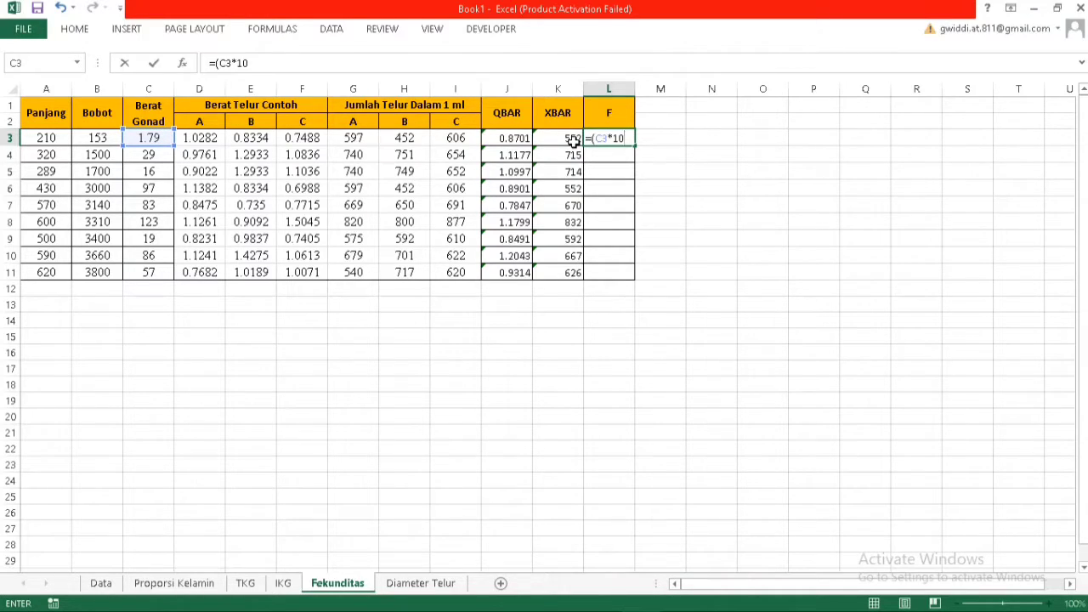
pyautogui.click(573, 142)
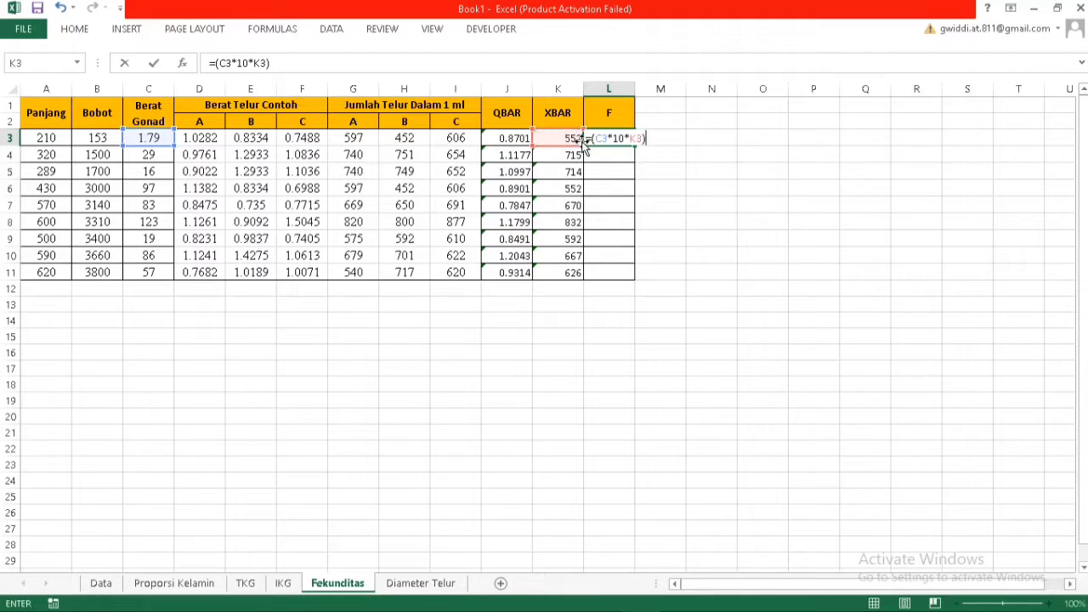
pyautogui.write('/')
pyautogui.click(514, 140)
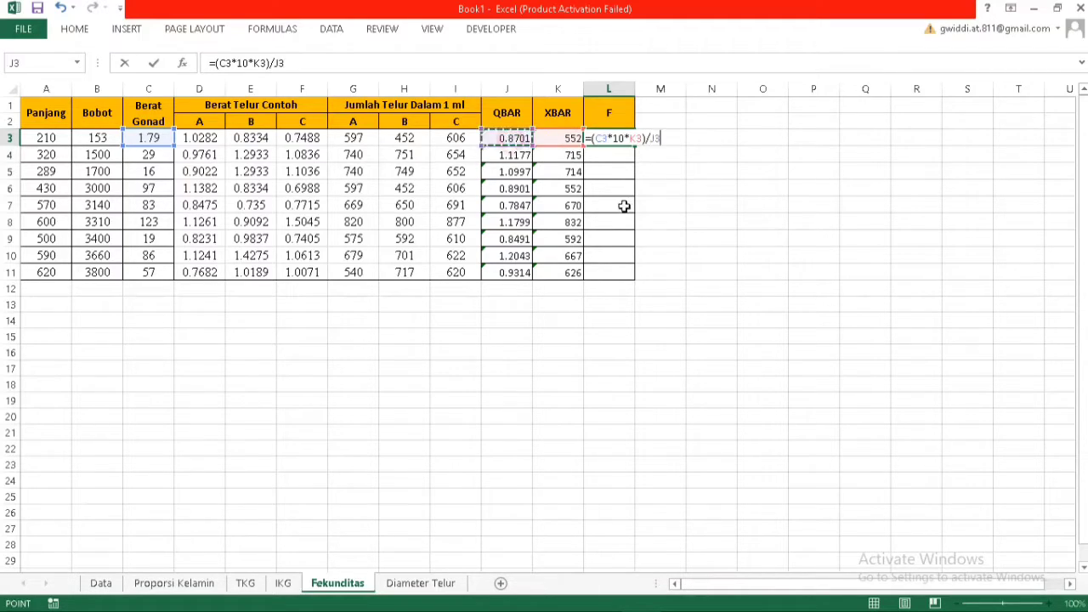
pyautogui.press('Return')
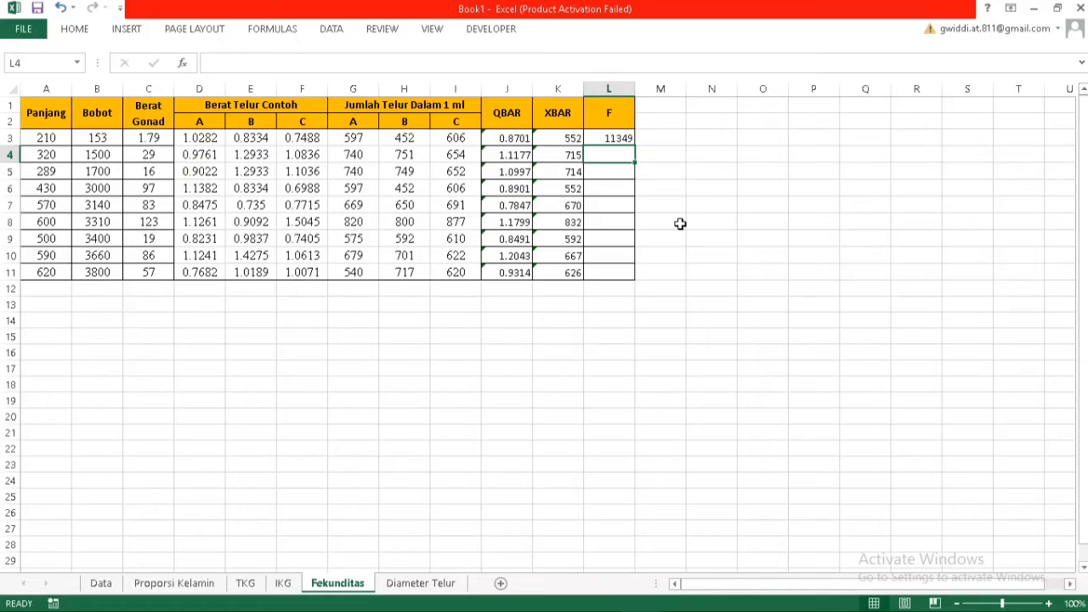
pyautogui.click(631, 137)
pyautogui.moveTo(637, 149); pyautogui.dragTo(638, 281)
pyautogui.click(723, 237)
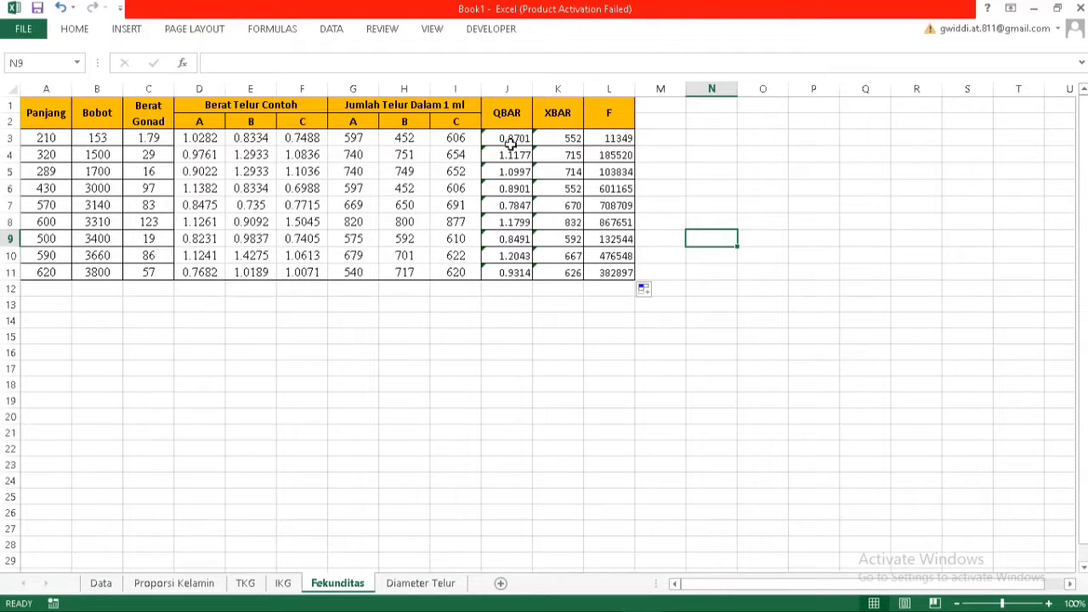
# Insert a markers-only scatter chart of the F values L3:L11 and place it below the table
pyautogui.moveTo(602, 138); pyautogui.dragTo(612, 272)
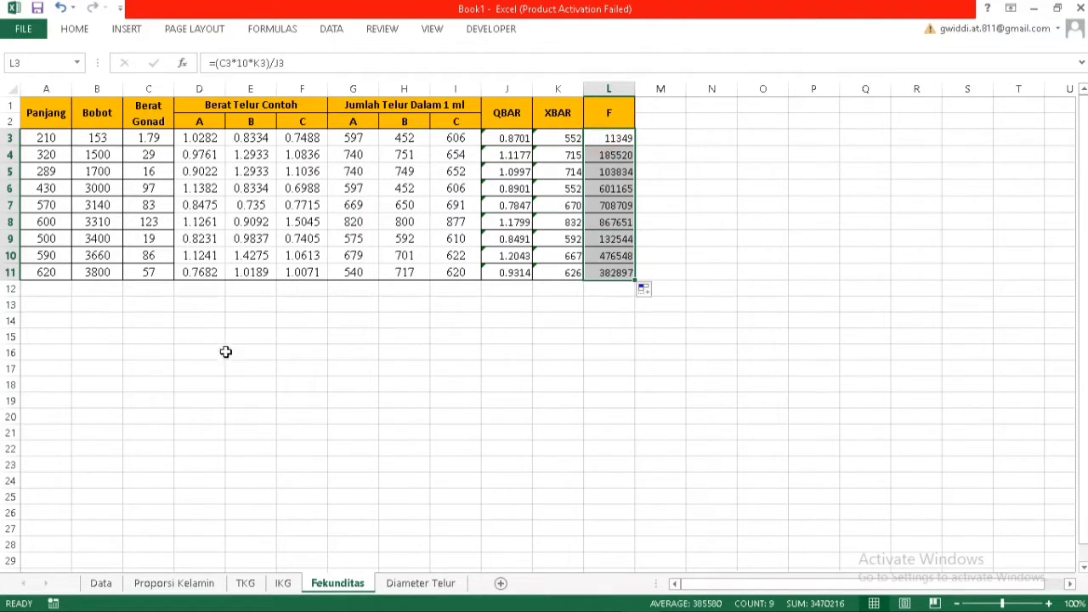
pyautogui.click(65, 307)
pyautogui.moveTo(612, 144); pyautogui.dragTo(614, 272)
pyautogui.click(126, 29)
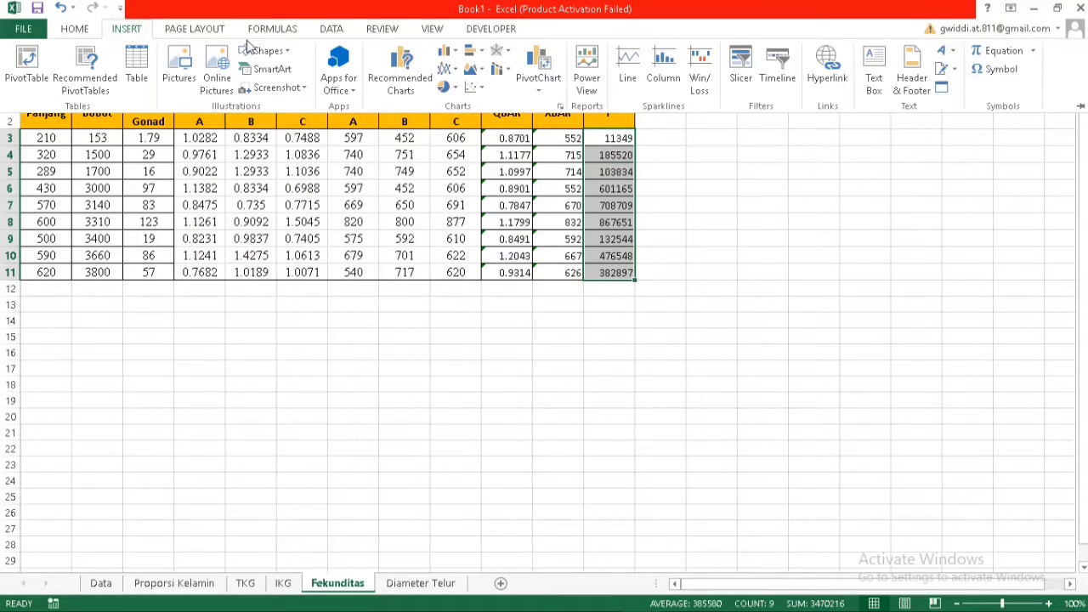
pyautogui.click(480, 89)
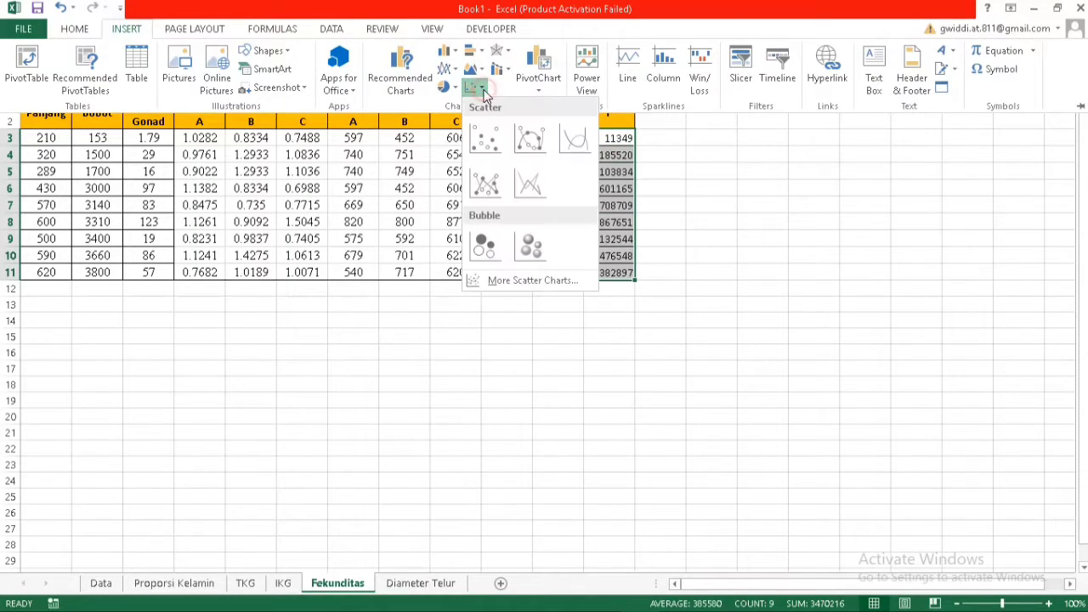
pyautogui.click(488, 138)
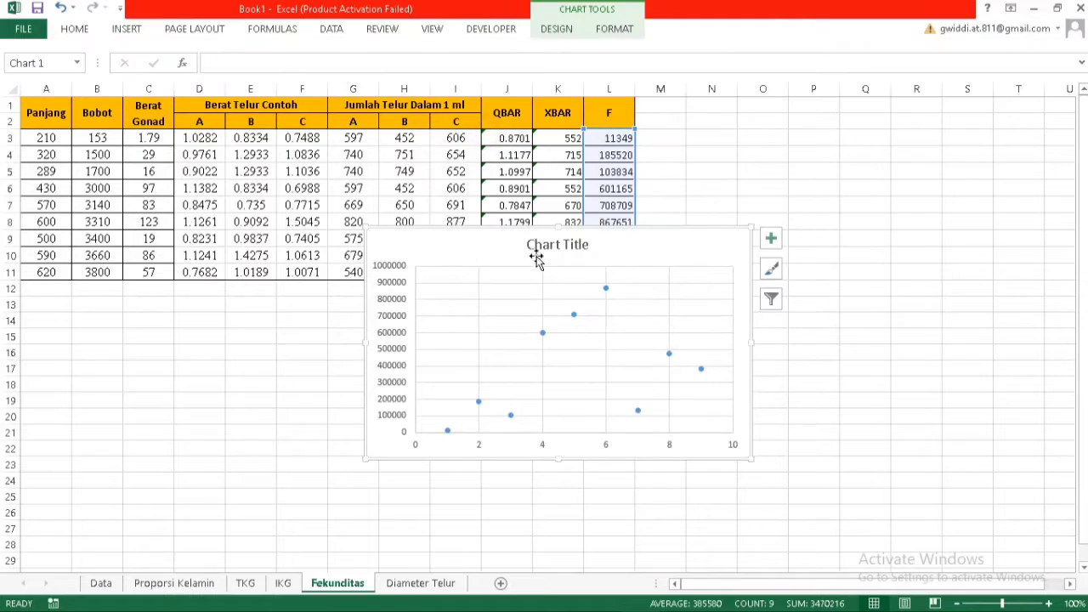
pyautogui.moveTo(651, 238)
pyautogui.mouseDown()
pyautogui.moveTo(547, 308)
pyautogui.moveTo(492, 308)
pyautogui.moveTo(516, 302)
pyautogui.mouseUp()
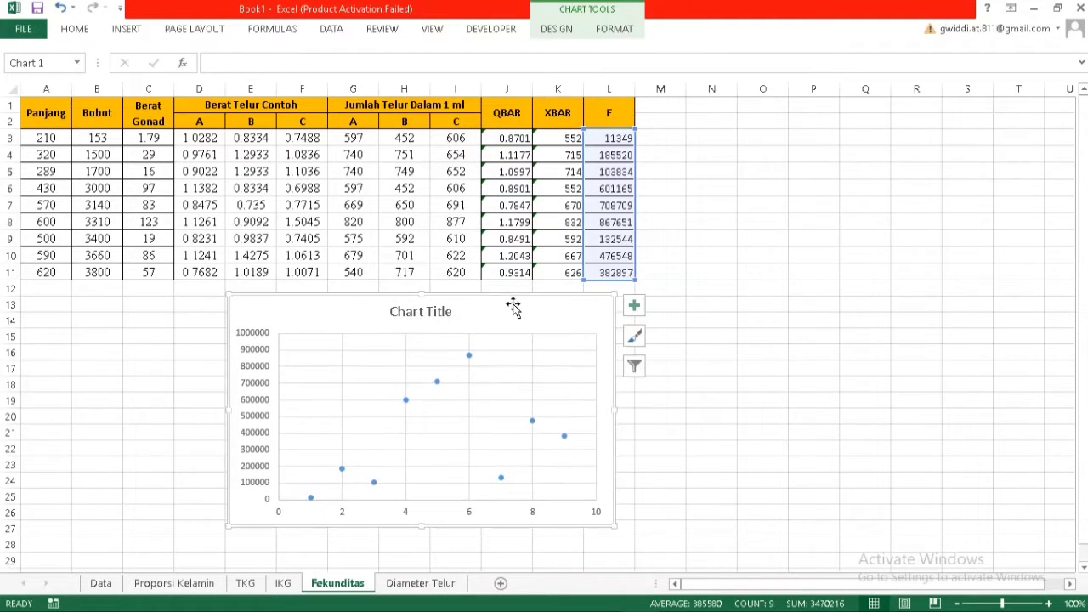
# Remove the scatter chart's title and gridlines and add axis titles
pyautogui.click(443, 312)
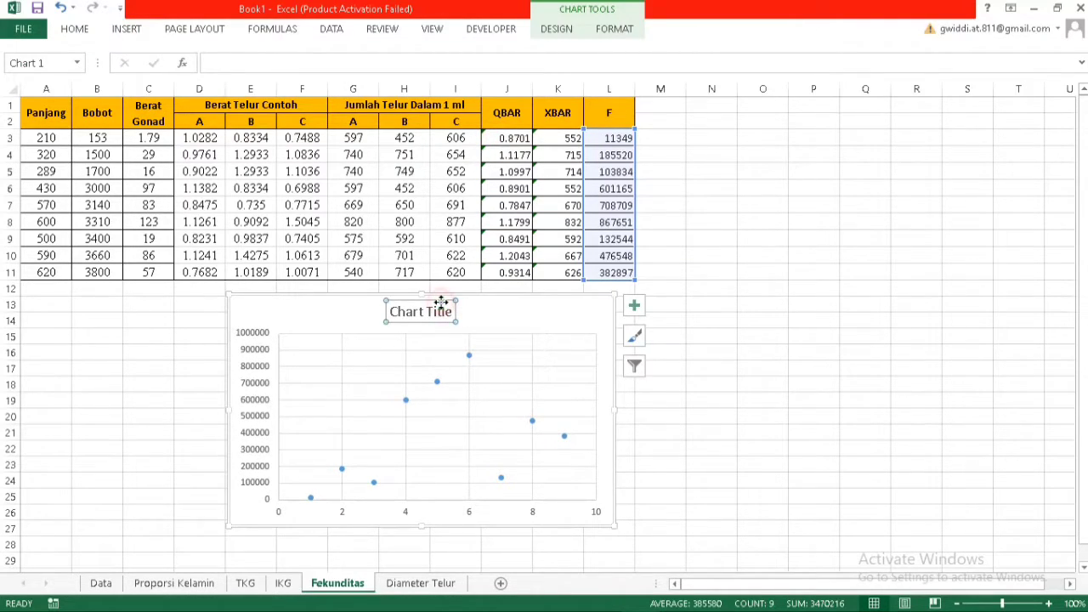
pyautogui.press('Delete')
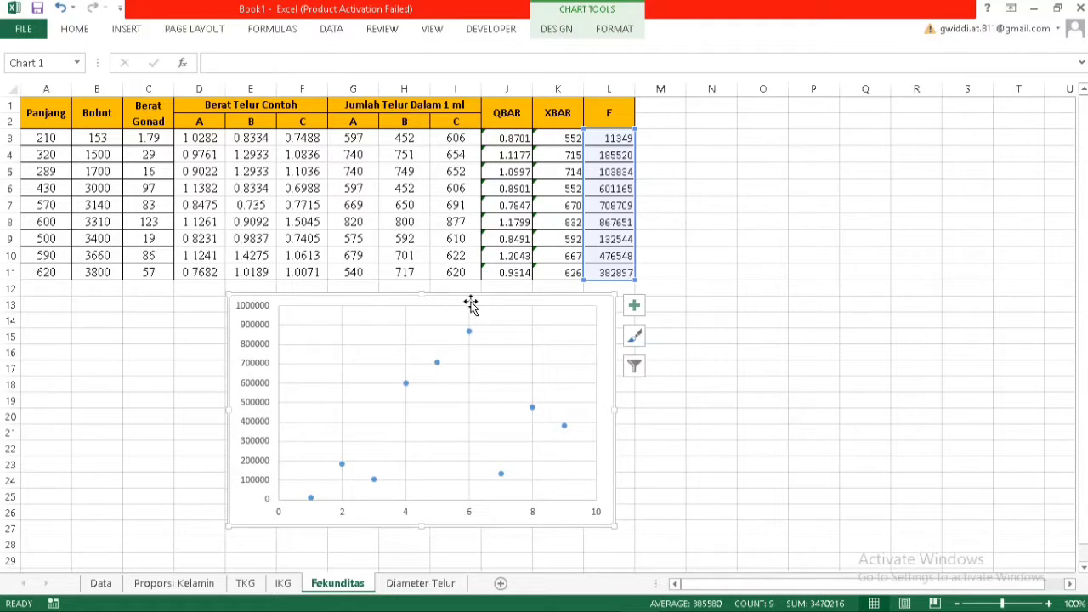
pyautogui.click(635, 307)
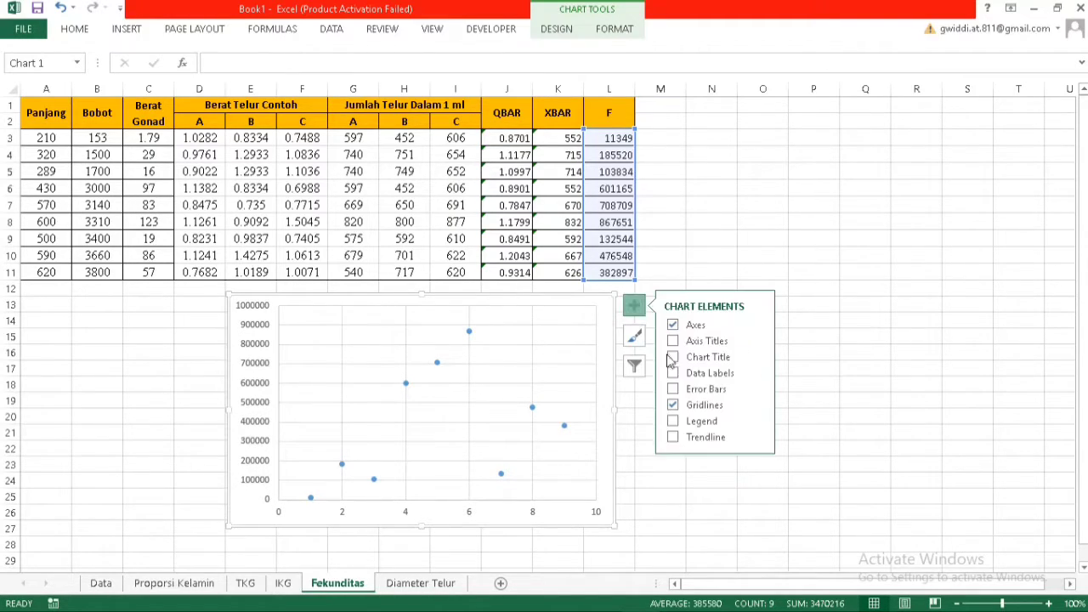
pyautogui.click(674, 407)
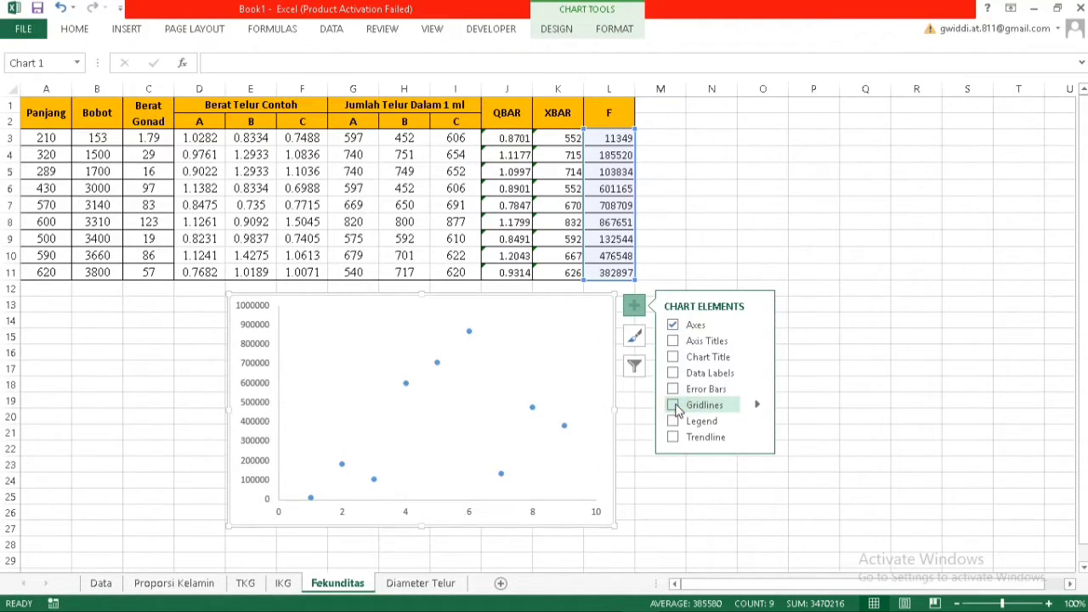
pyautogui.click(674, 341)
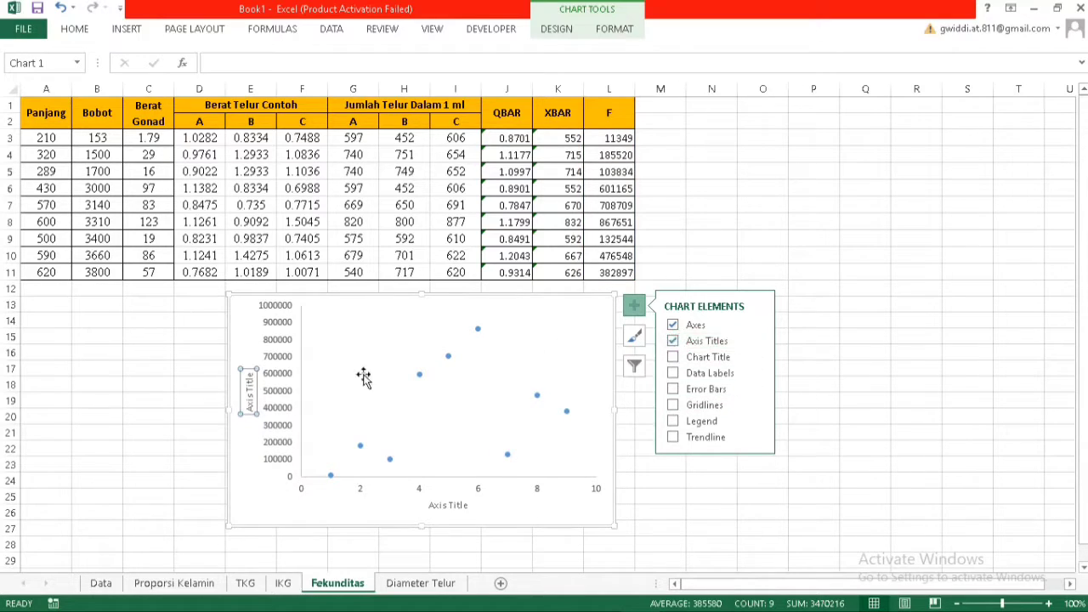
# Change the chart's vertical axis title to "Fekunditas"
pyautogui.click(255, 391)
pyautogui.tripleClick(249, 390)
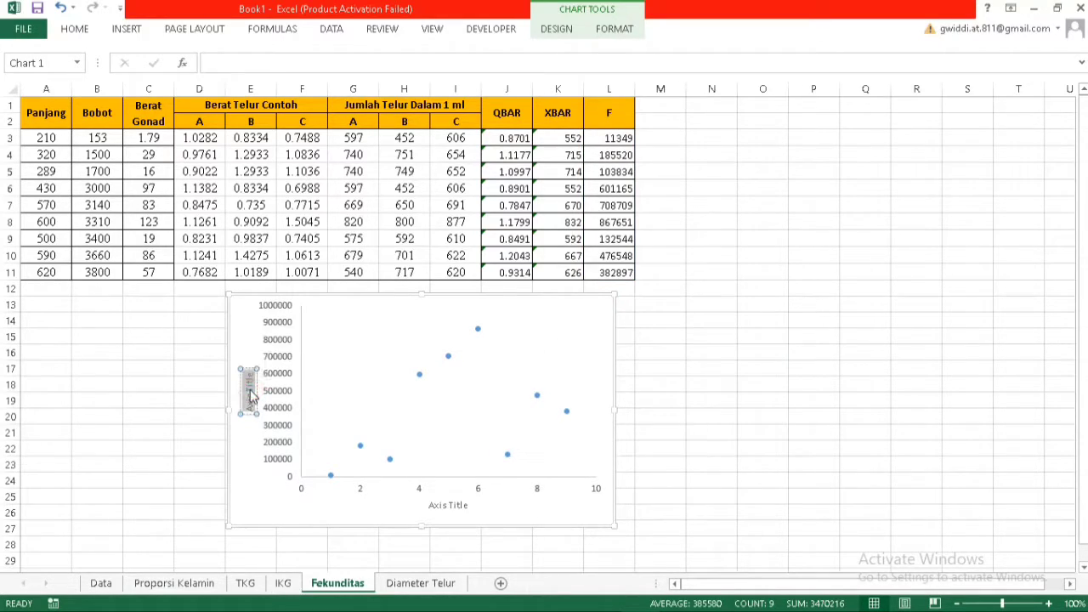
pyautogui.write('Fekun')
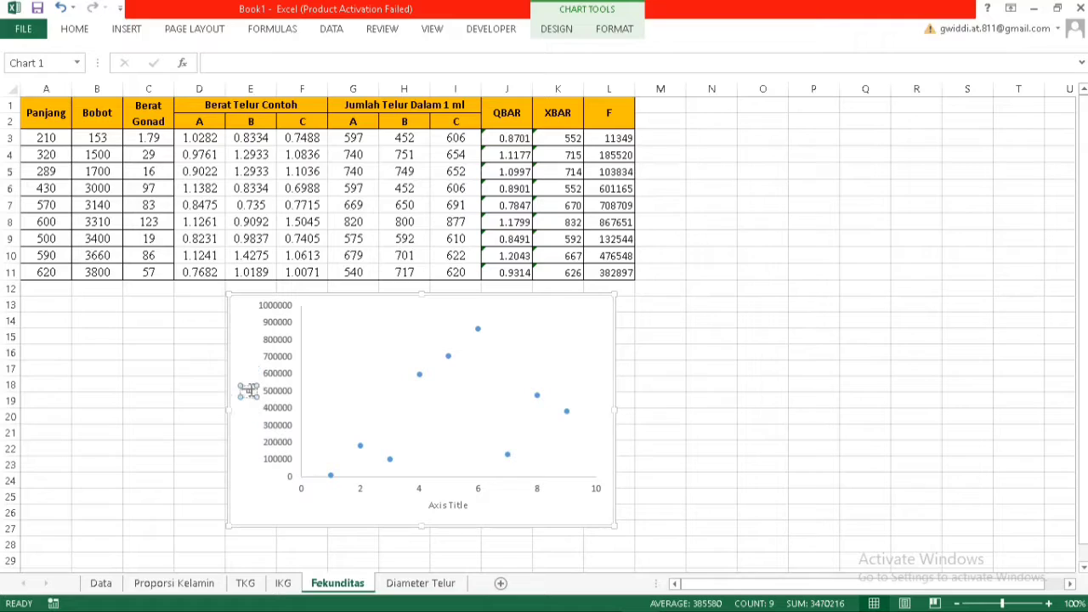
pyautogui.write('ditas')
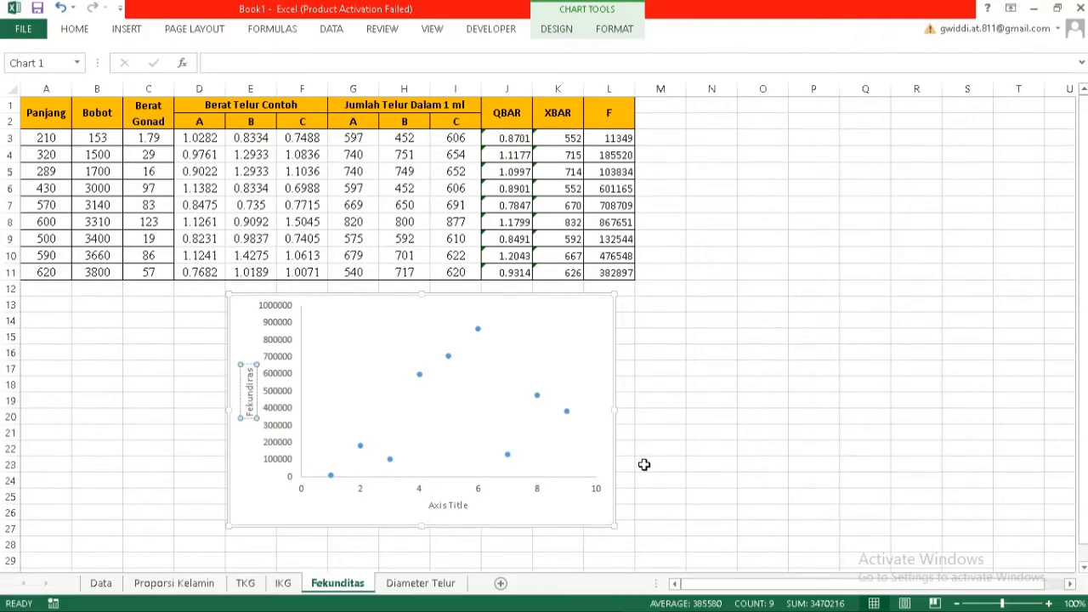
pyautogui.press('BackSpace')
pyautogui.press('BackSpace')
pyautogui.press('BackSpace')
pyautogui.write('tas')
# Change the chart's horizontal axis title to "Panjang Tubuh"
pyautogui.click(463, 510)
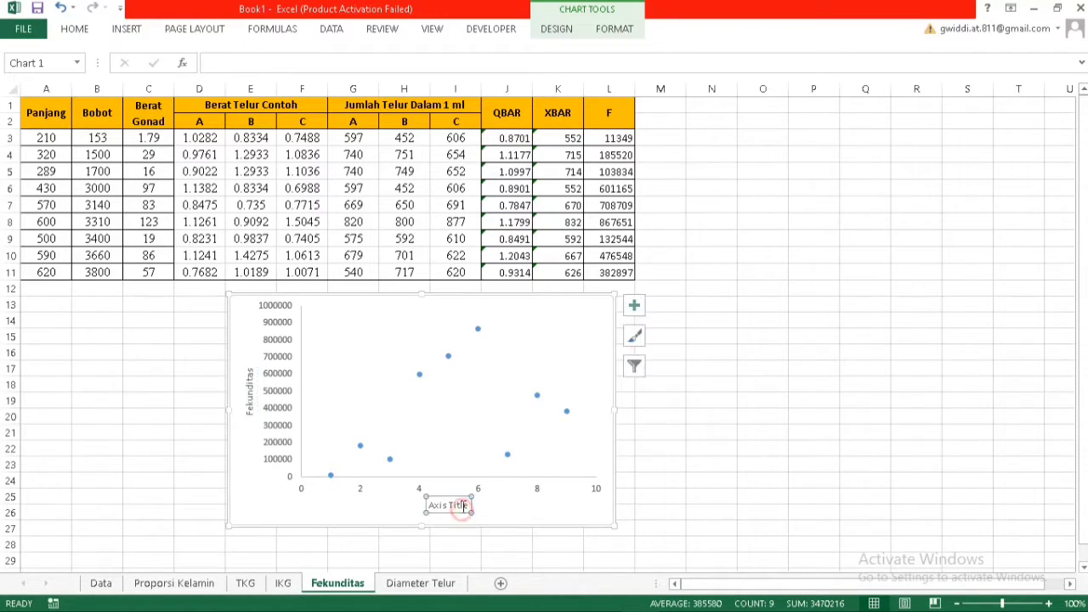
pyautogui.tripleClick(463, 508)
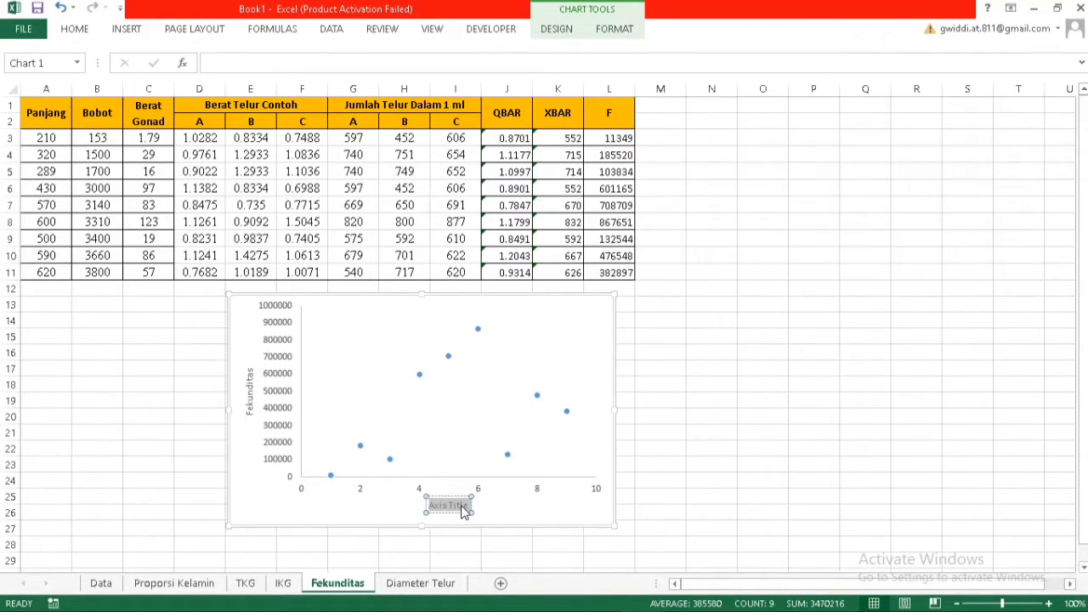
pyautogui.write('Panjang')
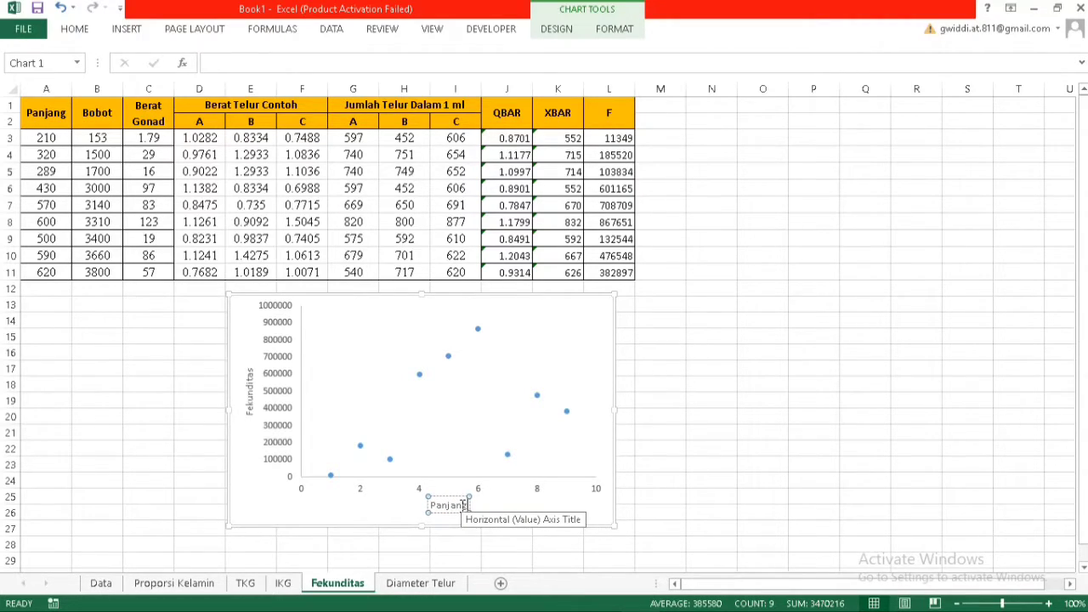
pyautogui.write(' Tubuh')
pyautogui.click(651, 473)
# Set the X values of the chart's data series to the Panjang values A3:A11
pyautogui.click(566, 348)
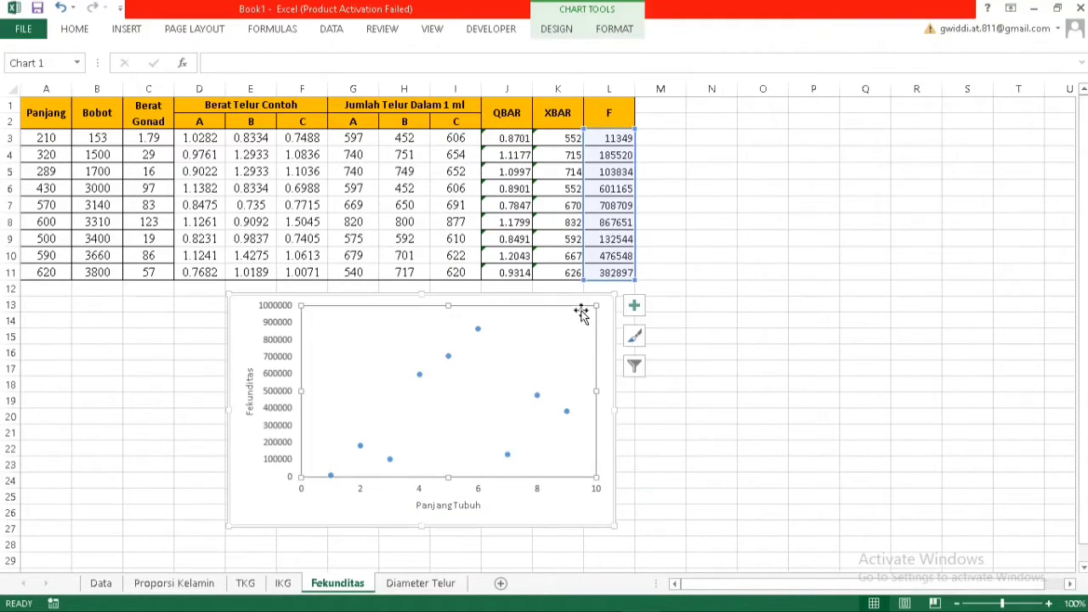
pyautogui.rightClick(583, 302)
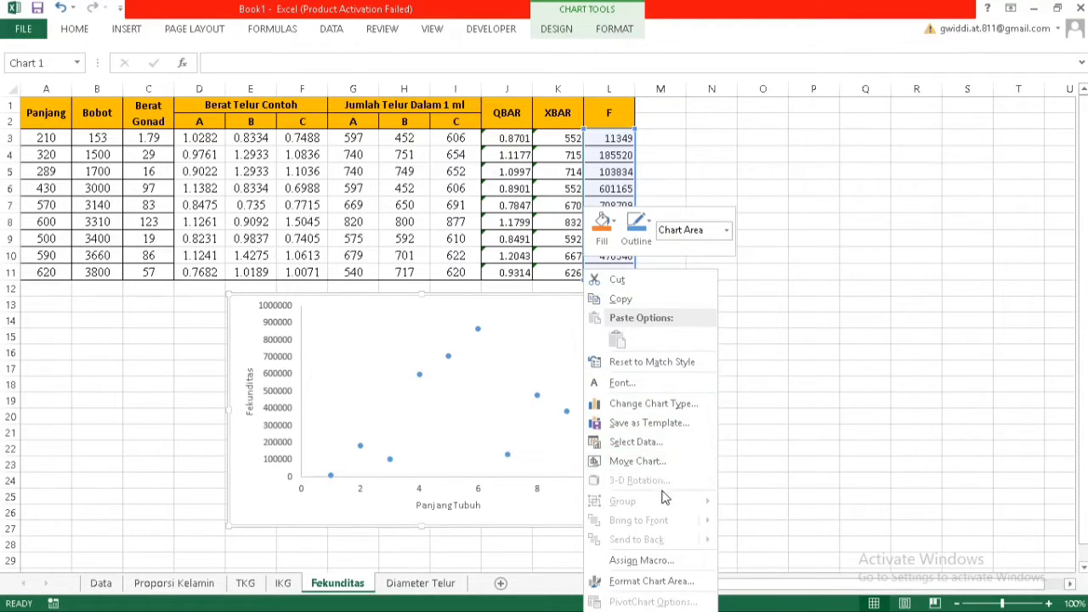
pyautogui.click(638, 443)
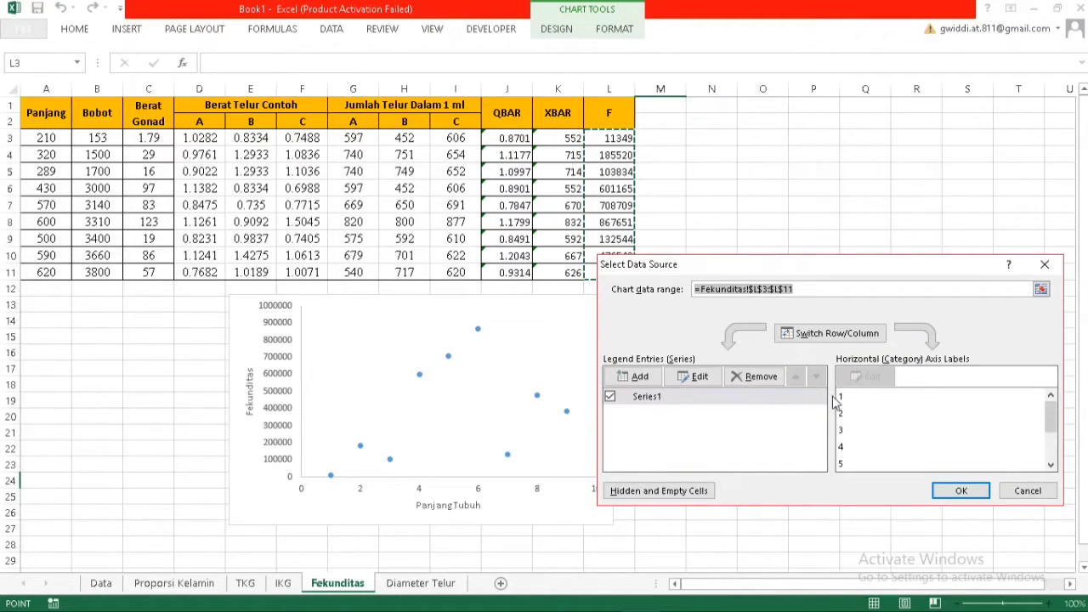
pyautogui.click(703, 398)
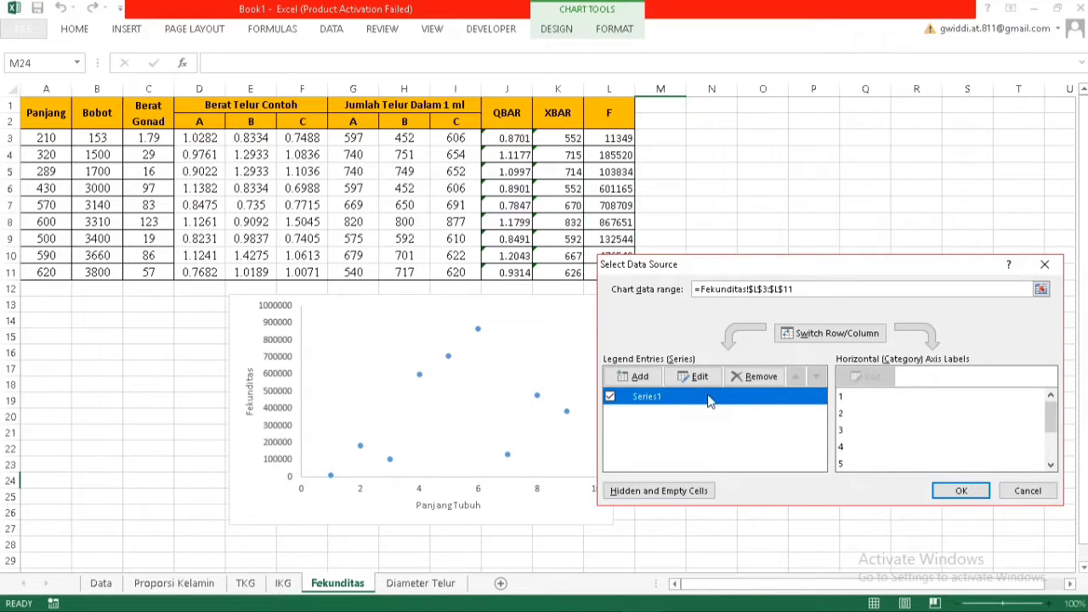
pyautogui.click(716, 379)
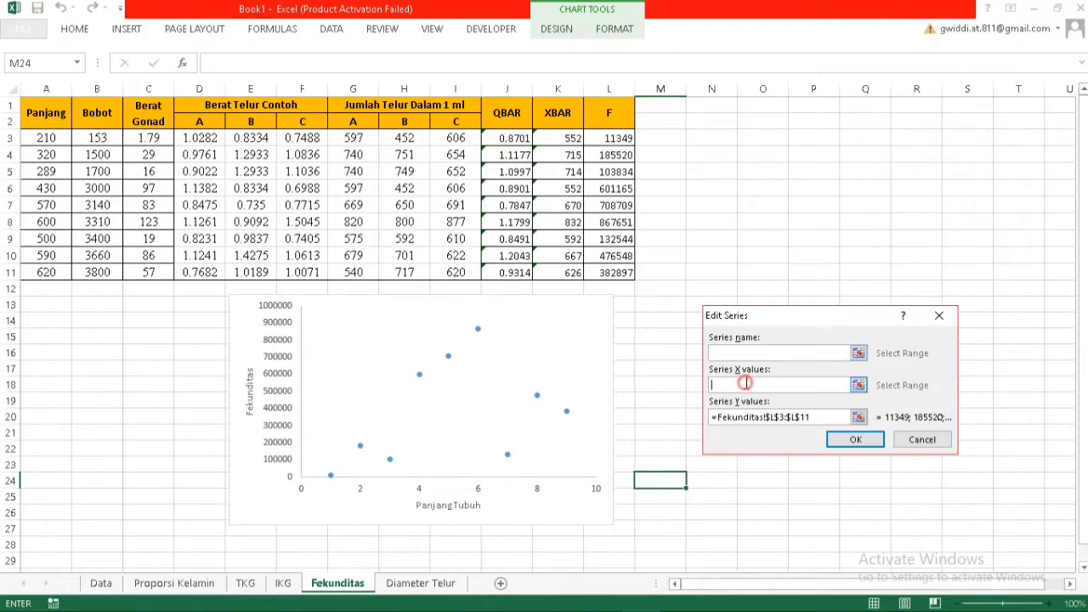
pyautogui.click(836, 385)
pyautogui.click(858, 385)
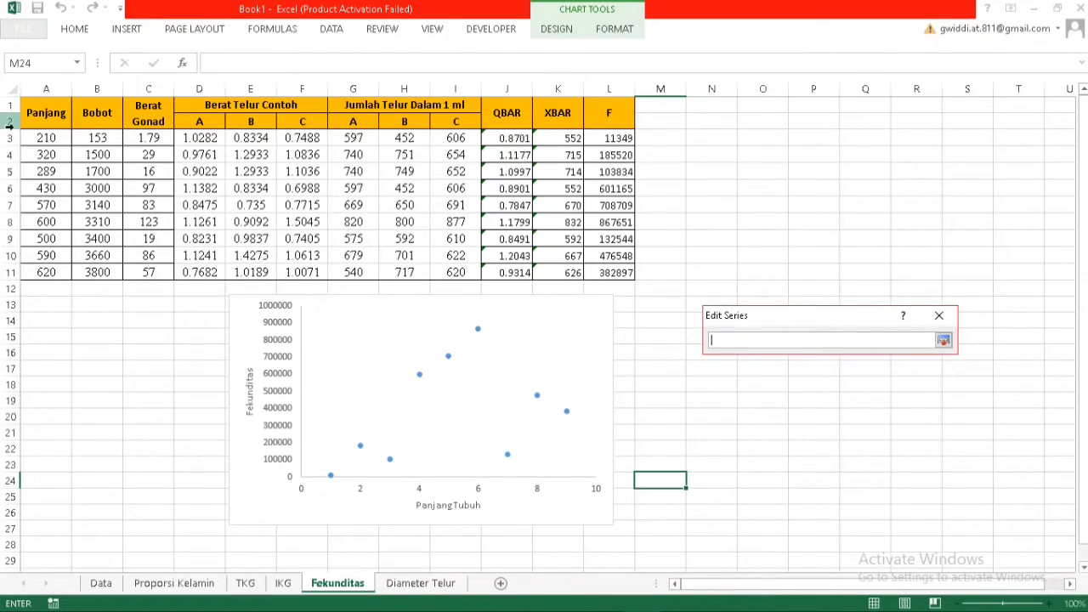
pyautogui.moveTo(47, 138); pyautogui.dragTo(47, 272)
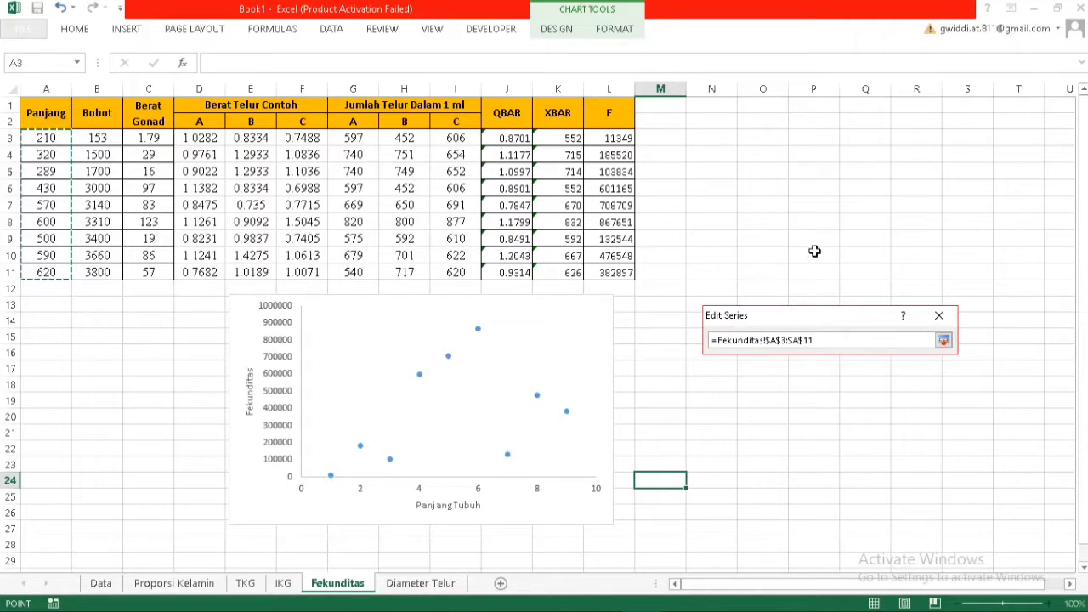
pyautogui.press('Return')
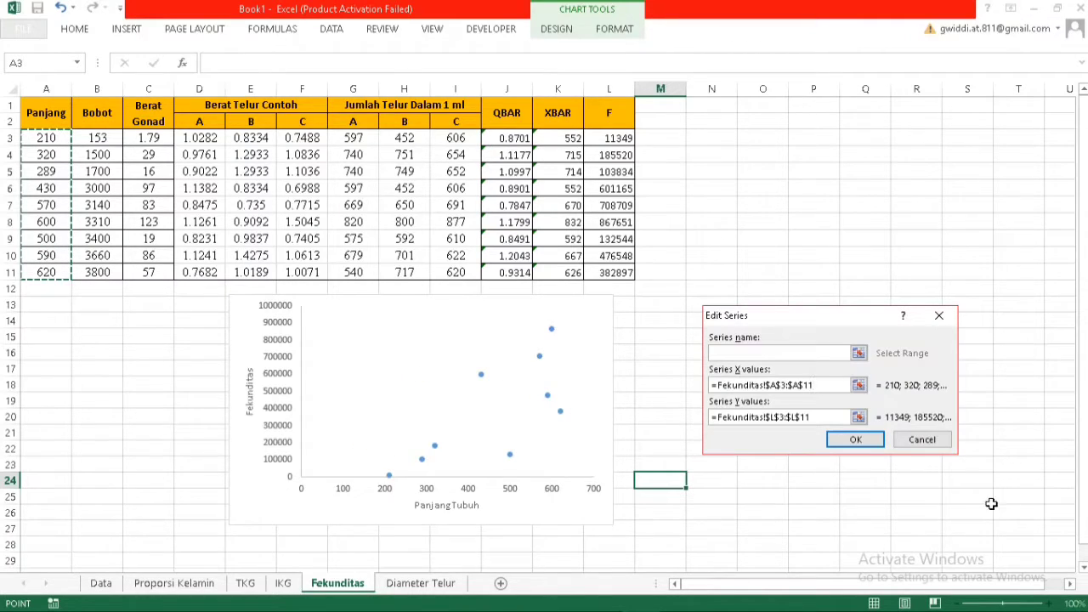
pyautogui.click(855, 439)
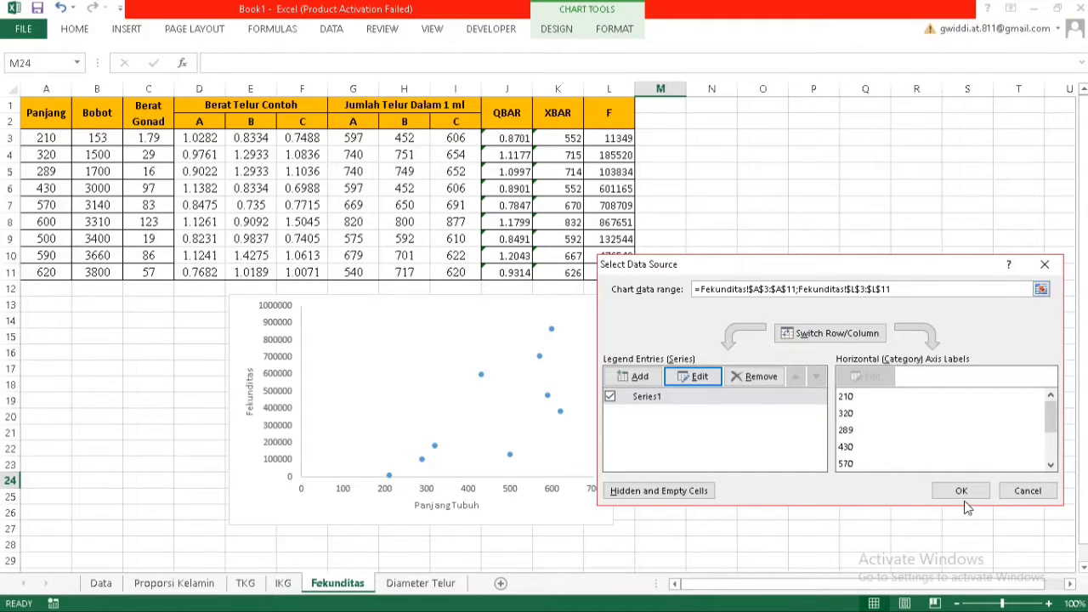
pyautogui.click(962, 490)
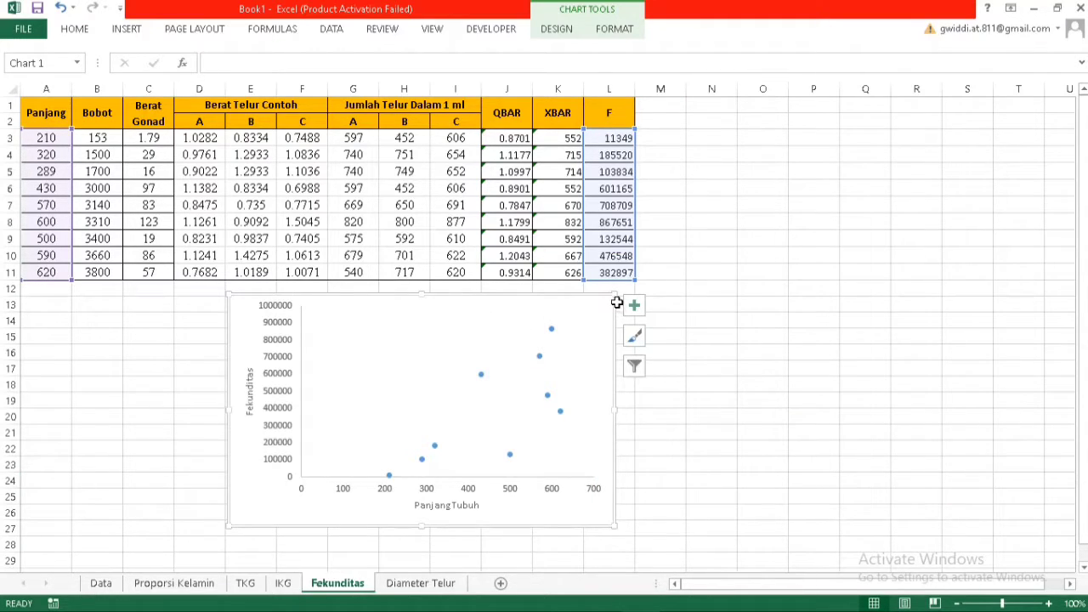
# Add a linear trendline to the fecundity chart, displaying its equation and R-squared value
pyautogui.click(634, 307)
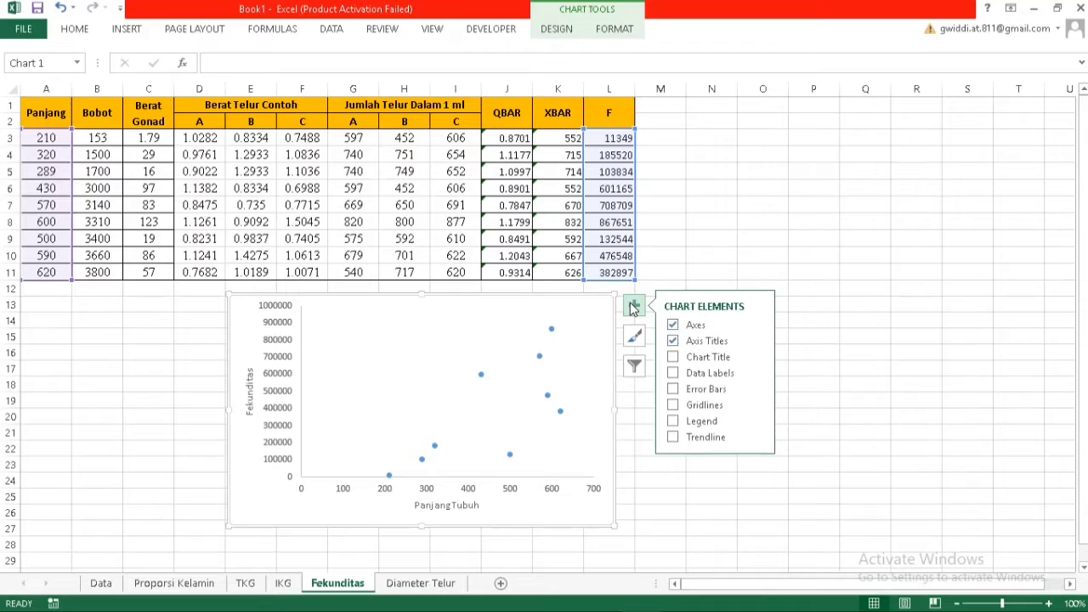
pyautogui.click(760, 439)
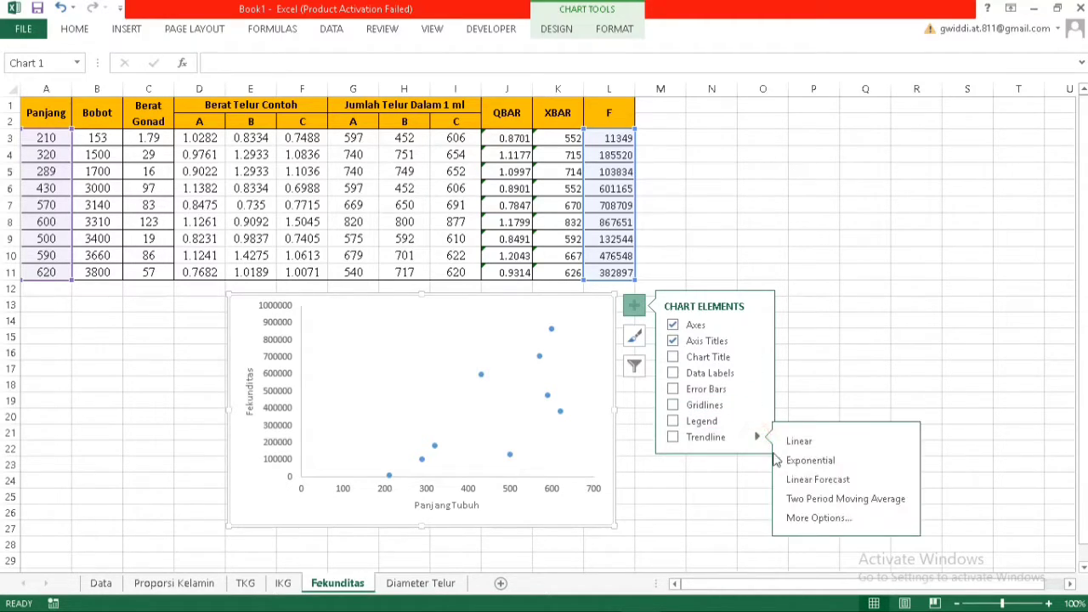
pyautogui.click(815, 517)
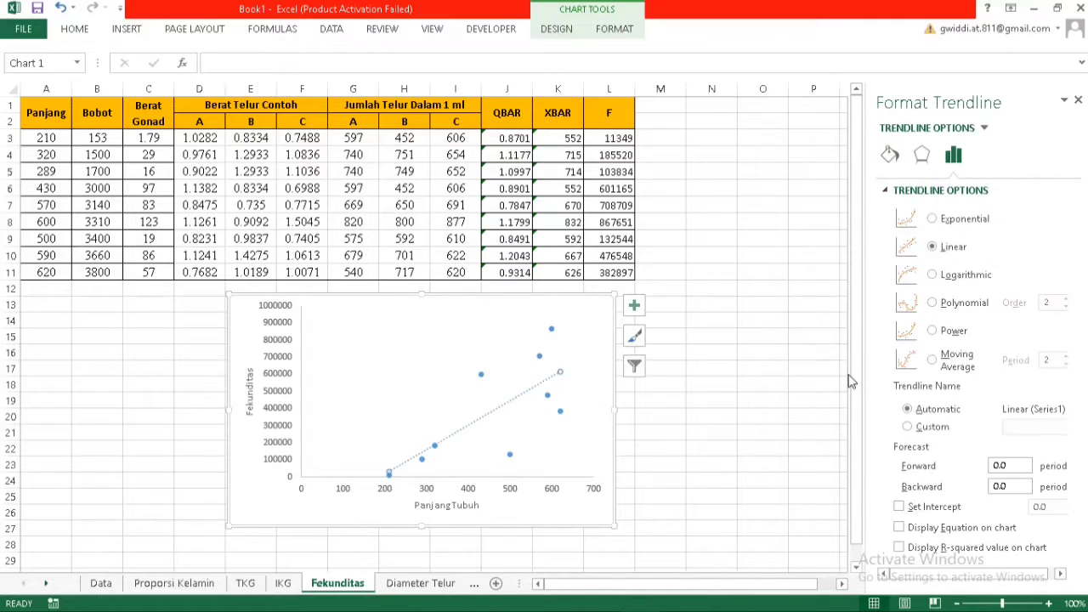
pyautogui.click(899, 528)
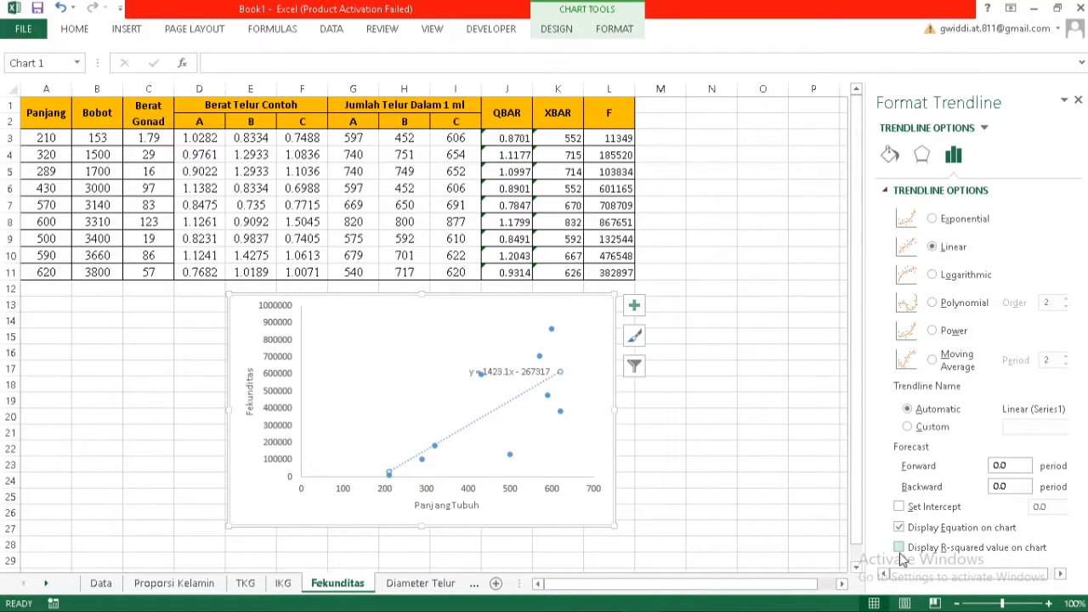
pyautogui.click(900, 548)
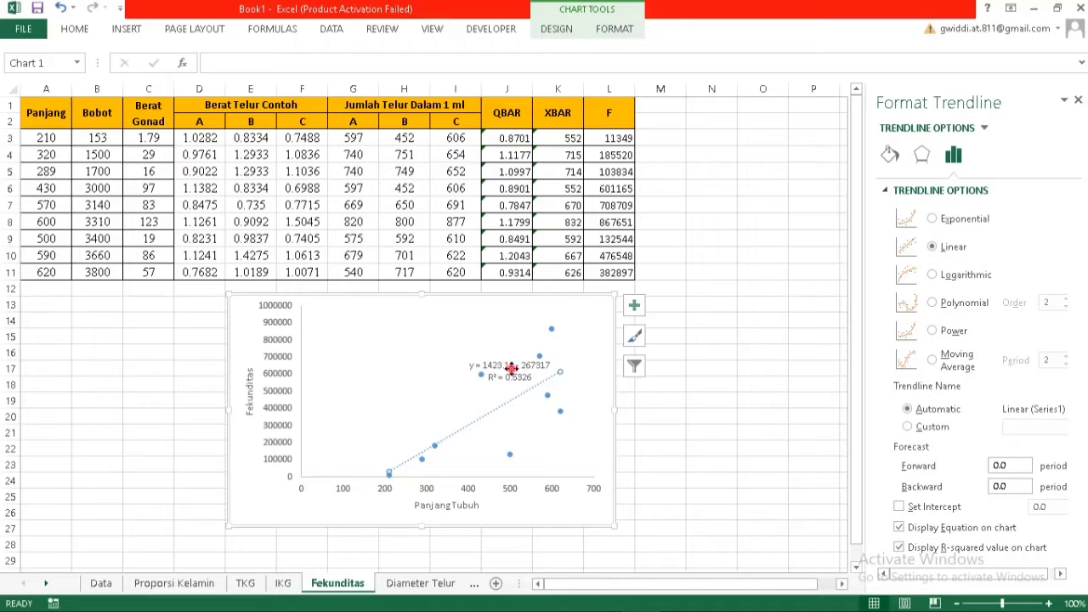
# Move the trendline label to the empty upper-left area of the plot and add a third line "n = 9"
pyautogui.moveTo(477, 354); pyautogui.dragTo(391, 337)
pyautogui.click(392, 337)
pyautogui.press('Return')
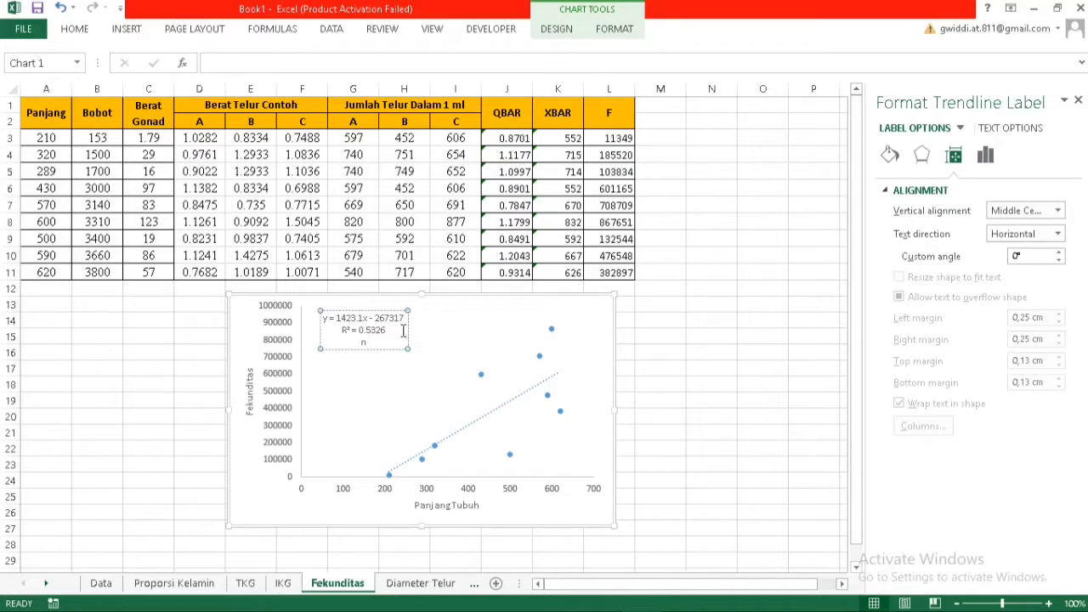
pyautogui.write('n =')
pyautogui.write('9')
# Format the chart area with no fill and no border line
pyautogui.click(577, 306)
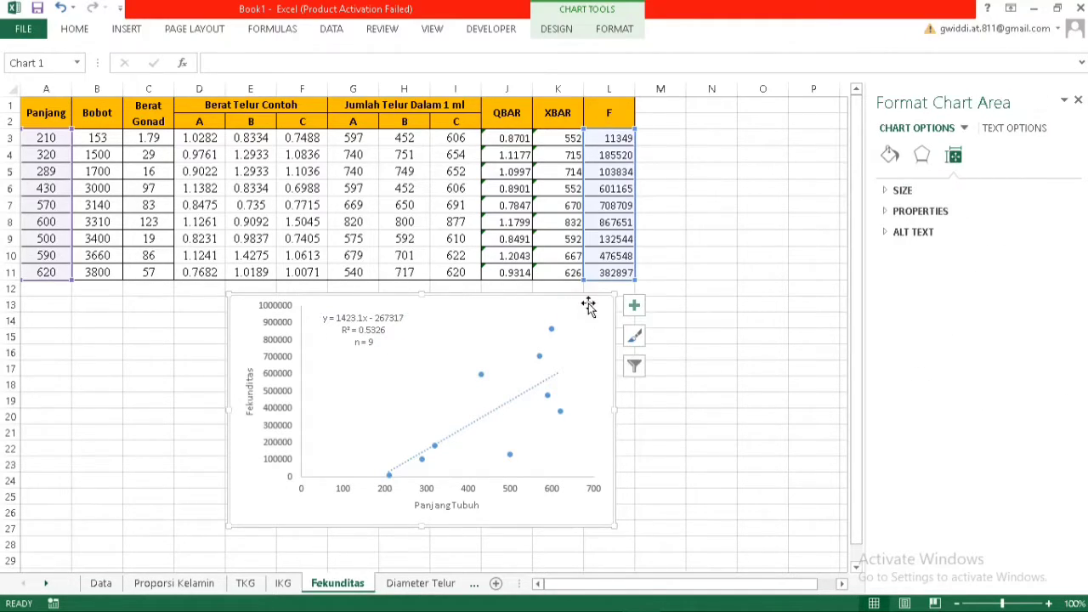
pyautogui.click(889, 155)
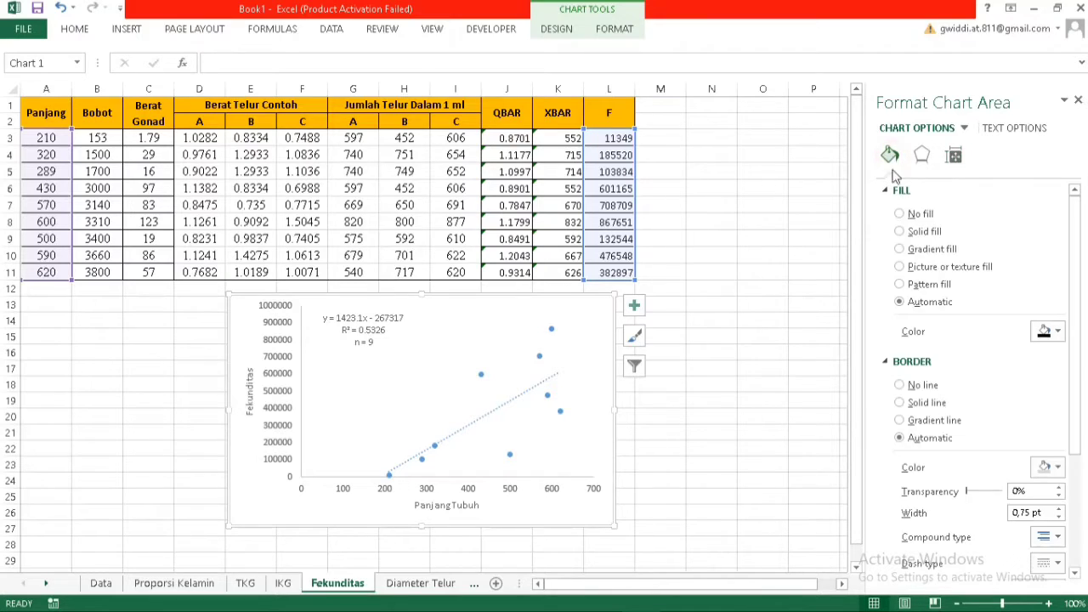
pyautogui.click(899, 215)
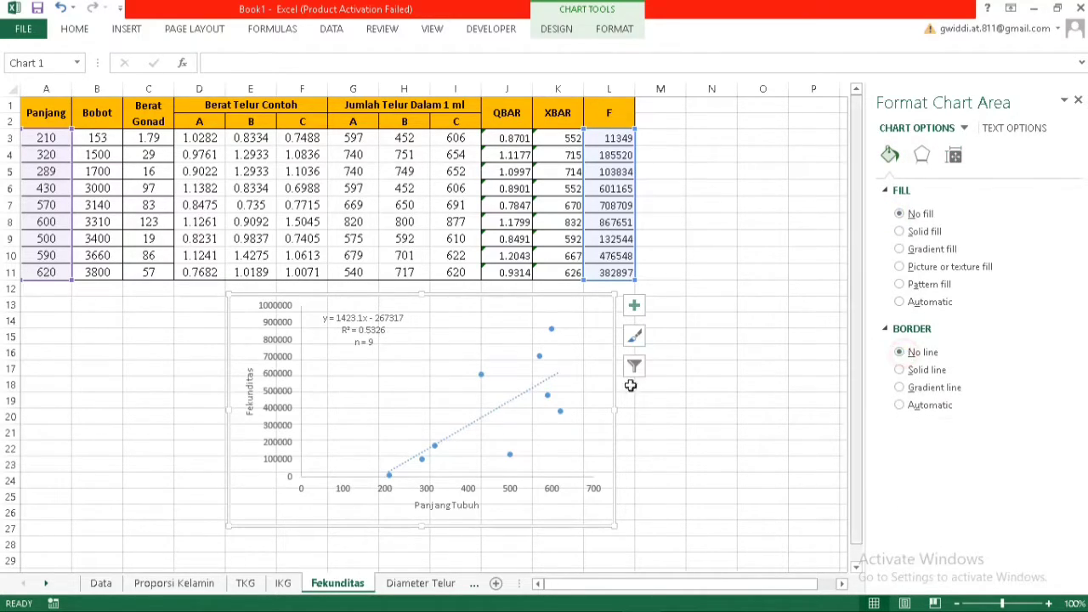
# Give the chart's vertical and horizontal axes solid black lines and close the formatting pane
pyautogui.click(287, 389)
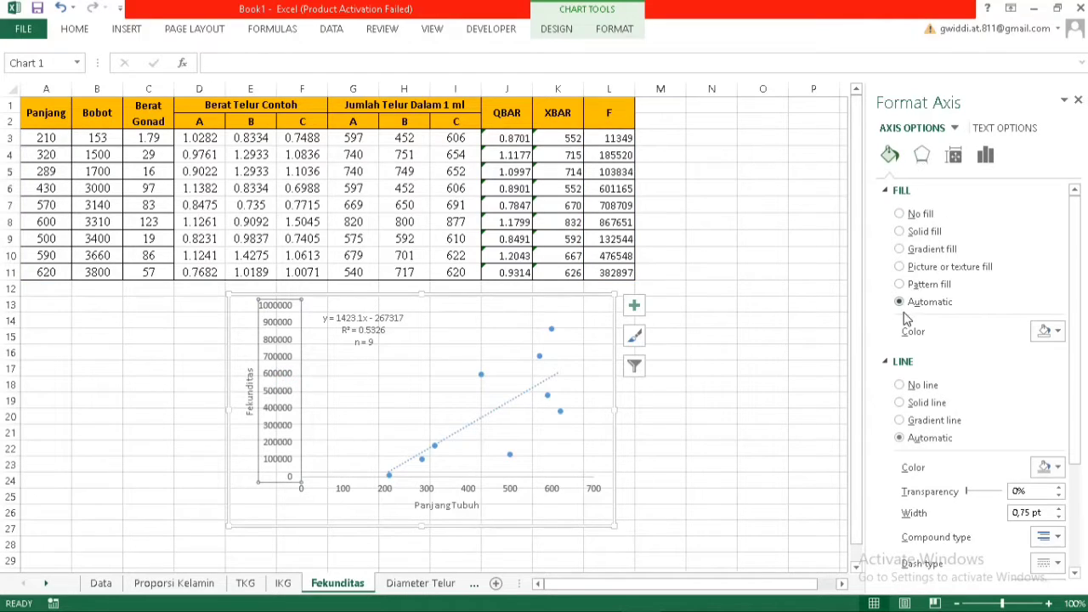
pyautogui.click(899, 402)
pyautogui.click(451, 495)
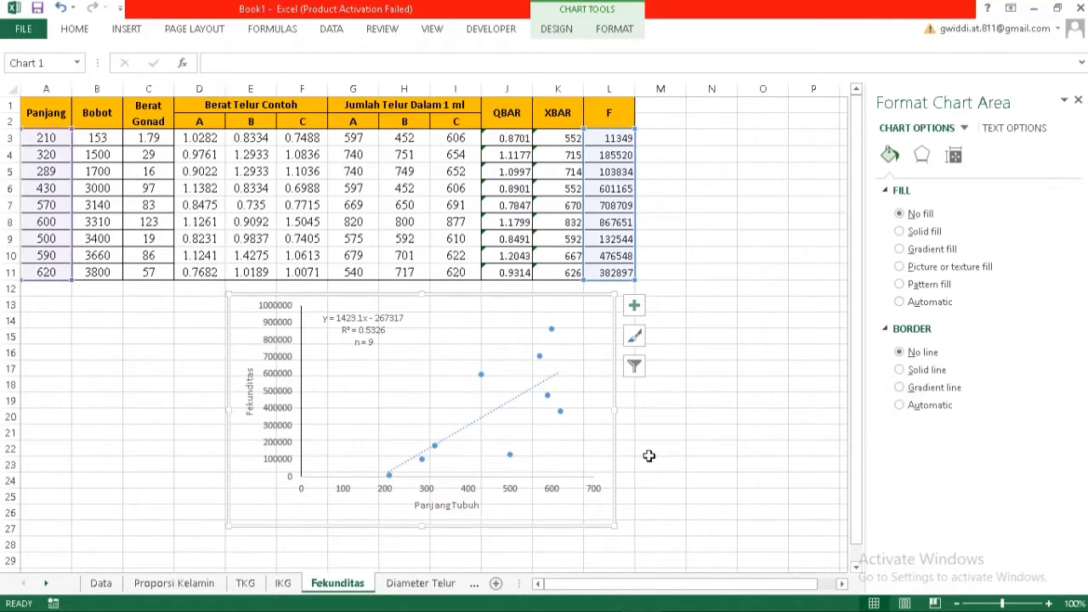
pyautogui.click(559, 491)
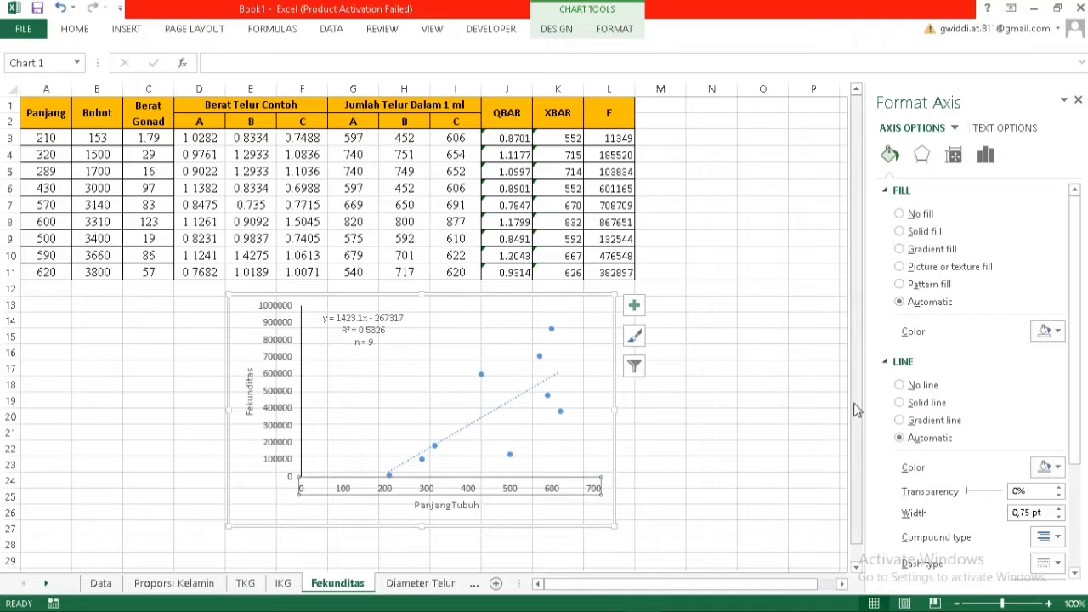
pyautogui.click(904, 403)
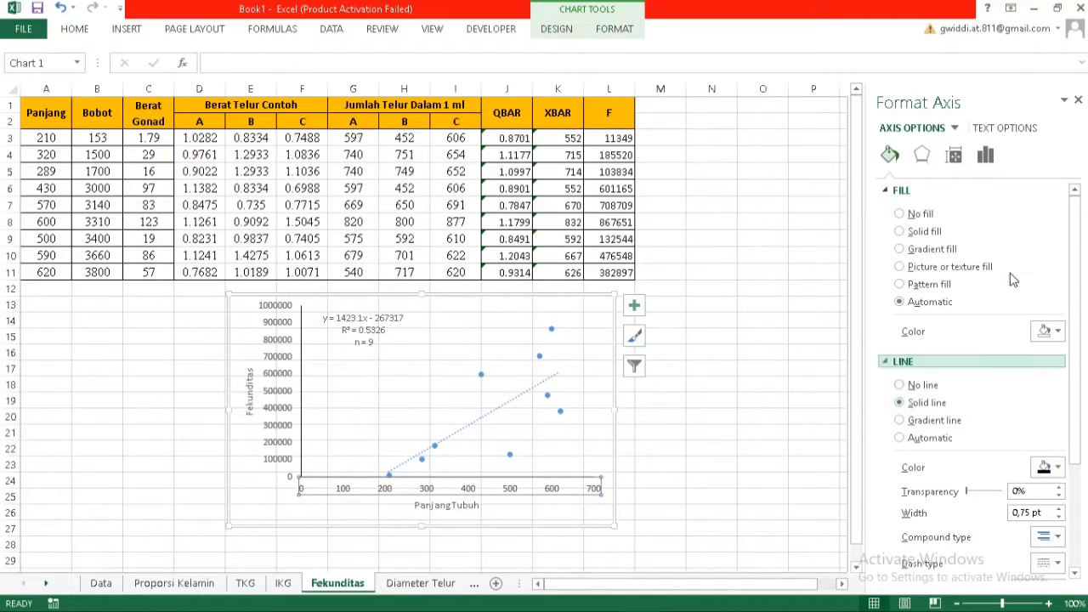
pyautogui.click(1078, 101)
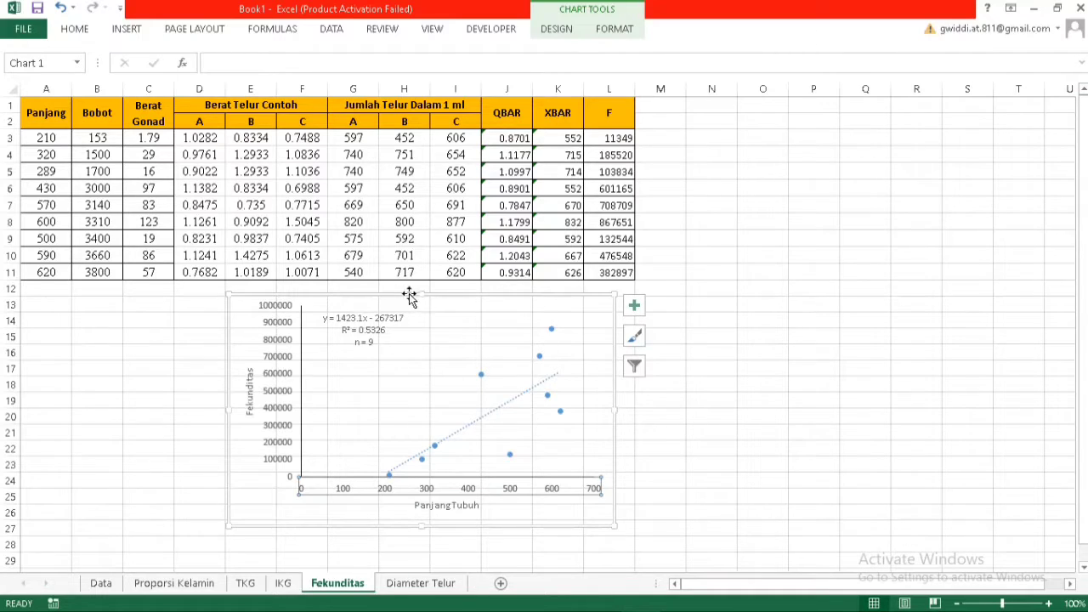
# Move the body-length chart to start below column A and paste a copy of it beside the original under the table
pyautogui.moveTo(448, 299); pyautogui.dragTo(226, 308)
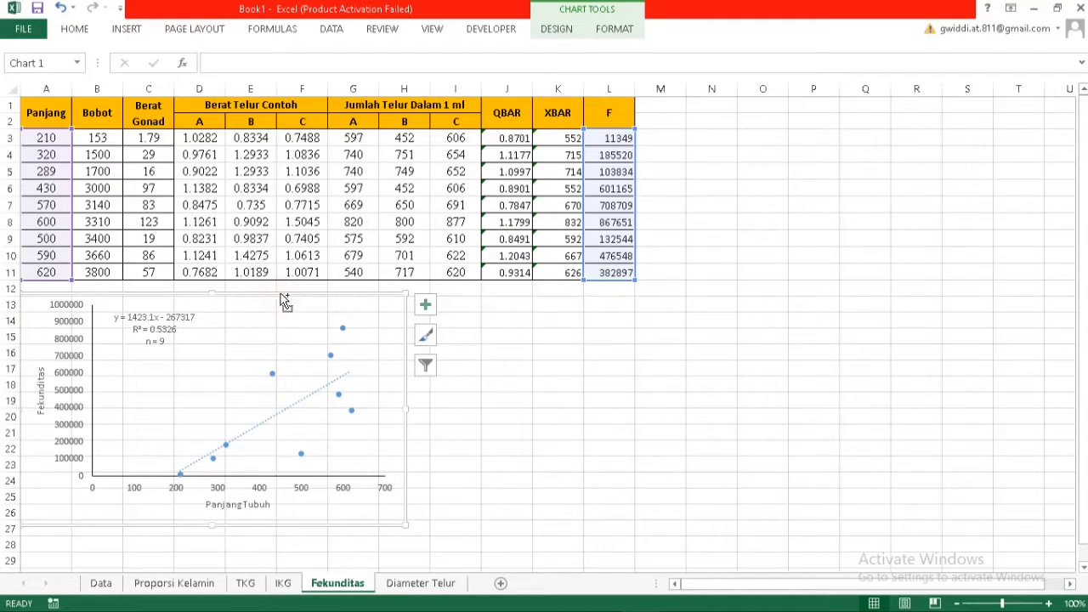
pyautogui.click(579, 368)
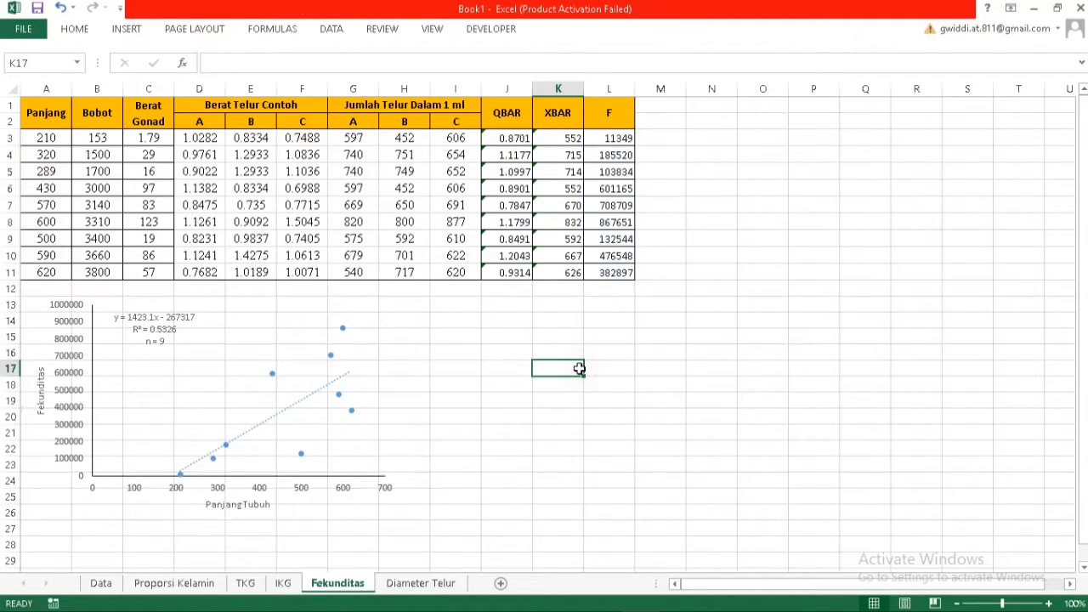
pyautogui.hotkey('ctrl', 'v')
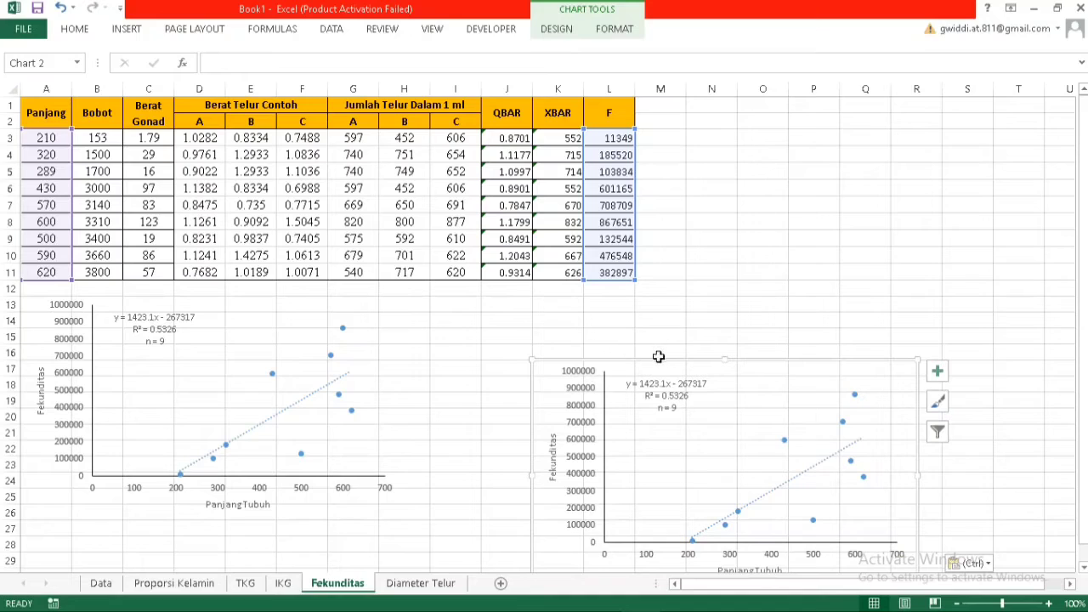
pyautogui.moveTo(646, 354); pyautogui.dragTo(556, 315)
# Remove the trendline and its equation label from the copied chart
pyautogui.click(570, 315)
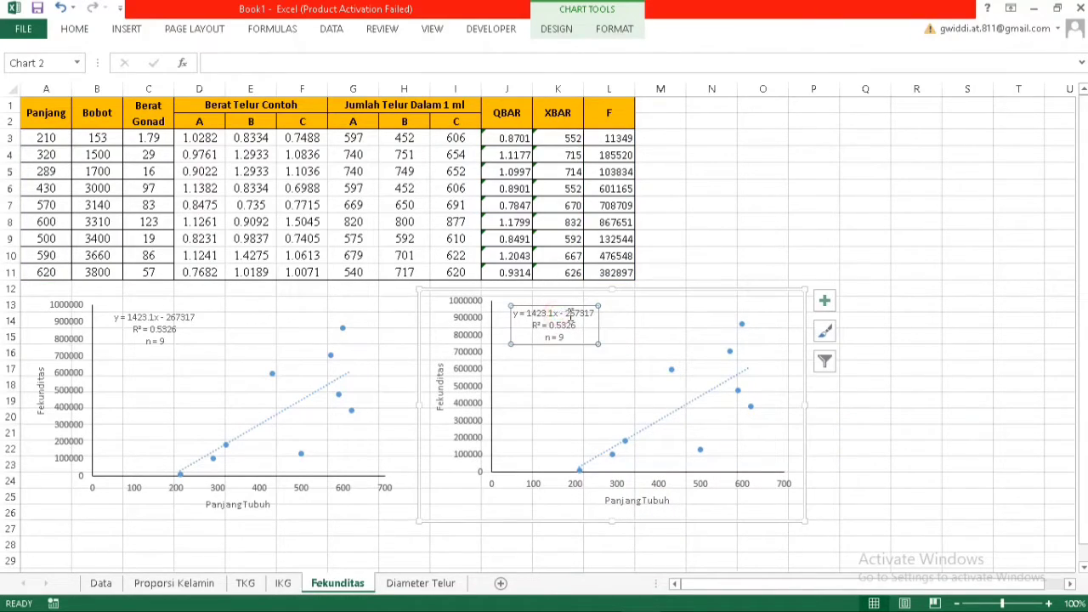
pyautogui.click(823, 300)
pyautogui.click(863, 434)
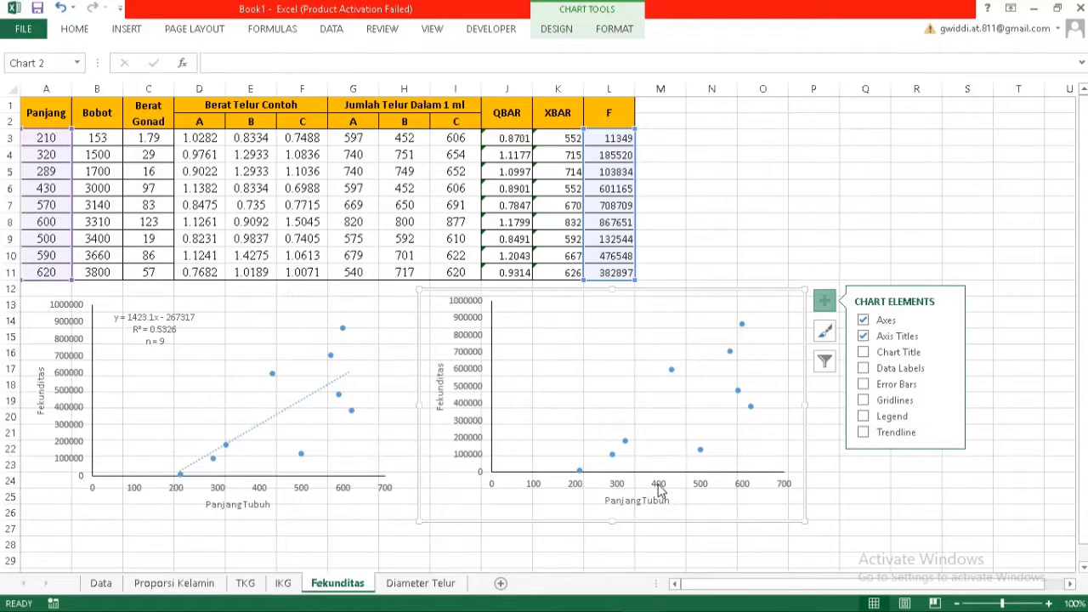
# Change the copied chart's horizontal axis title to "Bobot Tubuh"
pyautogui.click(660, 484)
pyautogui.click(656, 501)
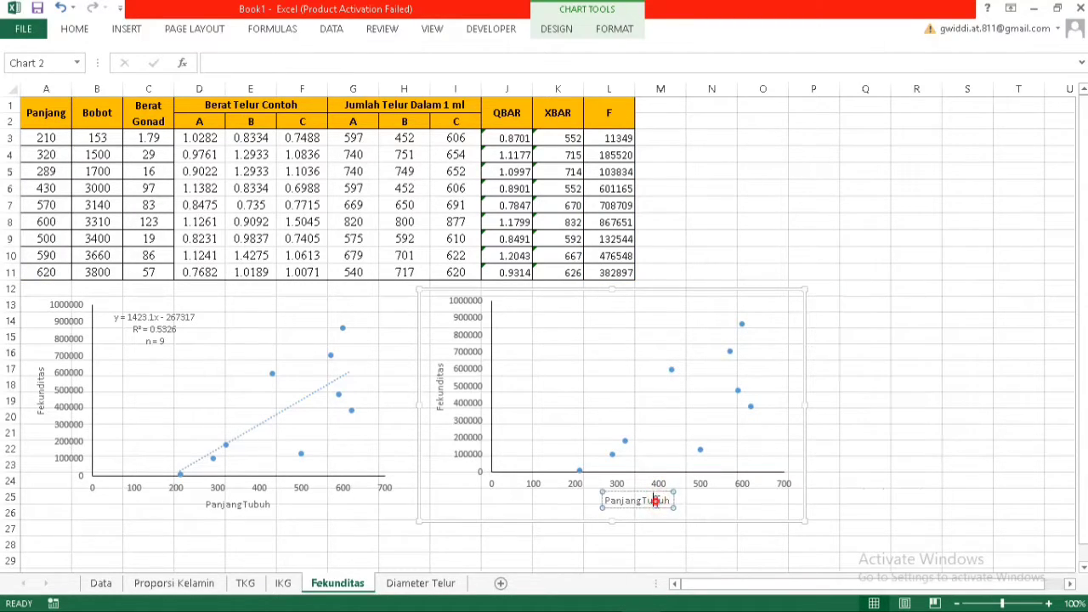
pyautogui.click(642, 502)
pyautogui.moveTo(642, 502); pyautogui.dragTo(606, 501)
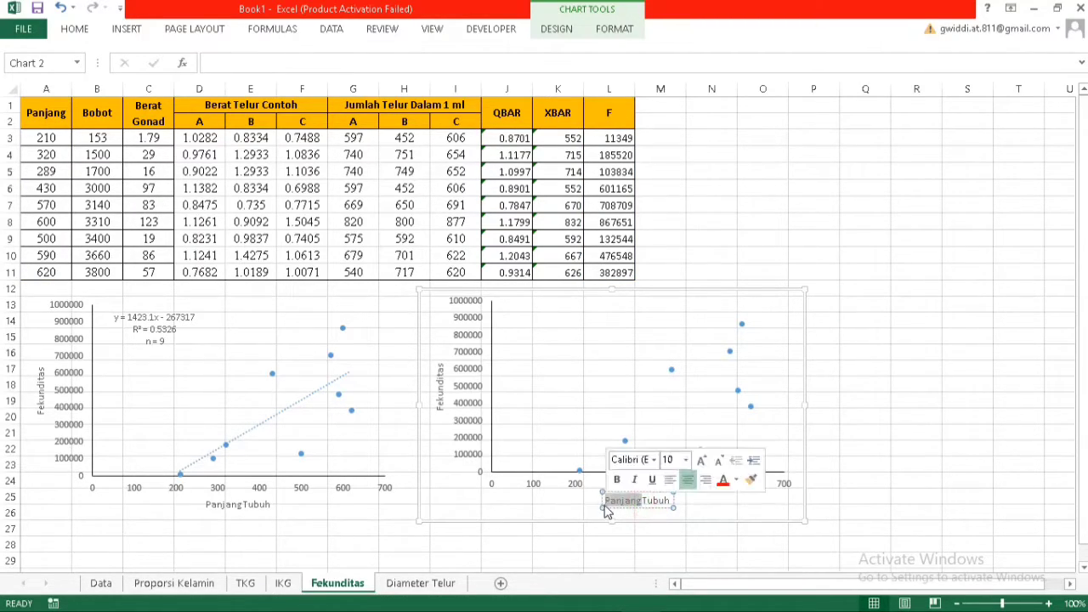
pyautogui.write('Bobot')
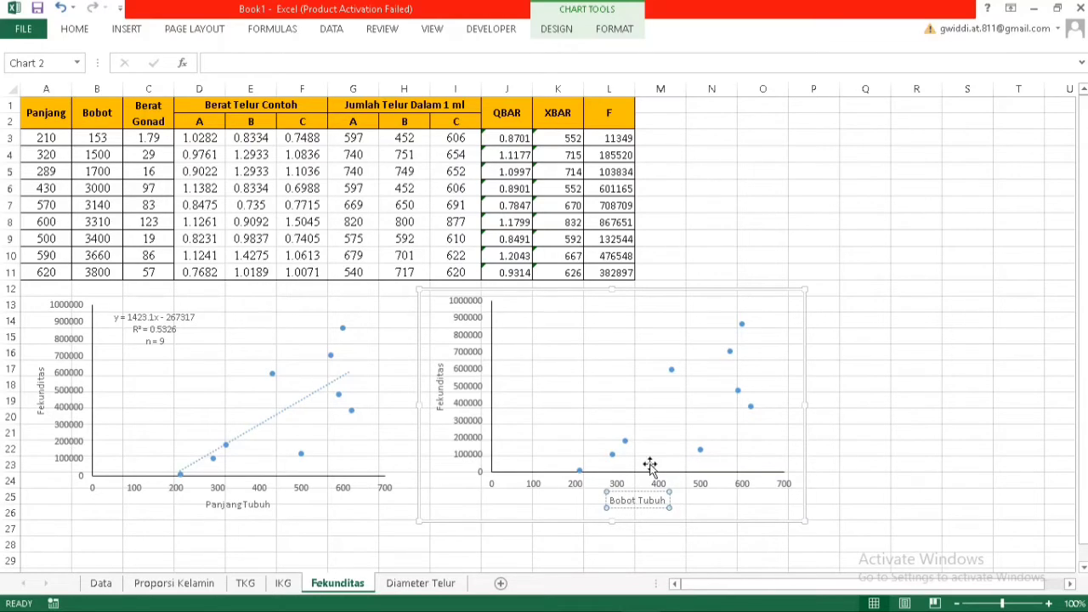
pyautogui.click(666, 399)
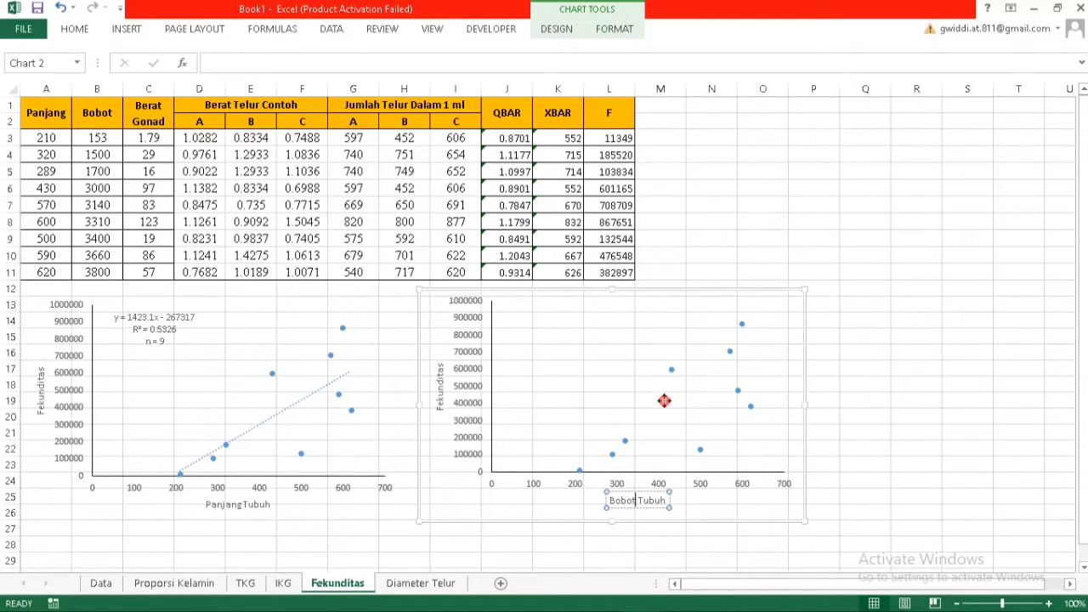
# Set the X values of the copied chart's data series to the Bobot values B3:B11
pyautogui.rightClick(764, 410)
pyautogui.click(829, 499)
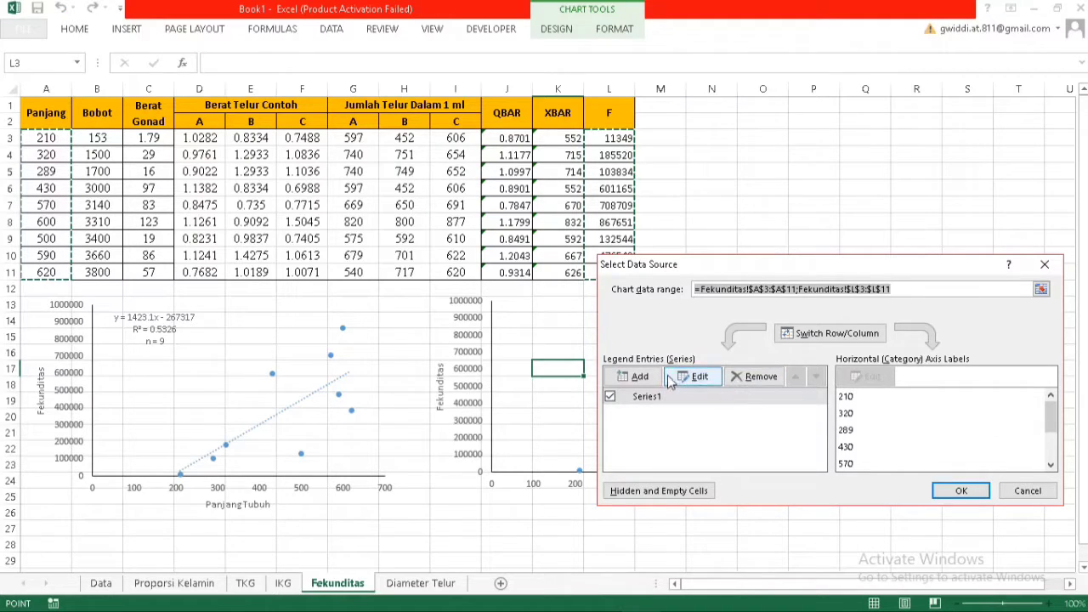
pyautogui.click(695, 377)
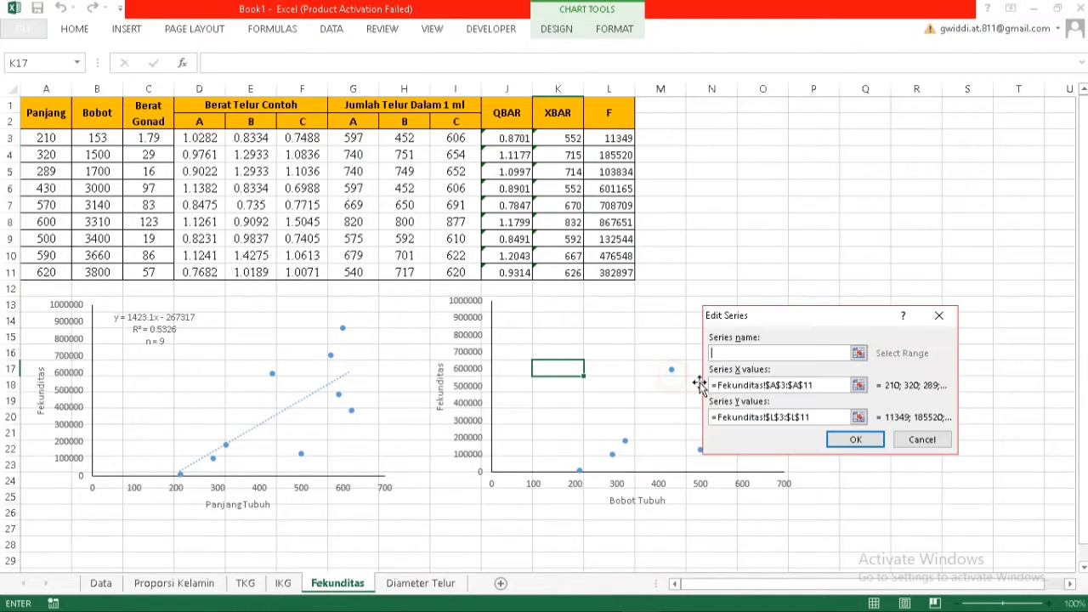
pyautogui.click(858, 385)
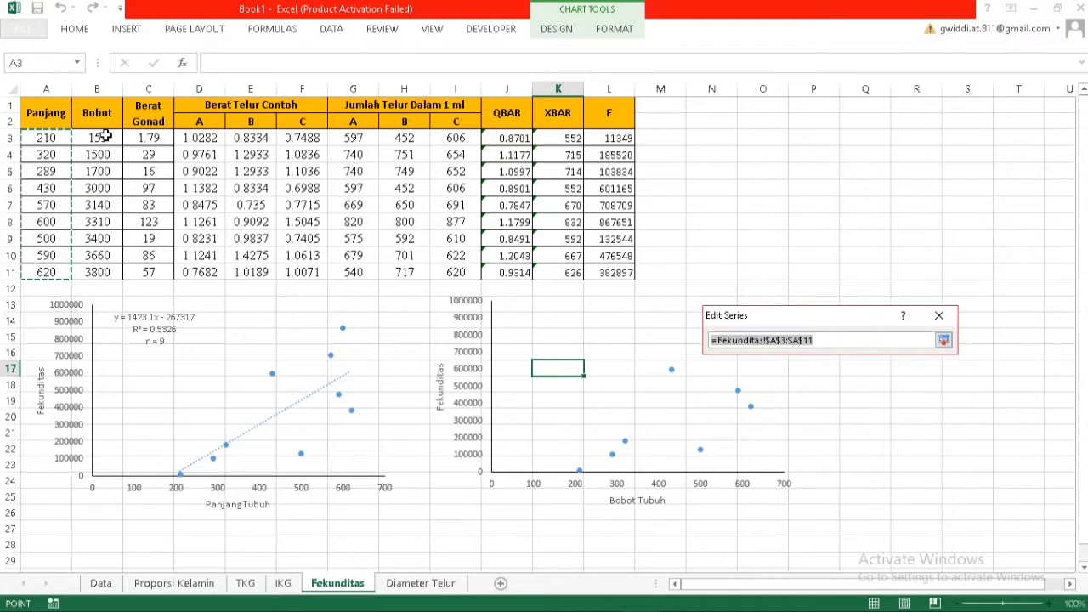
pyautogui.moveTo(102, 137); pyautogui.dragTo(104, 270)
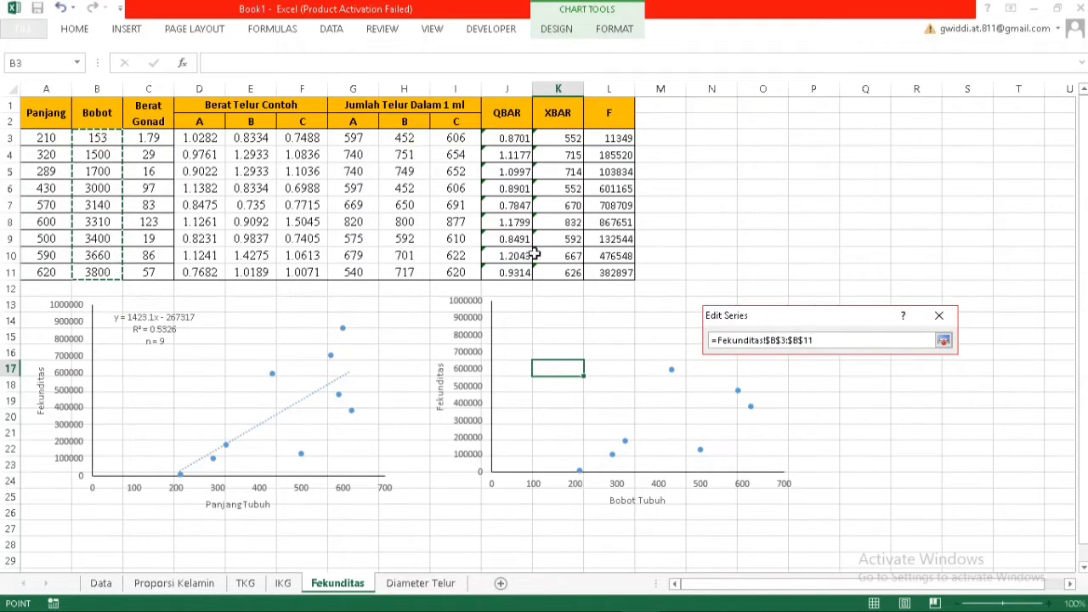
pyautogui.press('Return')
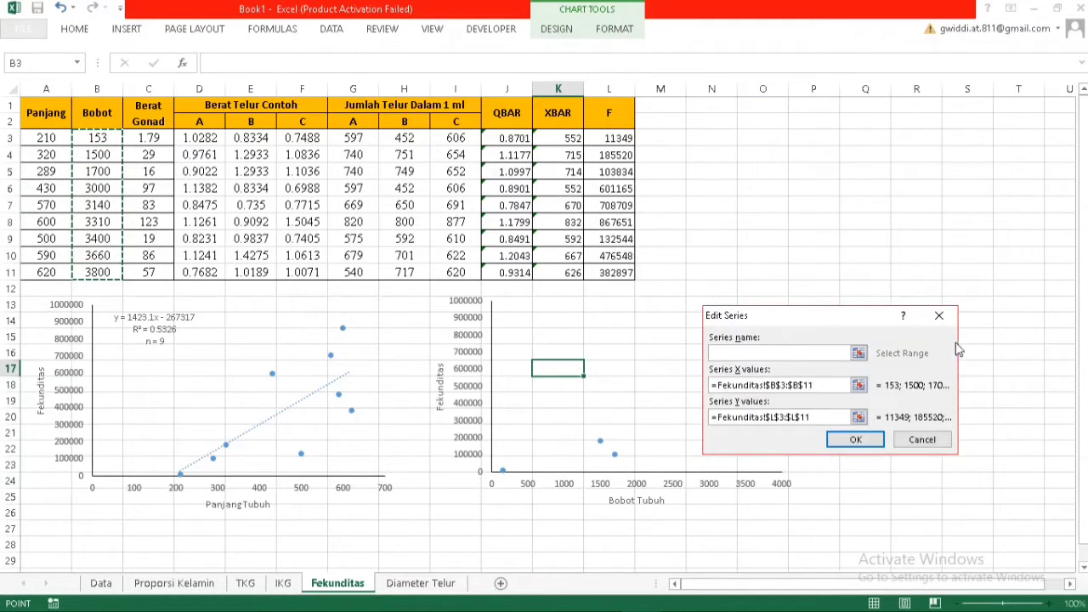
pyautogui.click(855, 439)
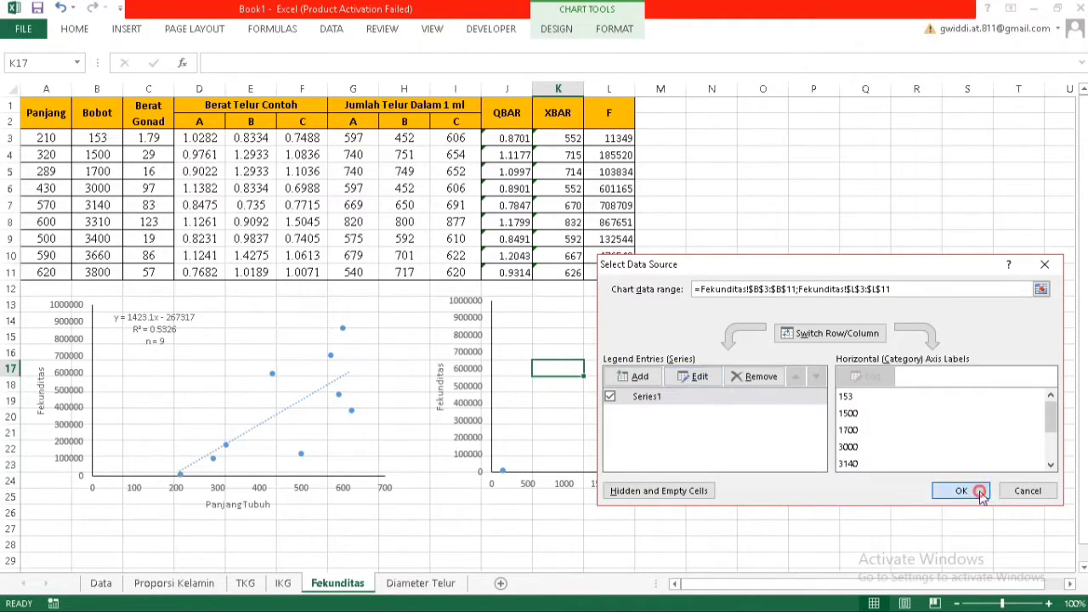
pyautogui.click(963, 490)
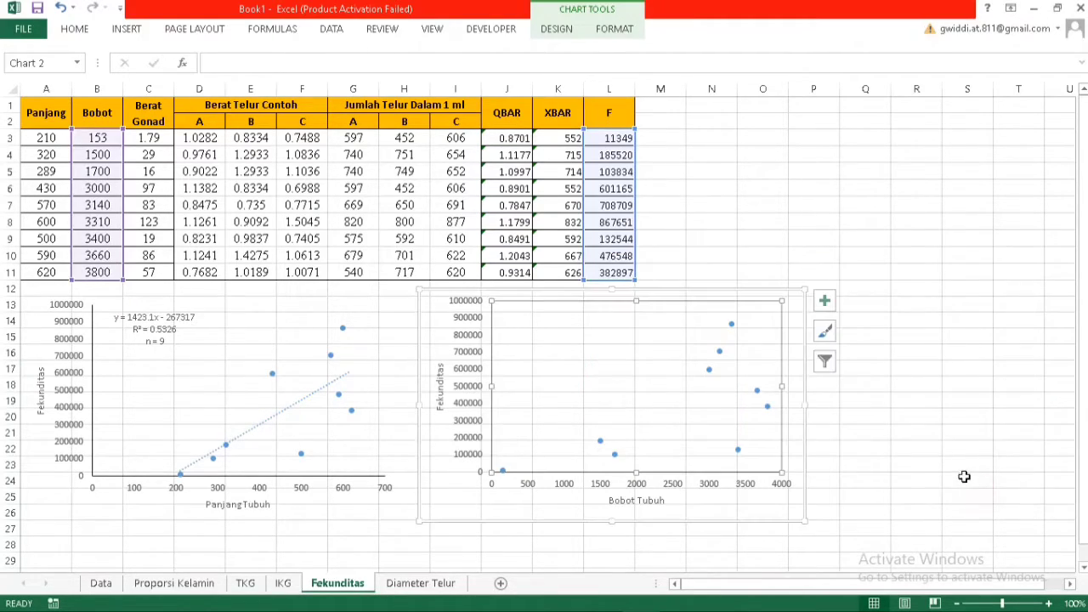
# Add a linear trendline with equation and R-squared value to the Bobot Tubuh chart and select its label
pyautogui.click(825, 300)
pyautogui.click(949, 434)
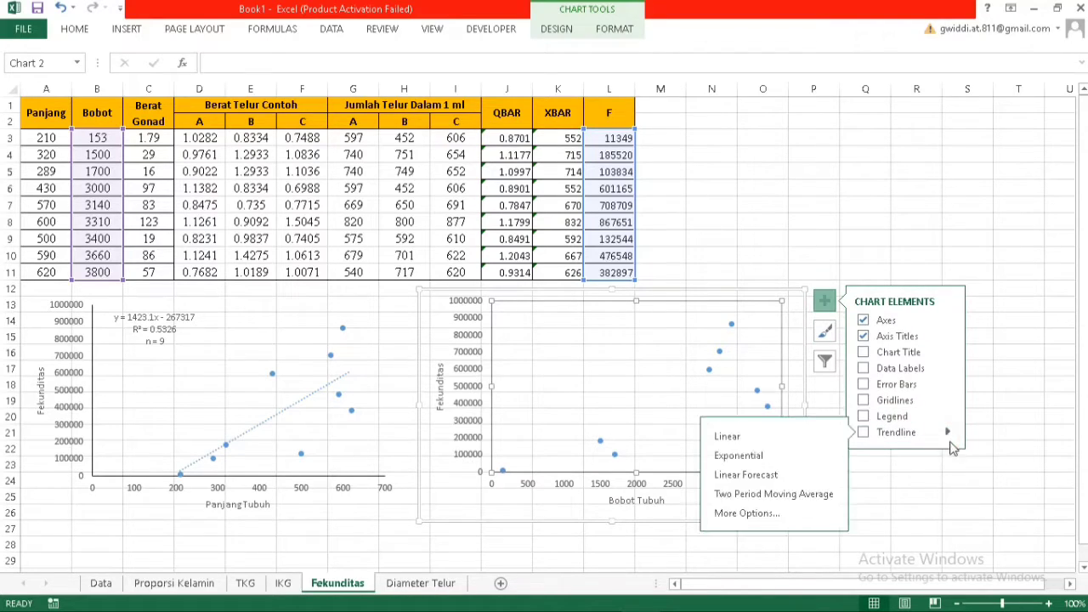
pyautogui.click(765, 514)
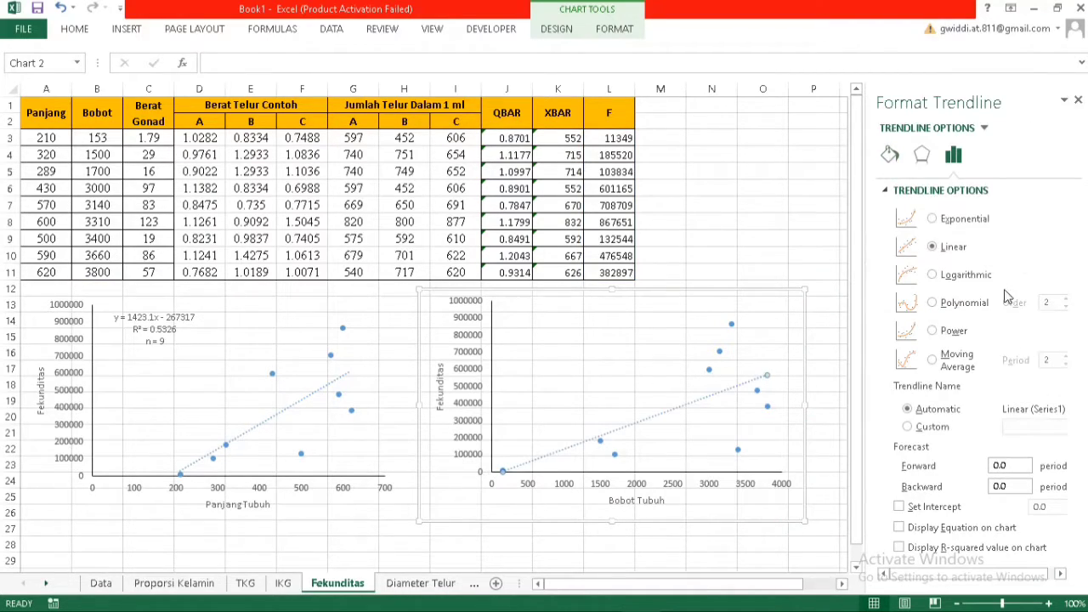
pyautogui.click(898, 528)
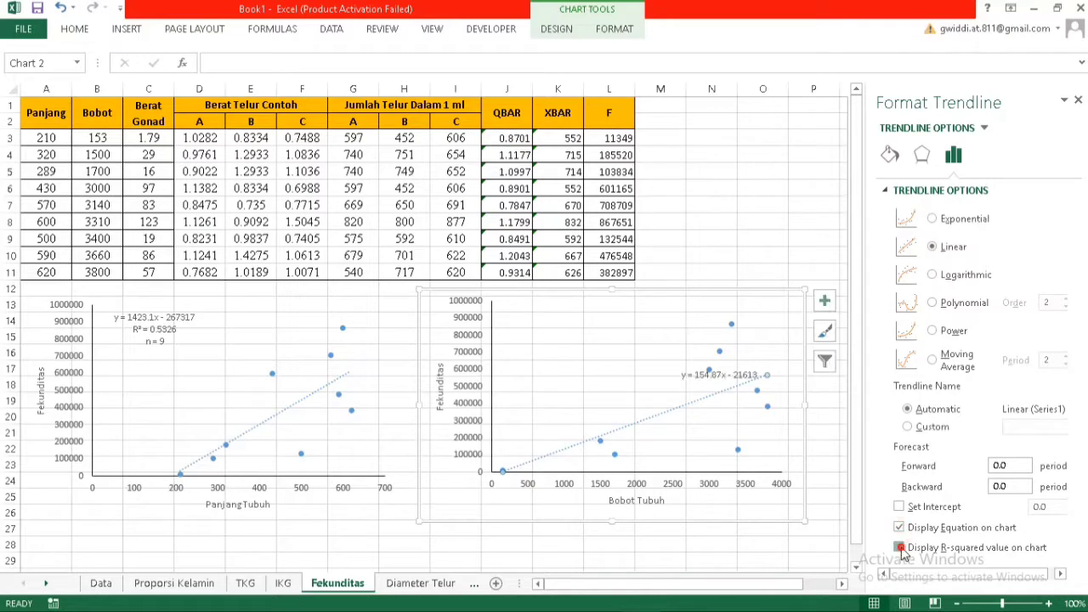
pyautogui.click(899, 548)
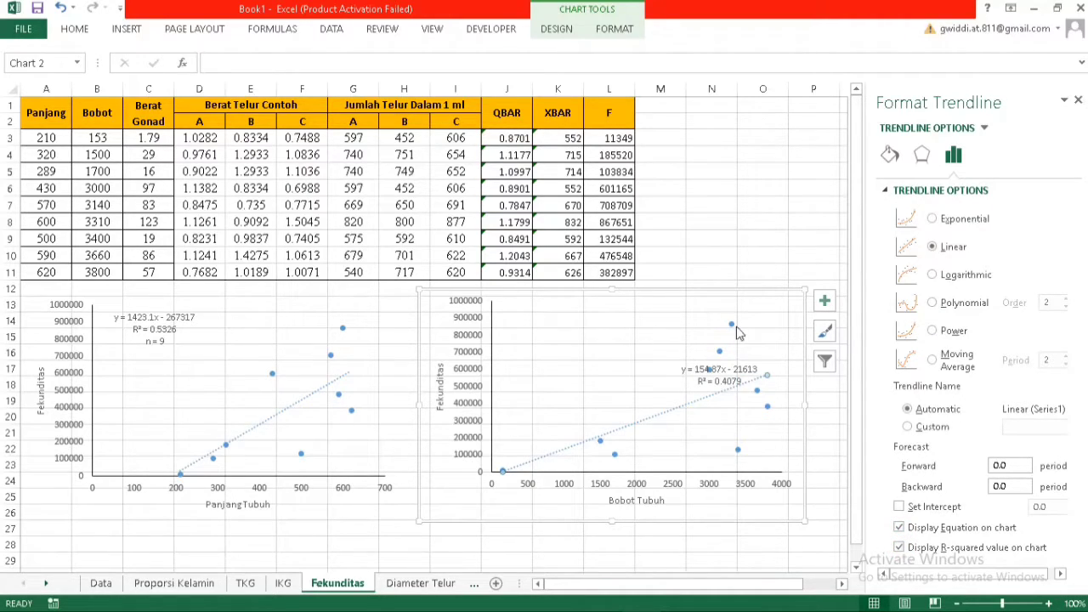
pyautogui.click(687, 370)
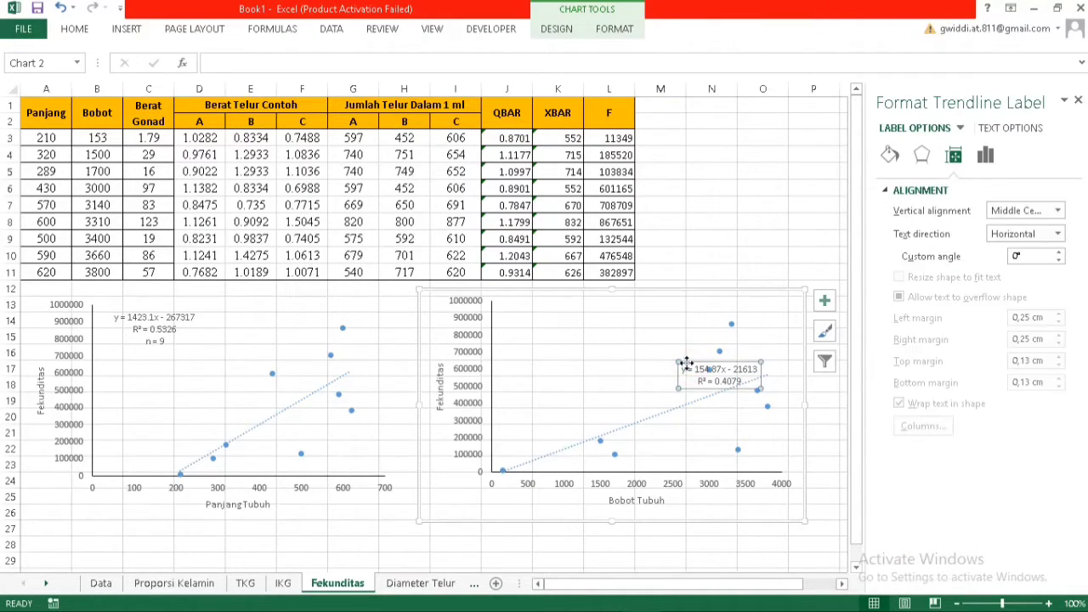
# Move the Bobot Tubuh chart's trendline label to the plot's upper-left area, add the line "n = 9", and close the formatting pane
pyautogui.moveTo(689, 367); pyautogui.dragTo(528, 309)
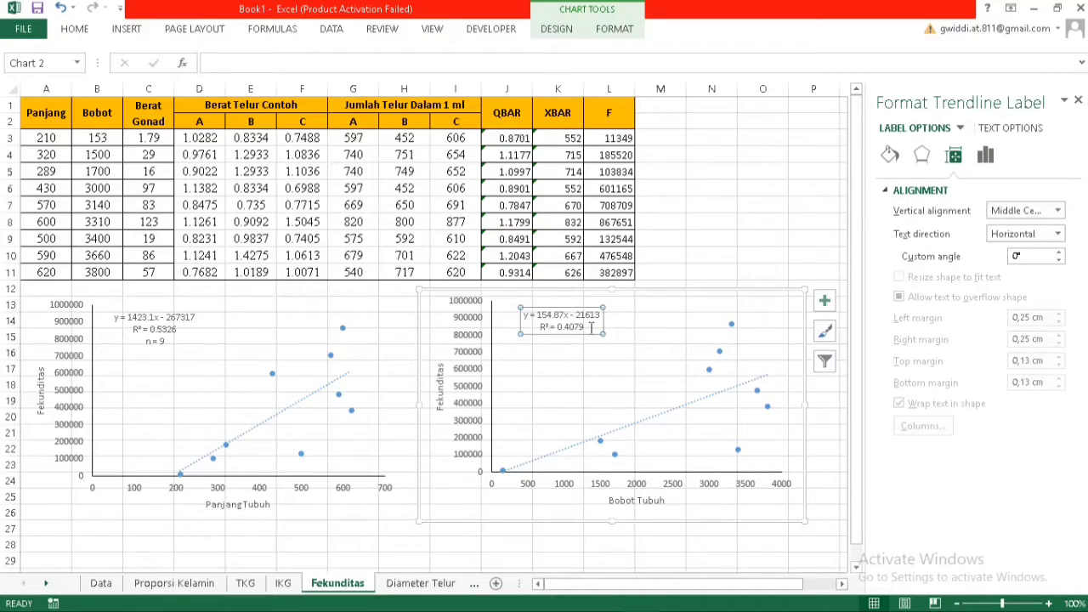
pyautogui.click(592, 329)
pyautogui.press('Return')
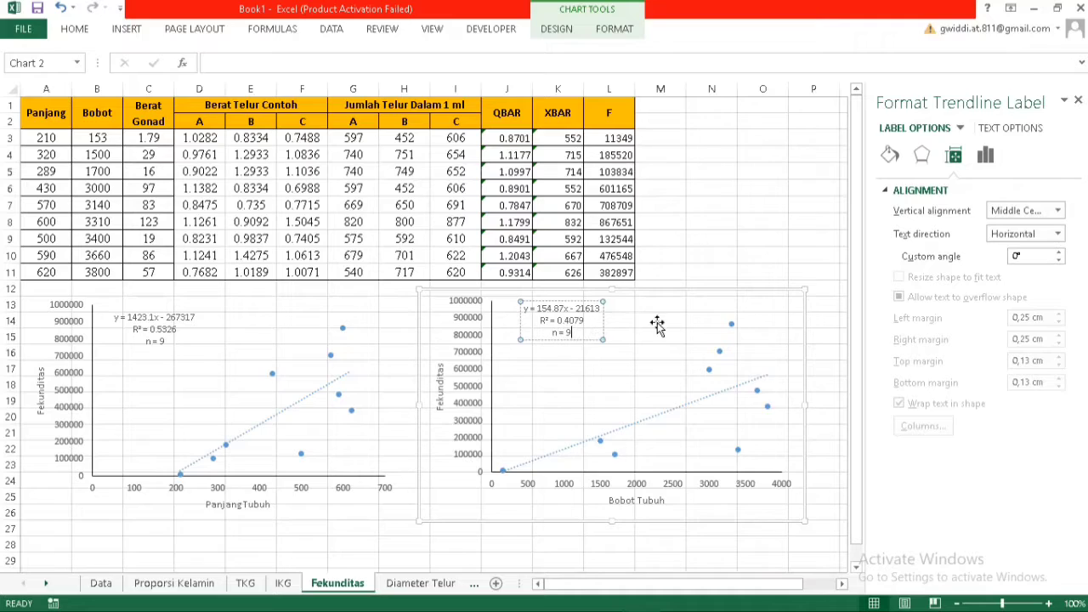
pyautogui.click(764, 204)
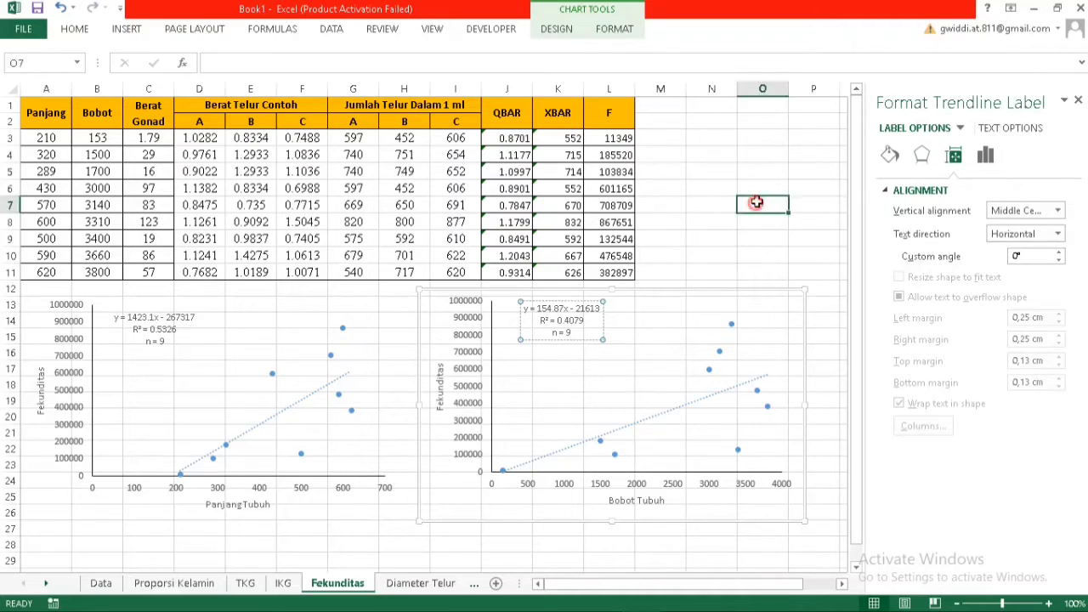
pyautogui.click(1078, 100)
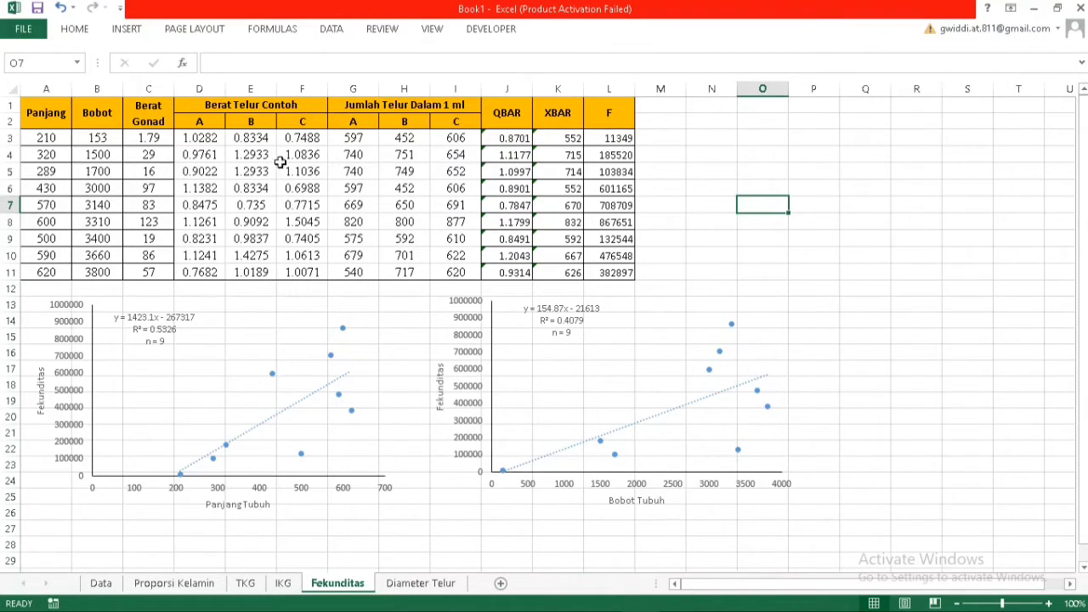
# Nudge the Bobot Tubuh chart's trendline label slightly downward and deselect the chart
pyautogui.click(573, 313)
pyautogui.moveTo(560, 301); pyautogui.dragTo(560, 305)
pyautogui.click(741, 219)
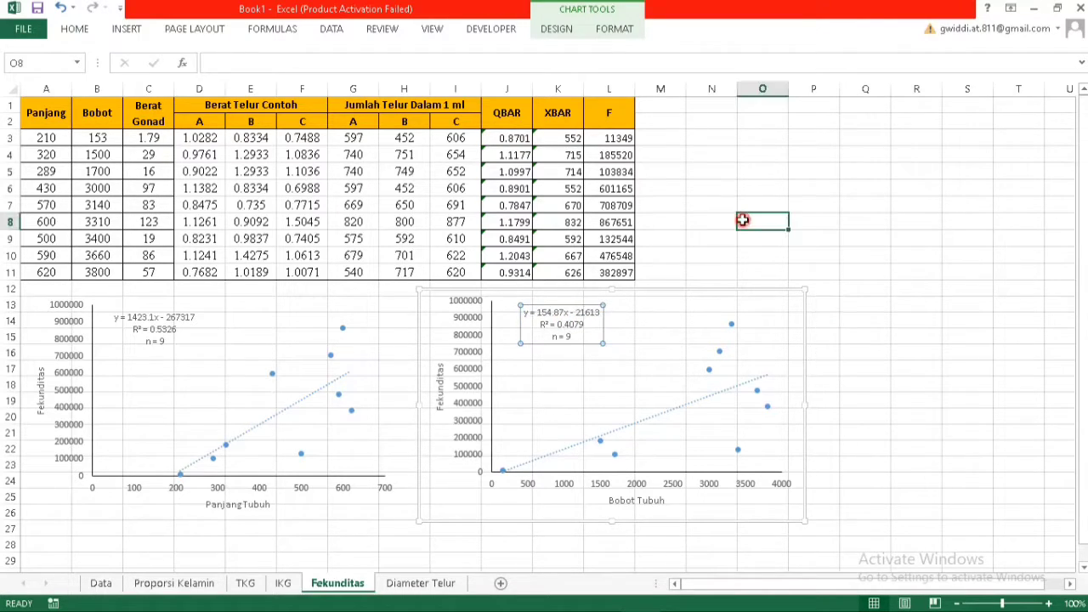
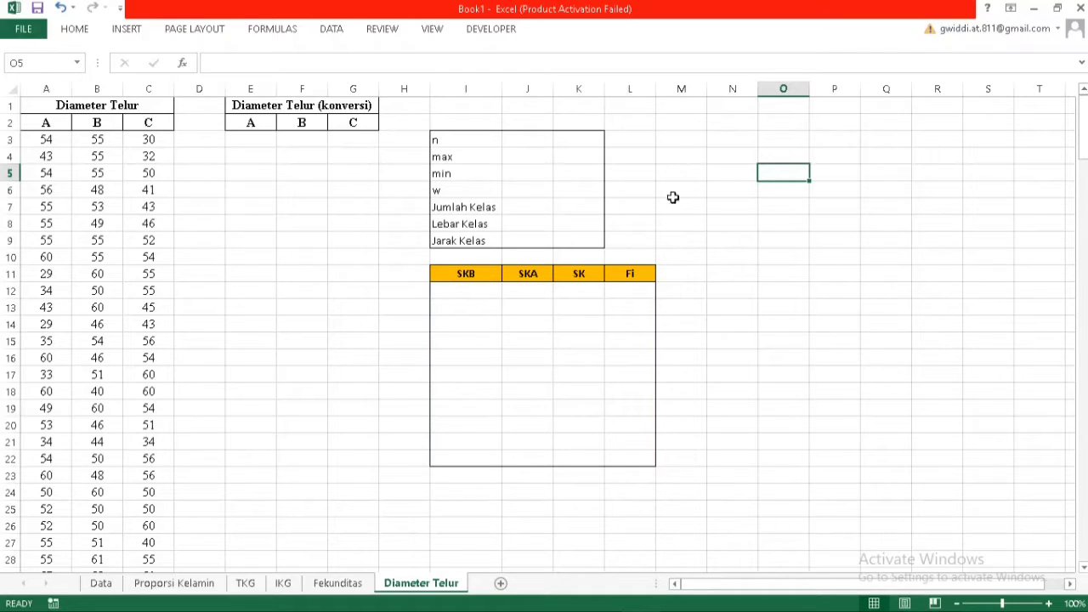
# Check the source Diameter Telur columns at the start of the Data sheet and return to the Diameter Telur sheet
pyautogui.click(100, 583)
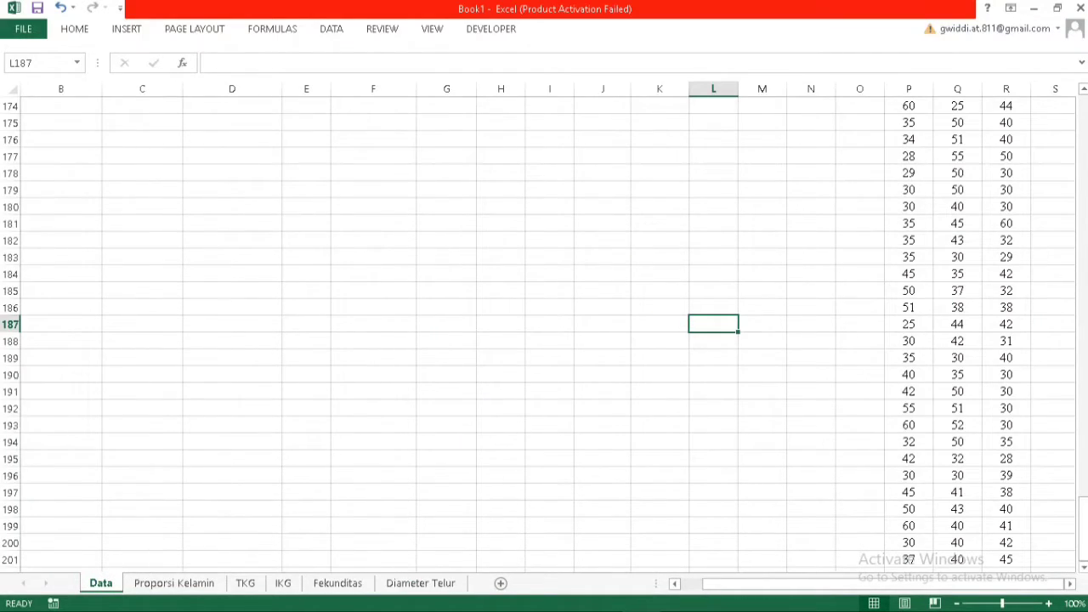
pyautogui.moveTo(1084, 520); pyautogui.dragTo(1054, 83)
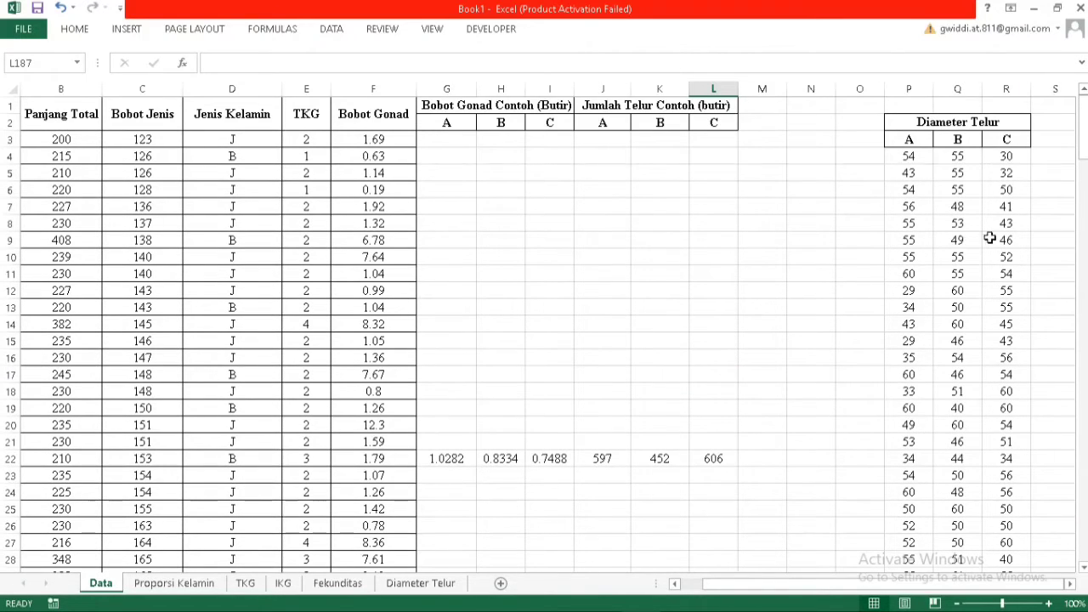
pyautogui.click(410, 584)
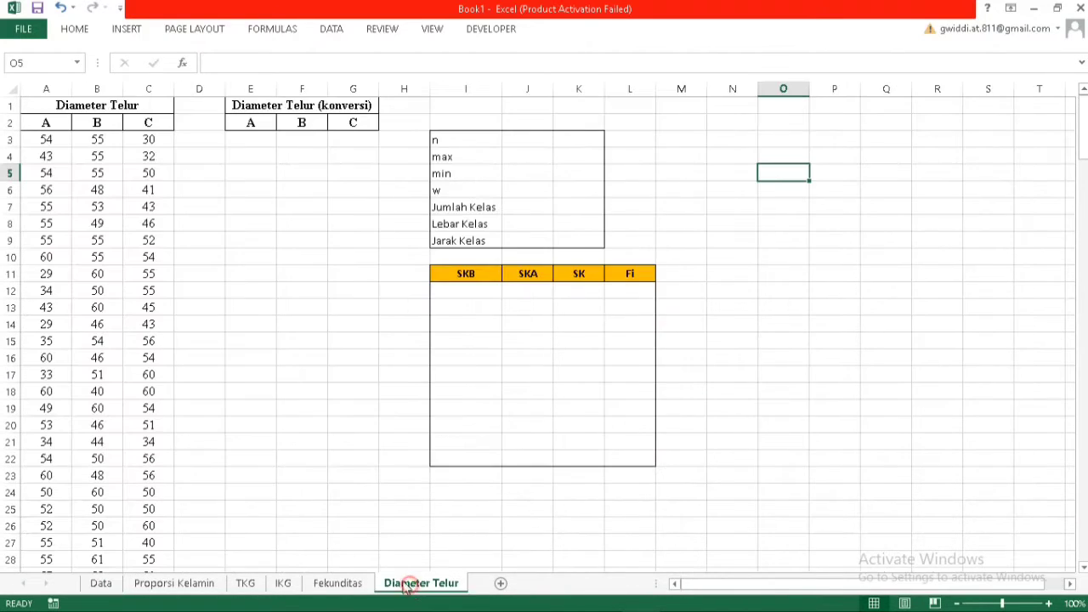
# Enter the conversion formula =A3/100 in cell E3 under Diameter Telur (konversi)
pyautogui.click(252, 138)
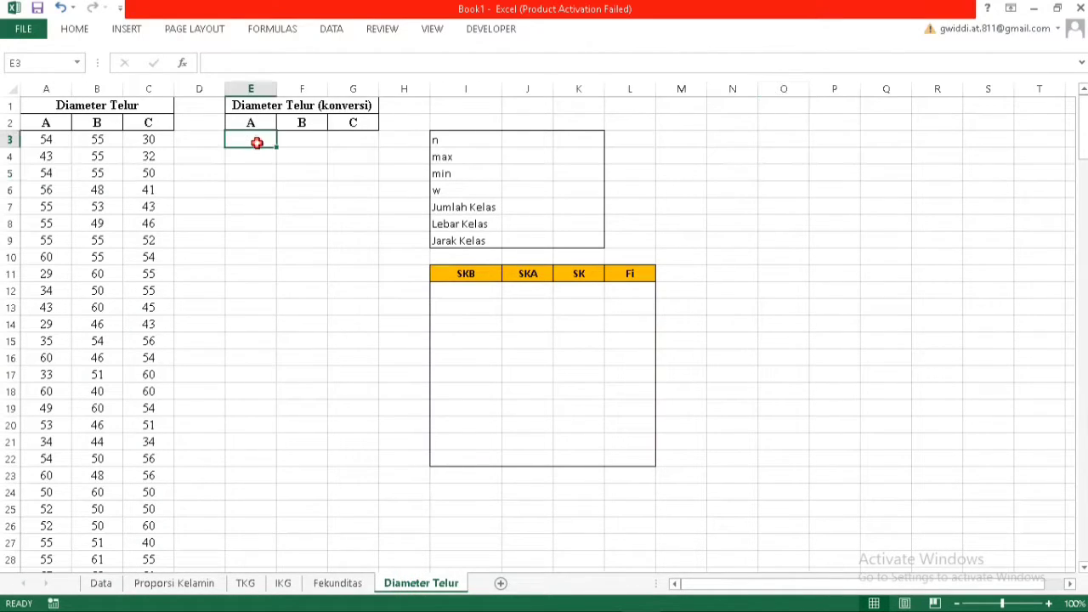
pyautogui.write('=')
pyautogui.click(55, 141)
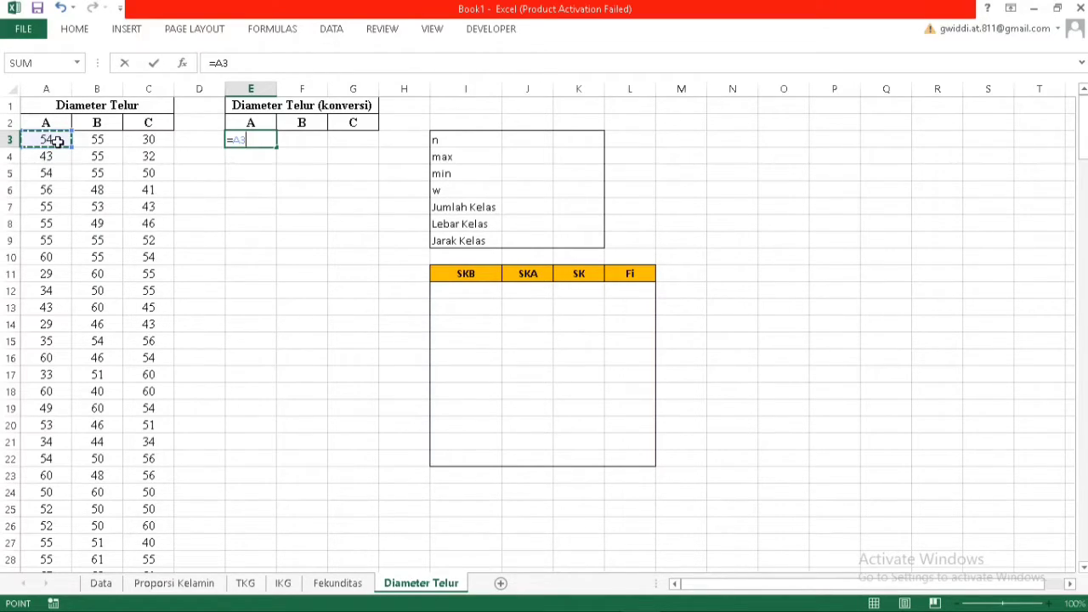
pyautogui.write('/')
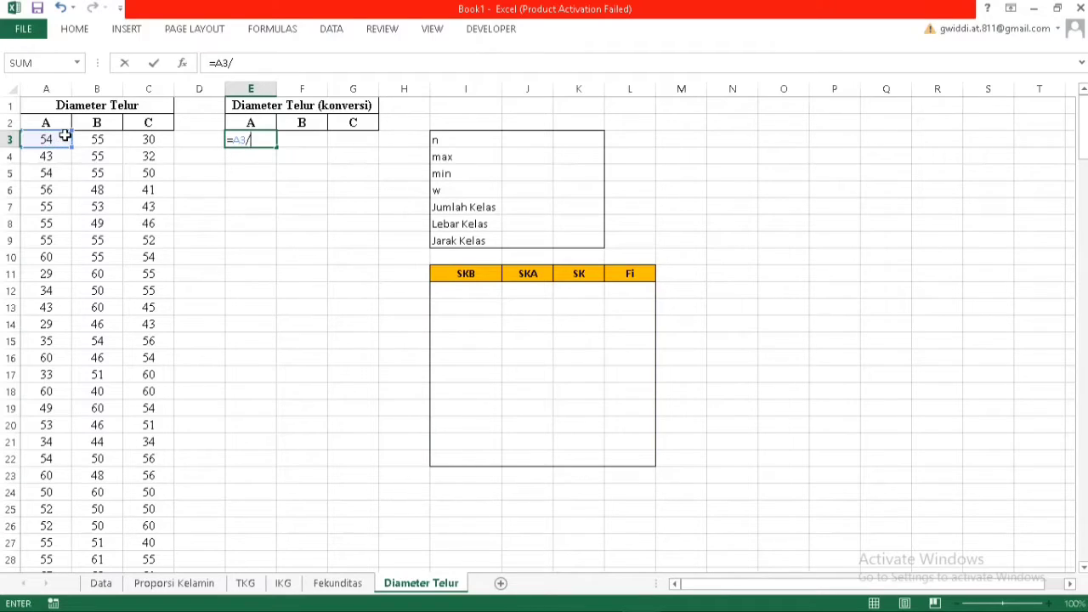
pyautogui.write('100')
pyautogui.press('Return')
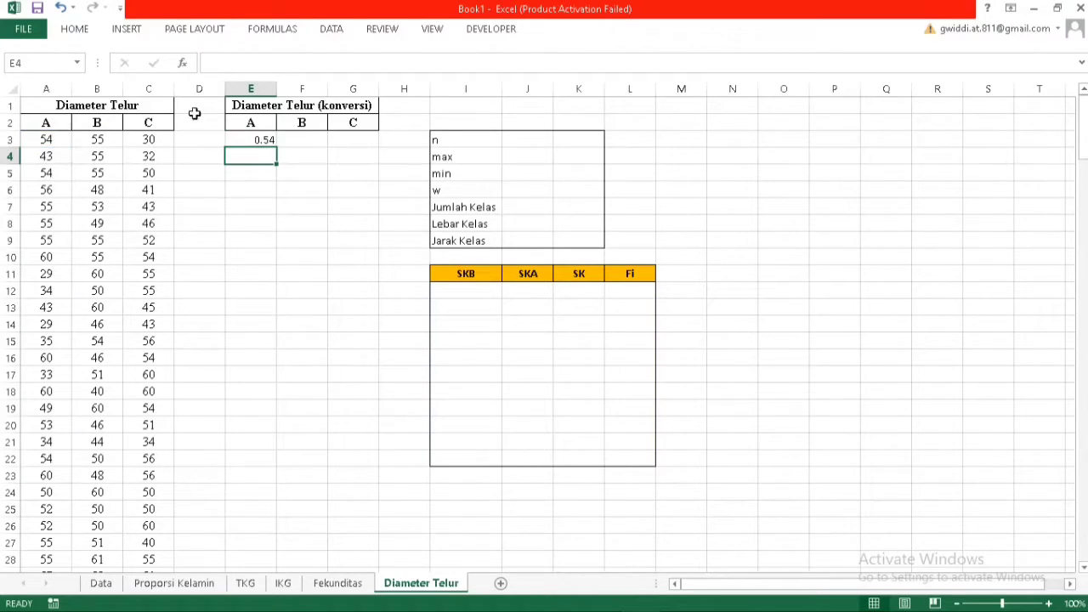
# Fill the conversion formula from E3 across columns A, B and C and down to row 200
pyautogui.click(242, 142)
pyautogui.moveTo(287, 144); pyautogui.dragTo(358, 551)
pyautogui.scroll(7, 676, 289)
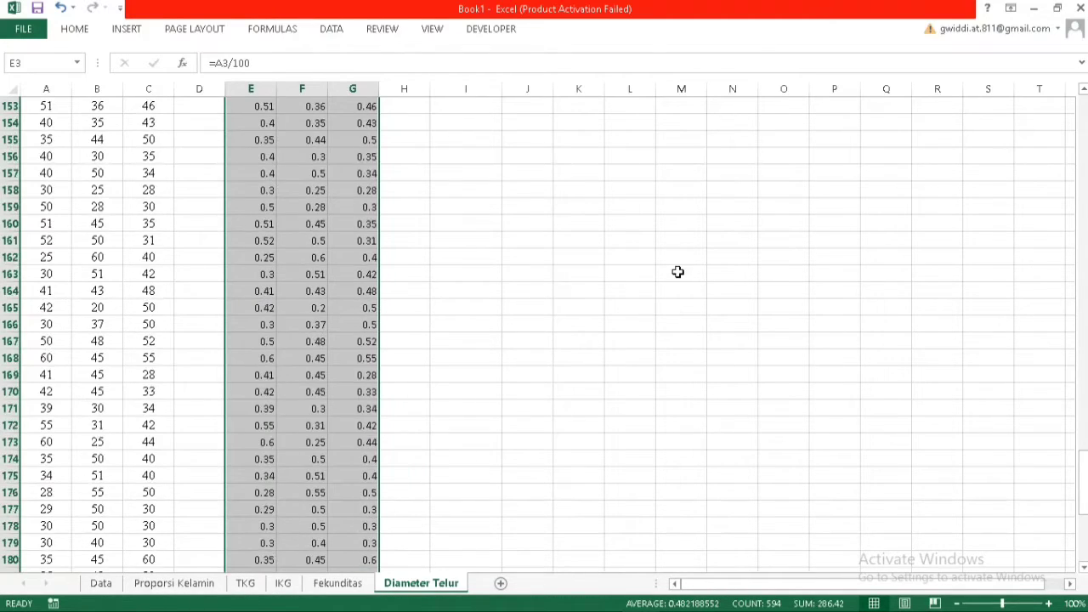
pyautogui.moveTo(1080, 462); pyautogui.dragTo(1083, 111)
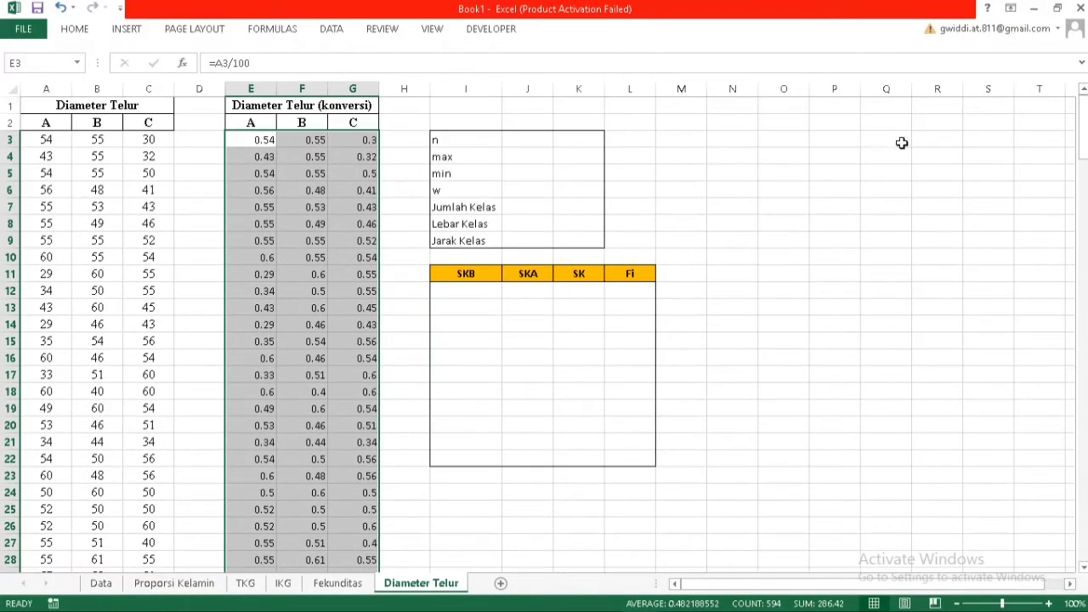
# Calculate n in J3 with COUNT over the absolute range $E$3:$G$200
pyautogui.click(539, 141)
pyautogui.write('=count')
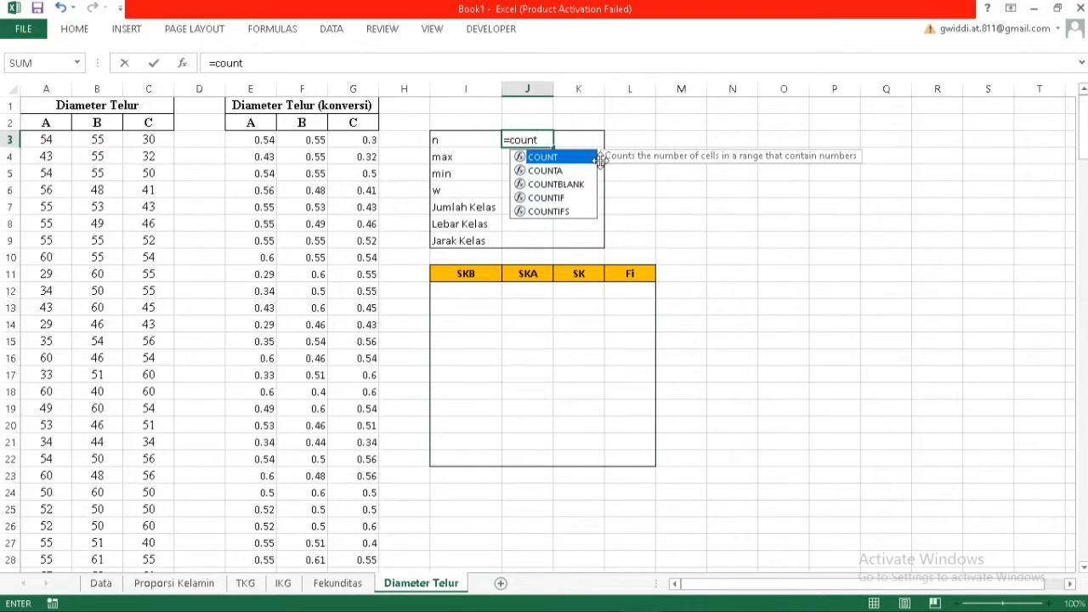
pyautogui.doubleClick(575, 161)
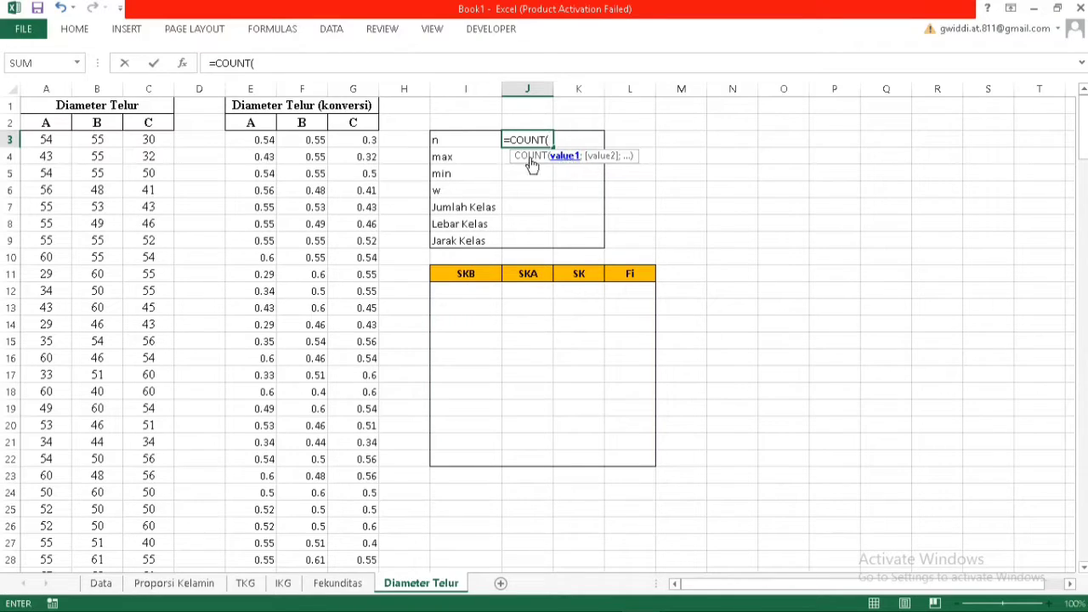
pyautogui.moveTo(267, 143); pyautogui.dragTo(372, 142)
pyautogui.hotkey('ctrl', 'shift', 'Down')
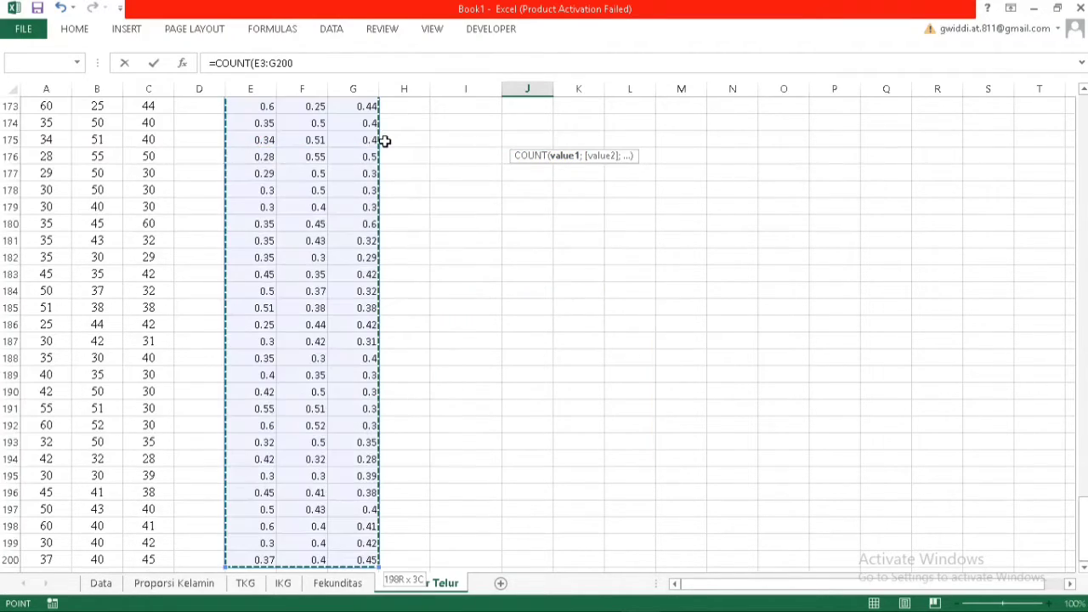
pyautogui.press('F4')
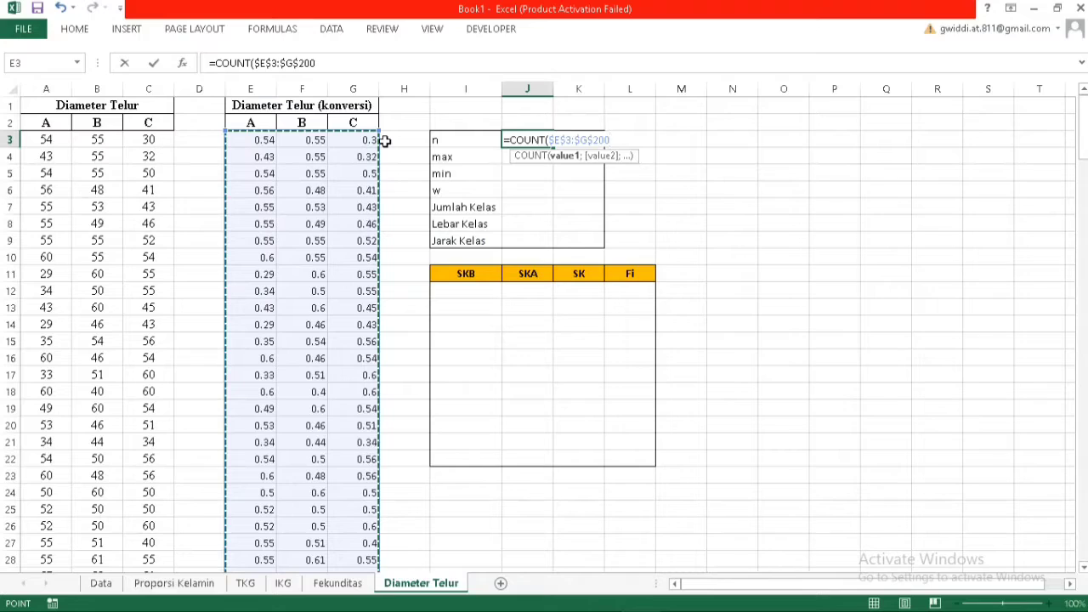
pyautogui.press('Return')
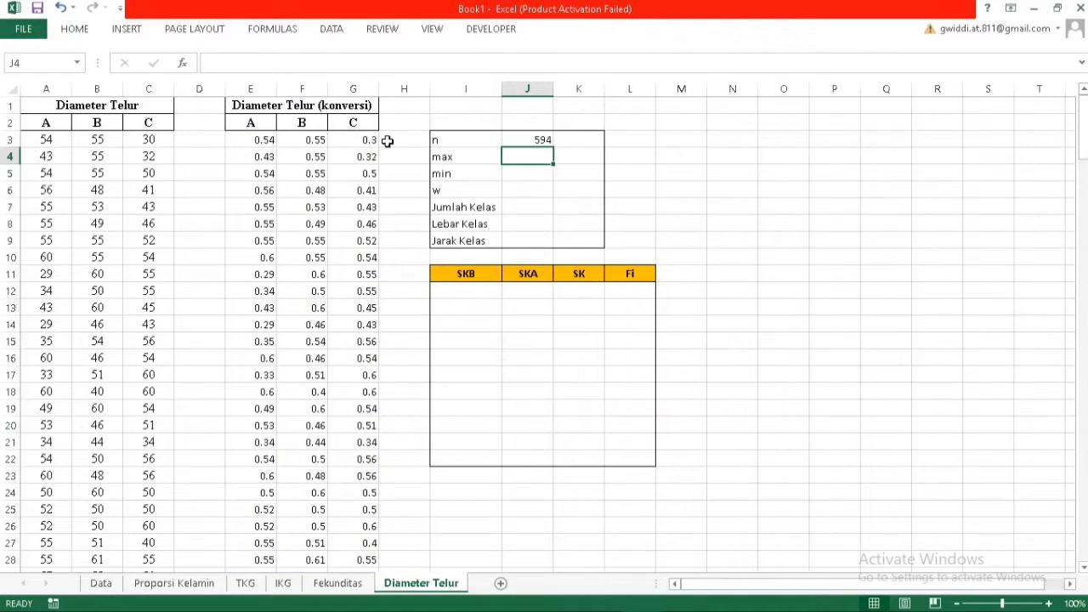
# Copy the n formula down to the max and min rows and change the max row's function to MAX
pyautogui.click(549, 140)
pyautogui.moveTo(551, 146); pyautogui.dragTo(552, 175)
pyautogui.click(534, 158)
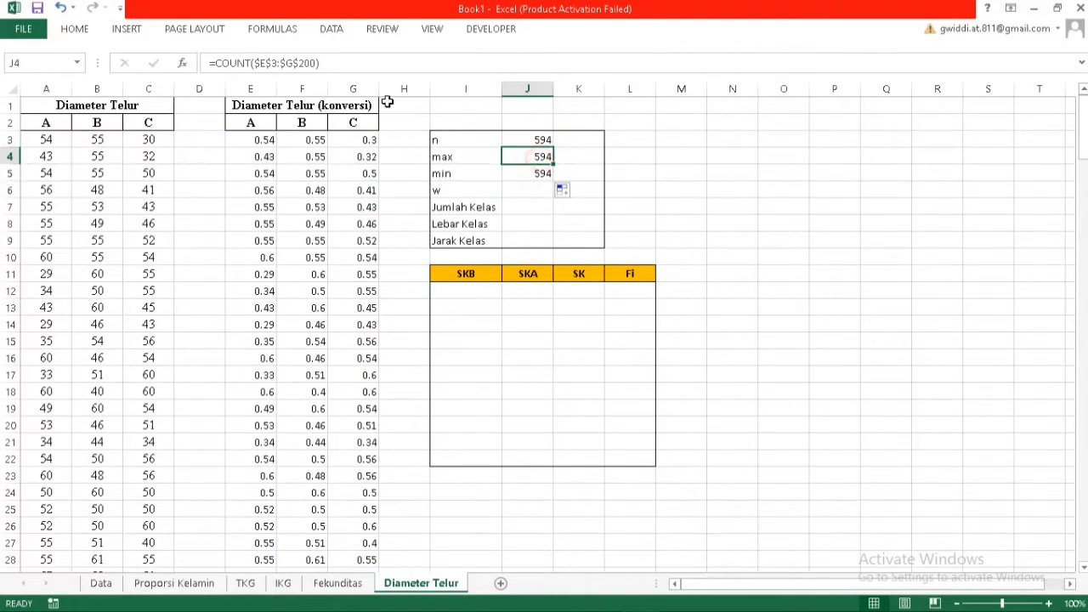
pyautogui.moveTo(252, 65); pyautogui.dragTo(218, 66)
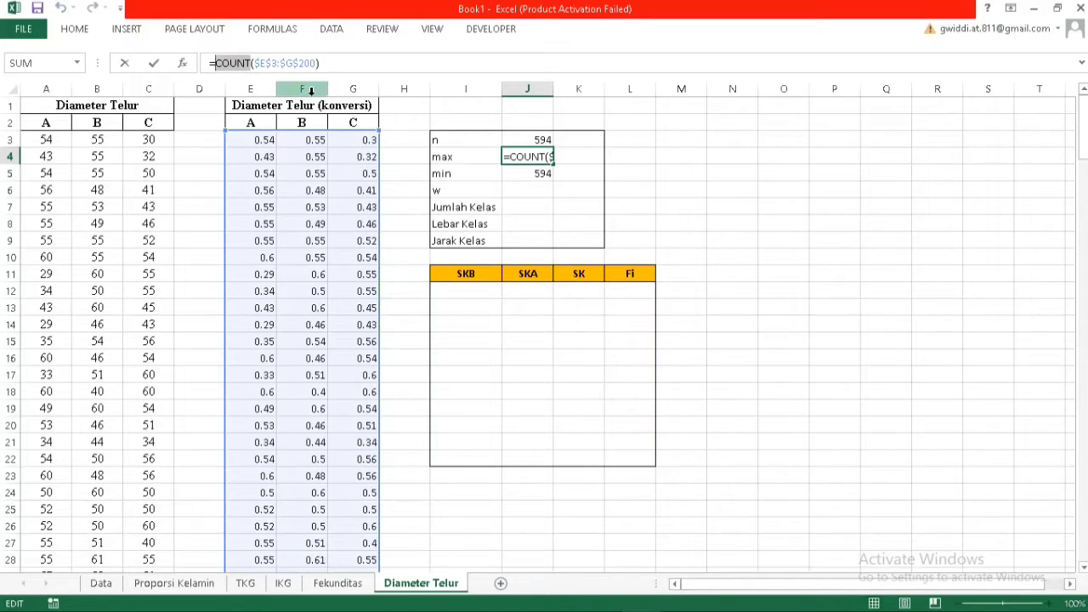
pyautogui.write('max')
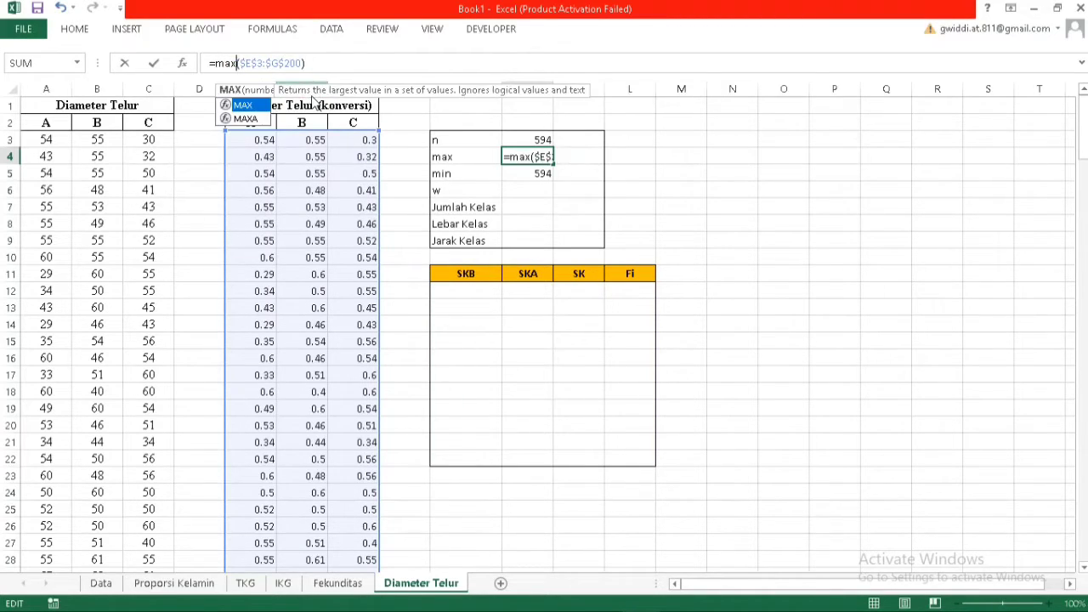
pyautogui.press('Return')
# Change the function in the min row's formula in J5 to MIN
pyautogui.moveTo(251, 63); pyautogui.dragTo(218, 66)
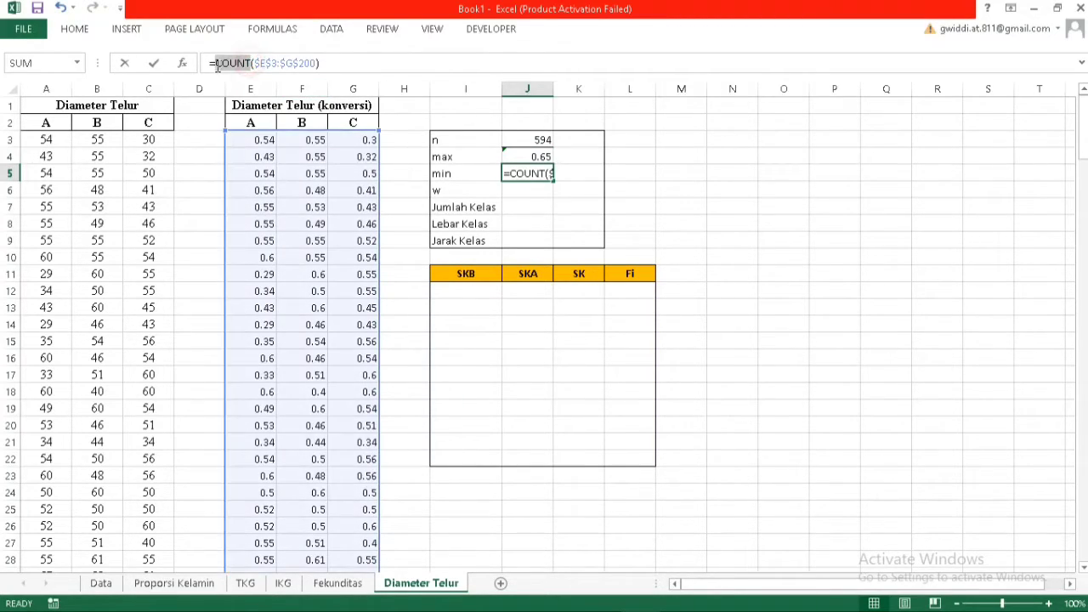
pyautogui.write('min')
pyautogui.press('Return')
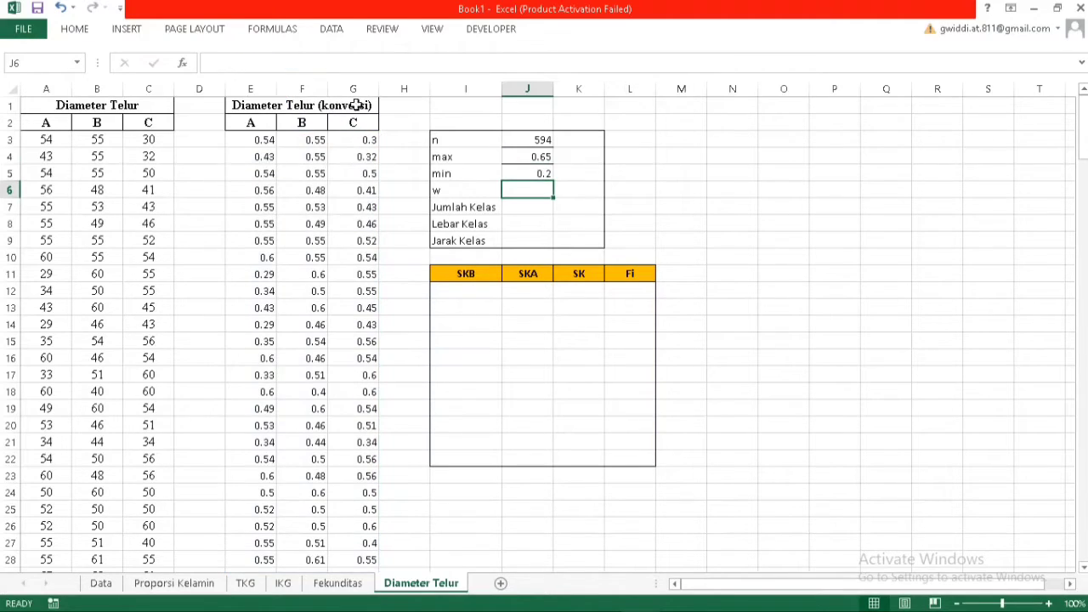
# Calculate w in J6 as max minus min with the formula =J4-J5
pyautogui.write('=')
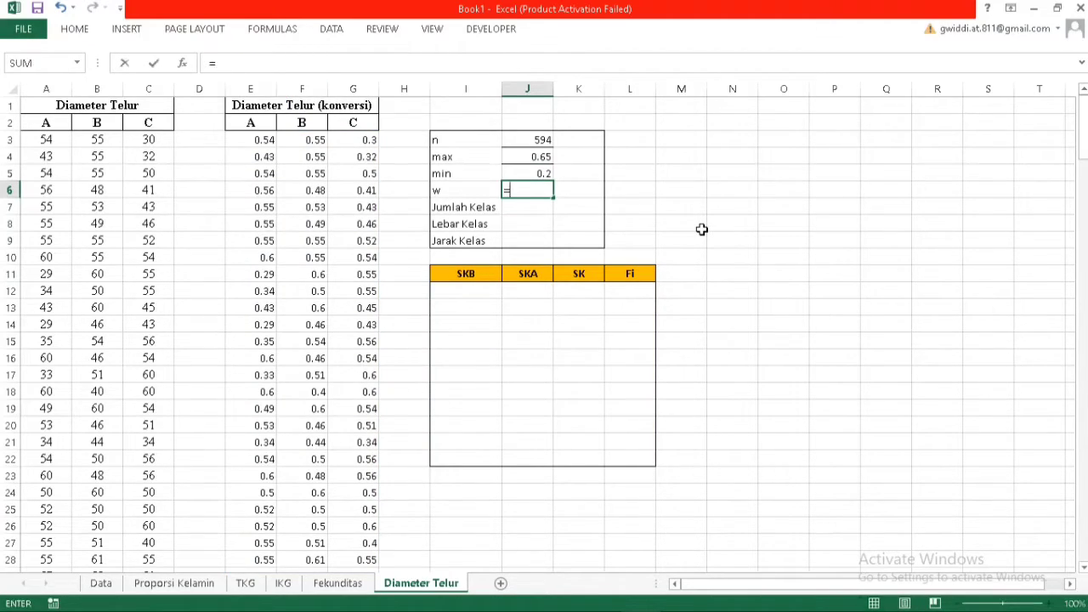
pyautogui.click(549, 160)
pyautogui.write('-')
pyautogui.click(544, 172)
pyautogui.press('Return')
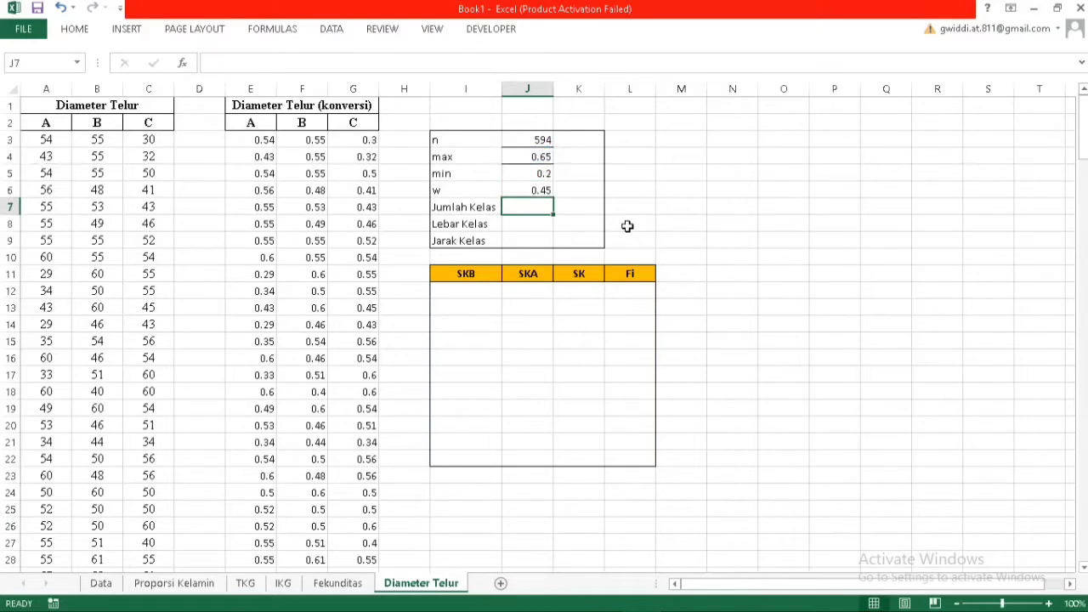
# Calculate Jumlah Kelas in J7 with =1+(3.32*(log(J3))) and enter its rounded-up value 11 in K7
pyautogui.write('=1+(3.32')
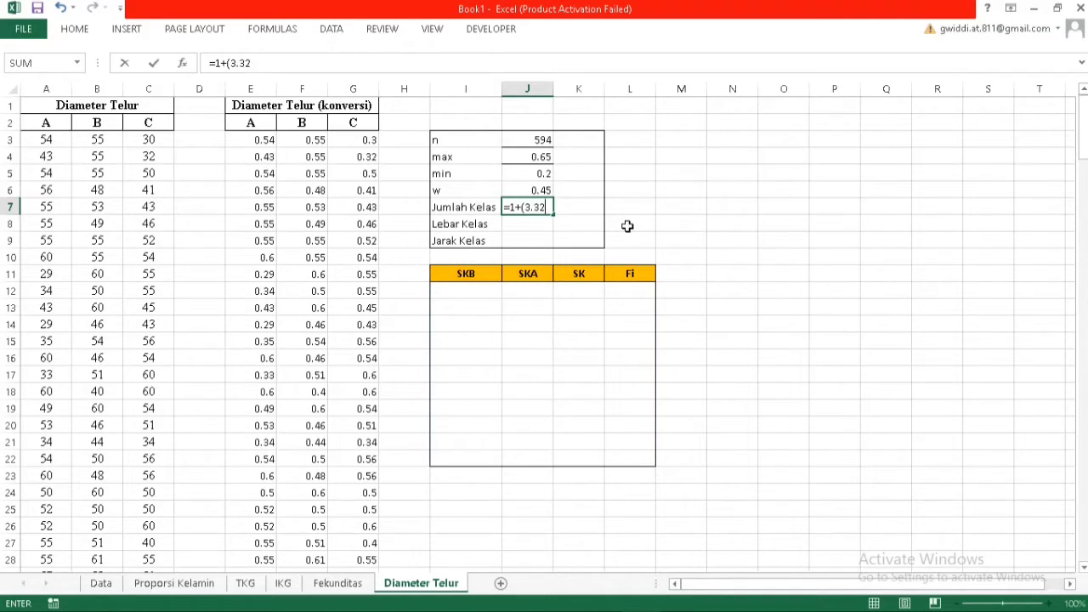
pyautogui.write('*(log(')
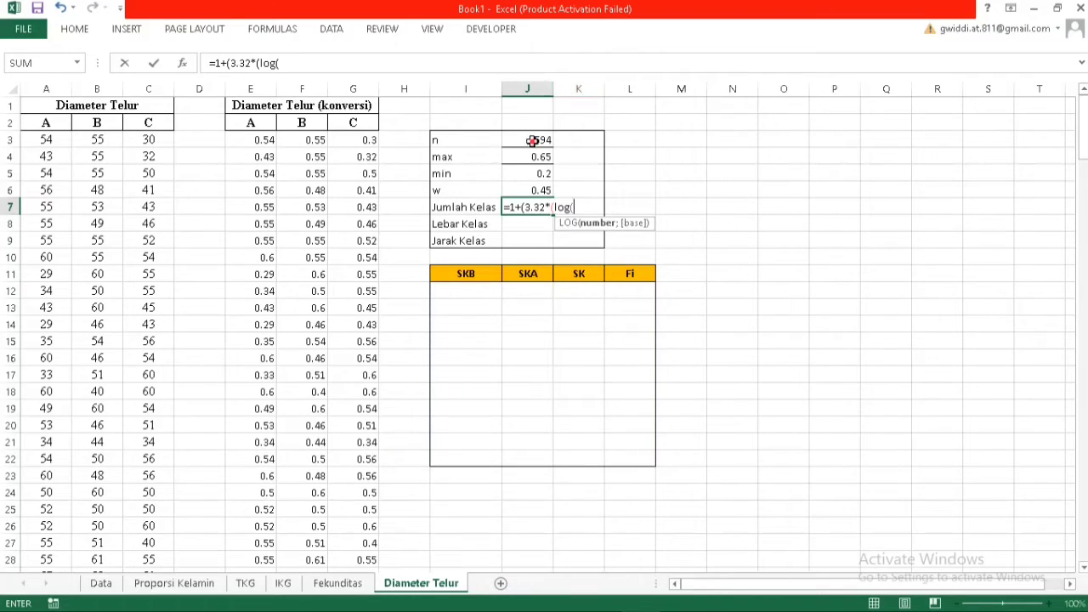
pyautogui.click(532, 140)
pyautogui.write('))')
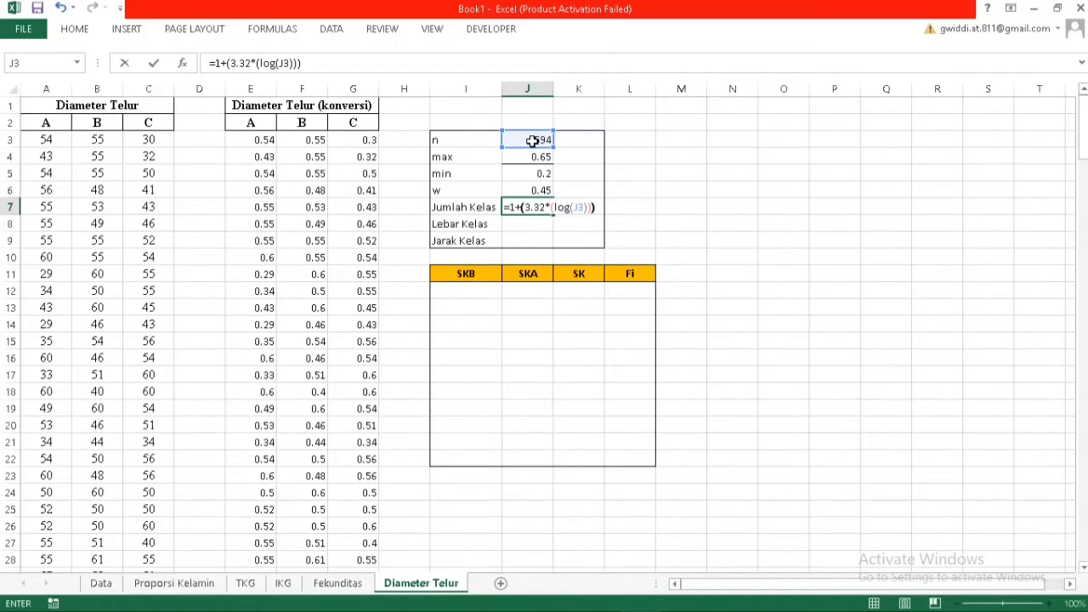
pyautogui.press('Return')
pyautogui.click(584, 211)
pyautogui.write('11')
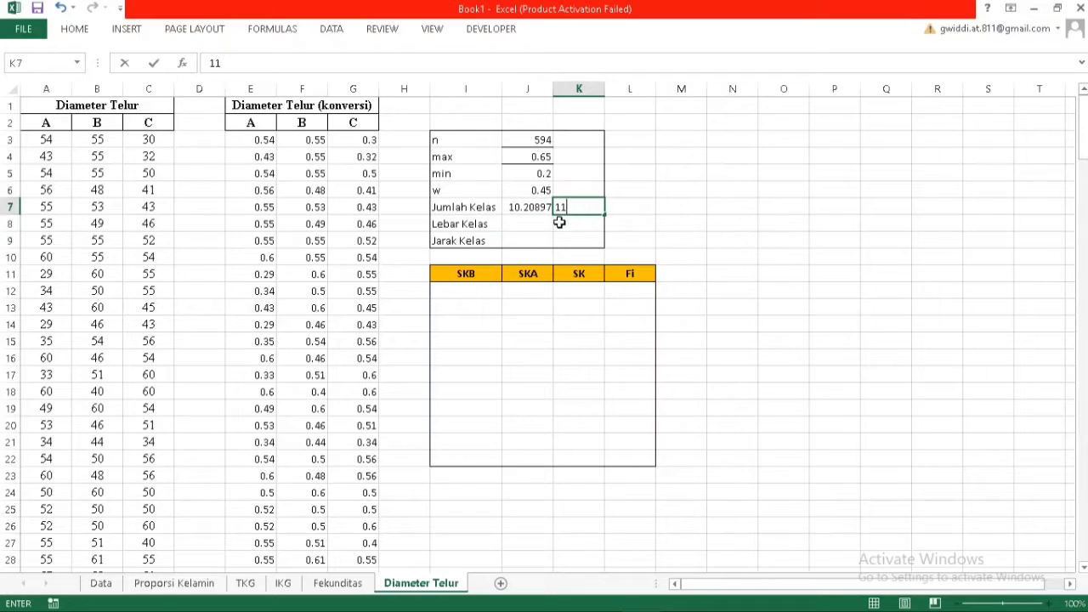
# Calculate Lebar Kelas in J8 with =J6/K7 and enter the rounded value 0.04 in K8
pyautogui.click(540, 223)
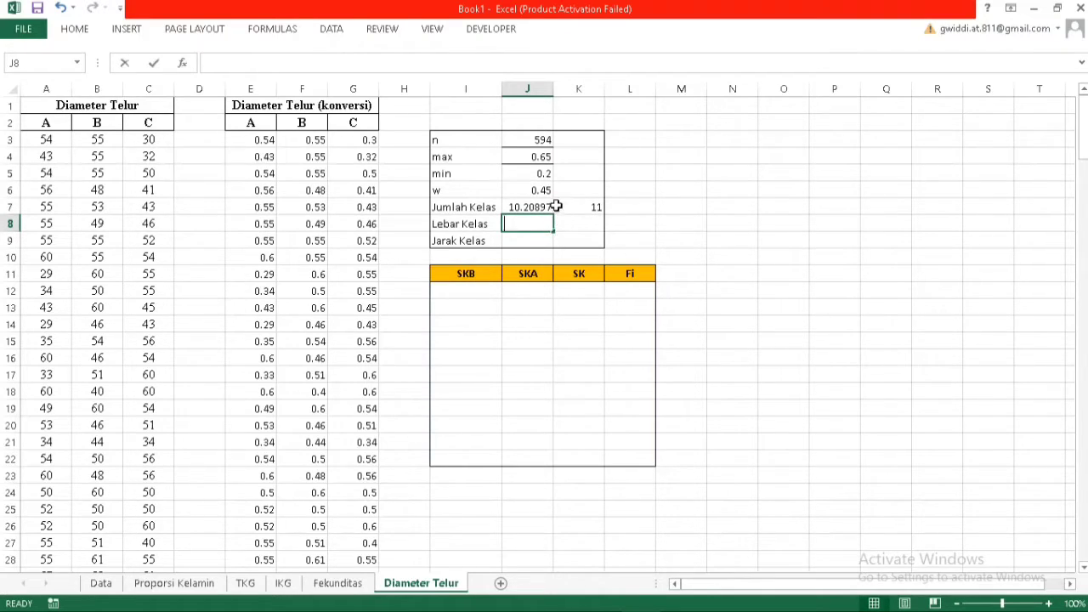
pyautogui.write('=')
pyautogui.click(548, 192)
pyautogui.write('/')
pyautogui.click(595, 208)
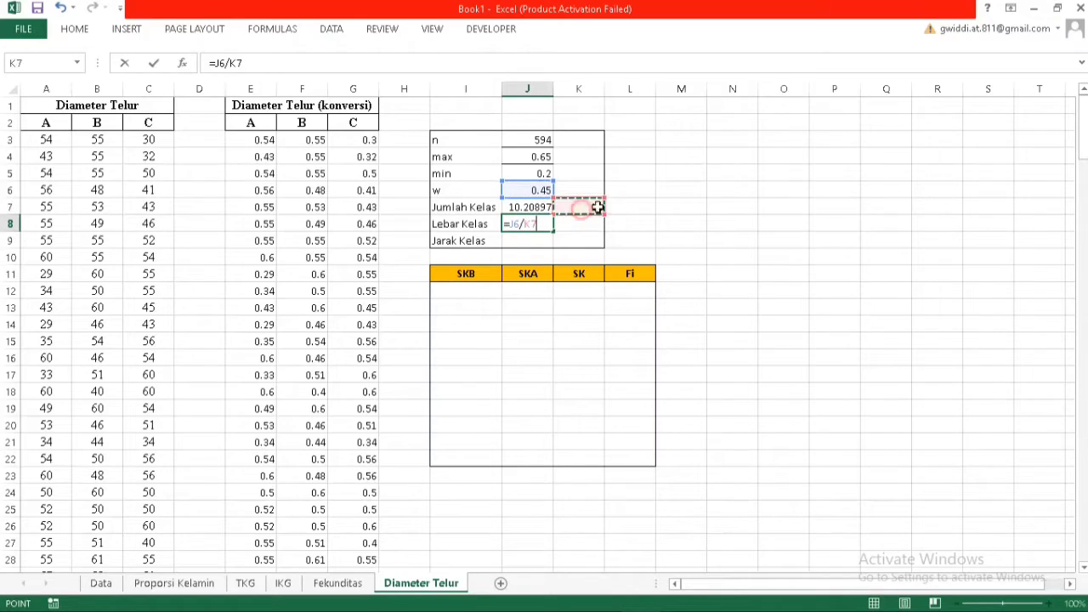
pyautogui.press('Return')
pyautogui.click(593, 225)
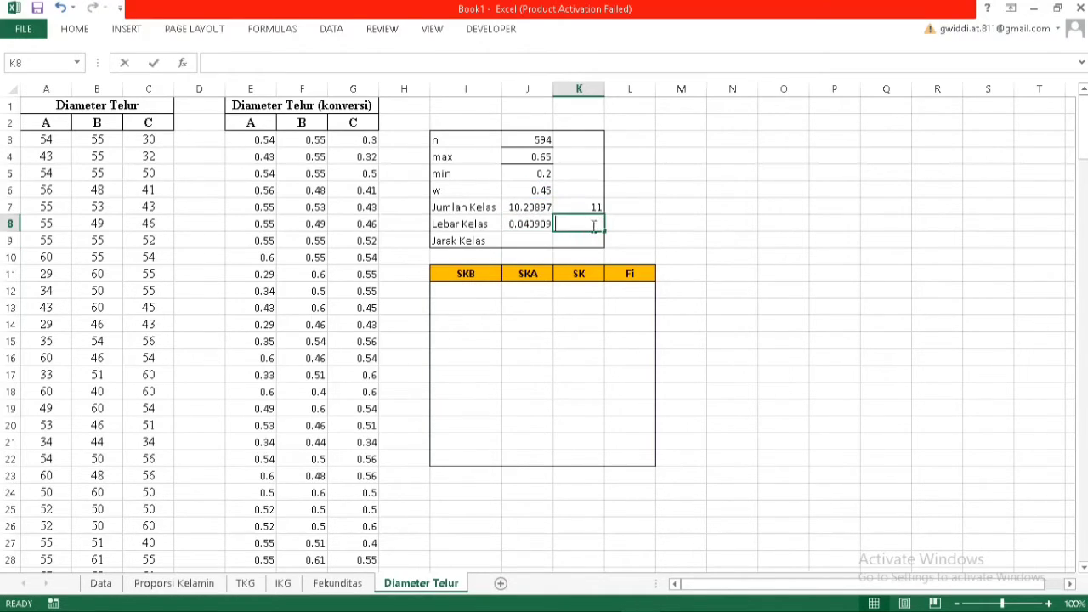
pyautogui.write('0.04')
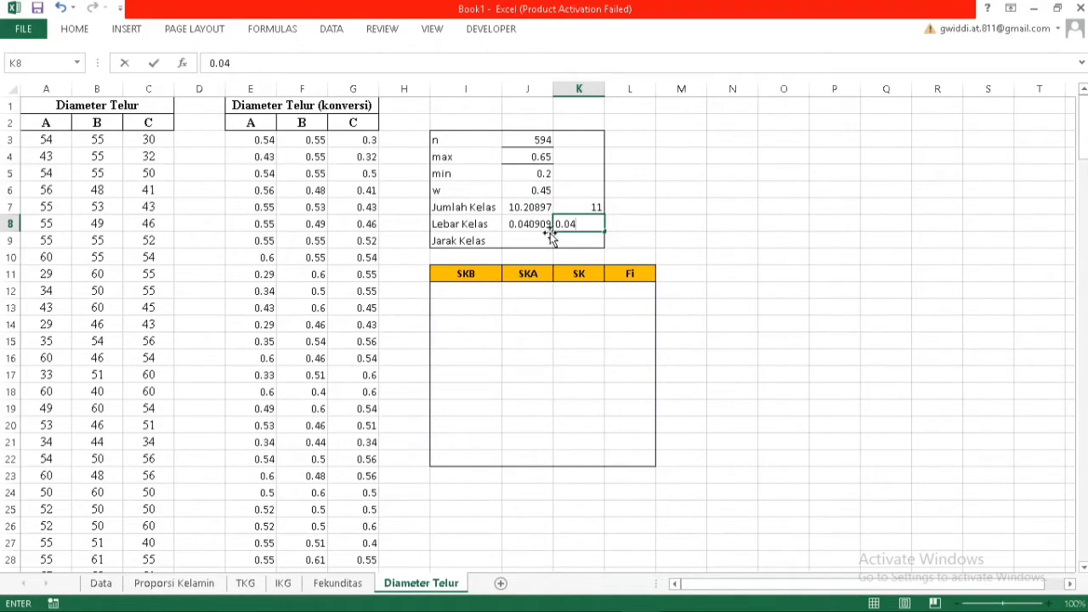
# Calculate Jarak Kelas in J9 with the formula =K8+0.01
pyautogui.click(535, 245)
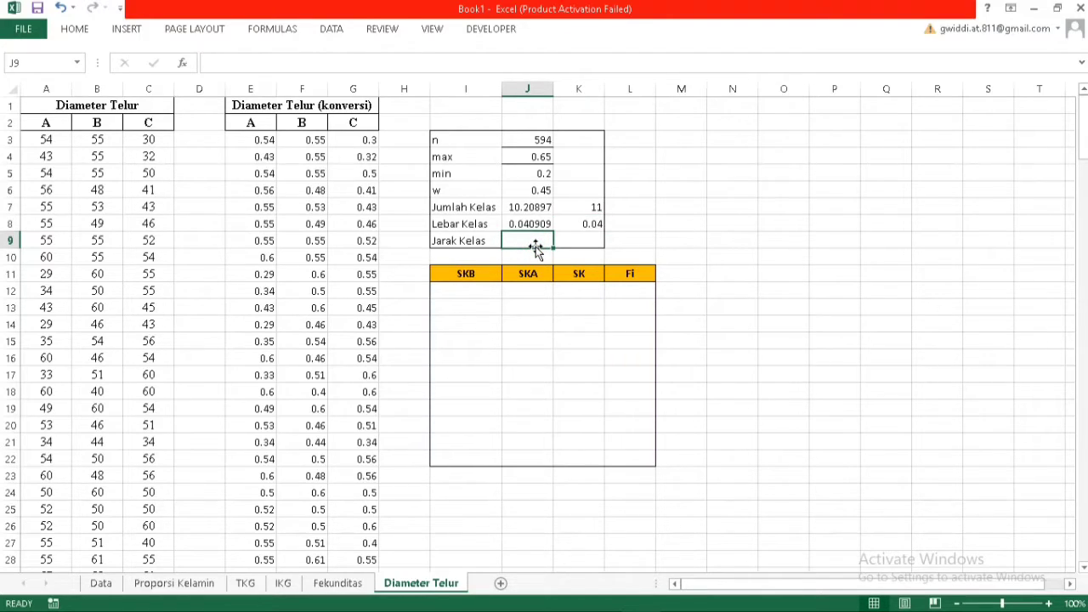
pyautogui.write('=')
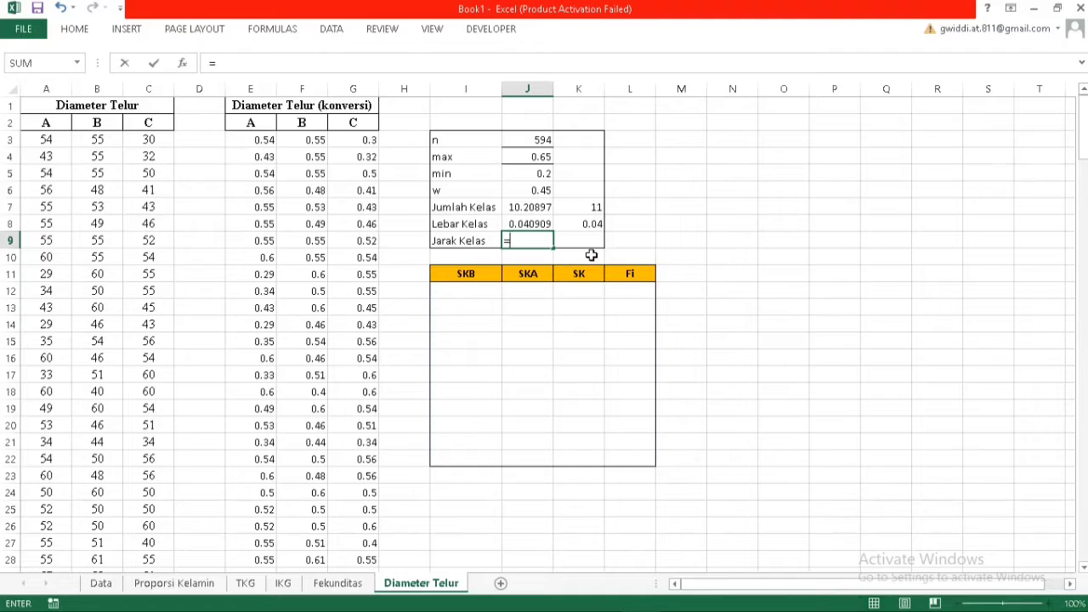
pyautogui.click(594, 224)
pyautogui.write('+')
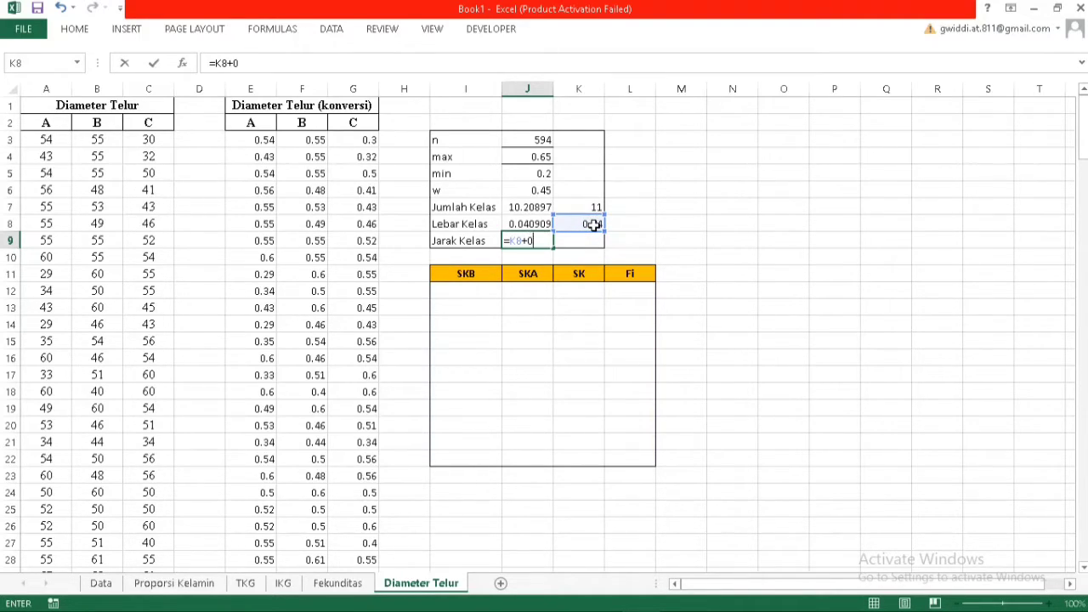
pyautogui.write('0.01')
pyautogui.press('Return')
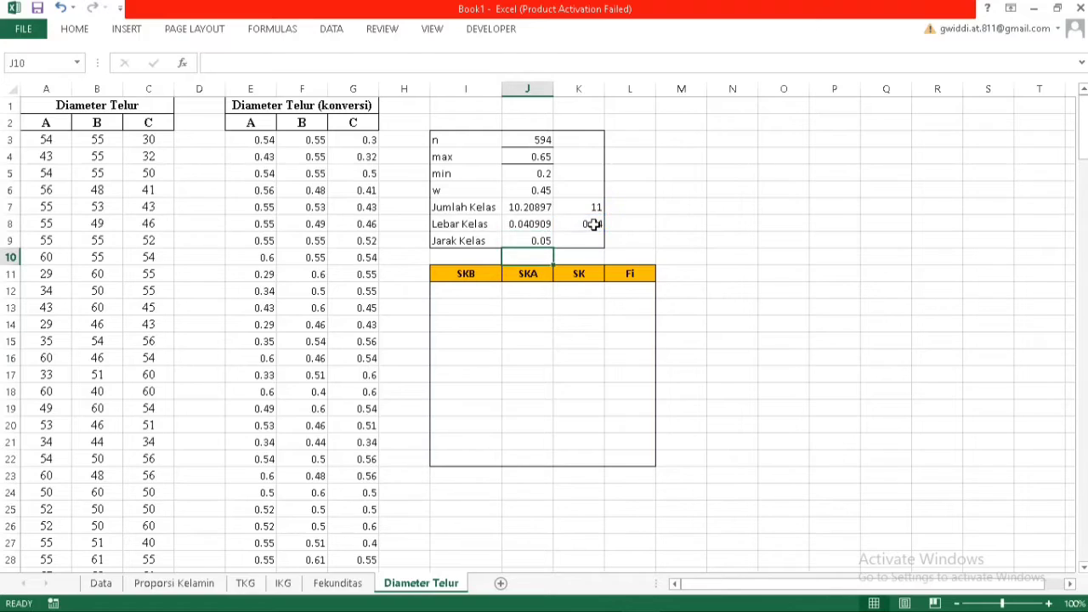
pyautogui.click(733, 339)
# Link the first SKB value in I12 to the minimum with the formula =J5
pyautogui.click(493, 294)
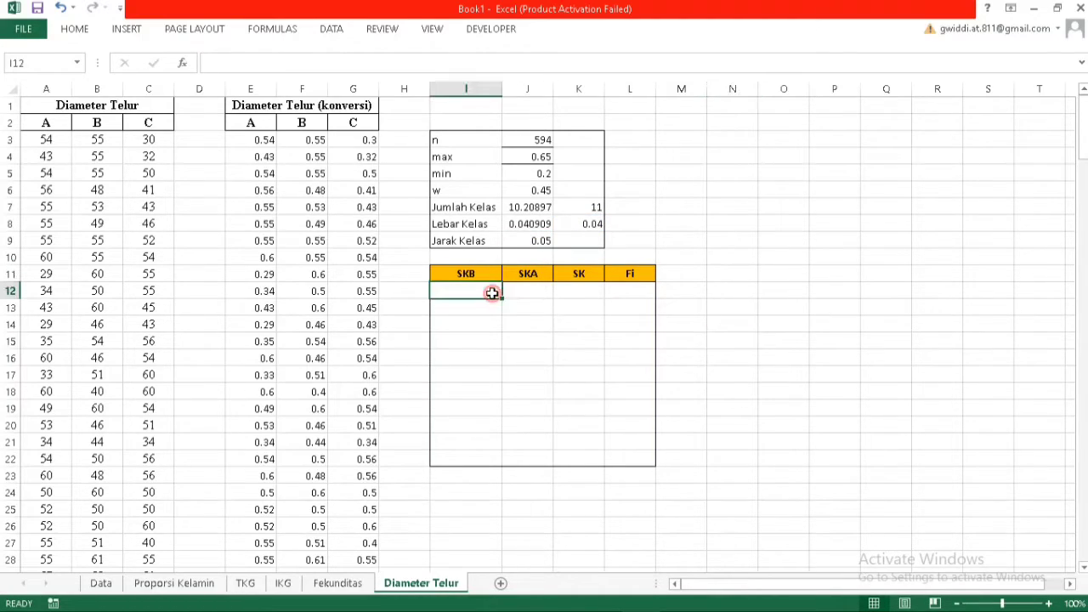
pyautogui.write('=')
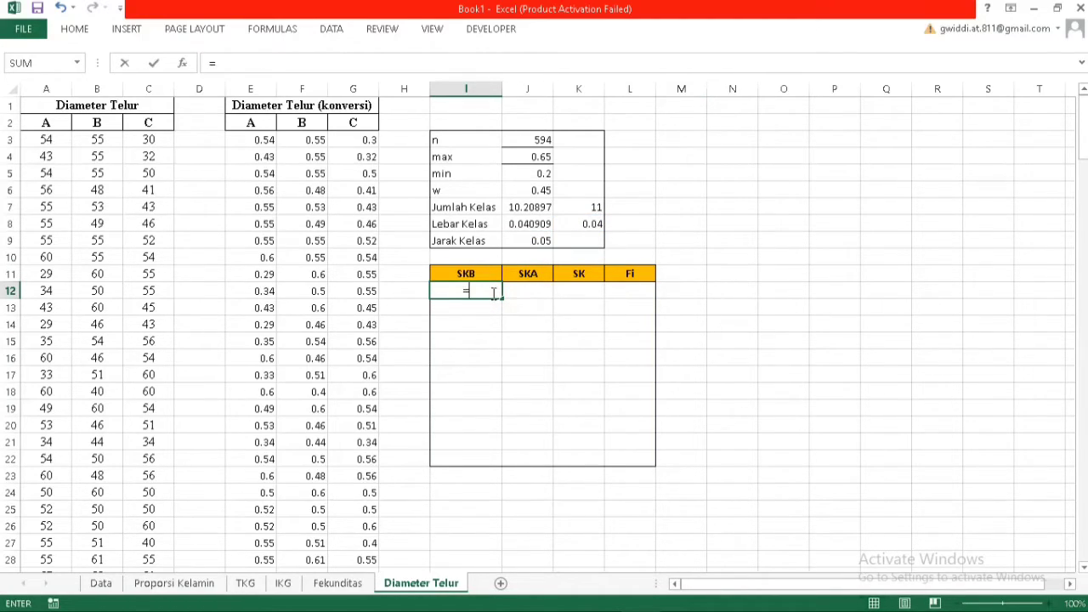
pyautogui.click(544, 175)
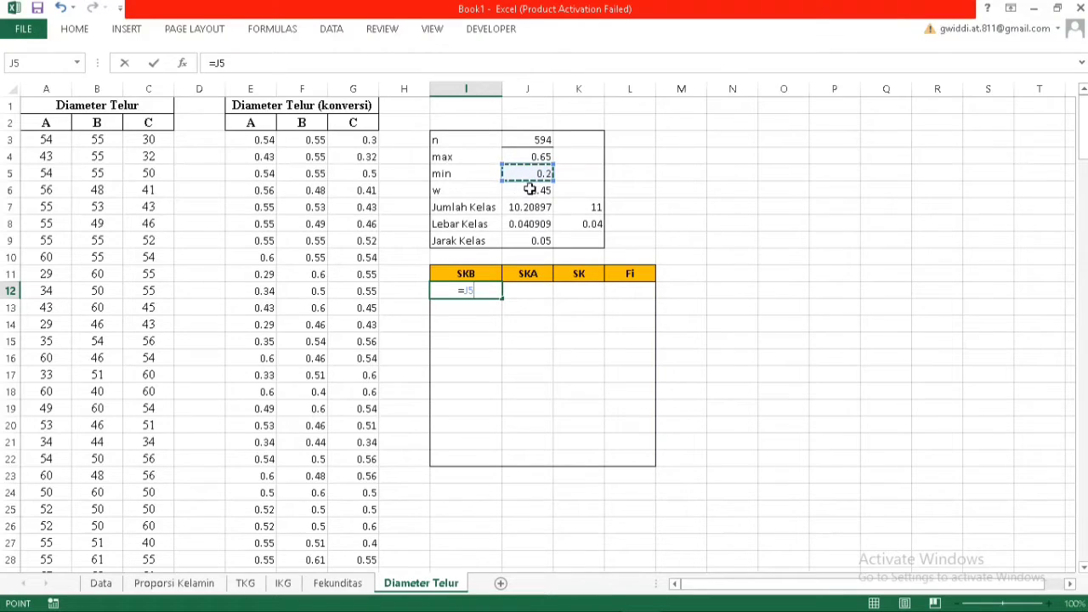
pyautogui.press('Return')
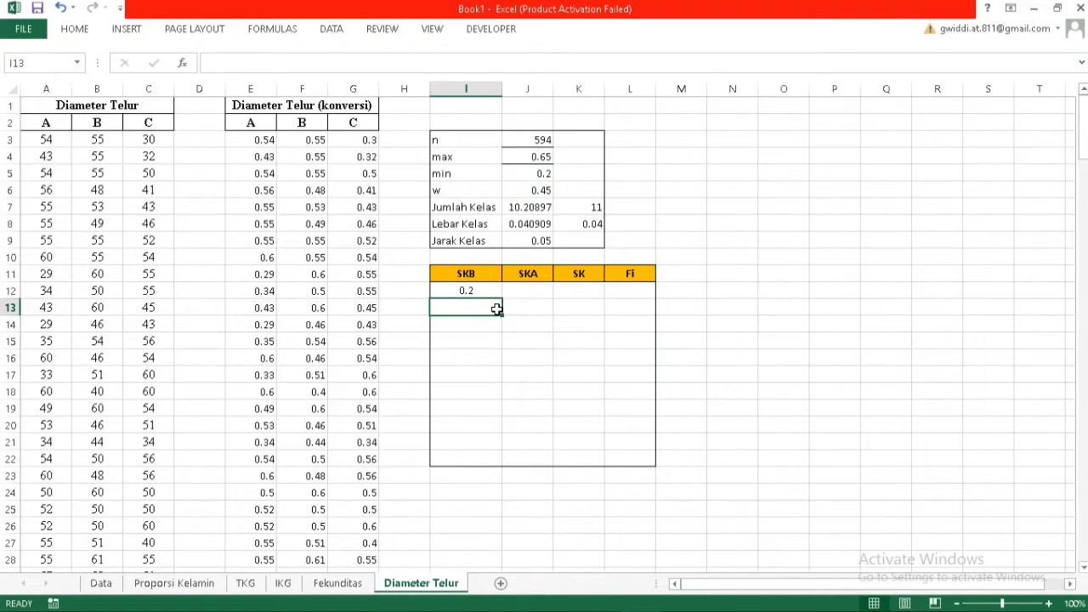
# Calculate the second SKB value in I13 with =I12+$J$9 and fill the formula down to I22
pyautogui.write('=')
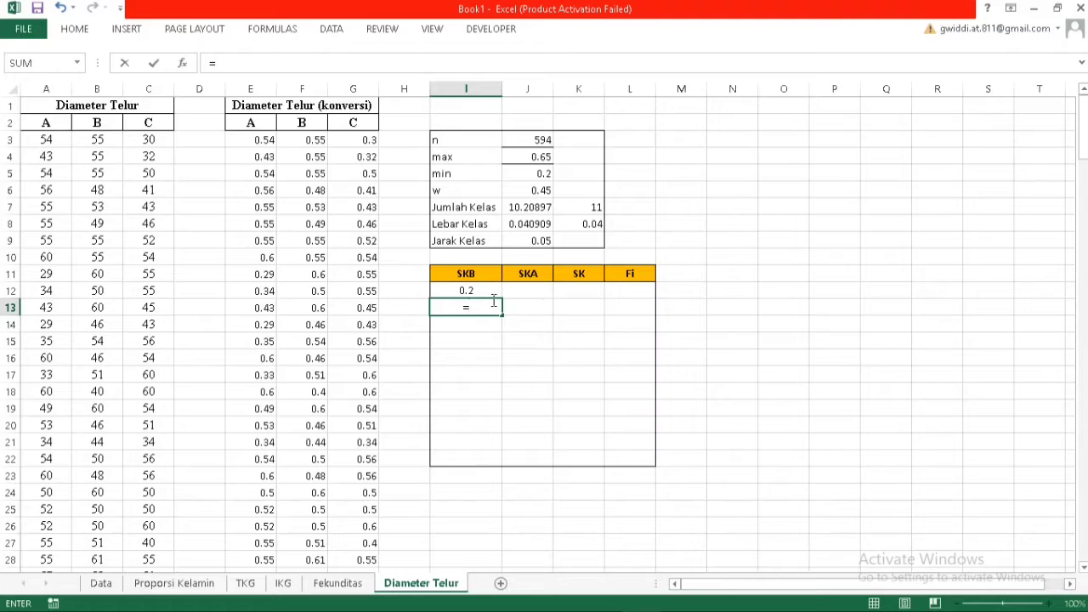
pyautogui.click(492, 290)
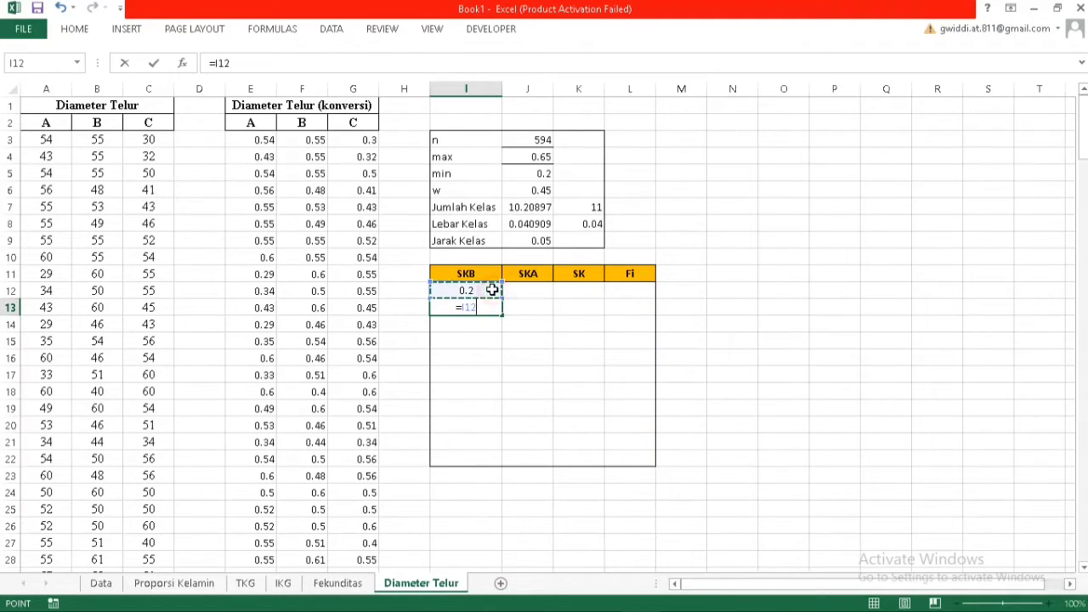
pyautogui.write('+')
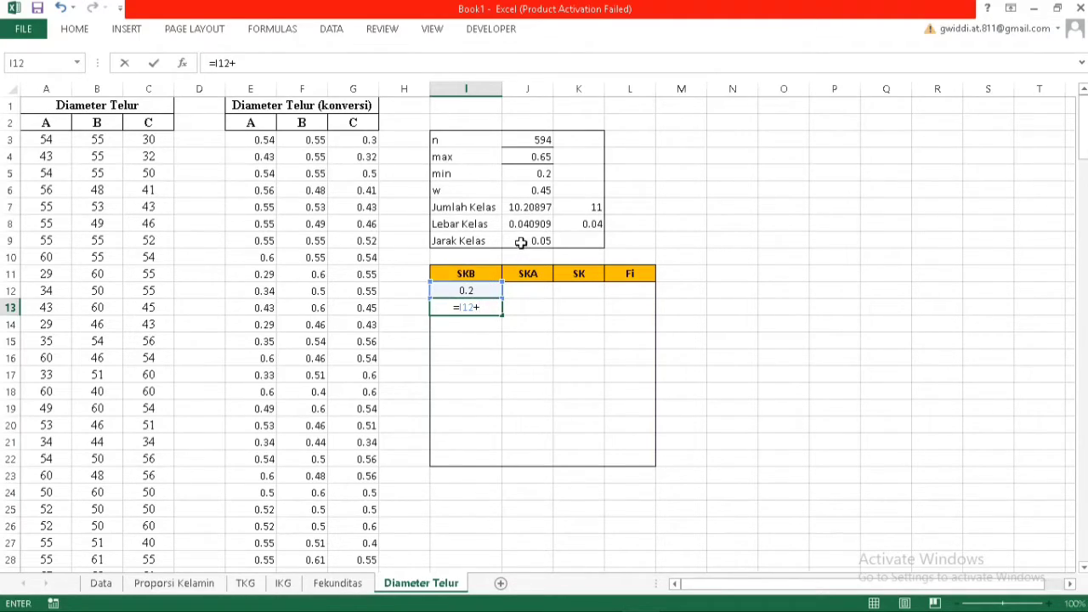
pyautogui.click(523, 242)
pyautogui.press('F4')
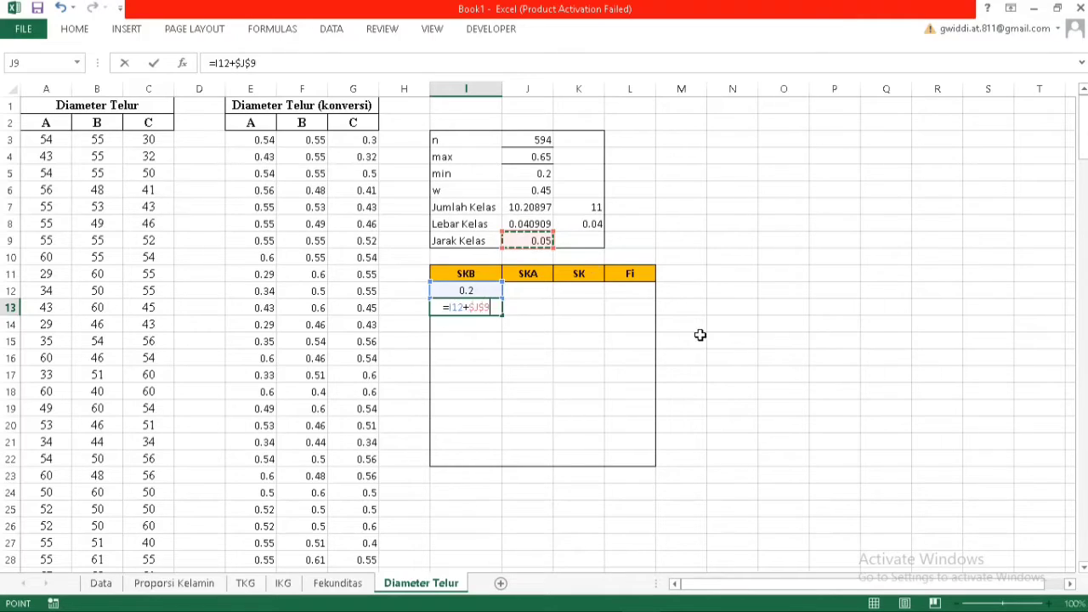
pyautogui.hotkey('ctrl', 'Return')
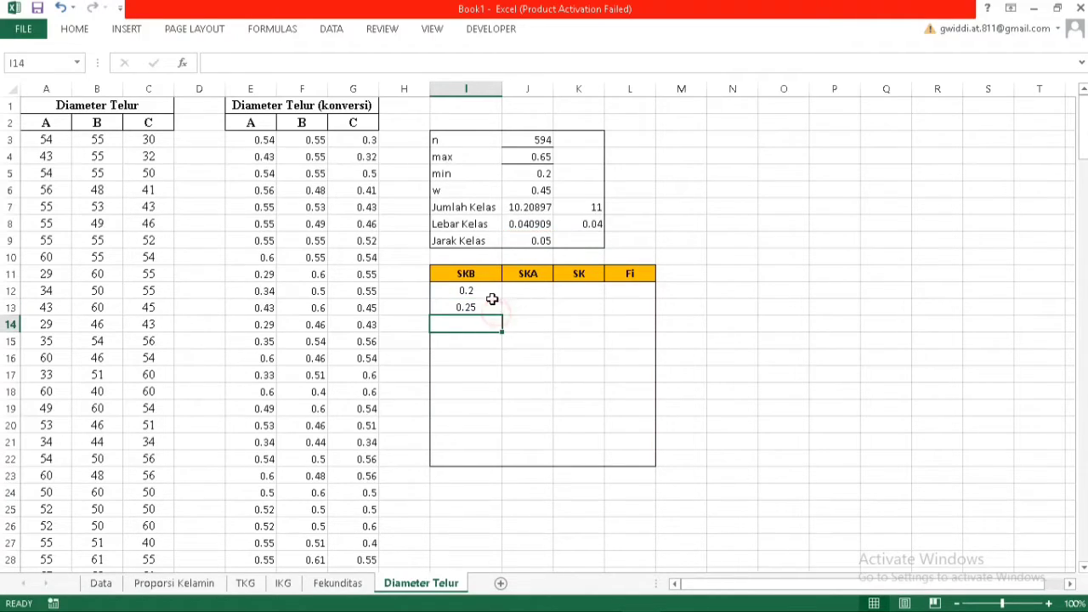
pyautogui.click(487, 307)
pyautogui.moveTo(501, 314); pyautogui.dragTo(498, 469)
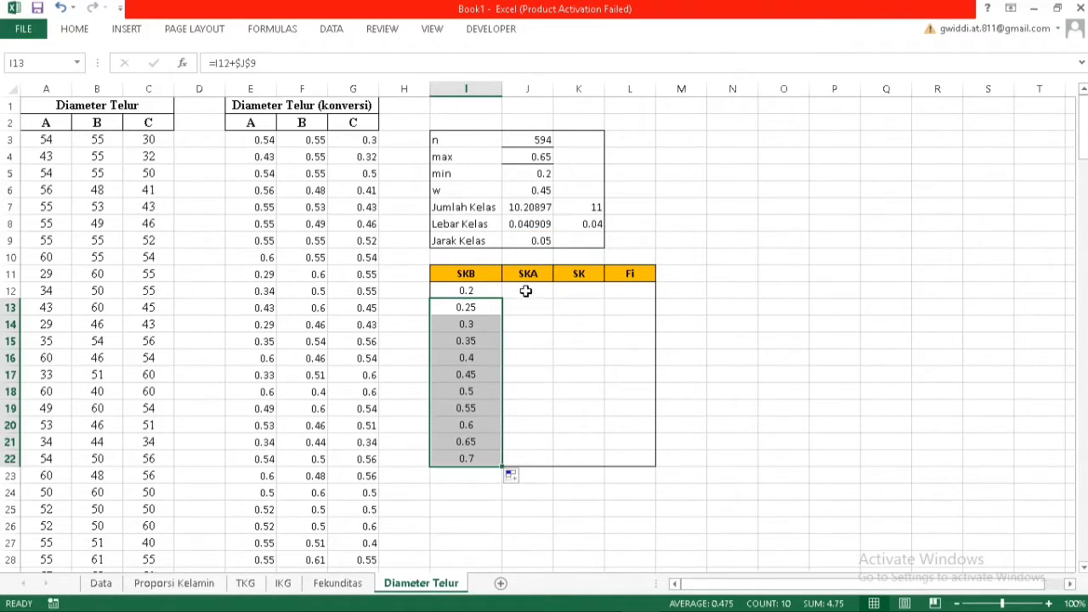
# Calculate the SKA values with =I12+$K$8 in J12 and fill the formula down to J22
pyautogui.click(531, 290)
pyautogui.write('=')
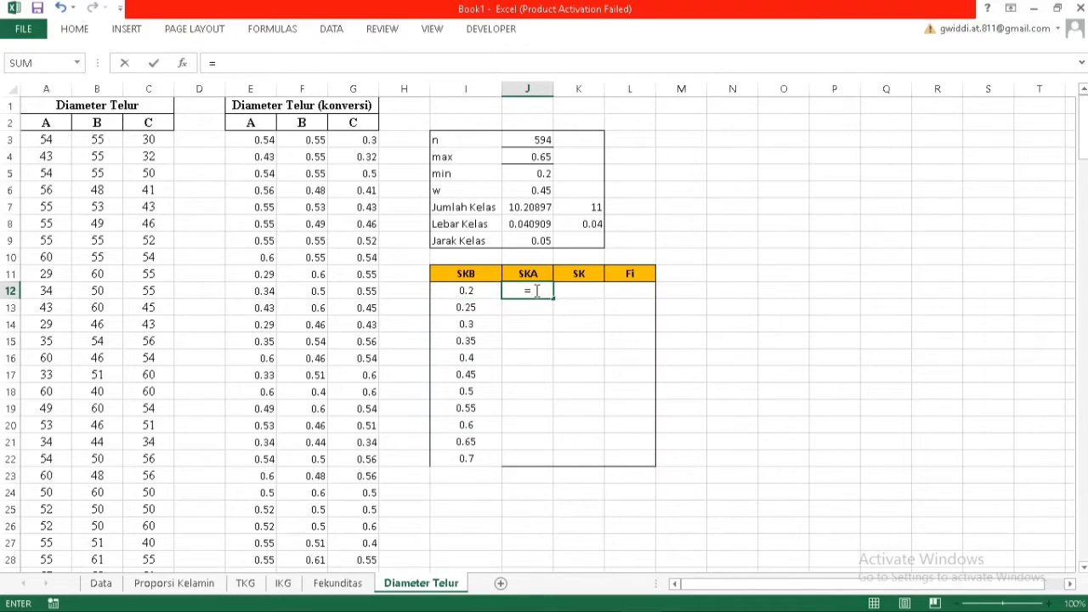
pyautogui.click(481, 290)
pyautogui.write('+')
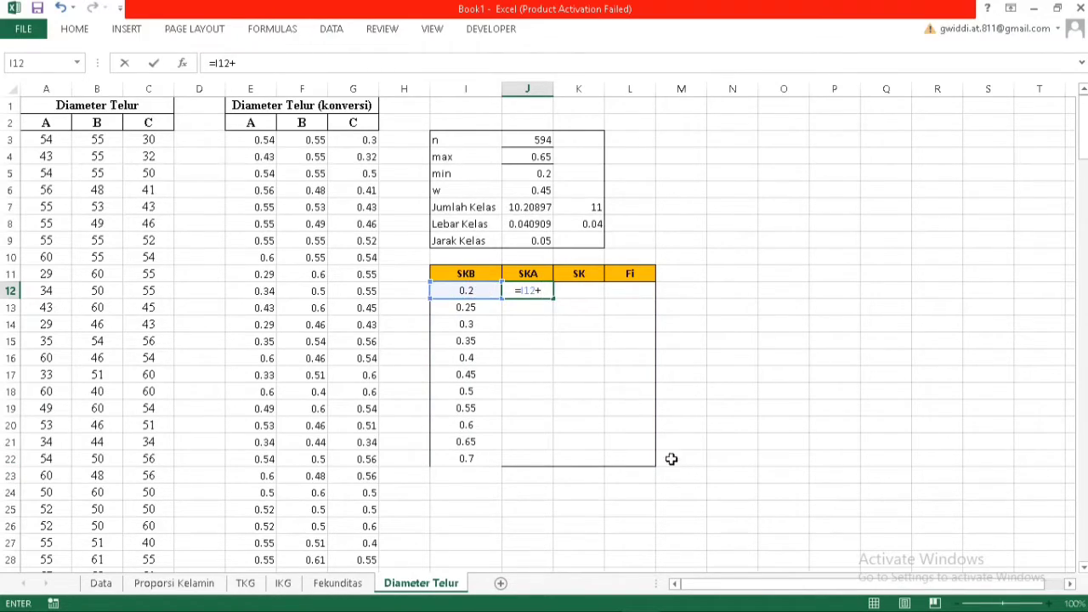
pyautogui.click(587, 224)
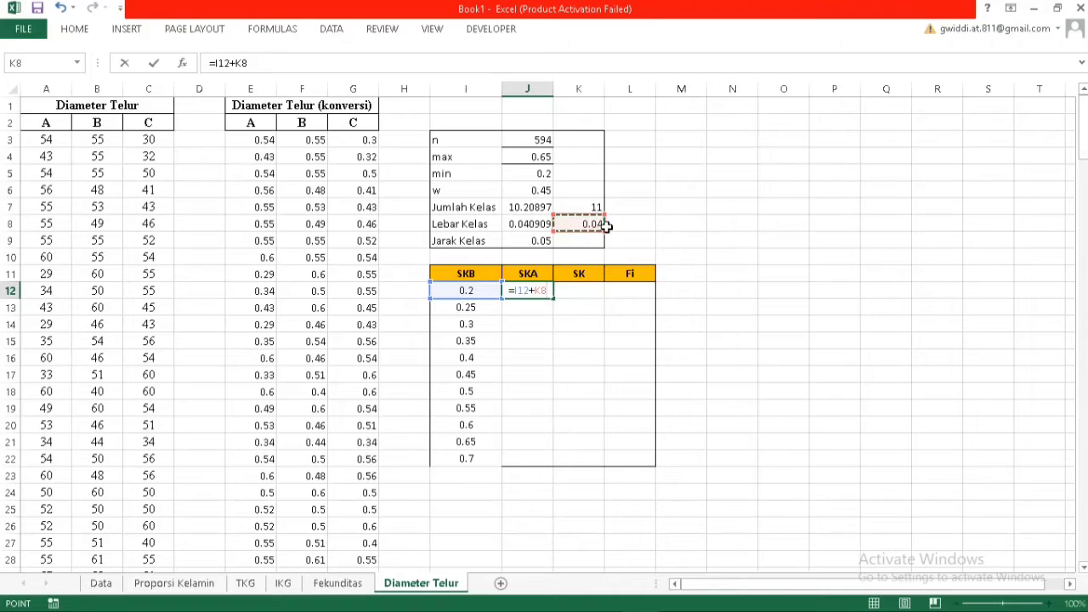
pyautogui.press('Return')
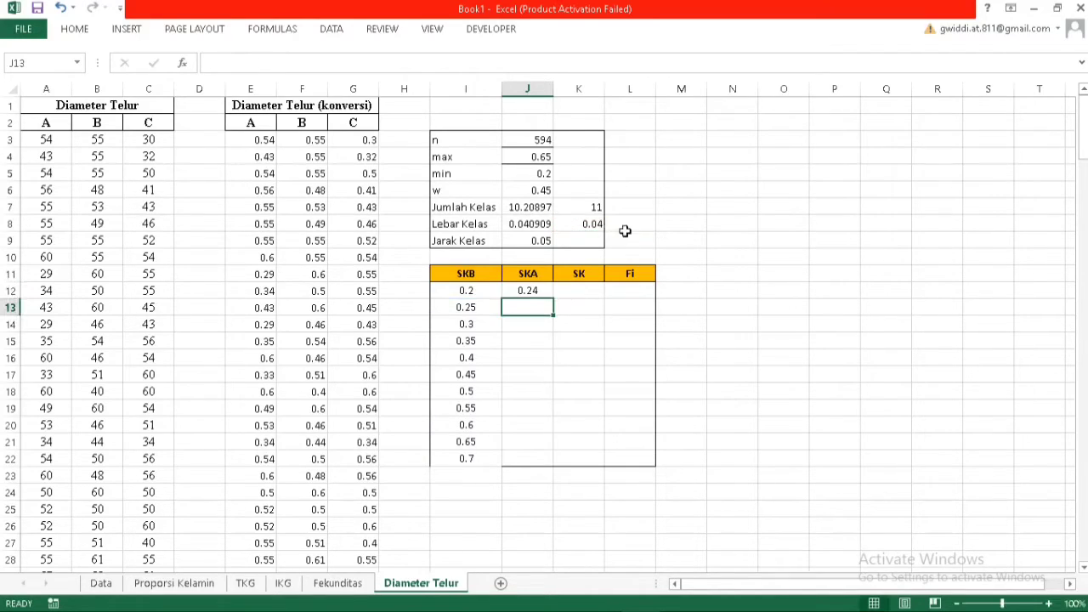
pyautogui.click(544, 291)
pyautogui.moveTo(553, 298); pyautogui.dragTo(558, 474)
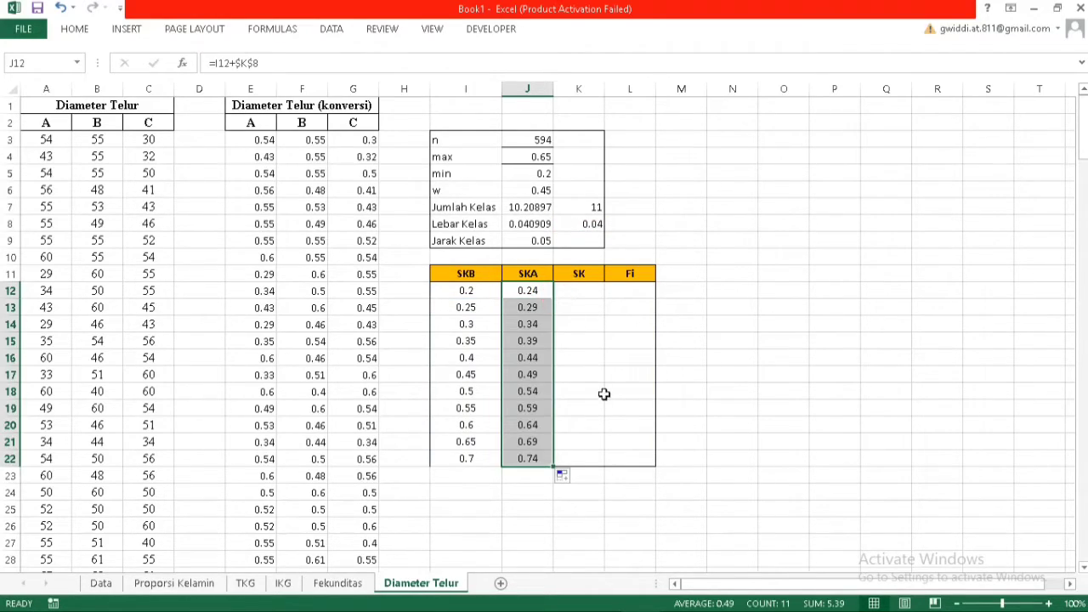
pyautogui.click(629, 409)
# Build the SK class labels with =I12&-J12 in K12 and fill the formula down to K22
pyautogui.click(579, 289)
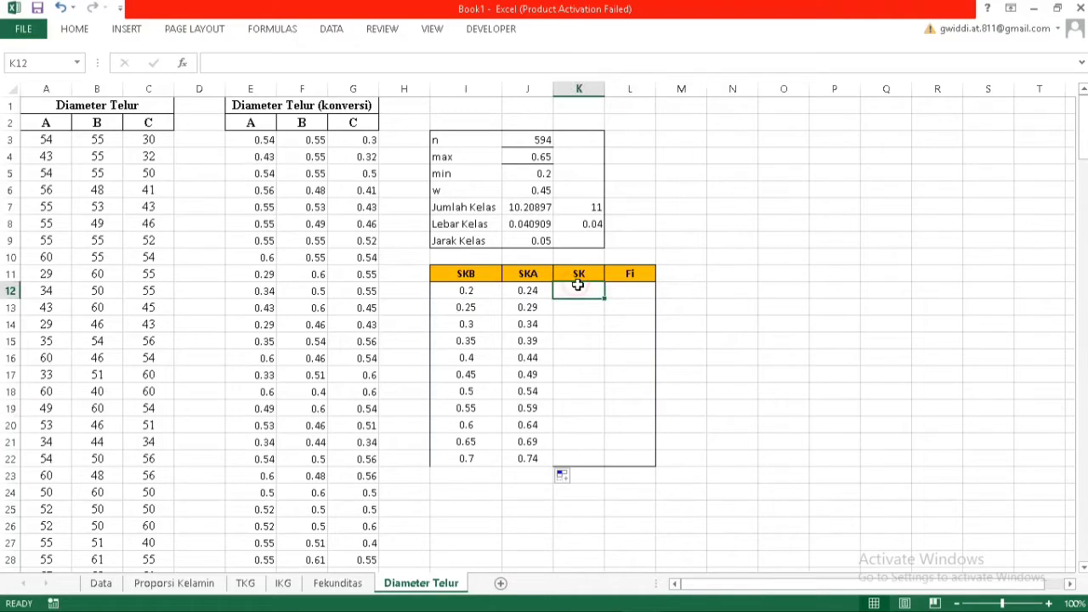
pyautogui.write('=')
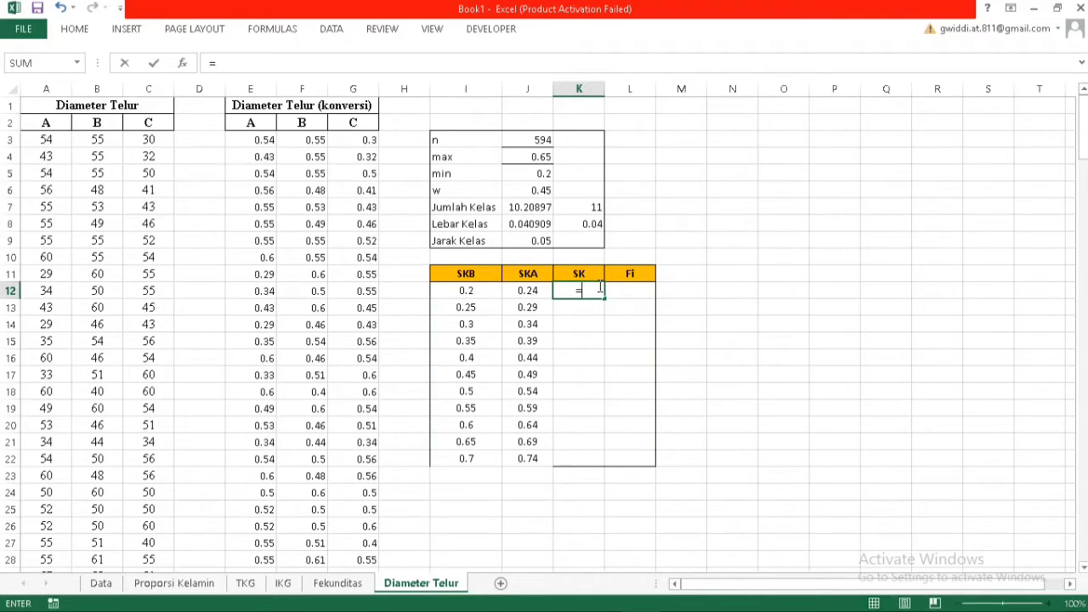
pyautogui.click(467, 293)
pyautogui.write('&-')
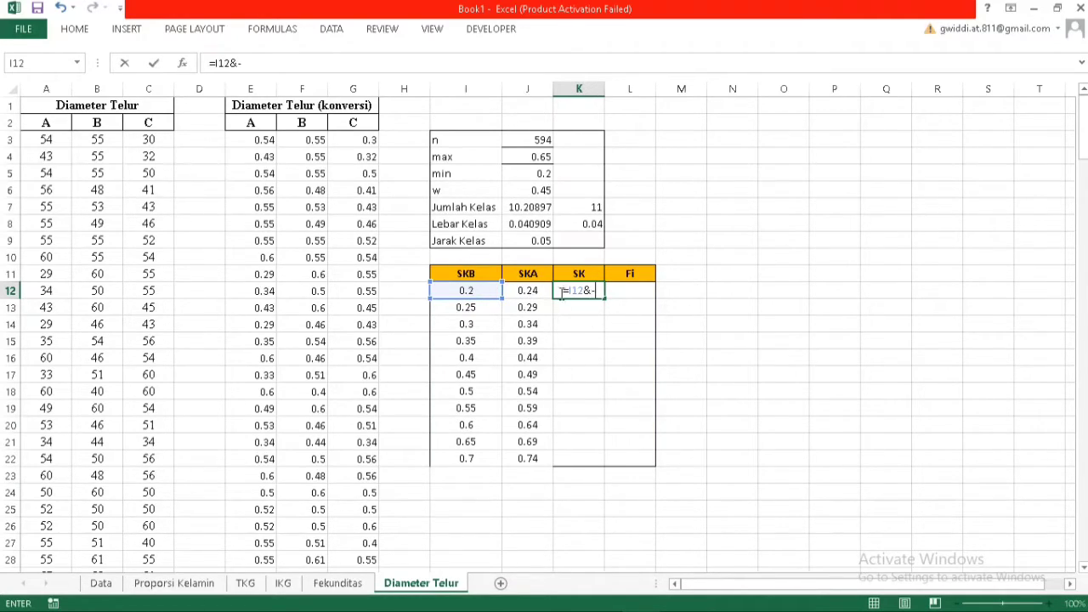
pyautogui.click(527, 290)
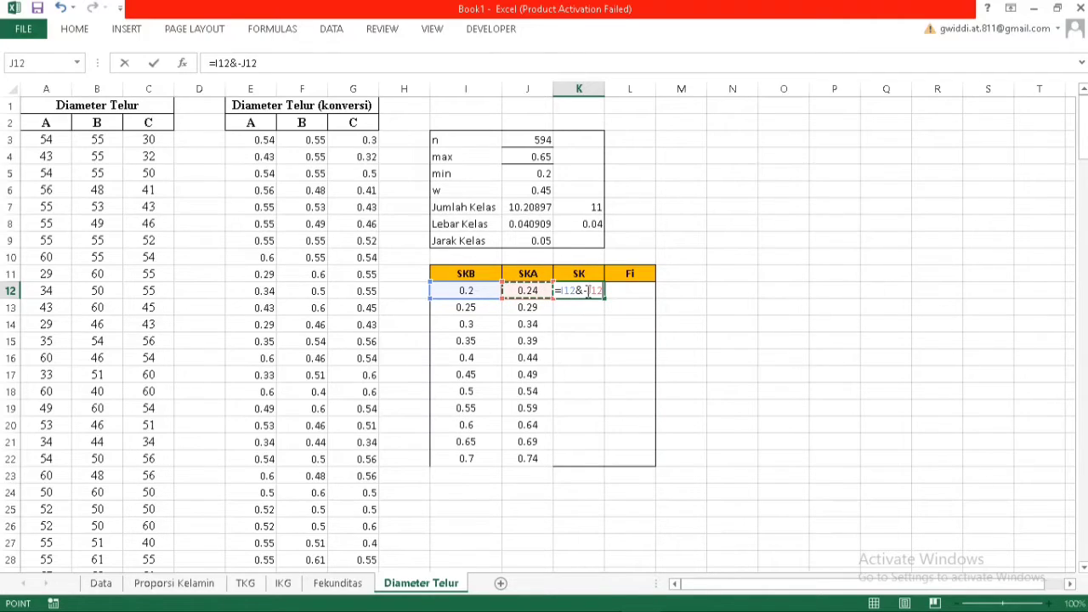
pyautogui.press('Return')
pyautogui.click(593, 293)
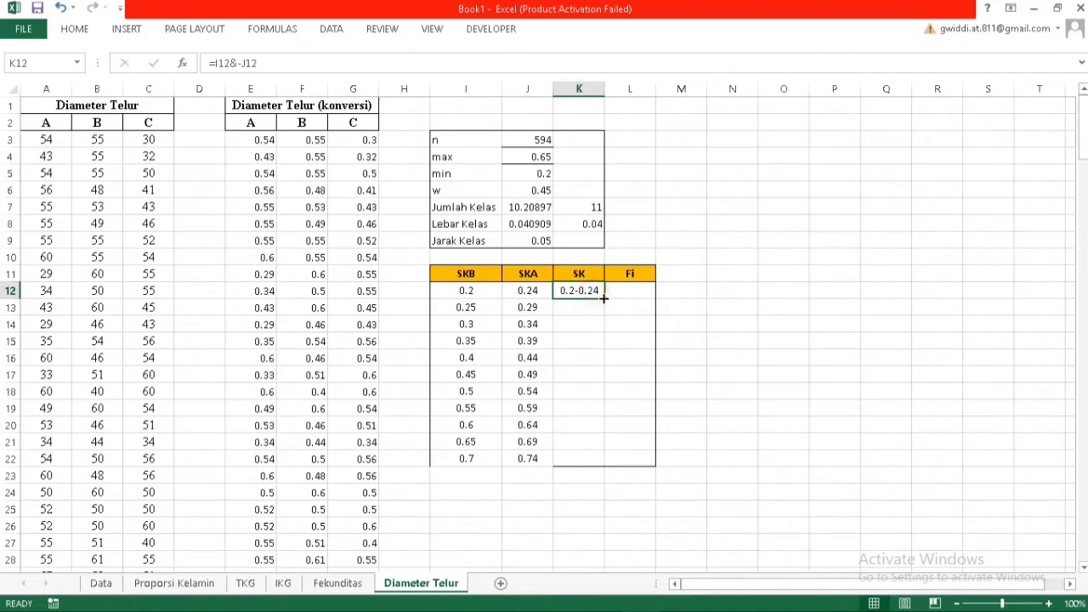
pyautogui.doubleClick(605, 298)
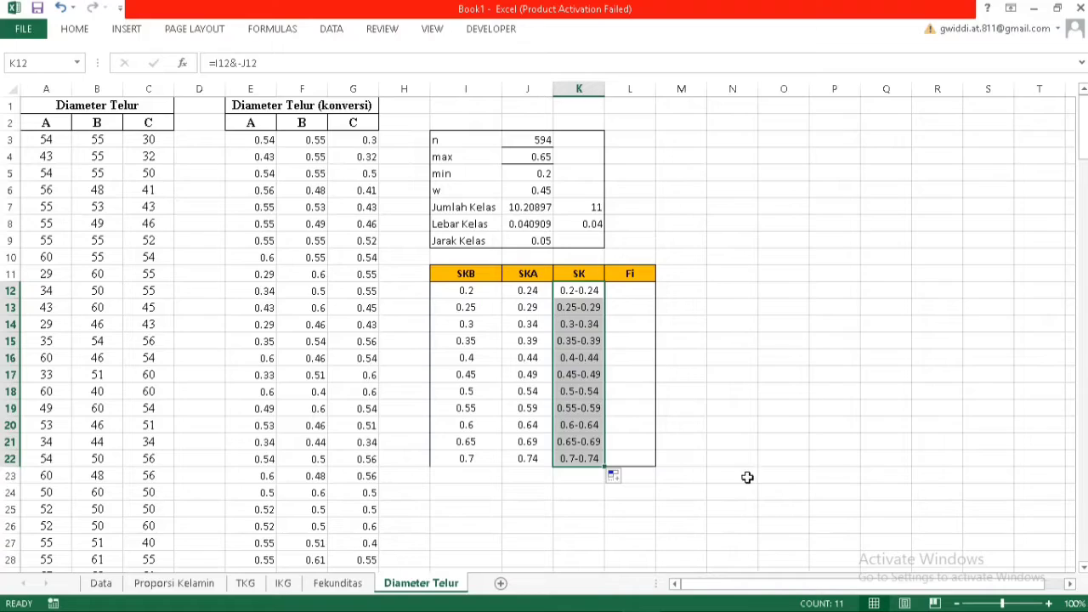
# Calculate the Fi class frequencies in L12:L22 with the array formula =FREQUENCY(E3:G200;J12:J22)
pyautogui.moveTo(634, 289); pyautogui.dragTo(630, 459)
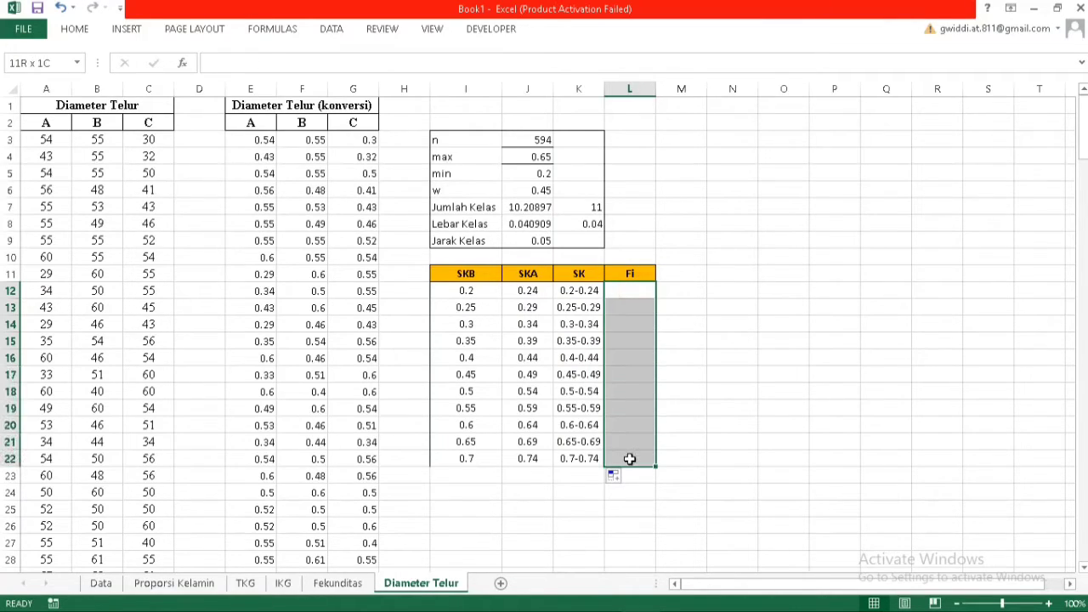
pyautogui.write('=')
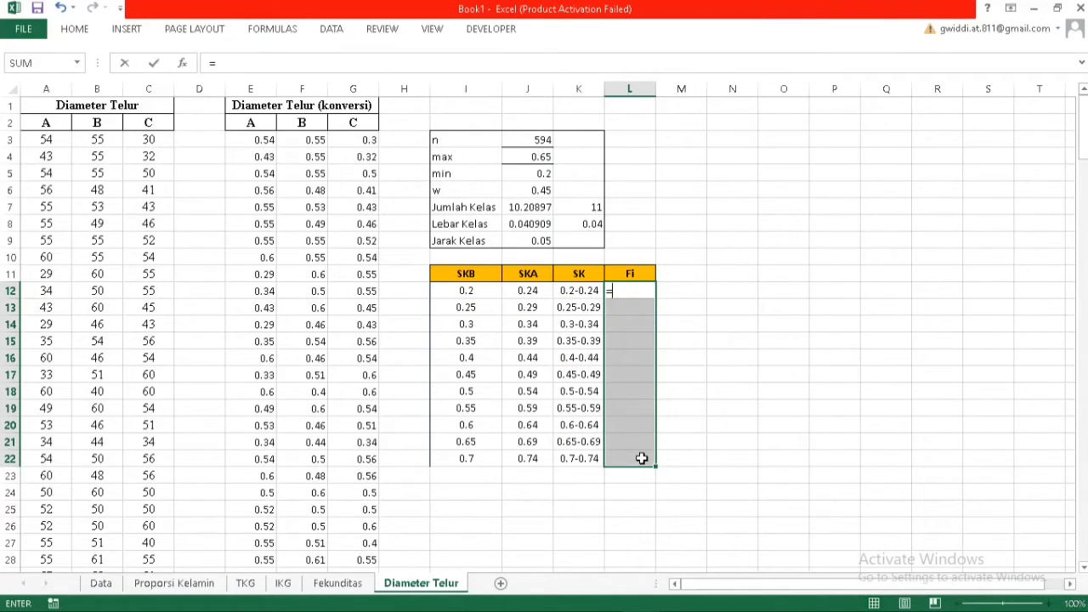
pyautogui.write('freq')
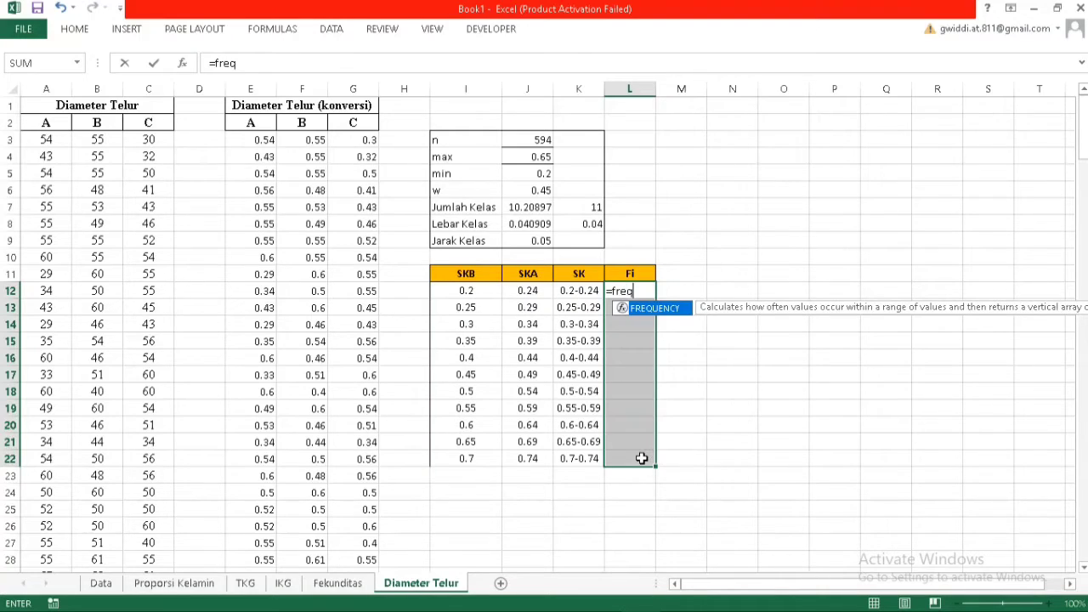
pyautogui.doubleClick(654, 311)
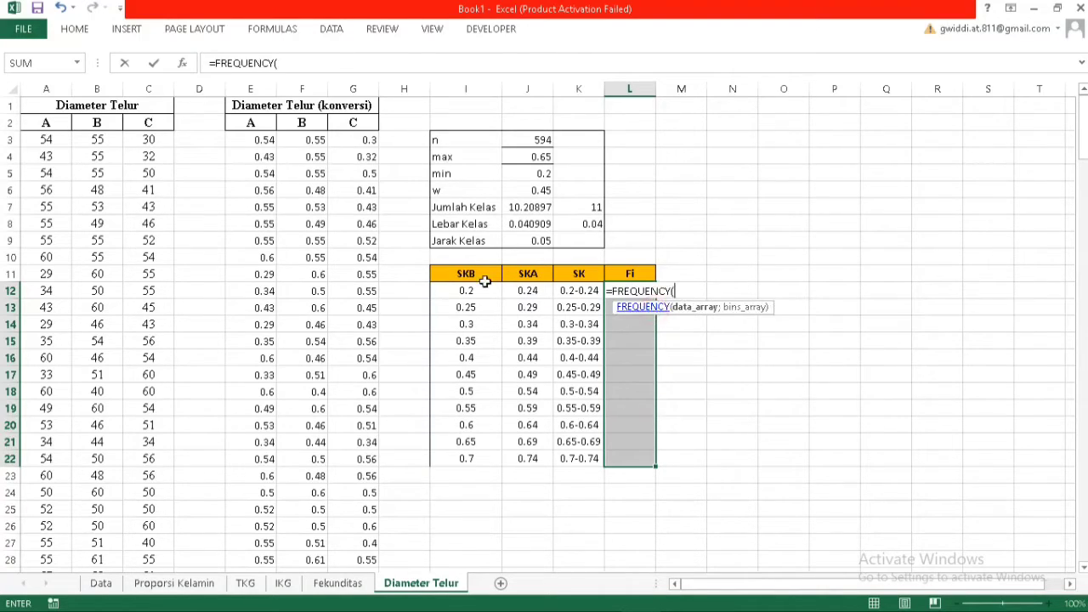
pyautogui.moveTo(255, 141); pyautogui.dragTo(360, 141)
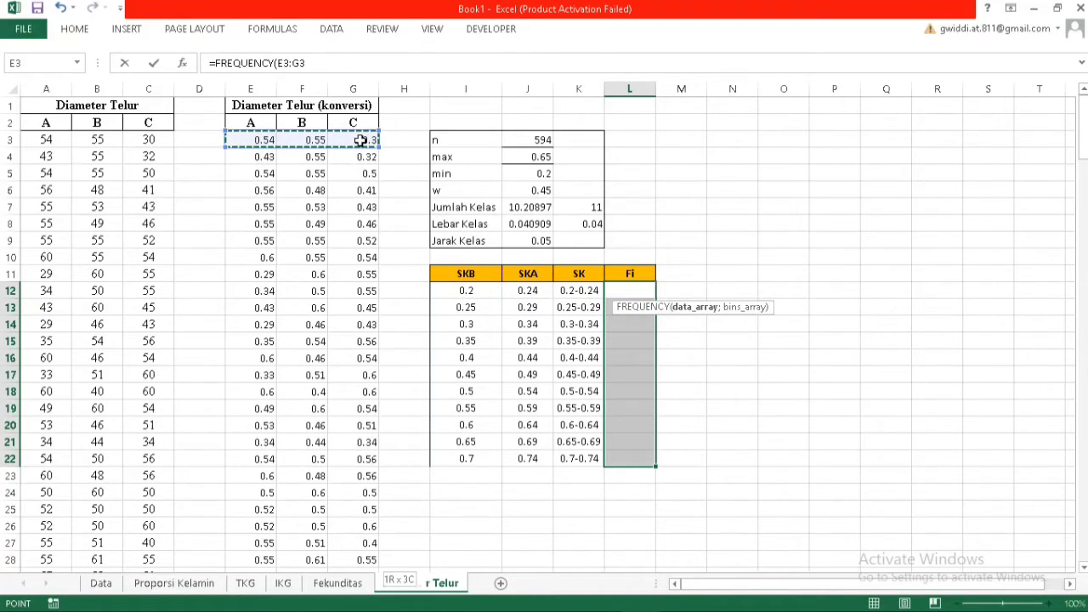
pyautogui.hotkey('ctrl', 'shift', 'Down')
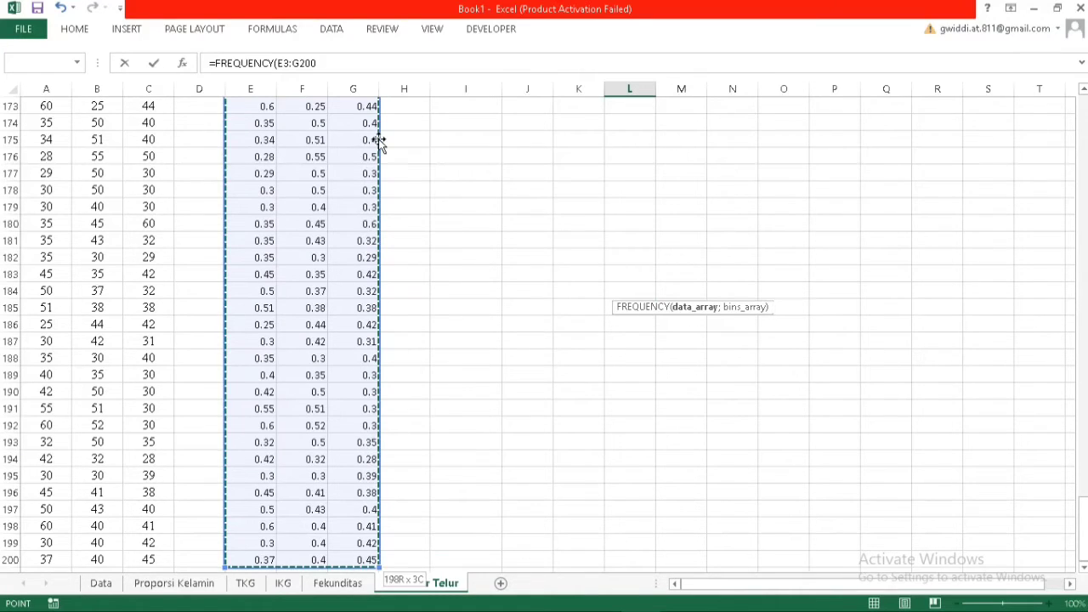
pyautogui.write(';')
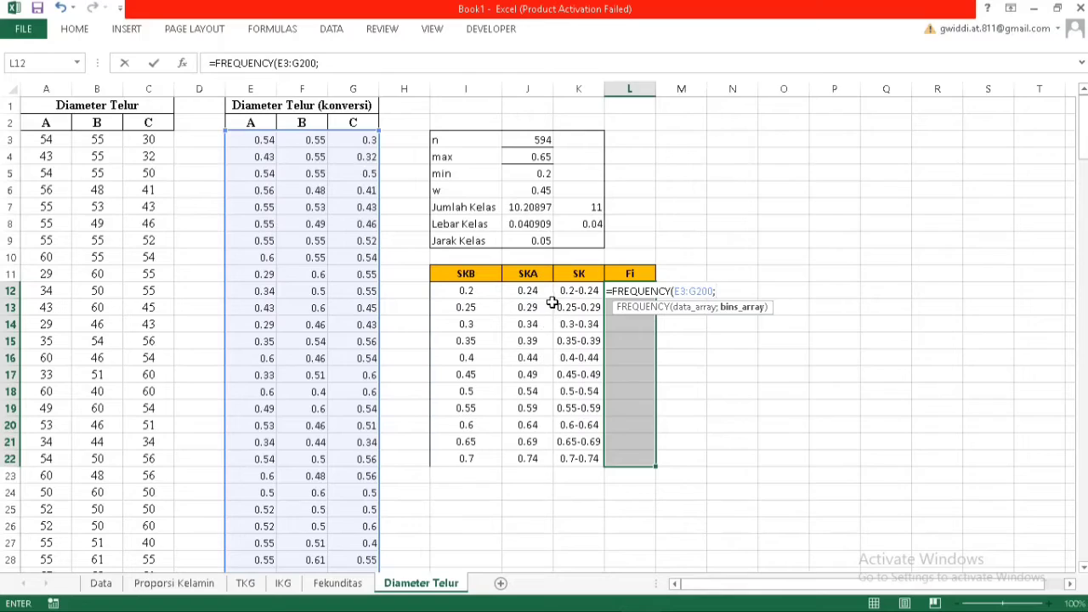
pyautogui.moveTo(545, 293); pyautogui.dragTo(530, 460)
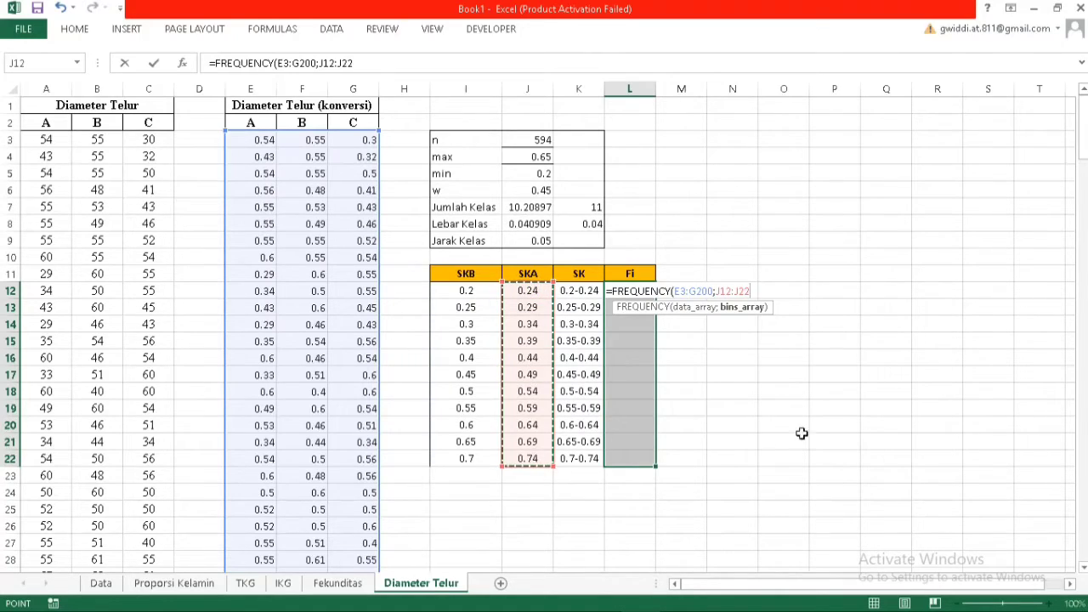
pyautogui.write(')')
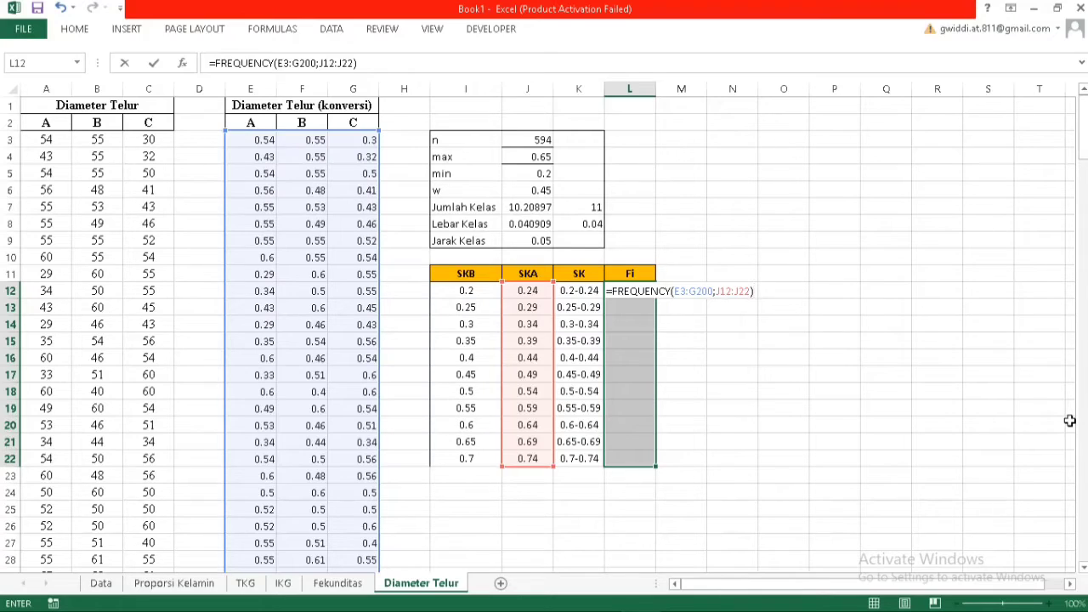
pyautogui.hotkey('ctrl', 'shift', 'Return')
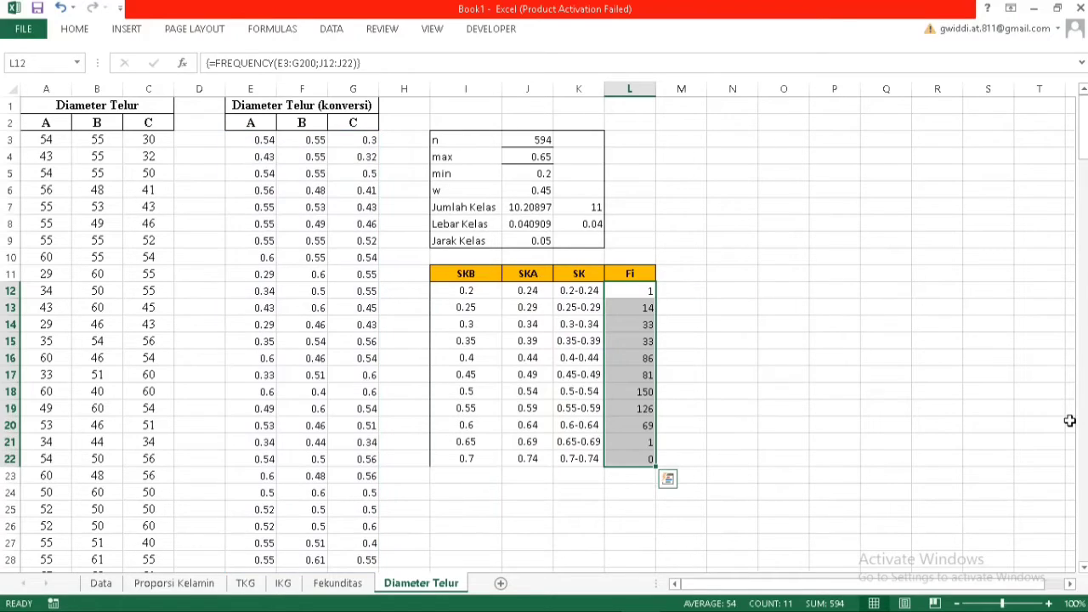
# Add an outside border around the class table values in I12:L22
pyautogui.click(955, 317)
pyautogui.moveTo(638, 460); pyautogui.dragTo(437, 298)
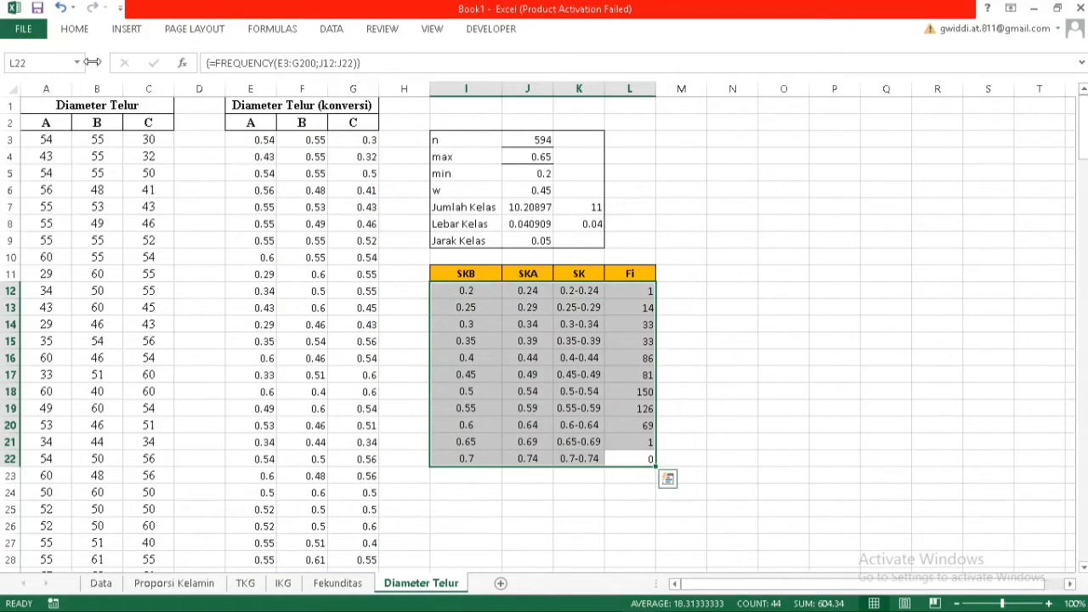
pyautogui.click(74, 29)
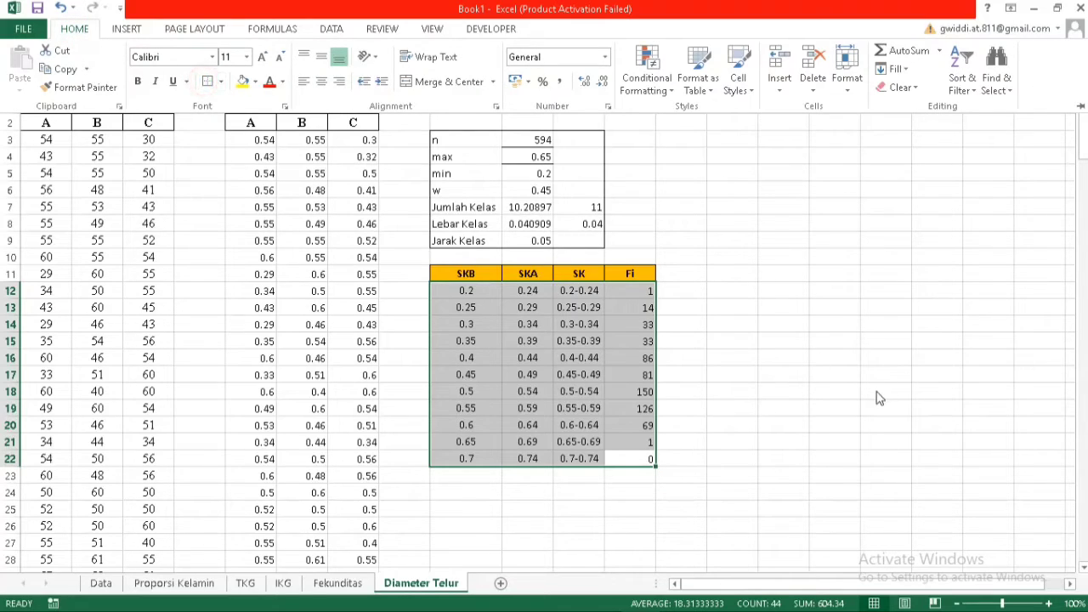
pyautogui.click(799, 386)
pyautogui.click(761, 387)
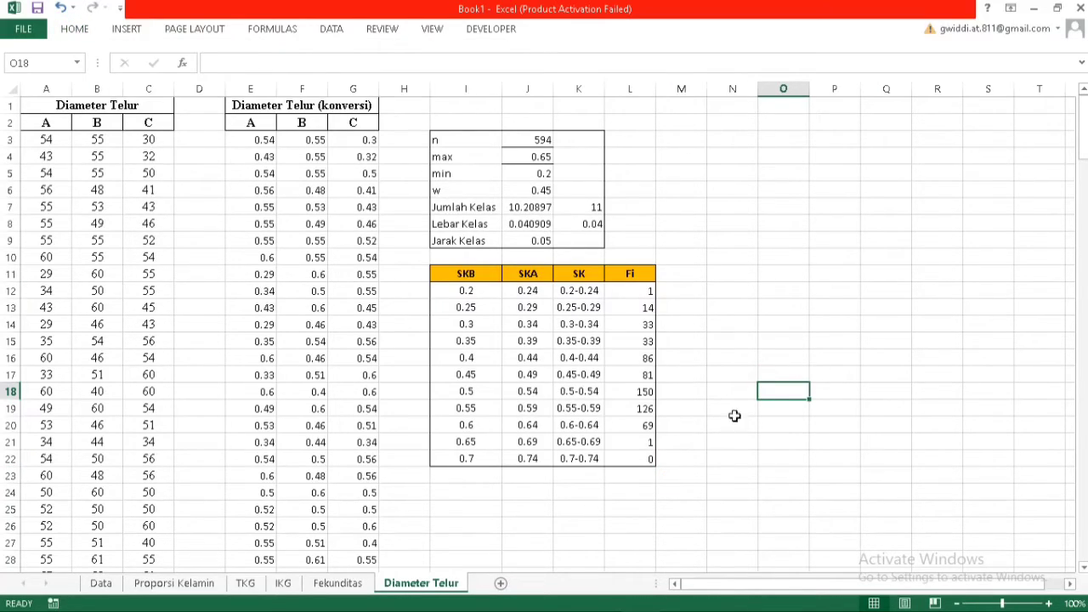
# Insert a 2-D clustered column chart from the Fi frequencies in L12:L22
pyautogui.click(467, 488)
pyautogui.moveTo(638, 290); pyautogui.dragTo(624, 454)
pyautogui.click(126, 28)
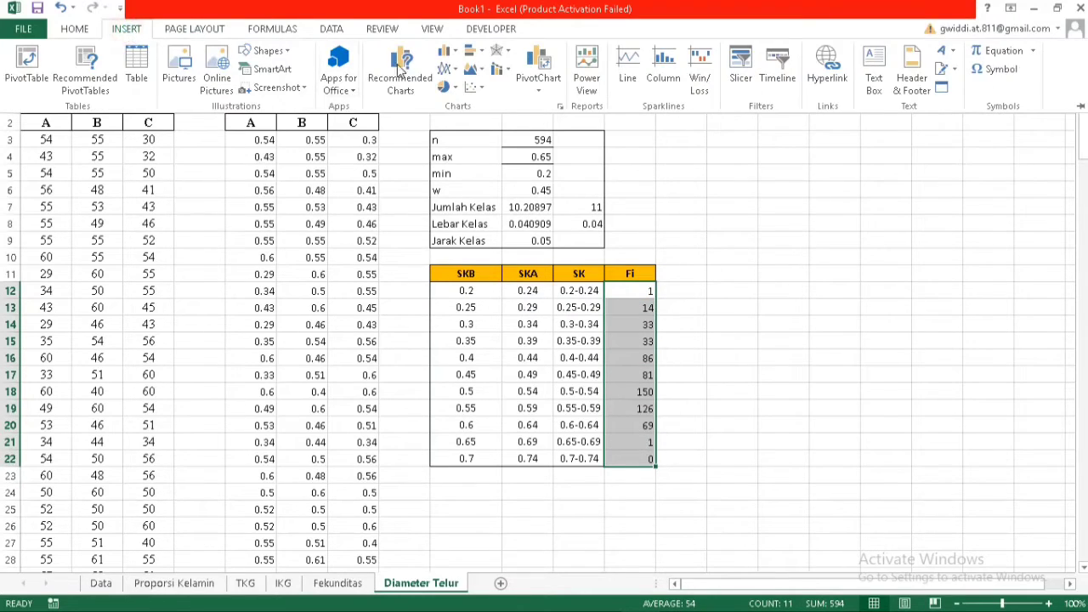
pyautogui.click(457, 53)
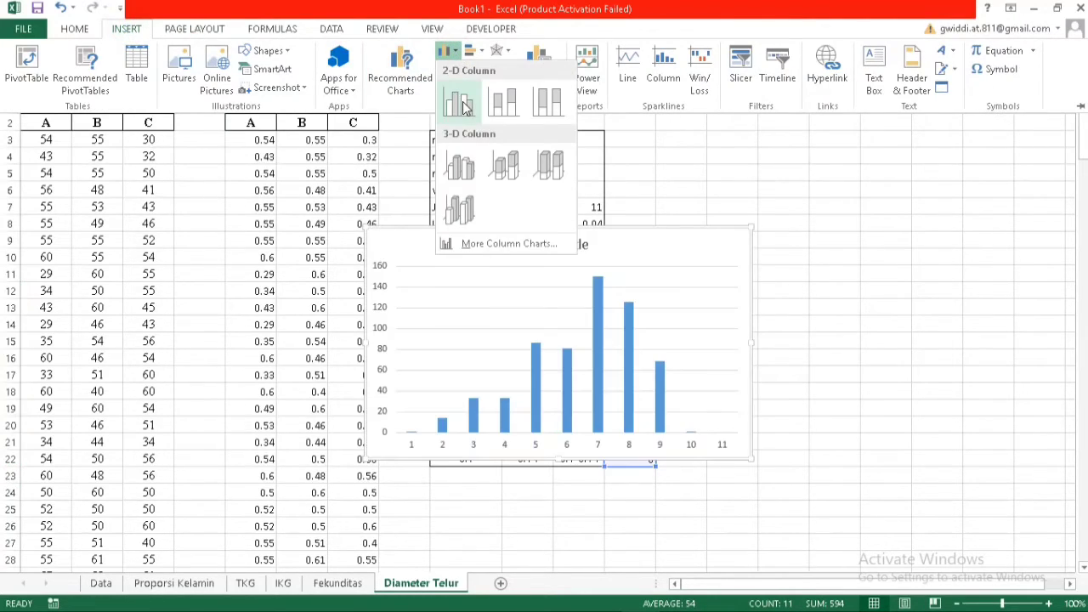
pyautogui.click(455, 104)
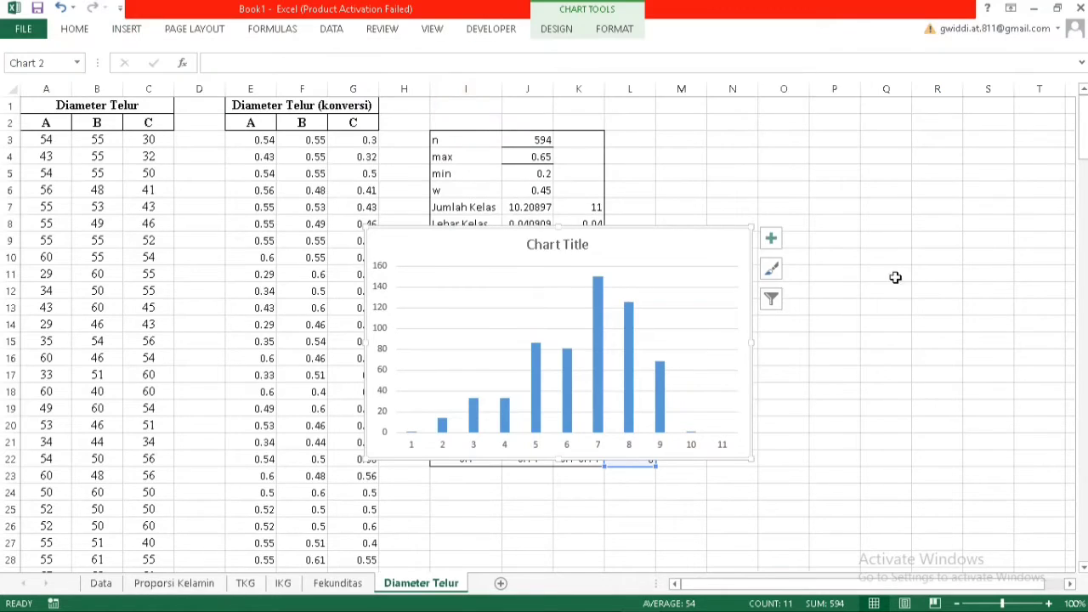
# Move the column chart directly below the frequency table, starting at about row 23 in column I
pyautogui.moveTo(672, 245); pyautogui.dragTo(759, 455)
pyautogui.scroll(-1, 759, 456)
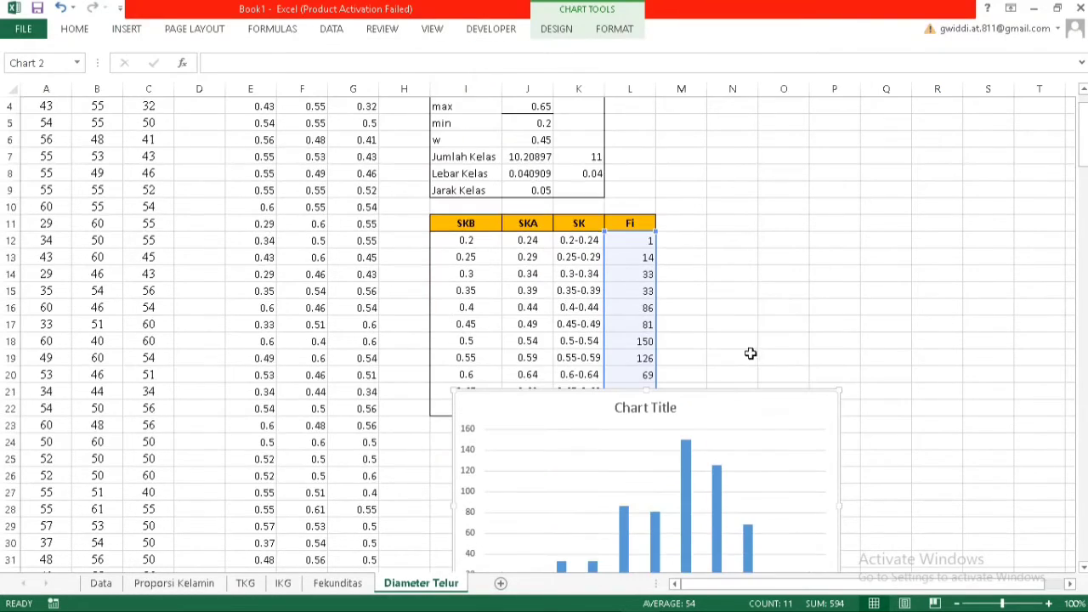
pyautogui.moveTo(700, 403); pyautogui.dragTo(698, 422)
pyautogui.moveTo(789, 342); pyautogui.dragTo(674, 447)
# Delete the chart title and remove the gridlines from the column chart
pyautogui.click(652, 450)
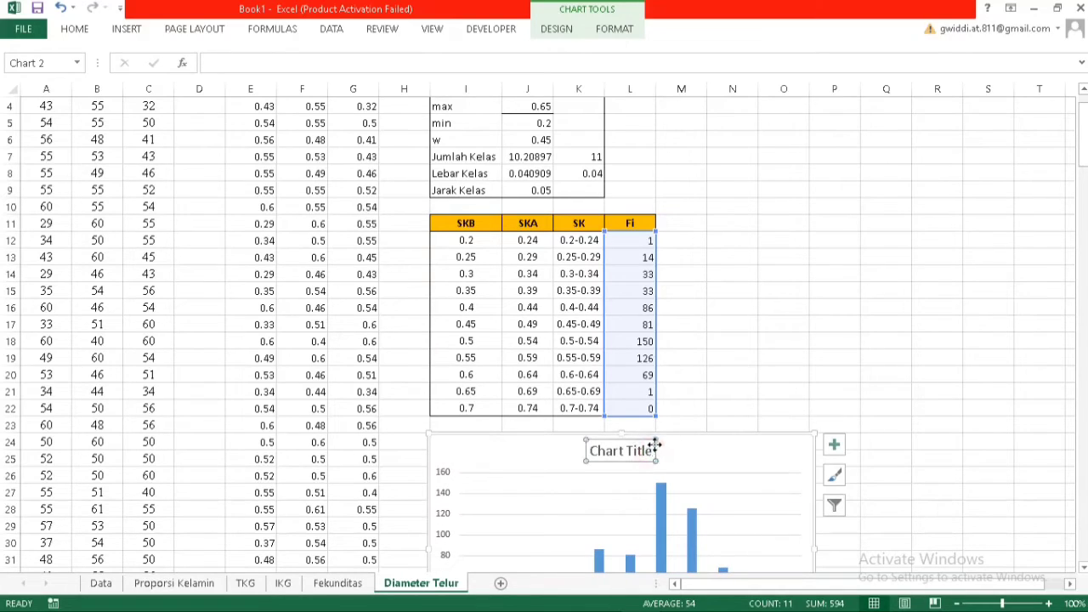
pyautogui.press('Delete')
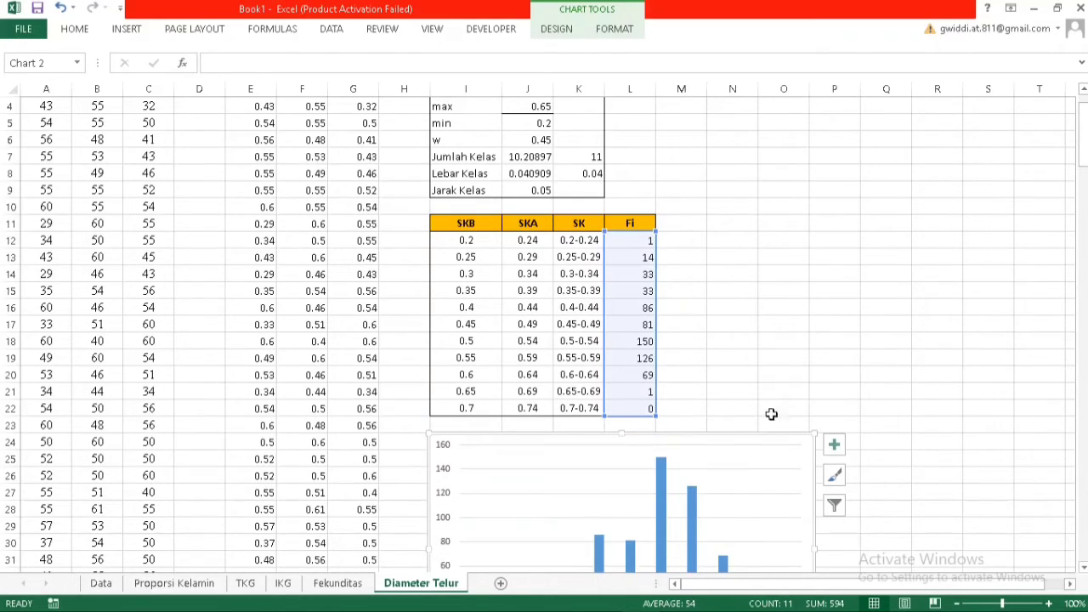
pyautogui.scroll(-3, 851, 382)
pyautogui.click(832, 295)
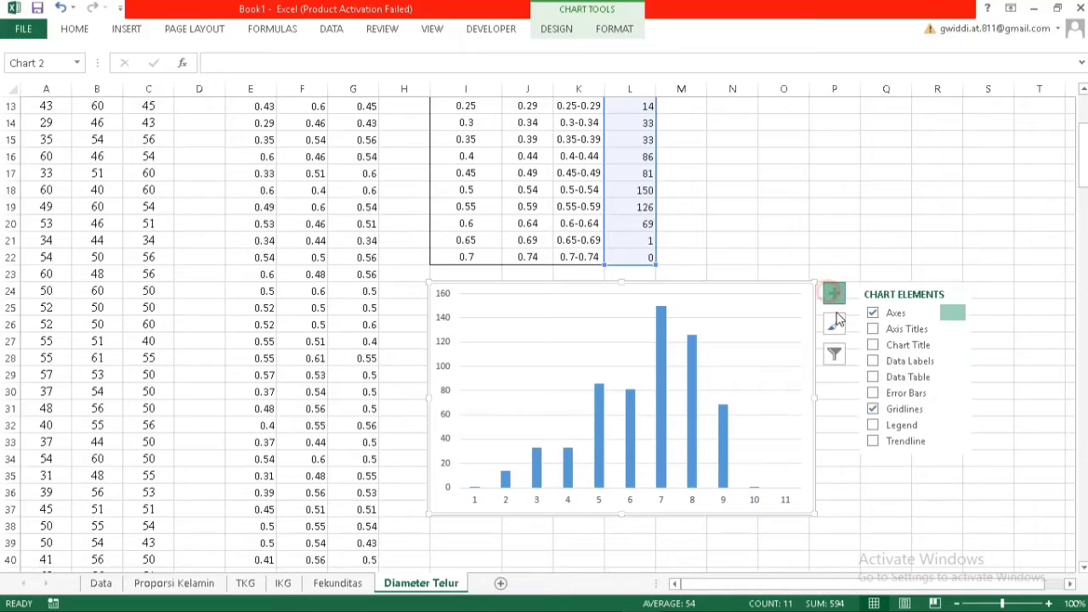
pyautogui.click(875, 411)
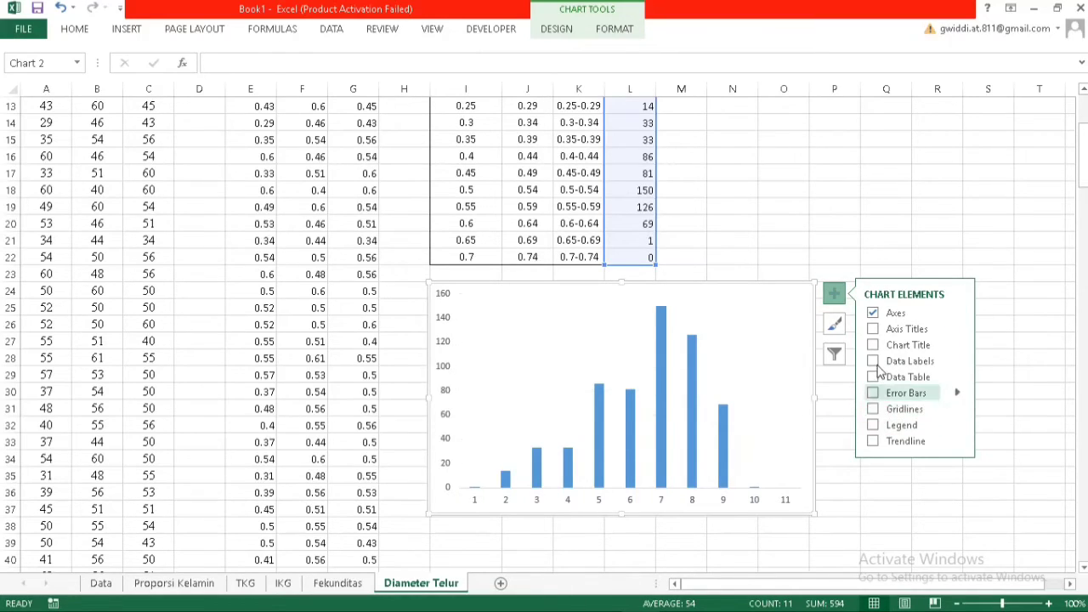
# Add axis titles to the chart and name the vertical axis "Frekuensi"
pyautogui.click(876, 331)
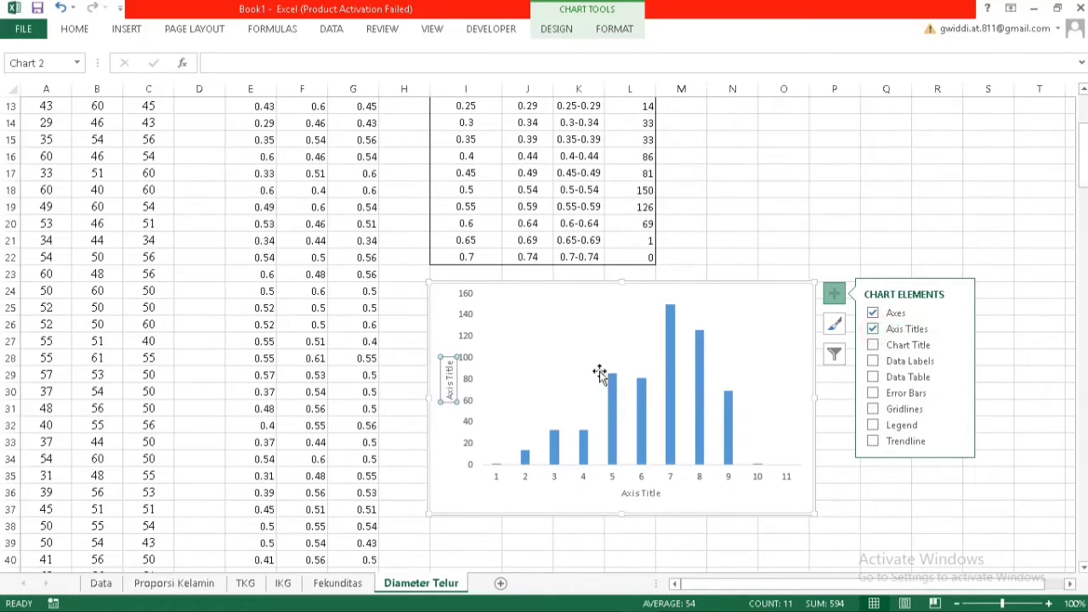
pyautogui.click(451, 379)
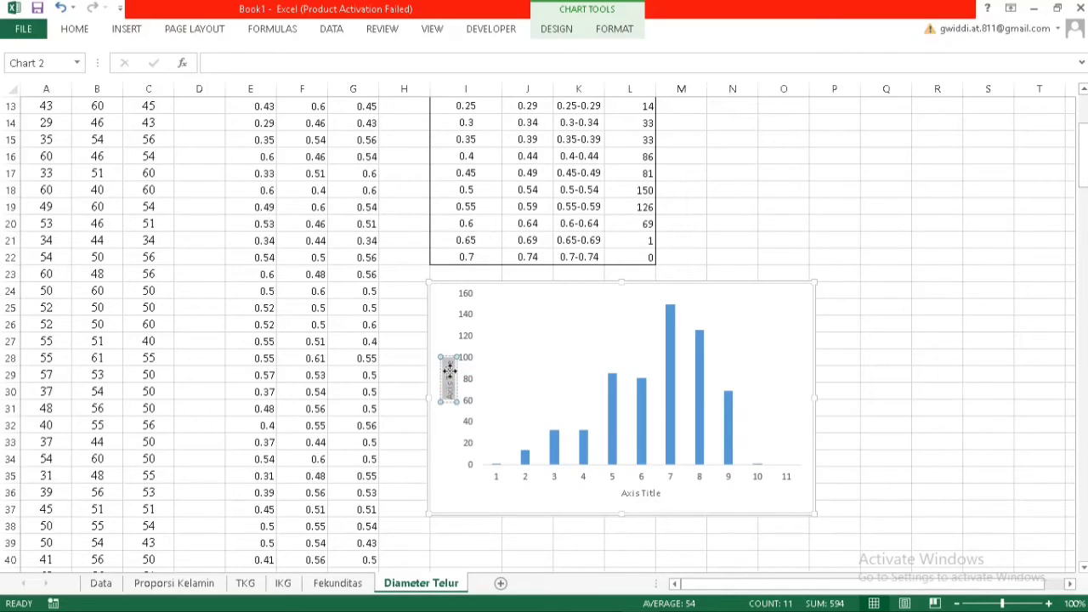
pyautogui.write('Frekuensi')
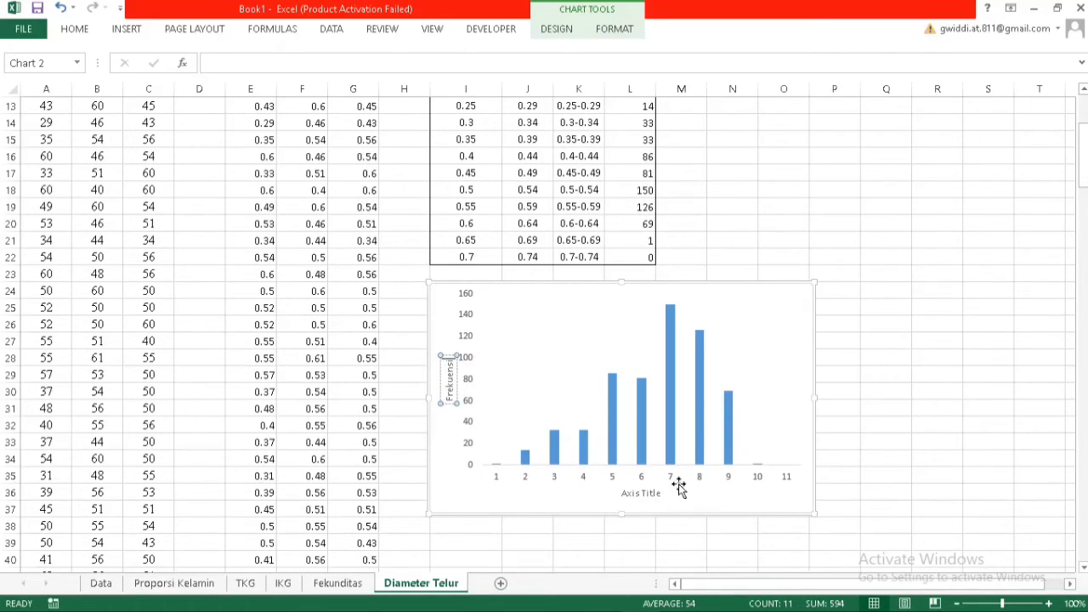
# Replace the horizontal axis title text with "Selang Kelas"
pyautogui.click(644, 493)
pyautogui.doubleClick(646, 493)
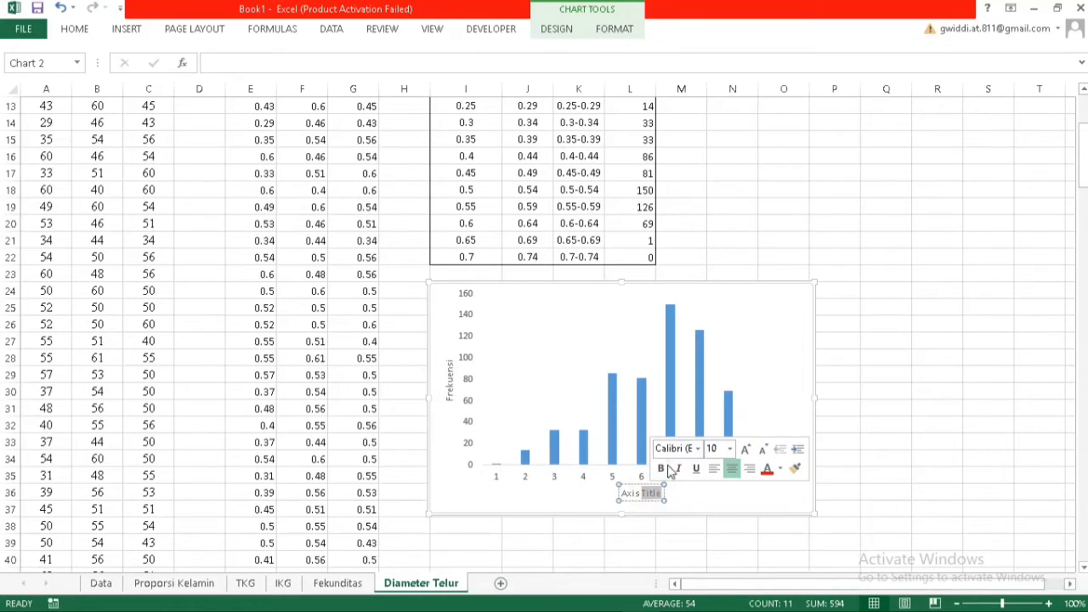
pyautogui.press('BackSpace')
pyautogui.press('BackSpace')
pyautogui.press('BackSpace')
pyautogui.press('BackSpace')
pyautogui.press('BackSpace')
pyautogui.press('BackSpace')
pyautogui.write('Selan')
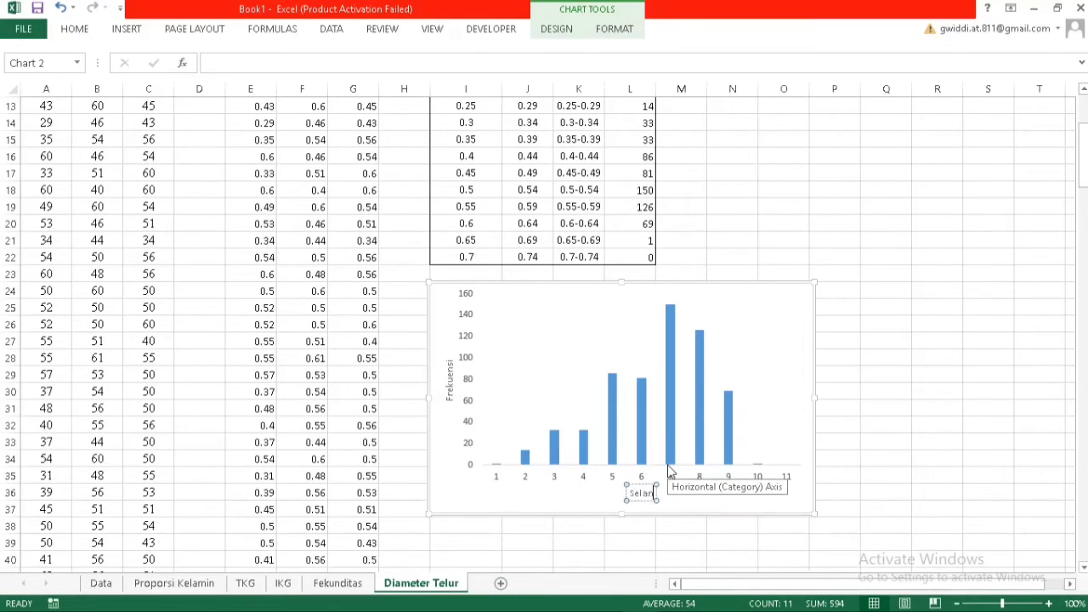
pyautogui.write('g Kelas')
pyautogui.click(727, 502)
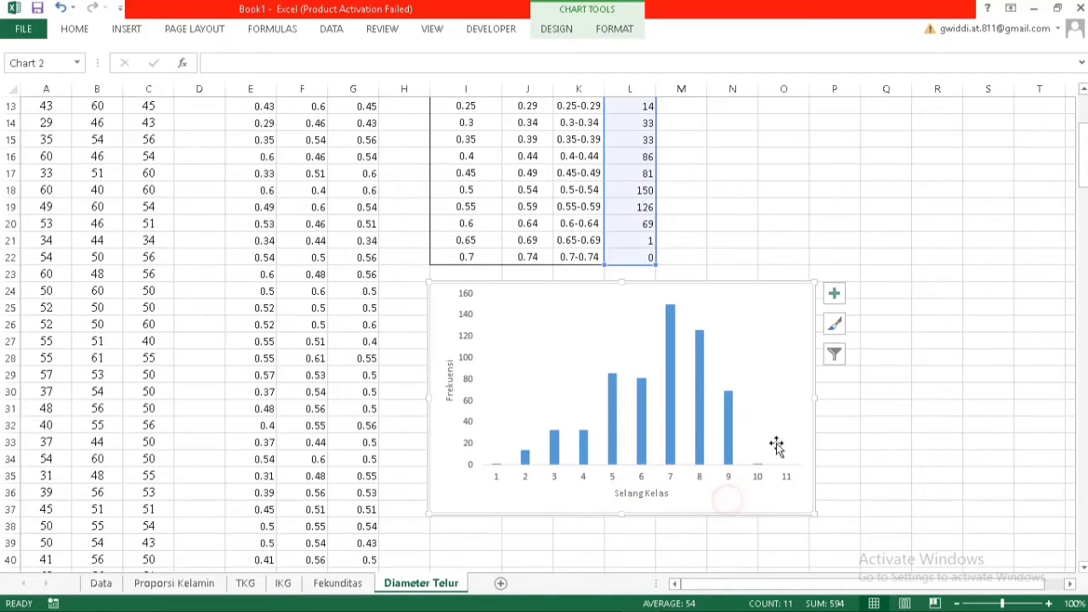
# Set the chart's horizontal axis labels to the SK class ranges in K12:K22
pyautogui.rightClick(799, 353)
pyautogui.click(867, 443)
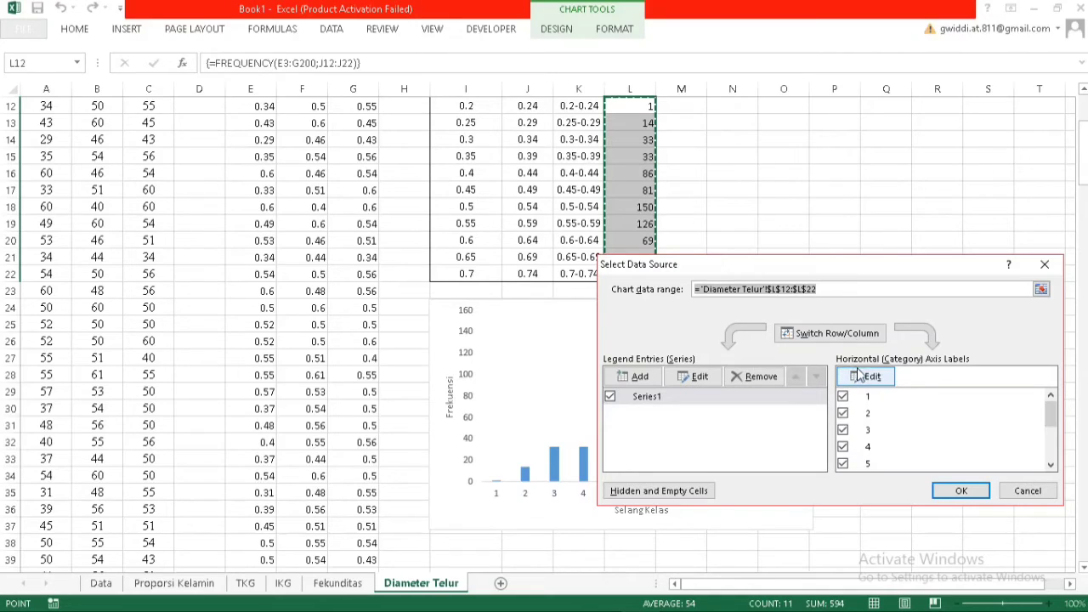
pyautogui.click(854, 376)
pyautogui.moveTo(582, 283); pyautogui.dragTo(595, 141)
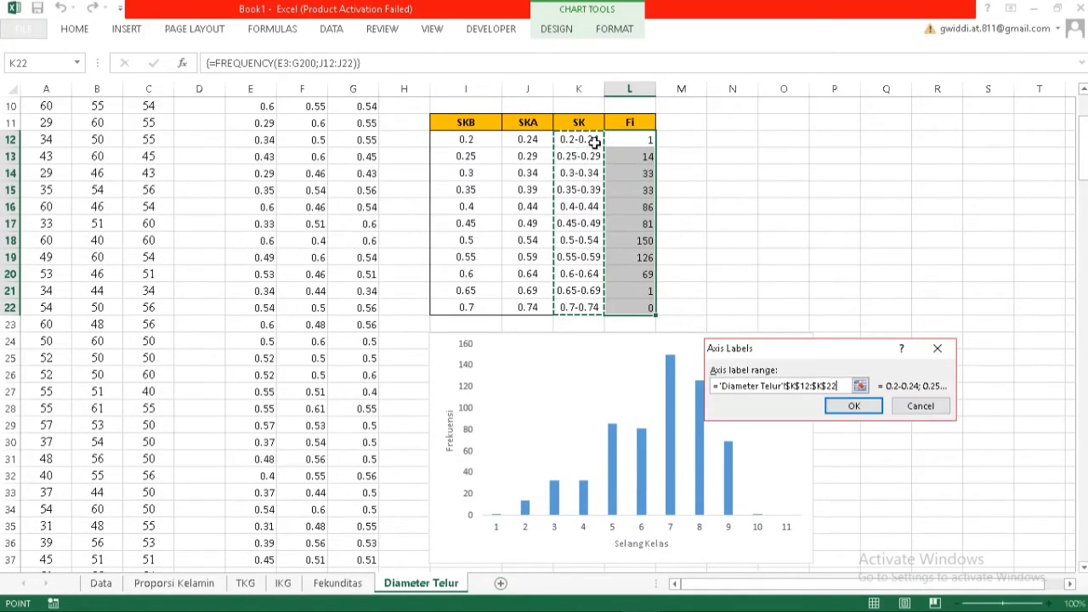
pyautogui.press('Return')
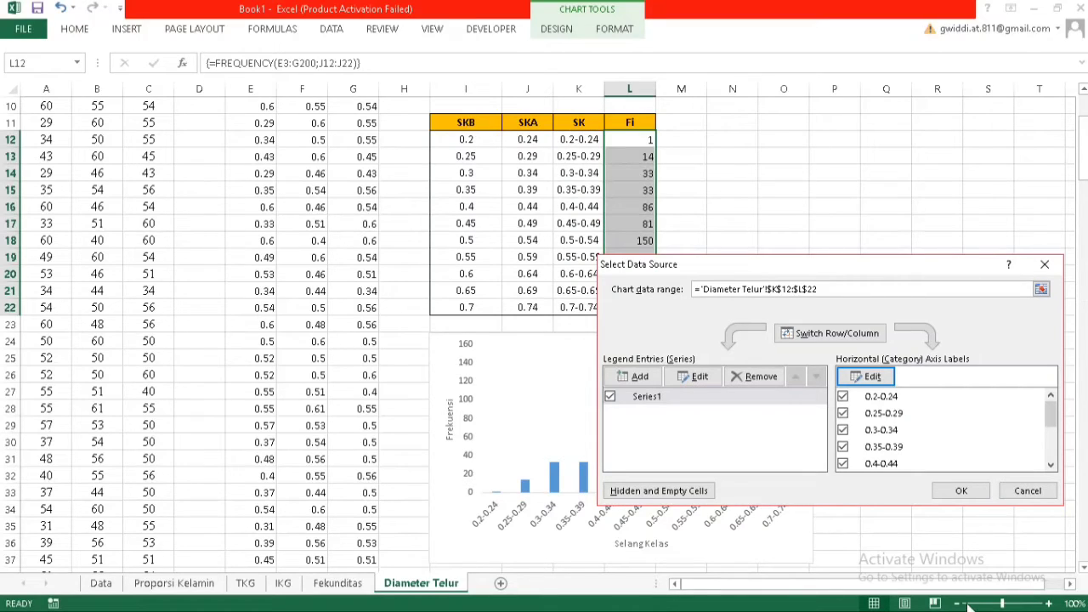
pyautogui.click(972, 490)
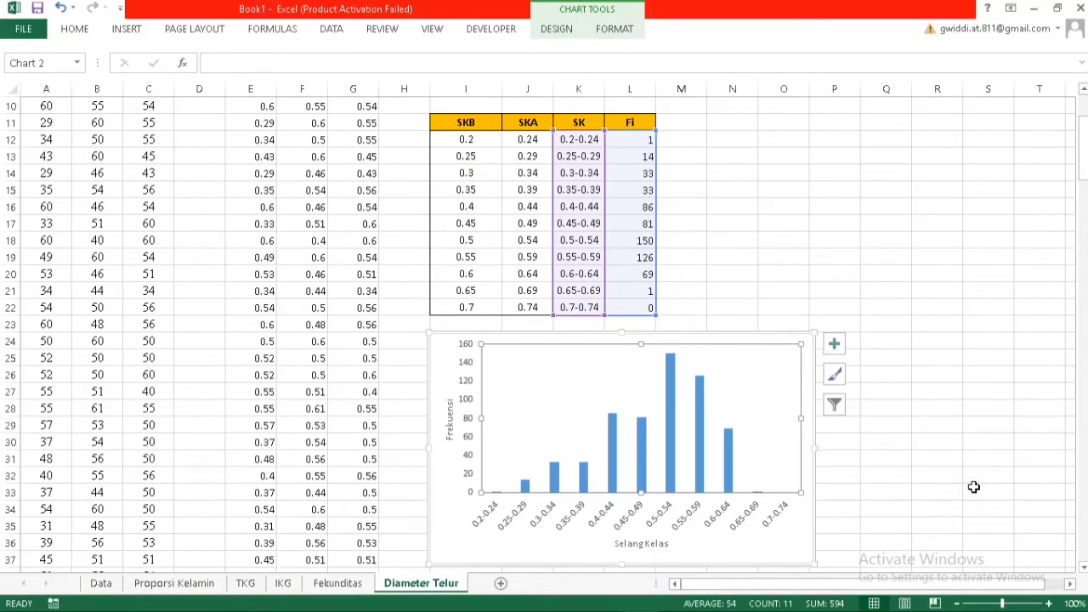
# Add a Two Period Moving Average trendline to the column chart
pyautogui.click(810, 343)
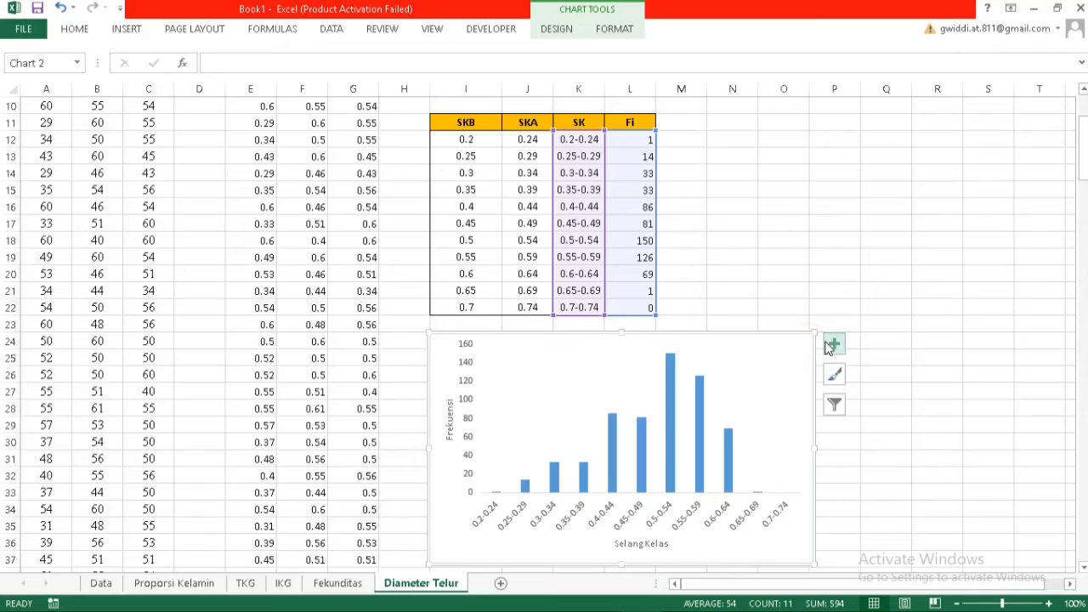
pyautogui.click(831, 346)
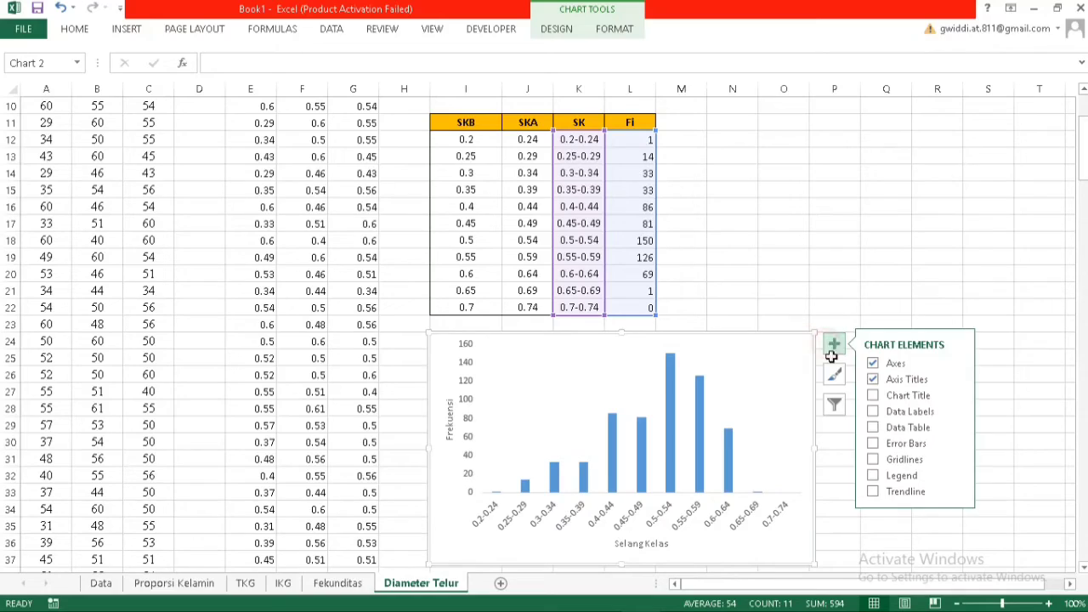
pyautogui.click(957, 493)
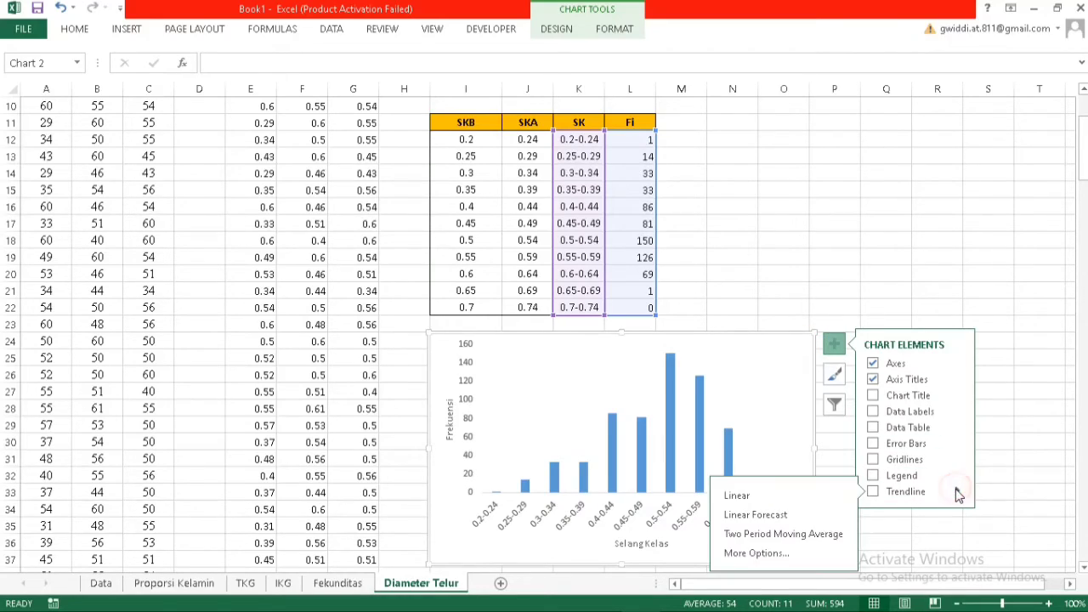
pyautogui.click(765, 535)
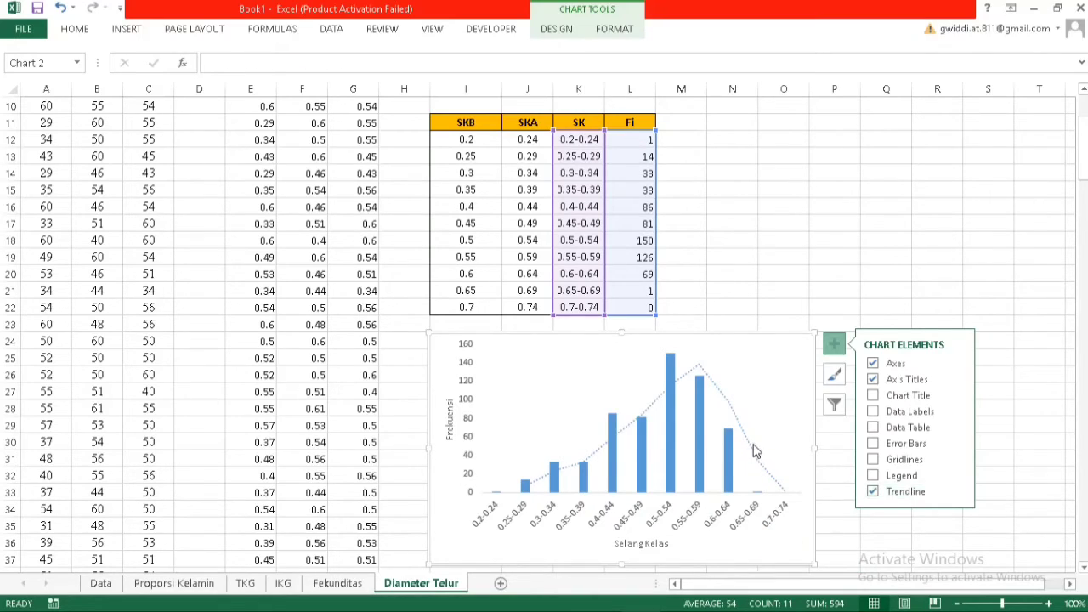
# Format the chart's vertical value axis with no fill and a solid line
pyautogui.rightClick(784, 413)
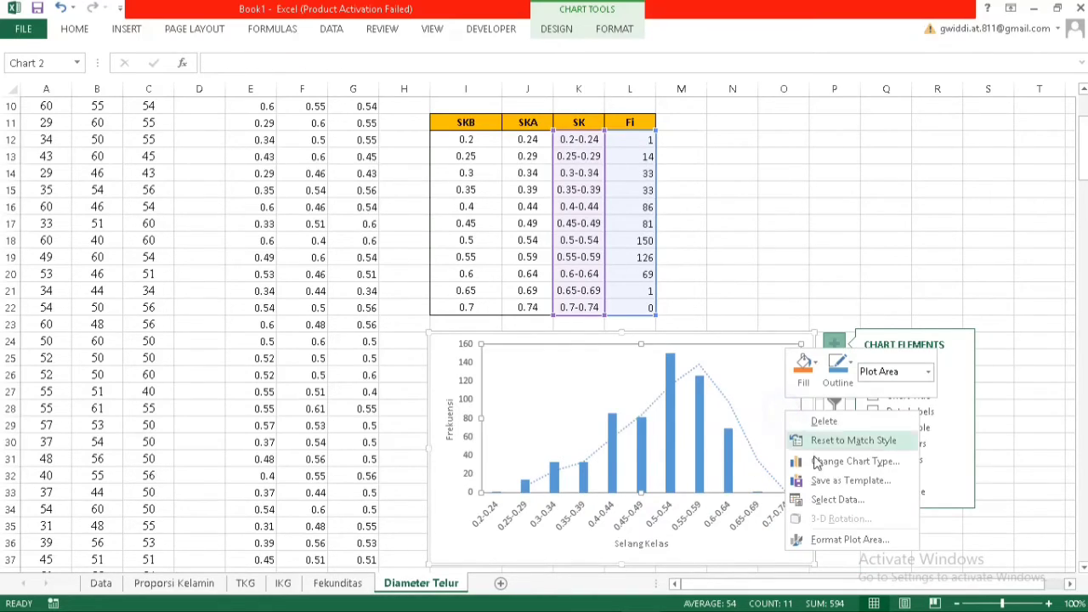
pyautogui.click(850, 540)
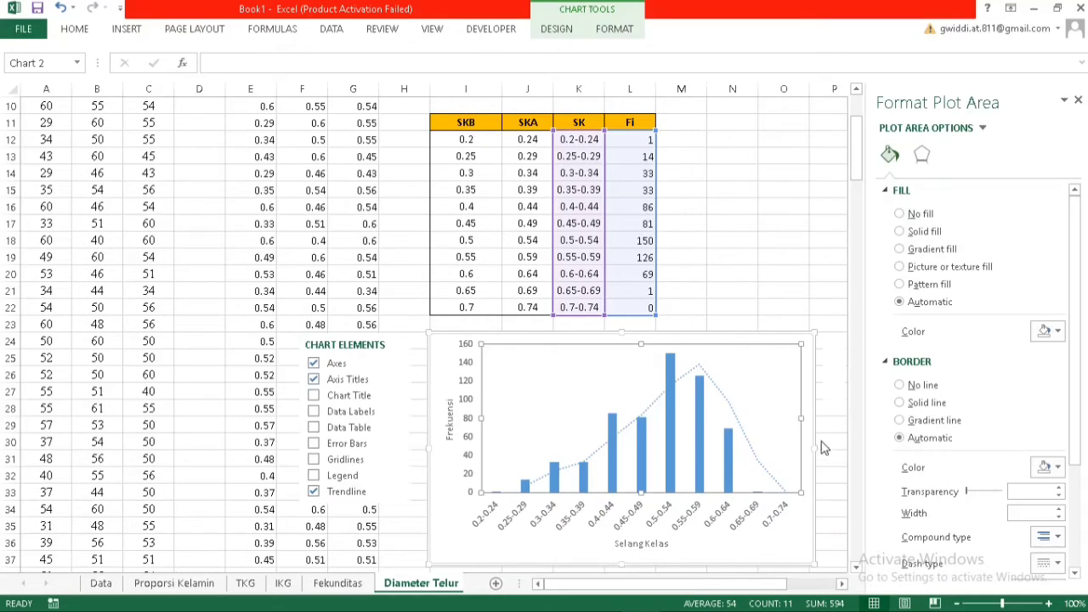
pyautogui.moveTo(736, 587); pyautogui.dragTo(787, 588)
pyautogui.click(680, 343)
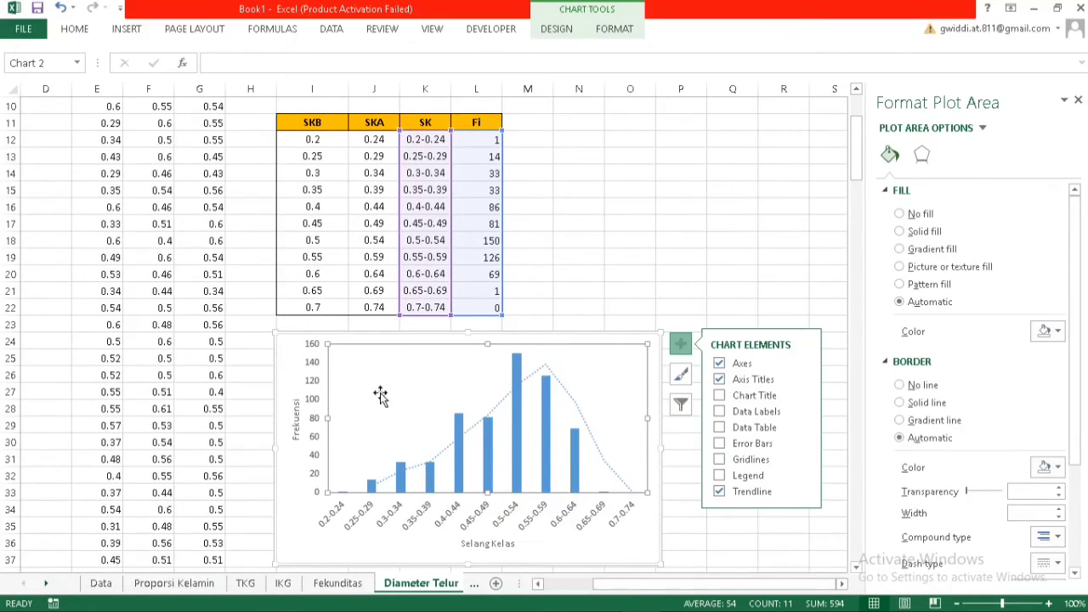
pyautogui.click(313, 383)
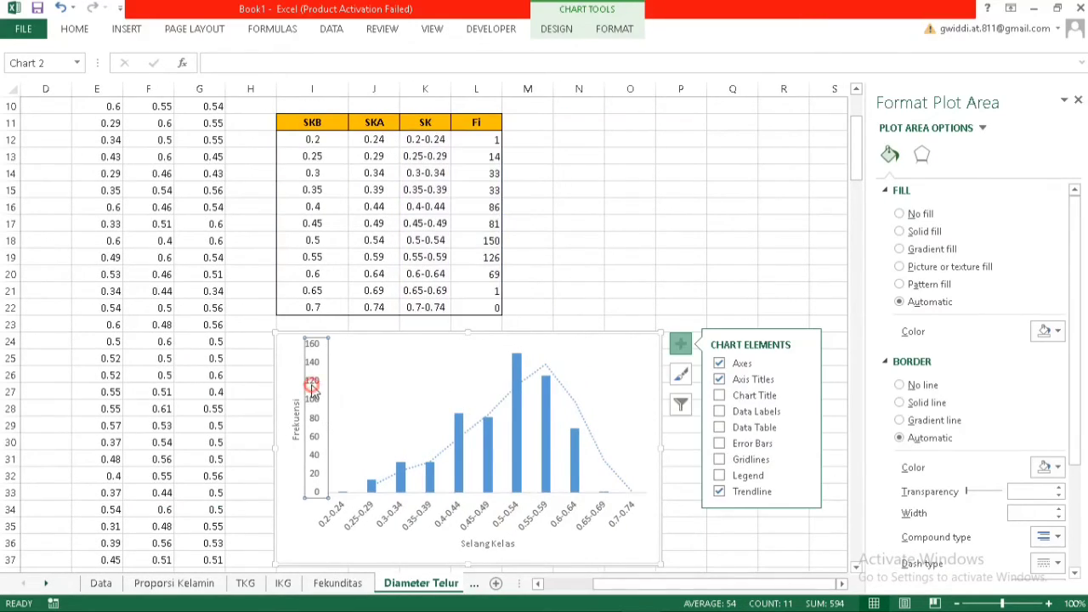
pyautogui.click(900, 213)
pyautogui.click(899, 370)
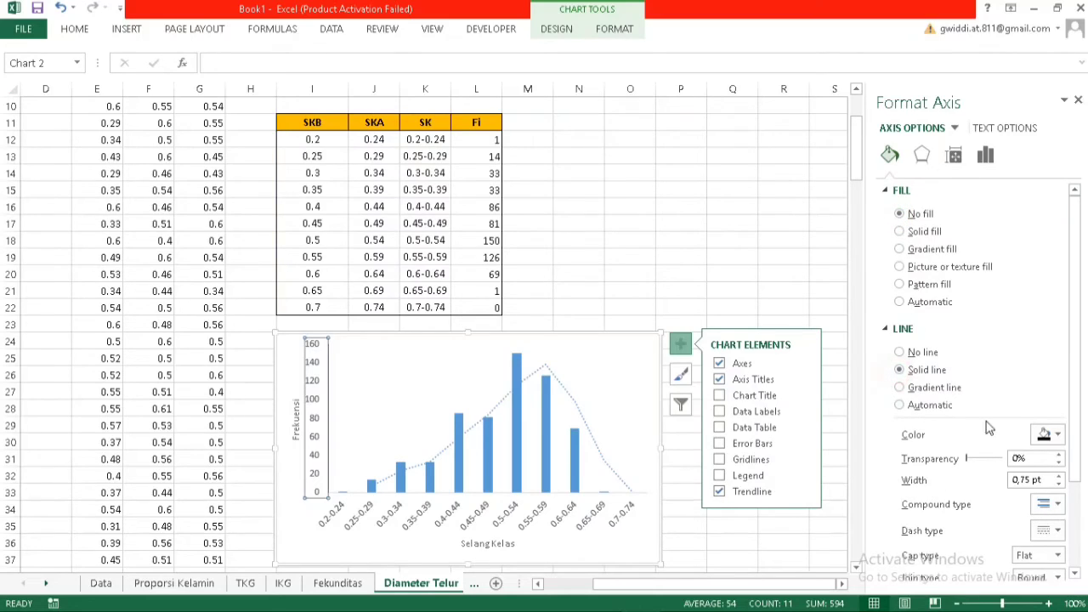
# Format the chart's horizontal category axis with a solid line and no fill
pyautogui.click(558, 511)
pyautogui.click(900, 402)
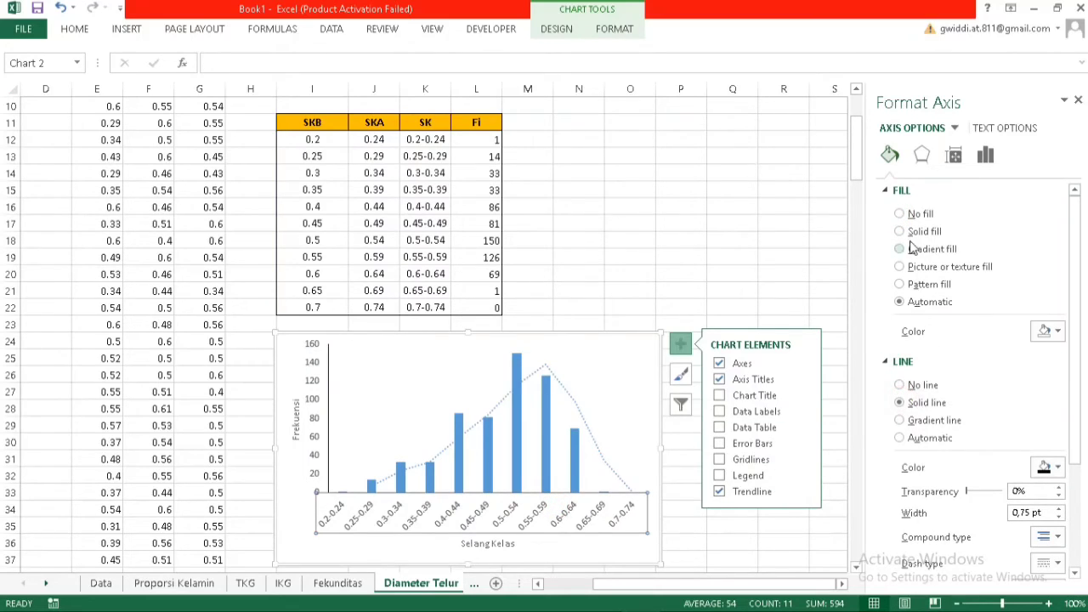
pyautogui.click(900, 214)
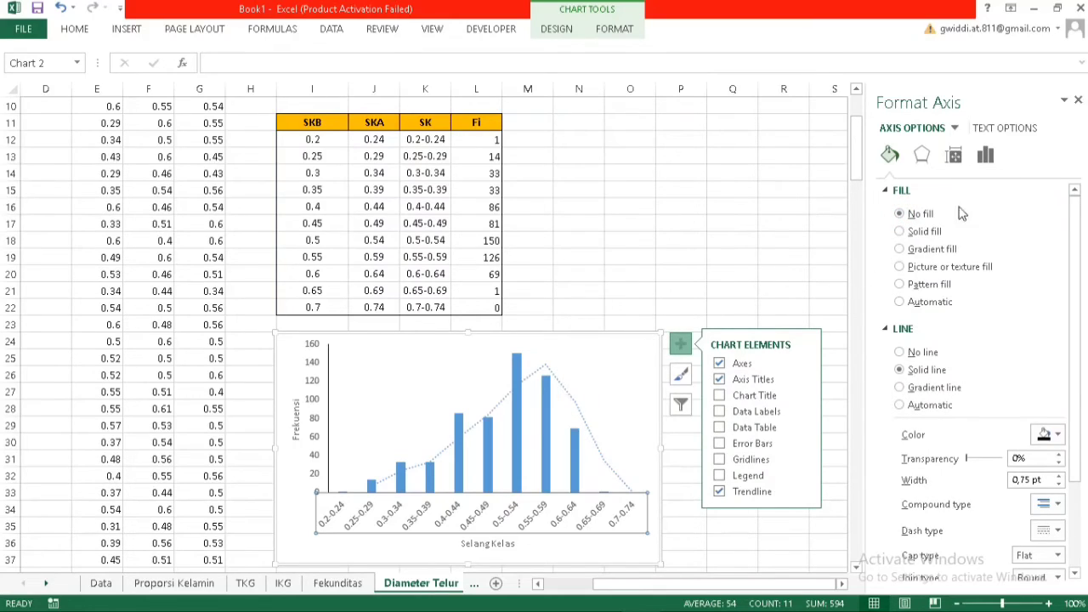
# Change the dash type of the Series 1 moving average trendline to solid
pyautogui.click(955, 128)
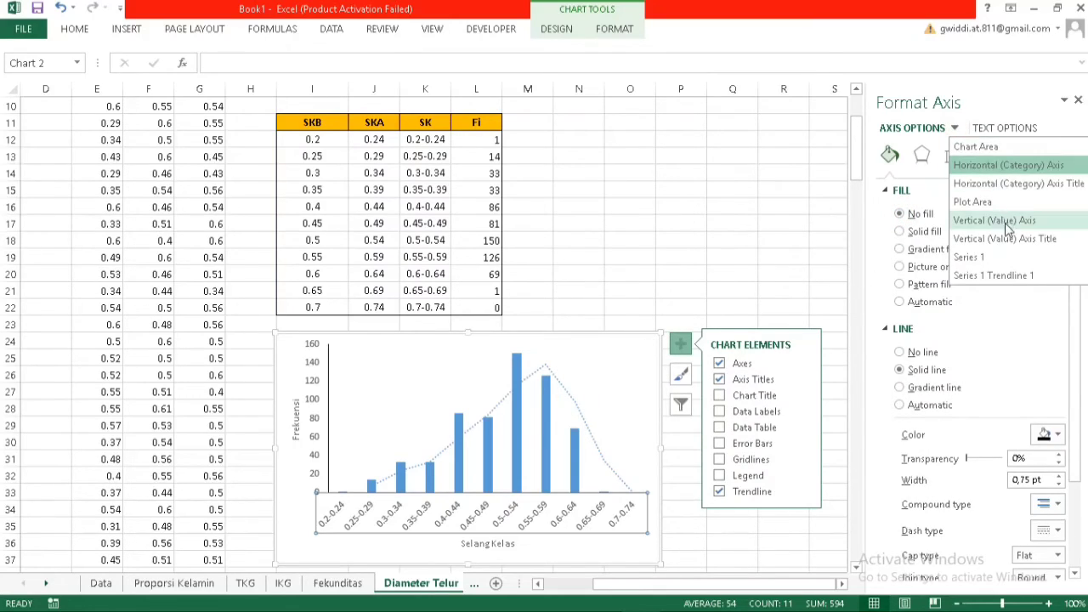
pyautogui.click(1031, 275)
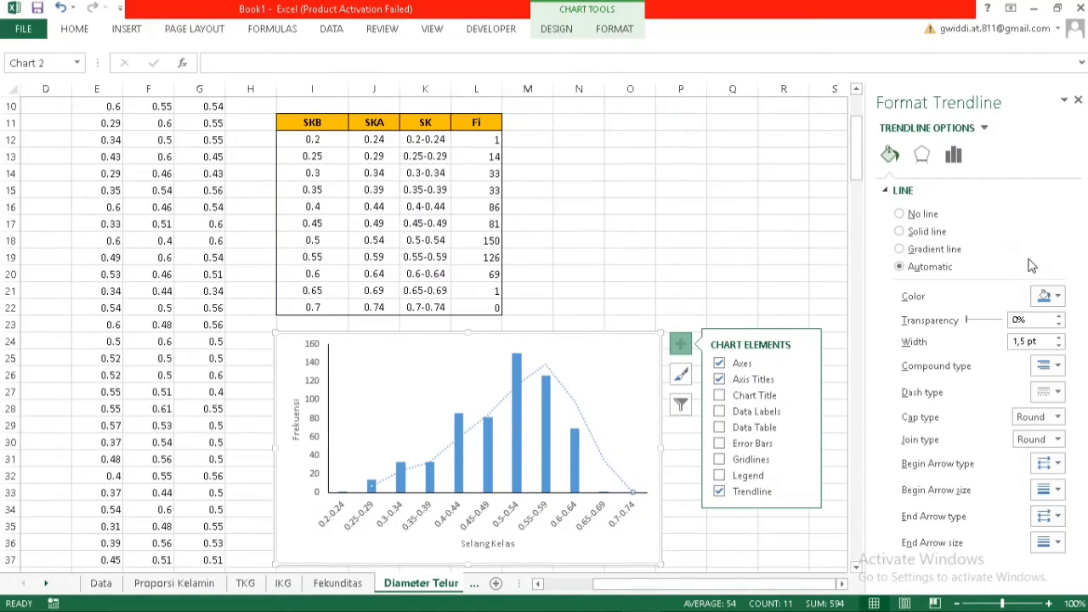
pyautogui.click(1055, 393)
pyautogui.click(1055, 411)
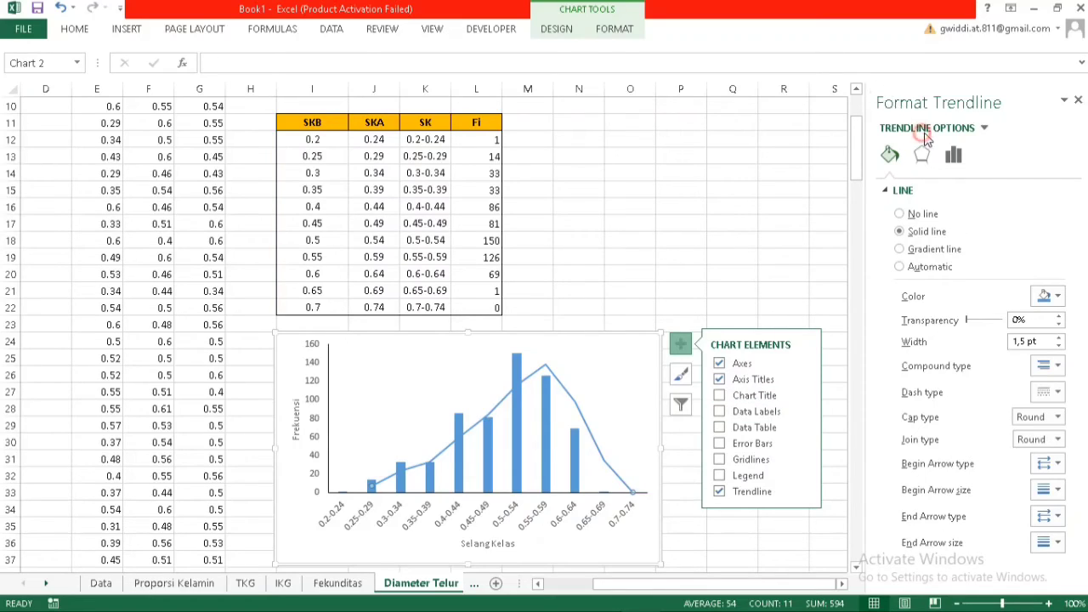
# Format the chart's plot area with no fill and a solid line border
pyautogui.click(644, 357)
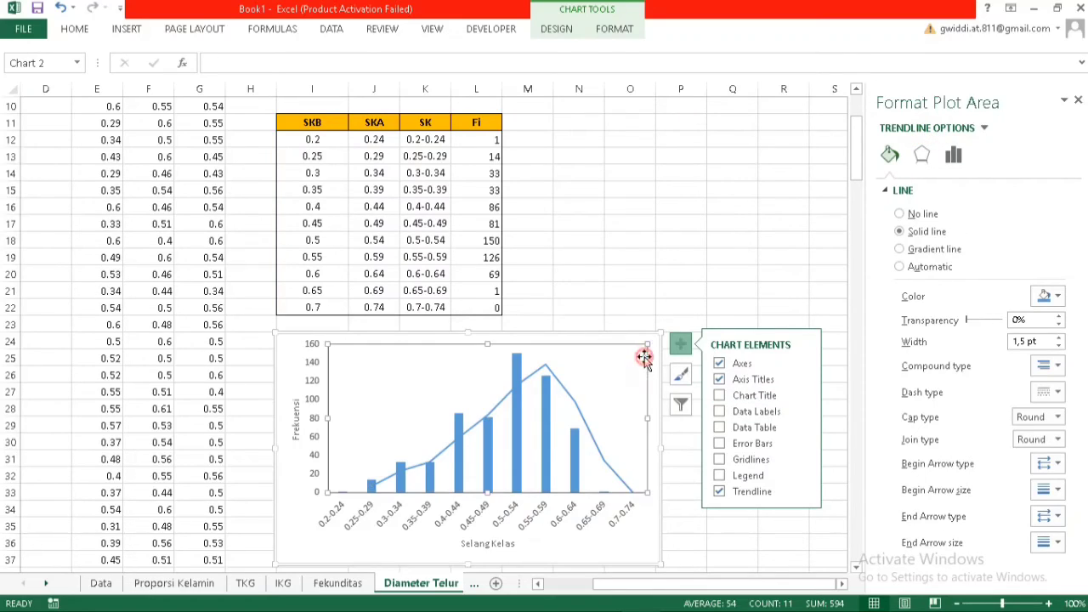
pyautogui.click(901, 214)
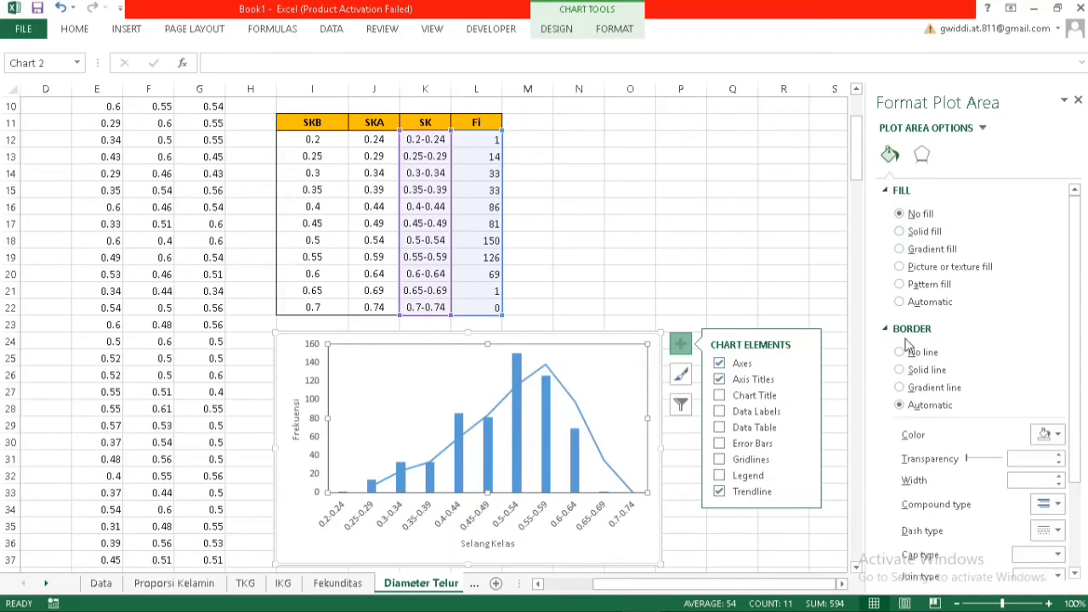
pyautogui.click(900, 369)
# Format the chart area with no fill and no border line, and close the formatting options
pyautogui.click(612, 340)
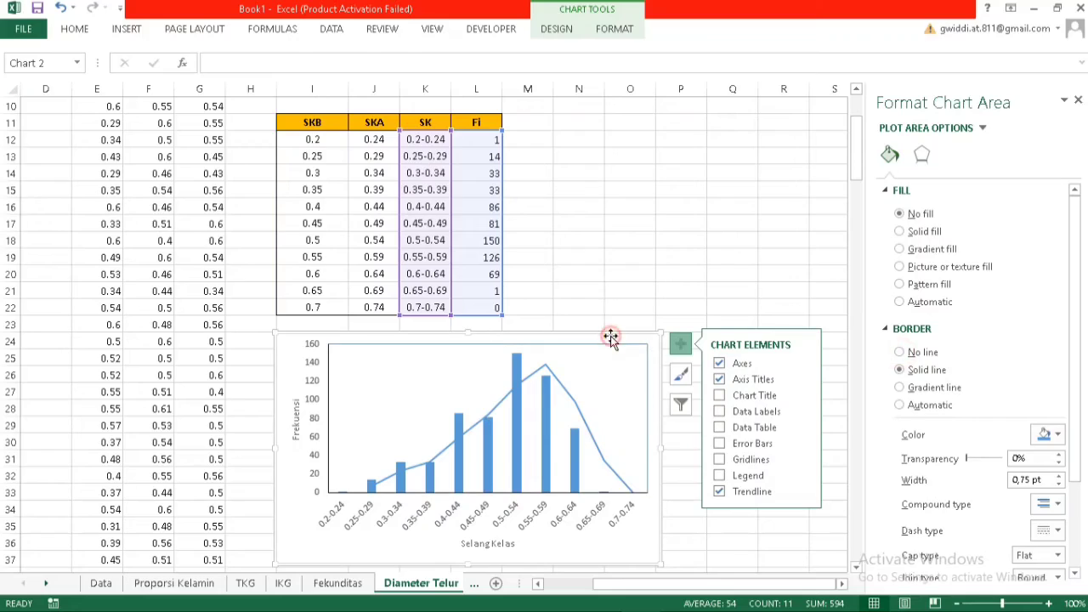
pyautogui.click(900, 215)
pyautogui.click(899, 352)
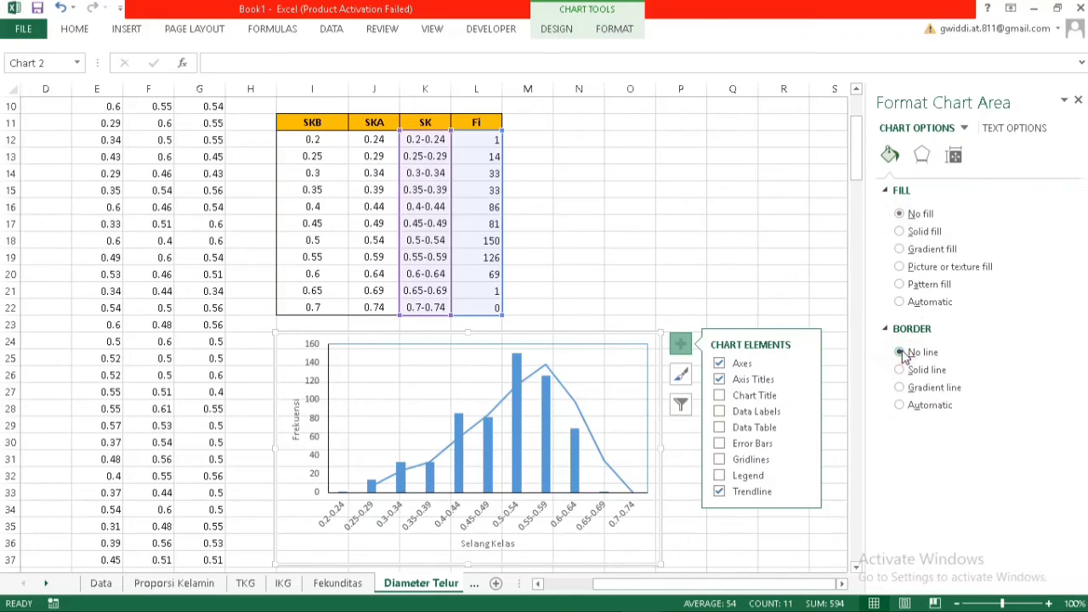
pyautogui.click(1079, 100)
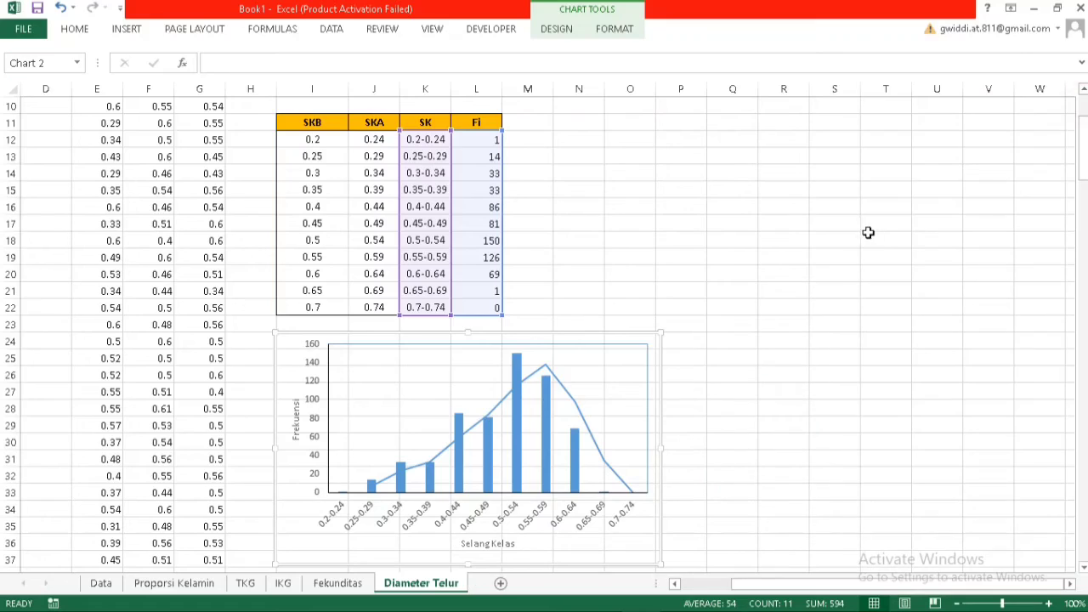
pyautogui.click(754, 239)
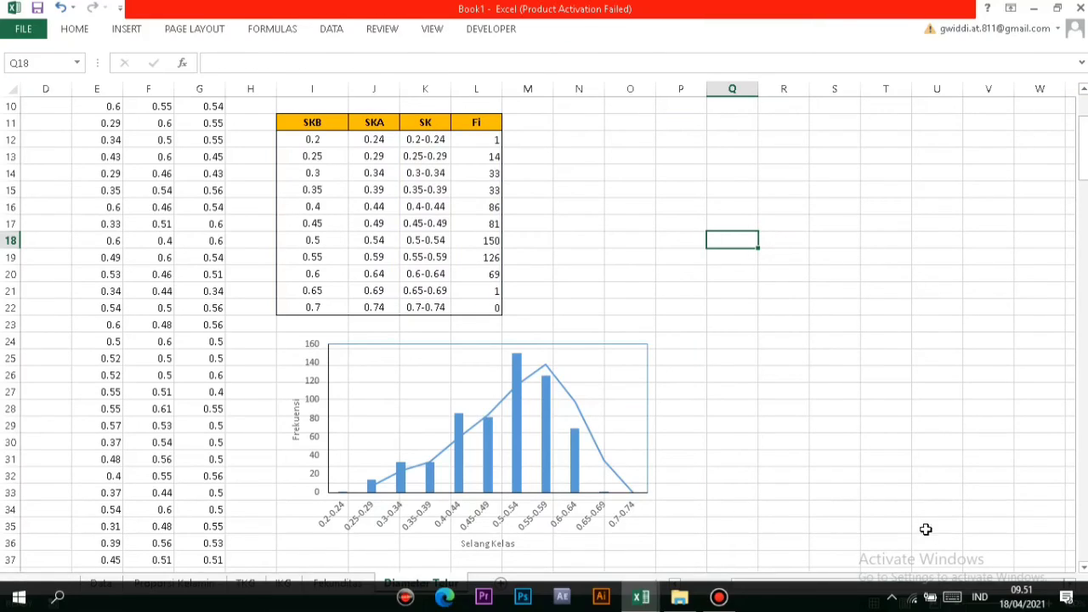
# Select the whole frequency distribution table, I11:L22, from the SKB header through the last Fi value
pyautogui.moveTo(808, 586); pyautogui.dragTo(721, 586)
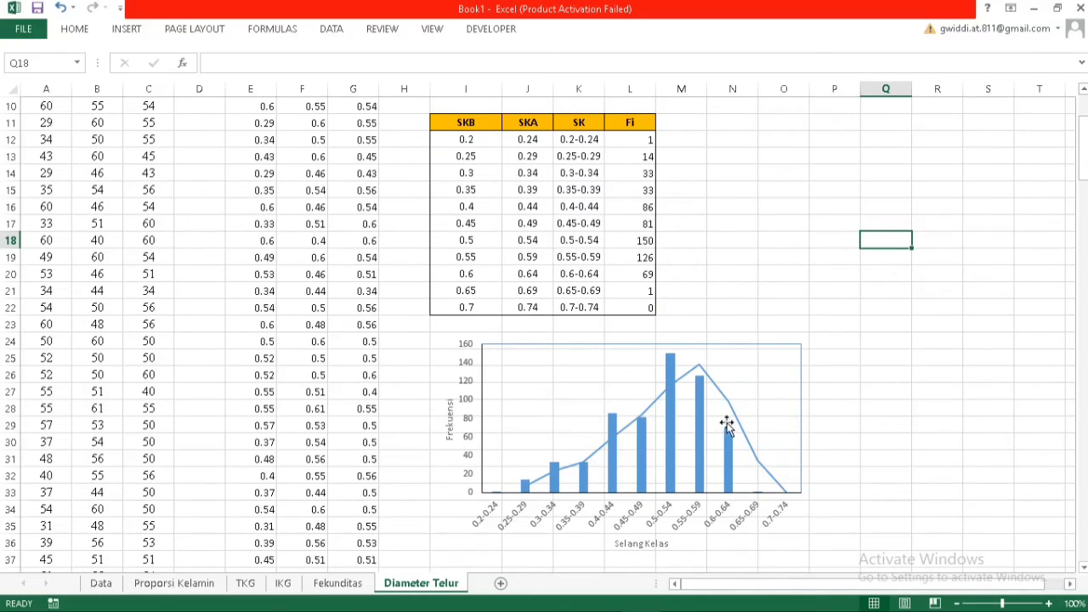
pyautogui.click(464, 125)
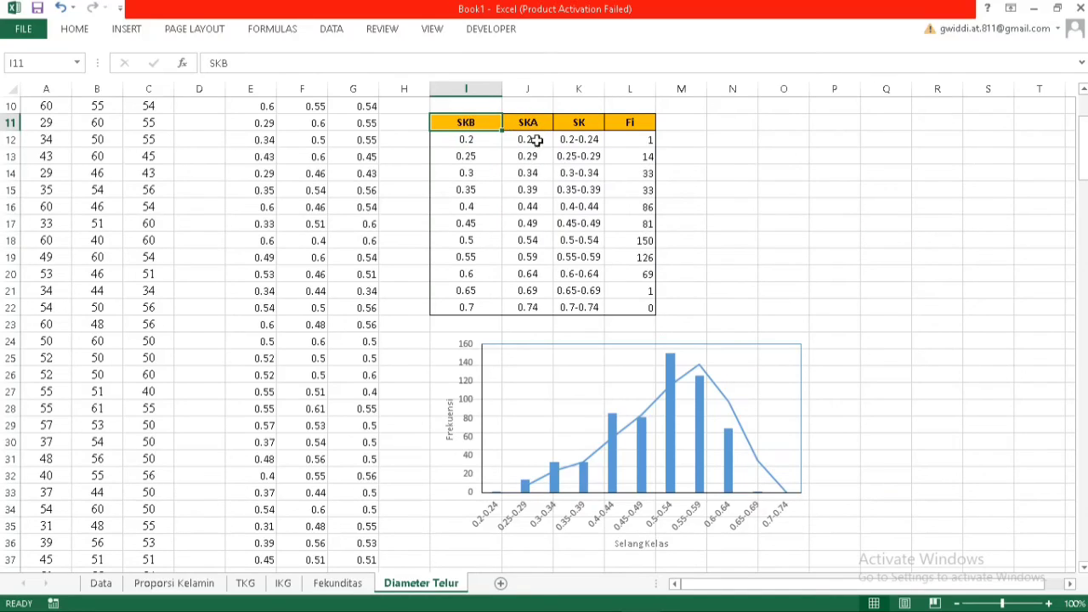
pyautogui.moveTo(471, 129)
pyautogui.mouseDown()
pyautogui.moveTo(493, 141)
pyautogui.moveTo(614, 292)
pyautogui.moveTo(642, 303)
pyautogui.mouseUp()
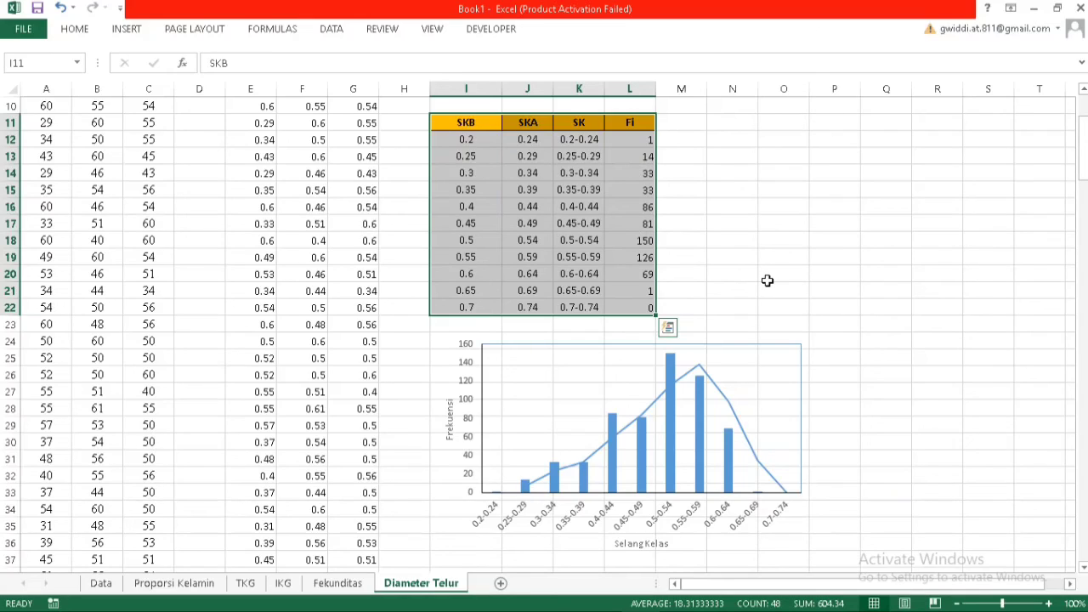